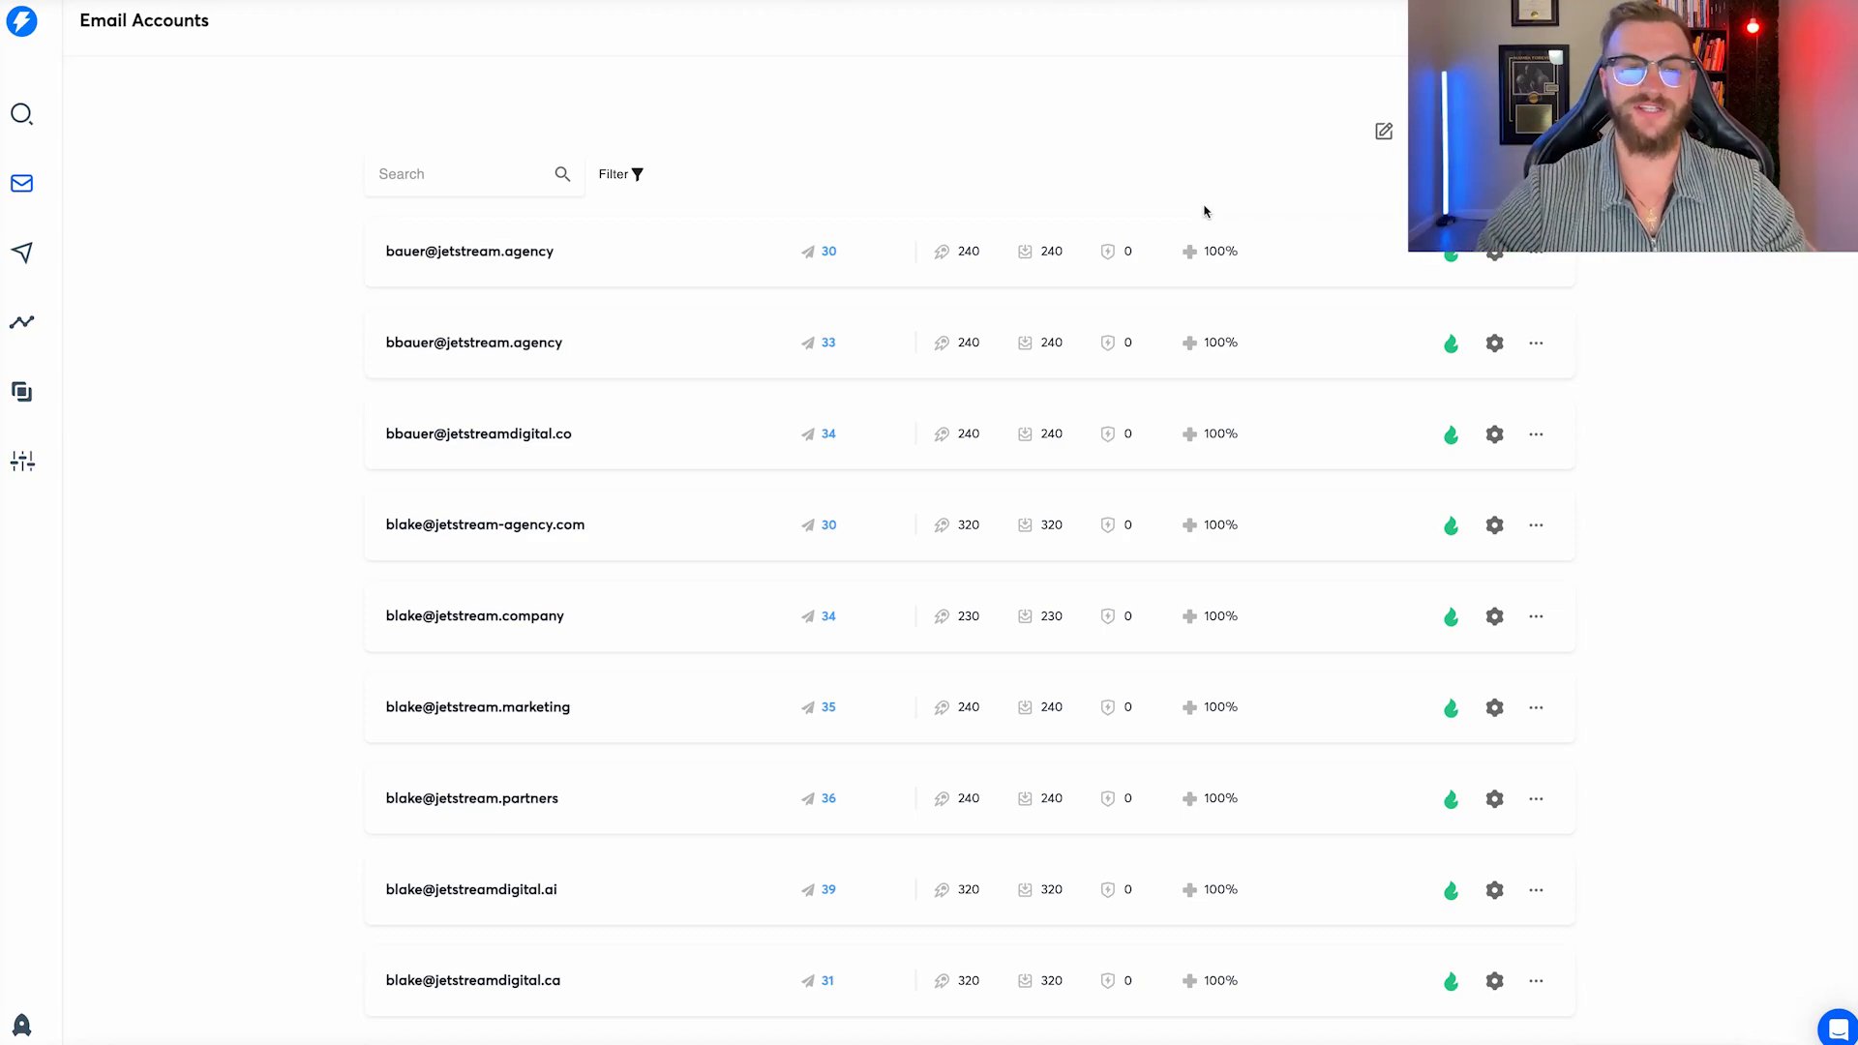
# Scroll through the connected sender accounts in the Email Accounts list.
pyautogui.scroll(-20, 924, 317)
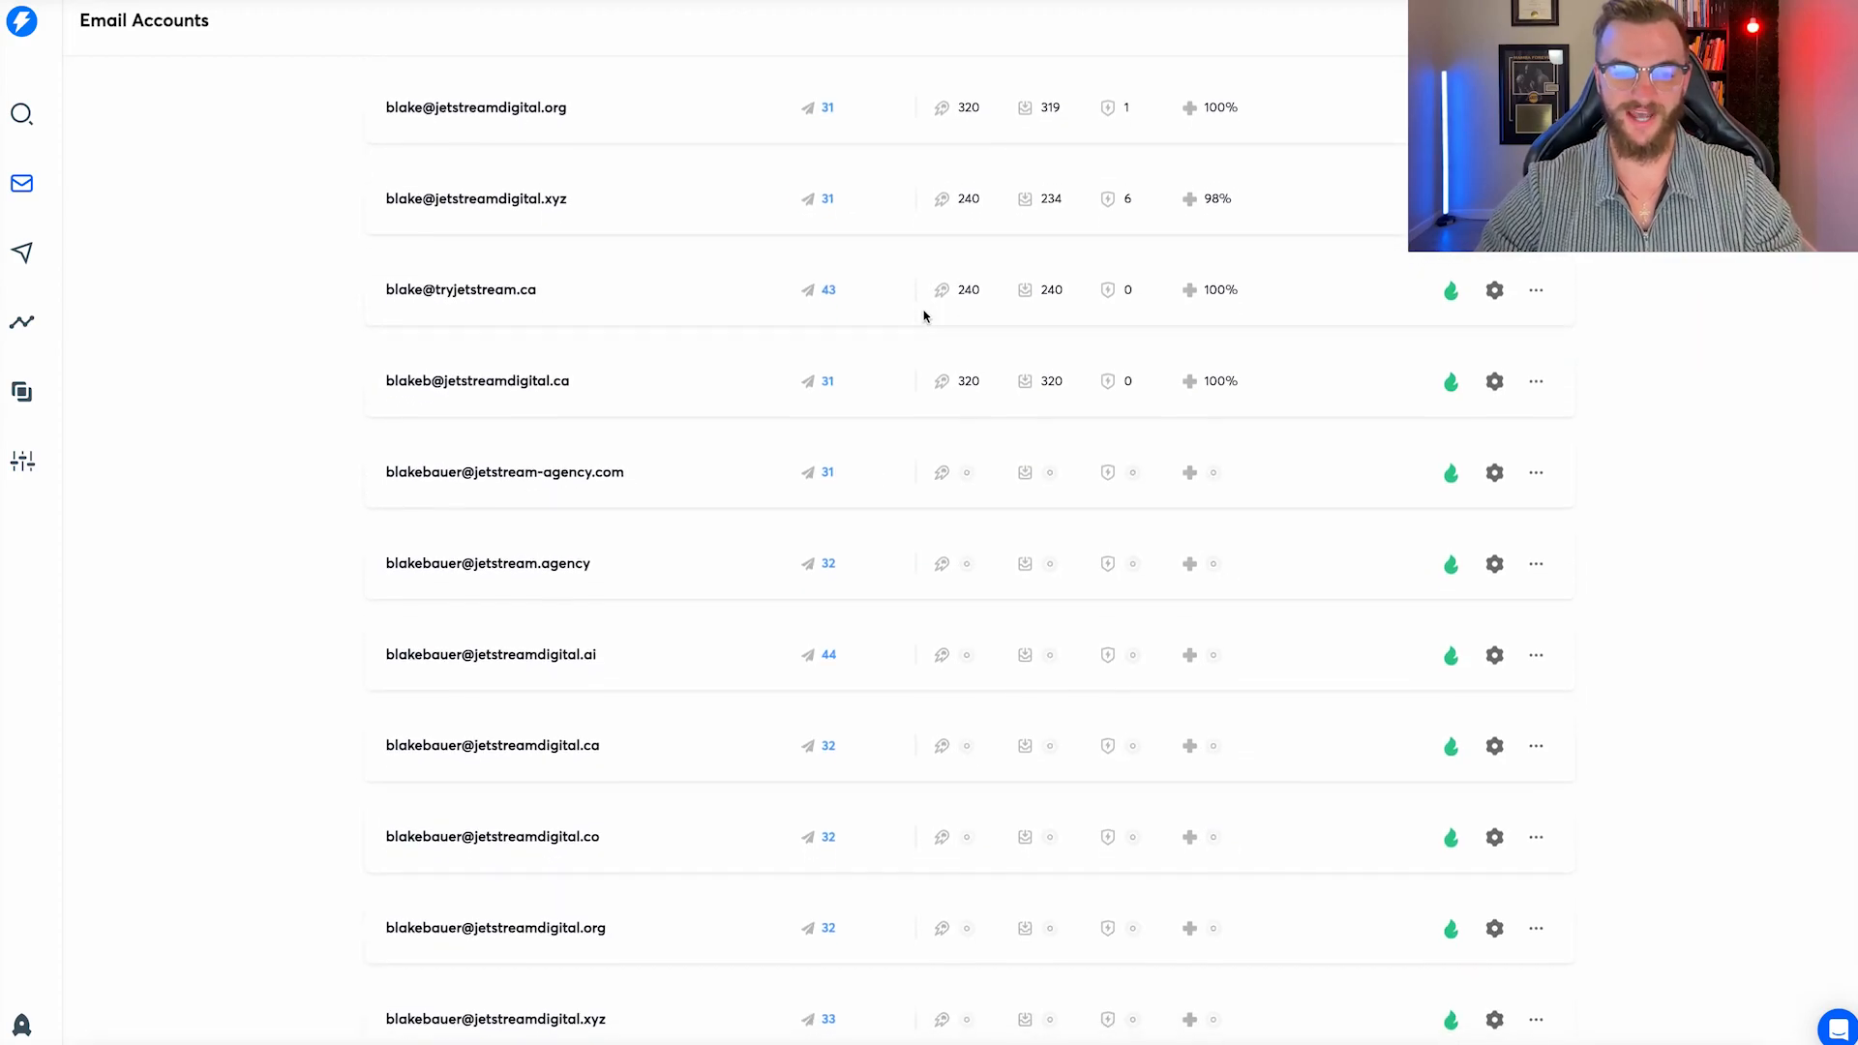
pyautogui.scroll(15, 911, 442)
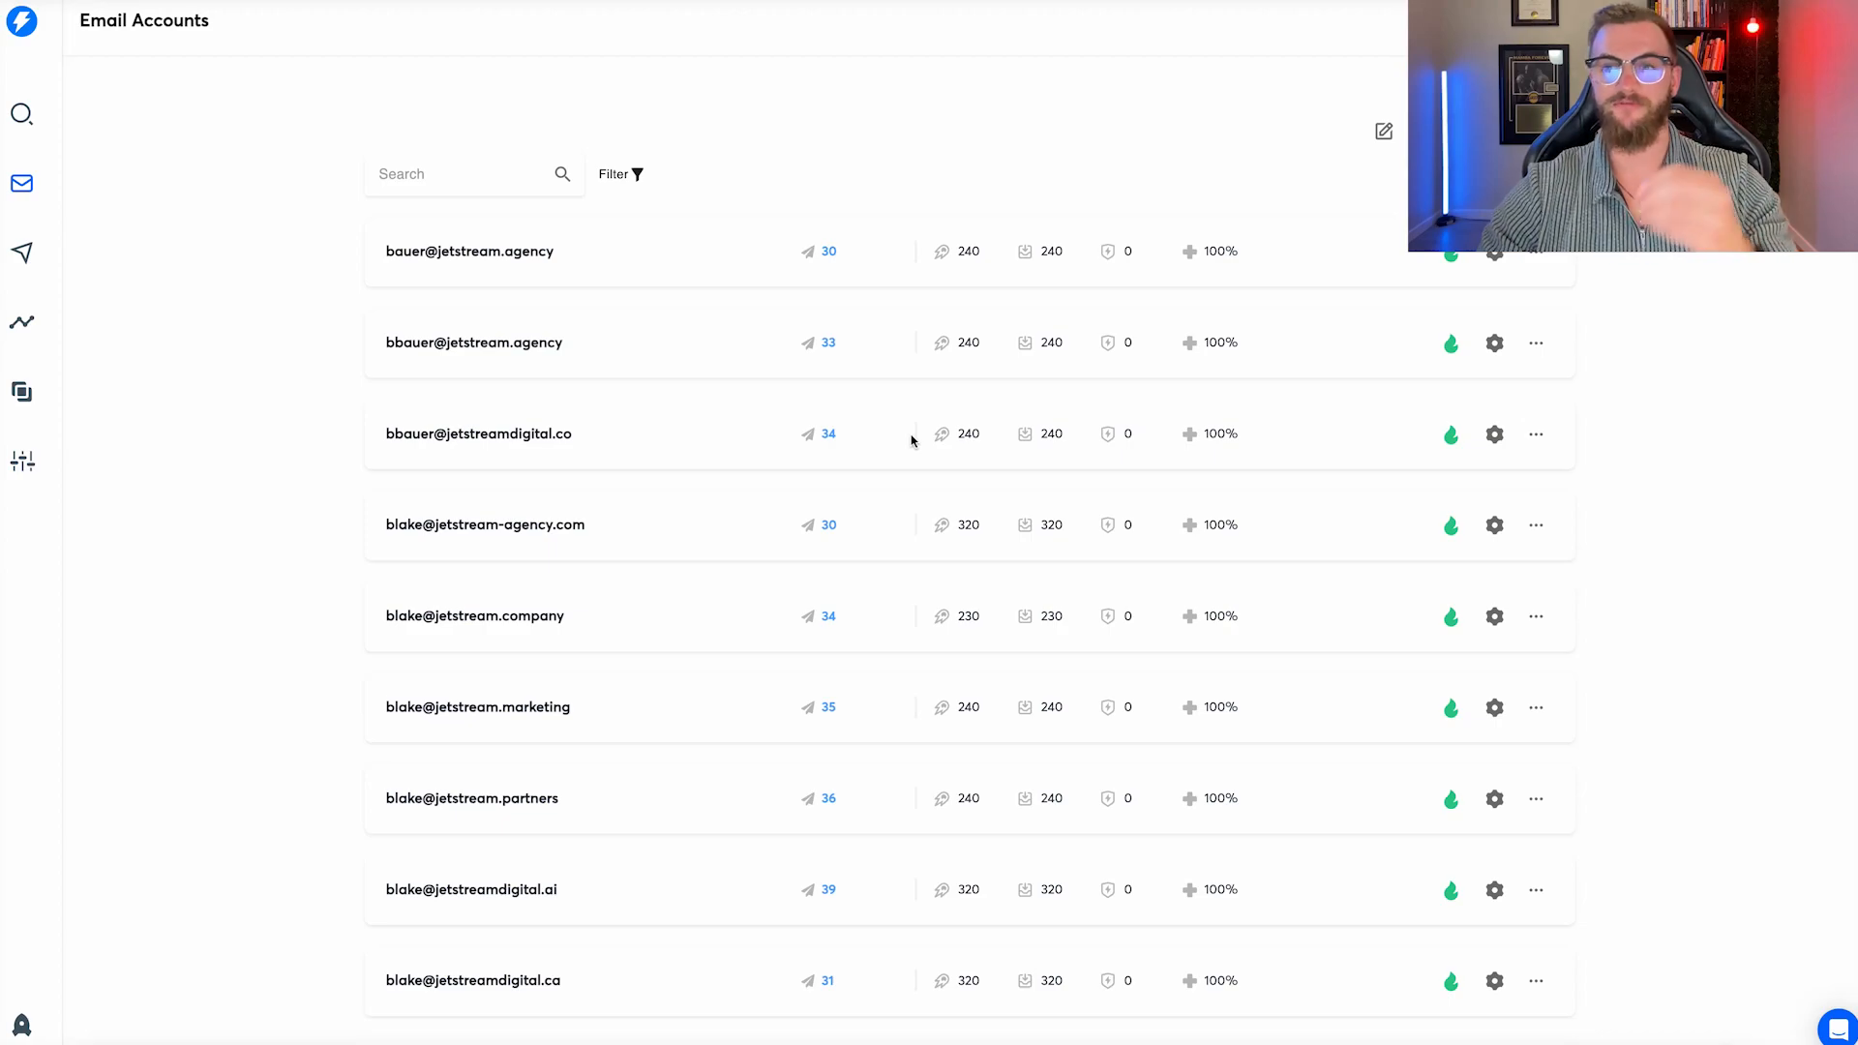
pyautogui.scroll(-10, 652, 365)
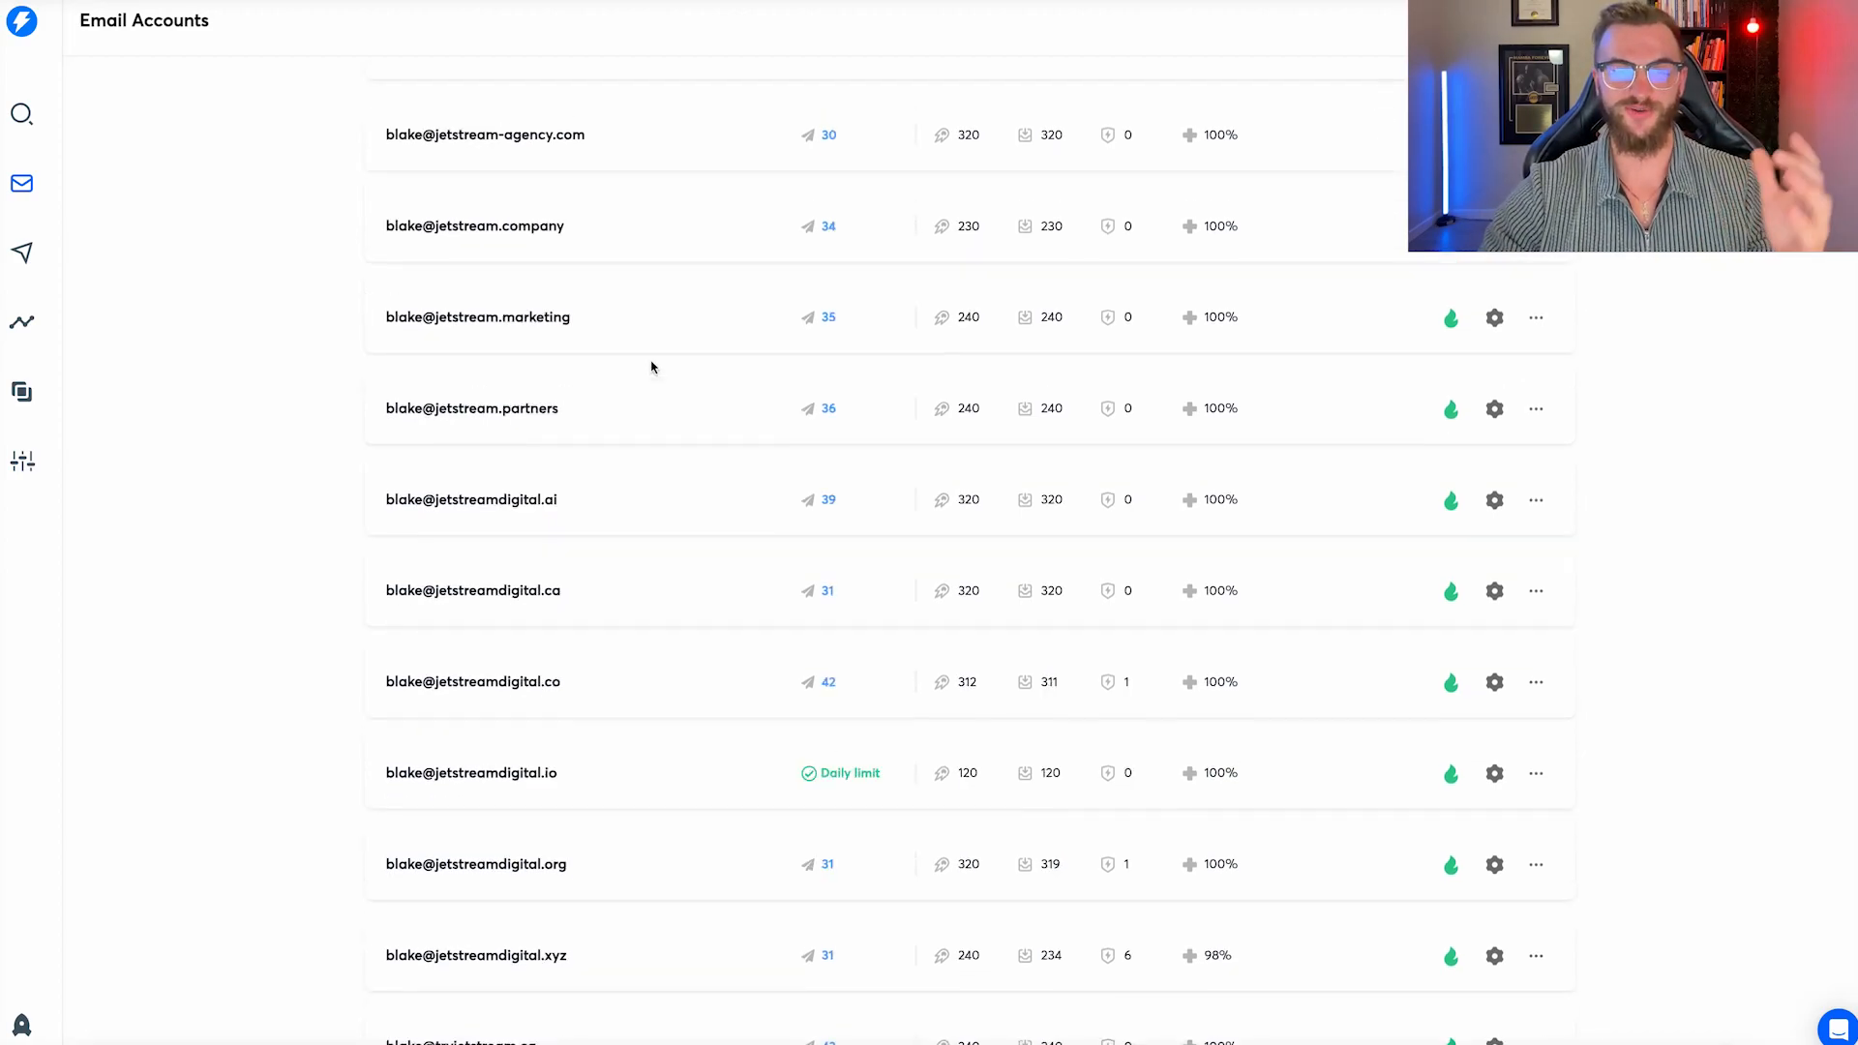
pyautogui.scroll(10, 651, 366)
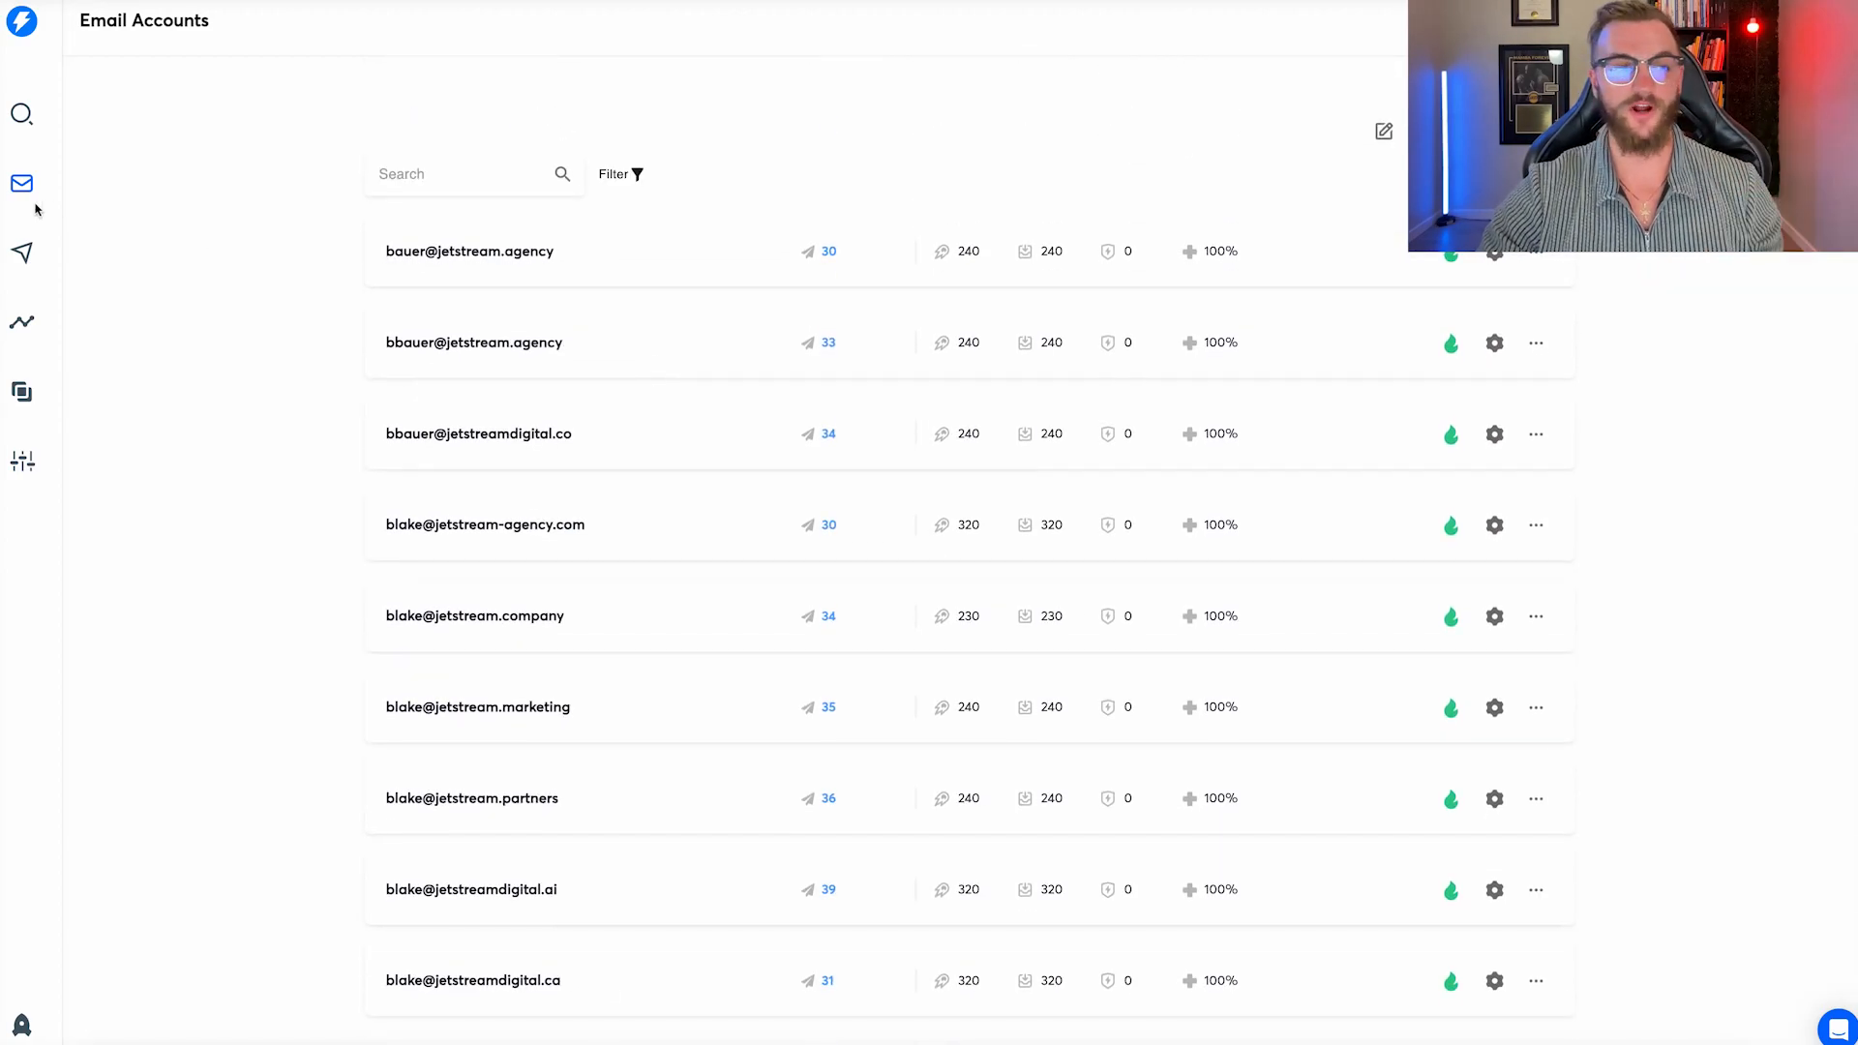
# View the campaign analytics dashboard, then return to the Email Accounts page.
pyautogui.click(35, 330)
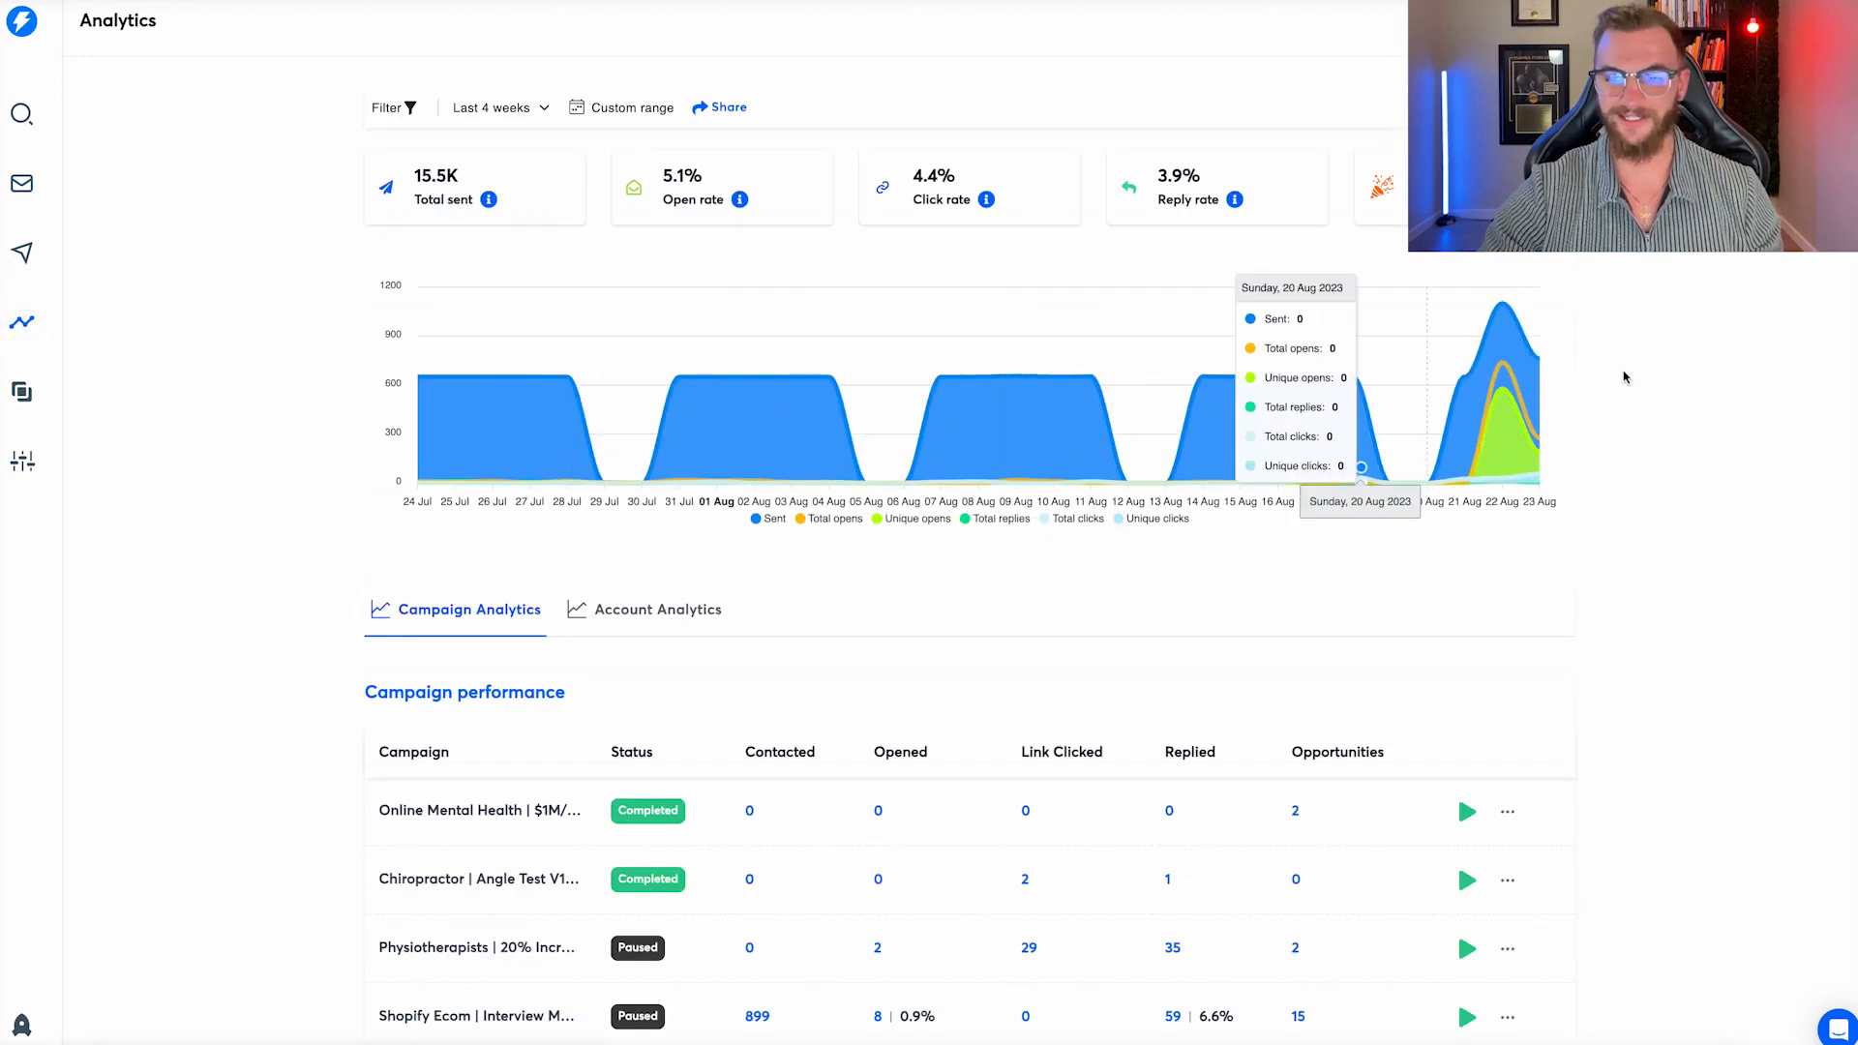
pyautogui.moveTo(1501, 358)
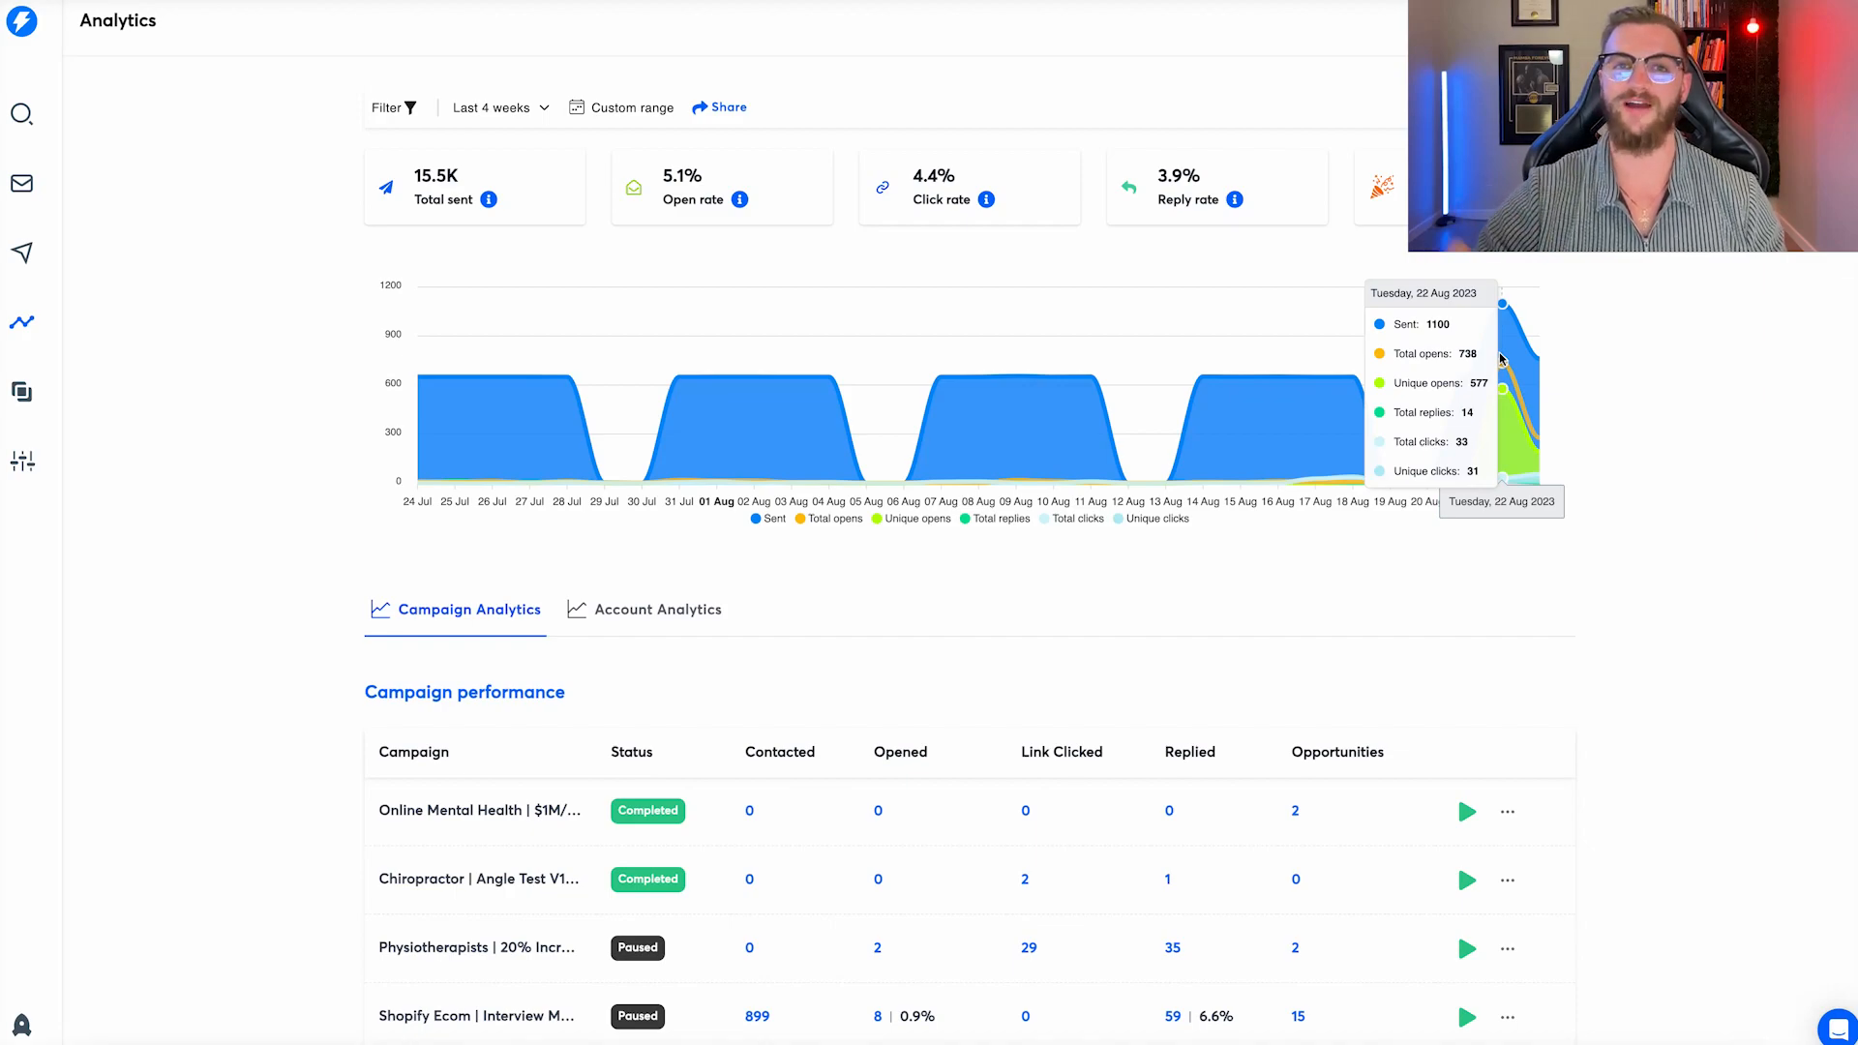
pyautogui.click(21, 182)
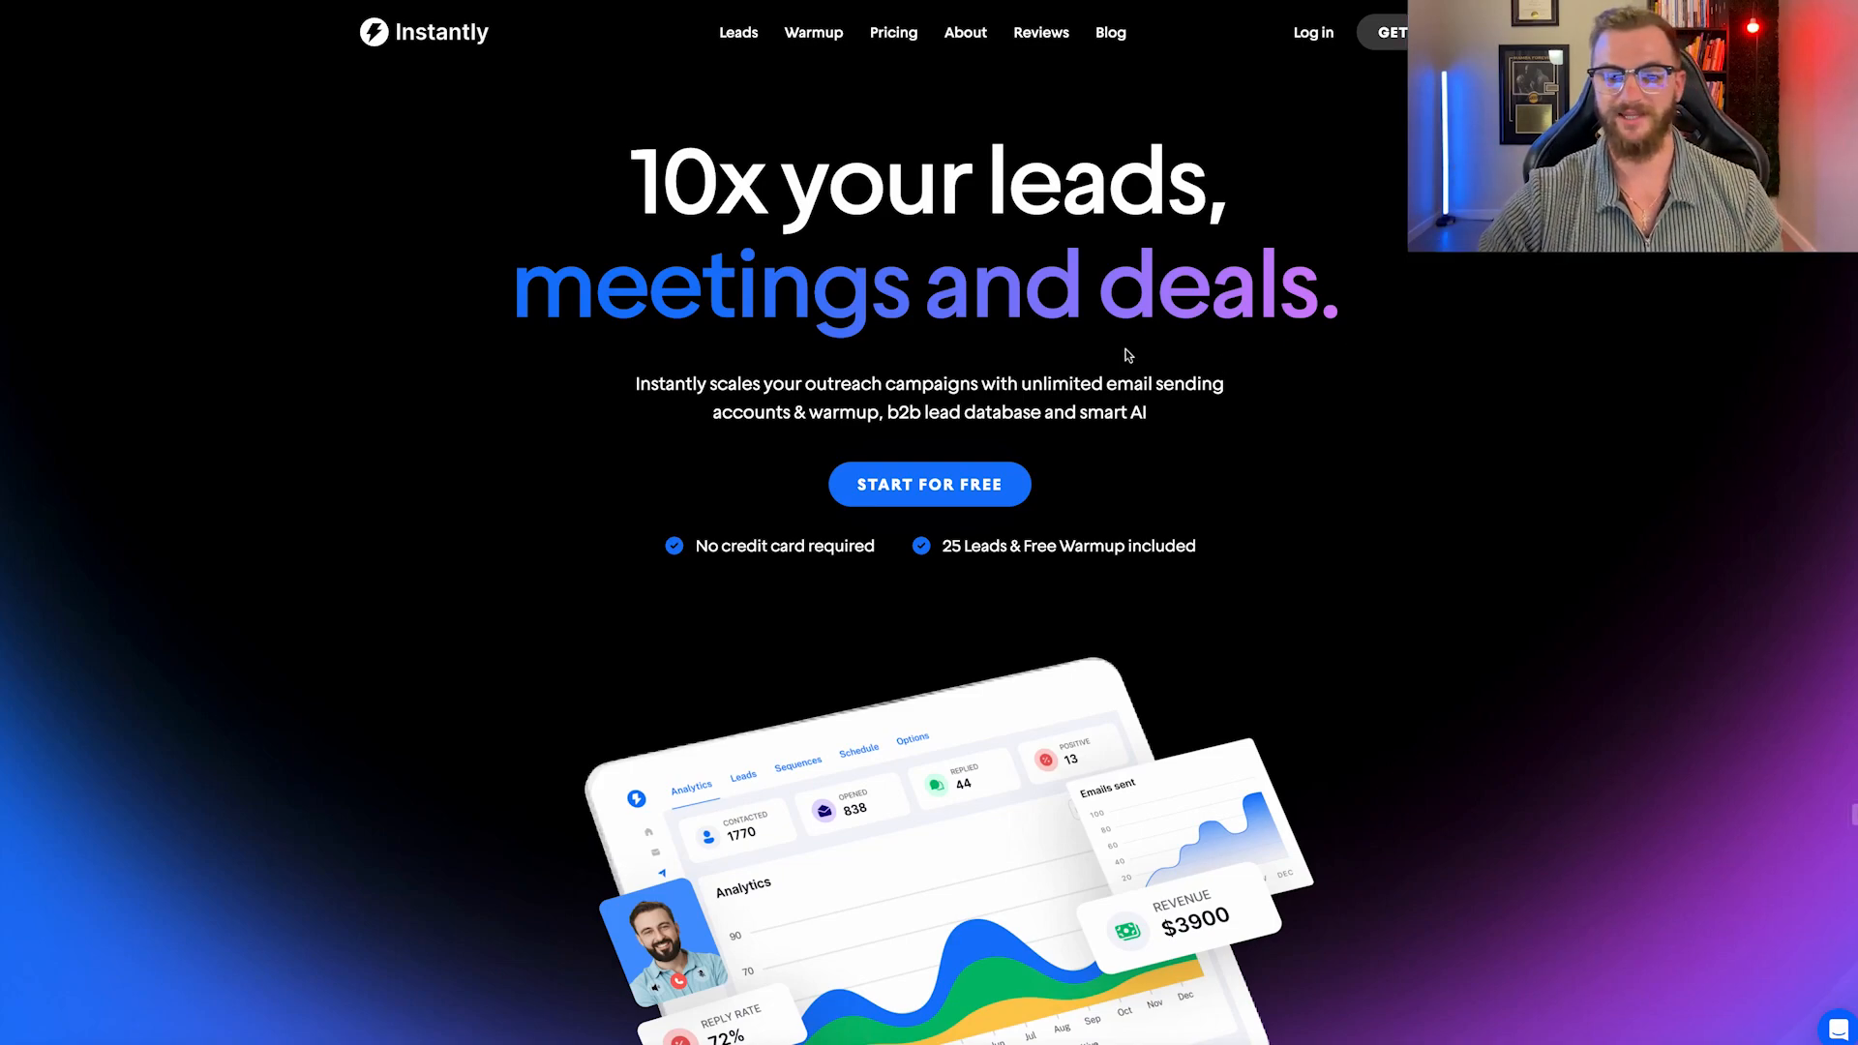
# Scroll the Instantly landing page and use Start for Free to load the Email Accounts dashboard.
pyautogui.scroll(-15, 954, 503)
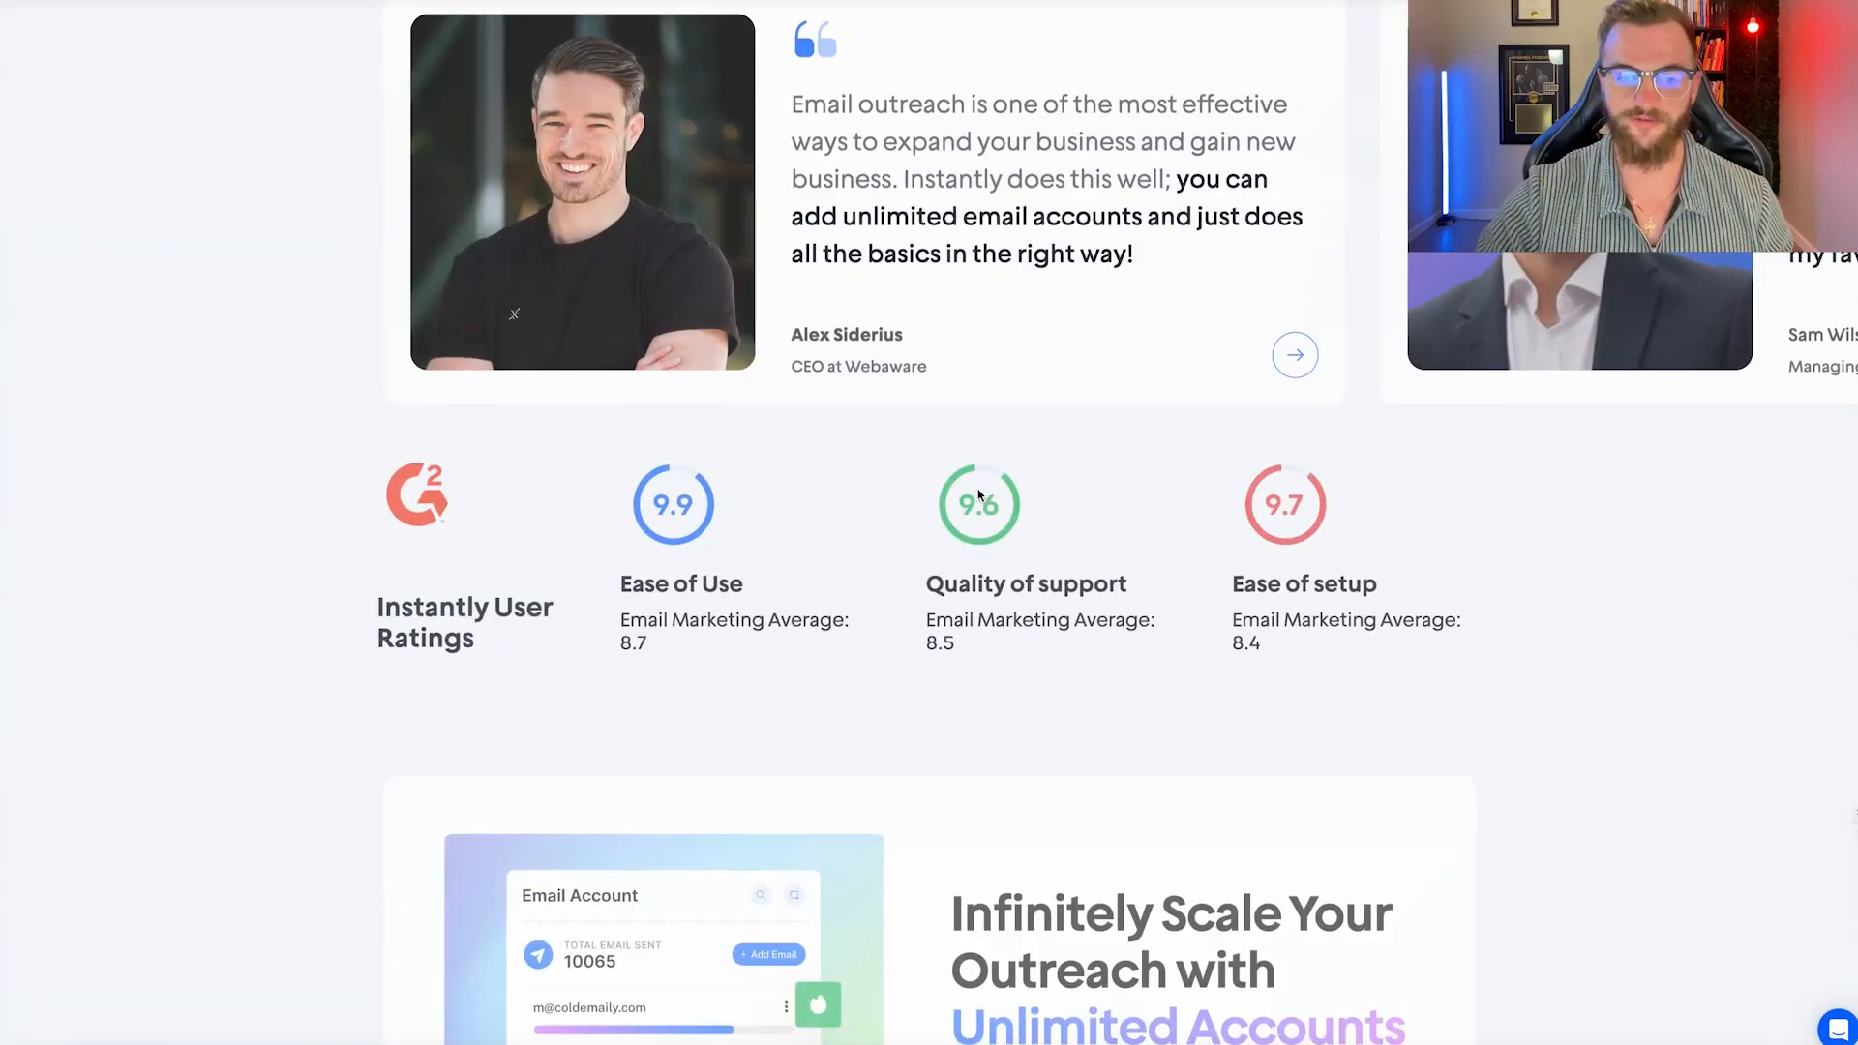
pyautogui.scroll(-20, 978, 495)
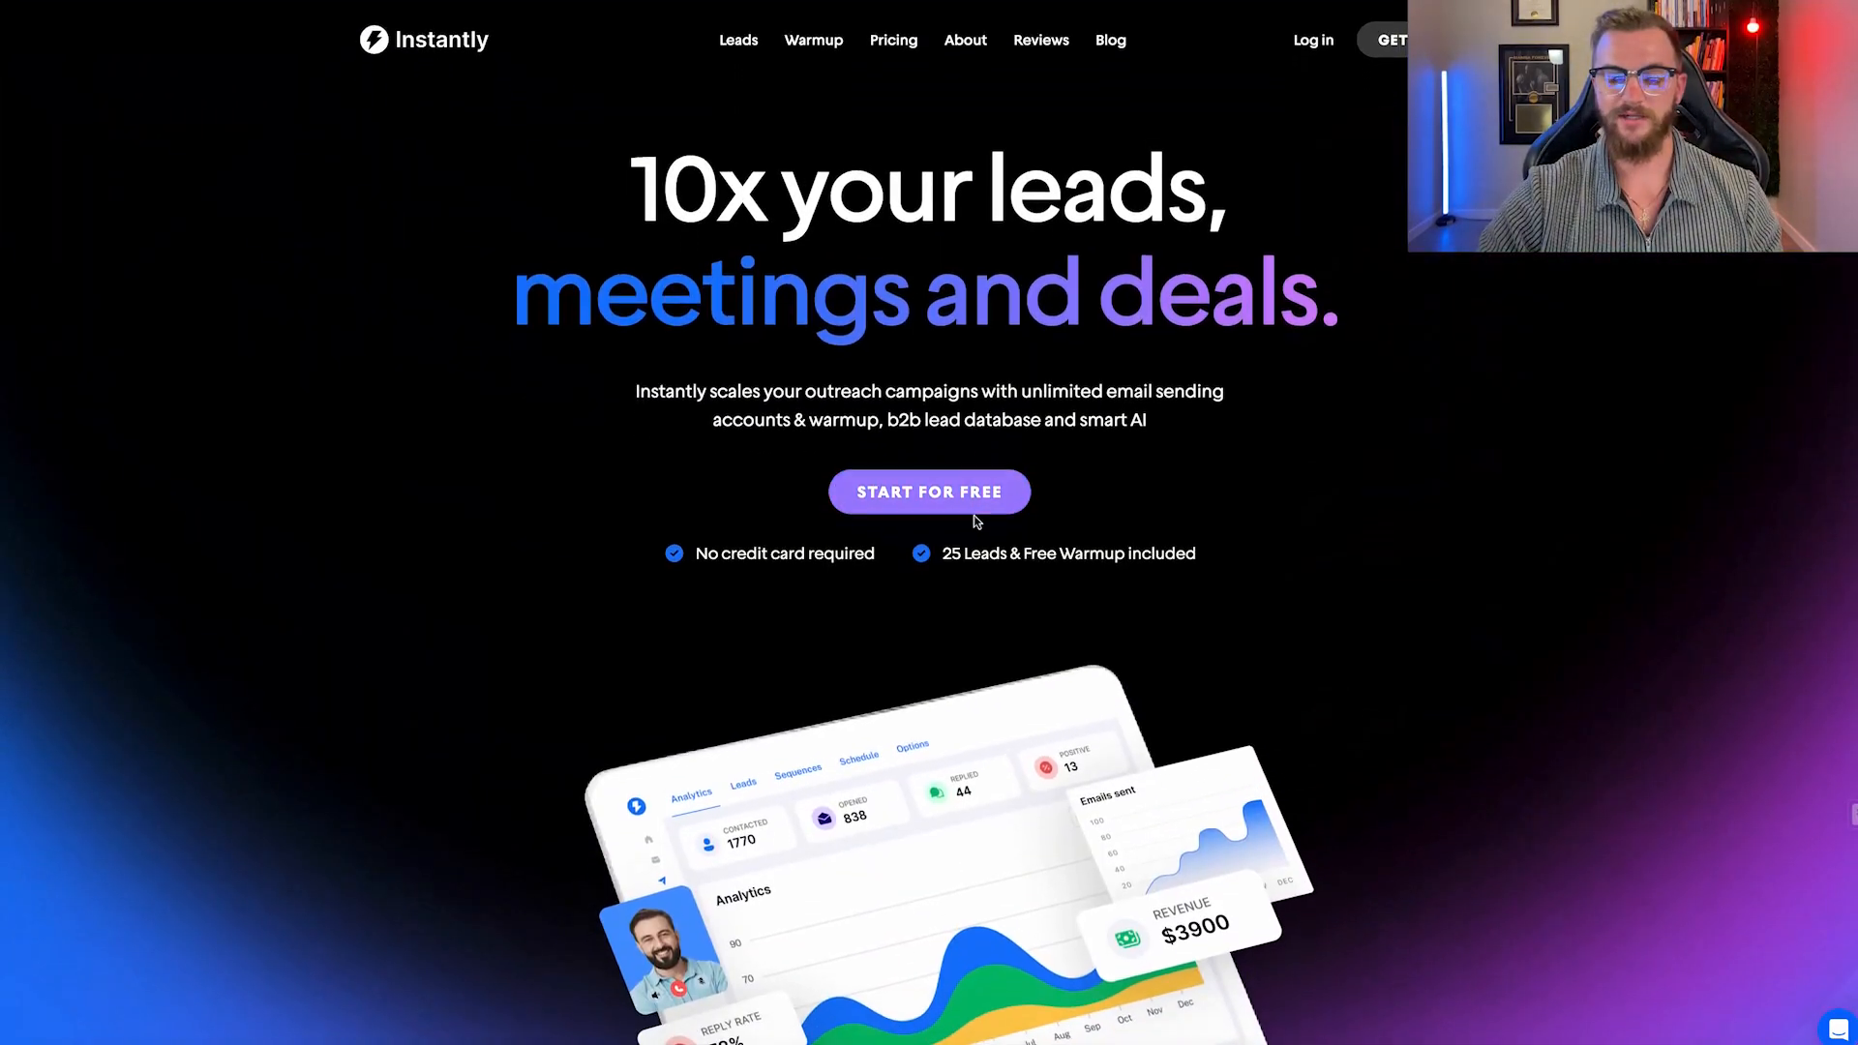
pyautogui.click(959, 498)
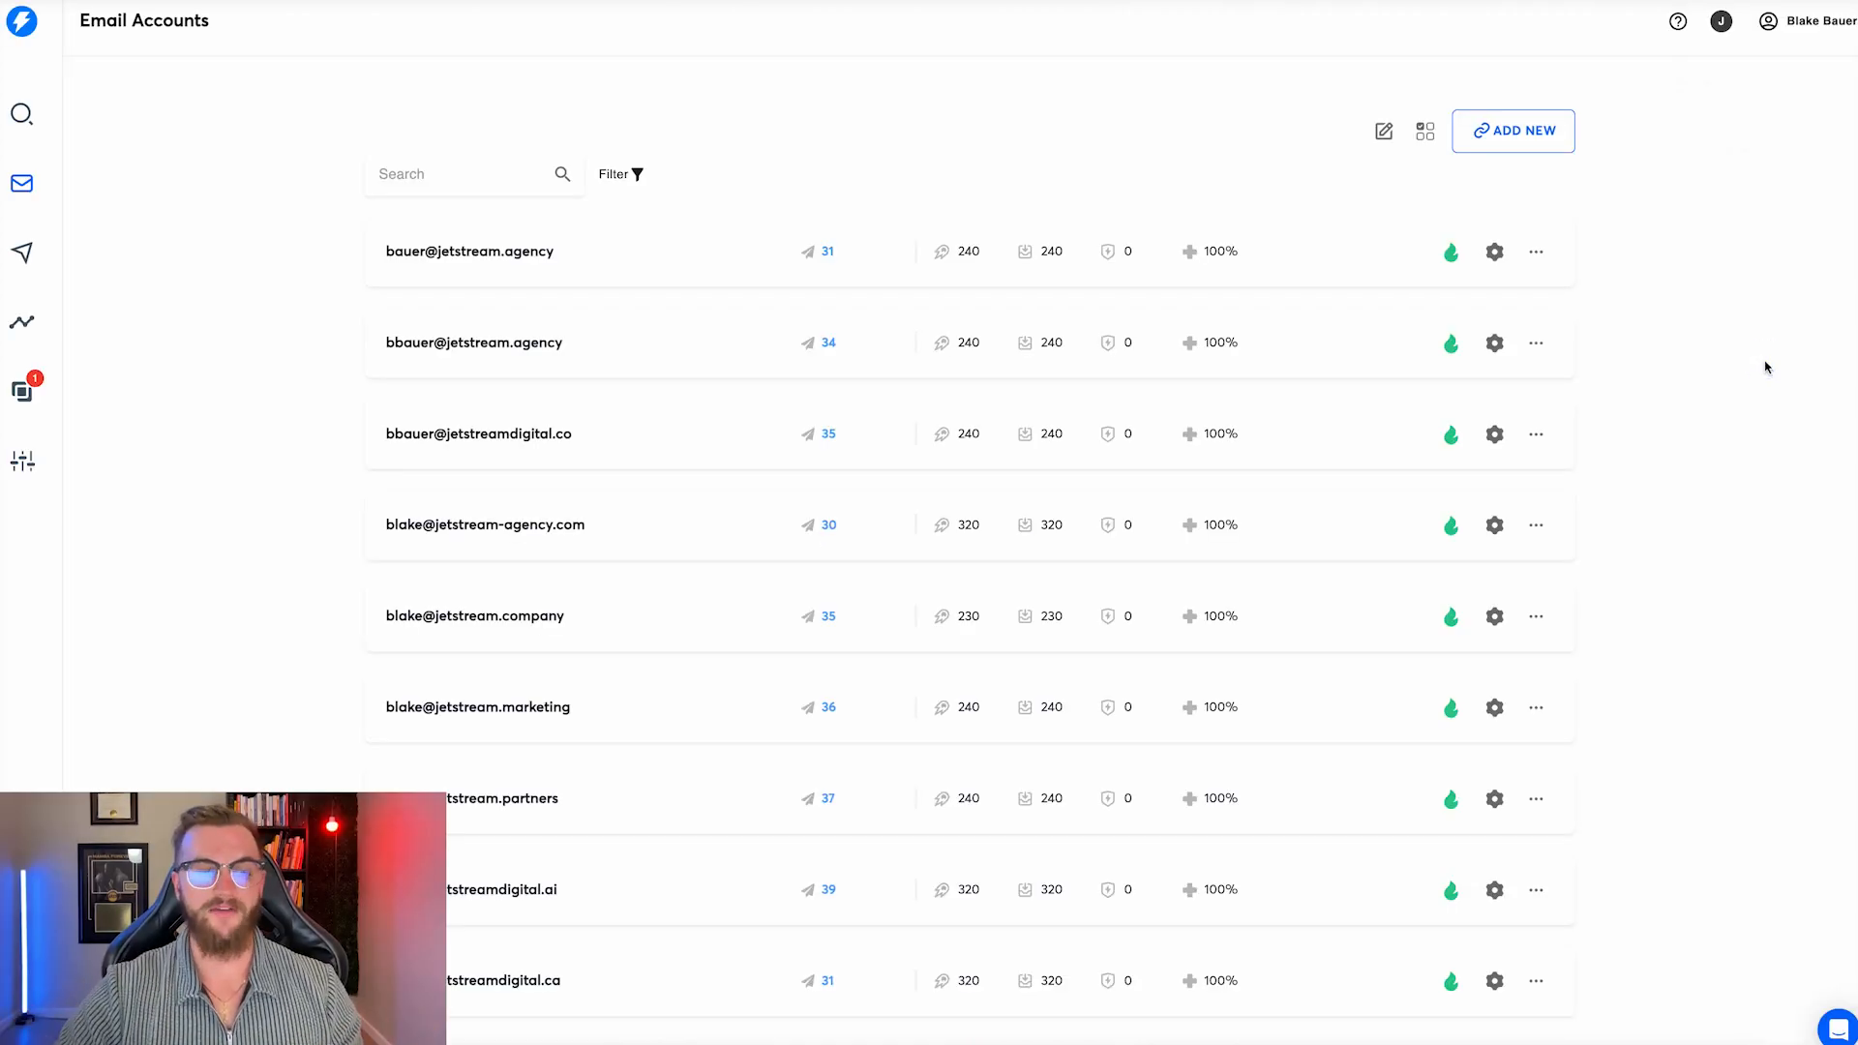
# Create a new workspace named 'Jetstream 2'.
pyautogui.click(1724, 30)
pyautogui.click(1732, 225)
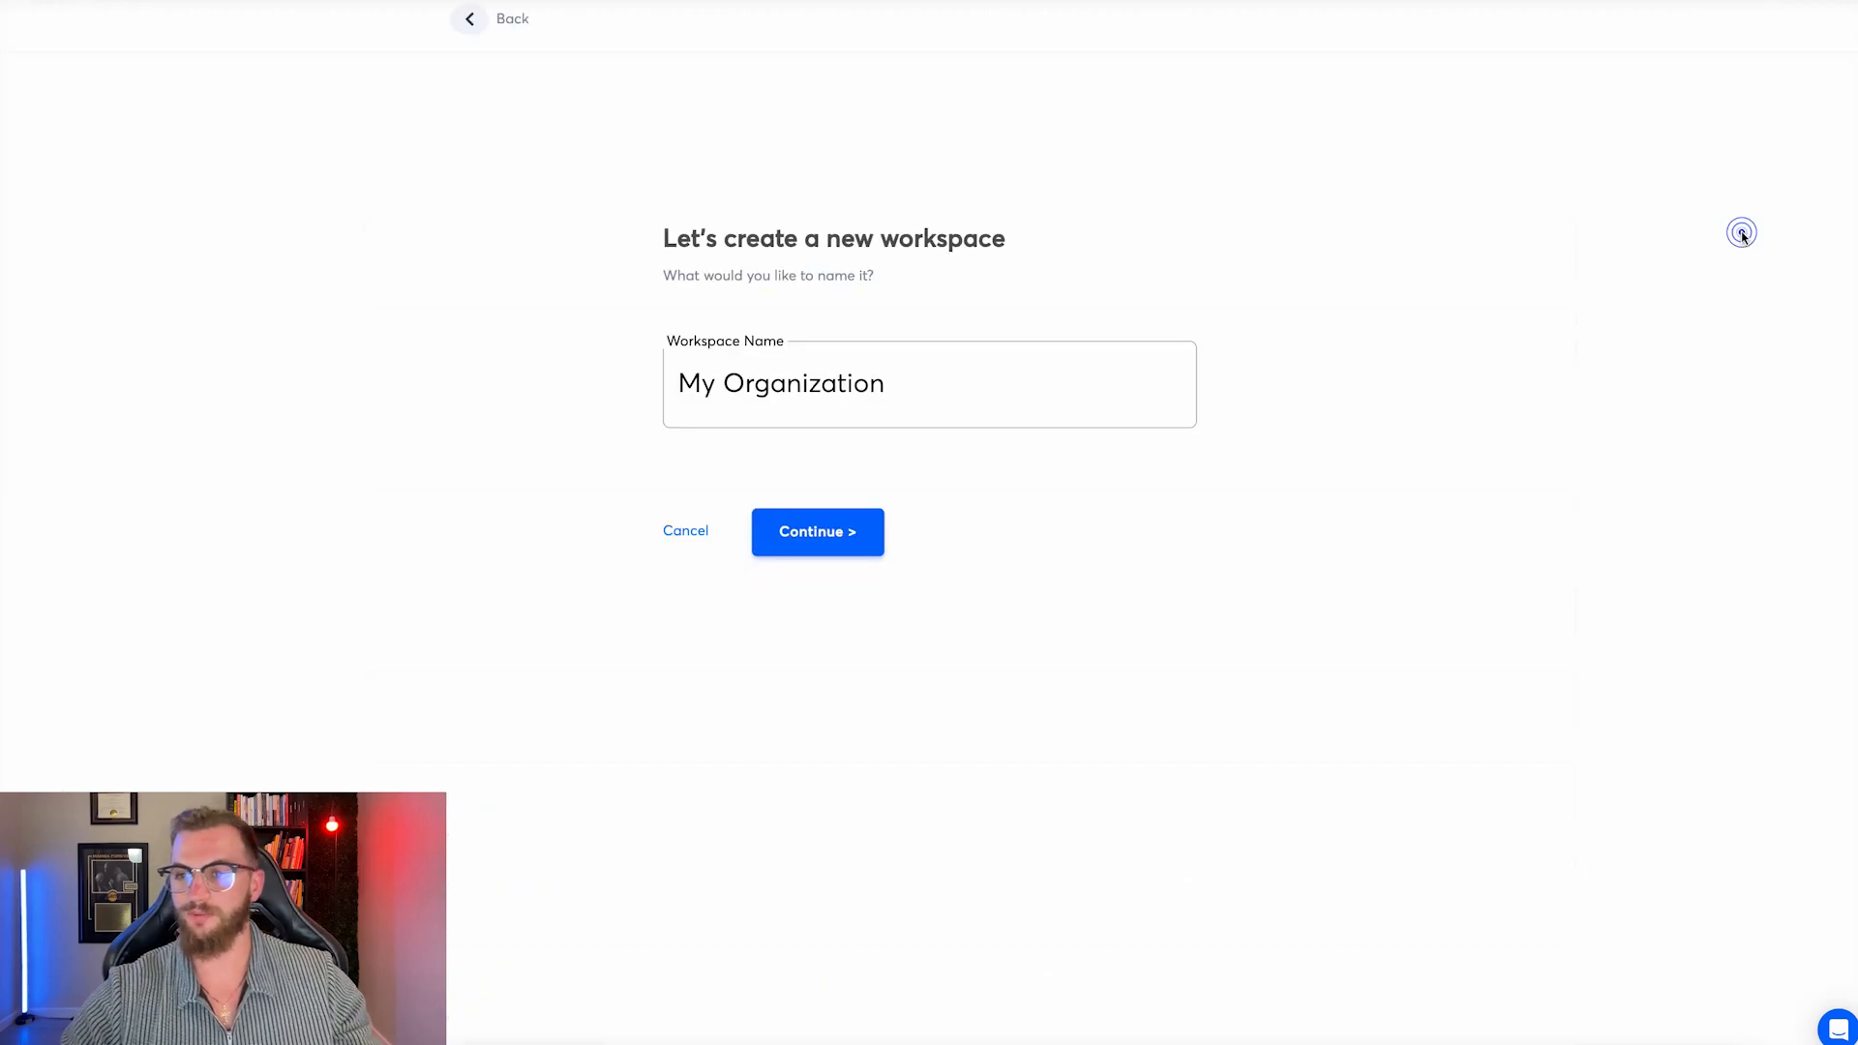
pyautogui.tripleClick(926, 381)
pyautogui.write('J')
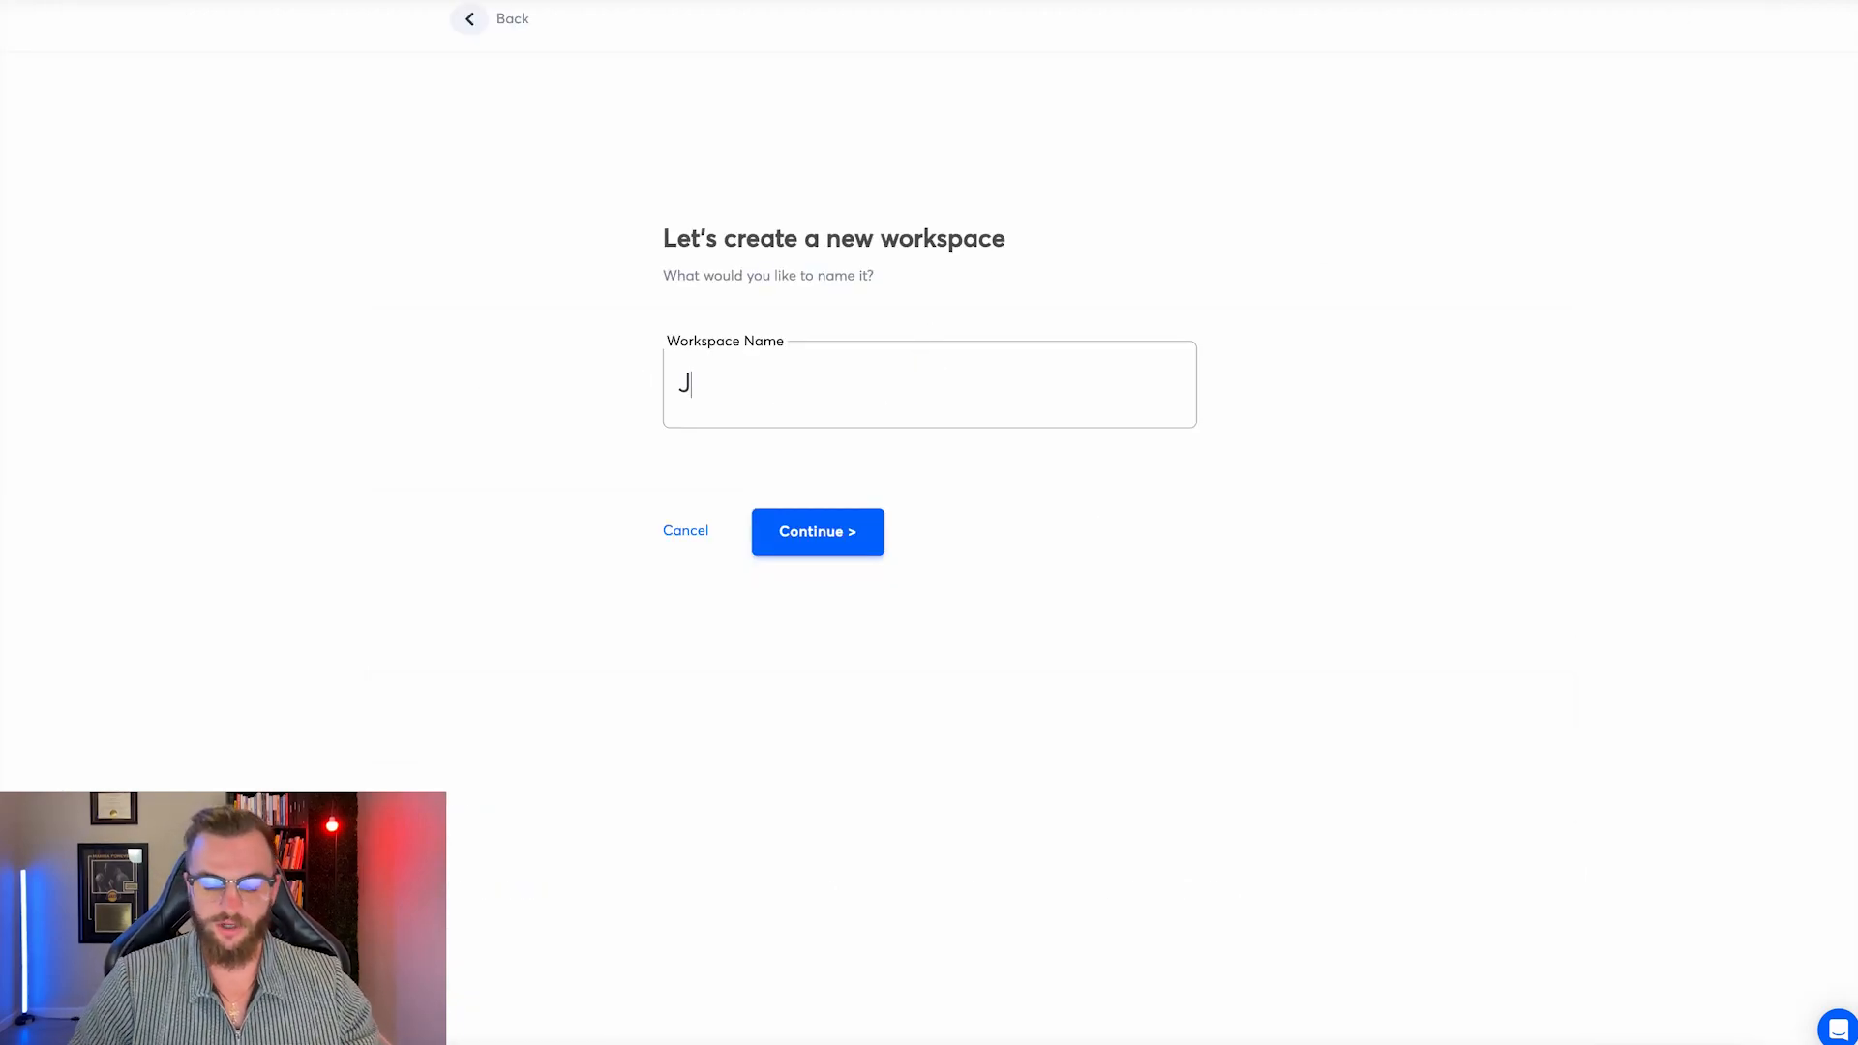
pyautogui.write('etstream 2')
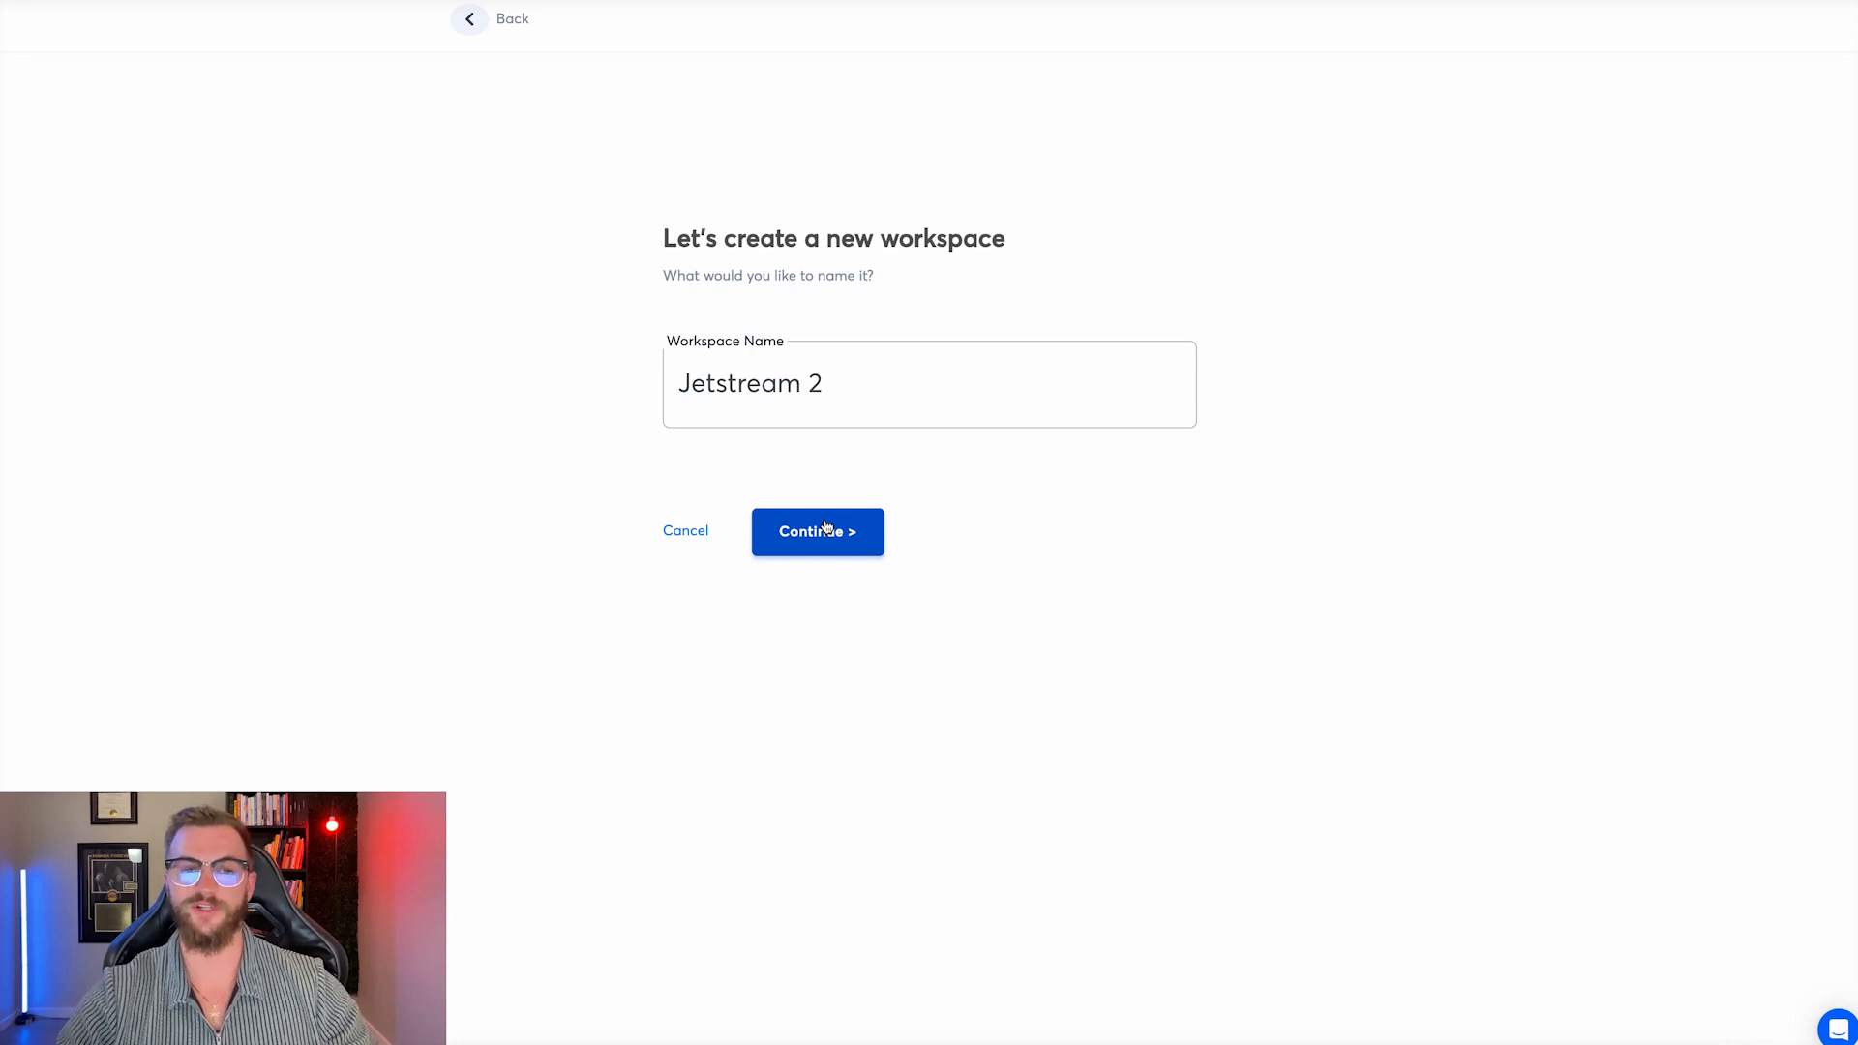
pyautogui.click(826, 528)
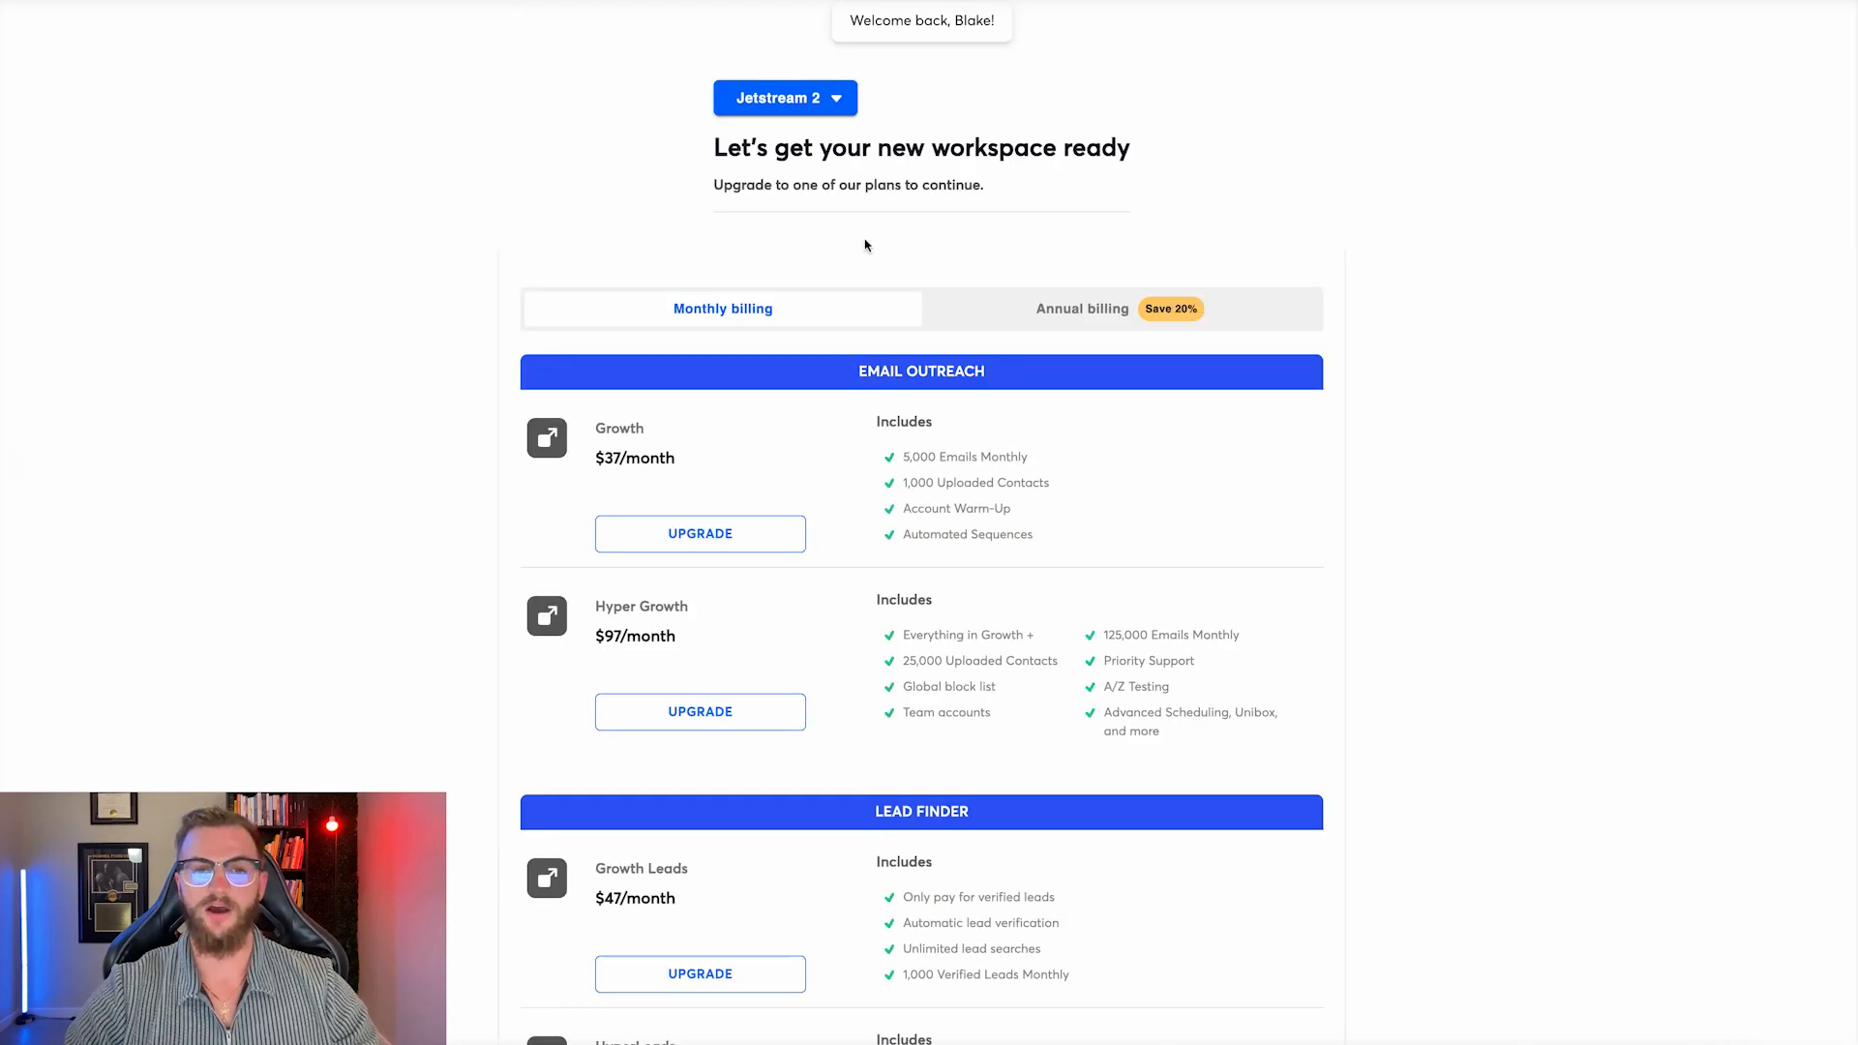
# Compare the Growth and Hyper Growth limits, then purchase Hyper Growth at $97/month.
pyautogui.moveTo(674, 460); pyautogui.dragTo(598, 459)
pyautogui.moveTo(1045, 459); pyautogui.dragTo(901, 463)
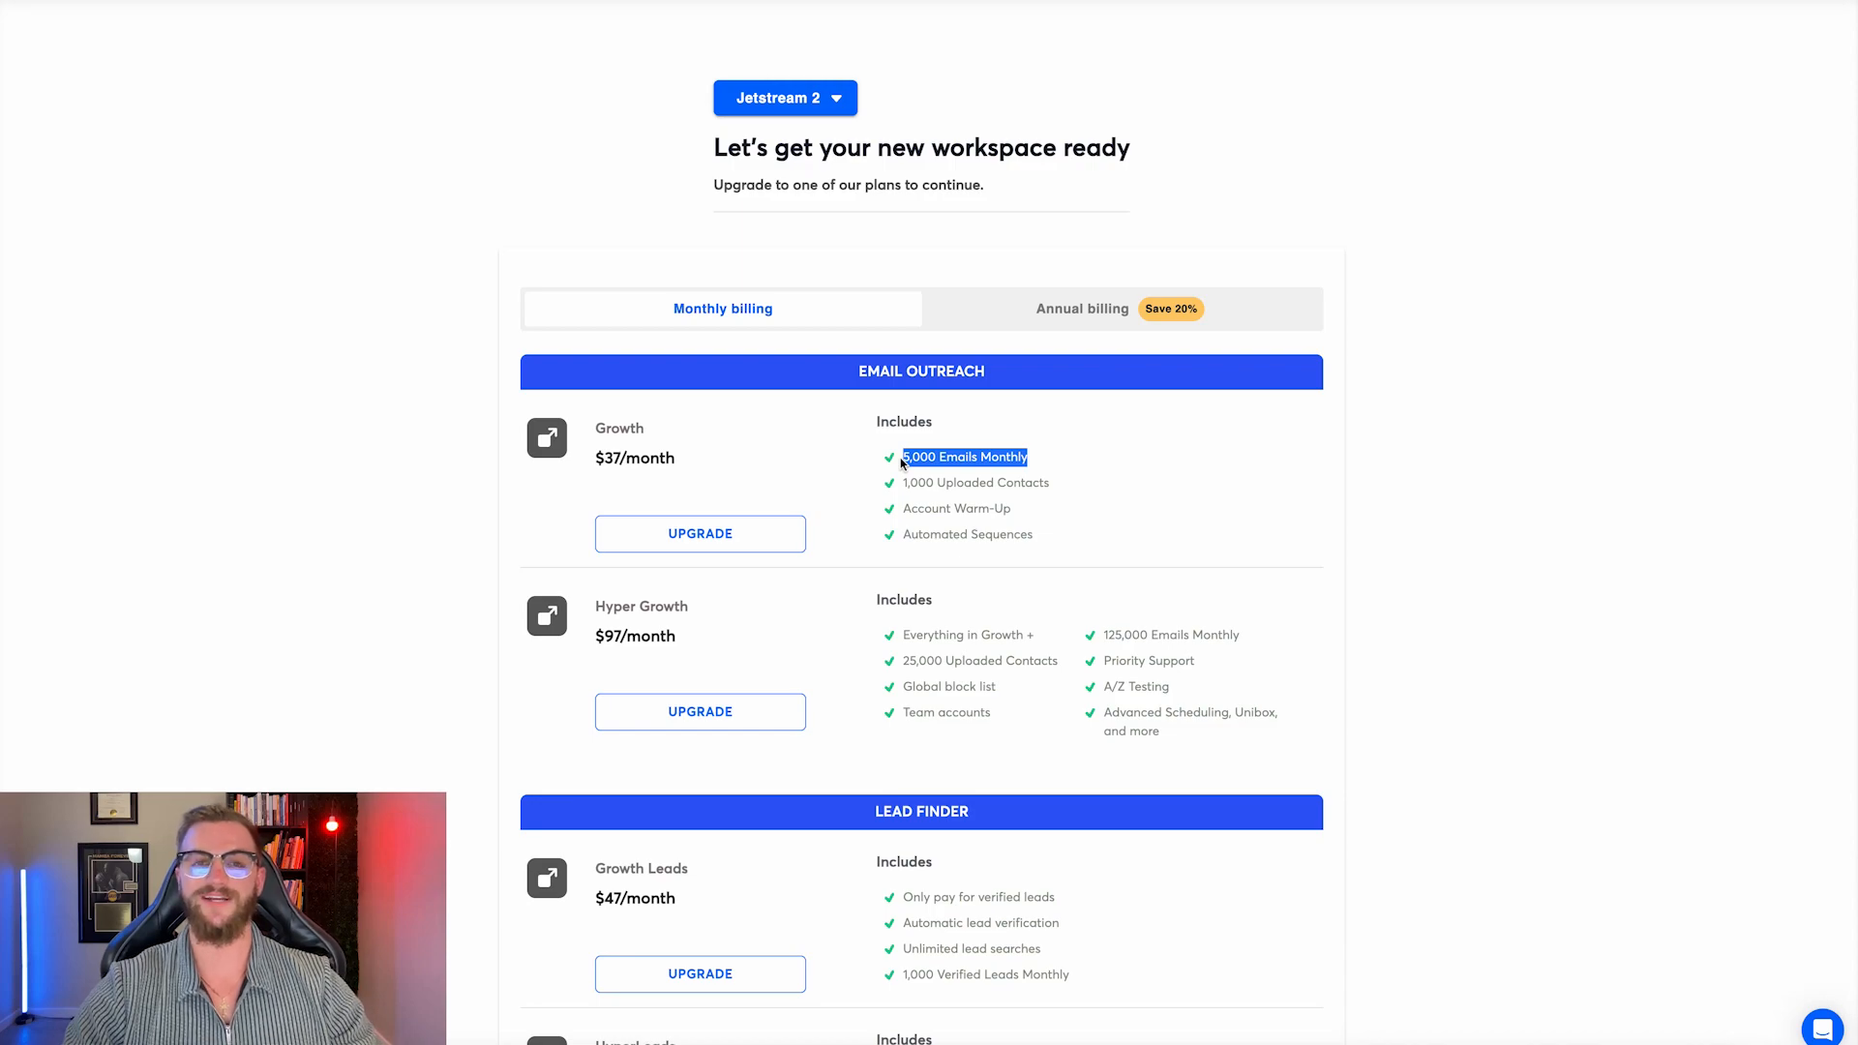
pyautogui.moveTo(1056, 487); pyautogui.dragTo(905, 484)
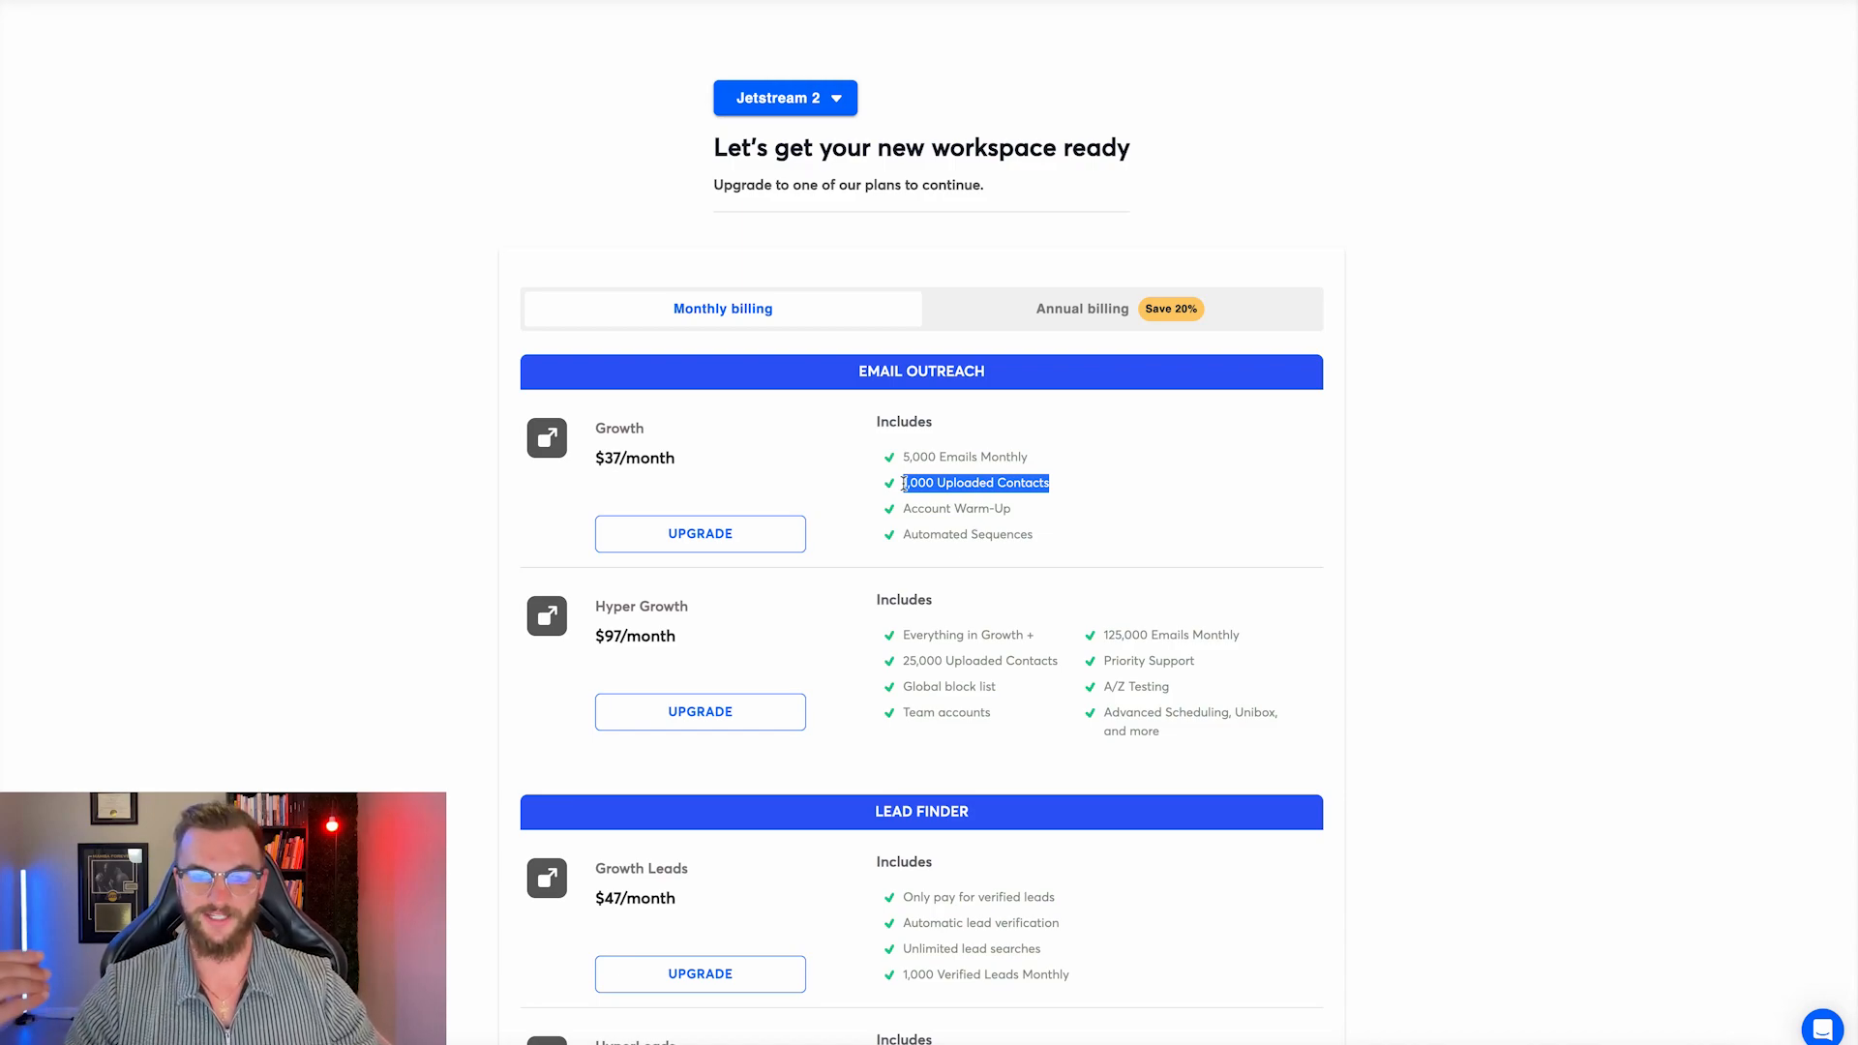
pyautogui.moveTo(1054, 541); pyautogui.dragTo(901, 541)
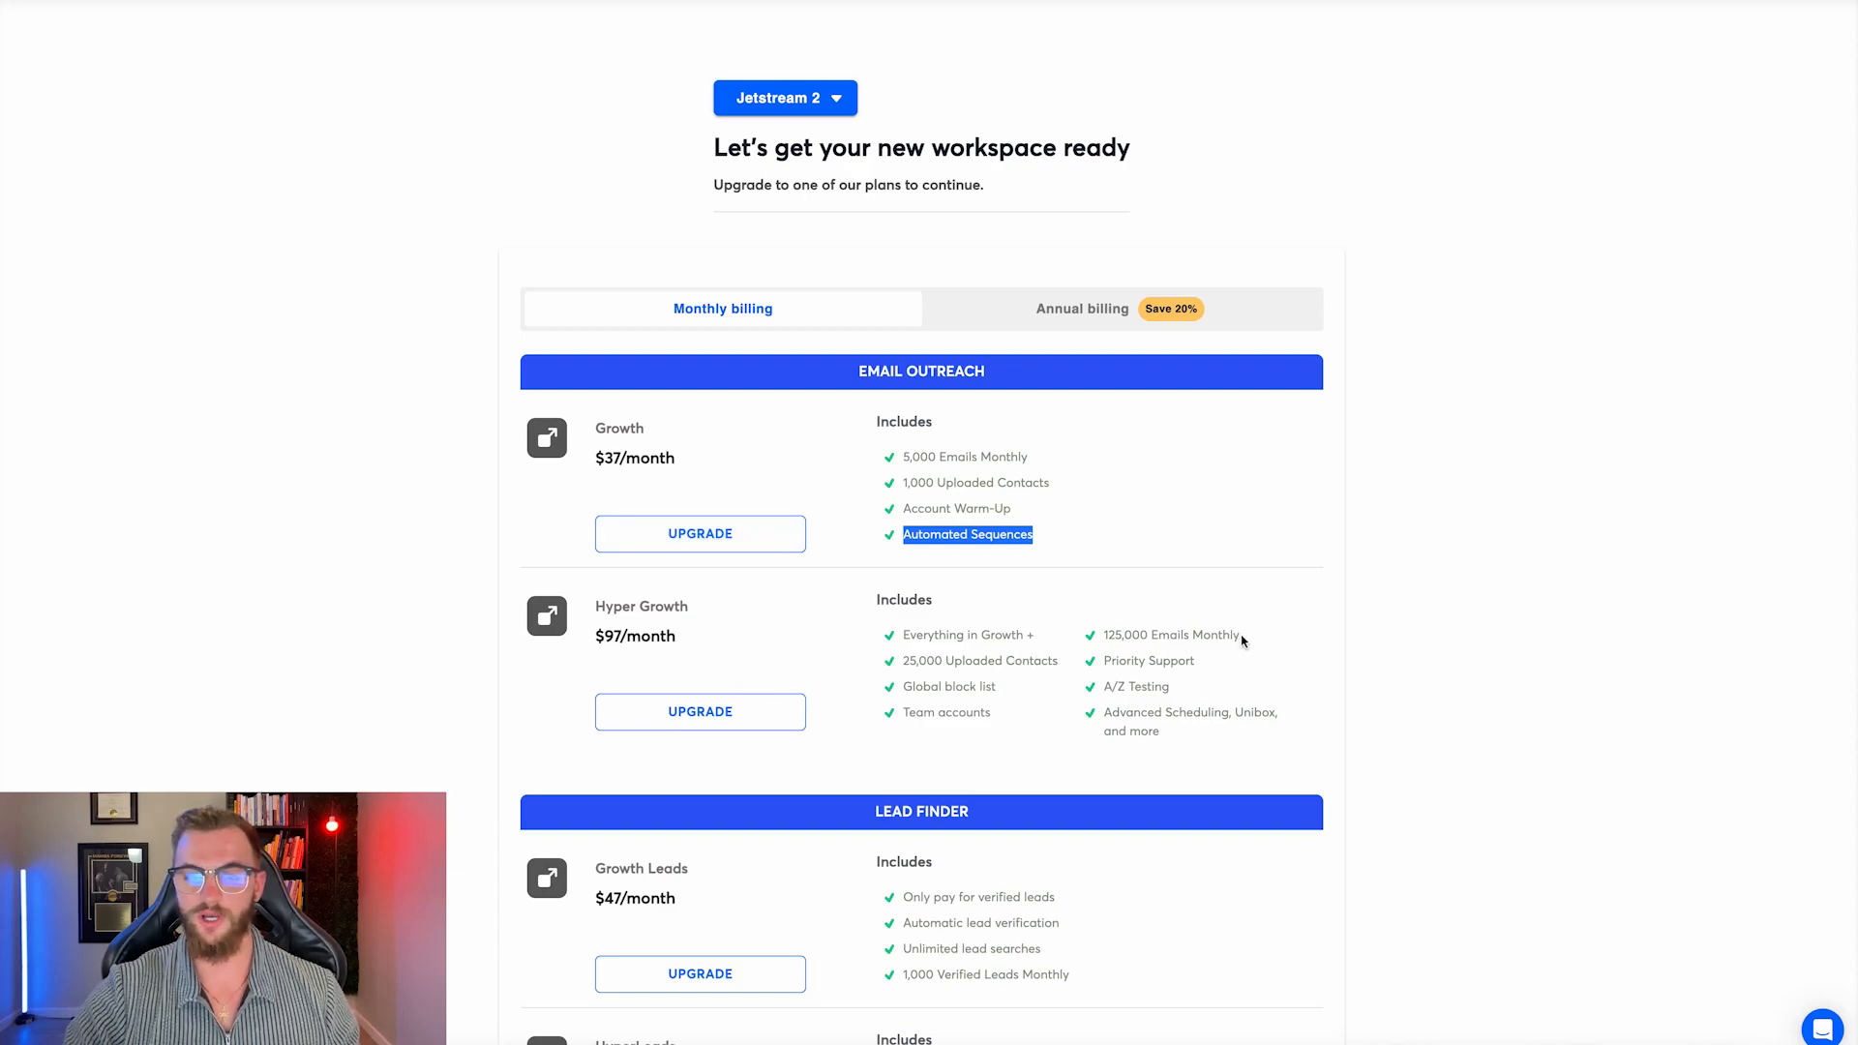
pyautogui.moveTo(1236, 634); pyautogui.dragTo(1105, 633)
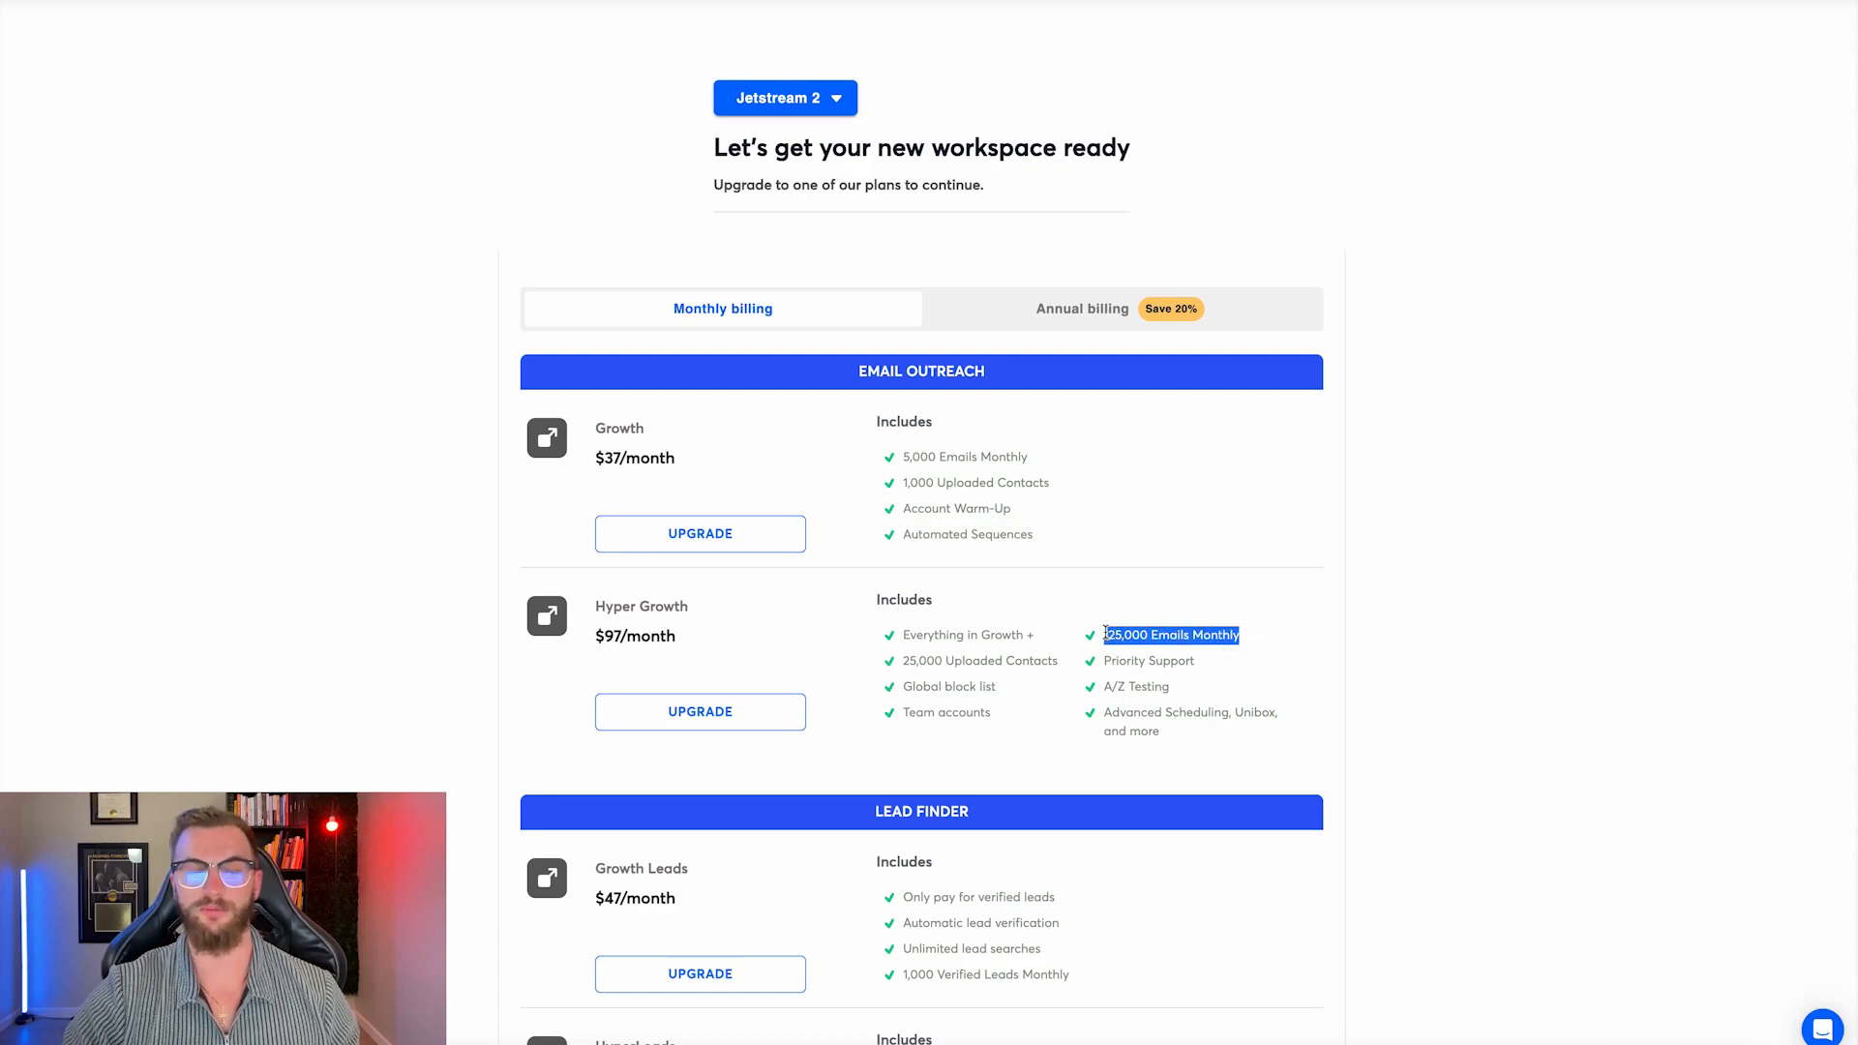
pyautogui.click(745, 706)
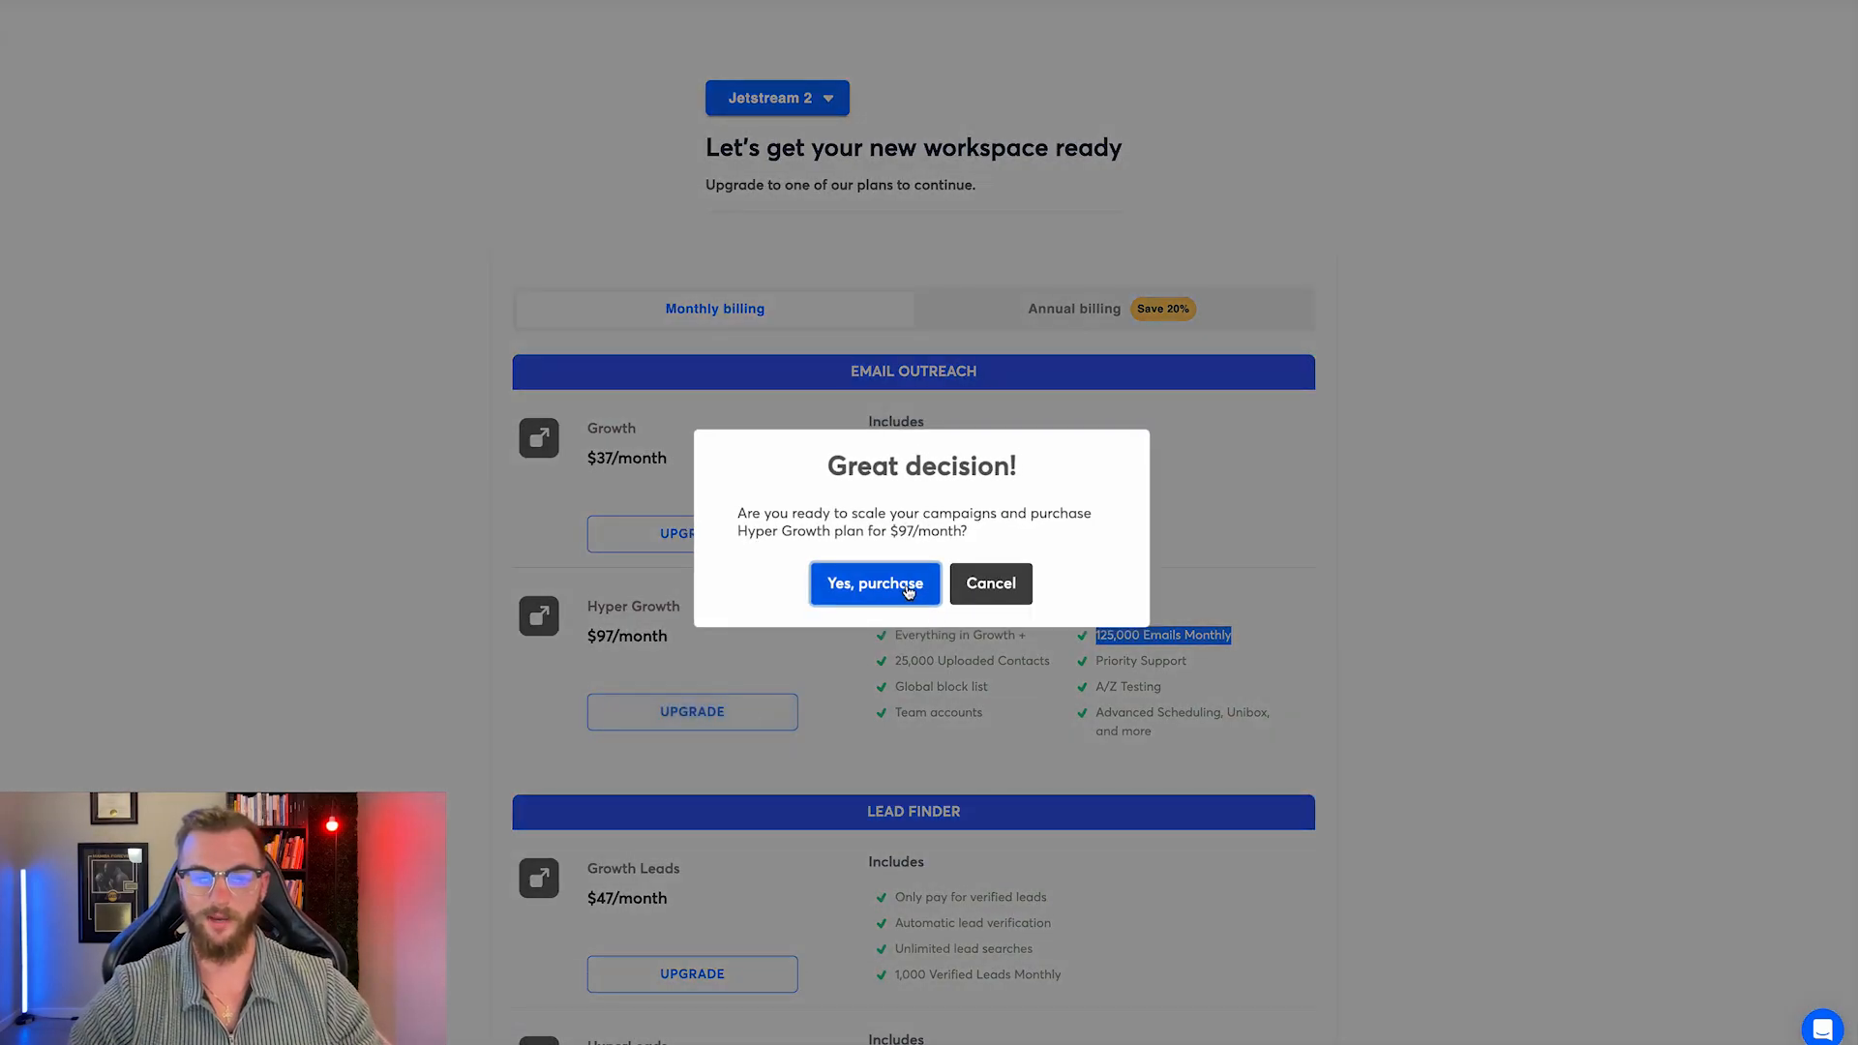
pyautogui.click(876, 584)
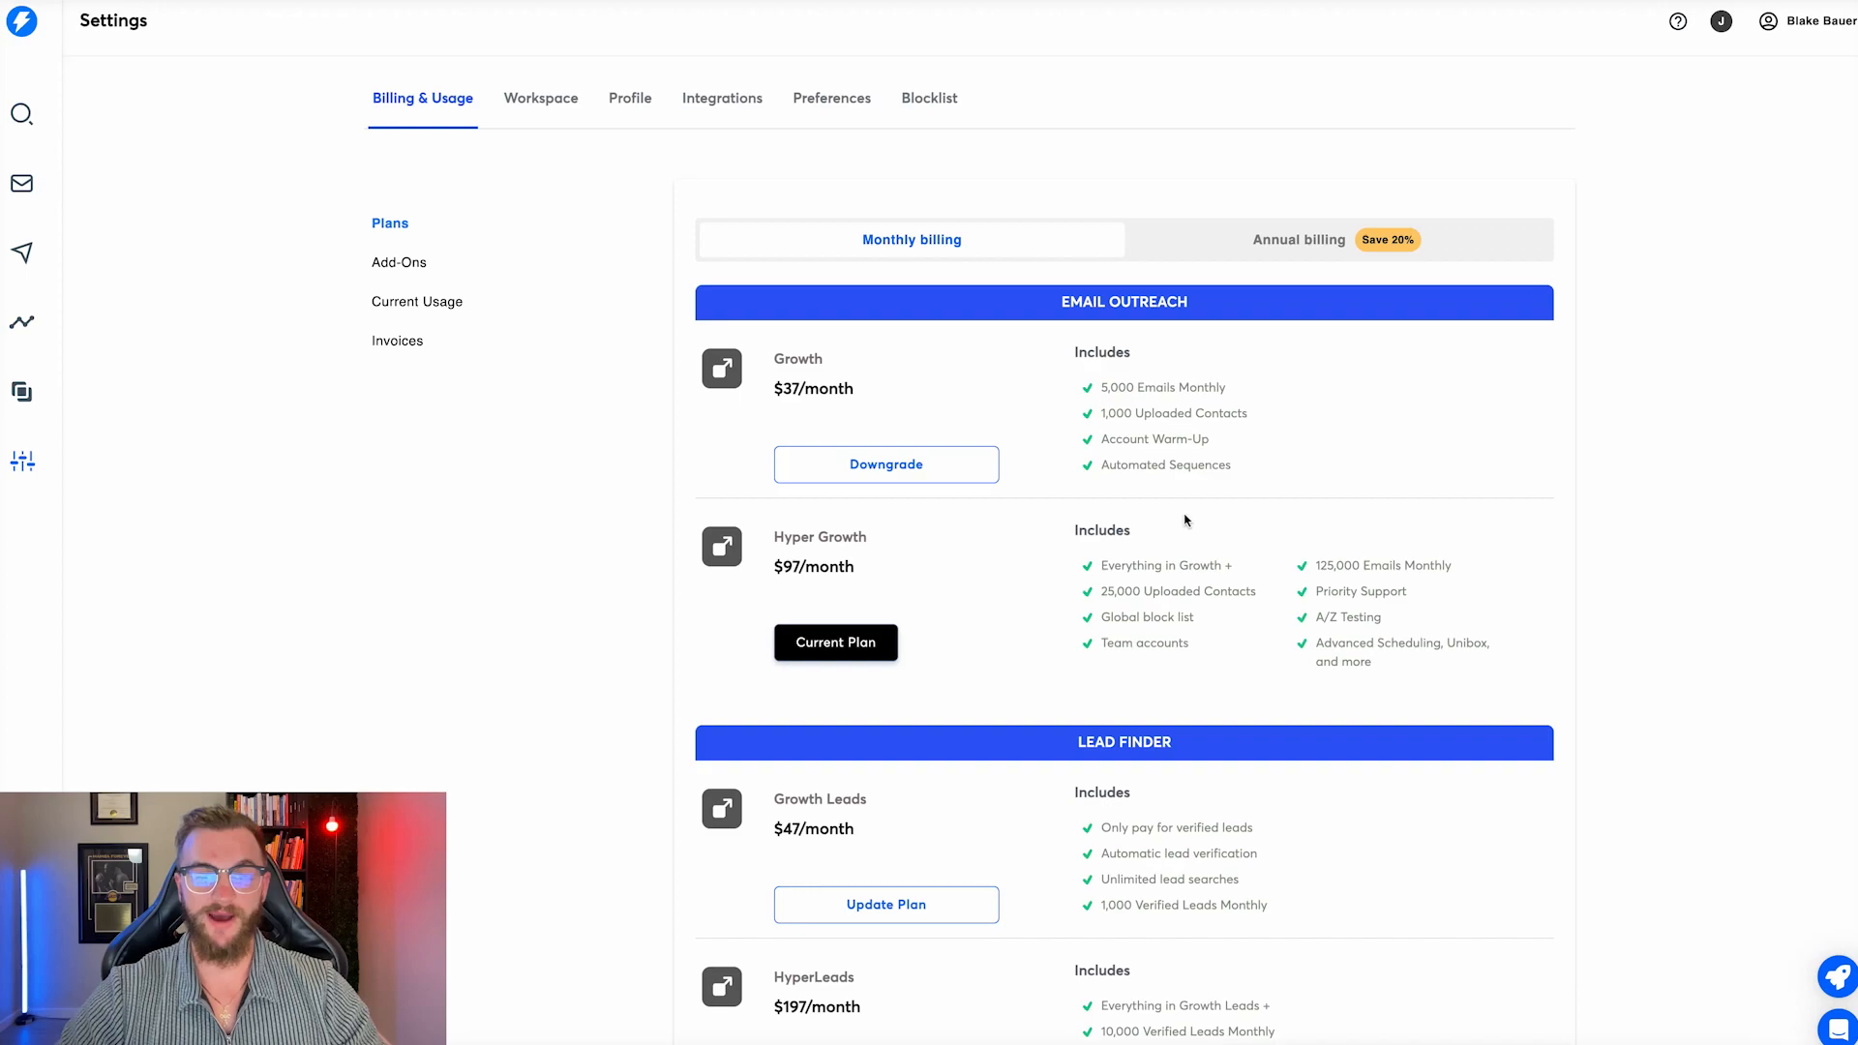
pyautogui.click(21, 183)
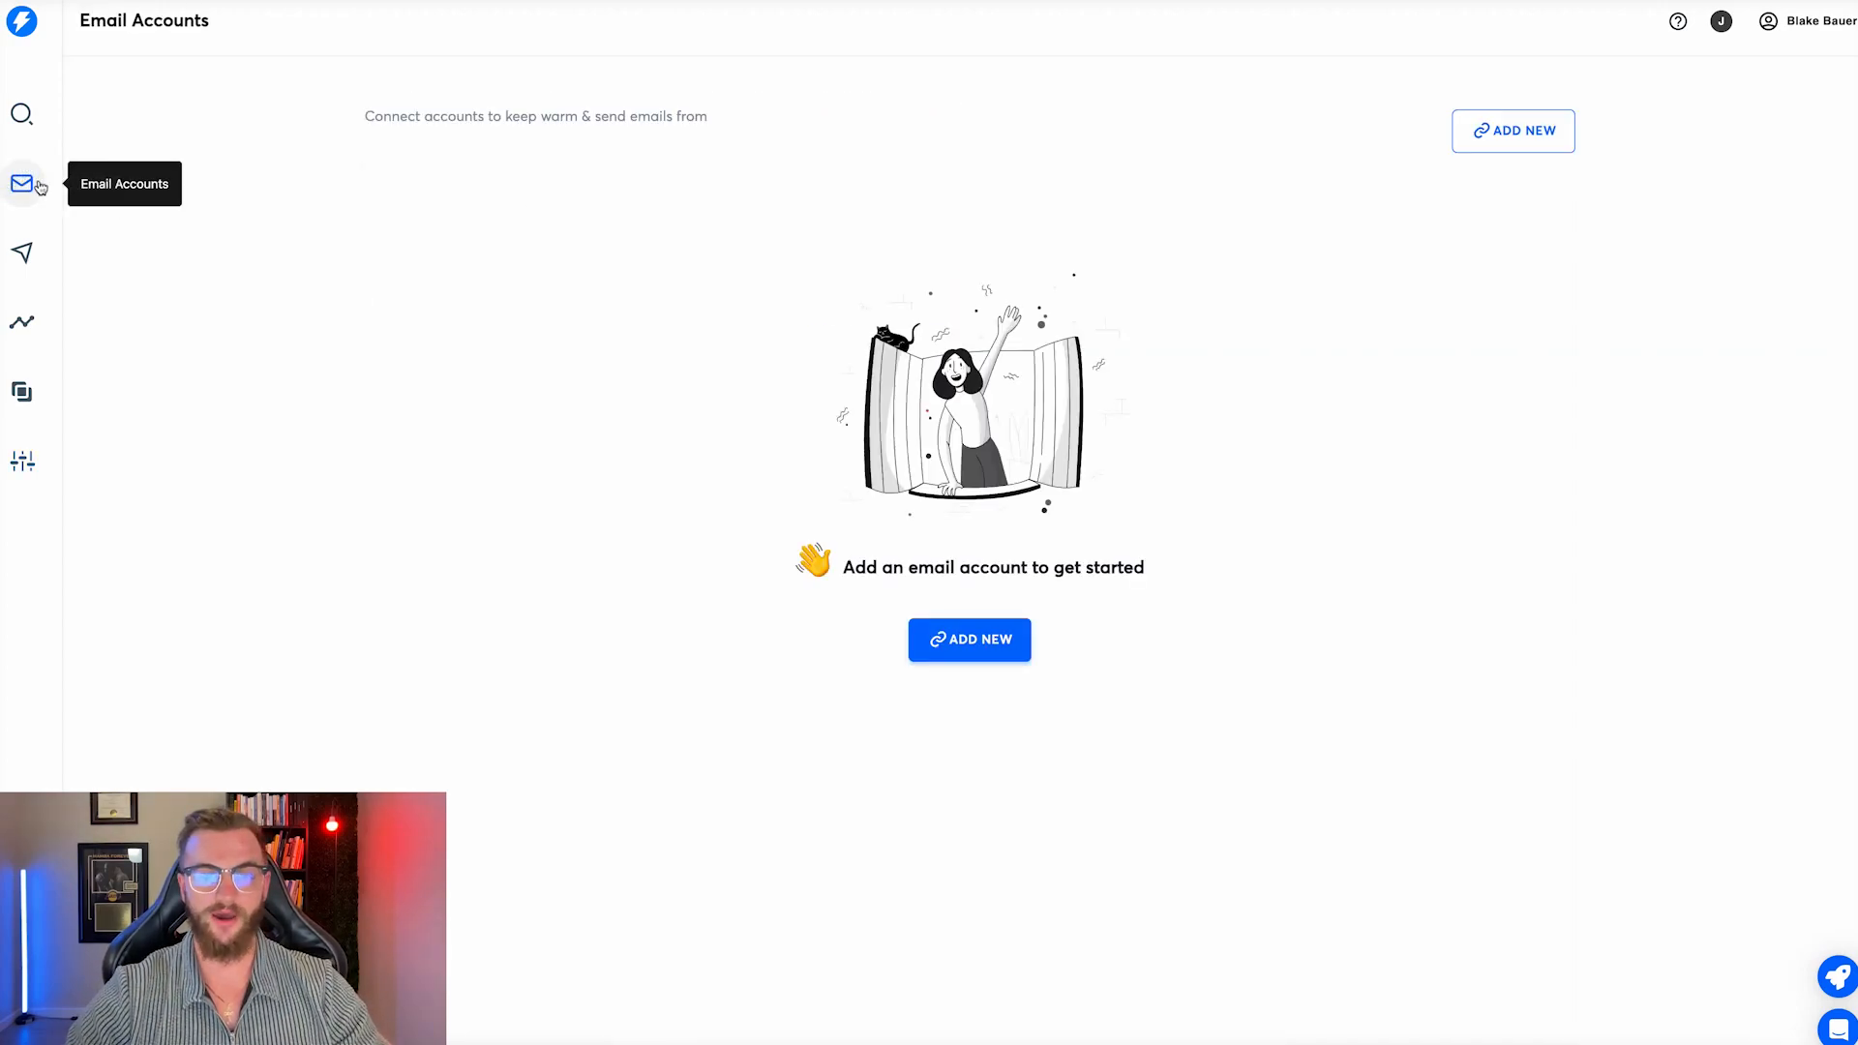
pyautogui.click(21, 253)
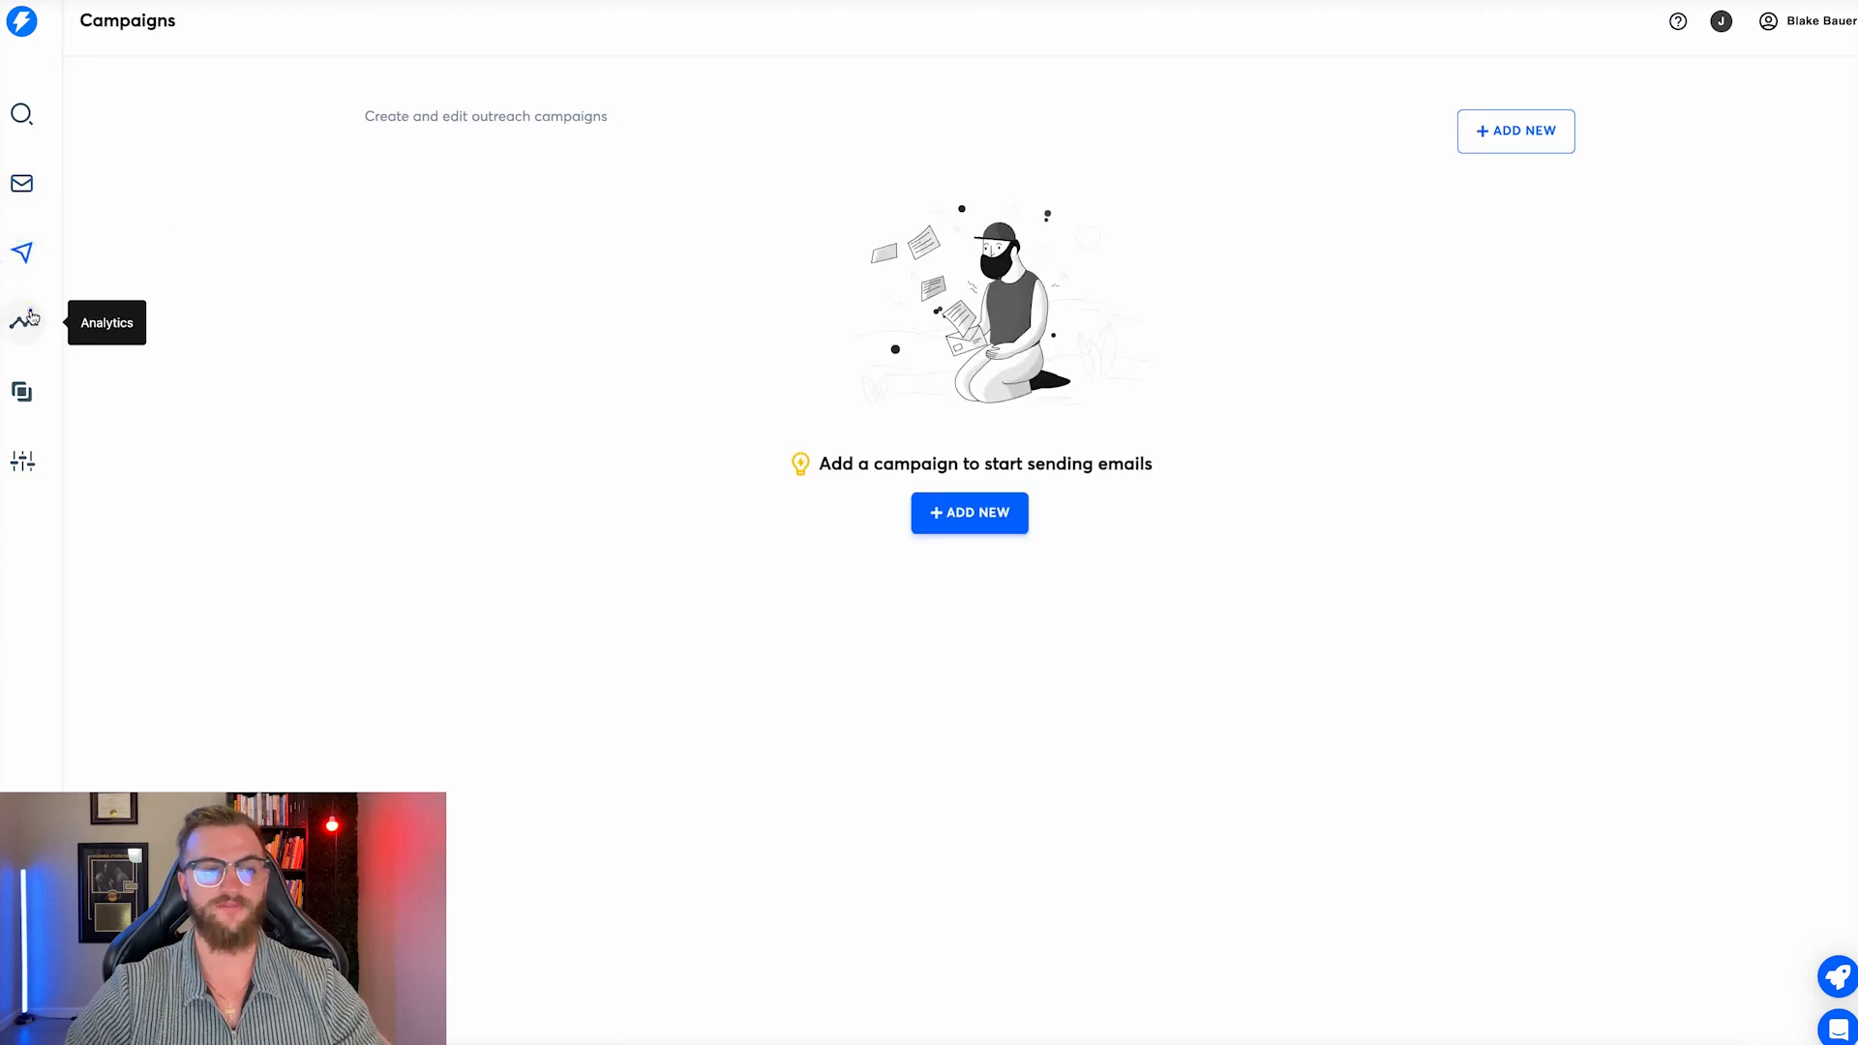
pyautogui.click(29, 319)
pyautogui.click(21, 389)
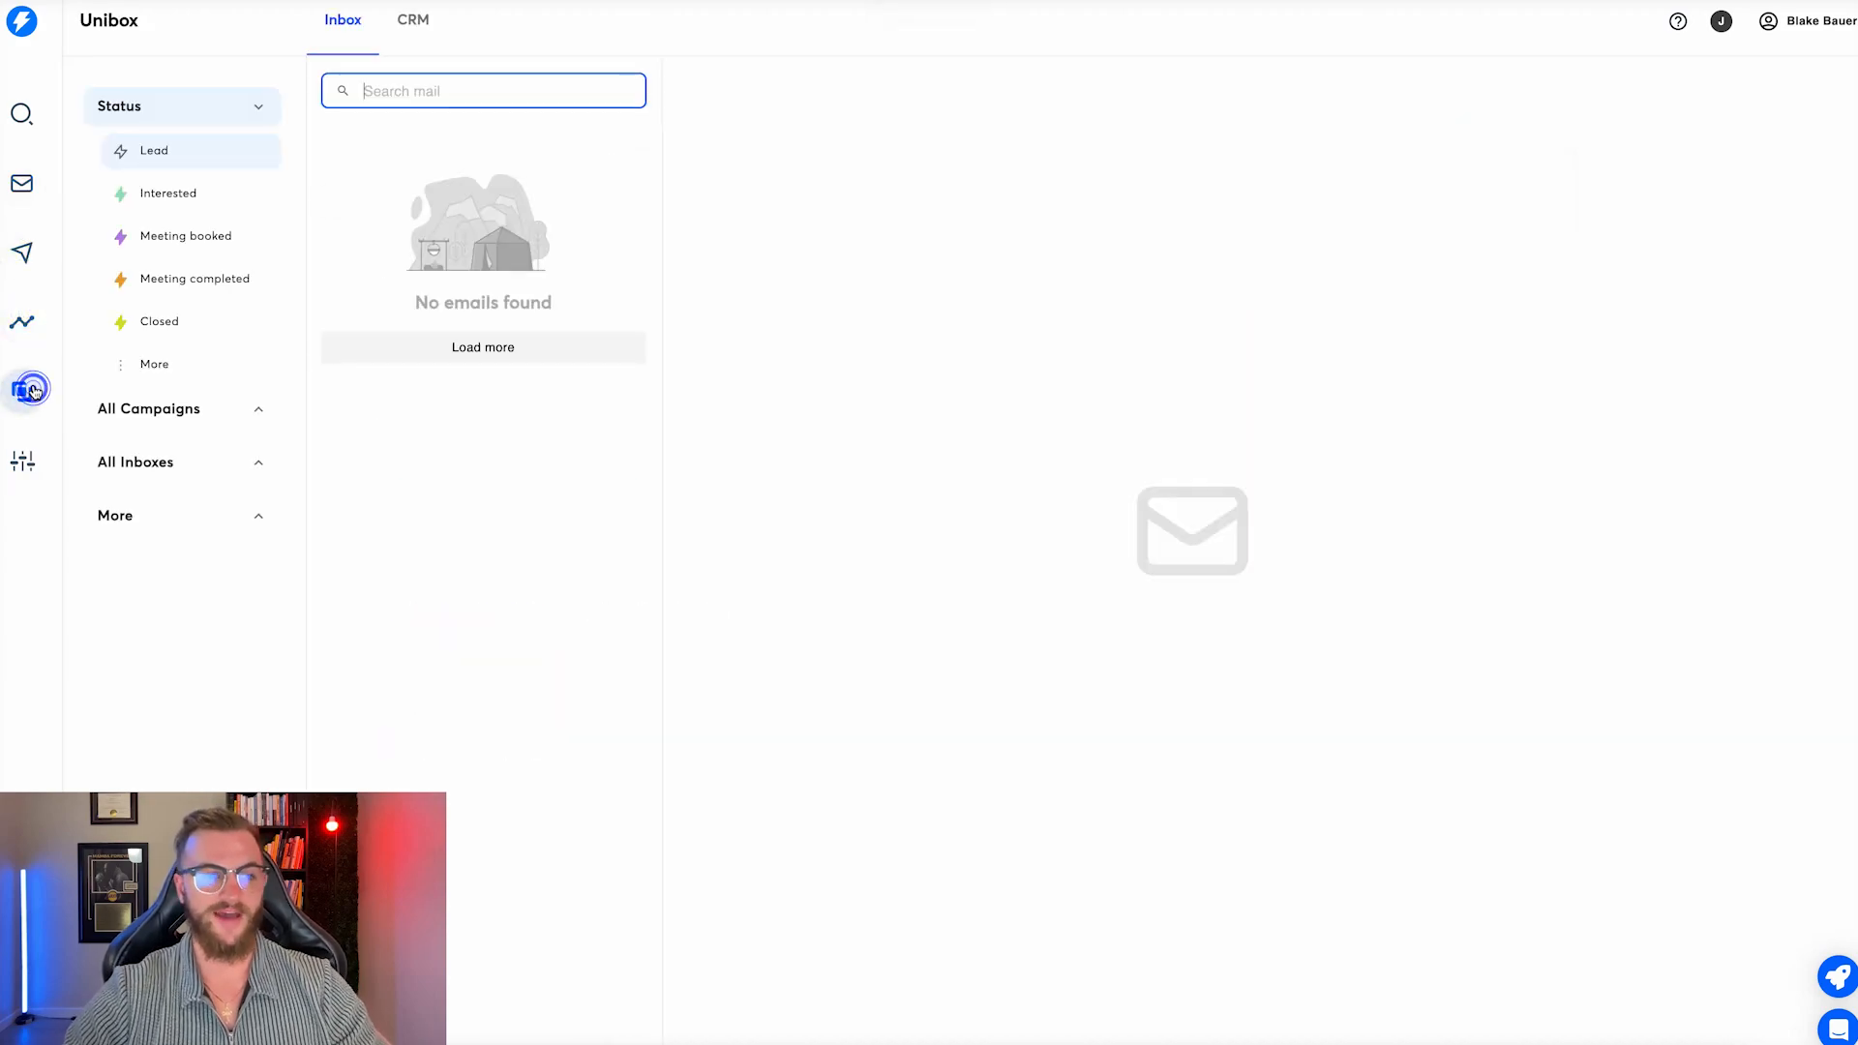
pyautogui.click(22, 181)
pyautogui.moveTo(385, 884); pyautogui.dragTo(1704, 793)
pyautogui.click(1721, 20)
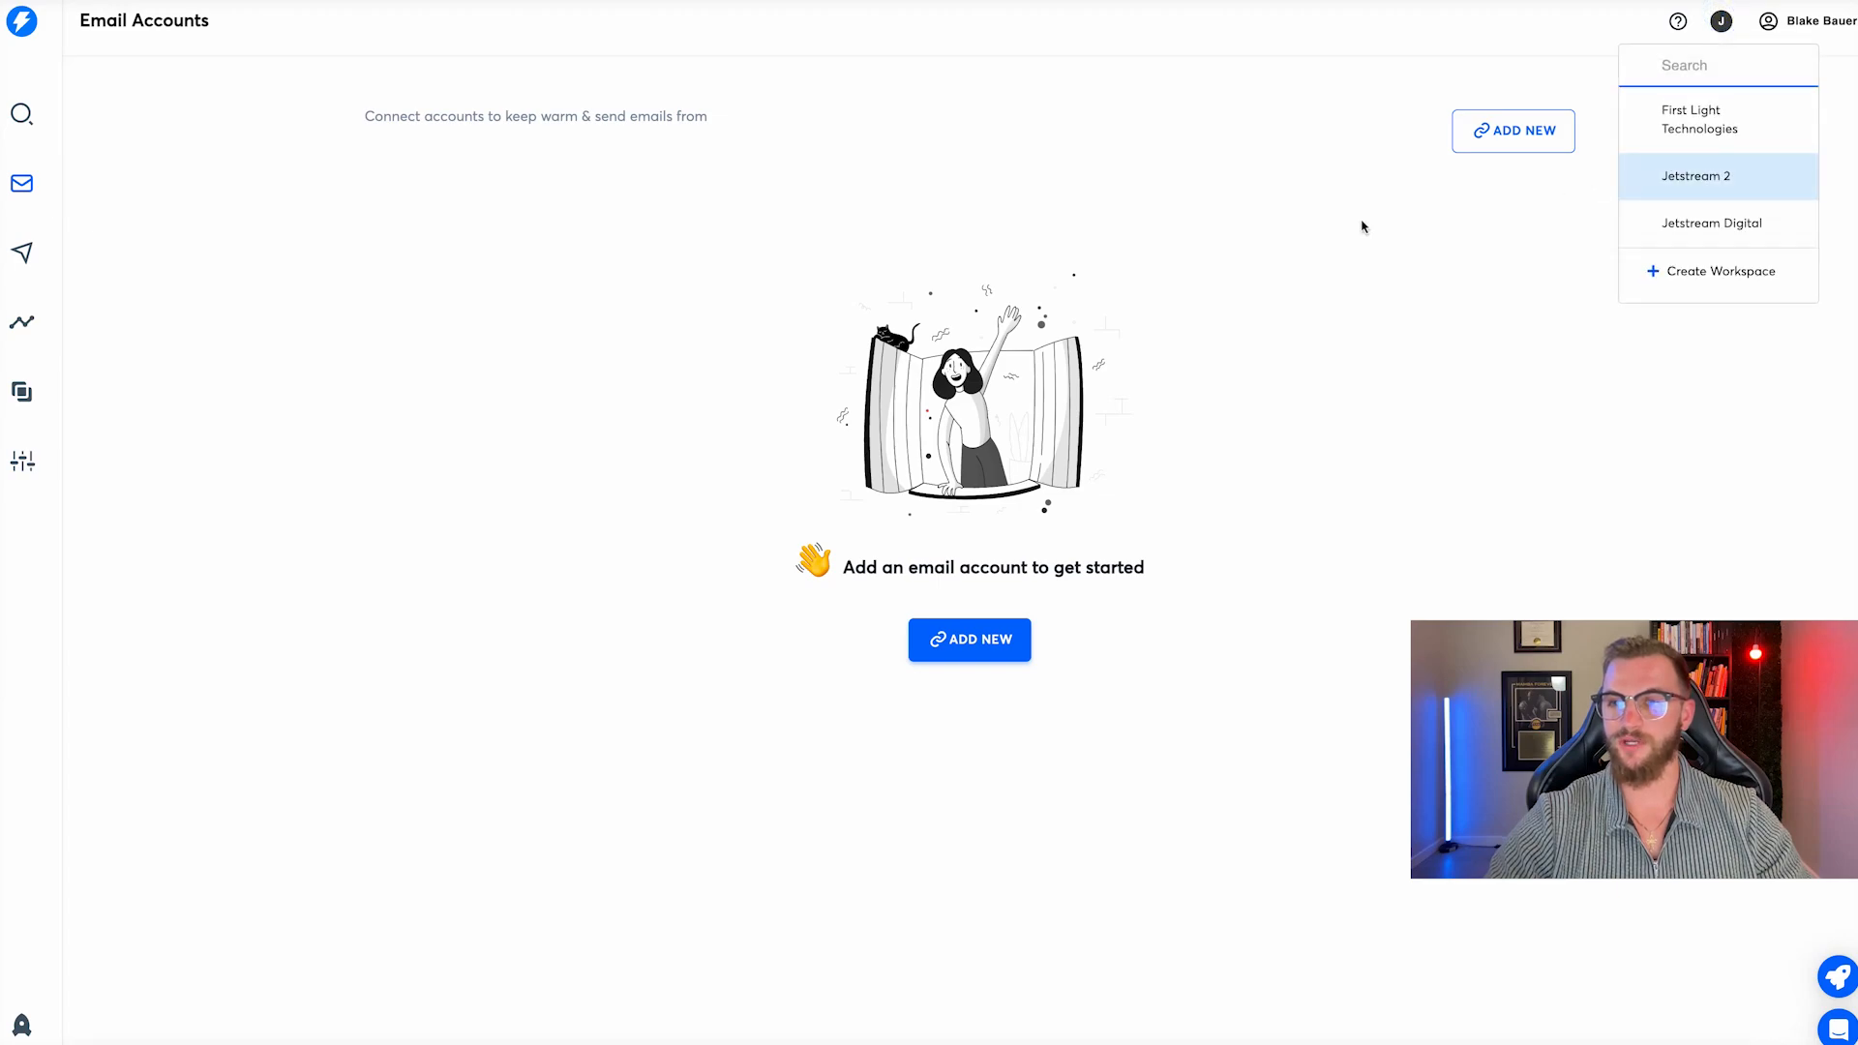
pyautogui.click(1310, 233)
pyautogui.click(12, 449)
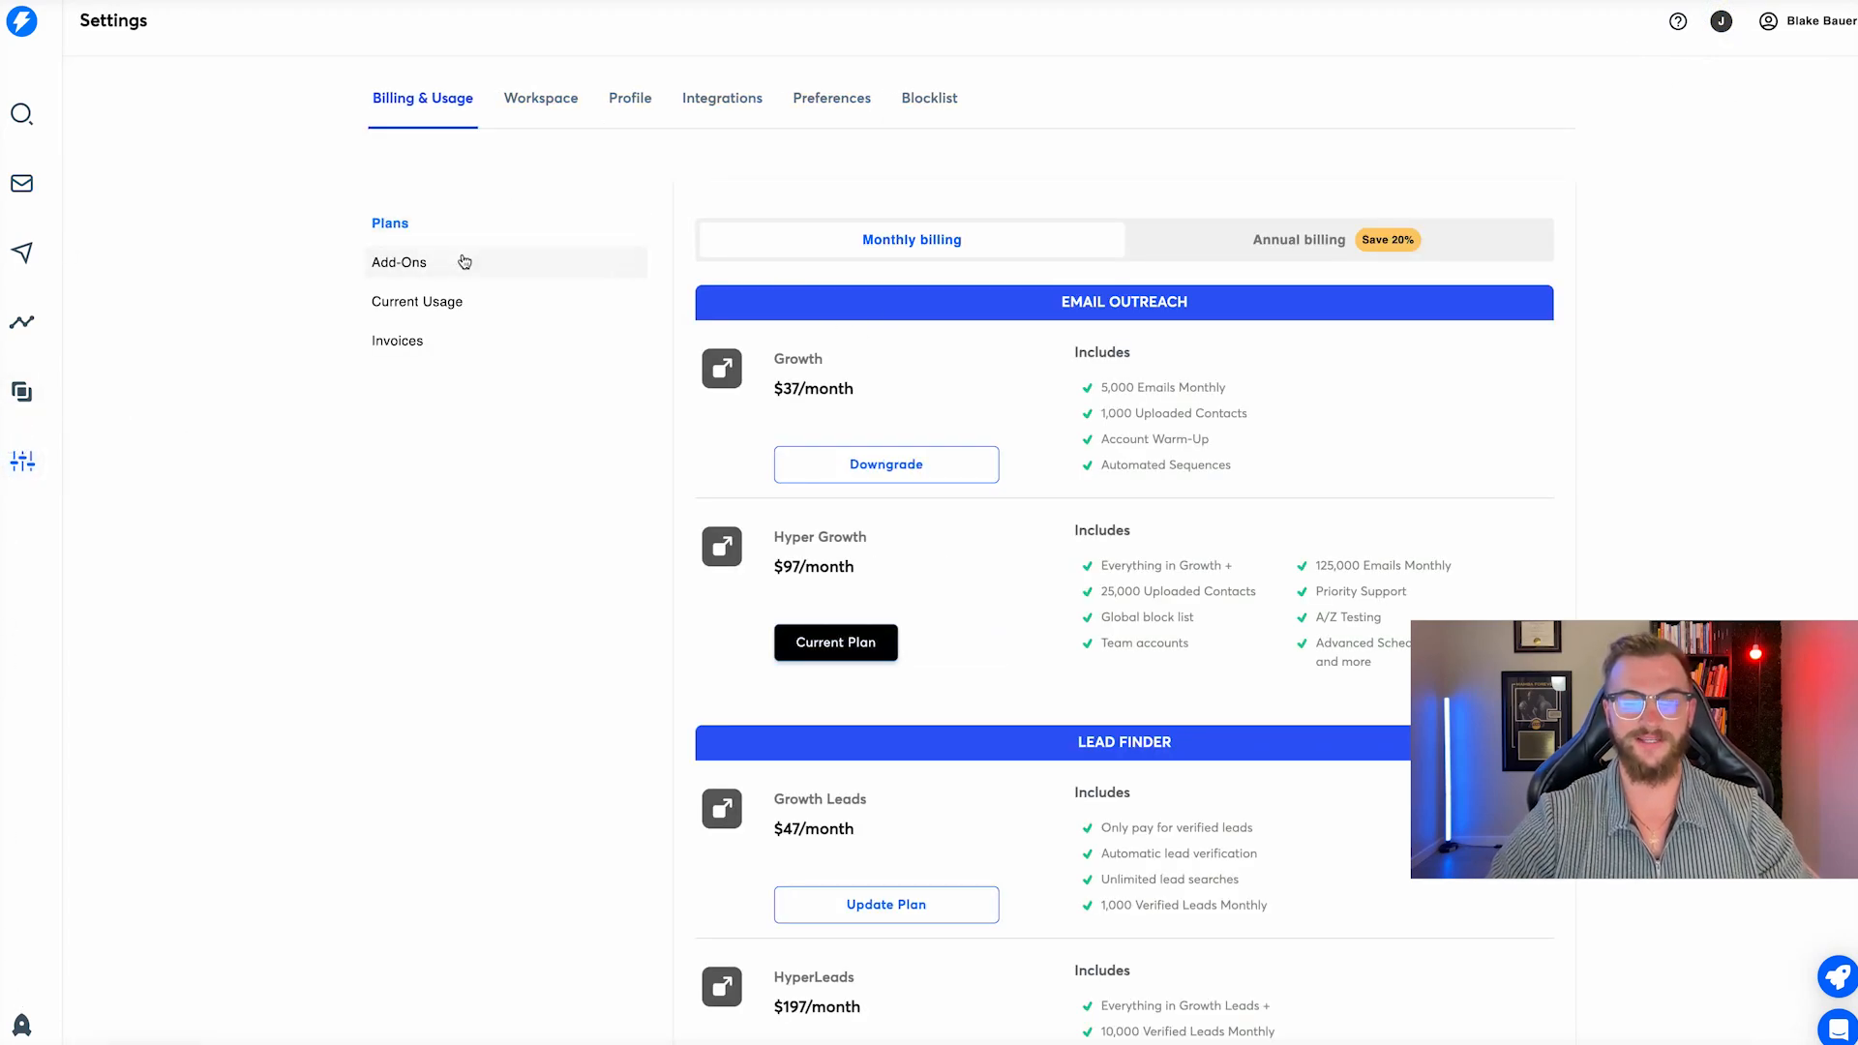
# Review the plan add-ons, current usage and invoices in the workspace billing.
pyautogui.click(441, 266)
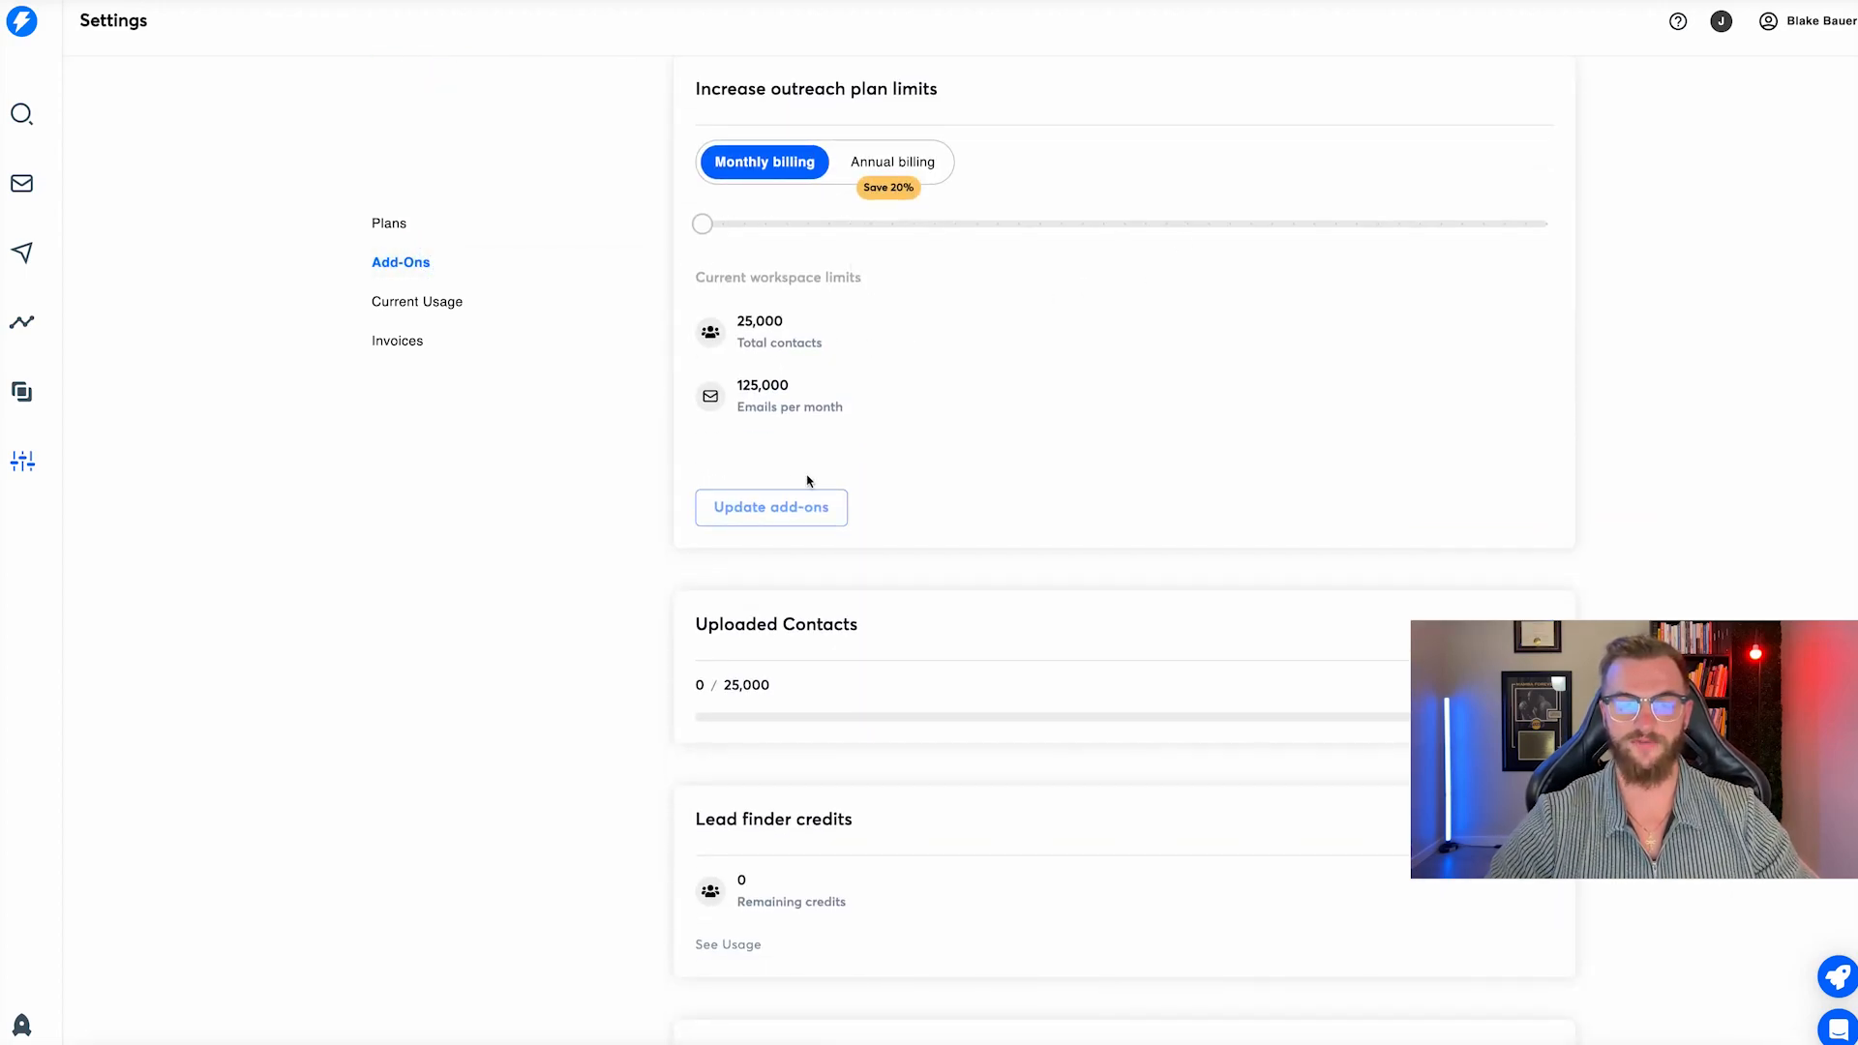
pyautogui.scroll(-3, 808, 481)
pyautogui.scroll(-1, 808, 759)
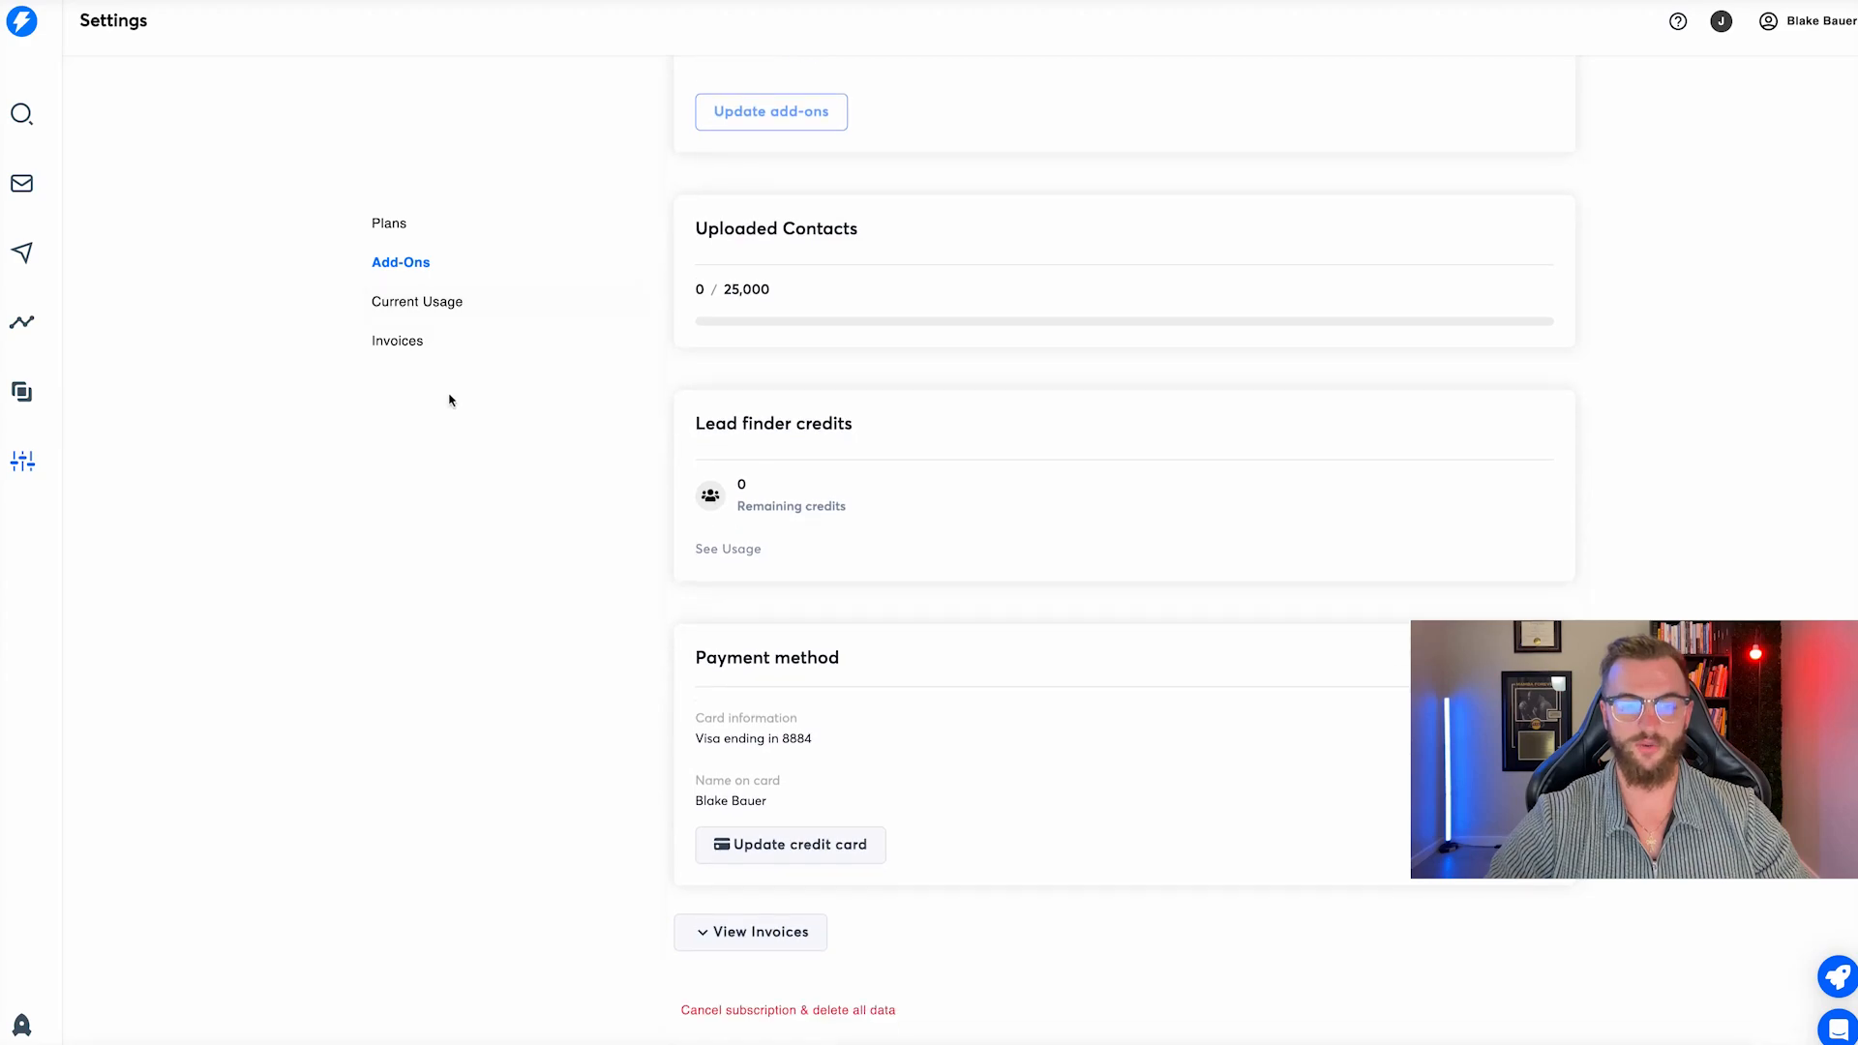
pyautogui.click(420, 303)
pyautogui.click(427, 343)
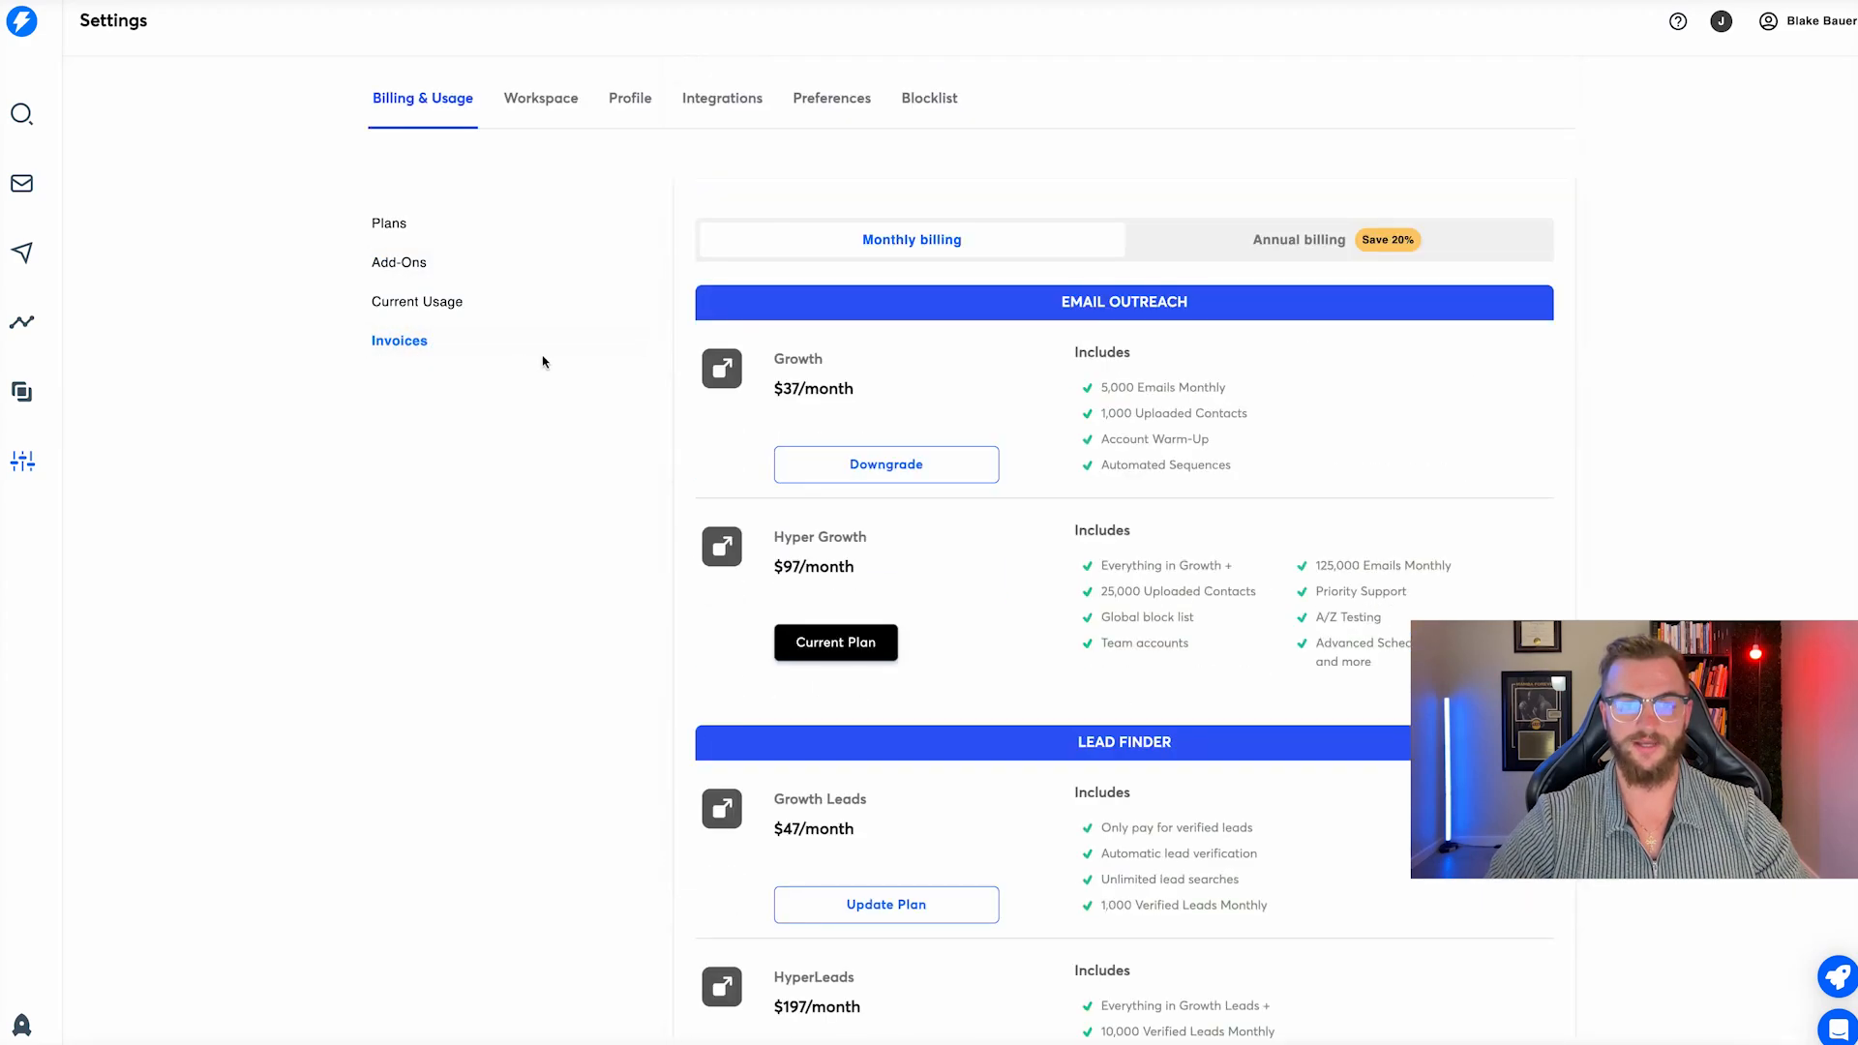
# Browse the General, Profile, Integrations, Preferences and Blocklist settings, then go to the empty Email Accounts page.
pyautogui.click(551, 98)
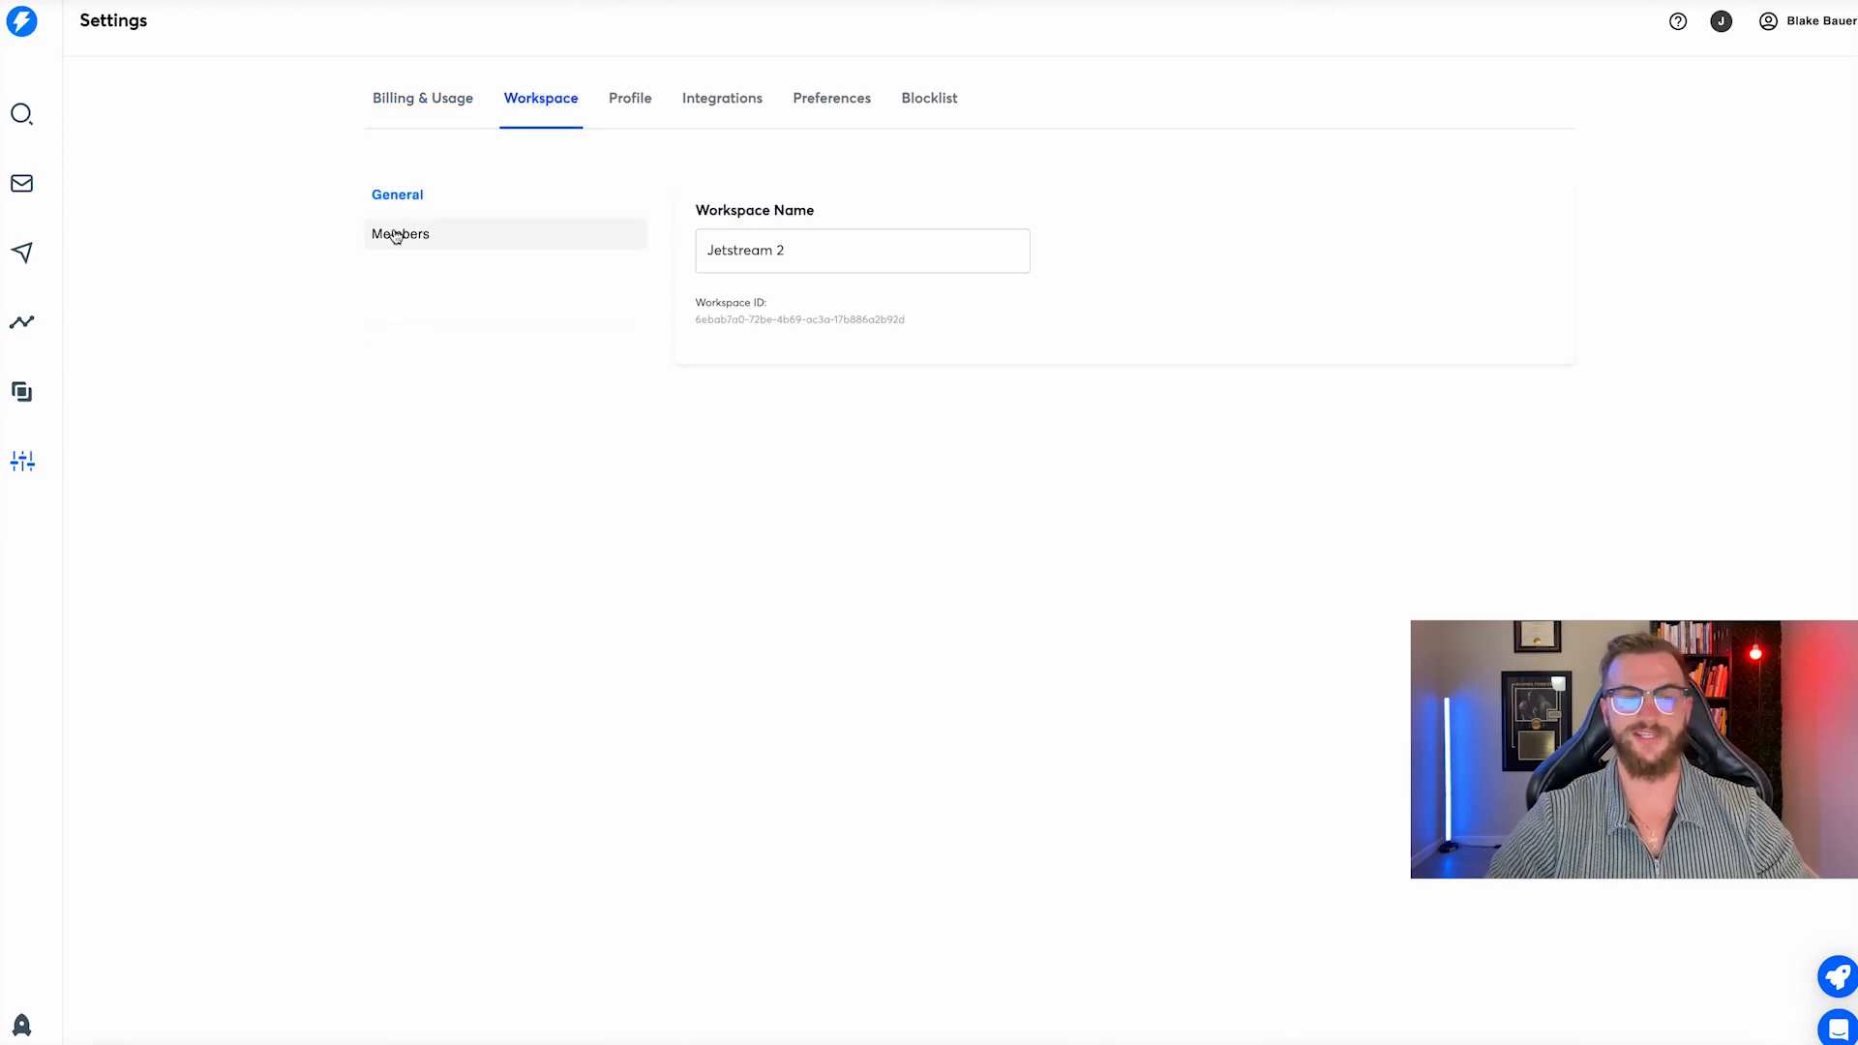
pyautogui.click(646, 121)
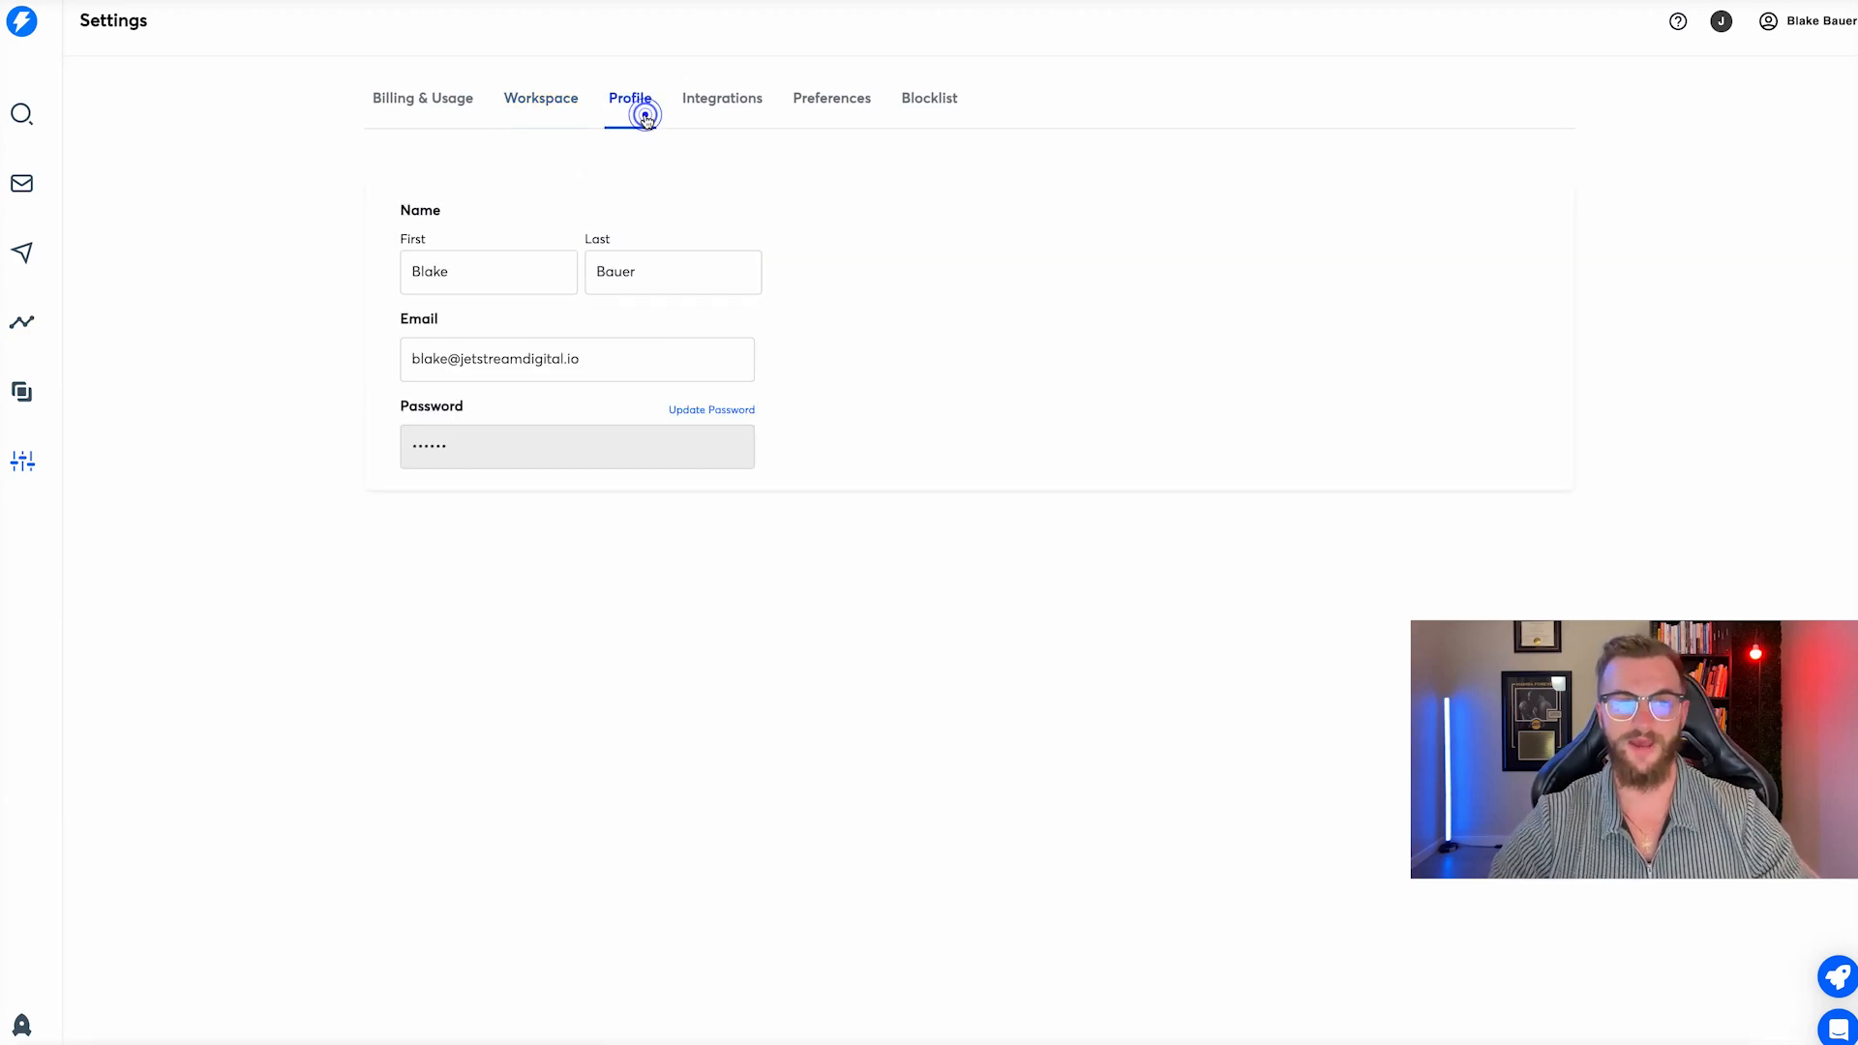
pyautogui.click(720, 110)
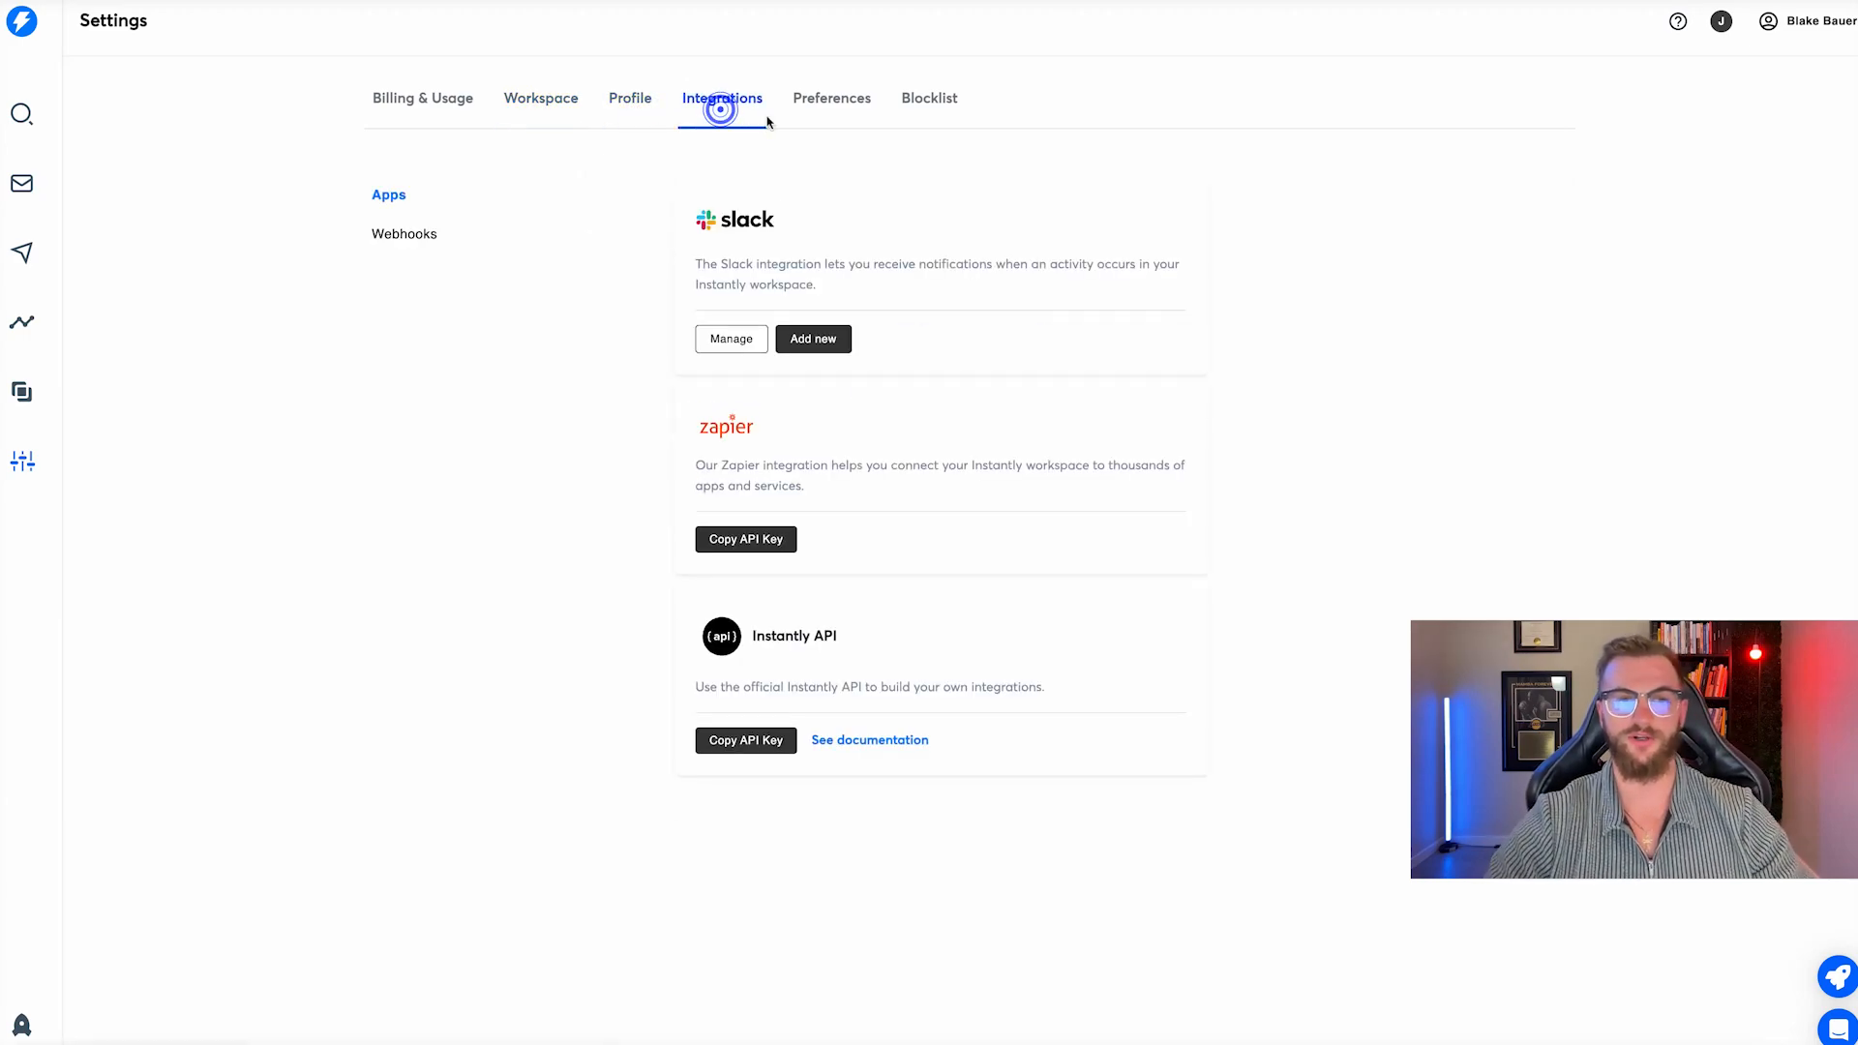
pyautogui.click(826, 117)
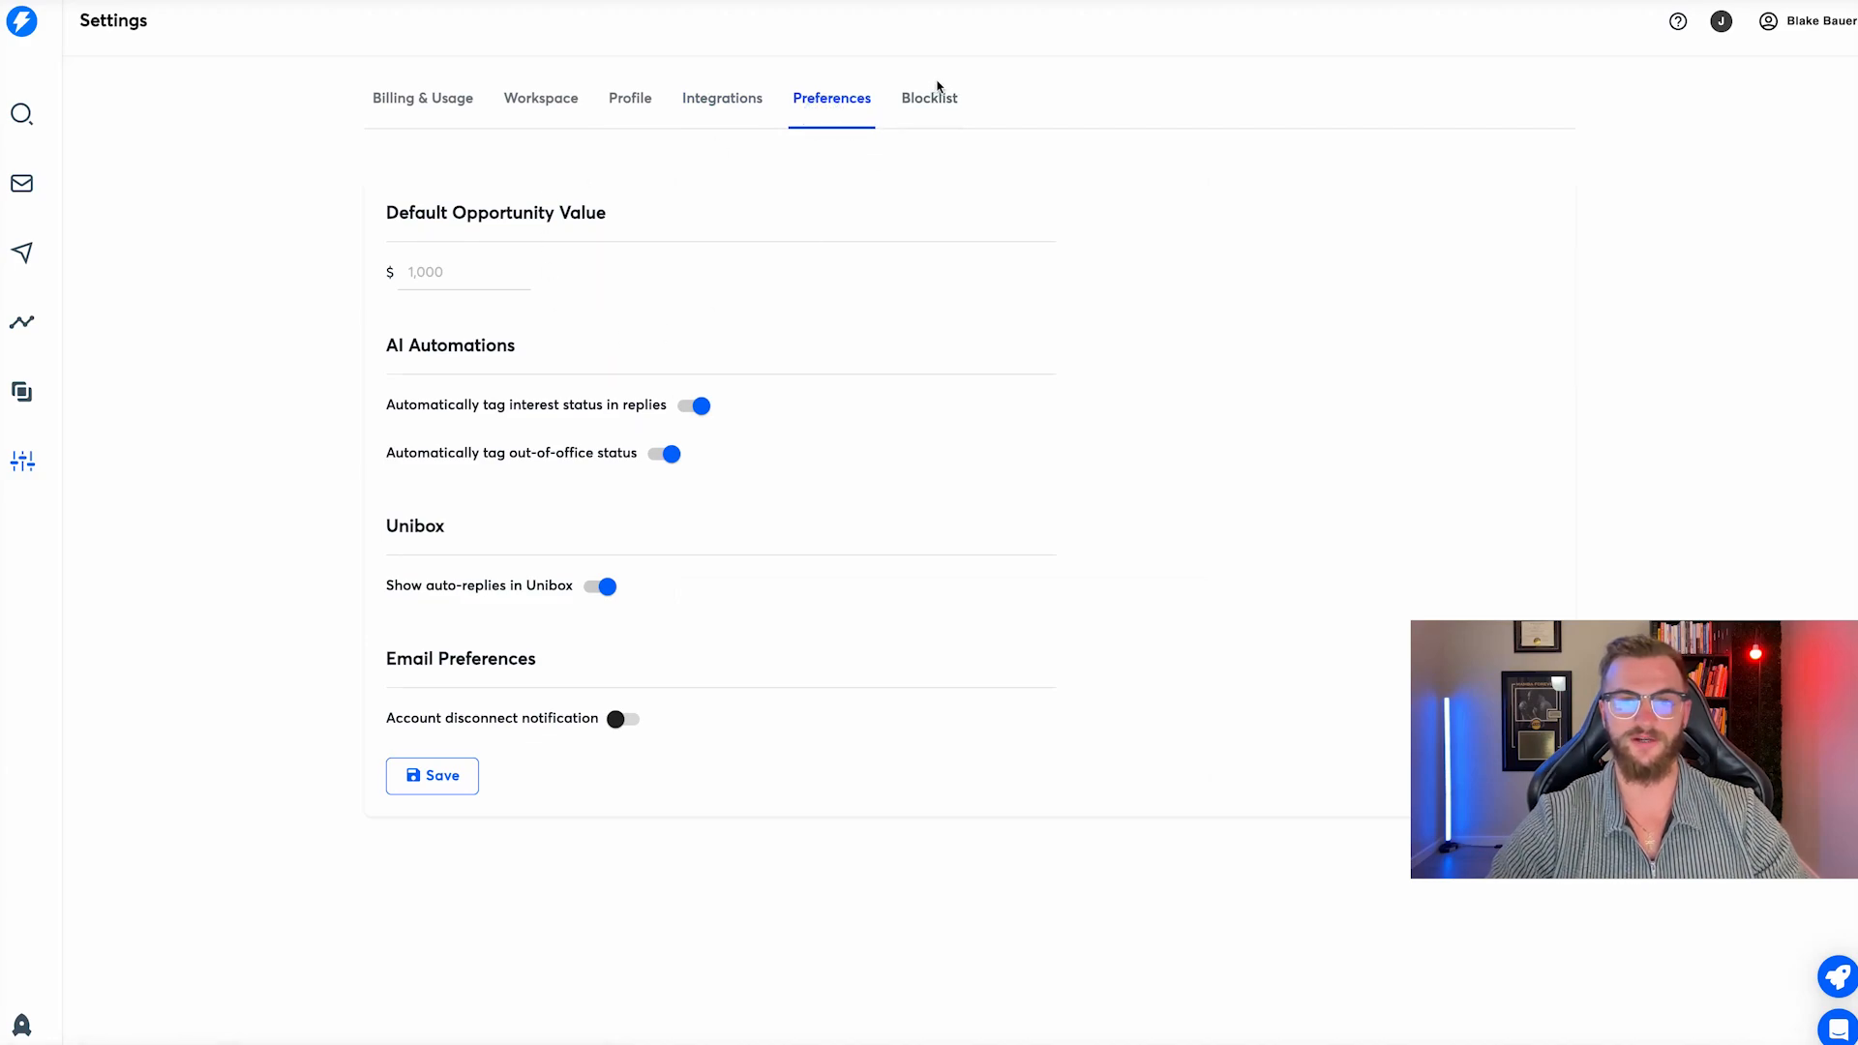
pyautogui.click(929, 97)
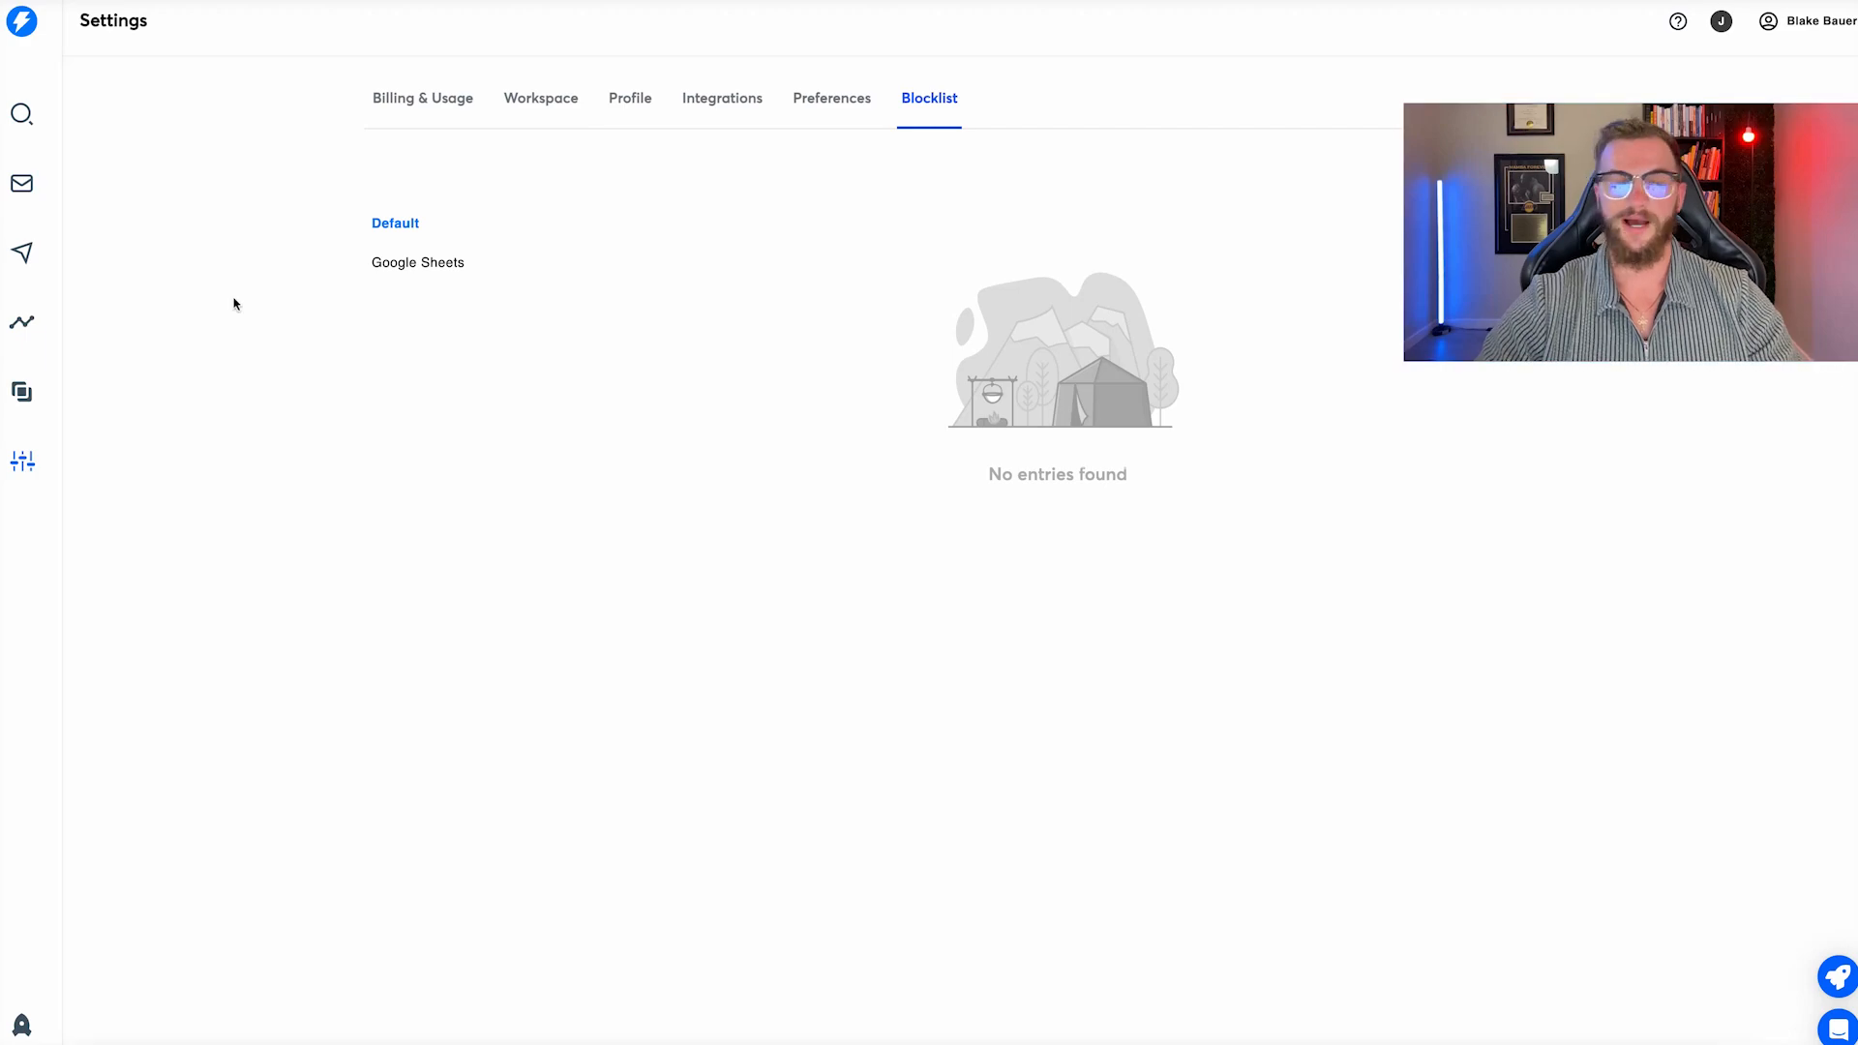
pyautogui.click(21, 183)
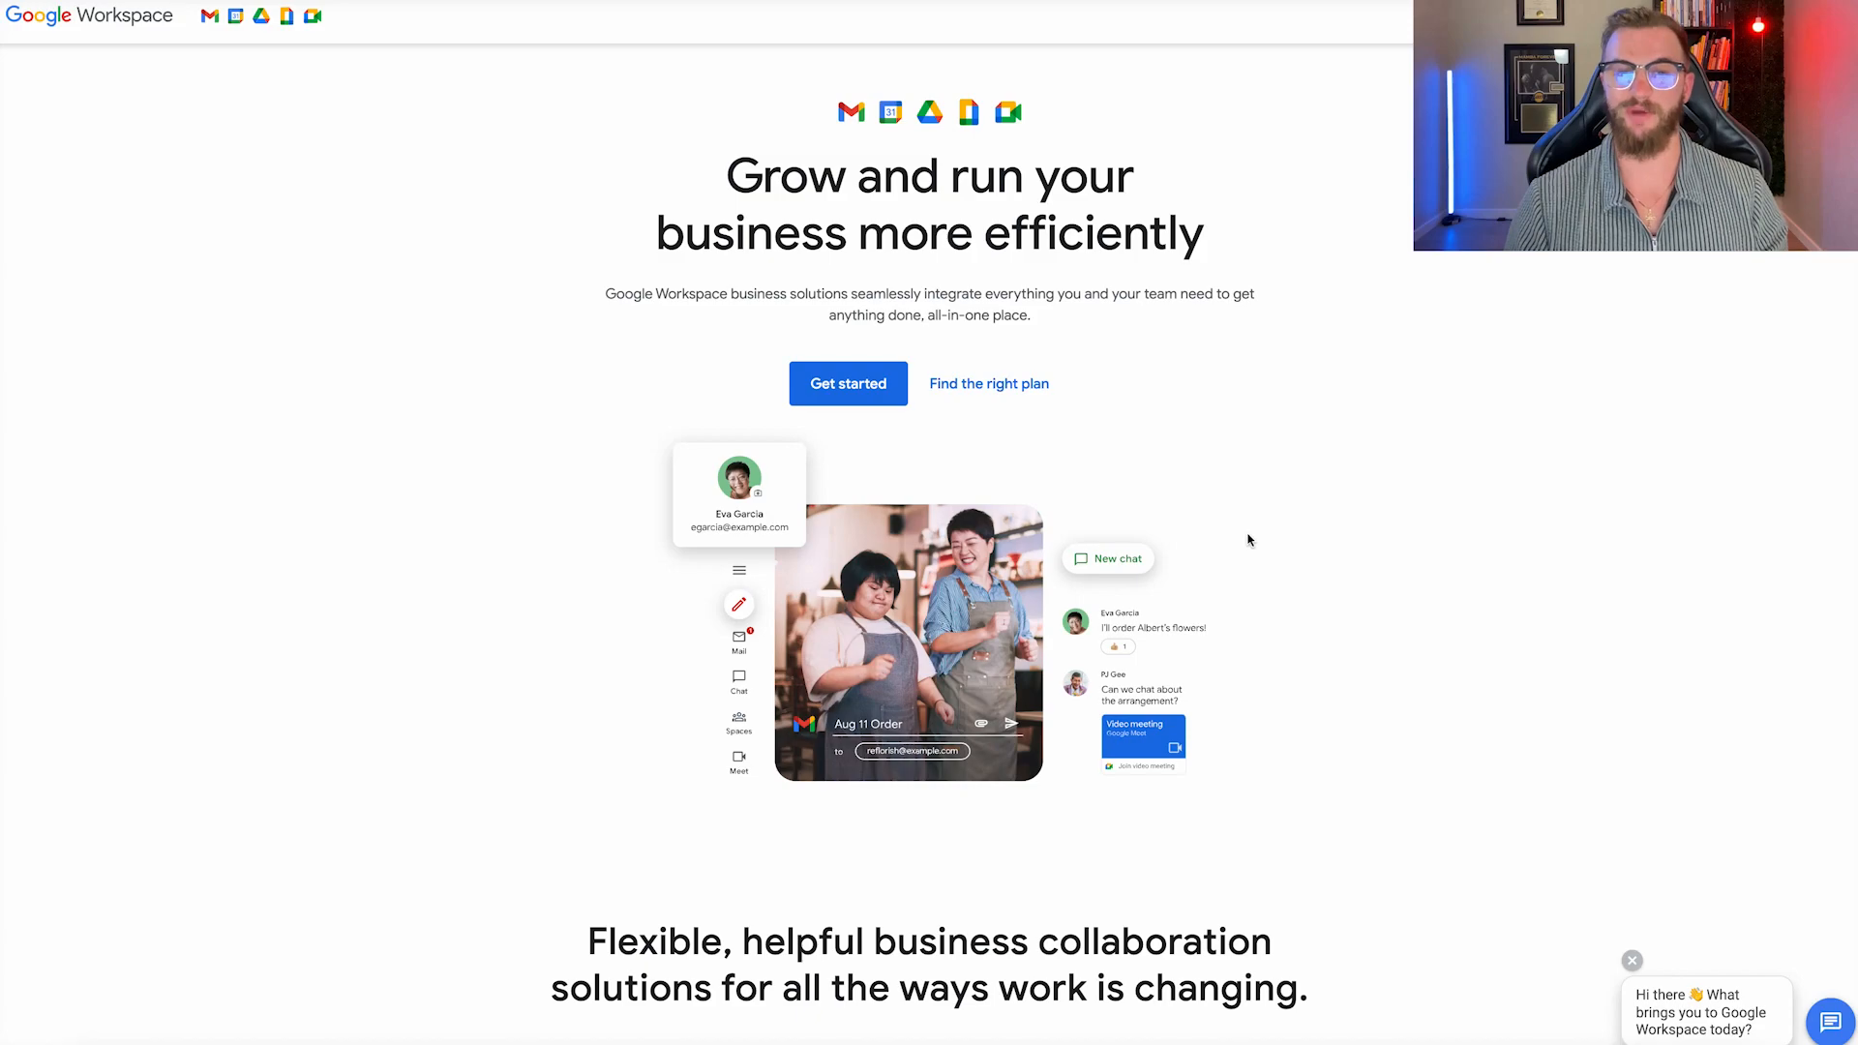
# Scroll through the Google Workspace pricing plans.
pyautogui.scroll(-10, 862, 348)
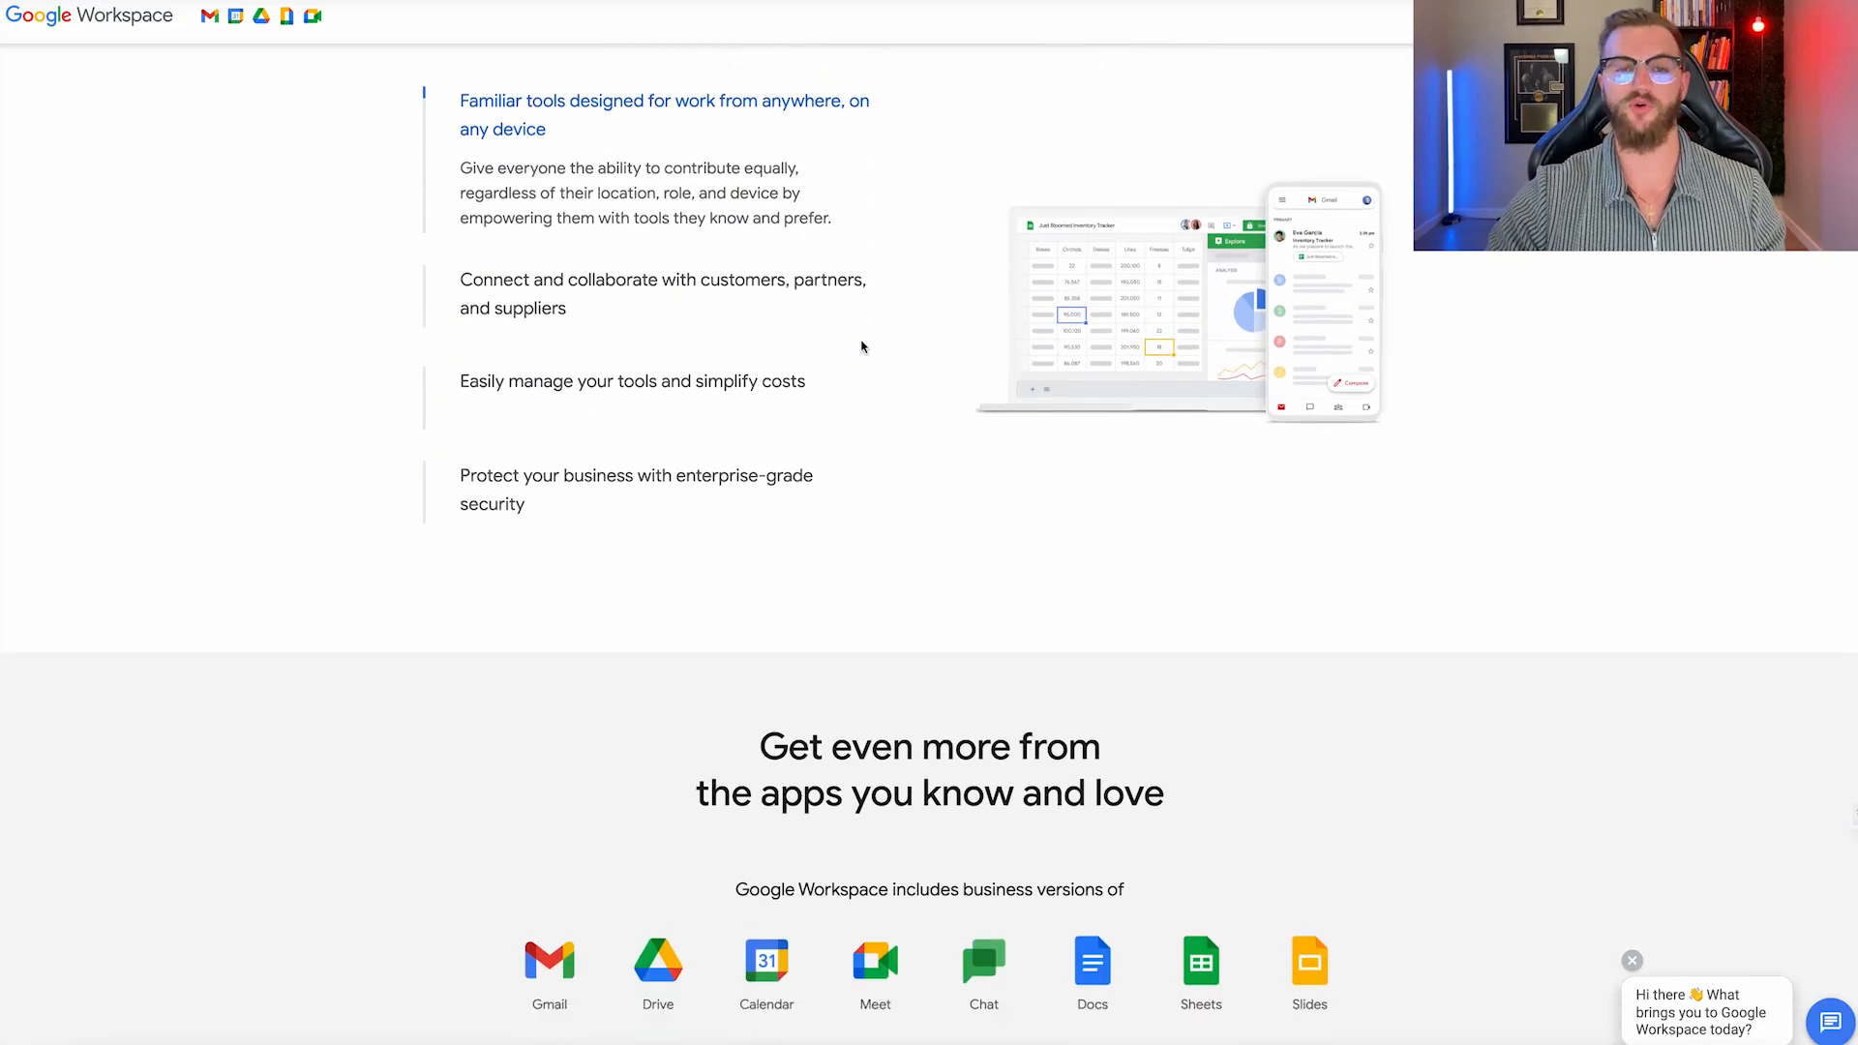
pyautogui.scroll(7, 862, 349)
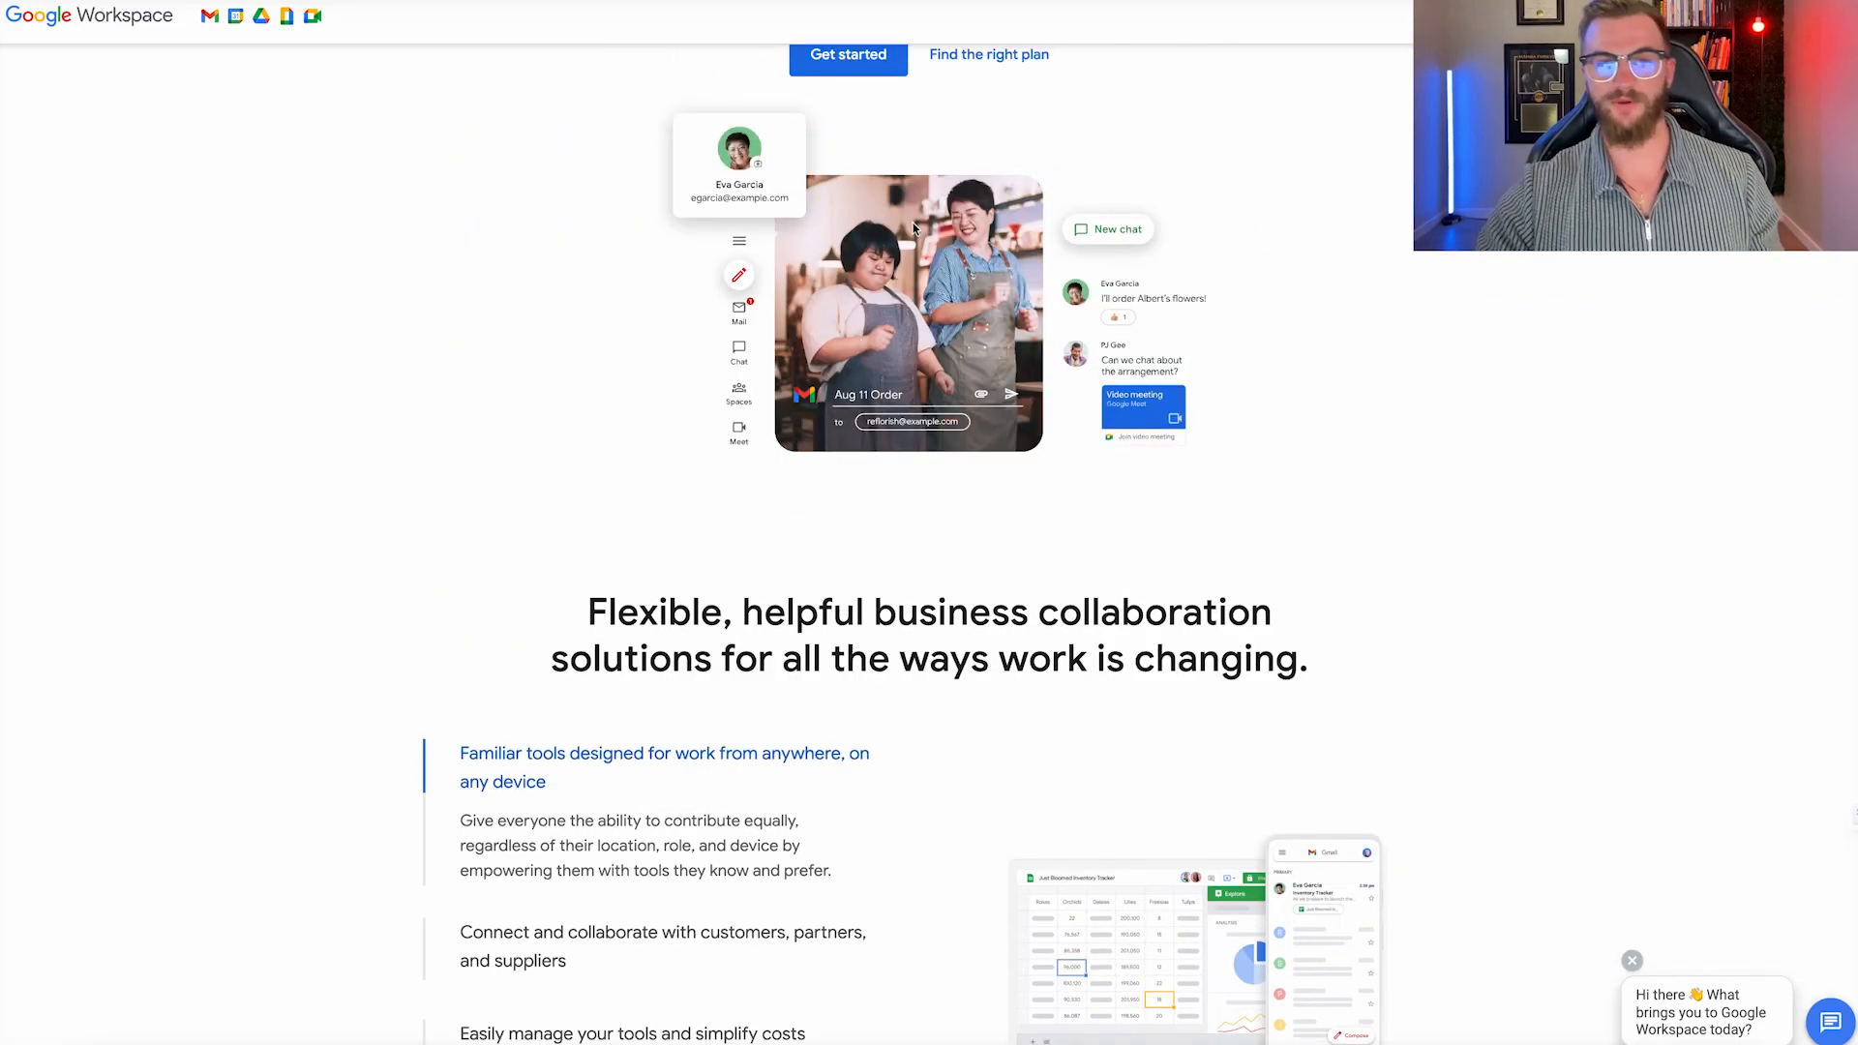
pyautogui.scroll(-15, 986, 334)
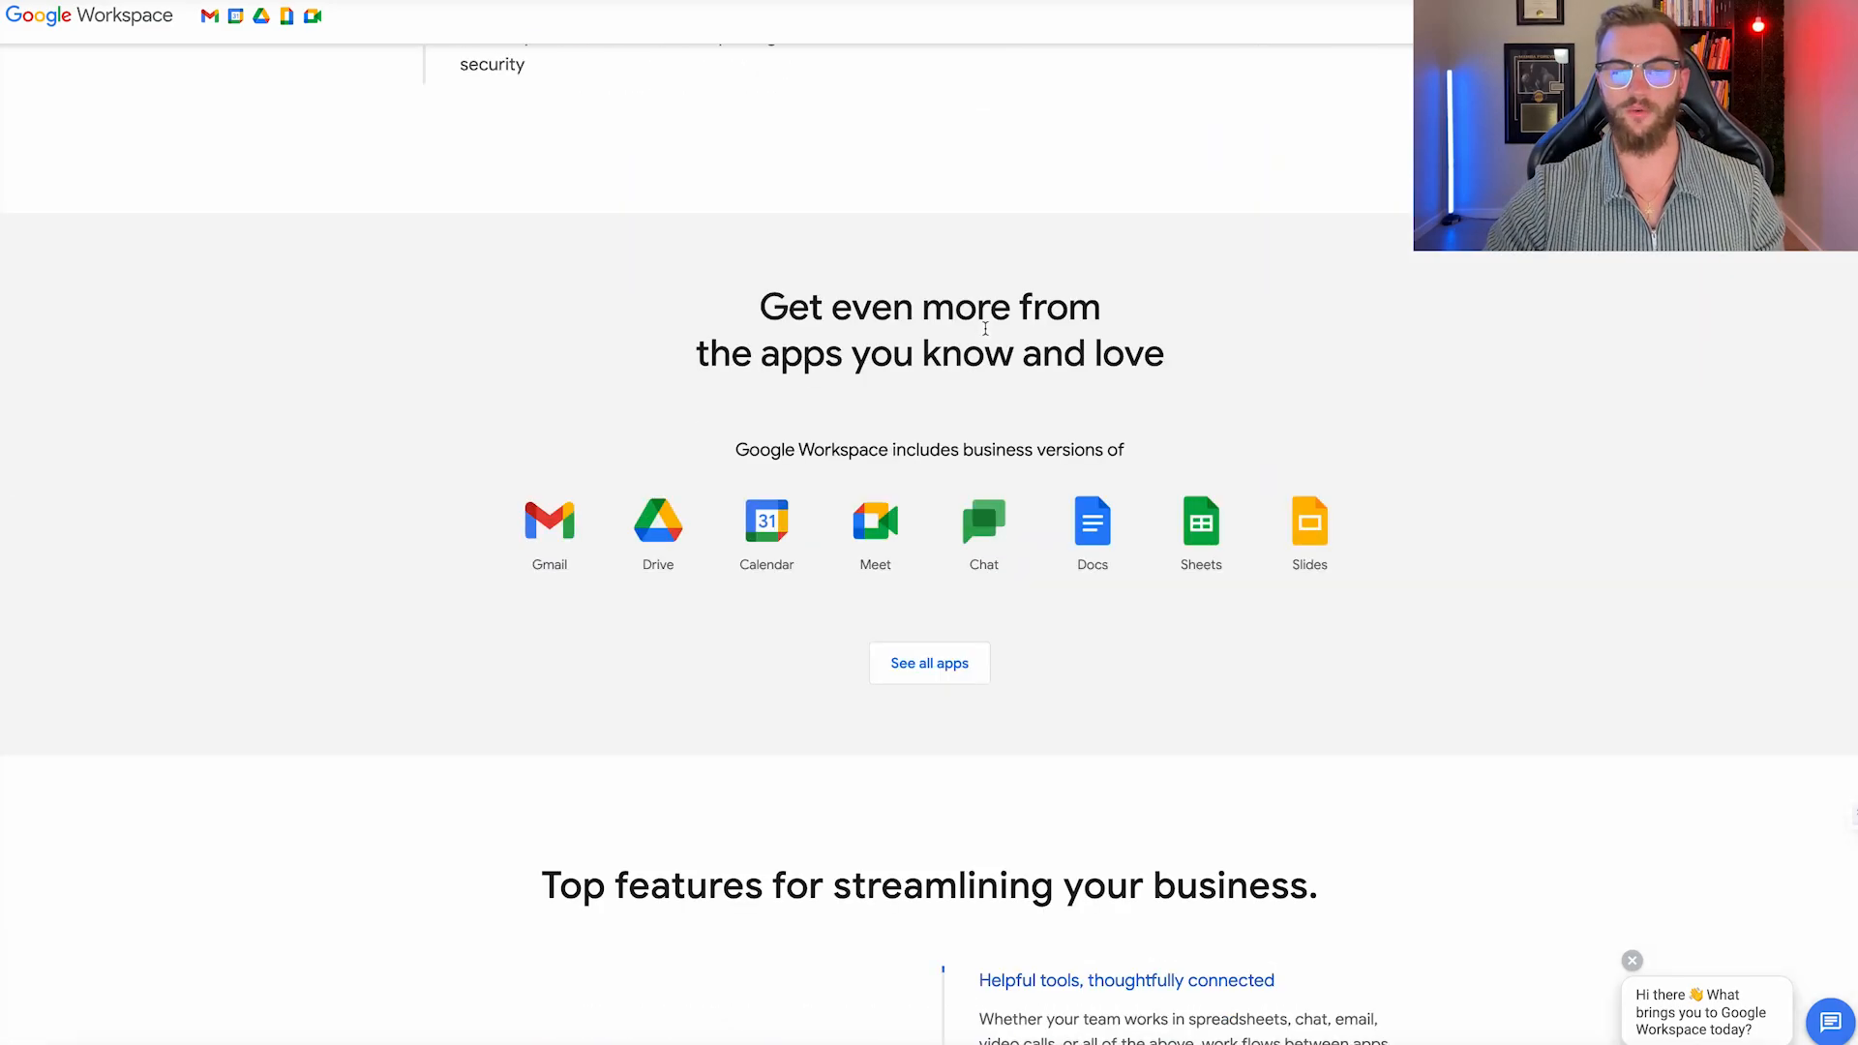
pyautogui.scroll(3, 758, 282)
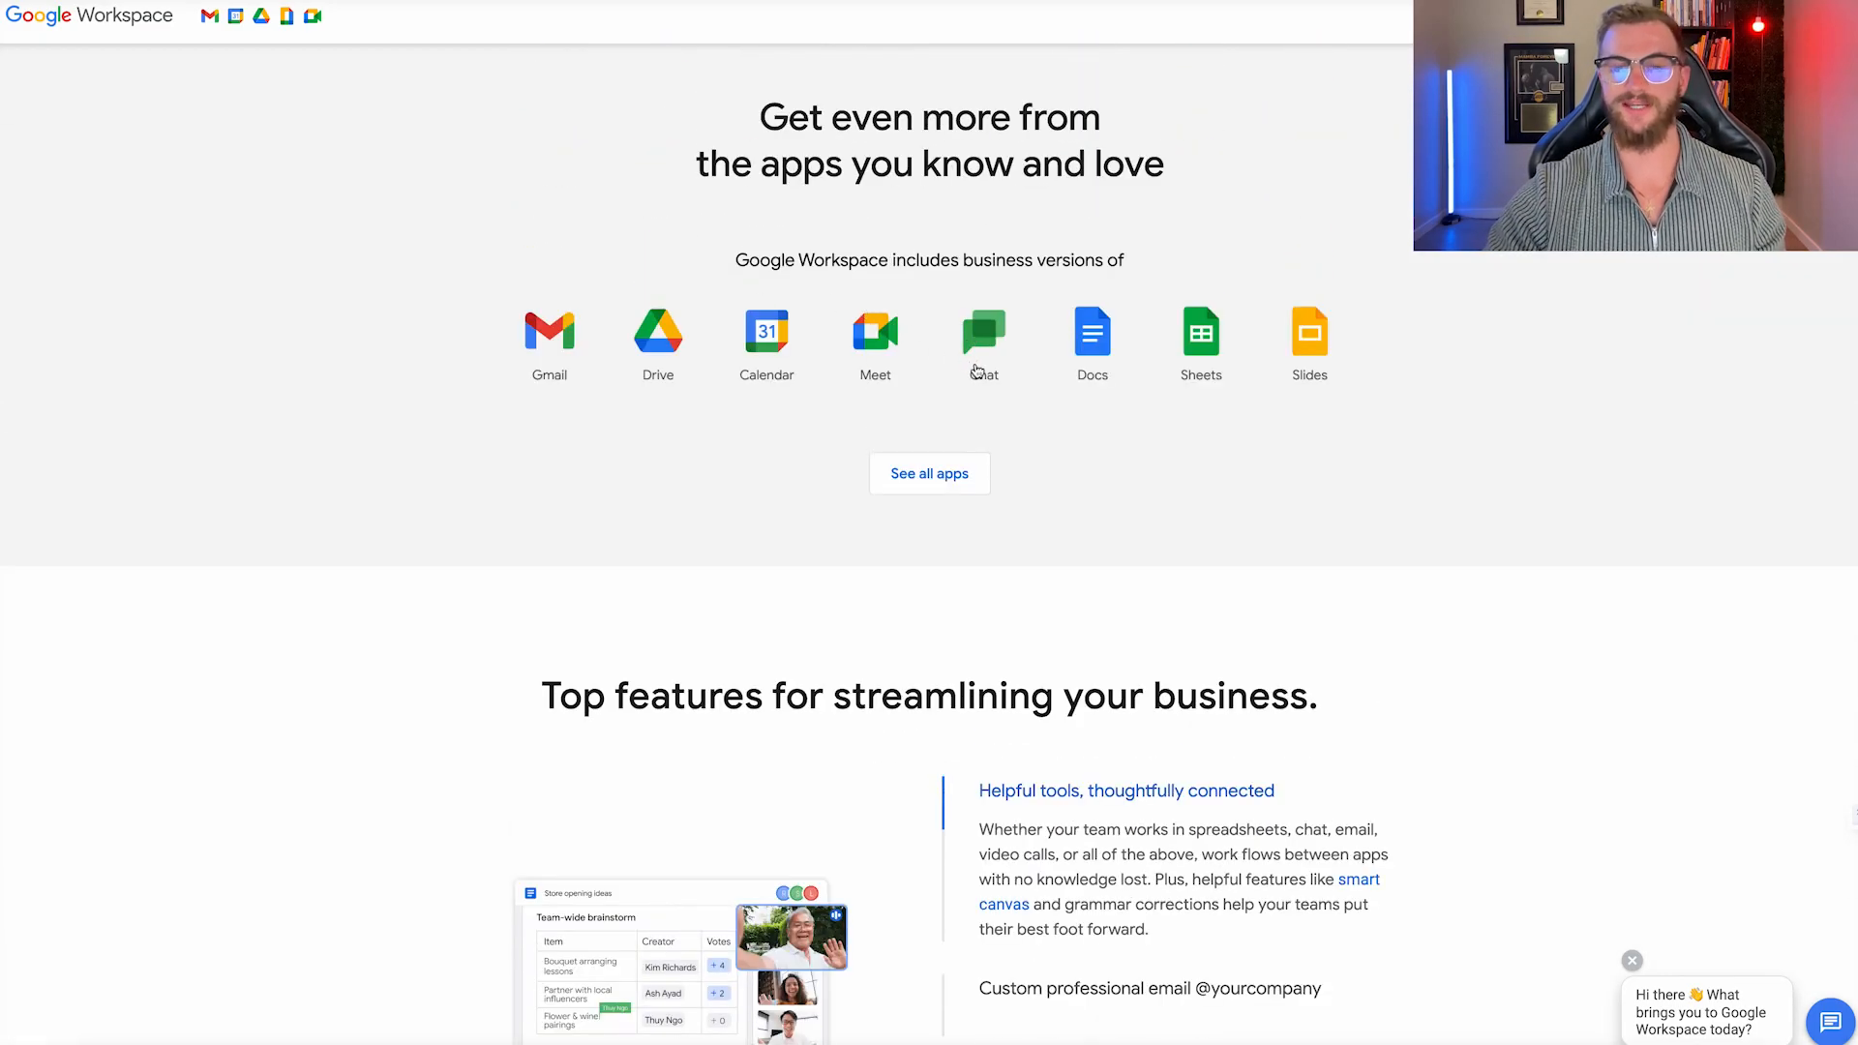
pyautogui.scroll(-20, 987, 382)
pyautogui.scroll(5, 986, 382)
pyautogui.scroll(2, 987, 382)
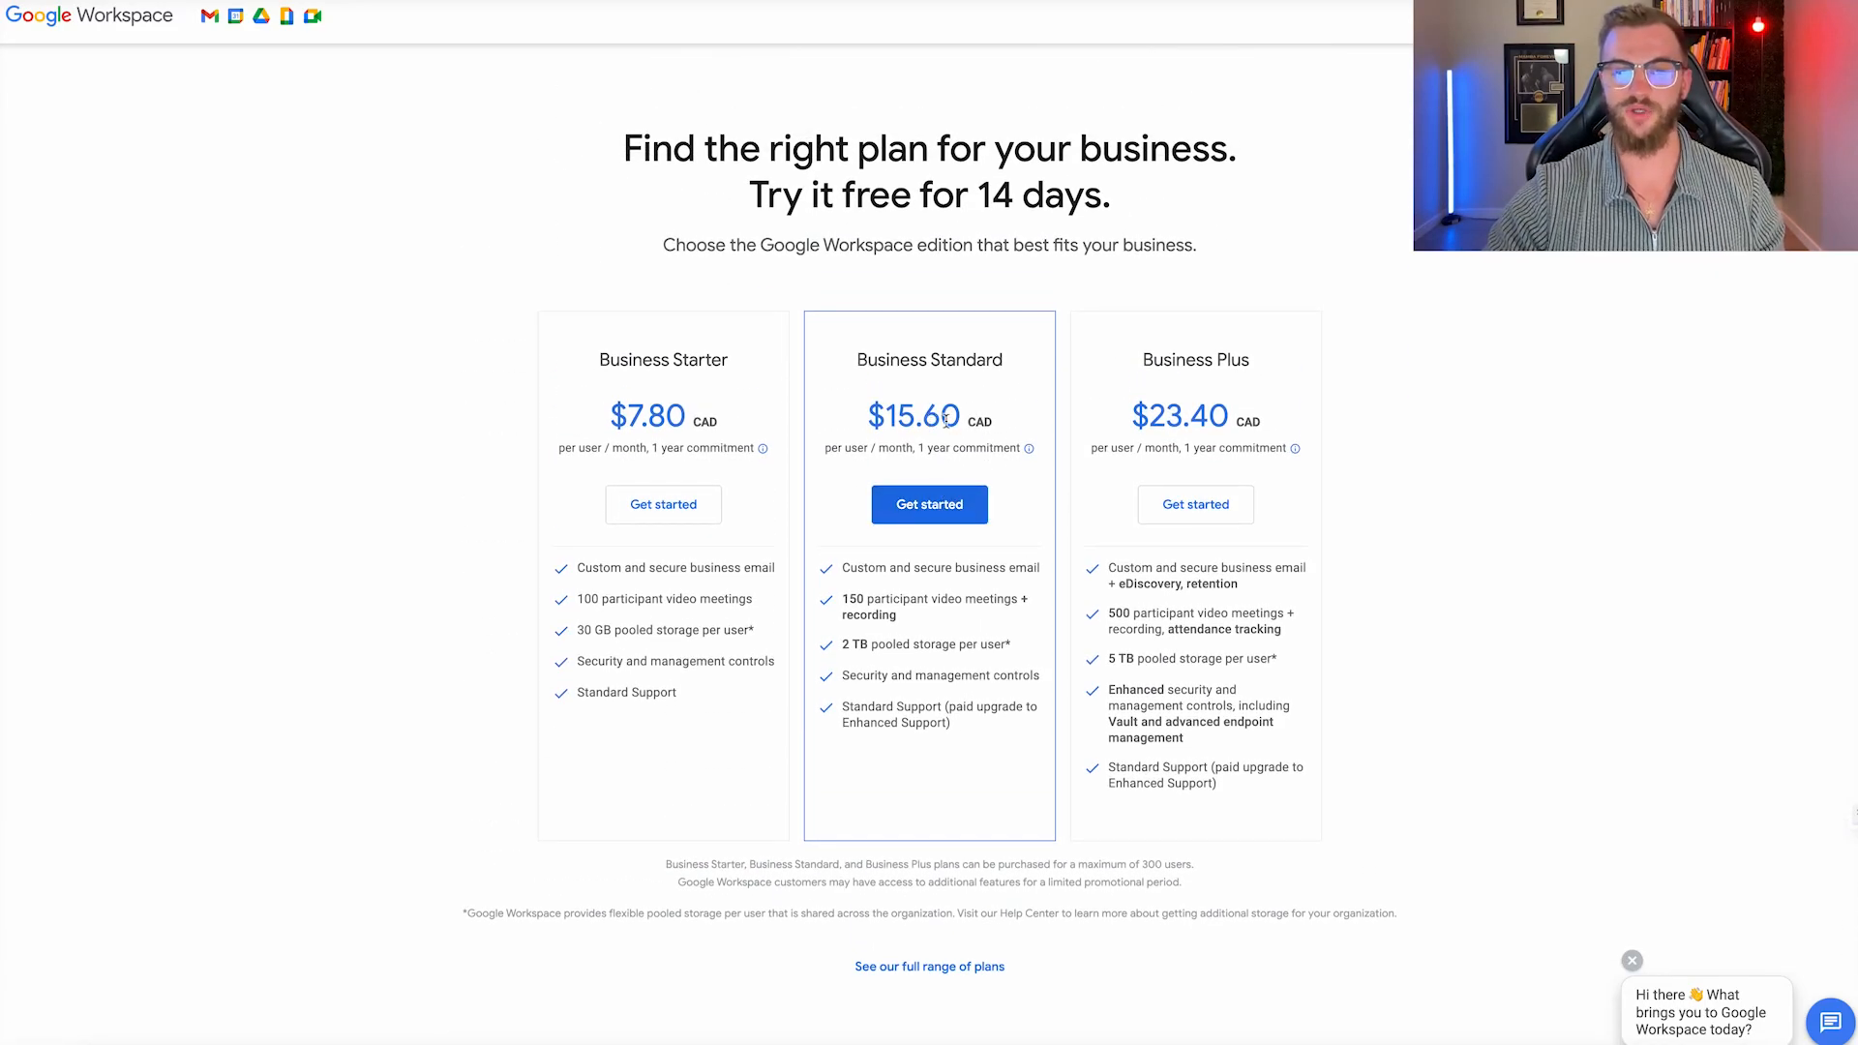
# Highlight Business Standard's $15.60 CAD price and start signing up for that plan.
pyautogui.moveTo(957, 417); pyautogui.dragTo(872, 416)
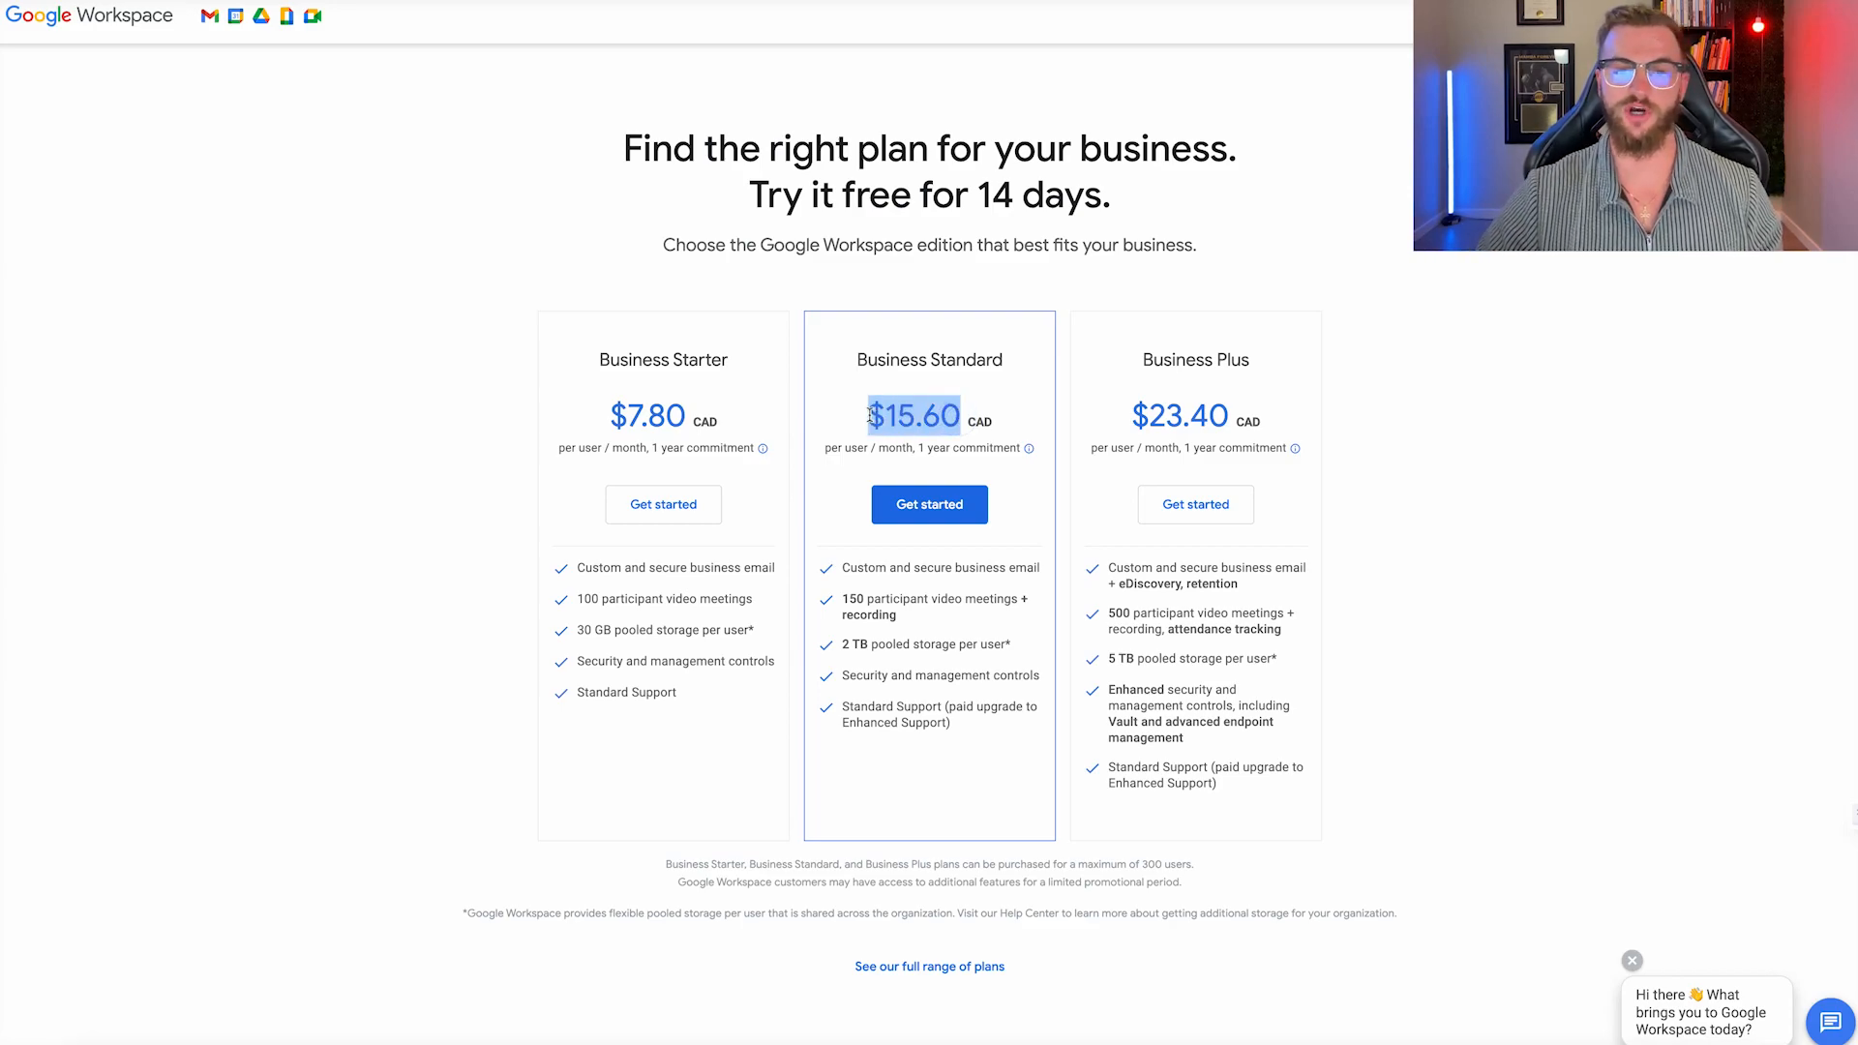
pyautogui.click(870, 417)
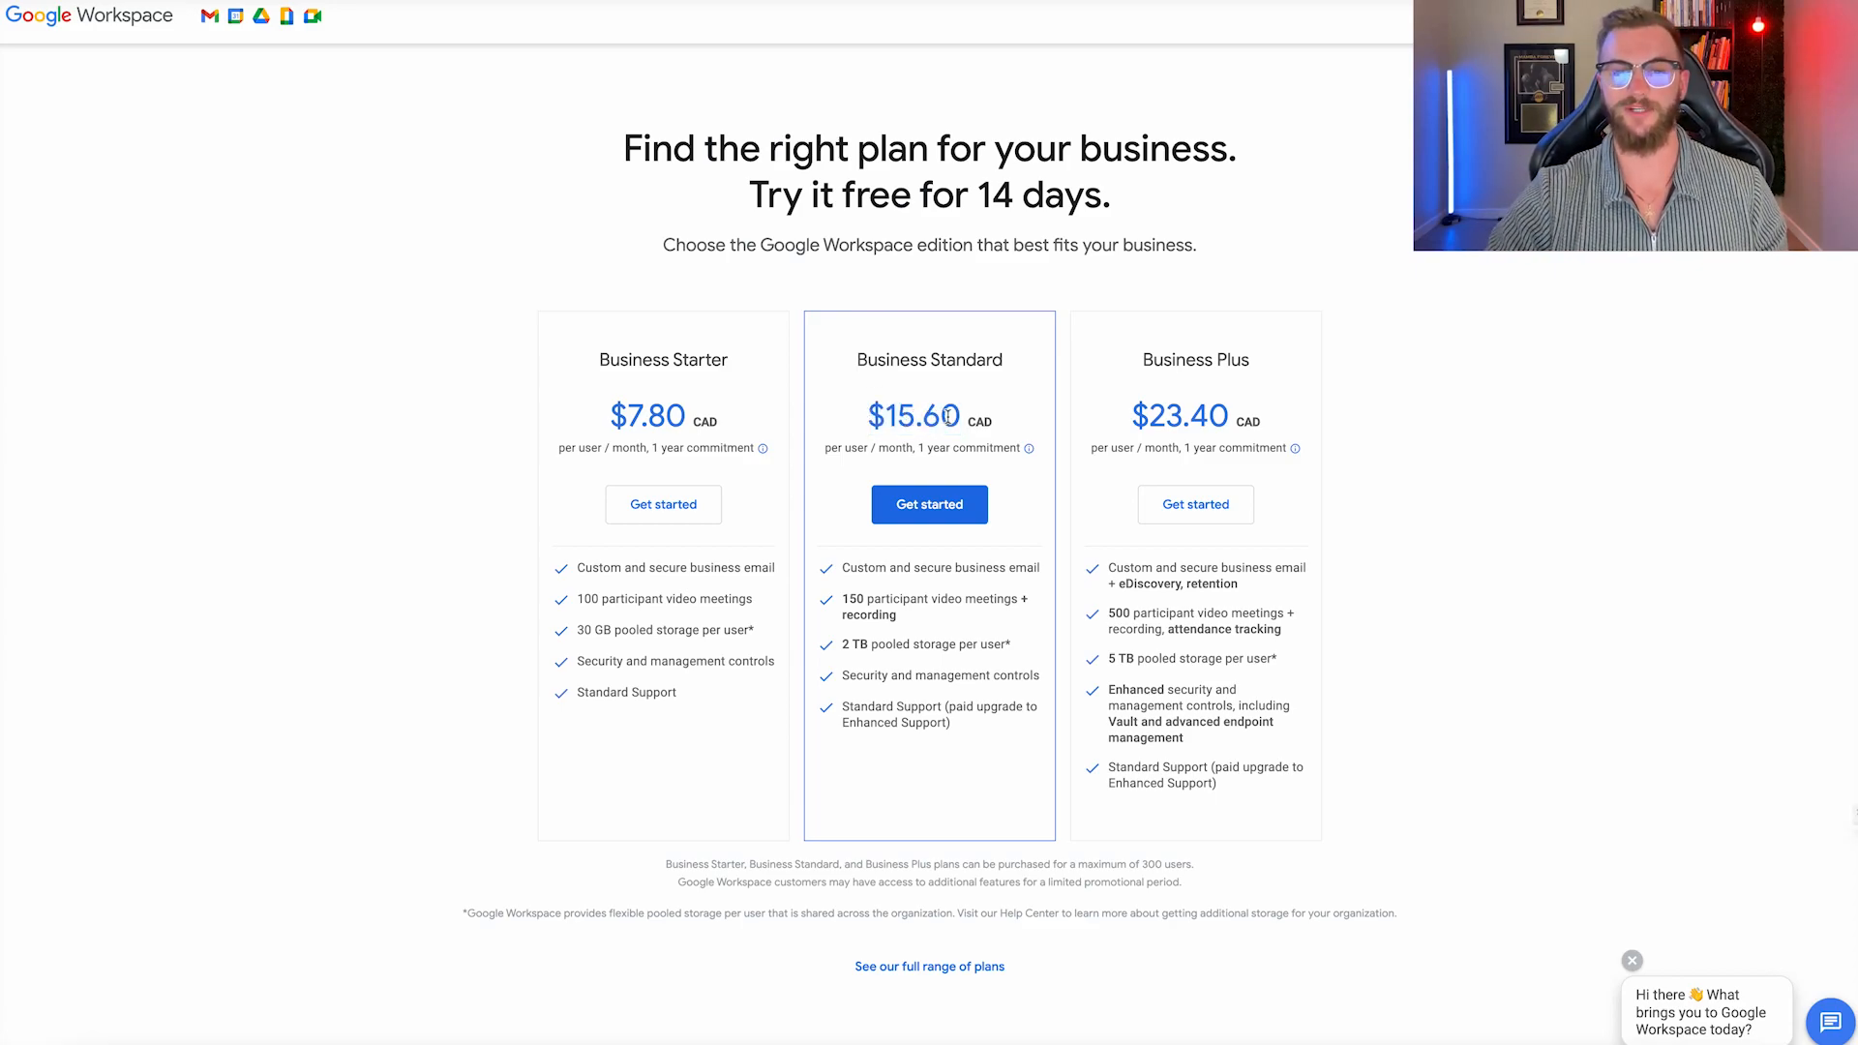
pyautogui.moveTo(961, 414); pyautogui.dragTo(853, 418)
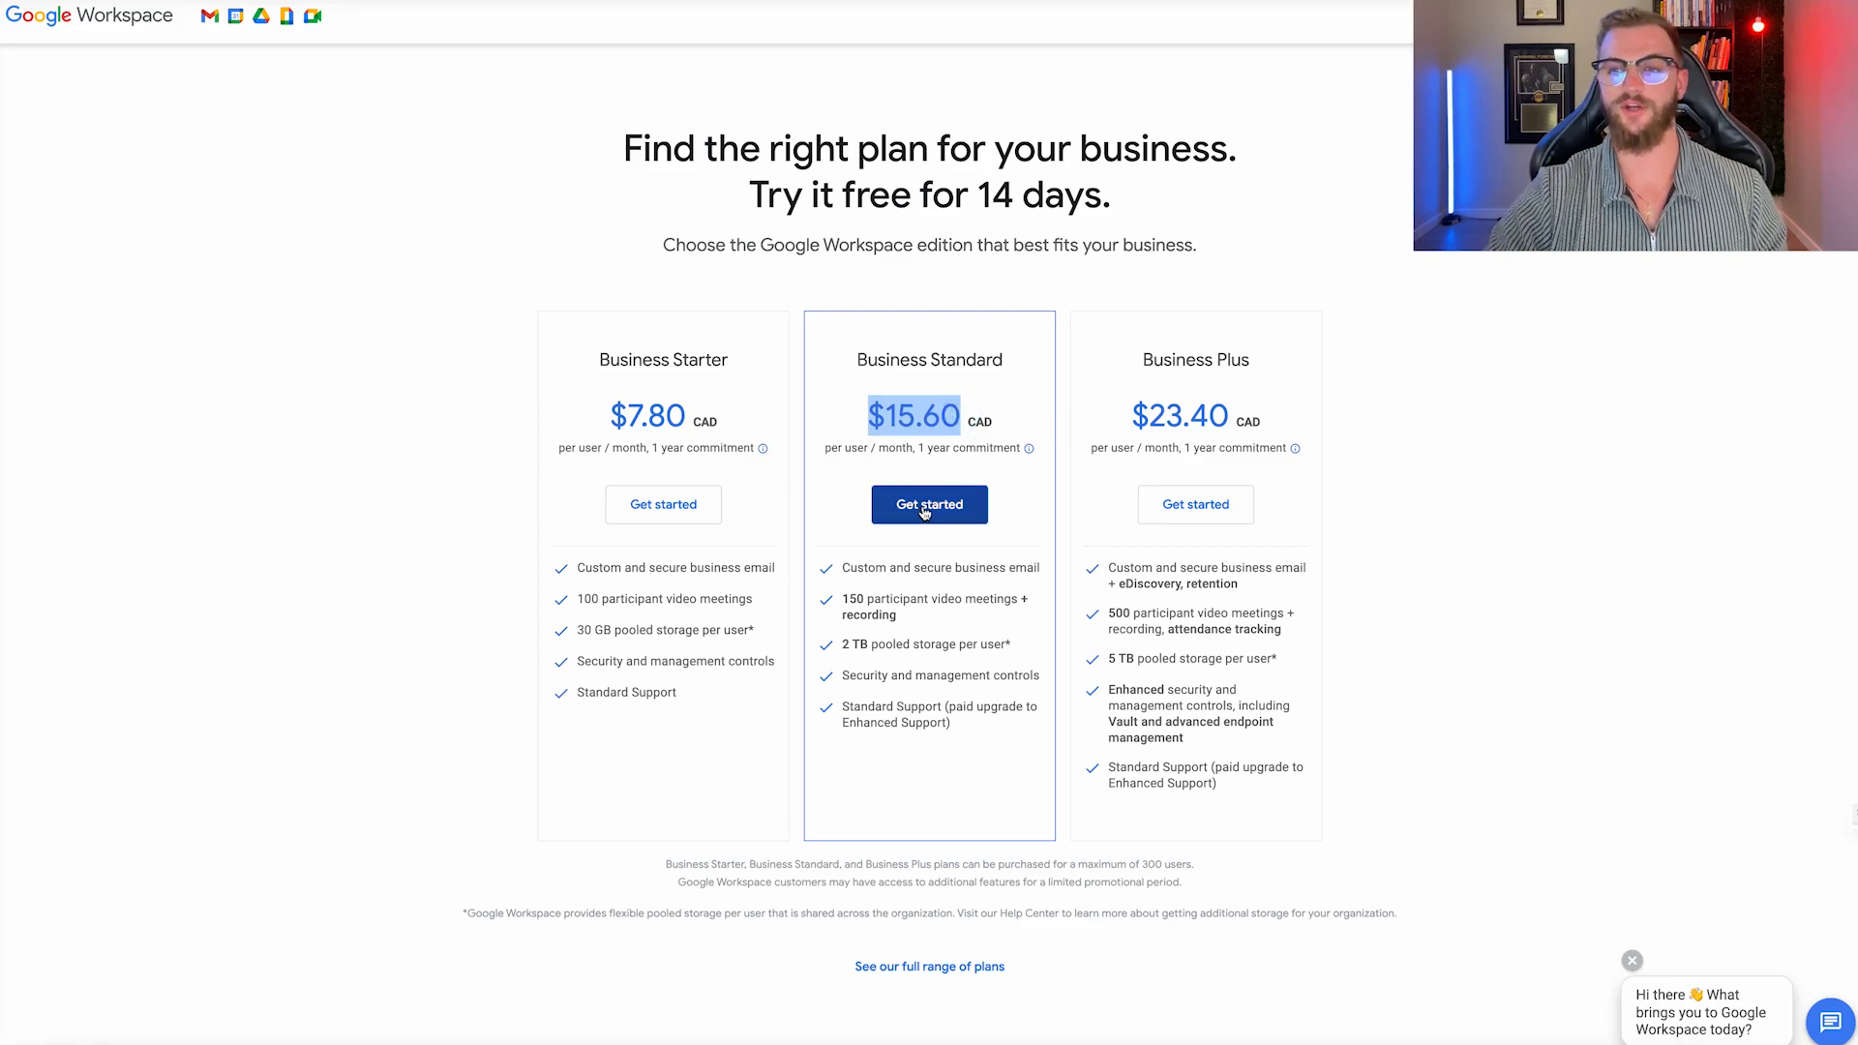
pyautogui.click(924, 512)
pyautogui.click(693, 178)
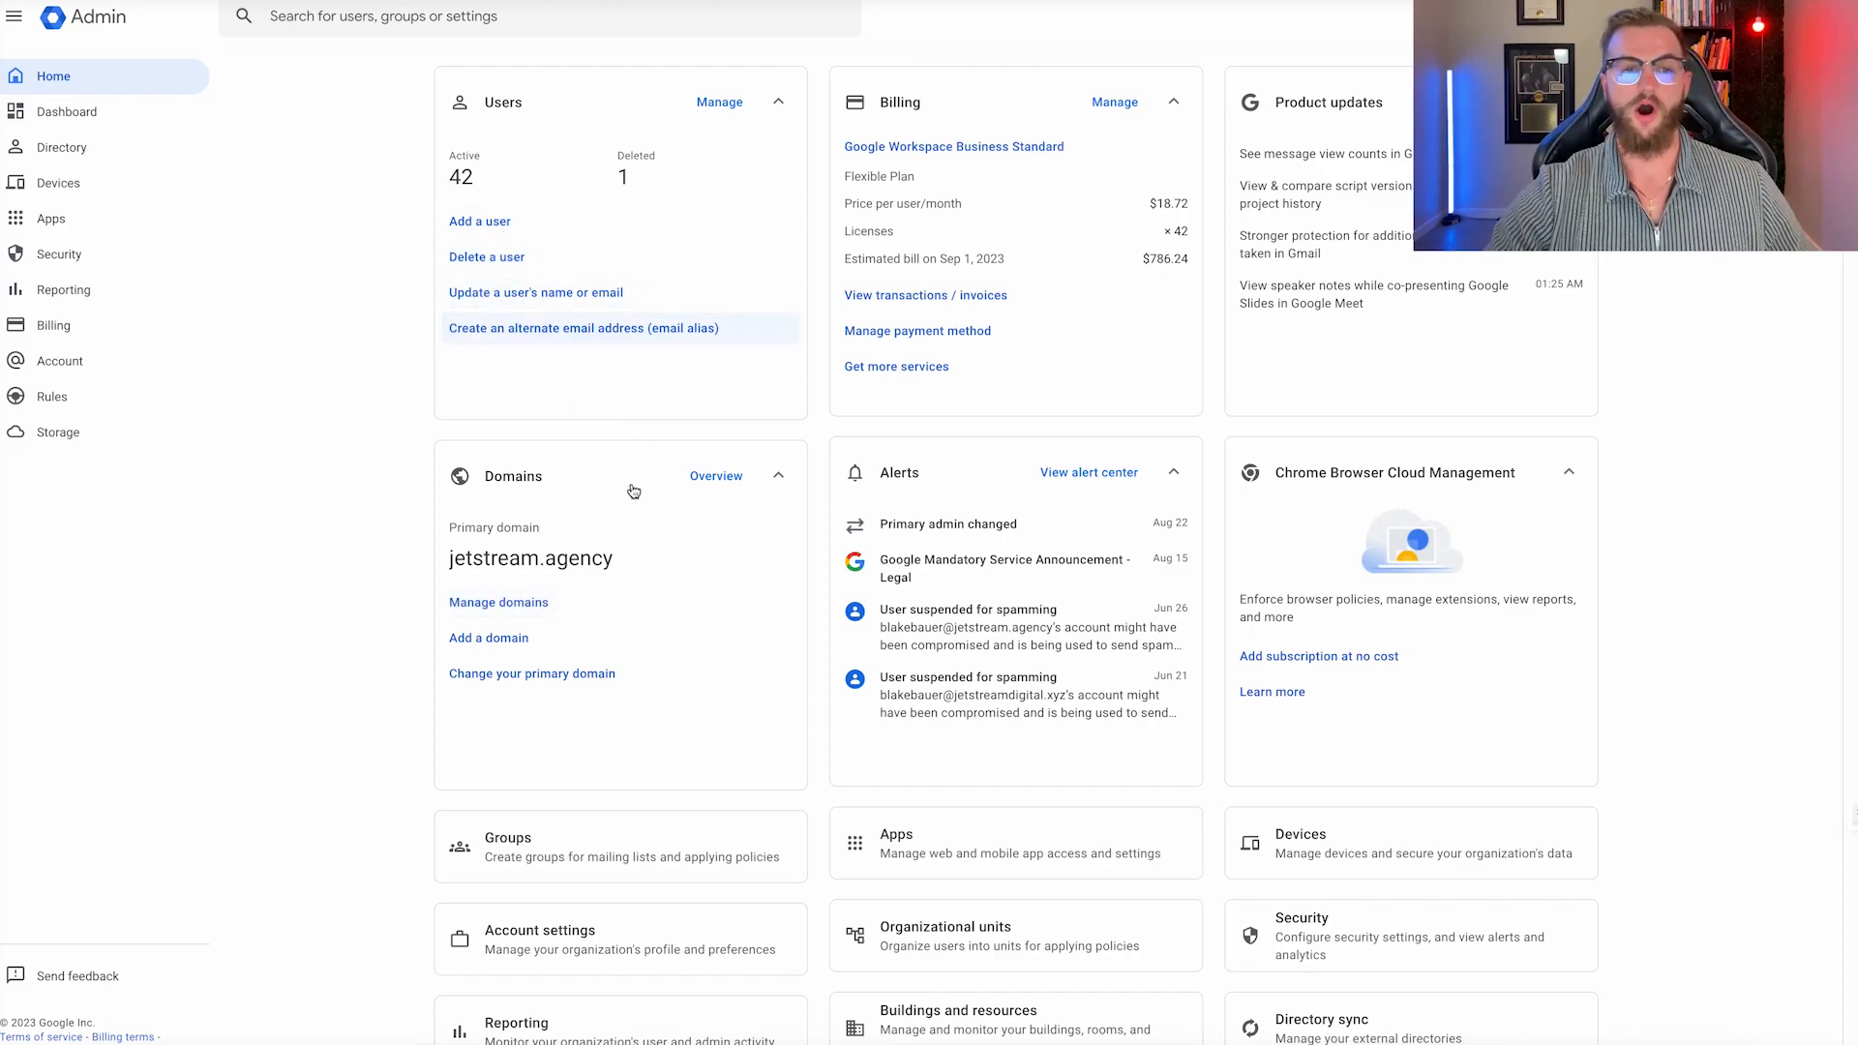
# Review the organisation's existing domains in Manage domains.
pyautogui.click(520, 603)
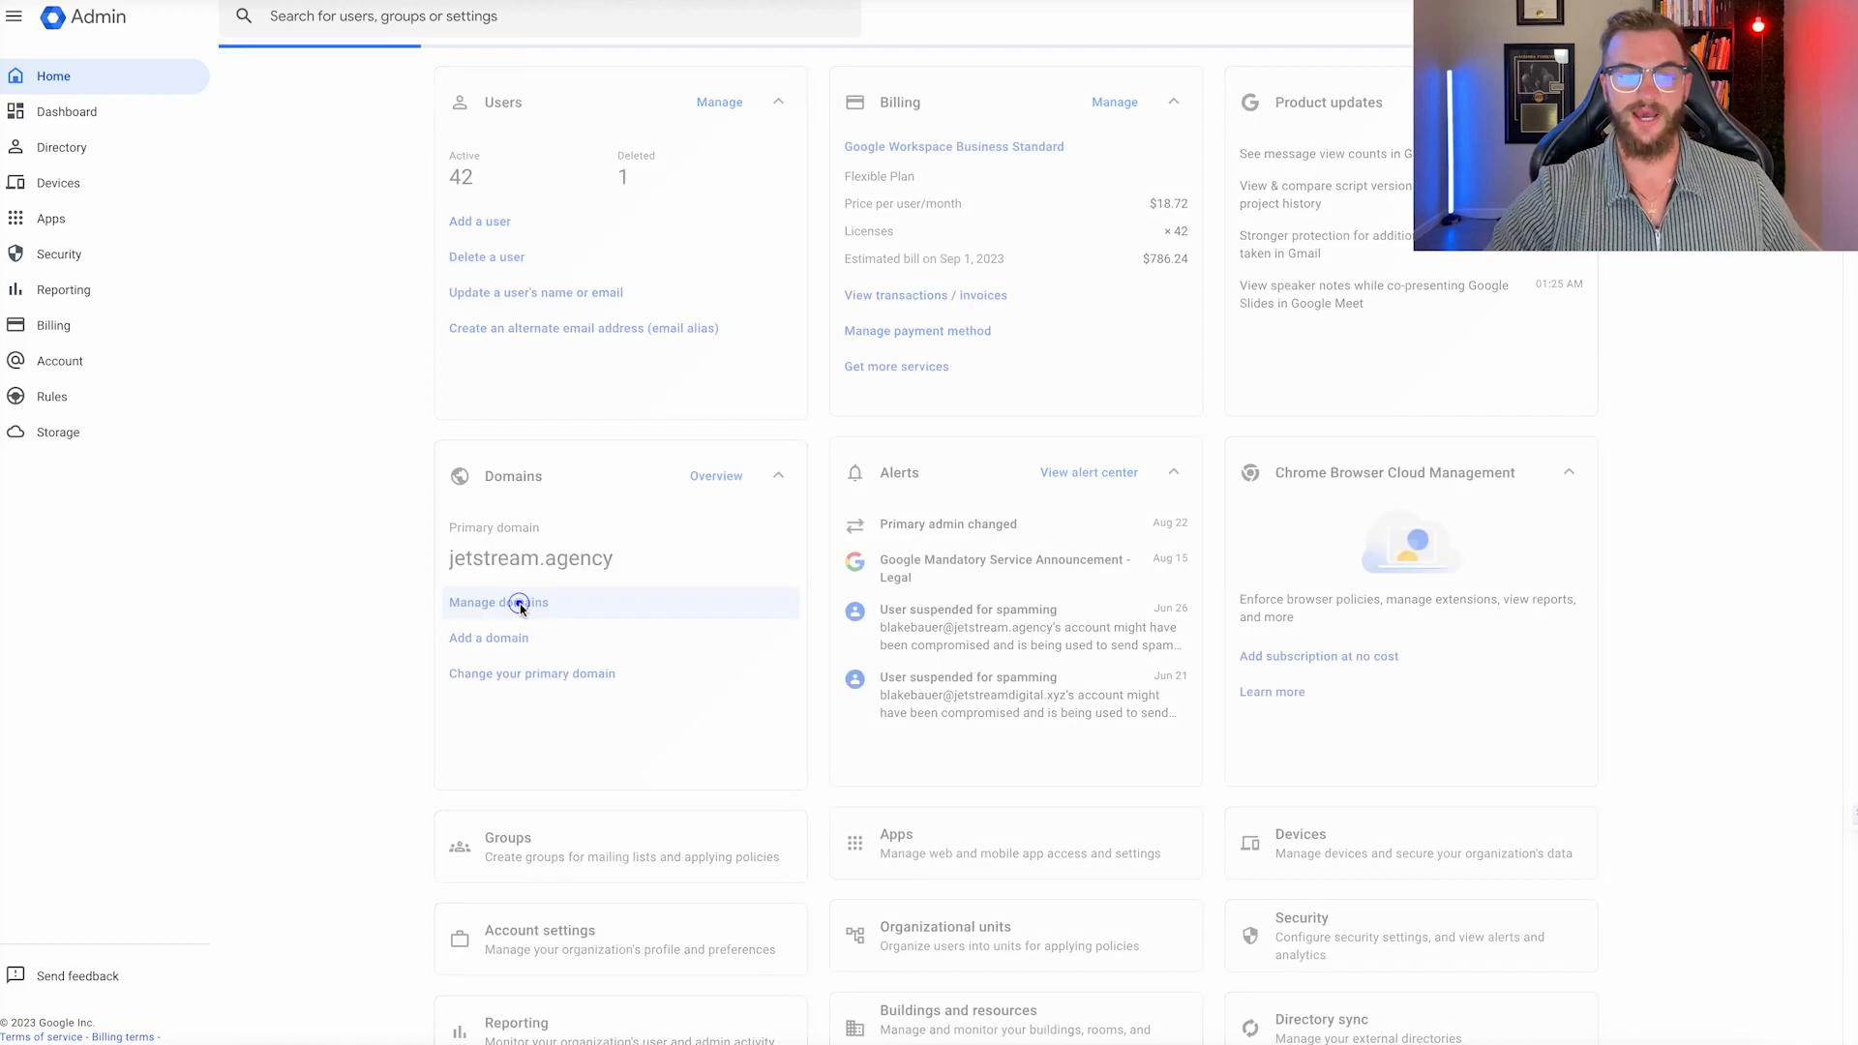
pyautogui.scroll(-3, 624, 339)
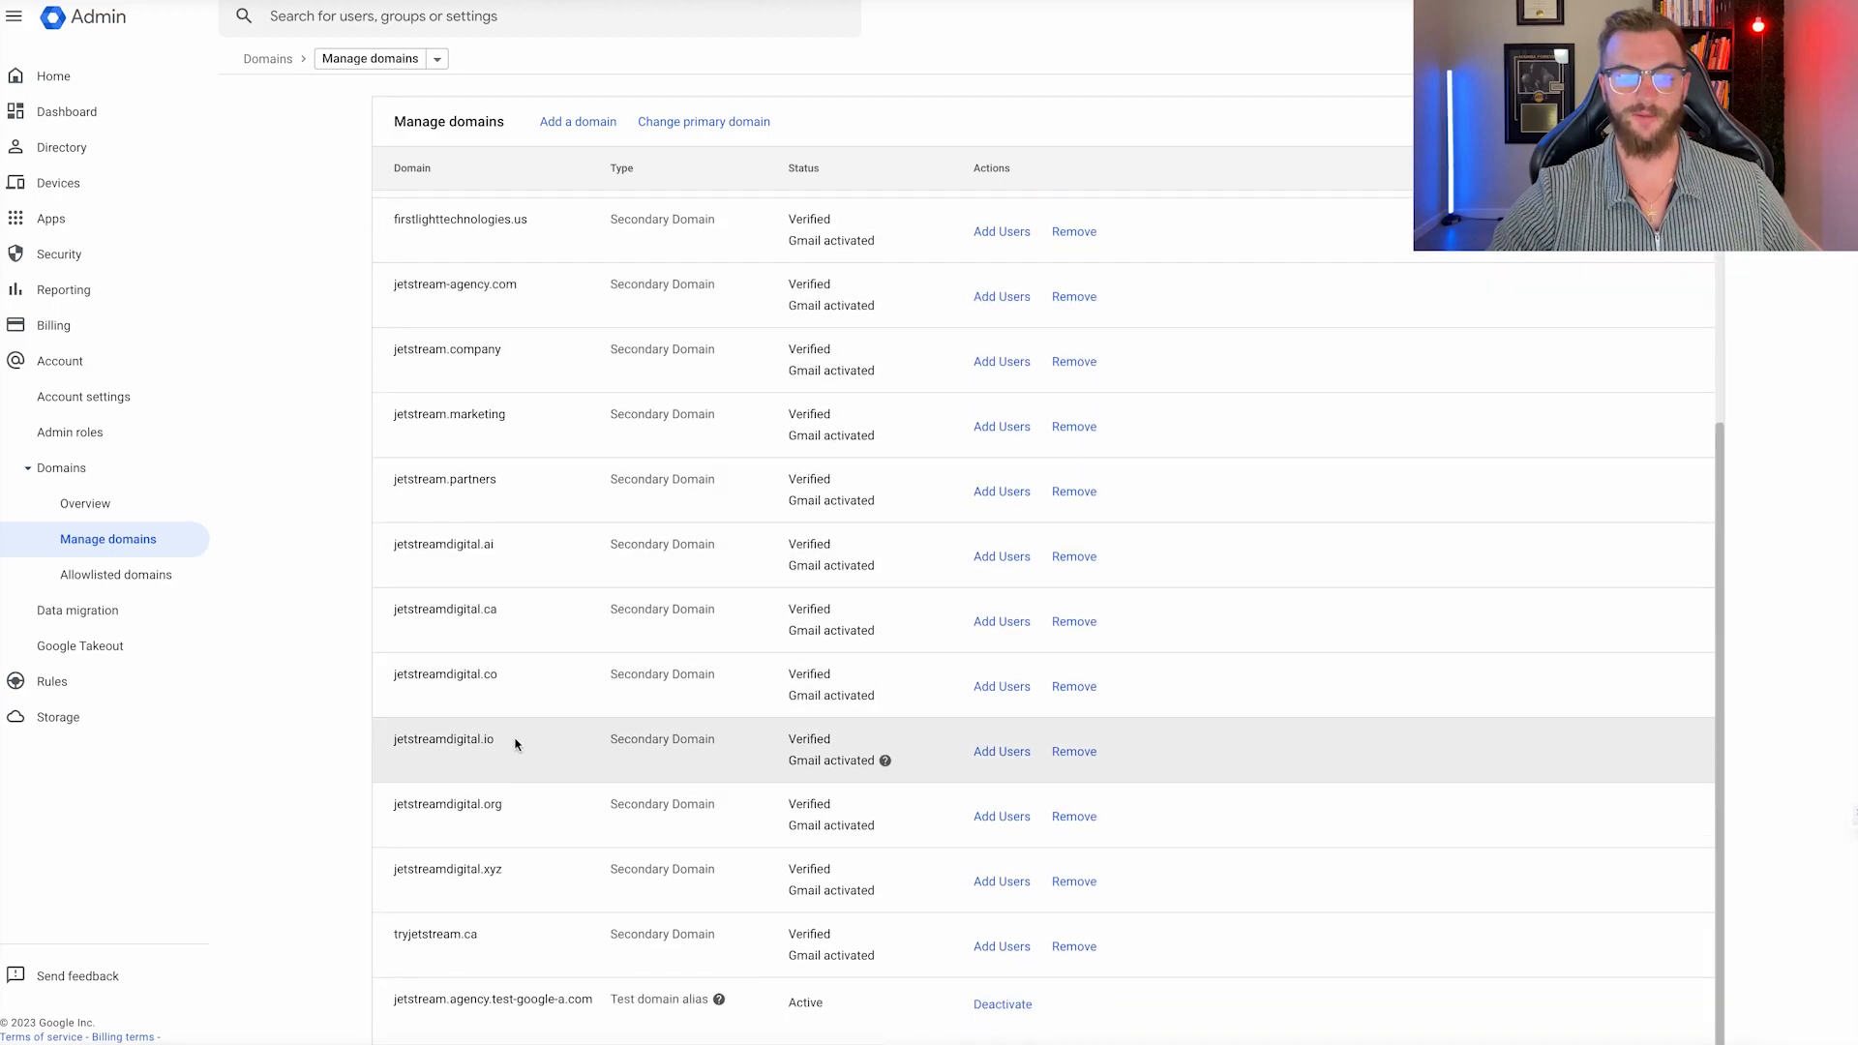
pyautogui.moveTo(515, 743); pyautogui.dragTo(352, 746)
pyautogui.click(493, 776)
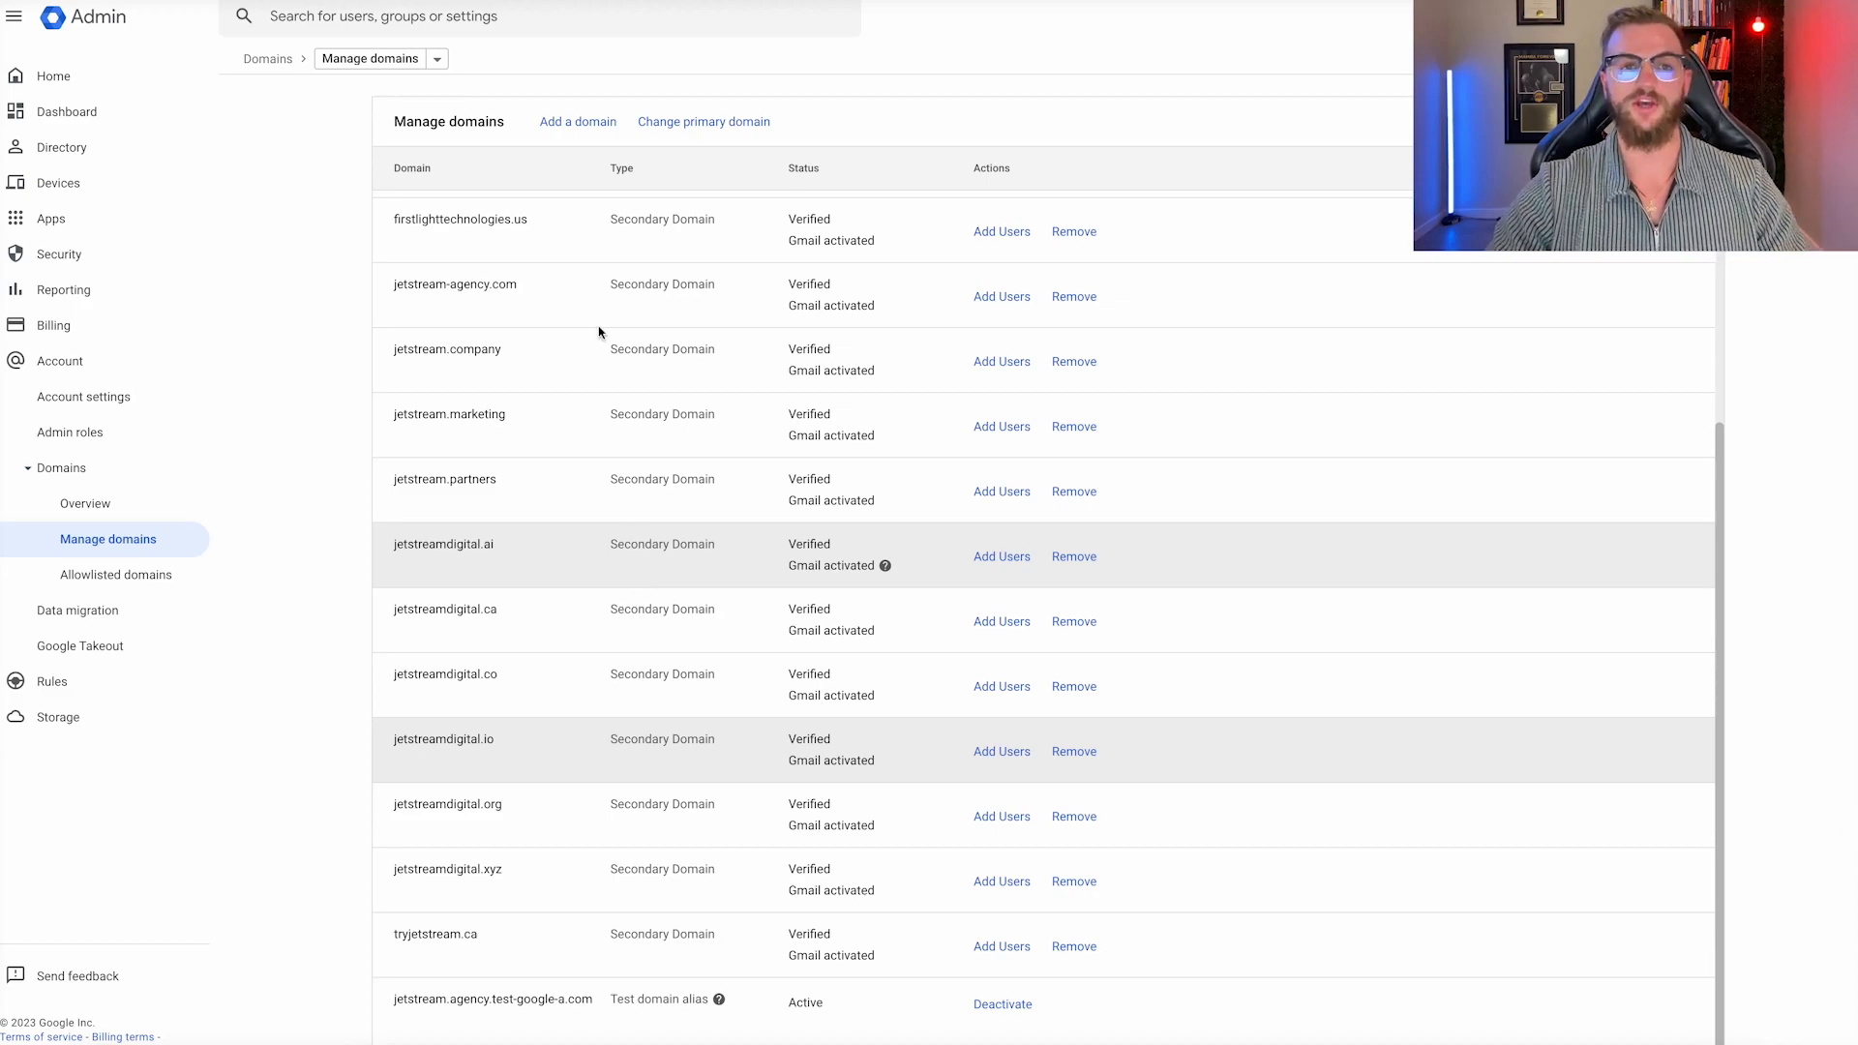
pyautogui.click(581, 123)
pyautogui.click(576, 159)
pyautogui.write('www.')
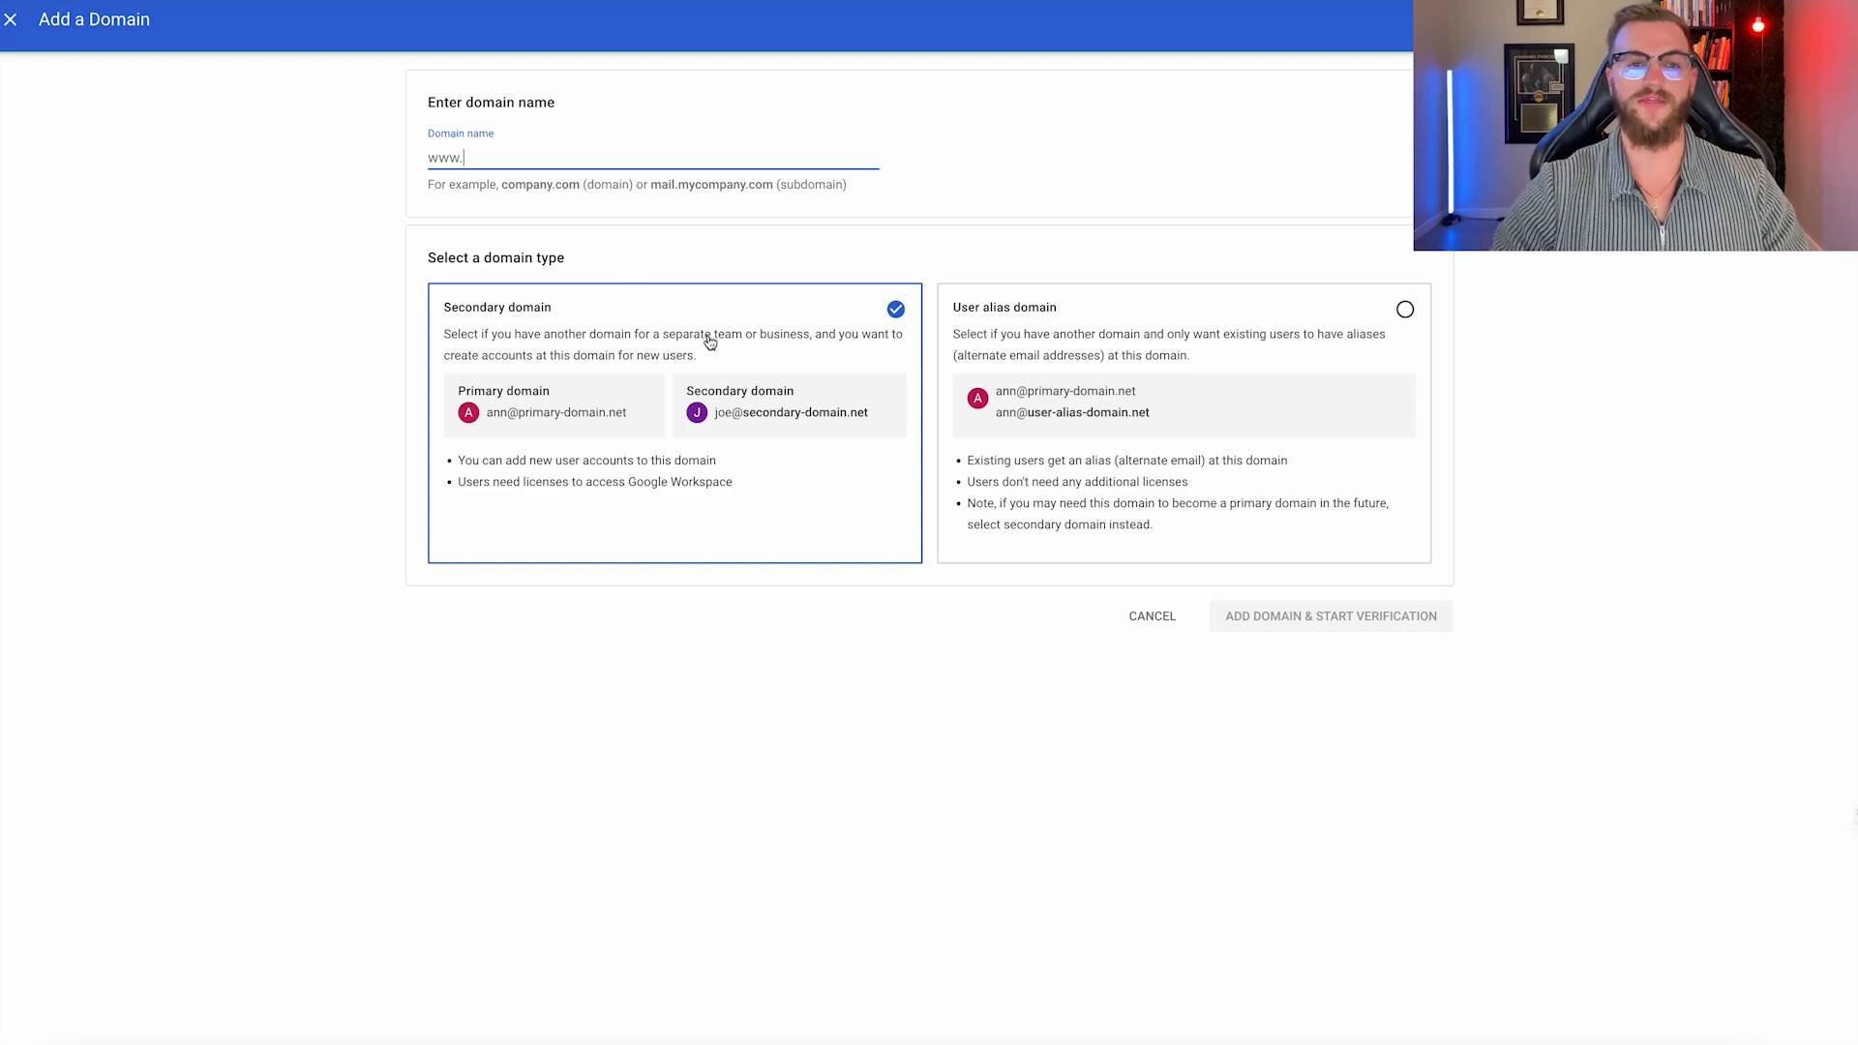
pyautogui.write('jetstream')
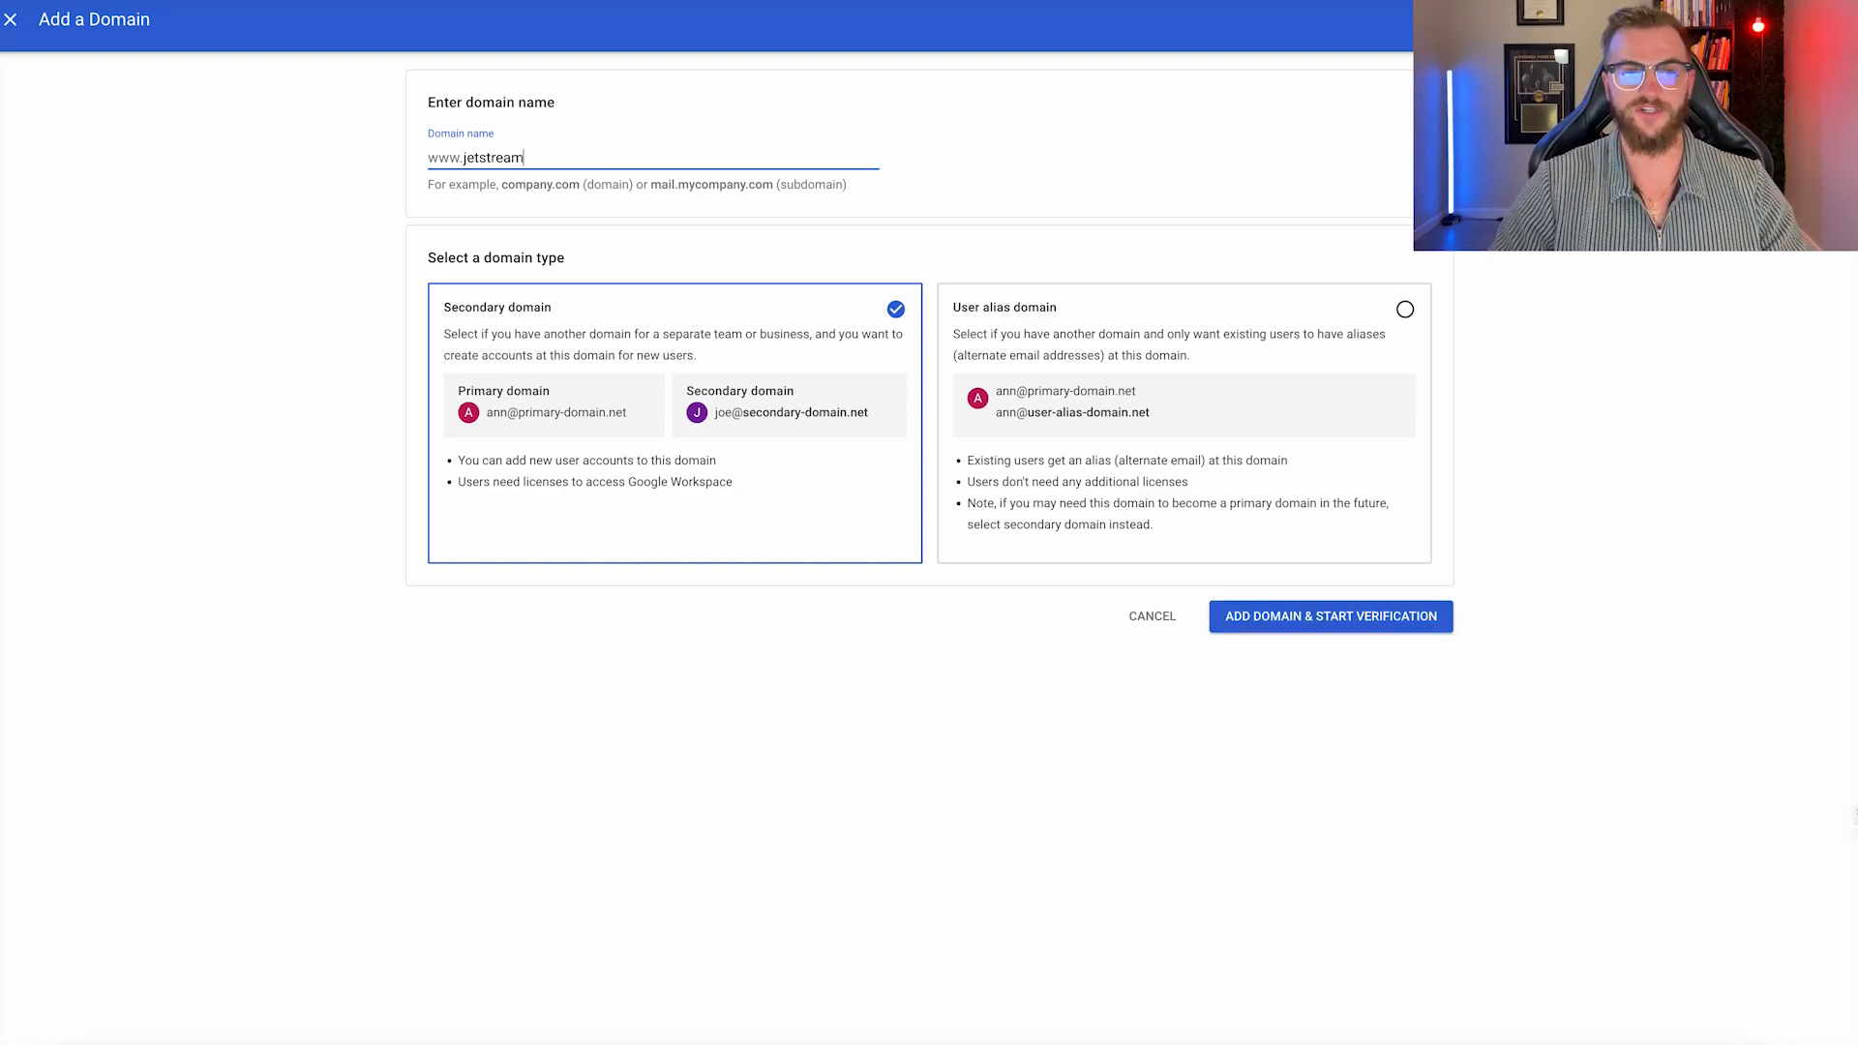
pyautogui.write('agency.com')
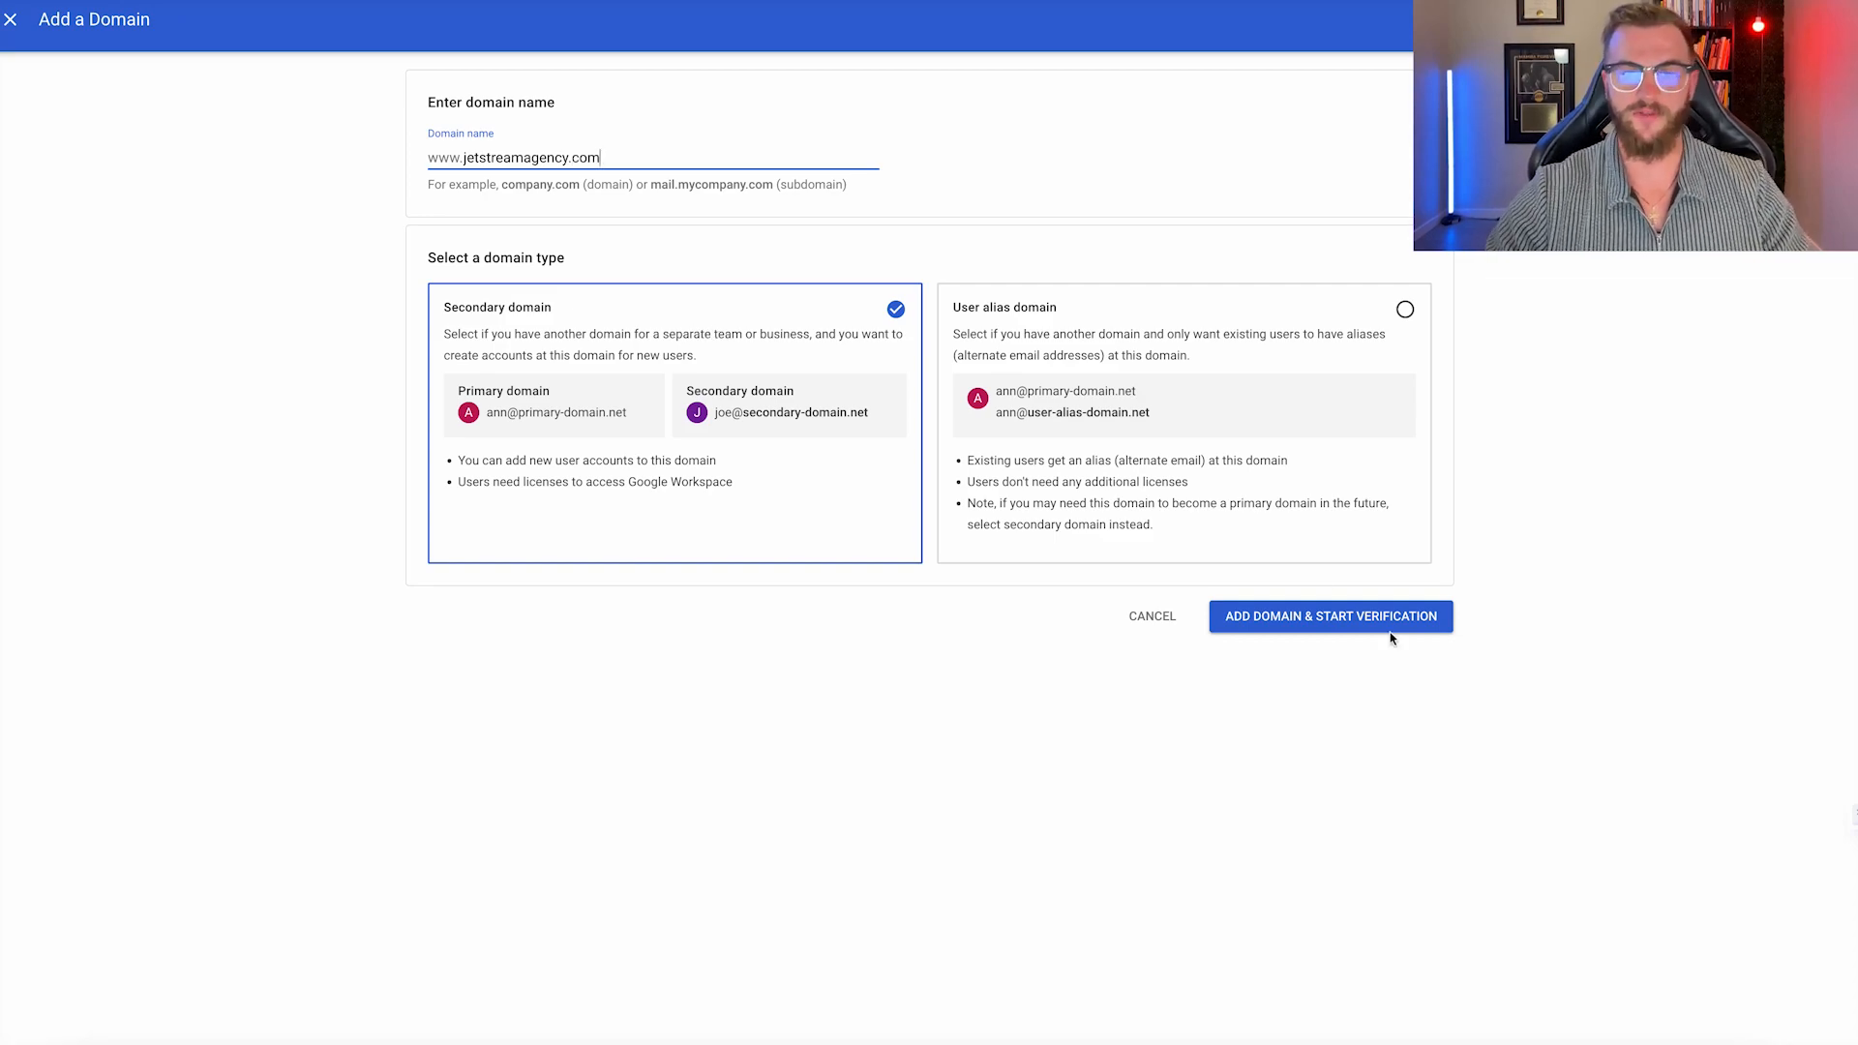
pyautogui.click(1367, 610)
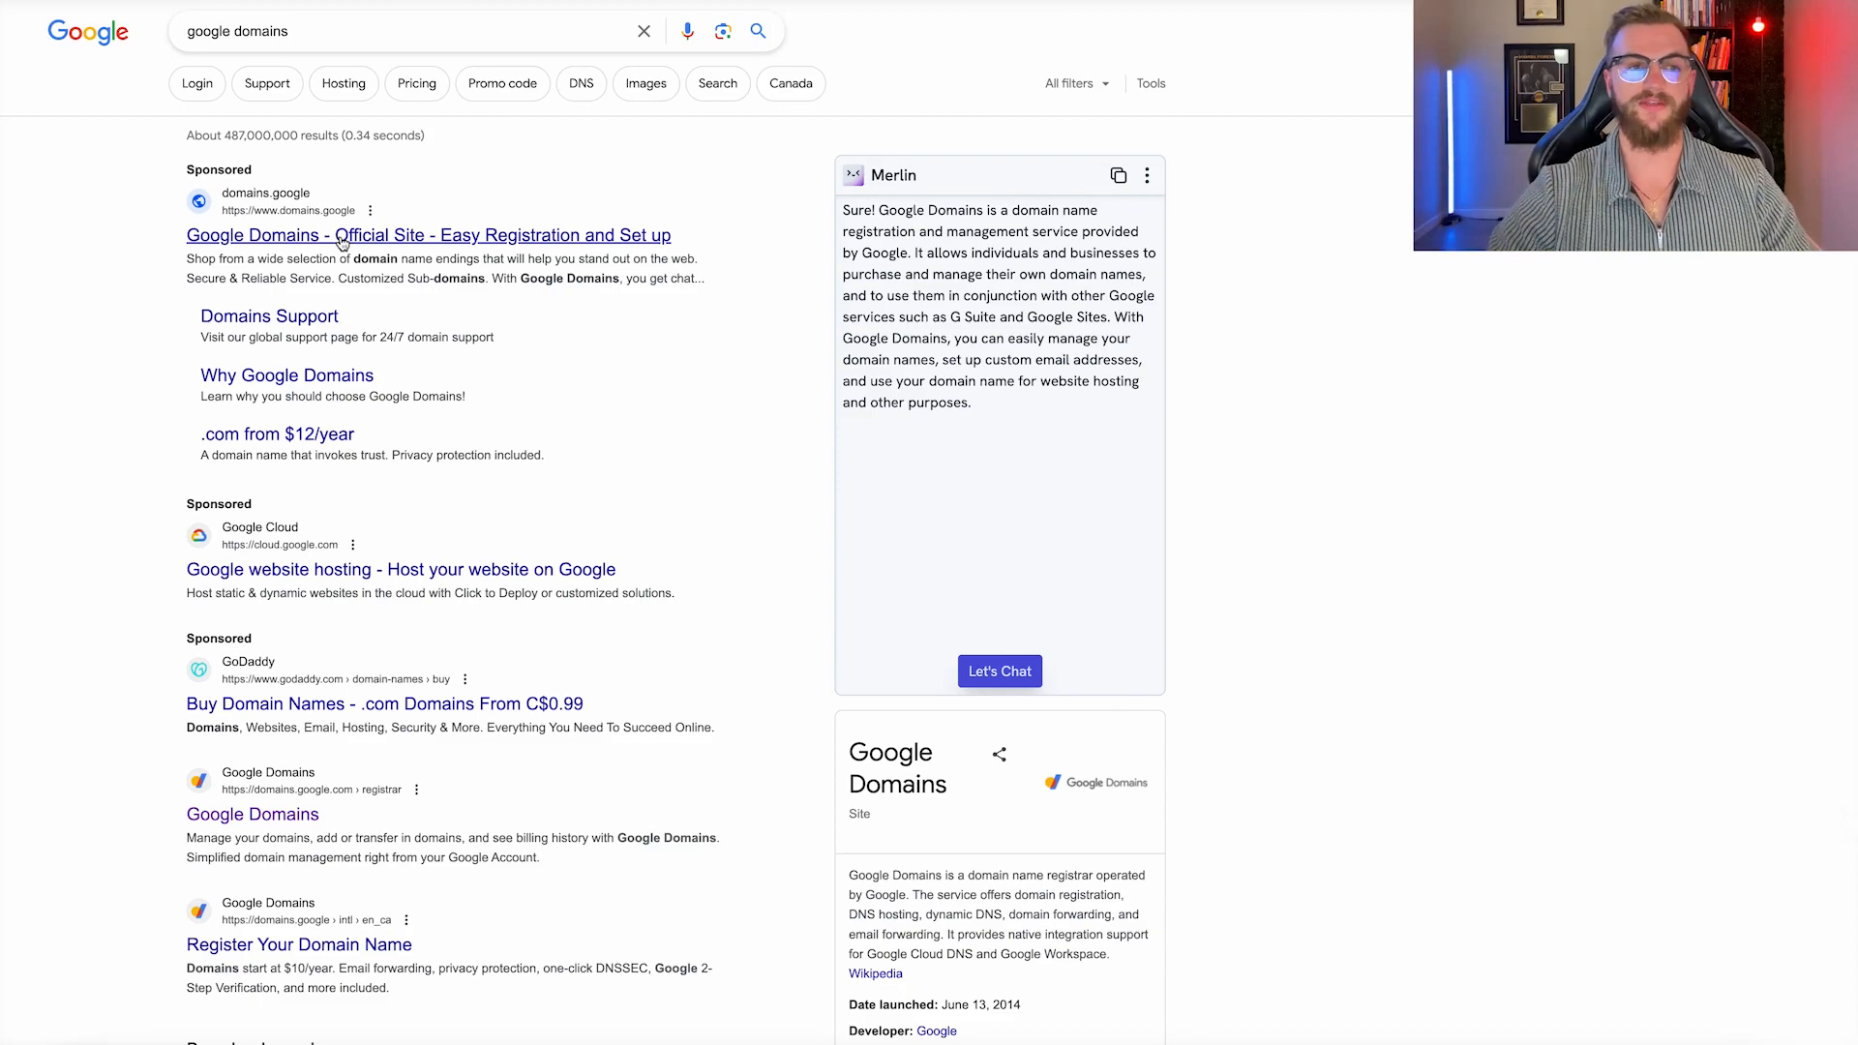
# Open the official Google Domains site and search for 'jetstream digital'.
pyautogui.click(341, 237)
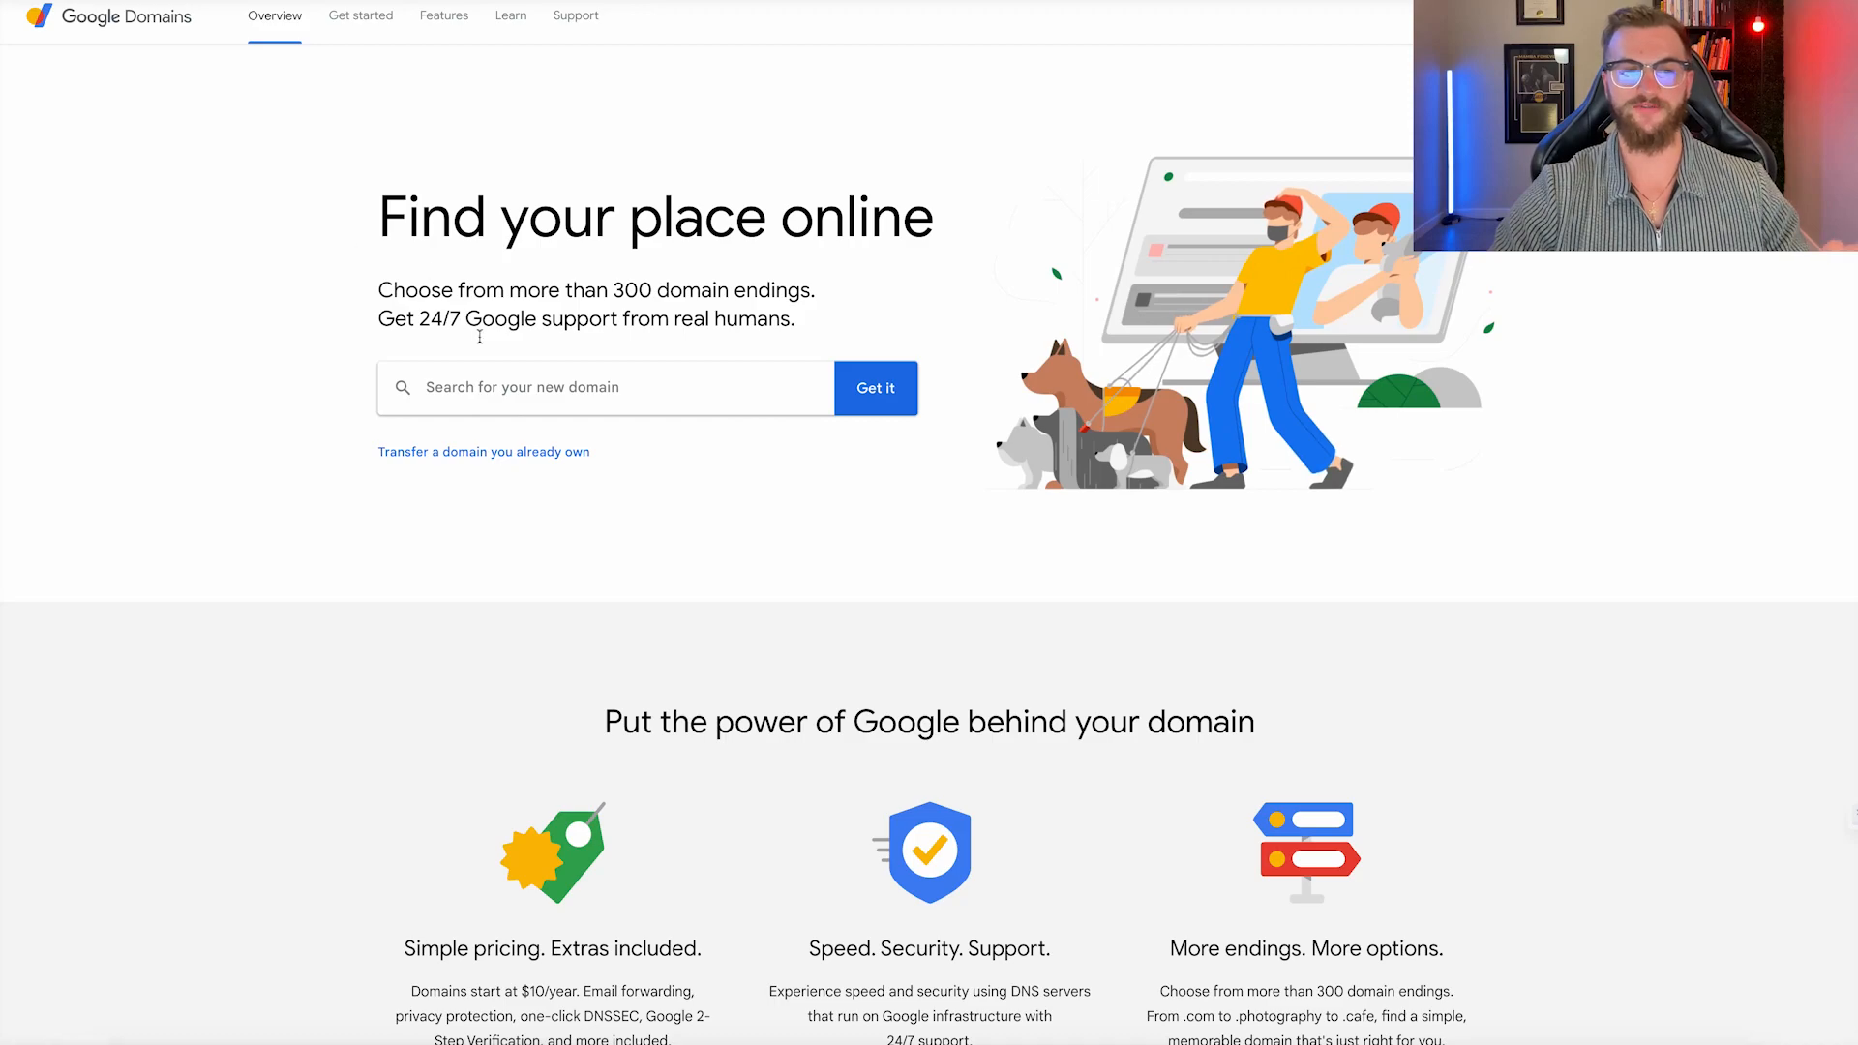
pyautogui.click(518, 390)
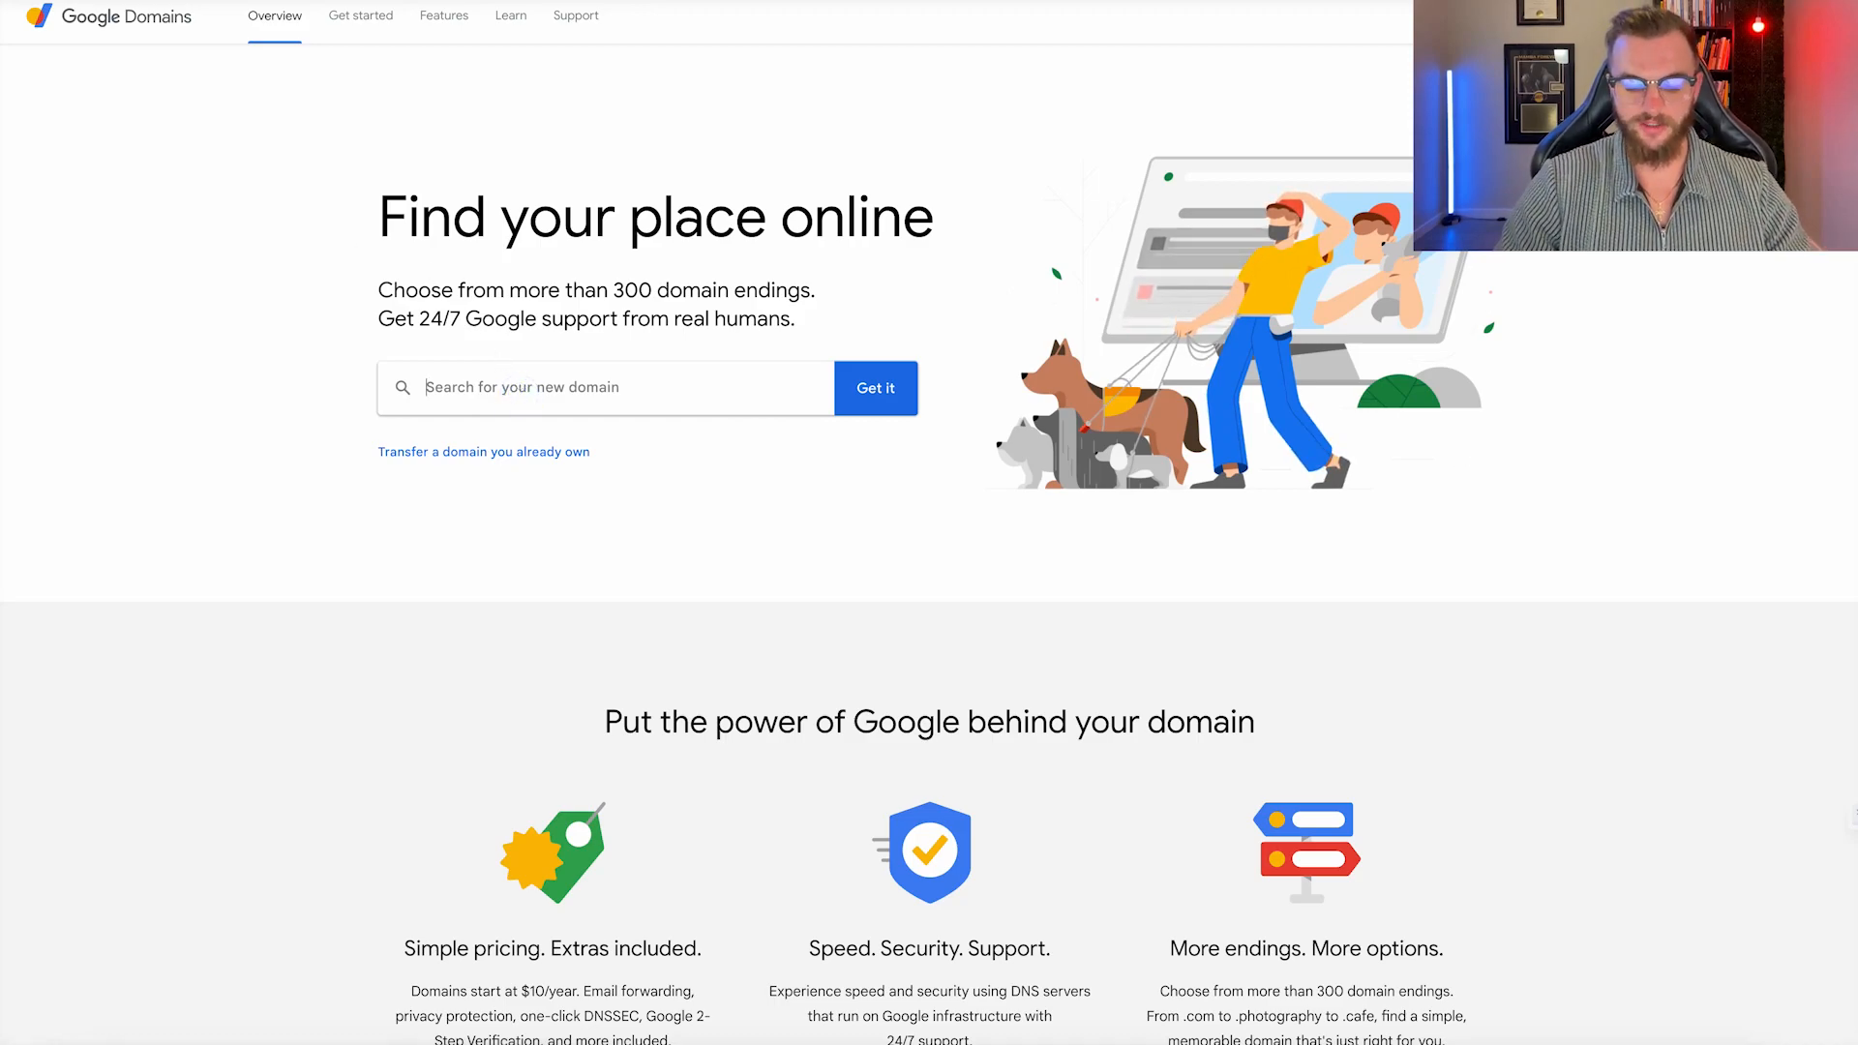
pyautogui.write('jetstream digital')
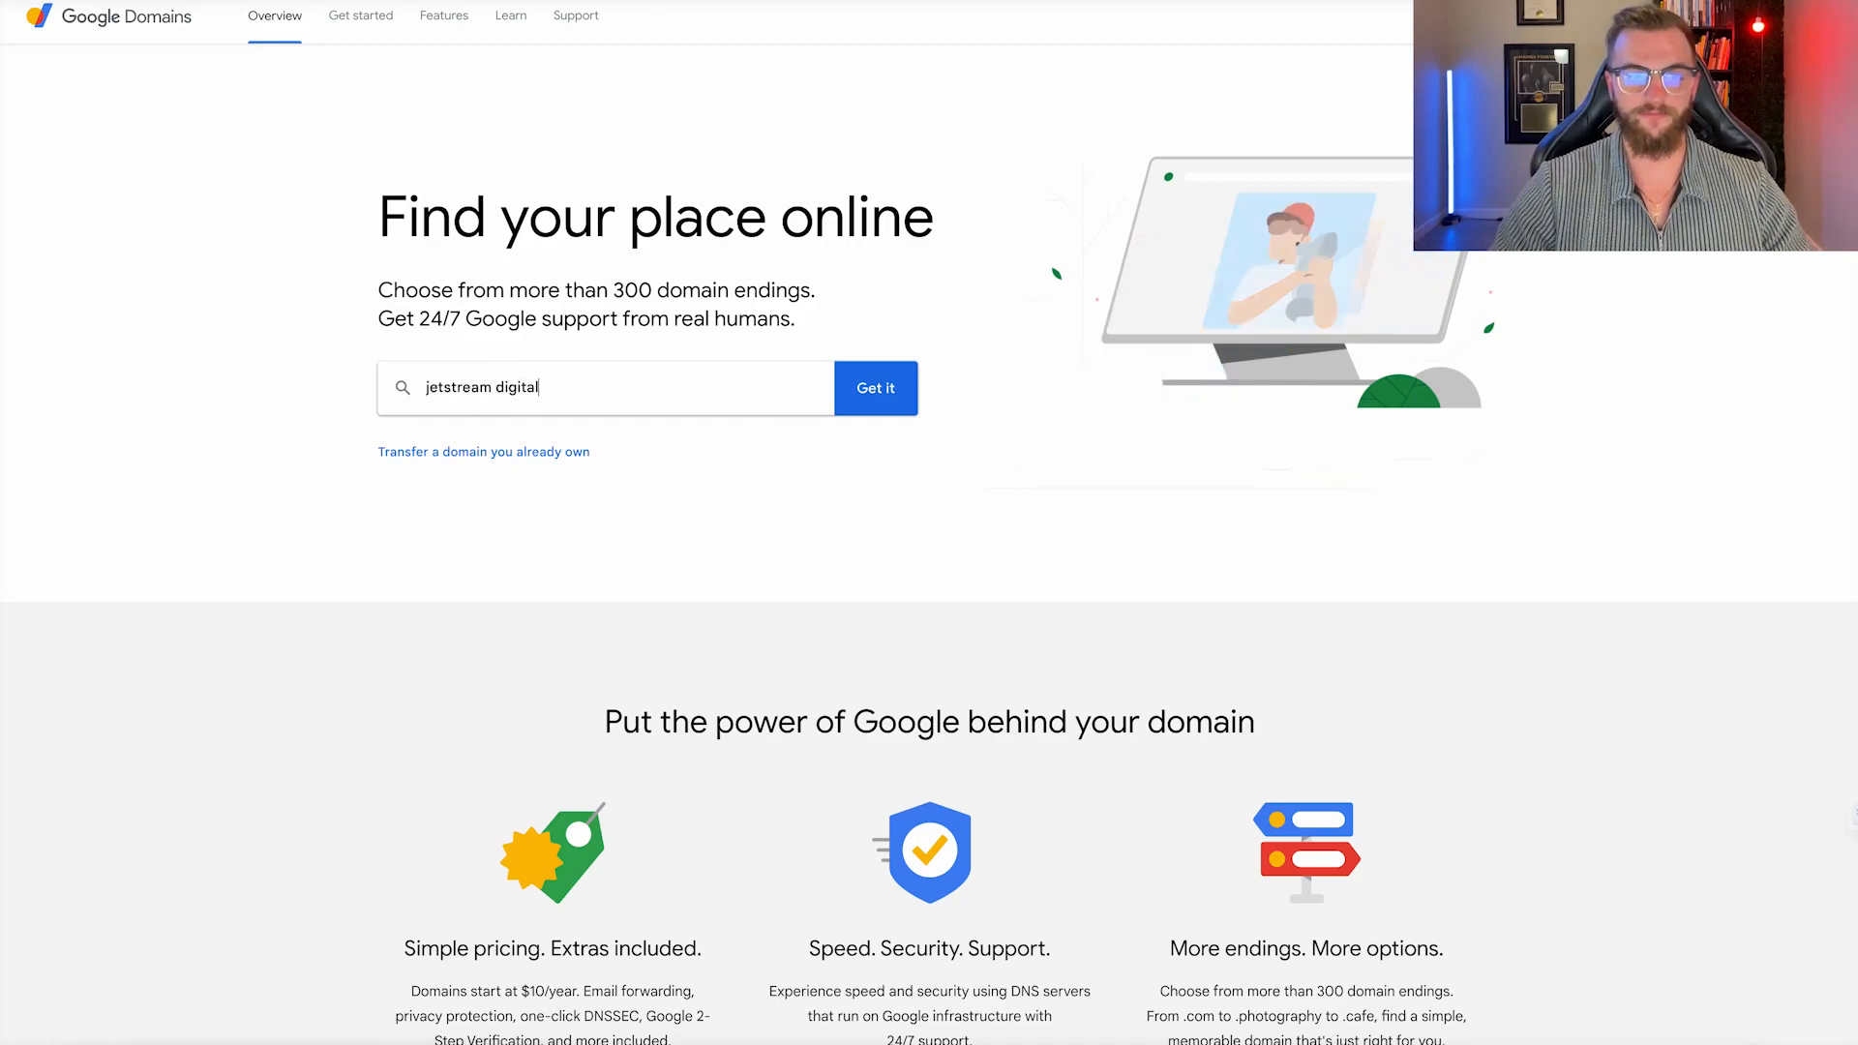
pyautogui.press('Return')
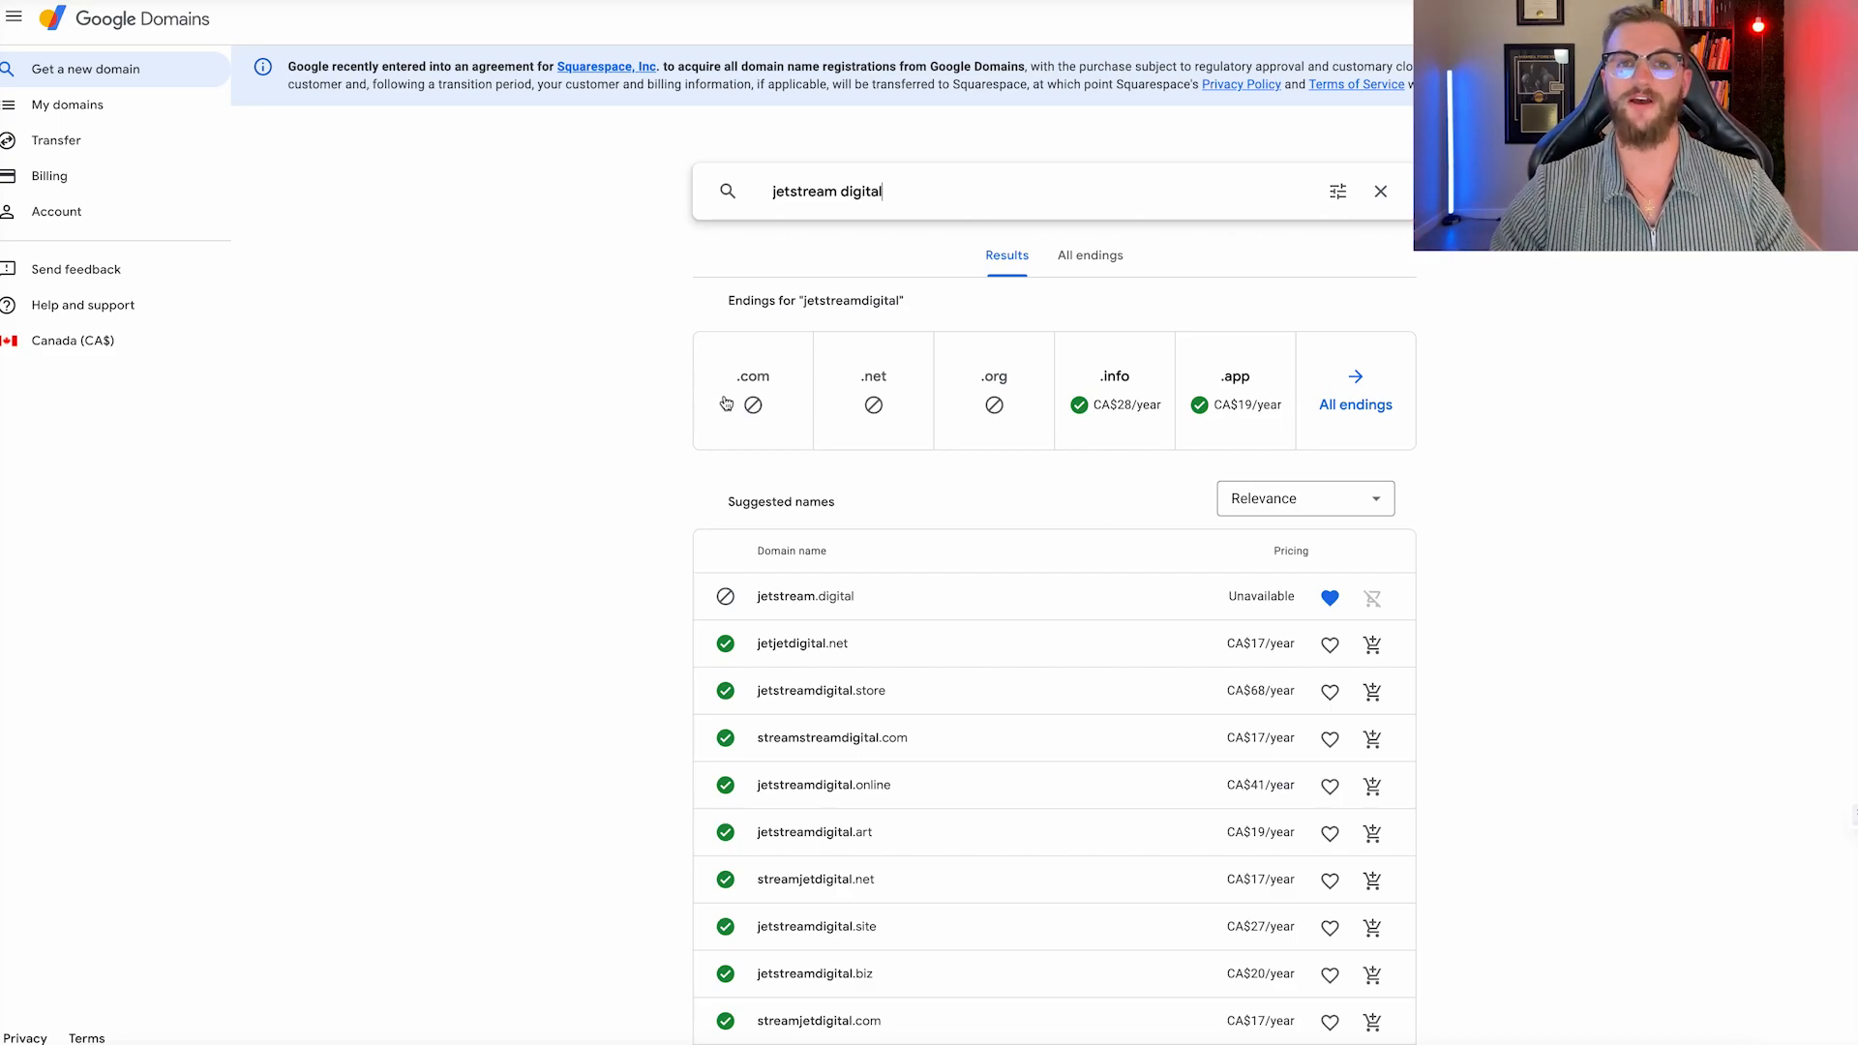
# Compute 50 × 15 in the calculator, then clear and close it.
pyautogui.click(387, 1044)
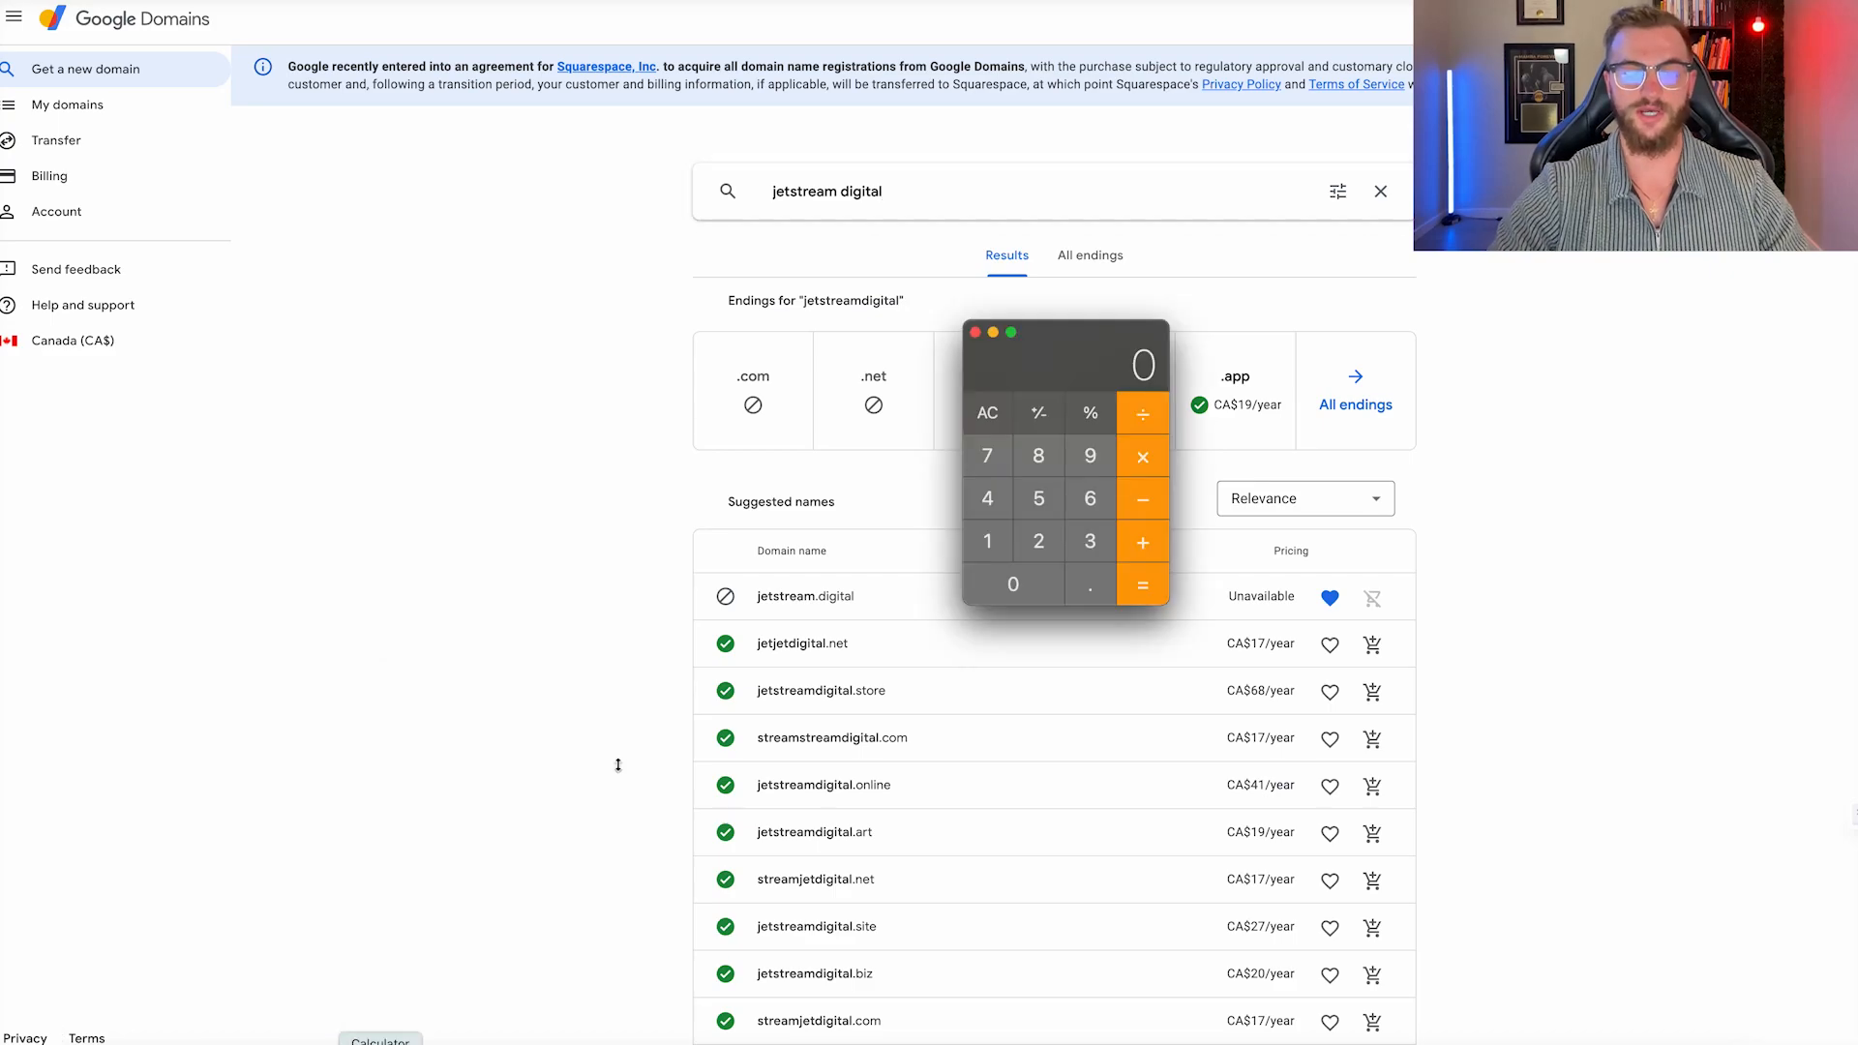
pyautogui.click(1039, 499)
pyautogui.click(1032, 582)
pyautogui.click(1132, 461)
pyautogui.click(988, 538)
pyautogui.click(1038, 497)
pyautogui.click(1138, 581)
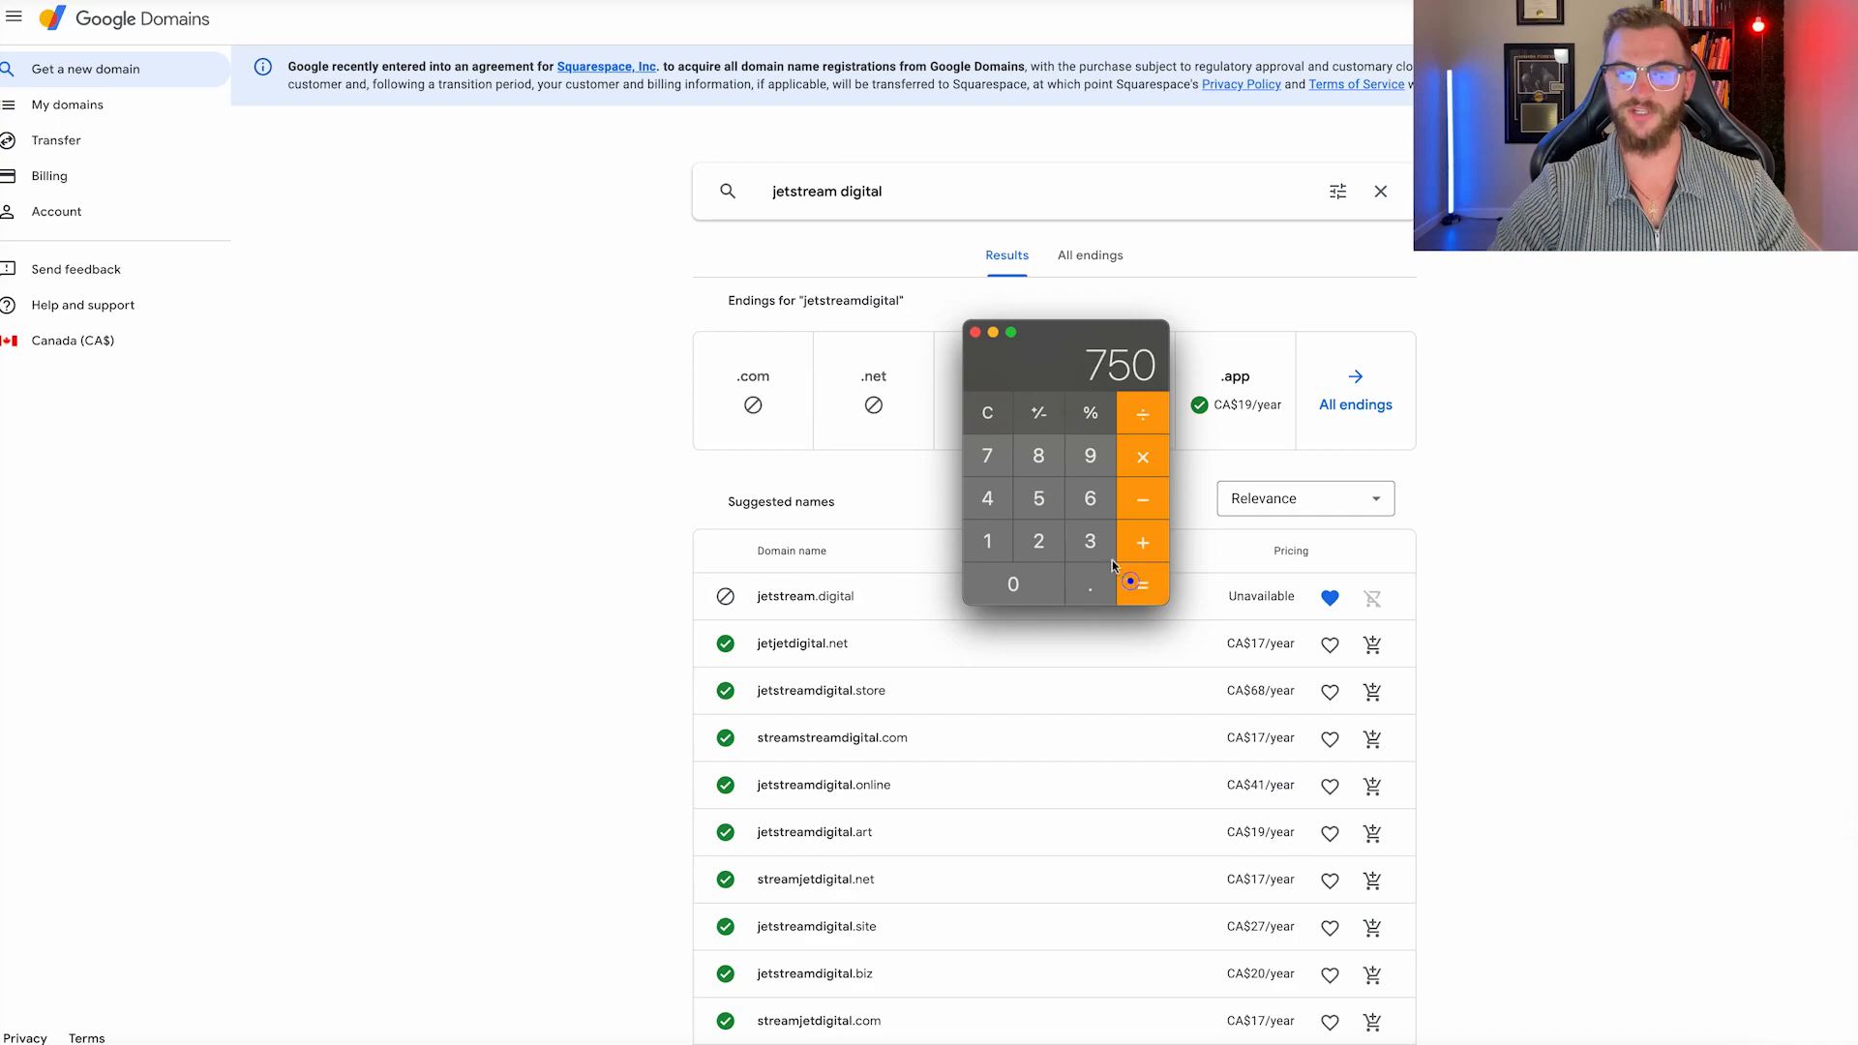
pyautogui.click(987, 416)
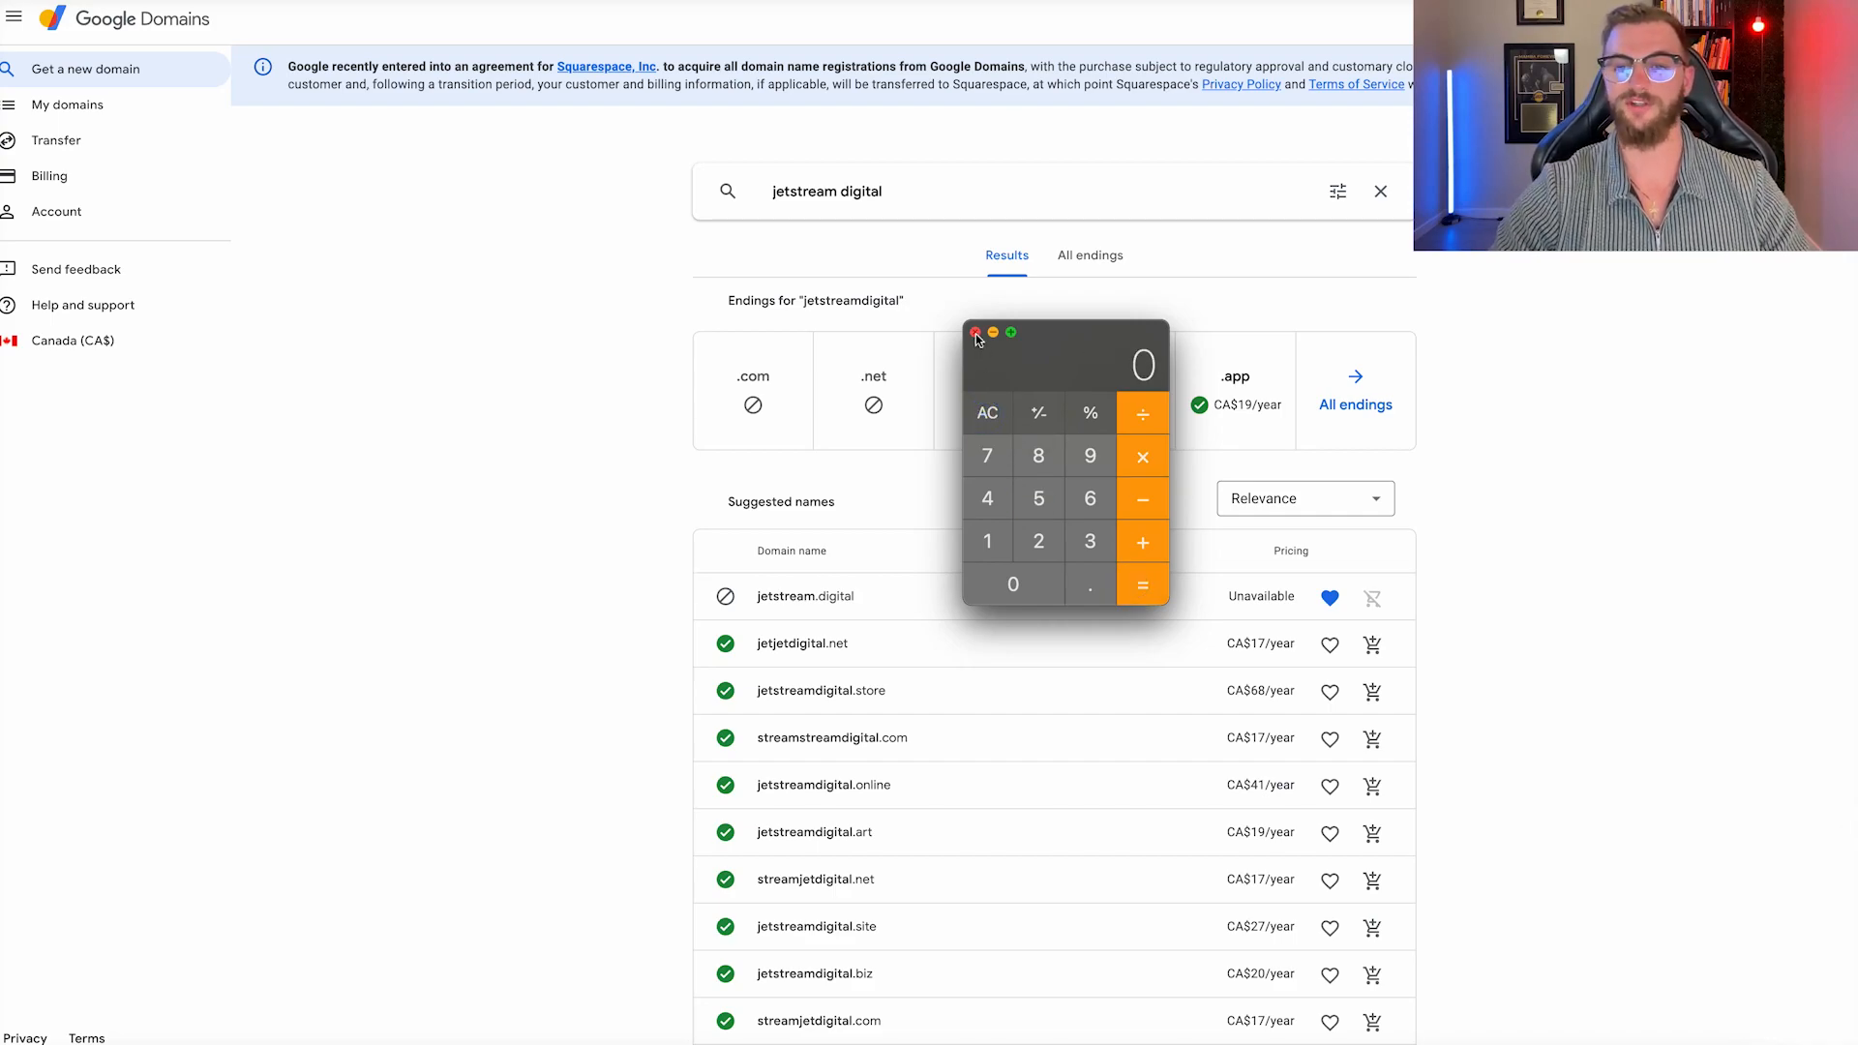
pyautogui.click(975, 333)
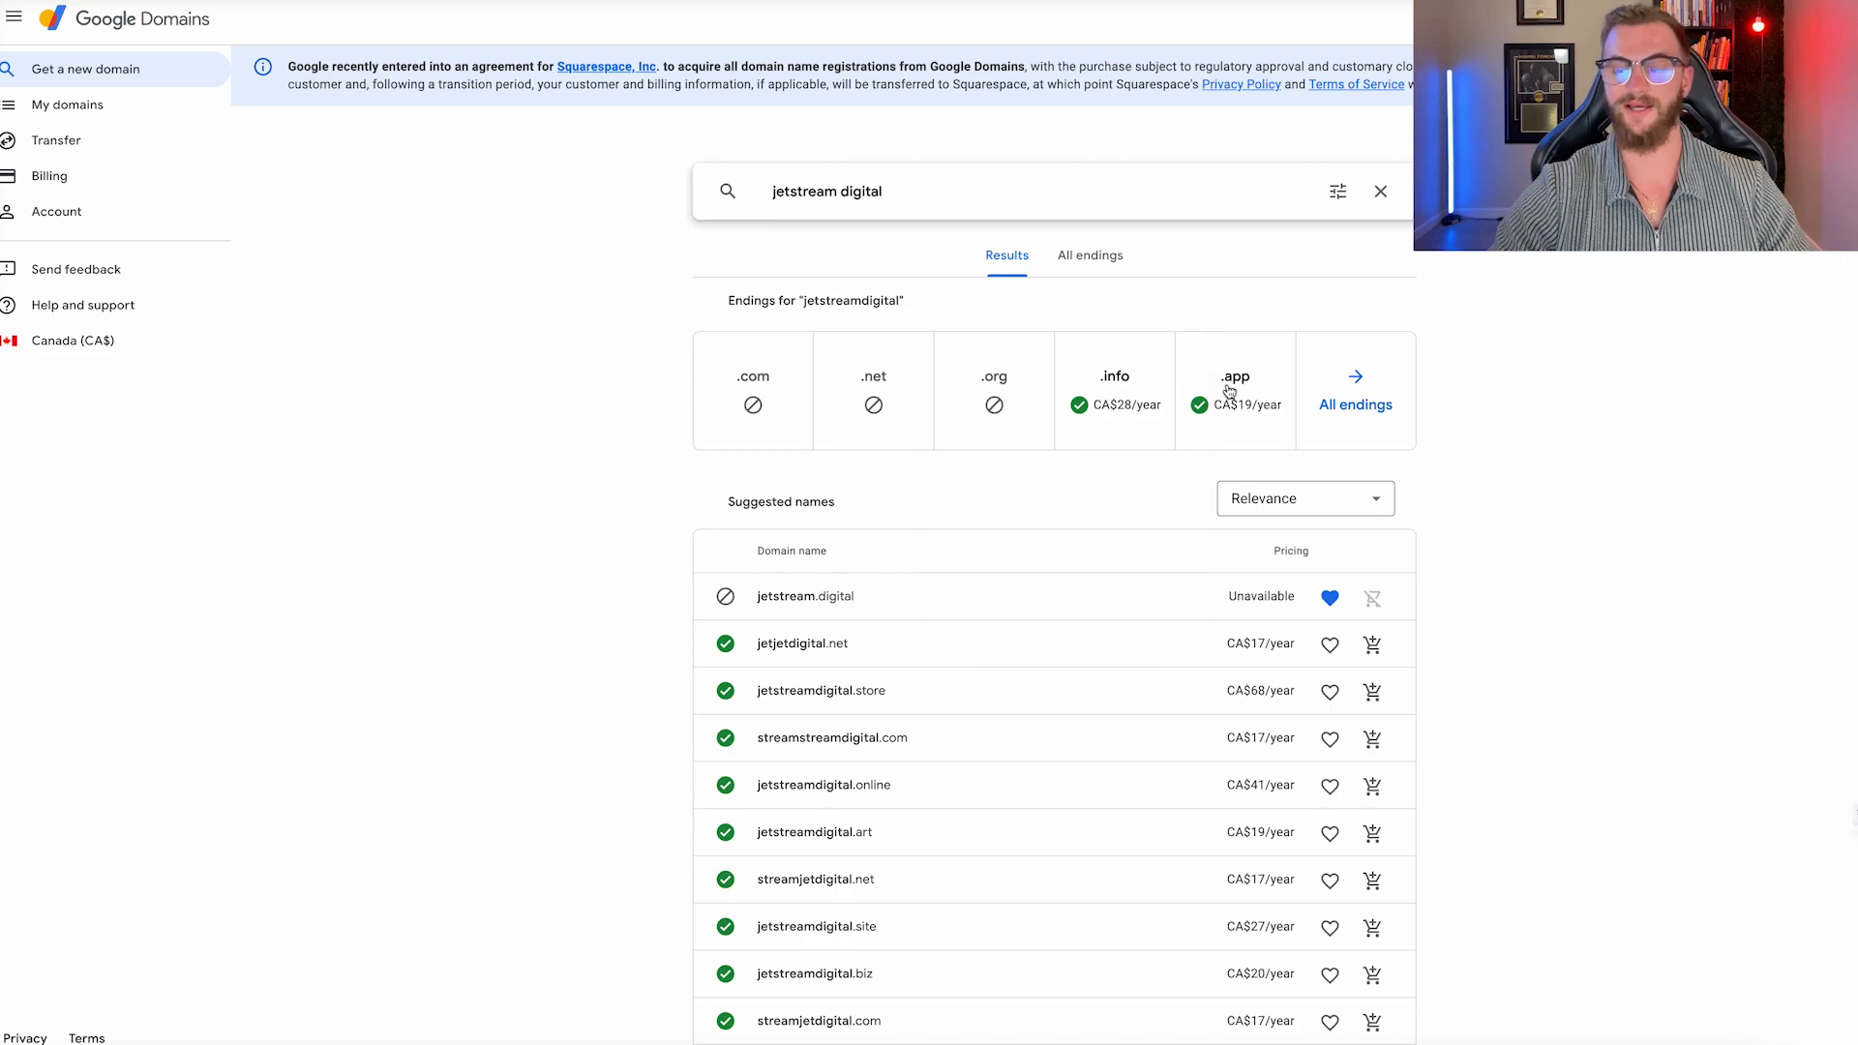
# Show all endings for jetstreamdigital and favourite the .it, .in, .au and .us domains.
pyautogui.click(1091, 256)
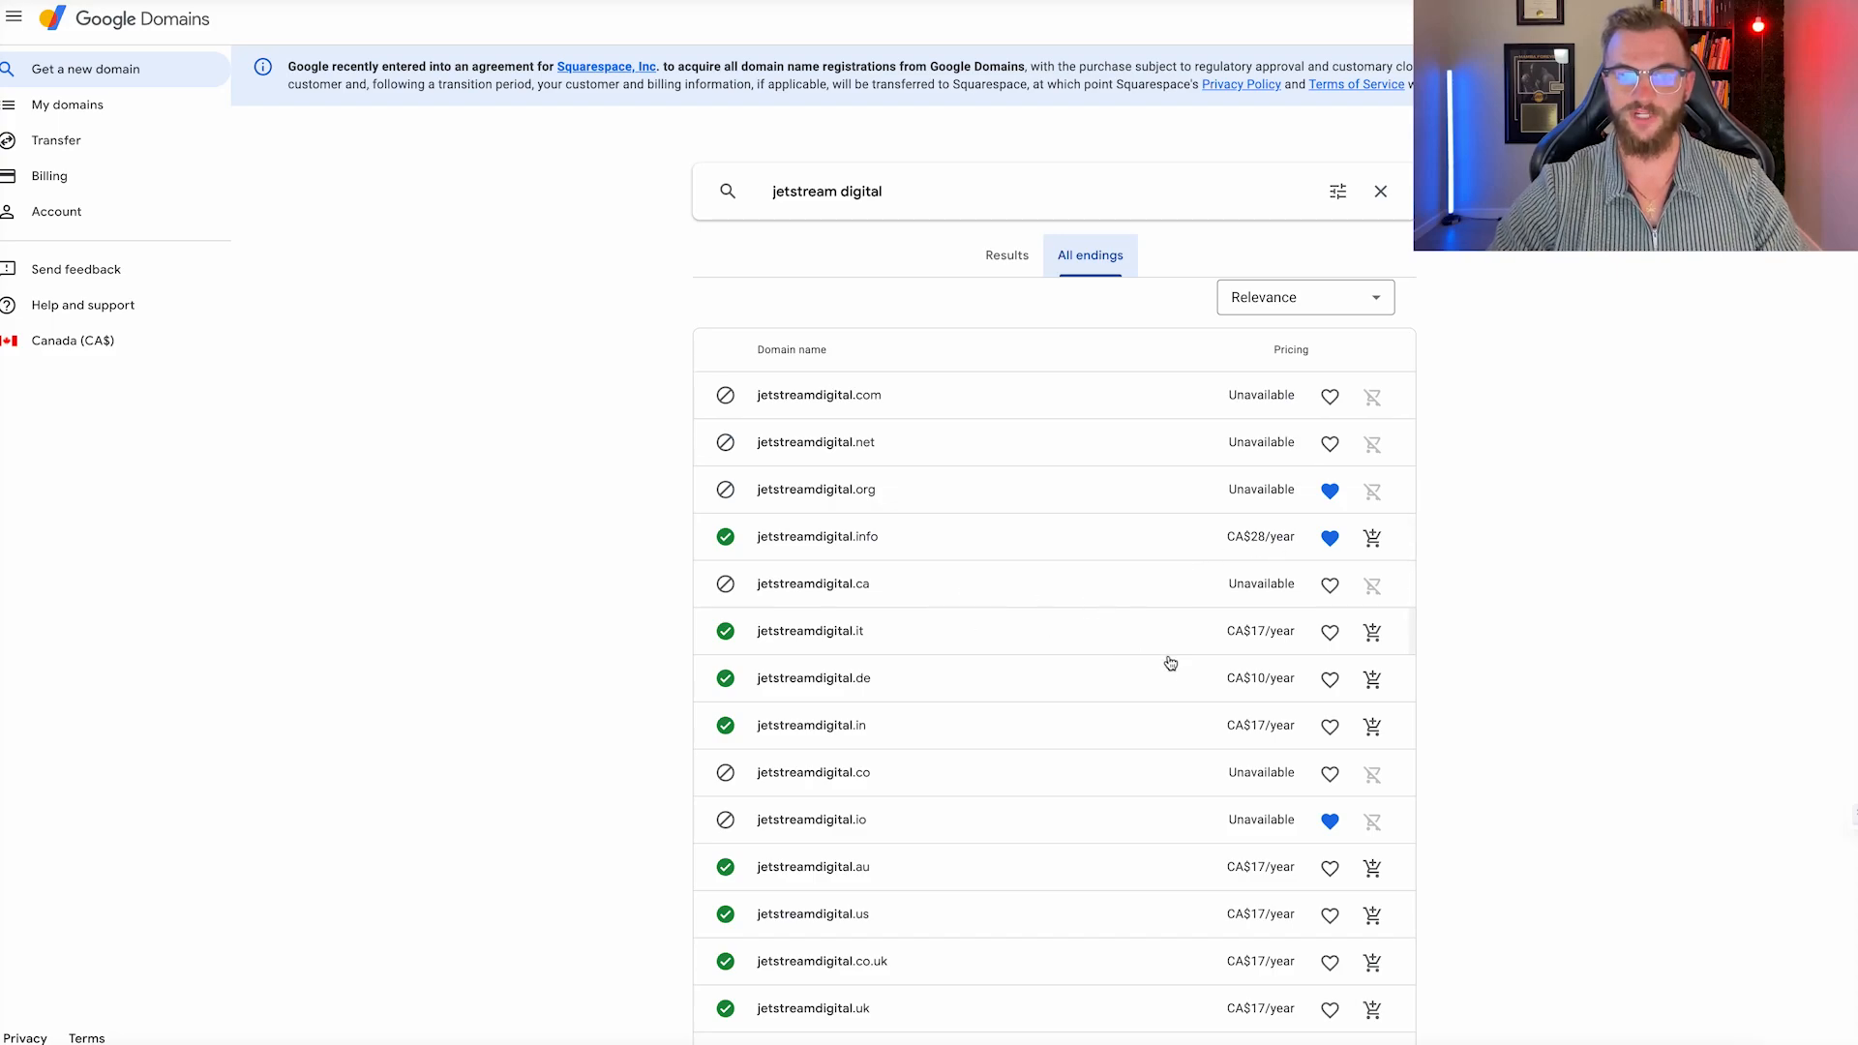
pyautogui.click(1331, 635)
pyautogui.click(1330, 726)
pyautogui.scroll(-1, 1303, 789)
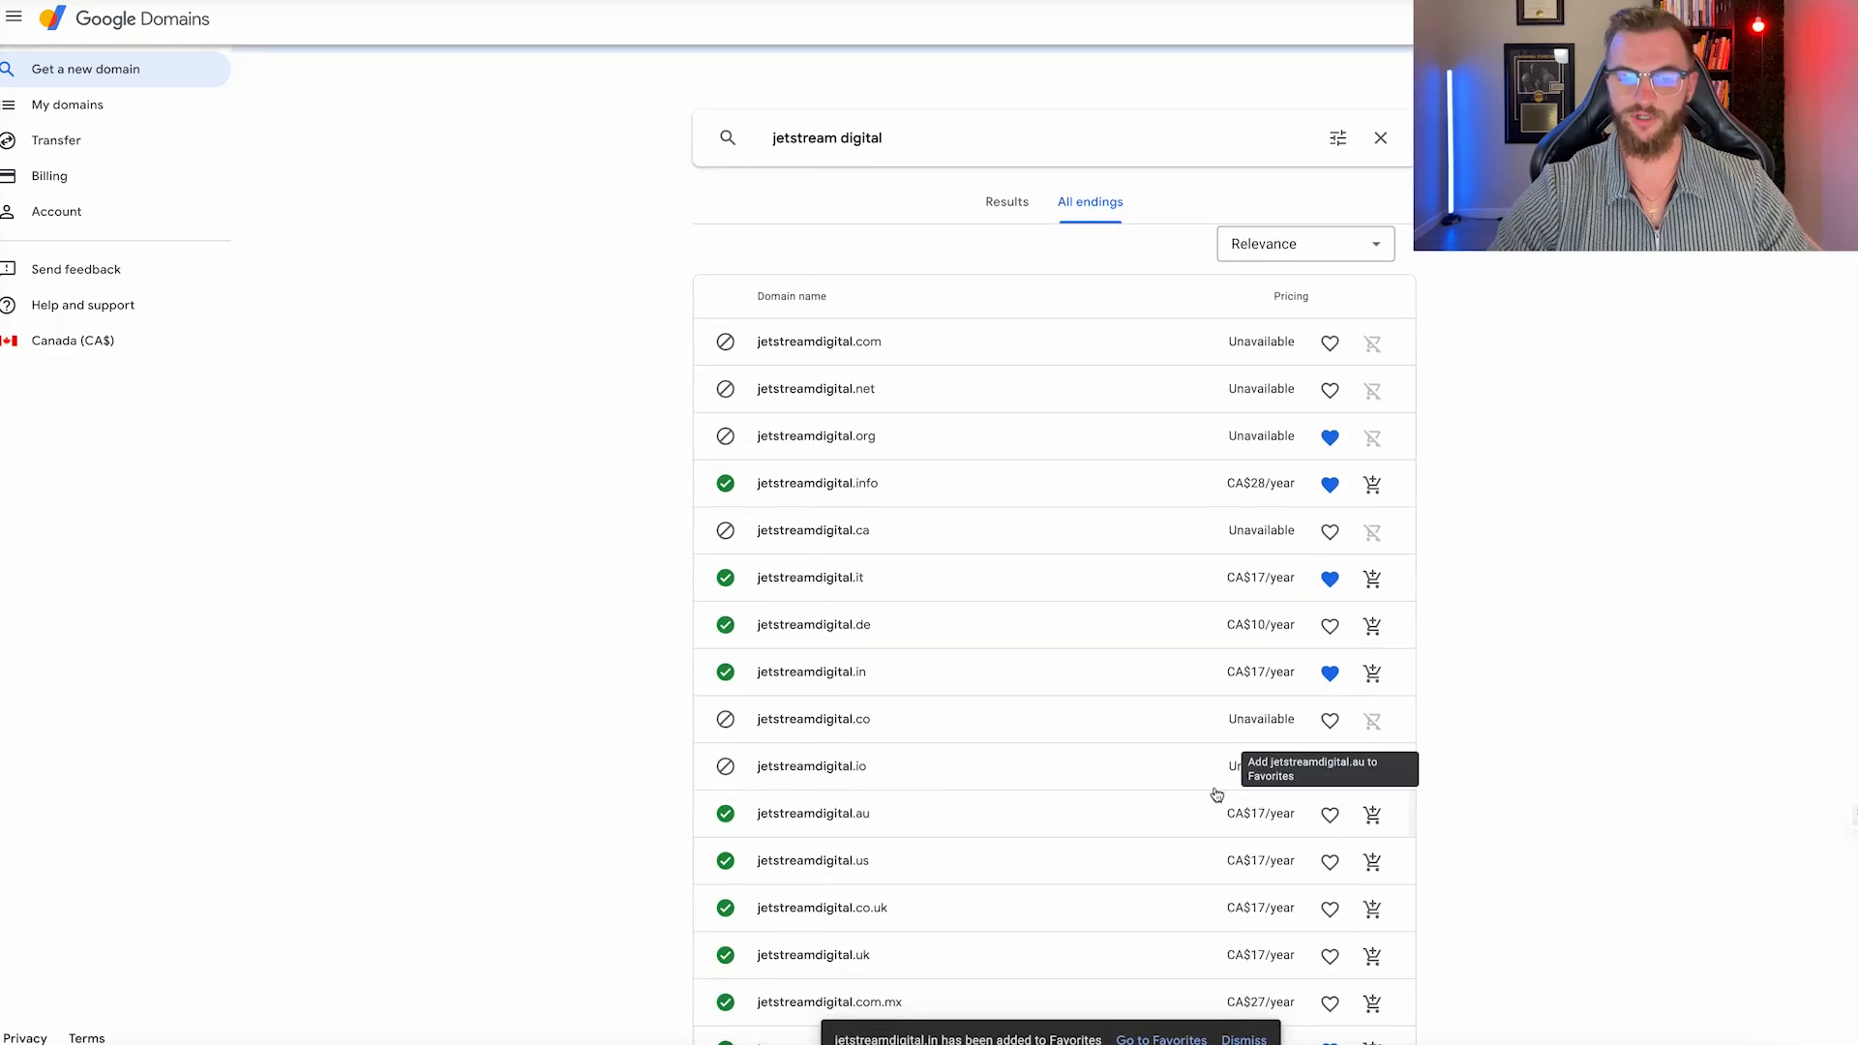
pyautogui.scroll(-2, 1303, 760)
pyautogui.click(1330, 724)
pyautogui.scroll(-2, 1331, 730)
pyautogui.click(1330, 705)
pyautogui.scroll(-3, 1326, 697)
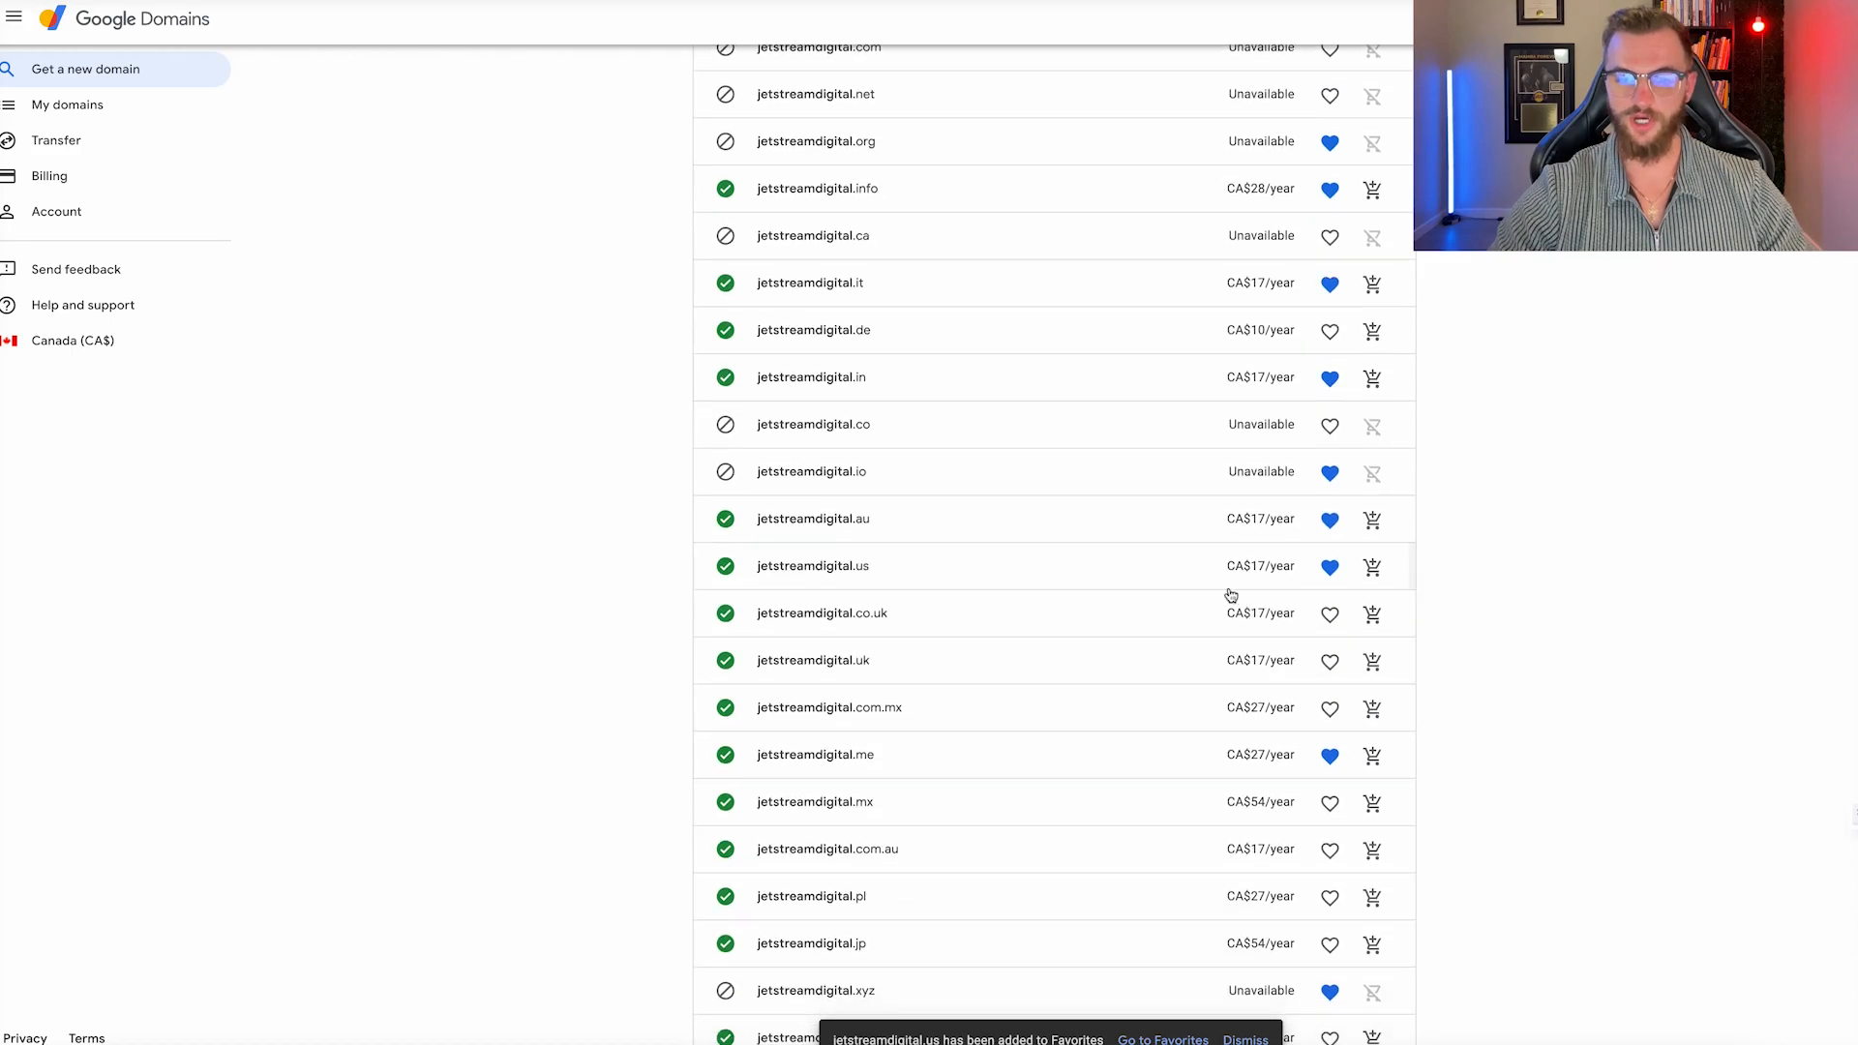
pyautogui.scroll(-2, 1290, 642)
pyautogui.scroll(-3, 1307, 653)
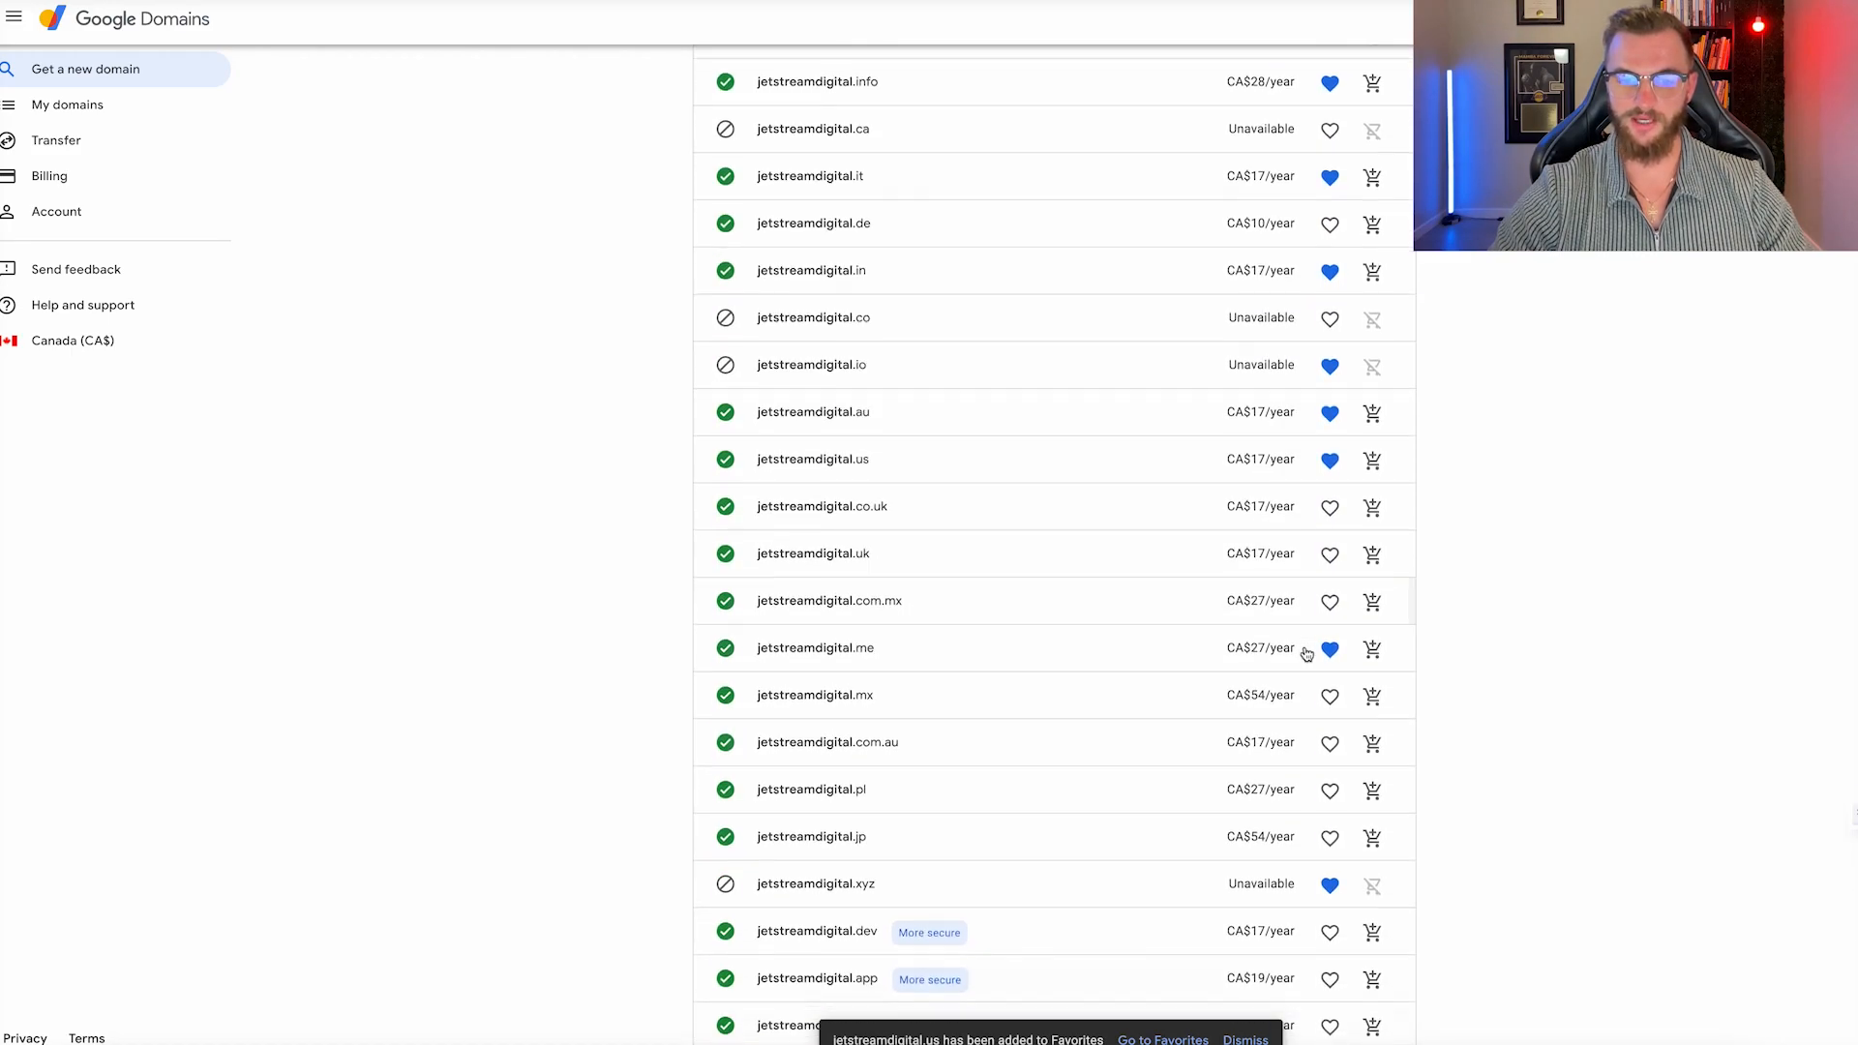
pyautogui.scroll(8, 1316, 676)
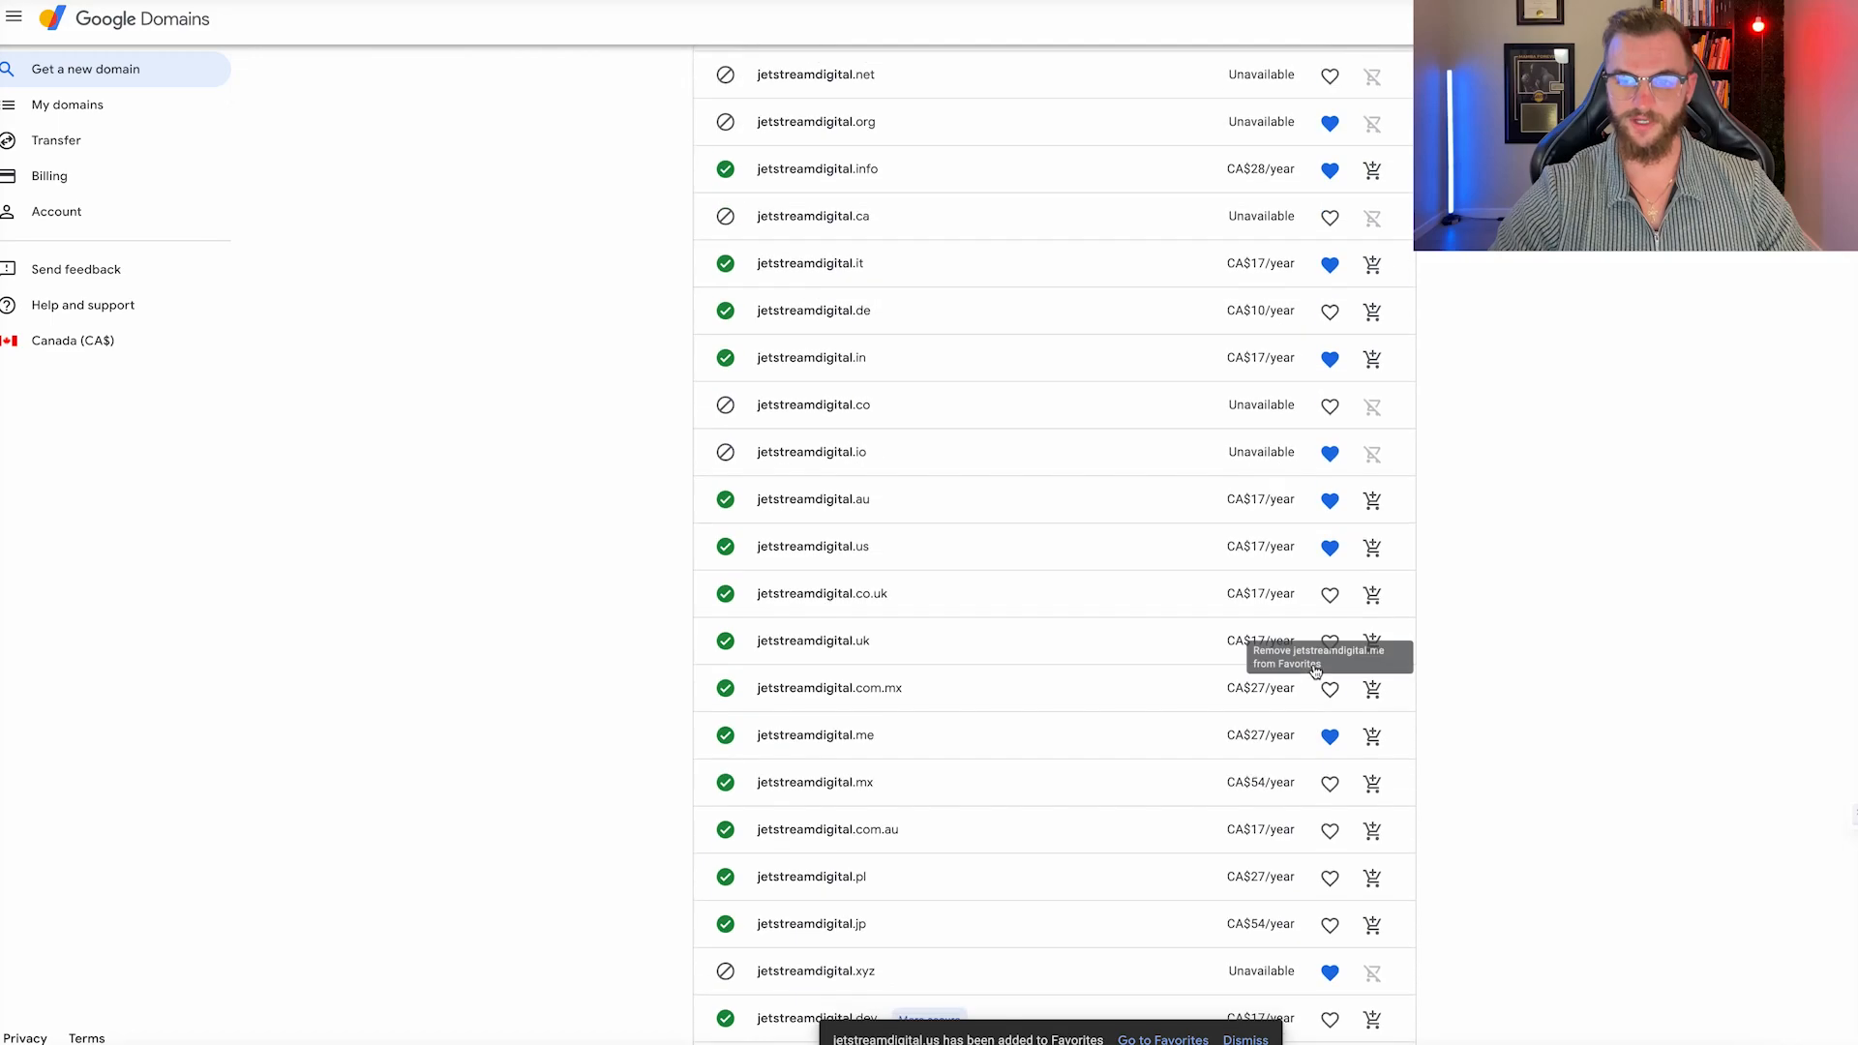
# Add jetstreamdigital.info, .in and .us to the cart.
pyautogui.click(1374, 383)
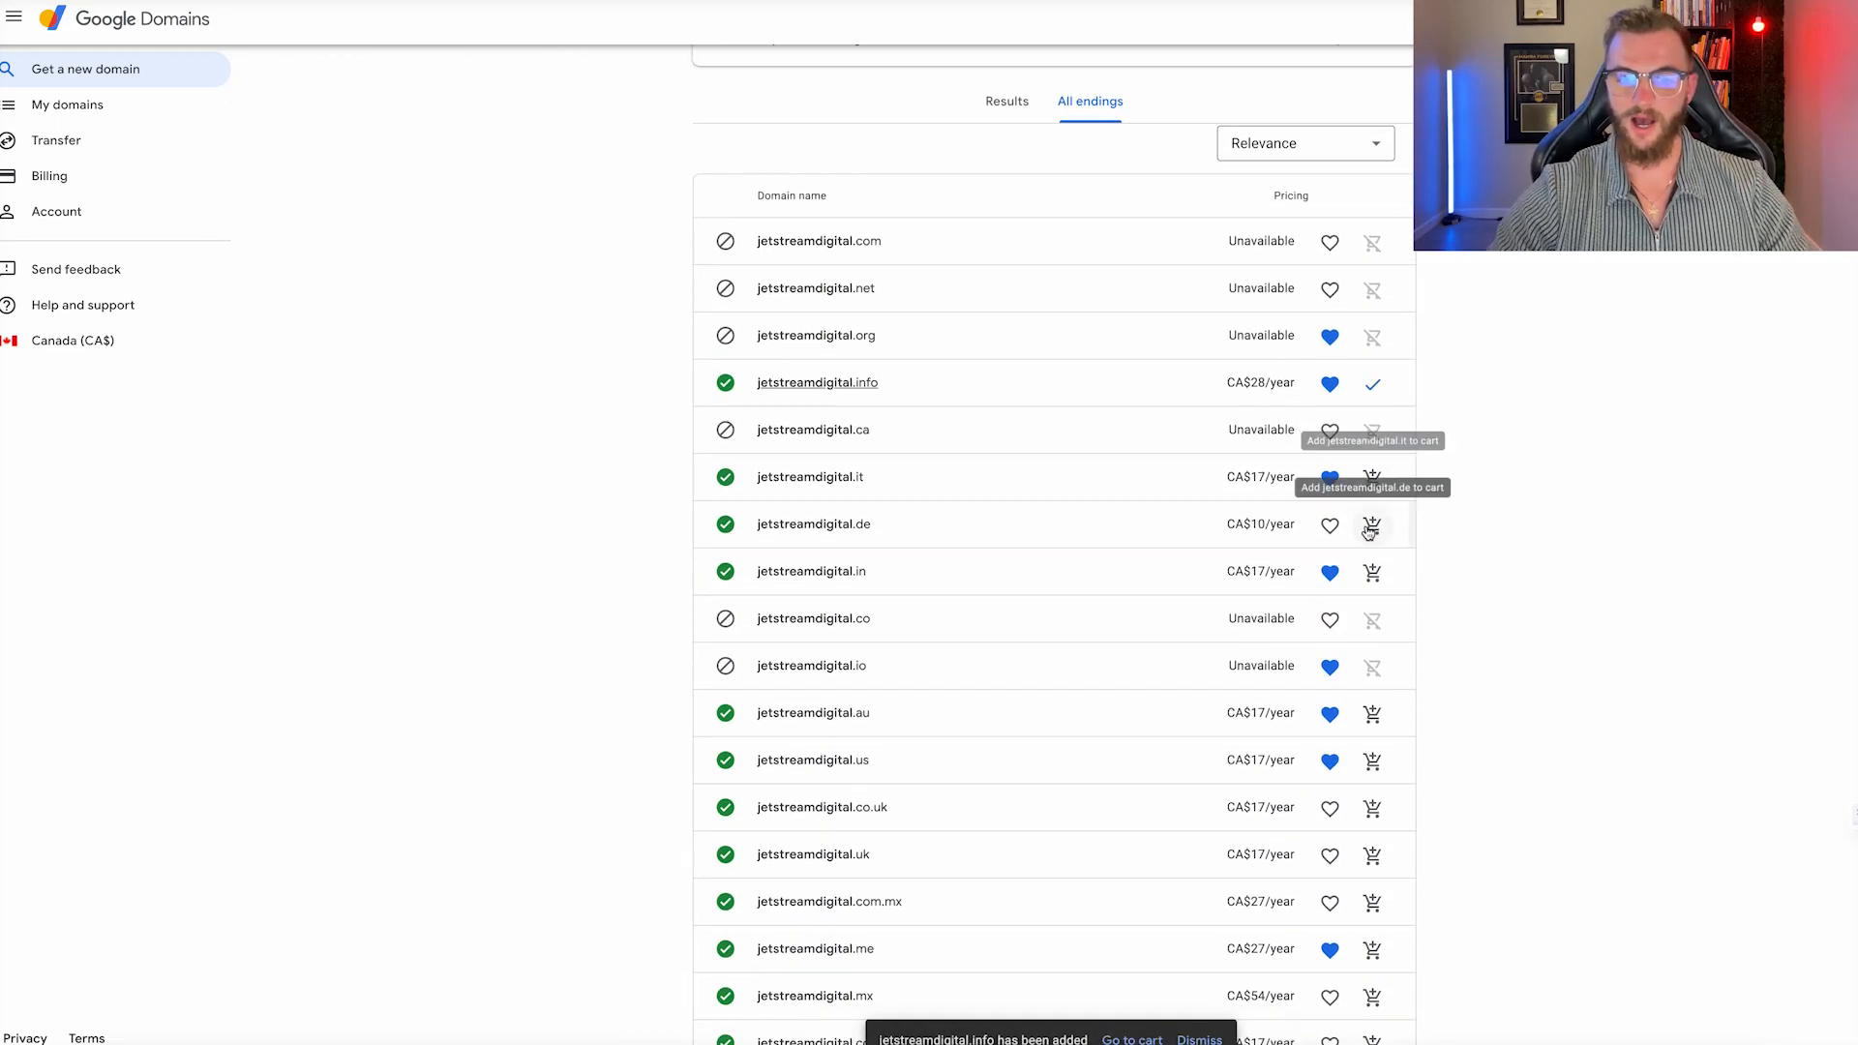
pyautogui.click(1372, 574)
pyautogui.click(1372, 761)
pyautogui.scroll(-1, 1374, 668)
pyautogui.scroll(-4, 1375, 668)
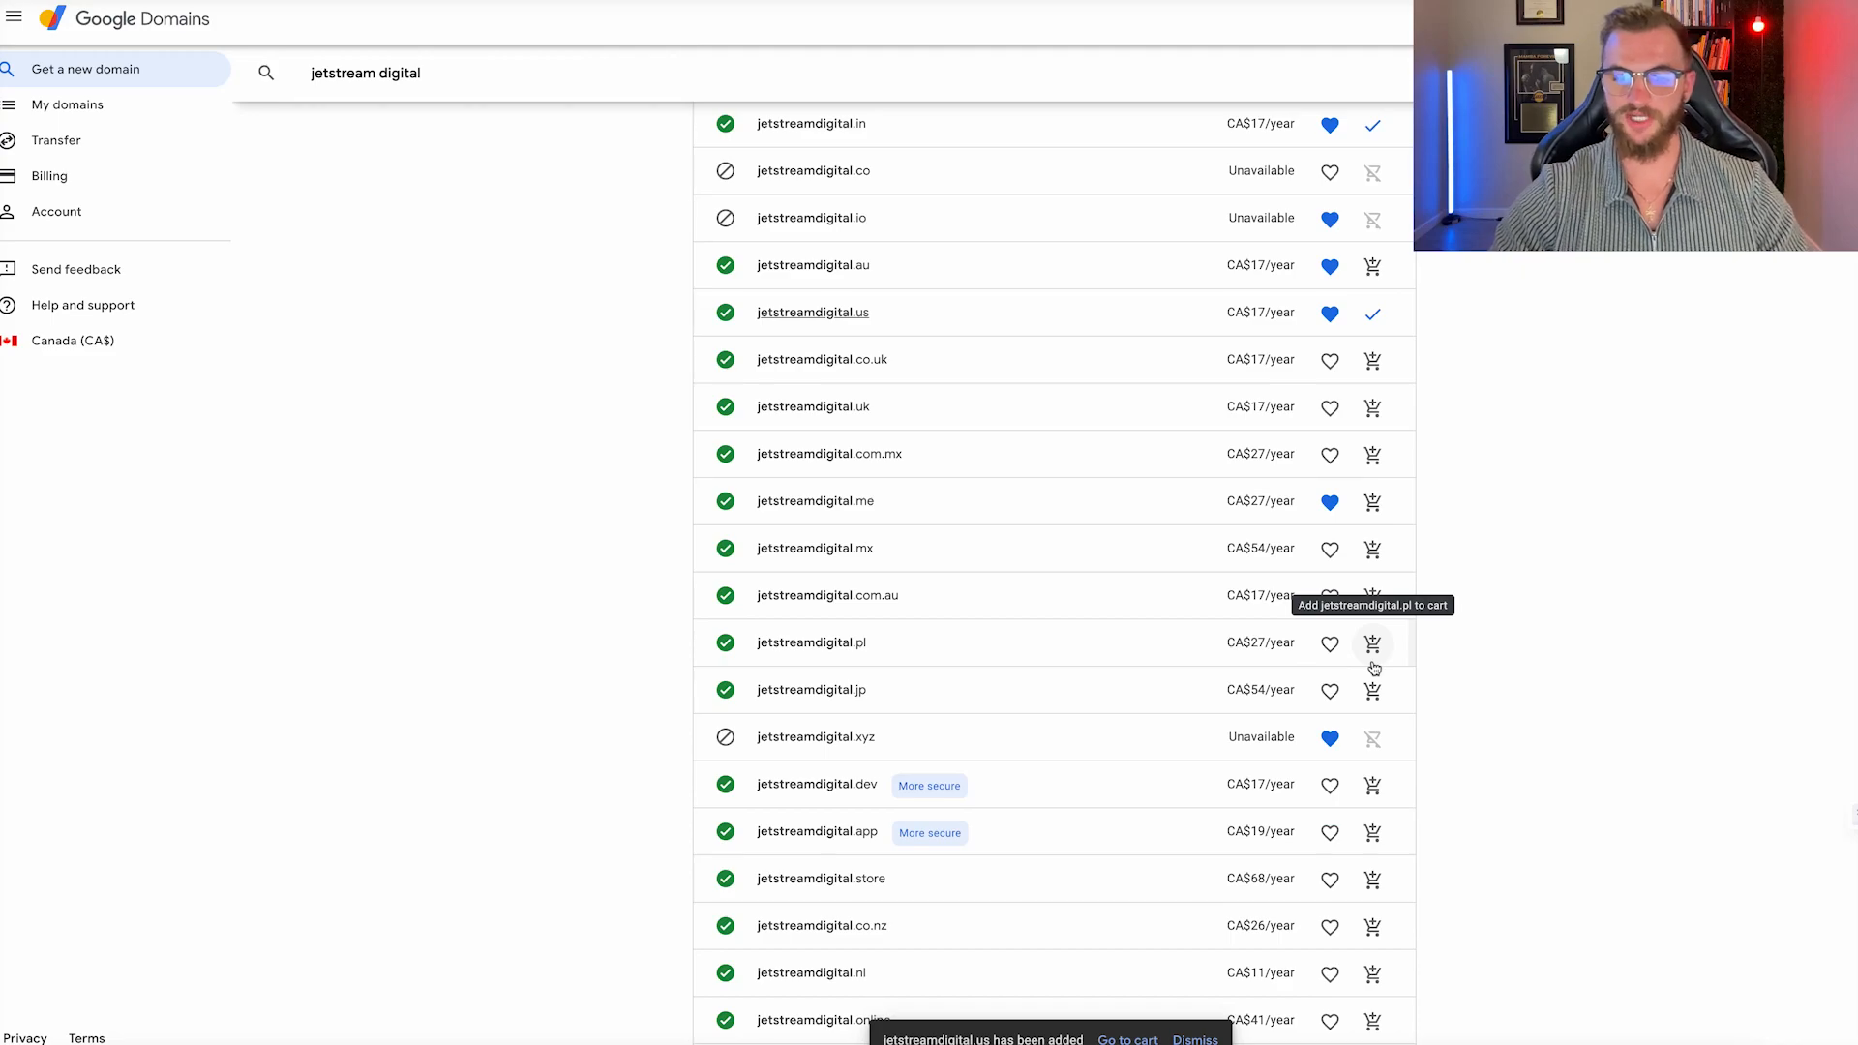
pyautogui.scroll(6, 1374, 668)
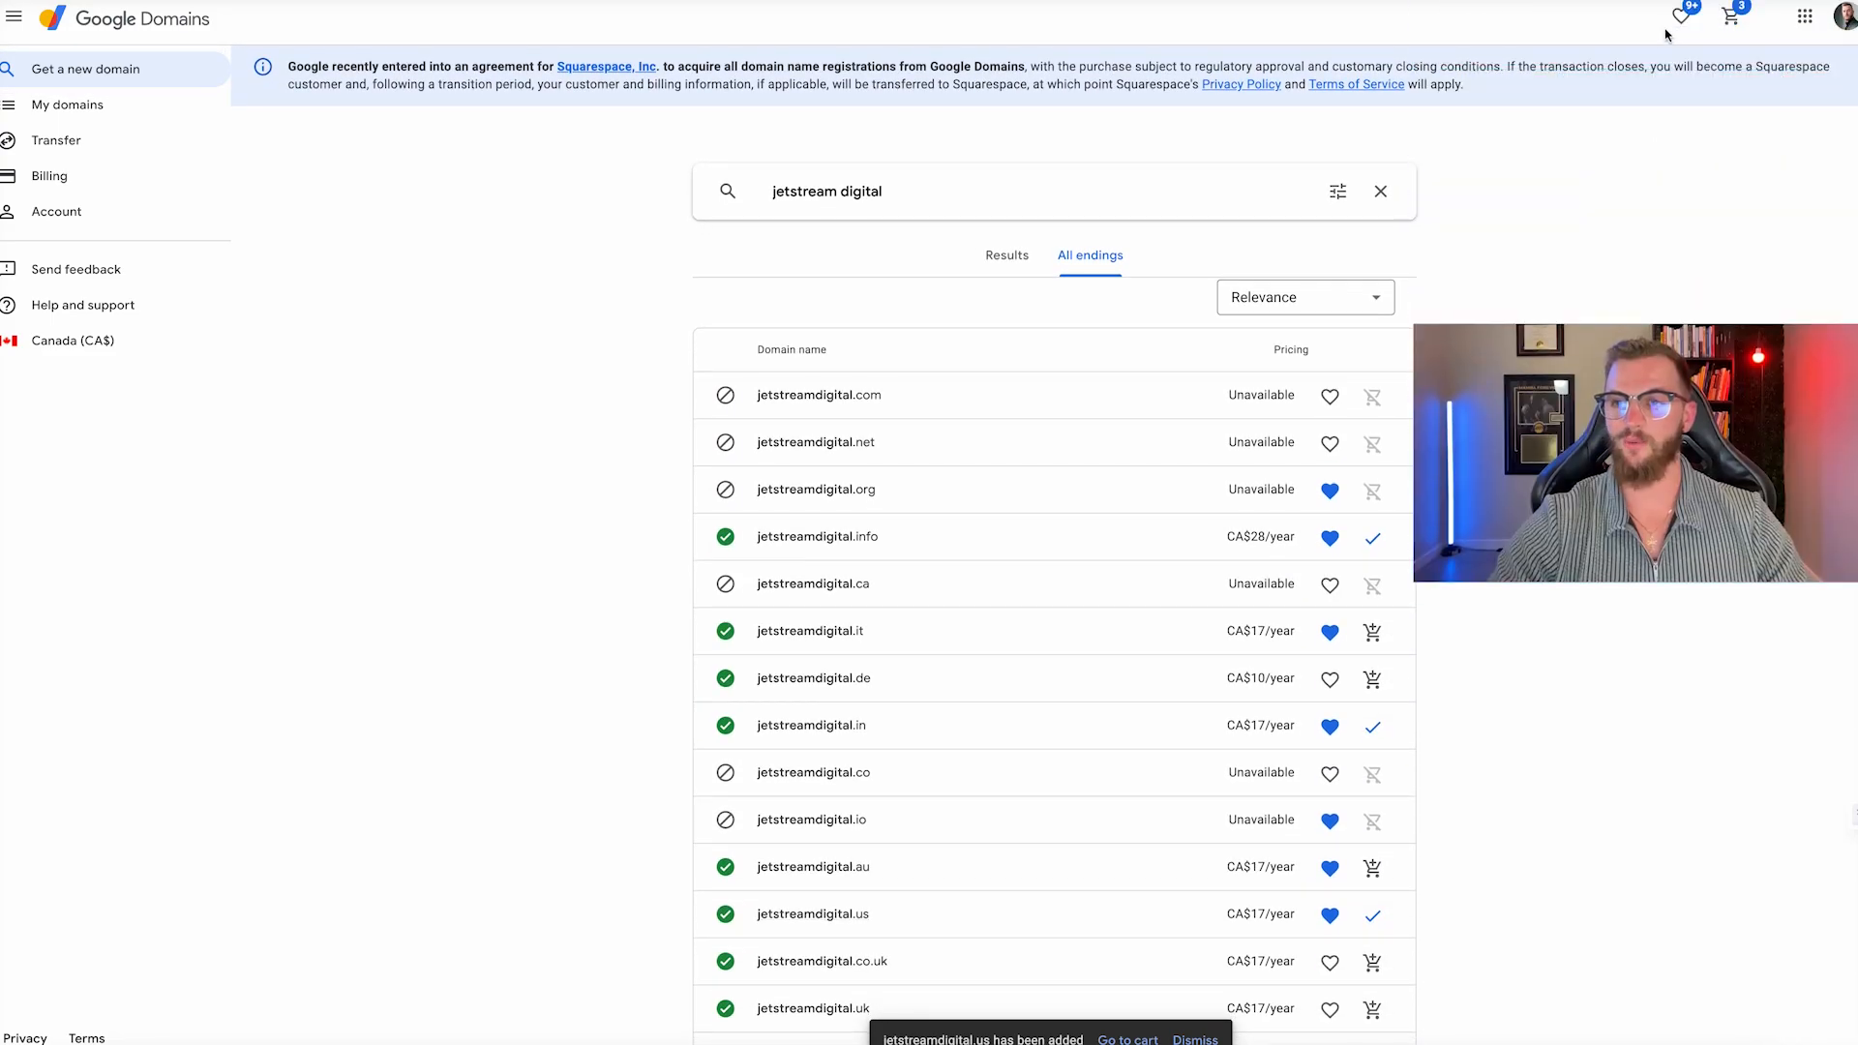
# In the cart, set the .us details to Does US business, Canada, Business and save.
pyautogui.click(1732, 18)
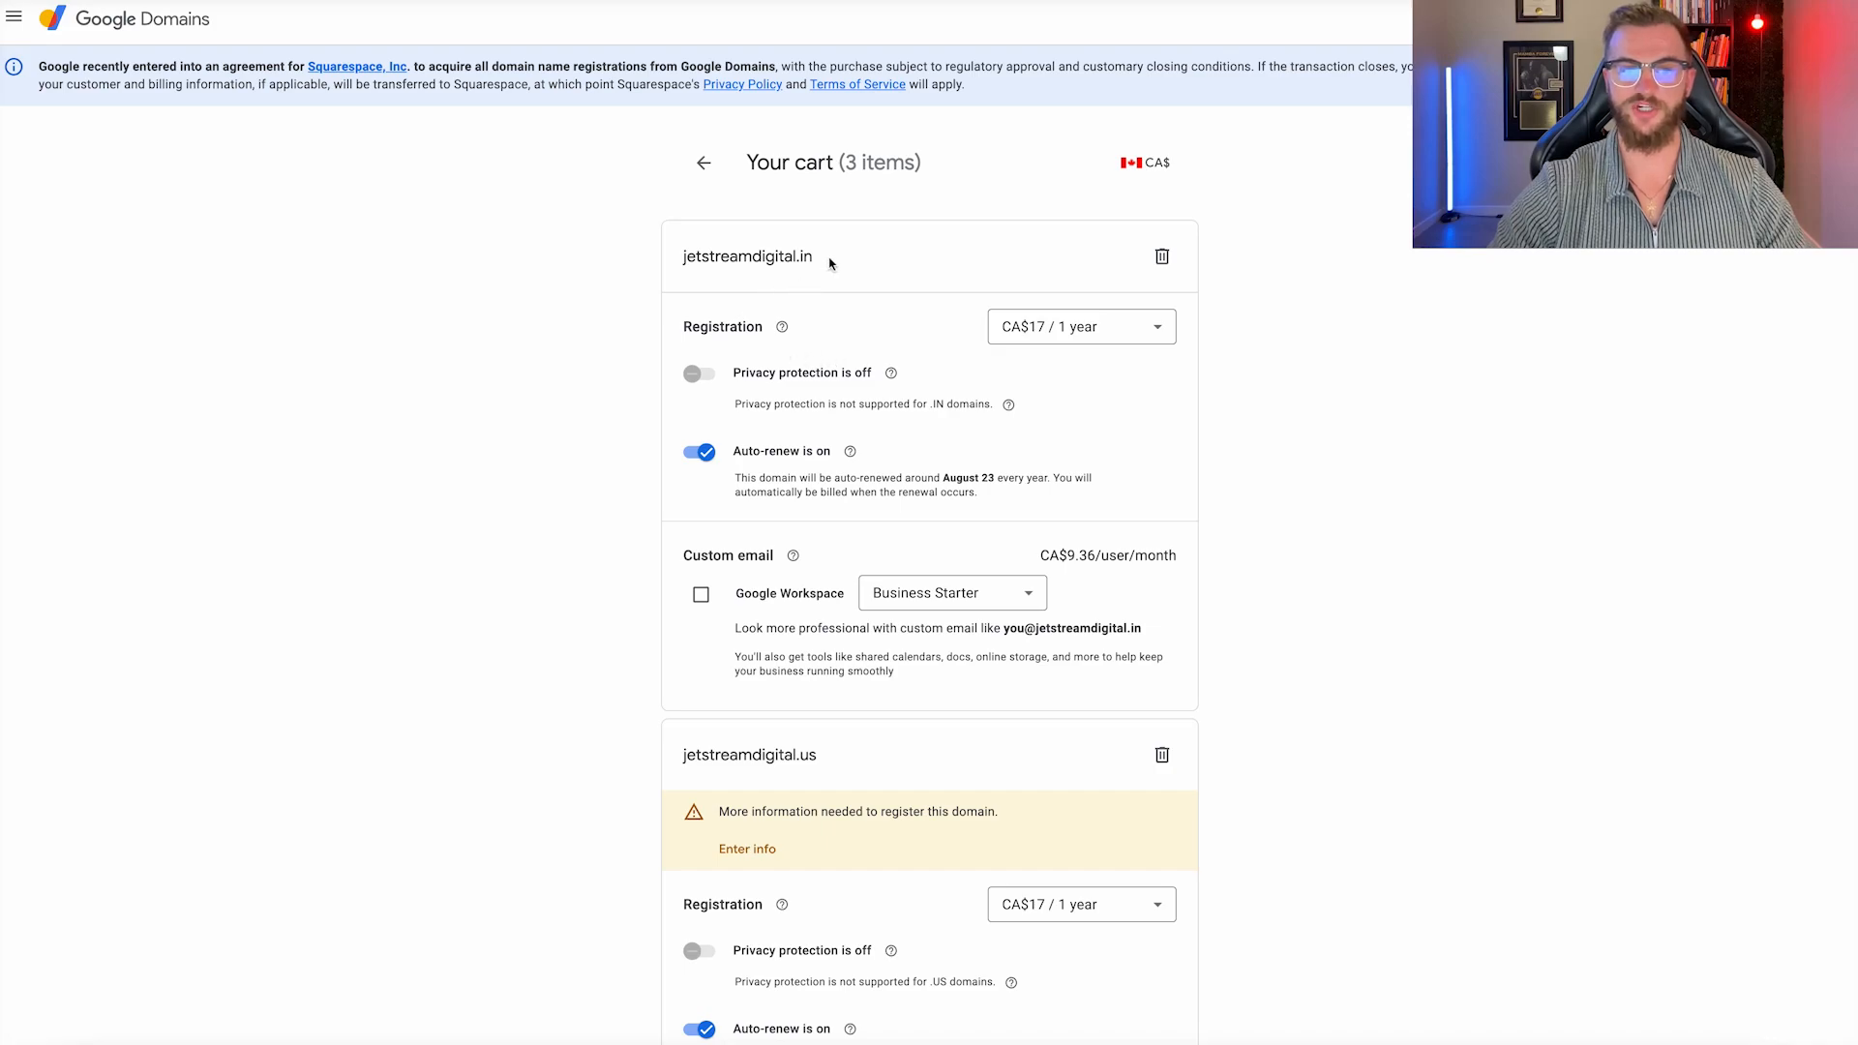
pyautogui.scroll(-2, 963, 436)
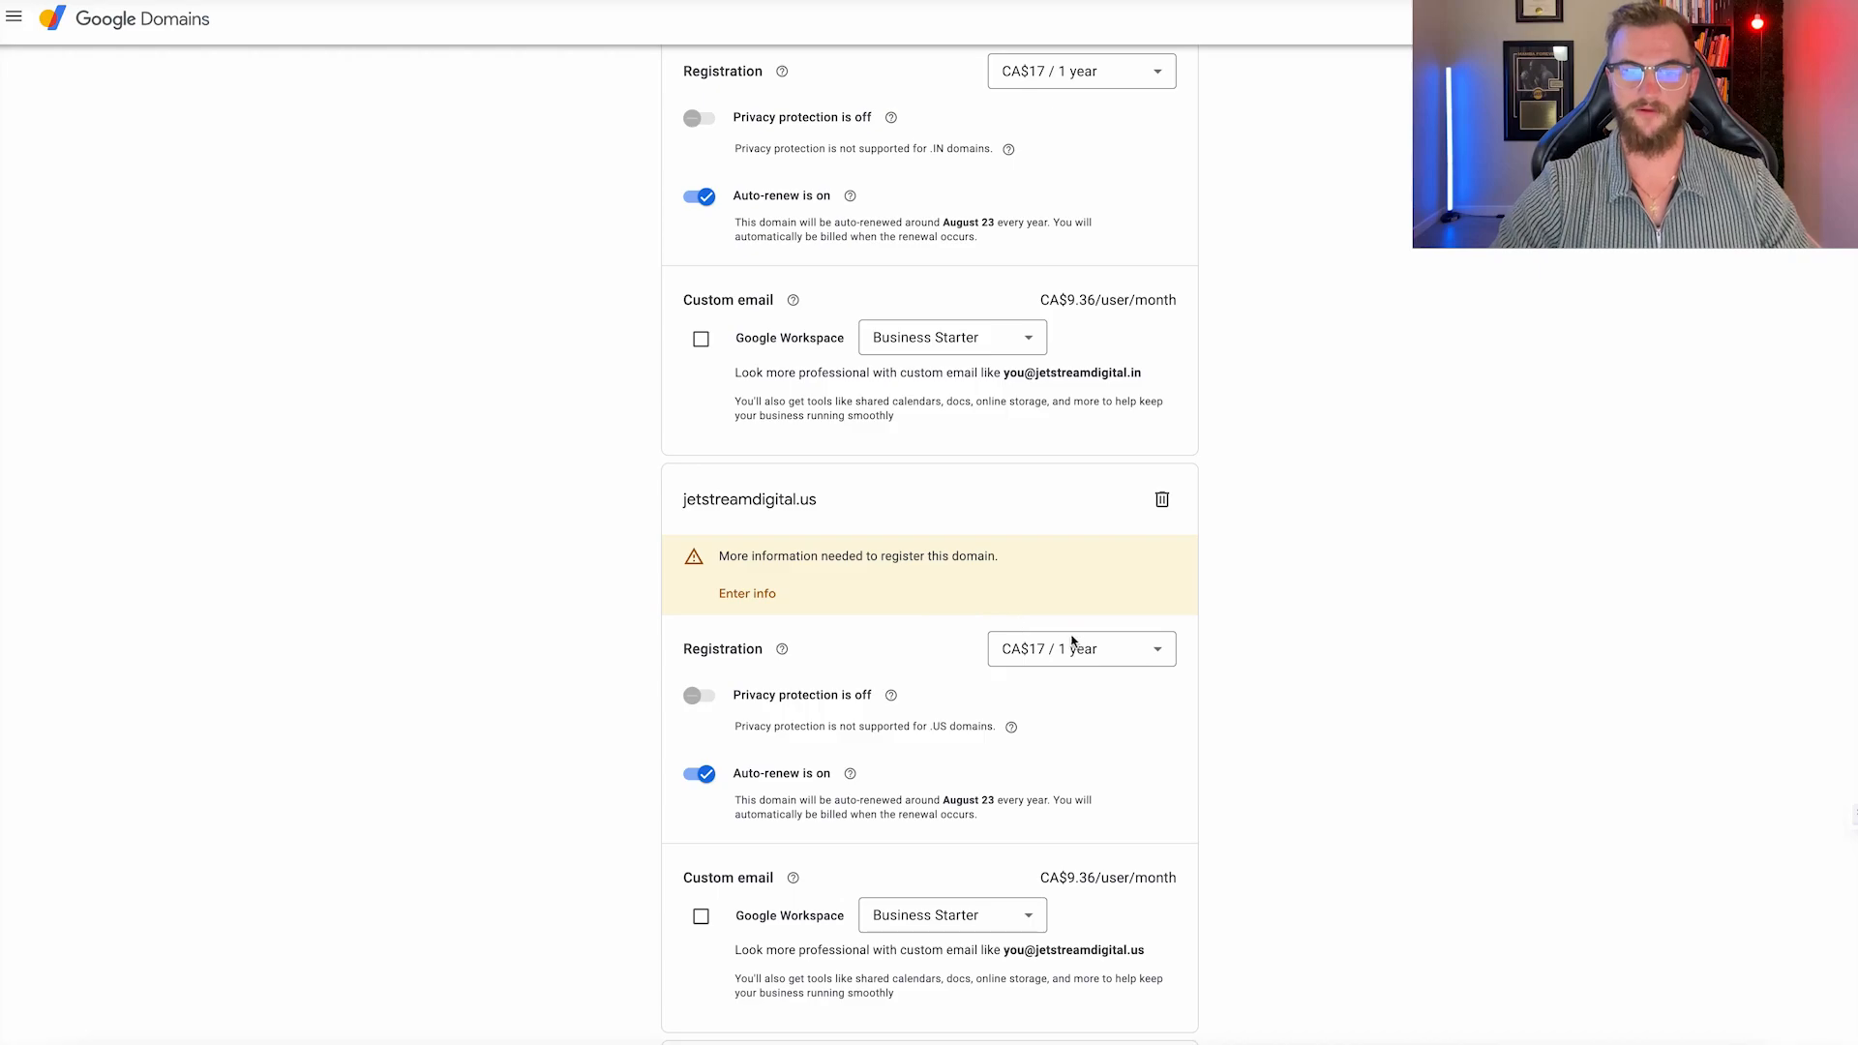
pyautogui.click(762, 595)
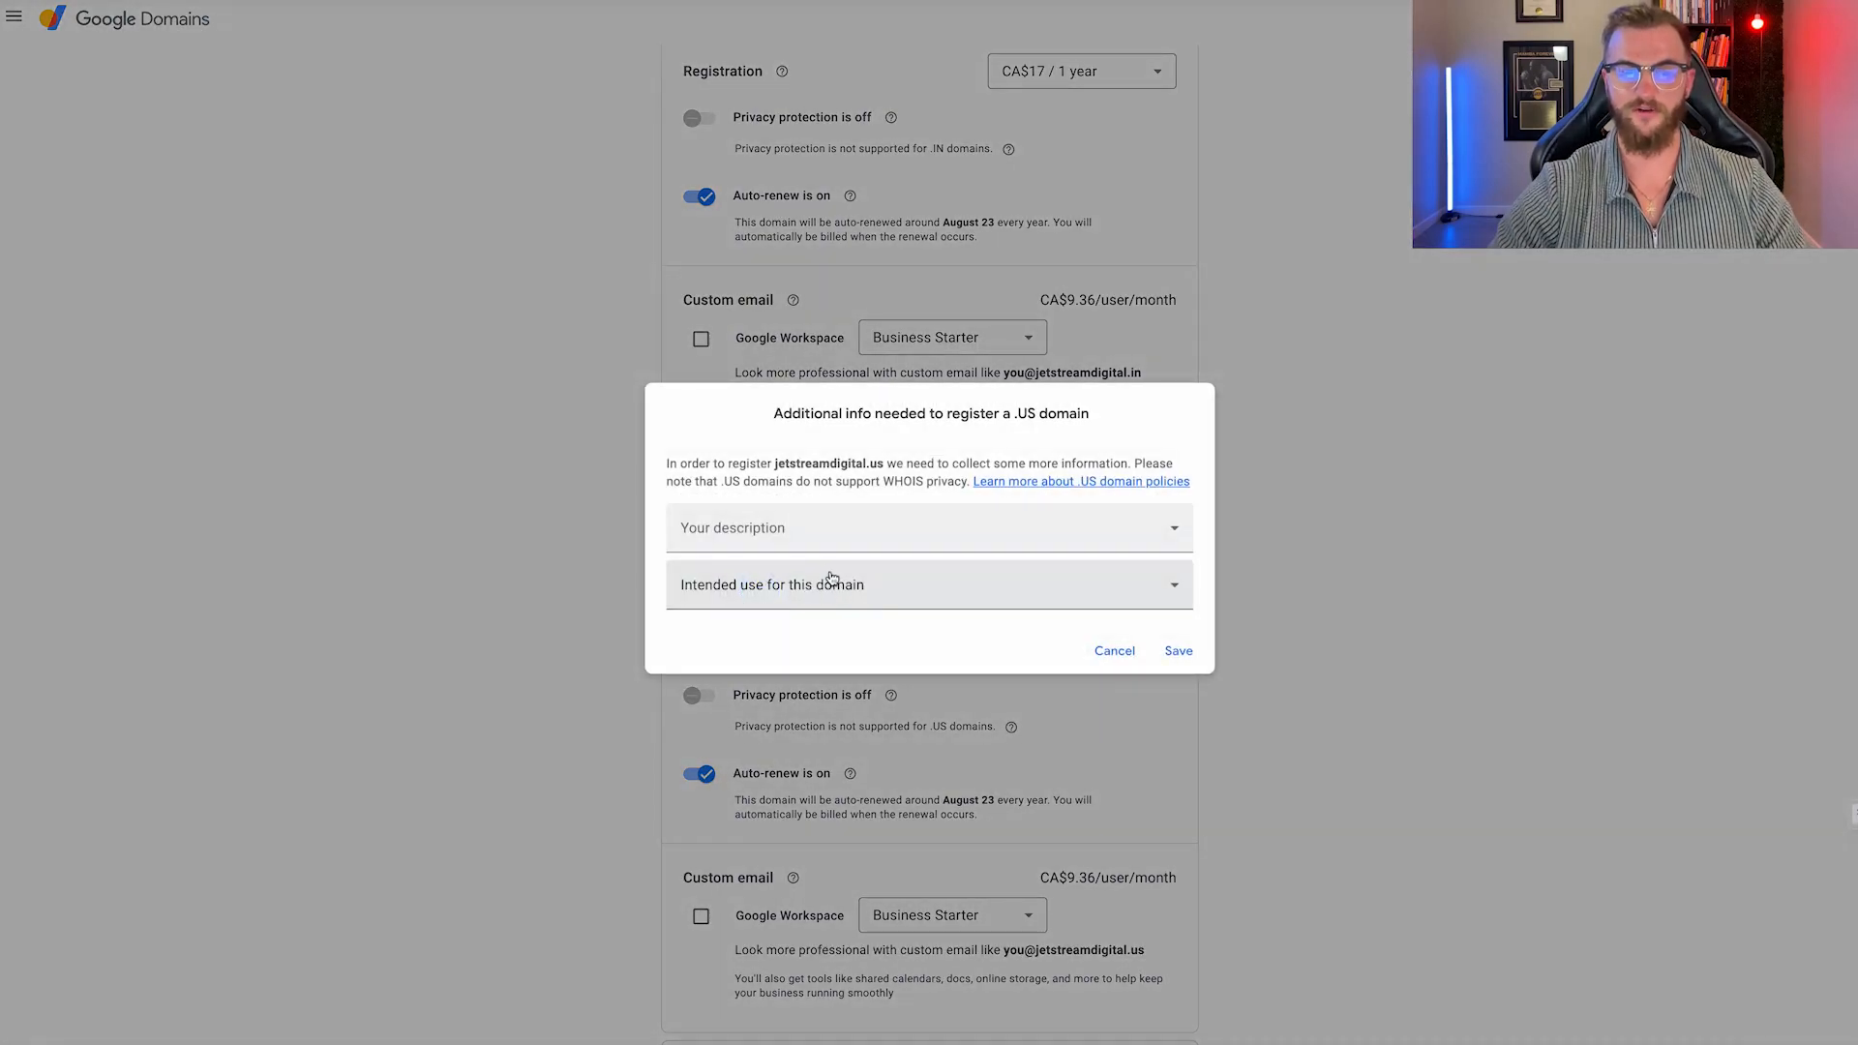
pyautogui.click(796, 527)
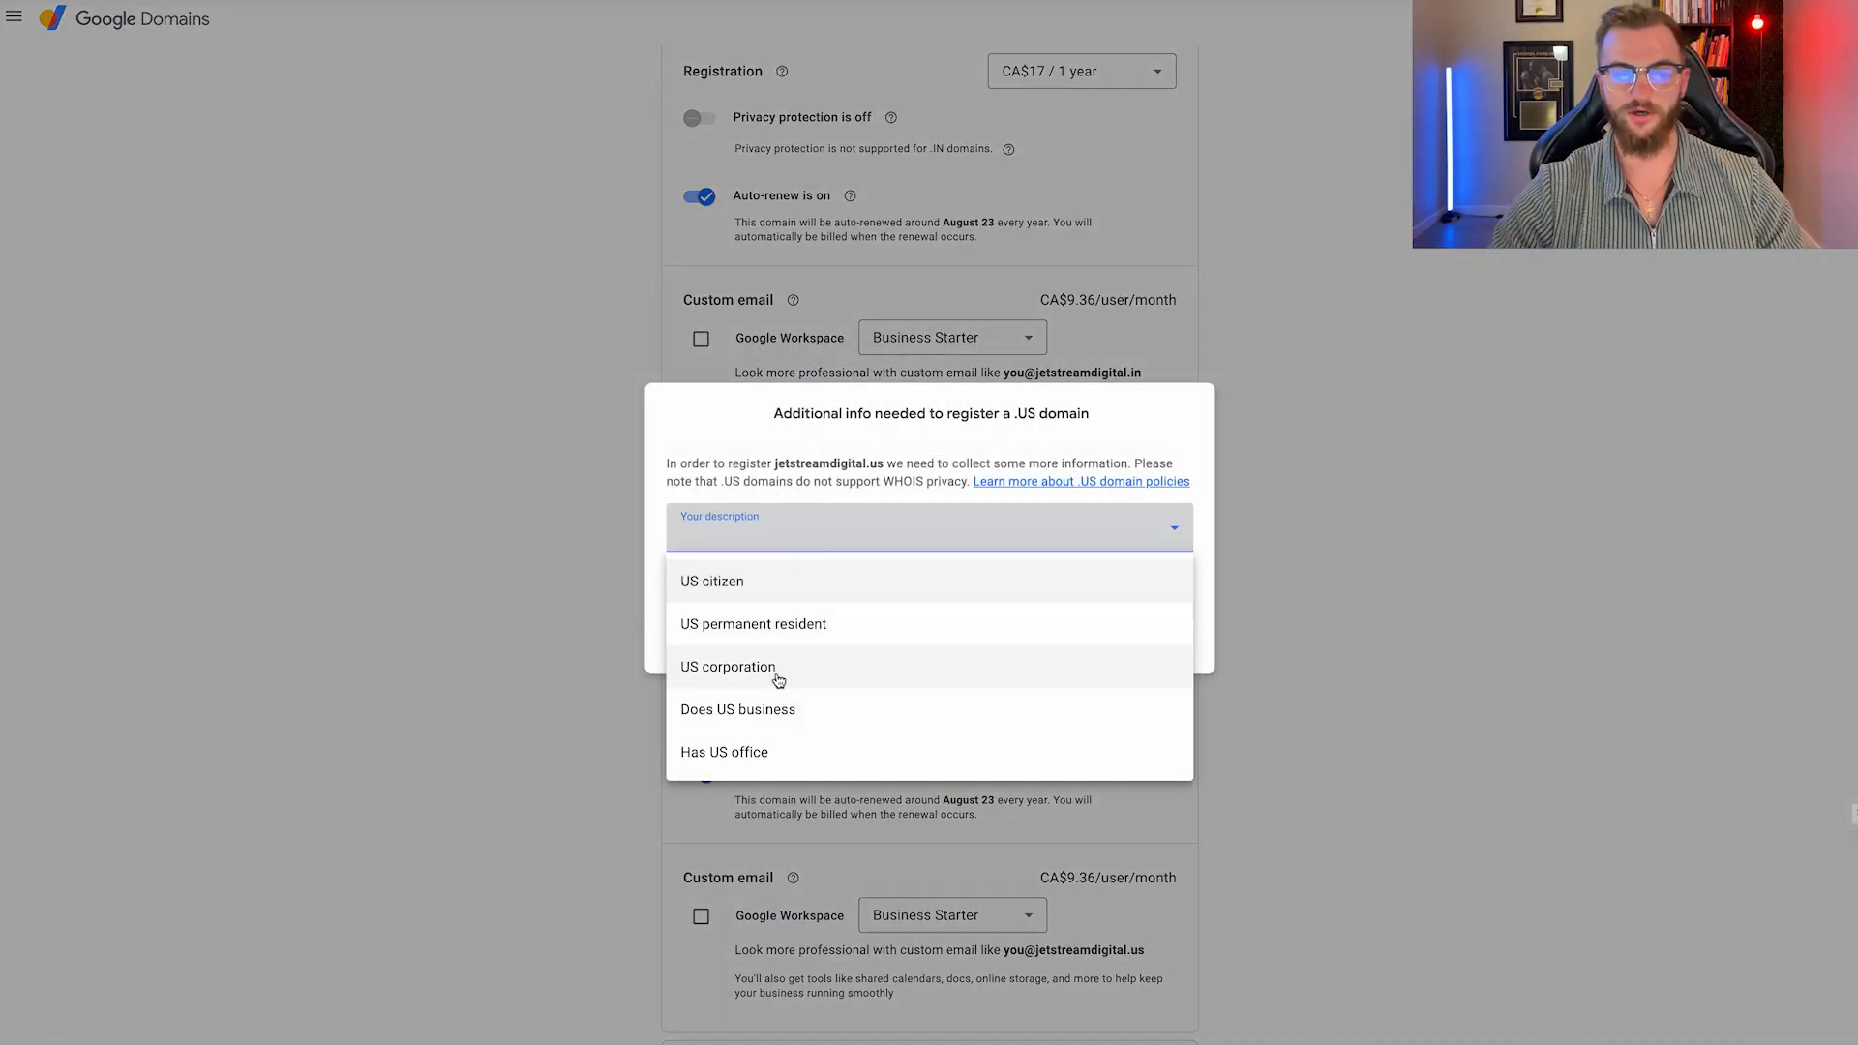
pyautogui.click(788, 721)
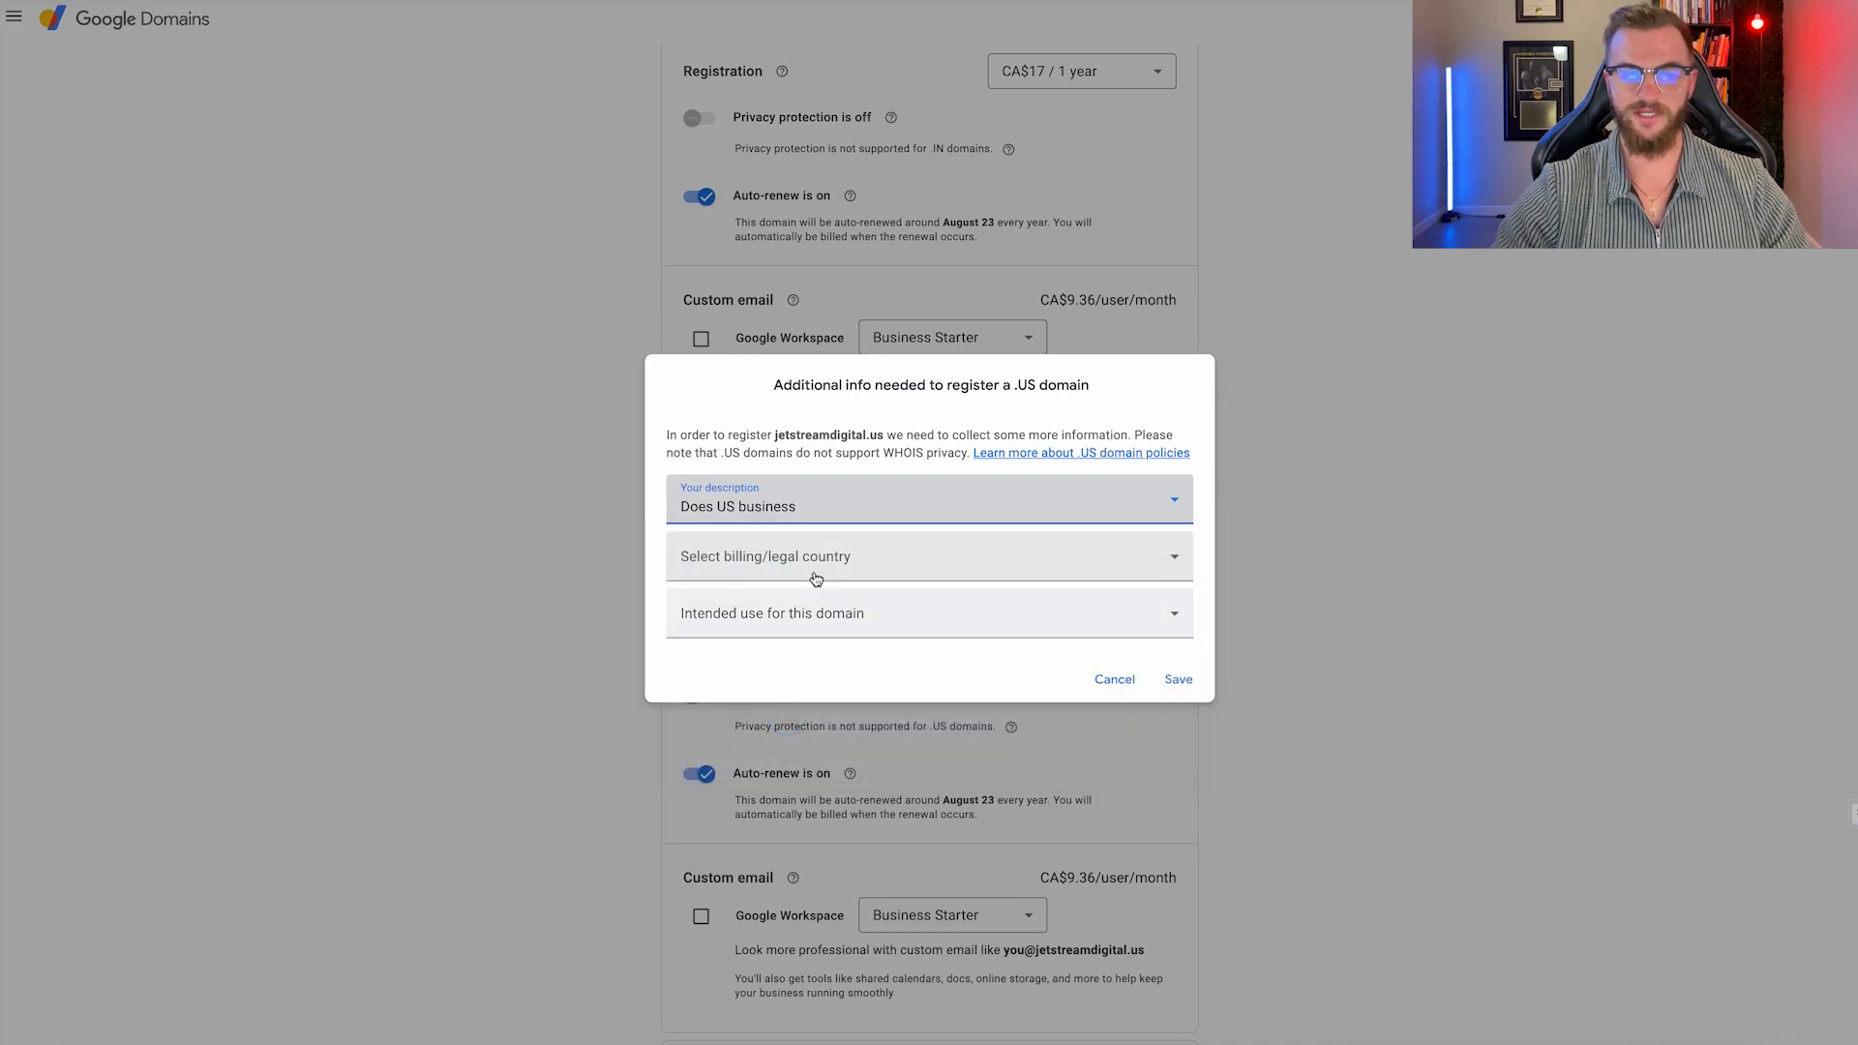
pyautogui.click(813, 567)
pyautogui.scroll(-10, 765, 721)
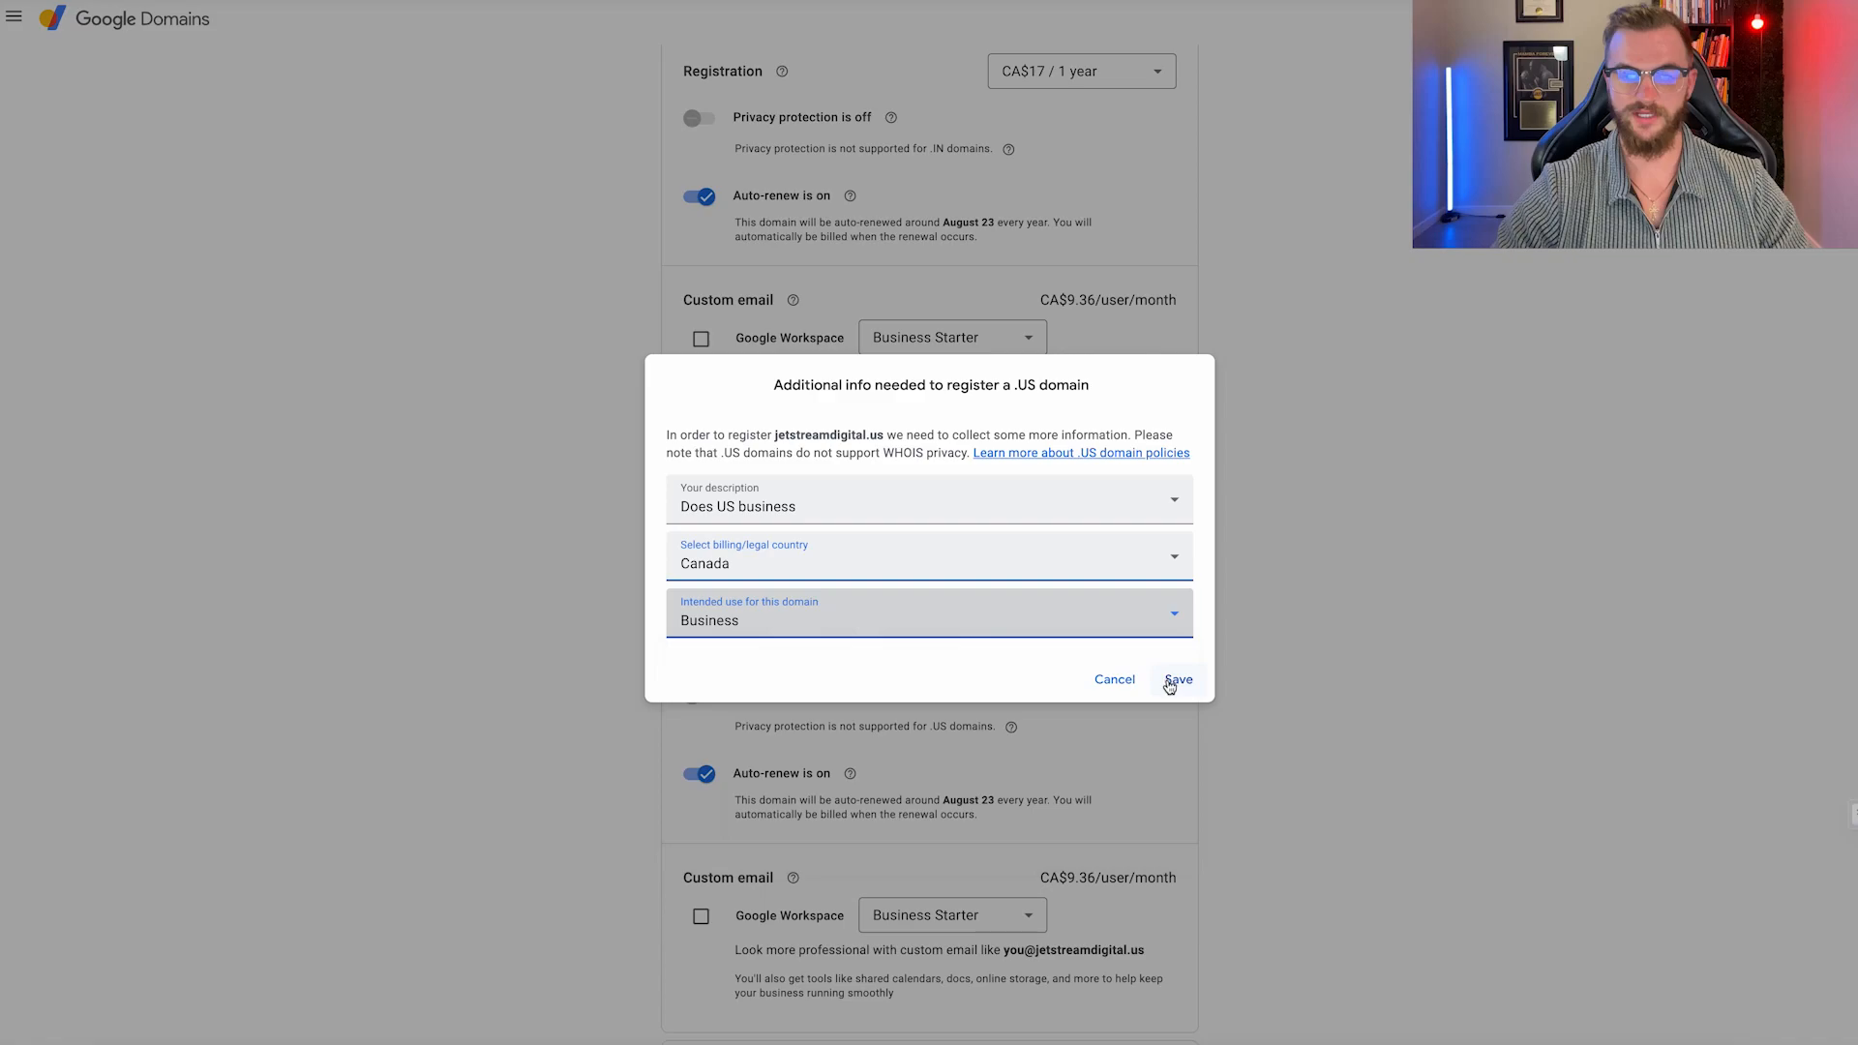
pyautogui.click(1174, 681)
# Check out and pay the CA$62 total for the three domains.
pyautogui.scroll(-5, 959, 492)
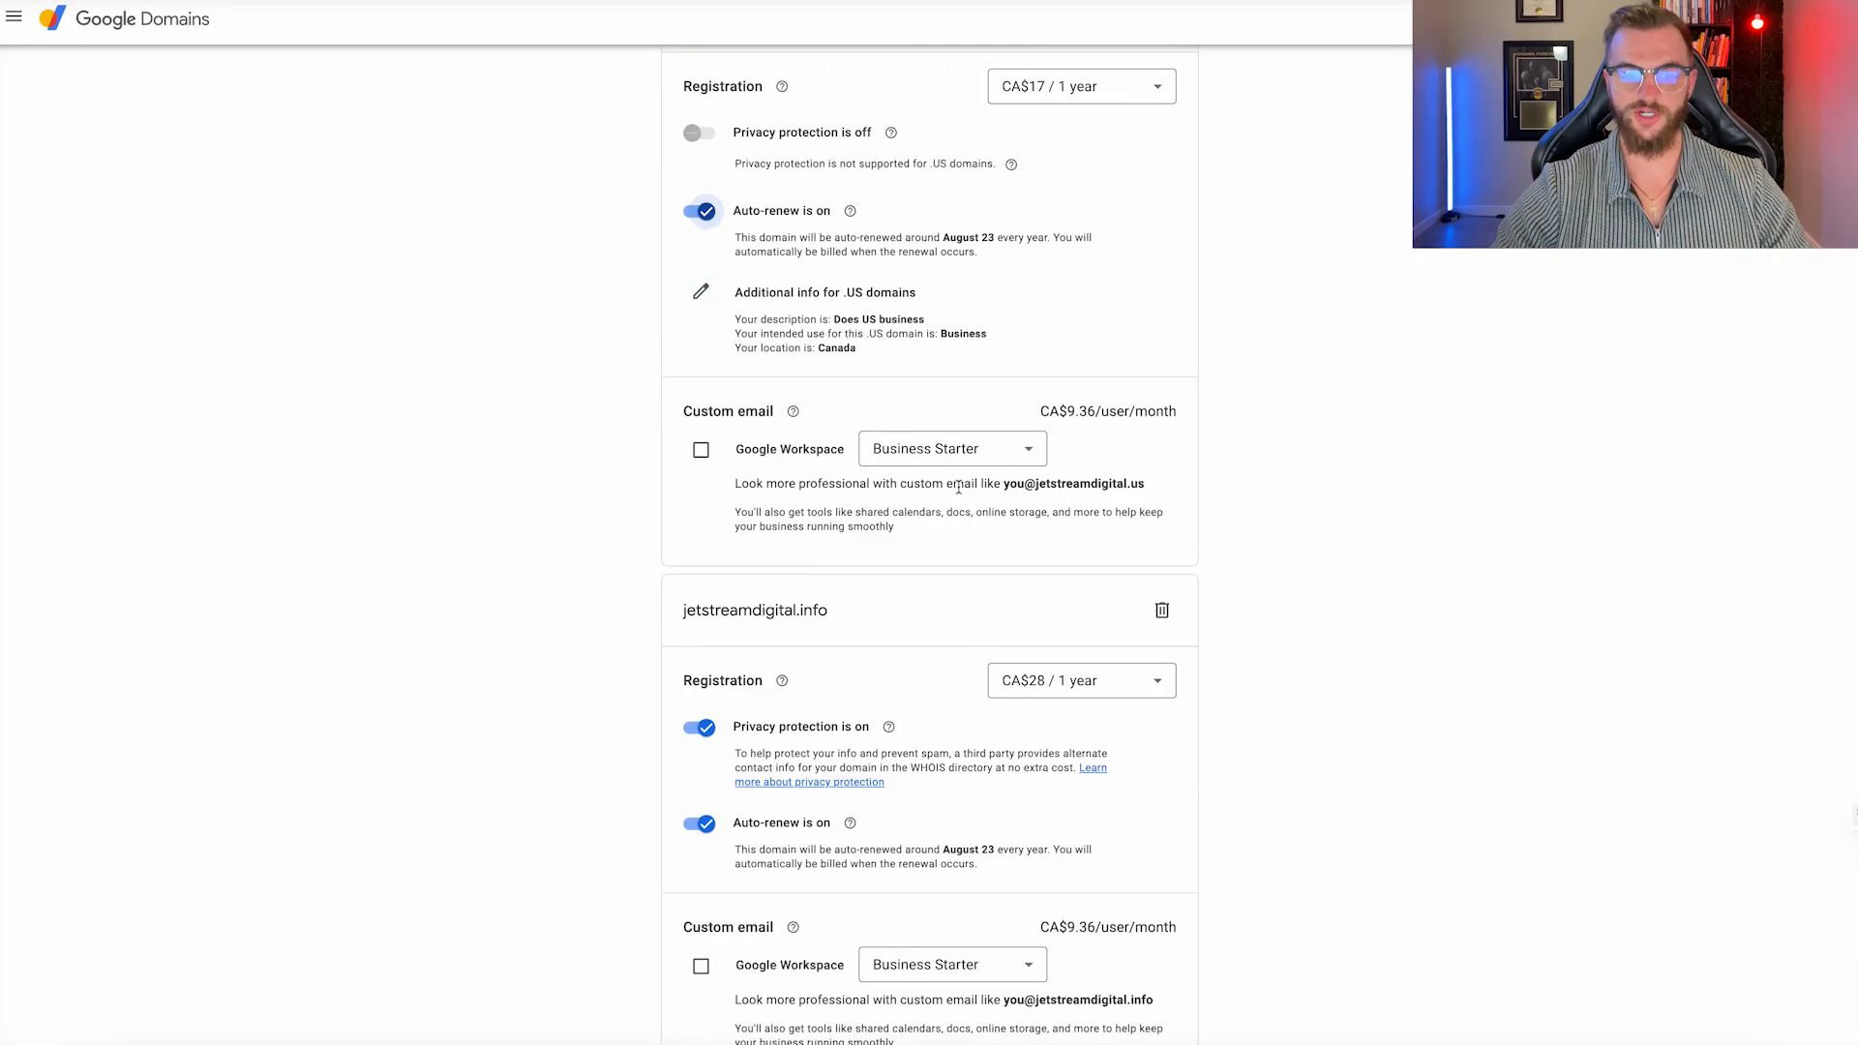
pyautogui.scroll(-3, 960, 489)
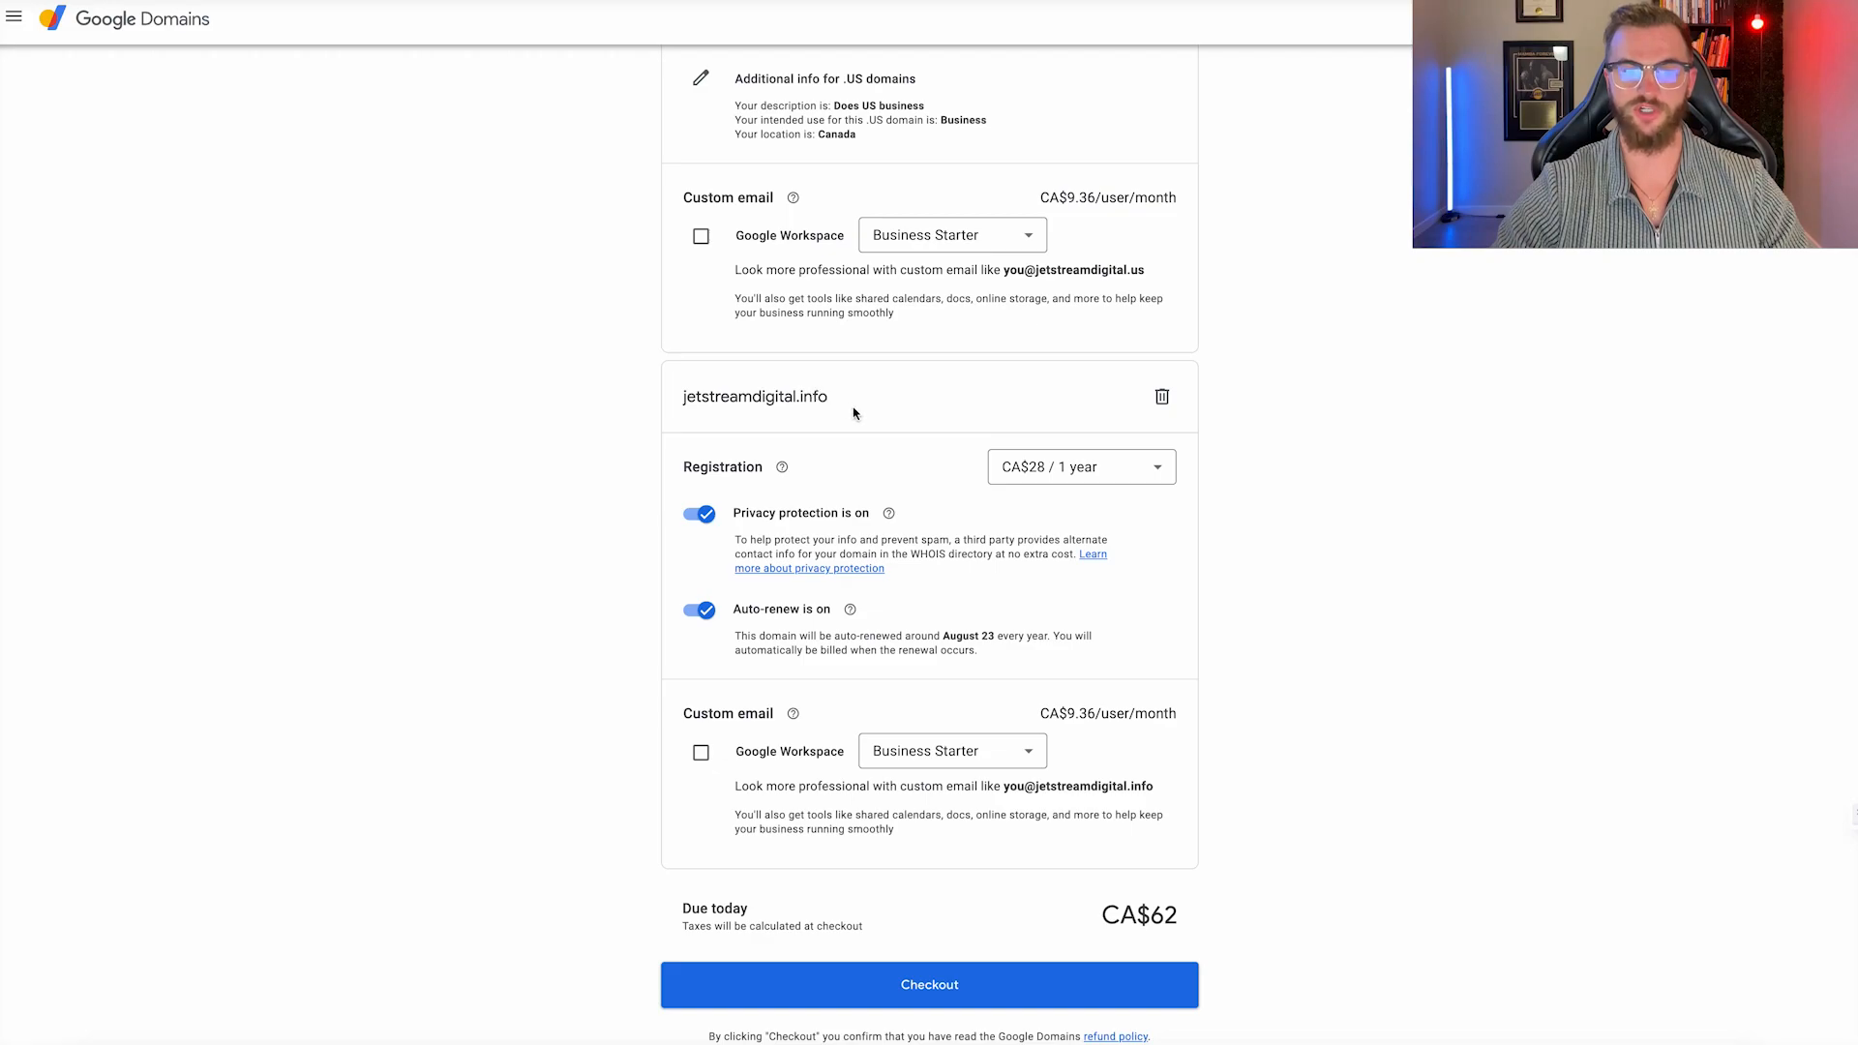
pyautogui.scroll(-1, 948, 745)
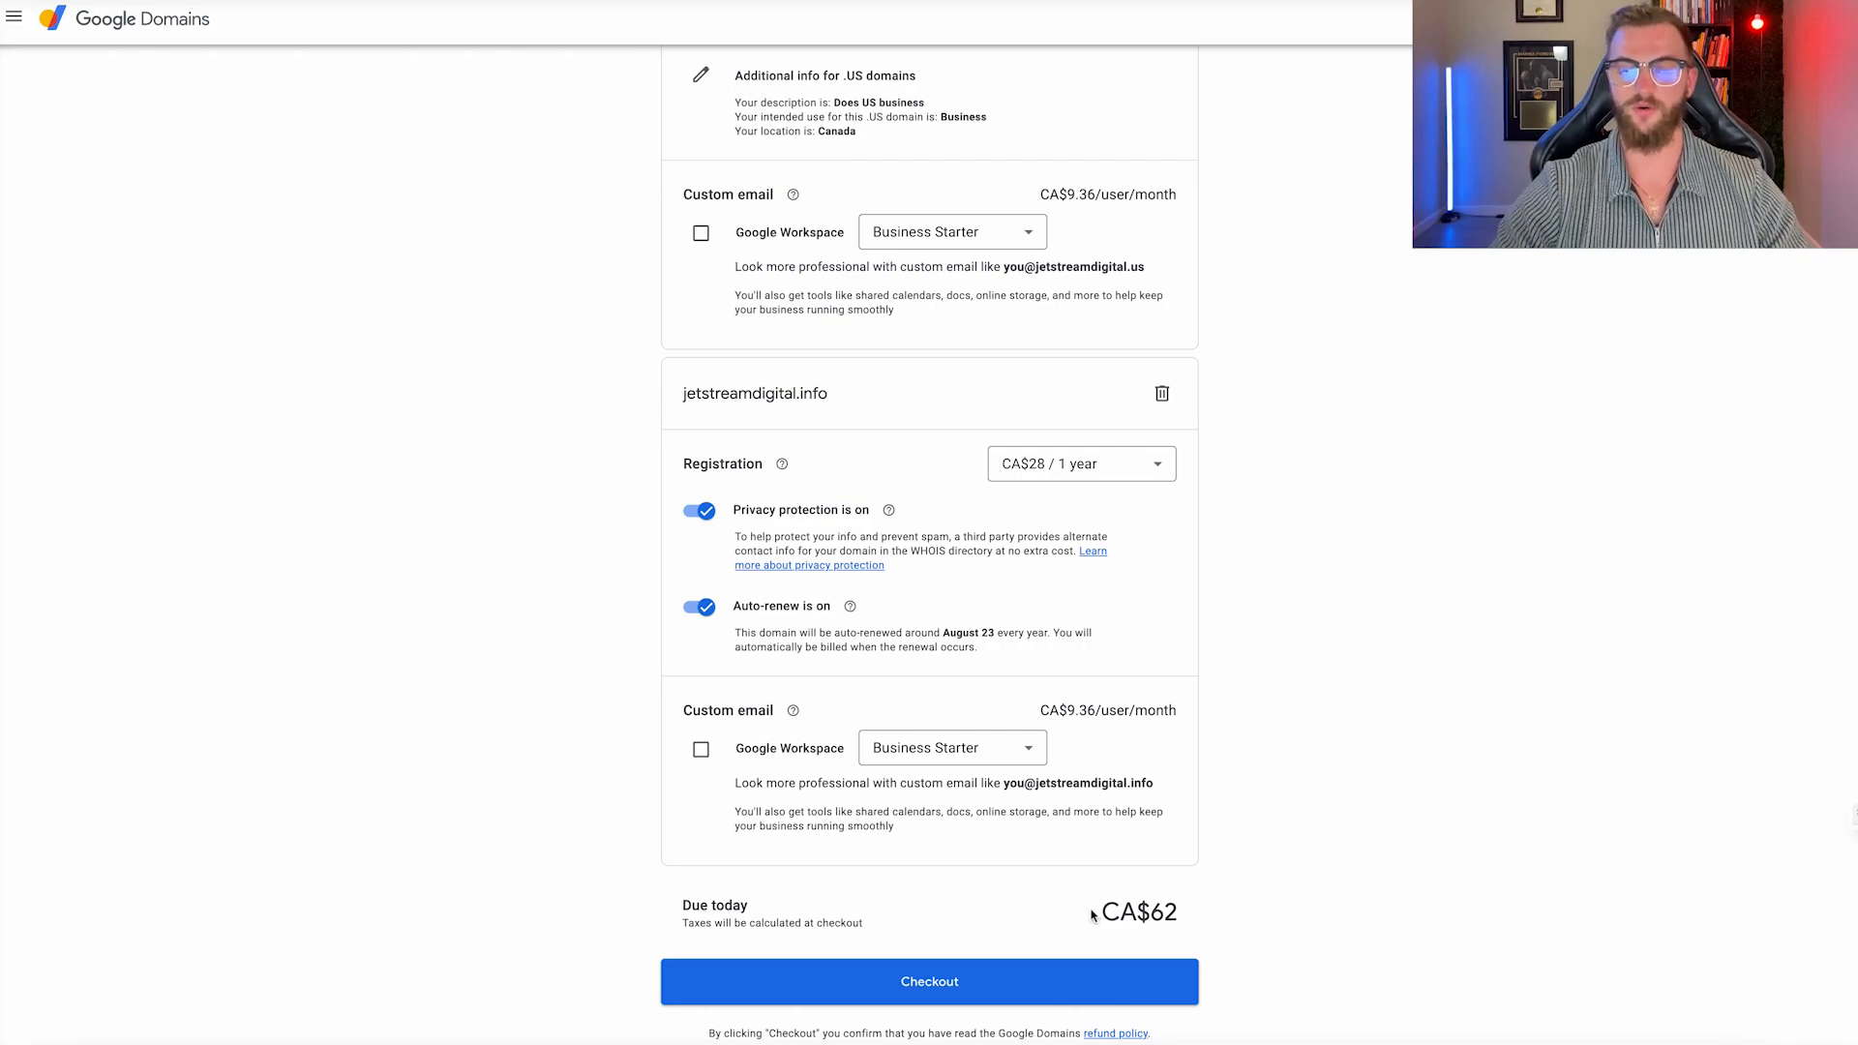
pyautogui.moveTo(1092, 914); pyautogui.dragTo(1207, 916)
pyautogui.click(997, 970)
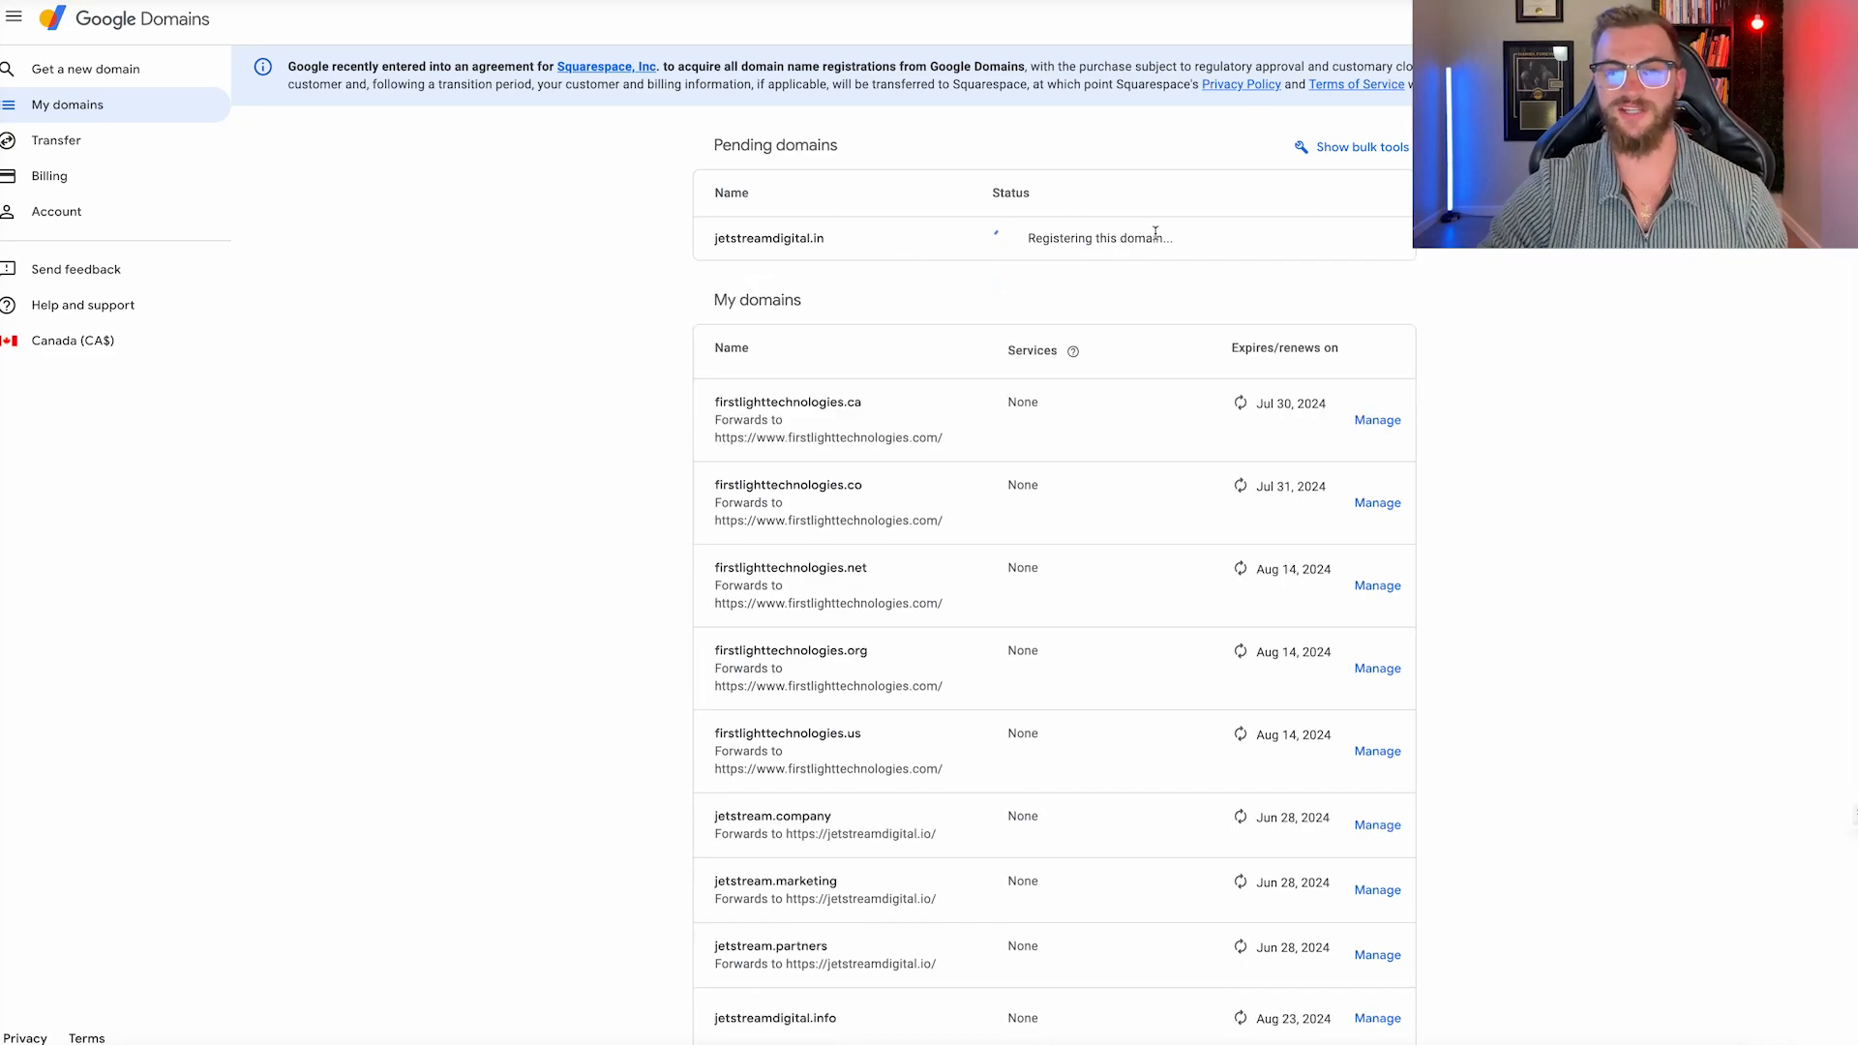
# Confirm the jetstreamdigital domains appear under My domains and copy jetstreamdigital.in for the Admin console.
pyautogui.moveTo(1173, 238); pyautogui.dragTo(1038, 235)
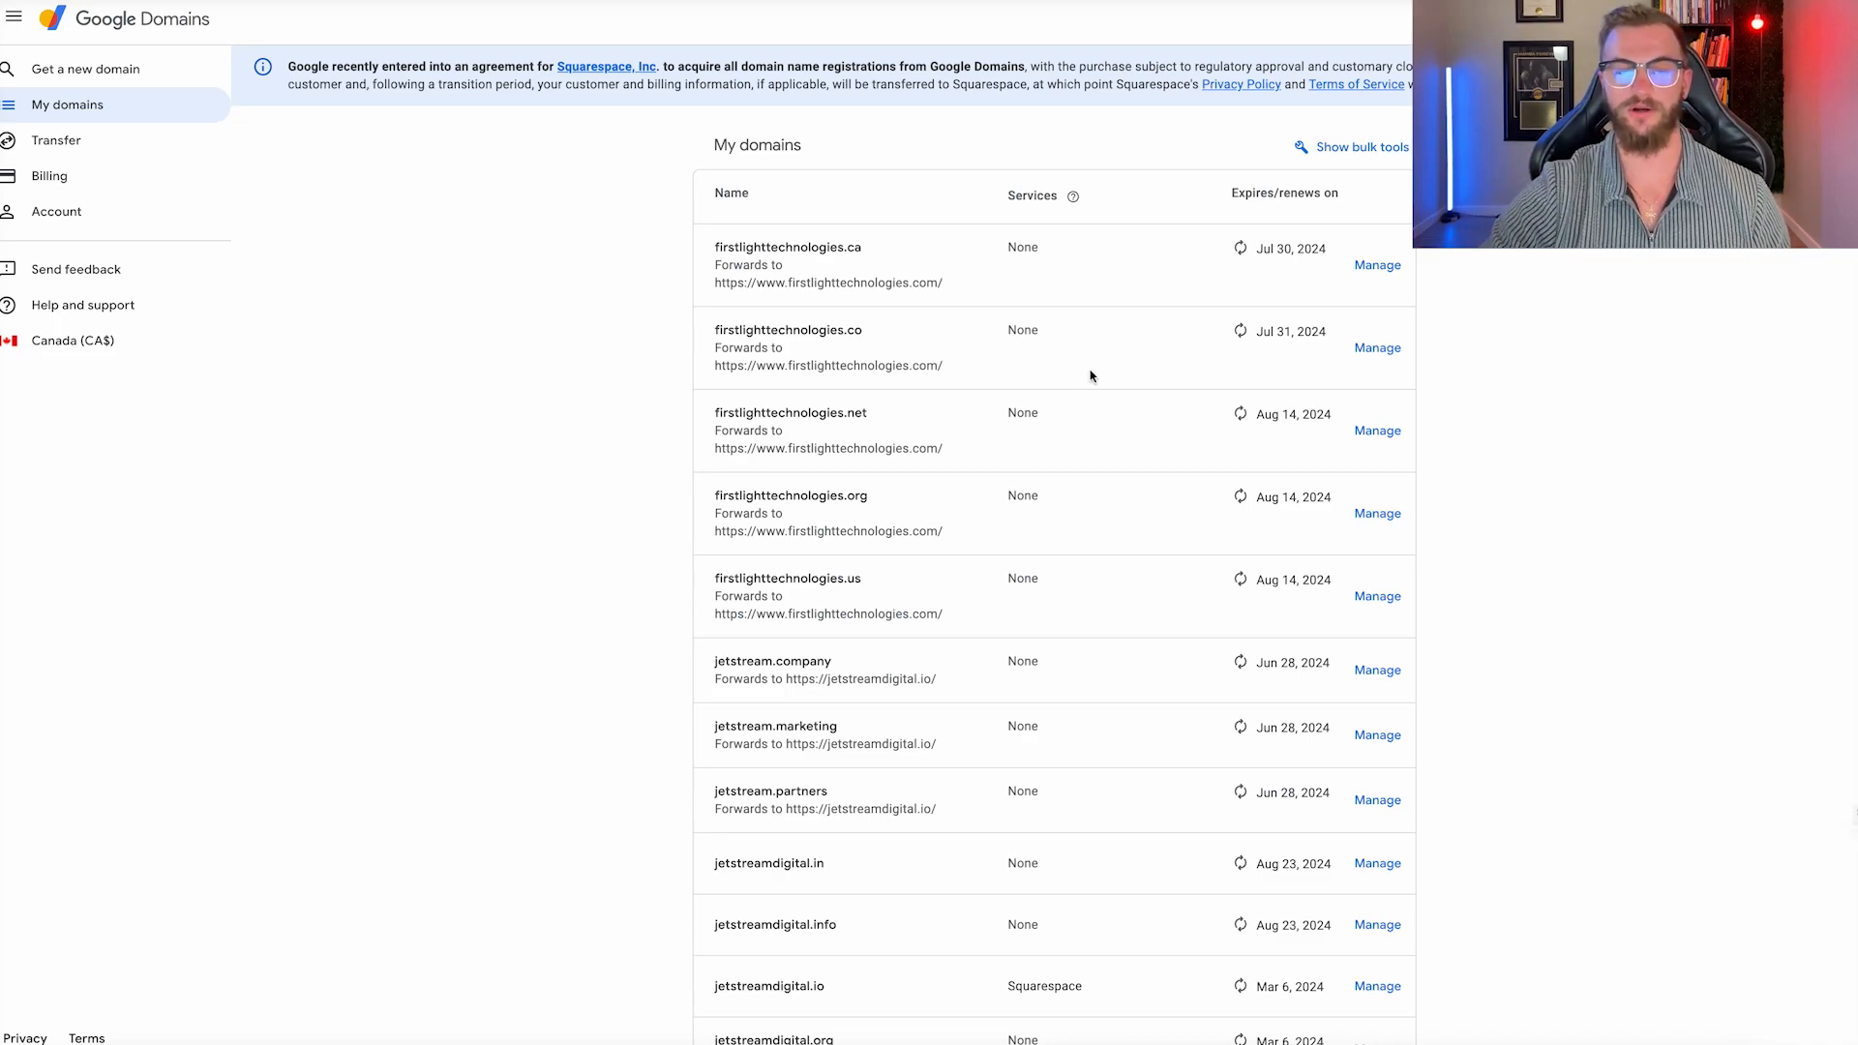
pyautogui.scroll(-3, 1090, 375)
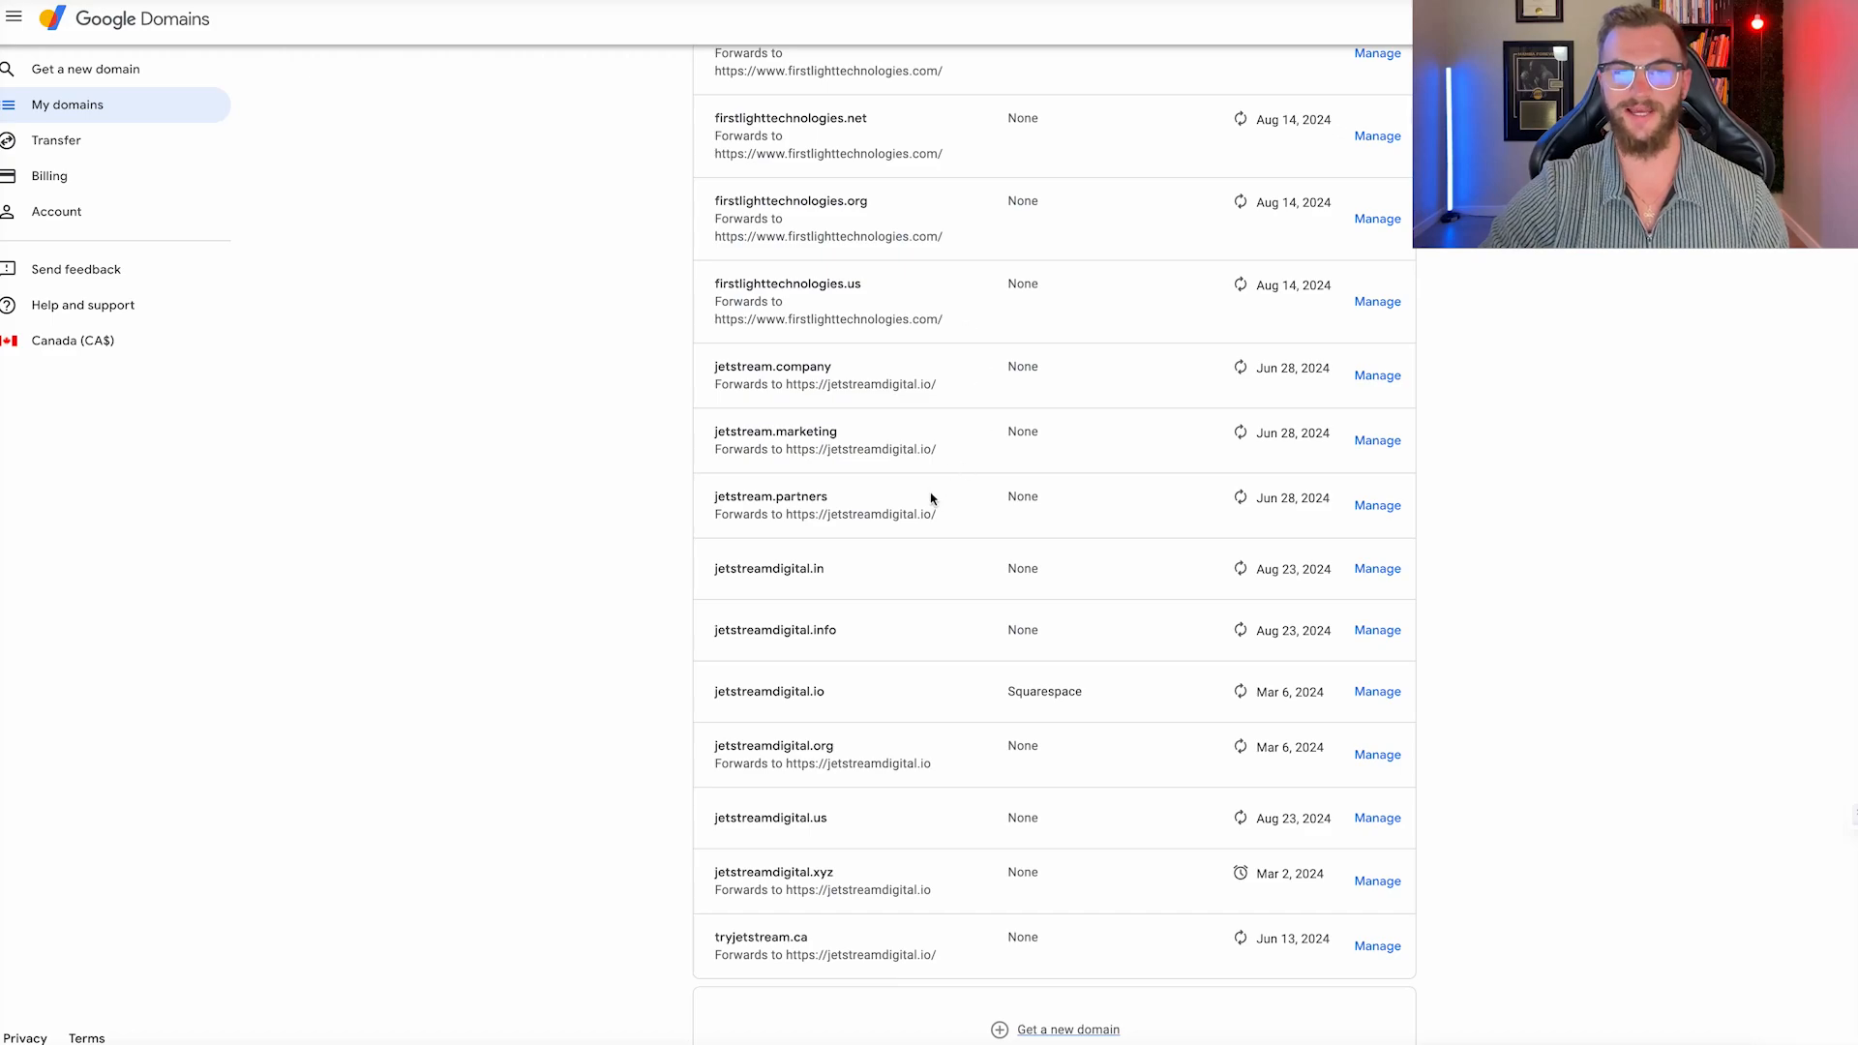
pyautogui.scroll(-1, 931, 496)
pyautogui.moveTo(952, 432); pyautogui.dragTo(709, 411)
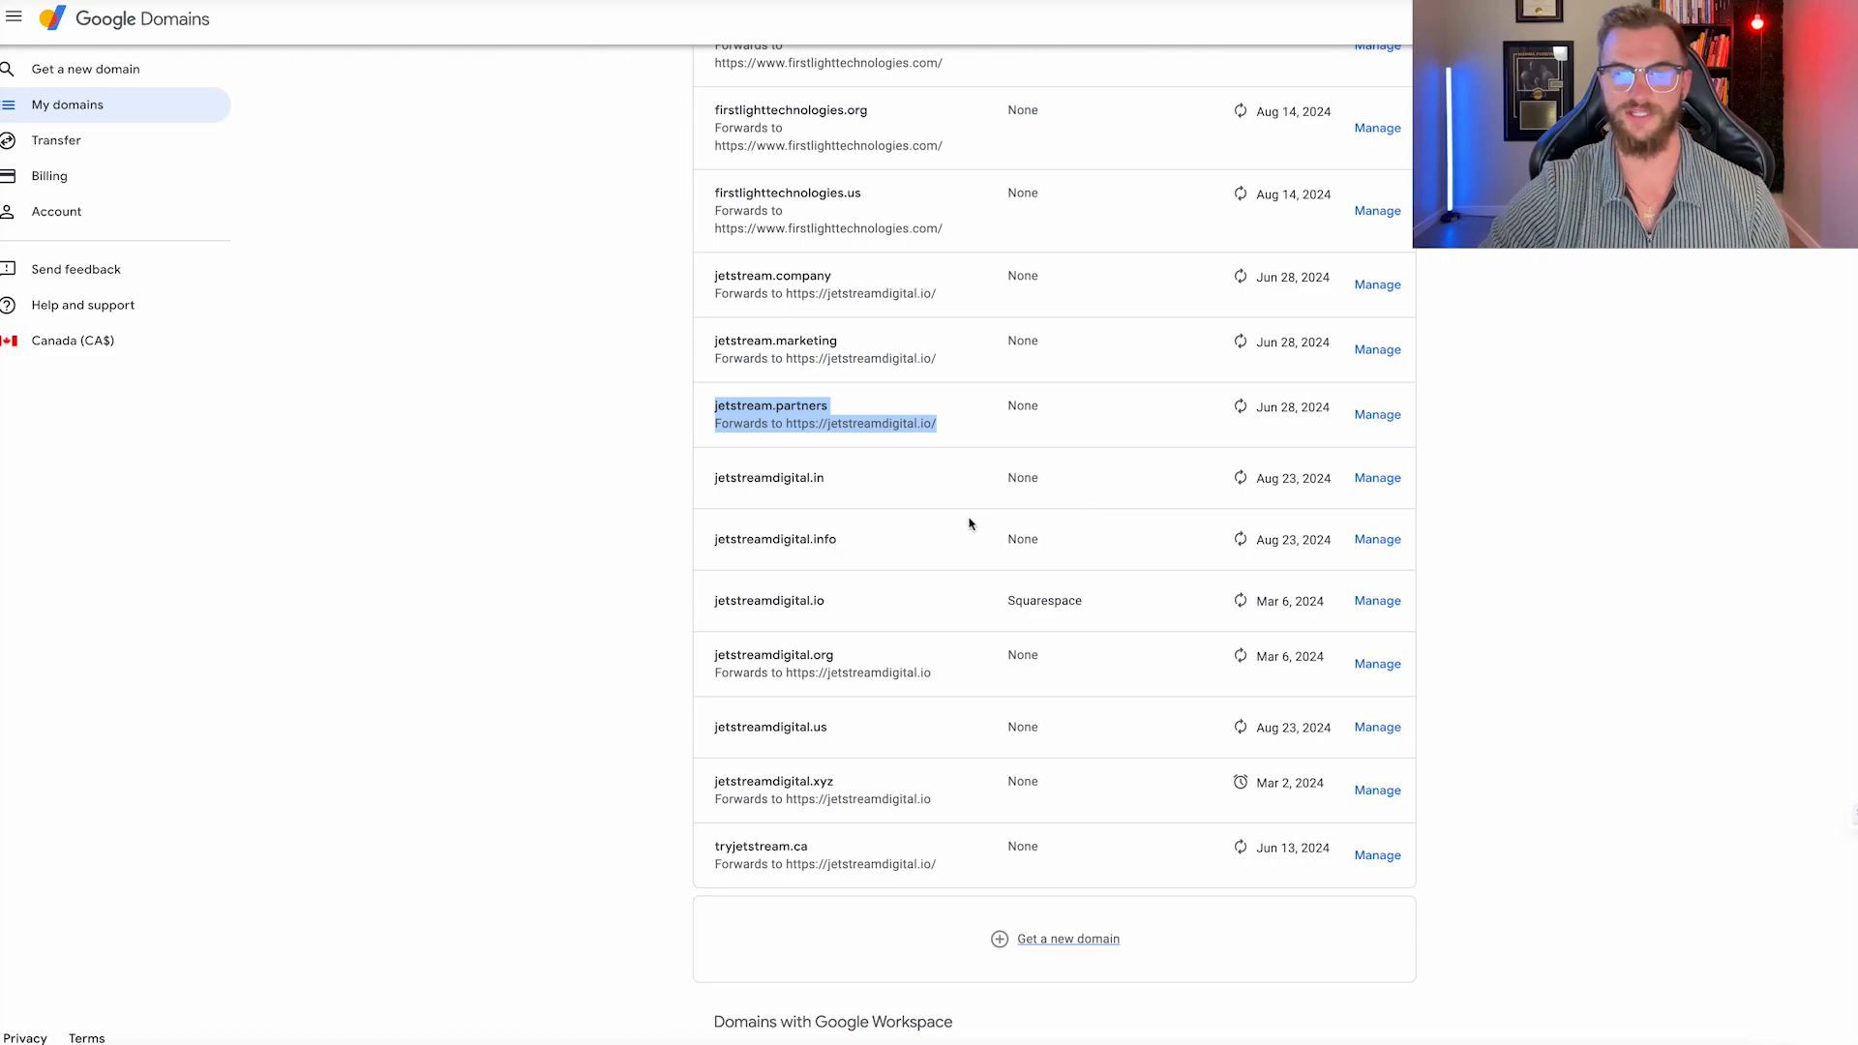
pyautogui.click(937, 432)
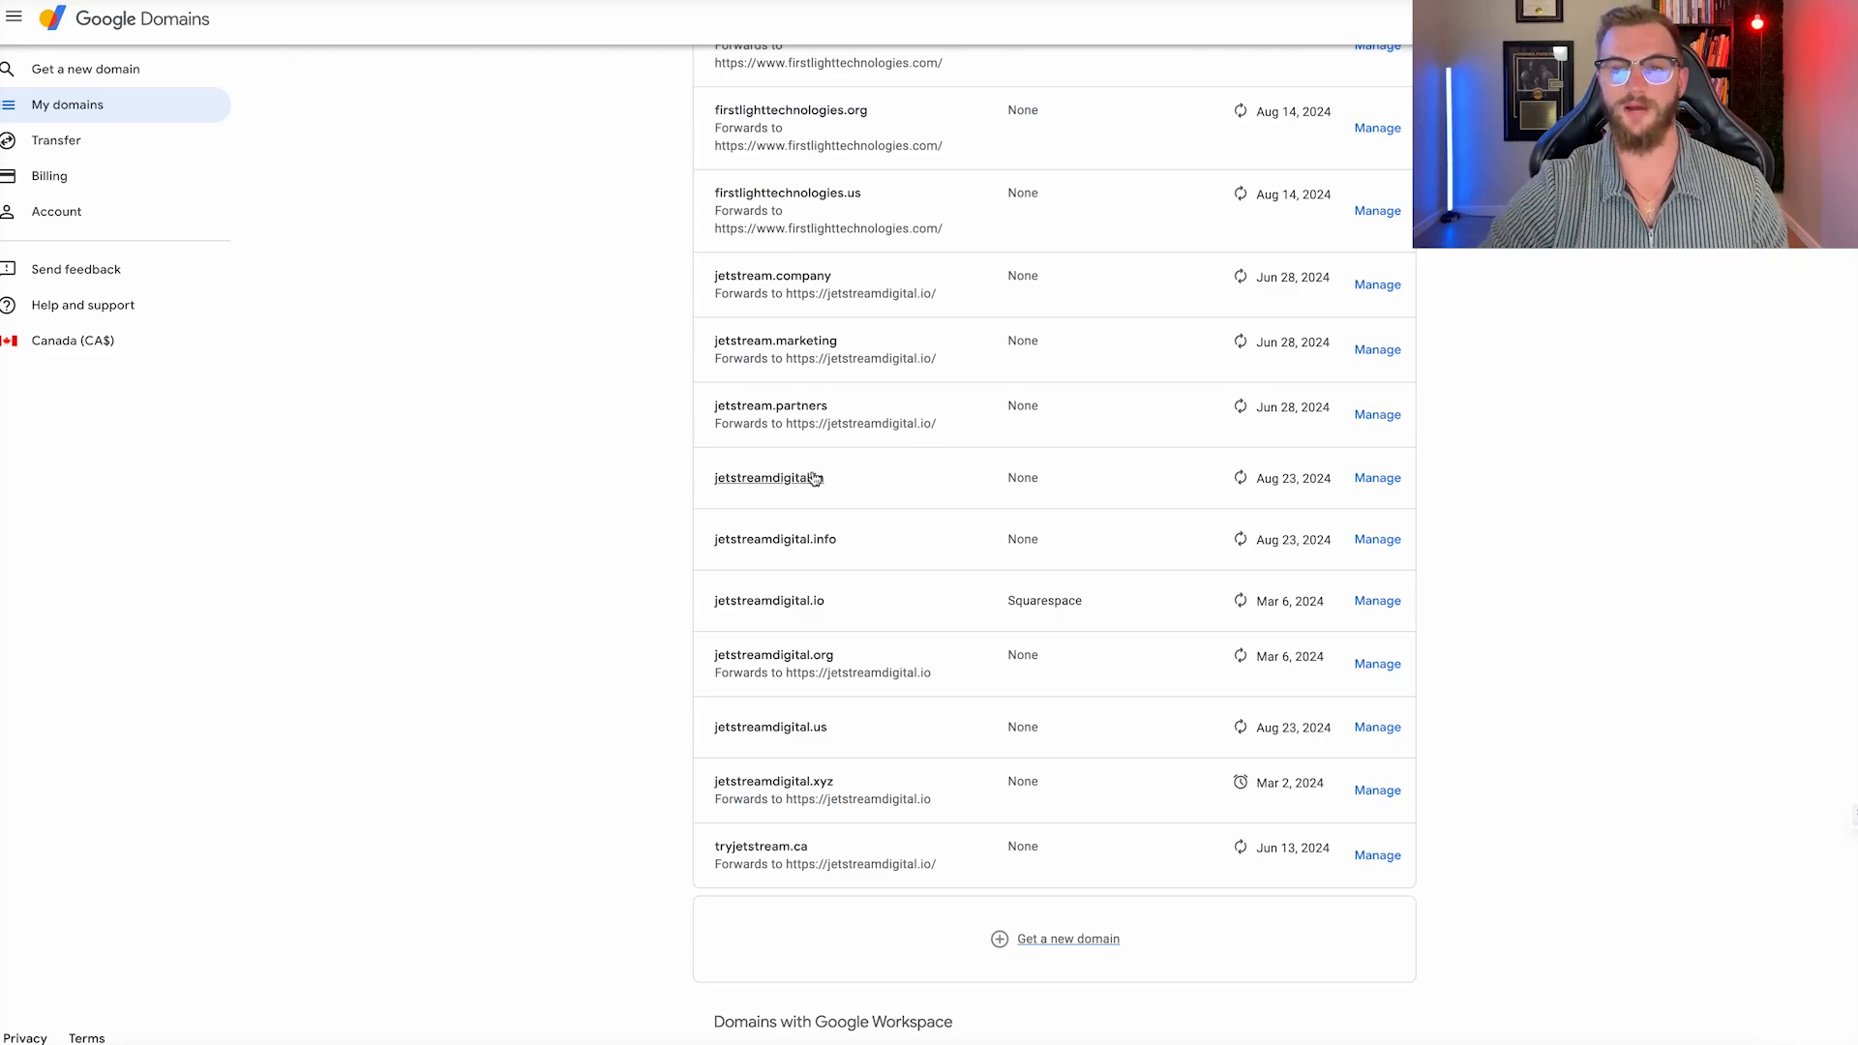
pyautogui.moveTo(851, 480); pyautogui.dragTo(718, 479)
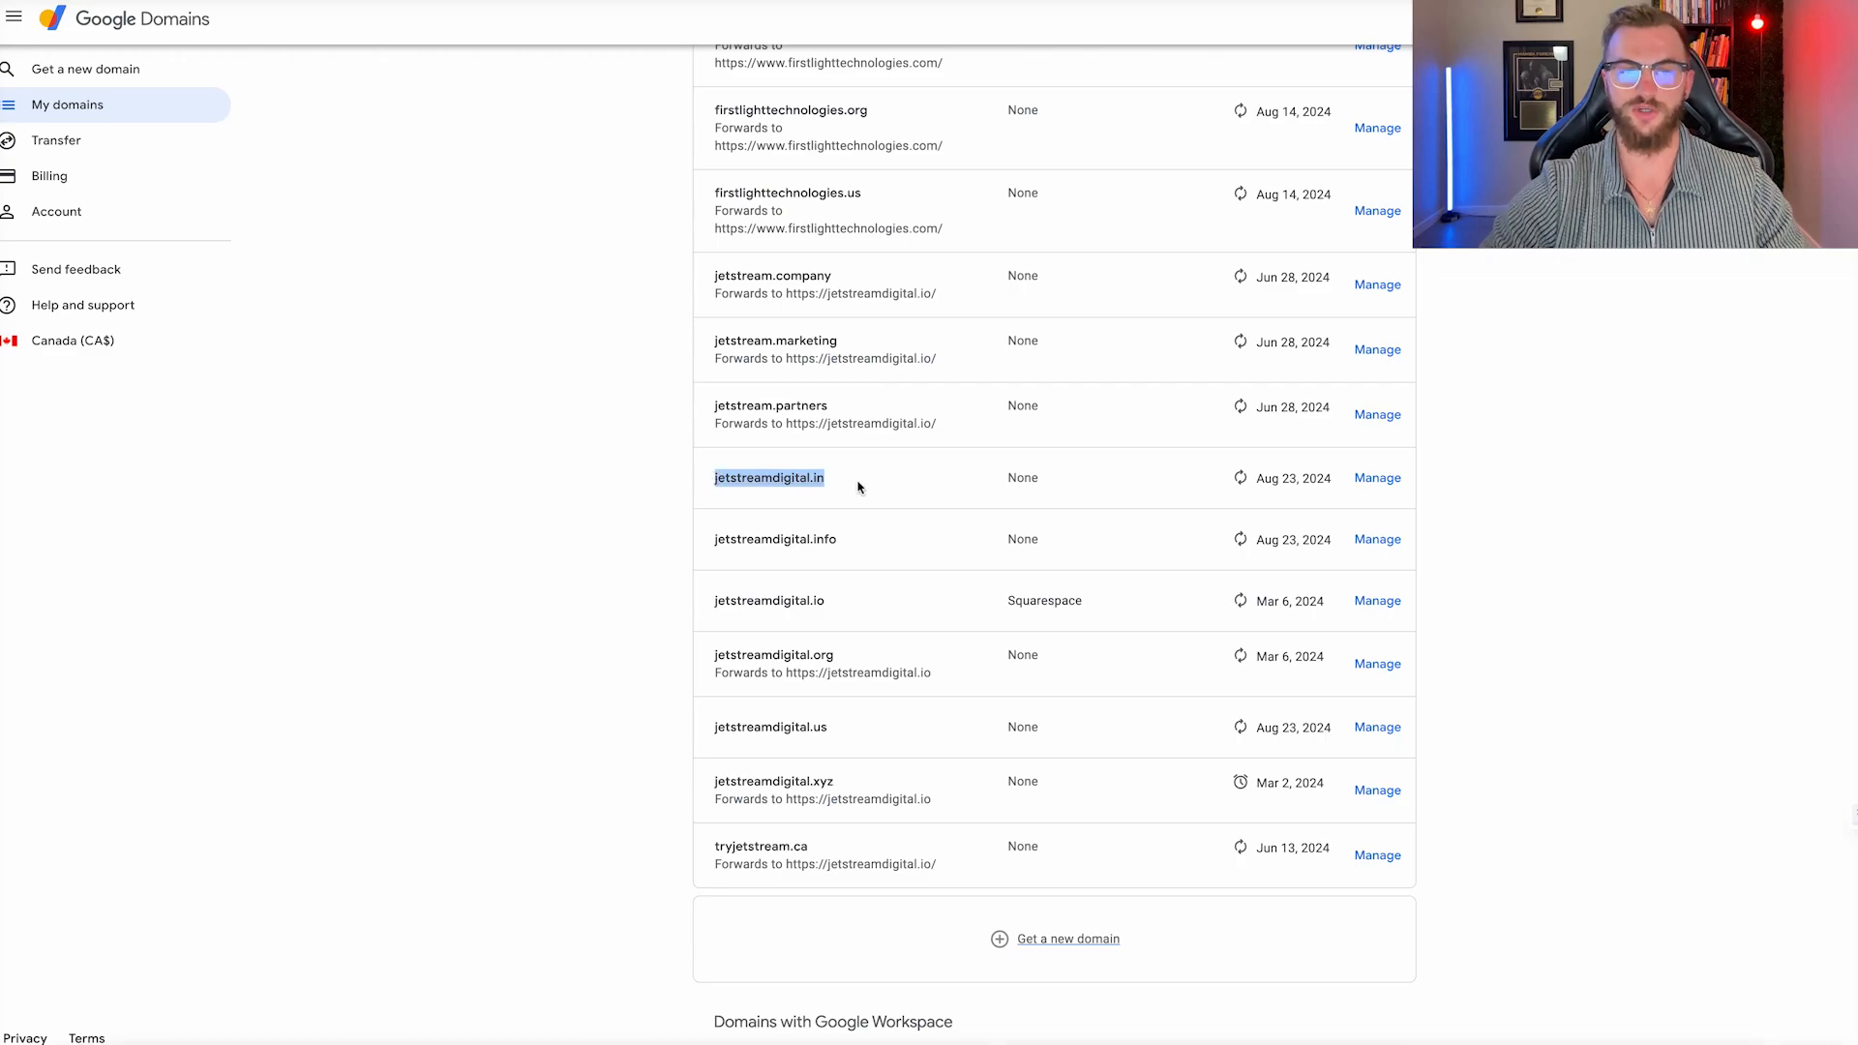
pyautogui.hotkey('ctrl', 'Tab')
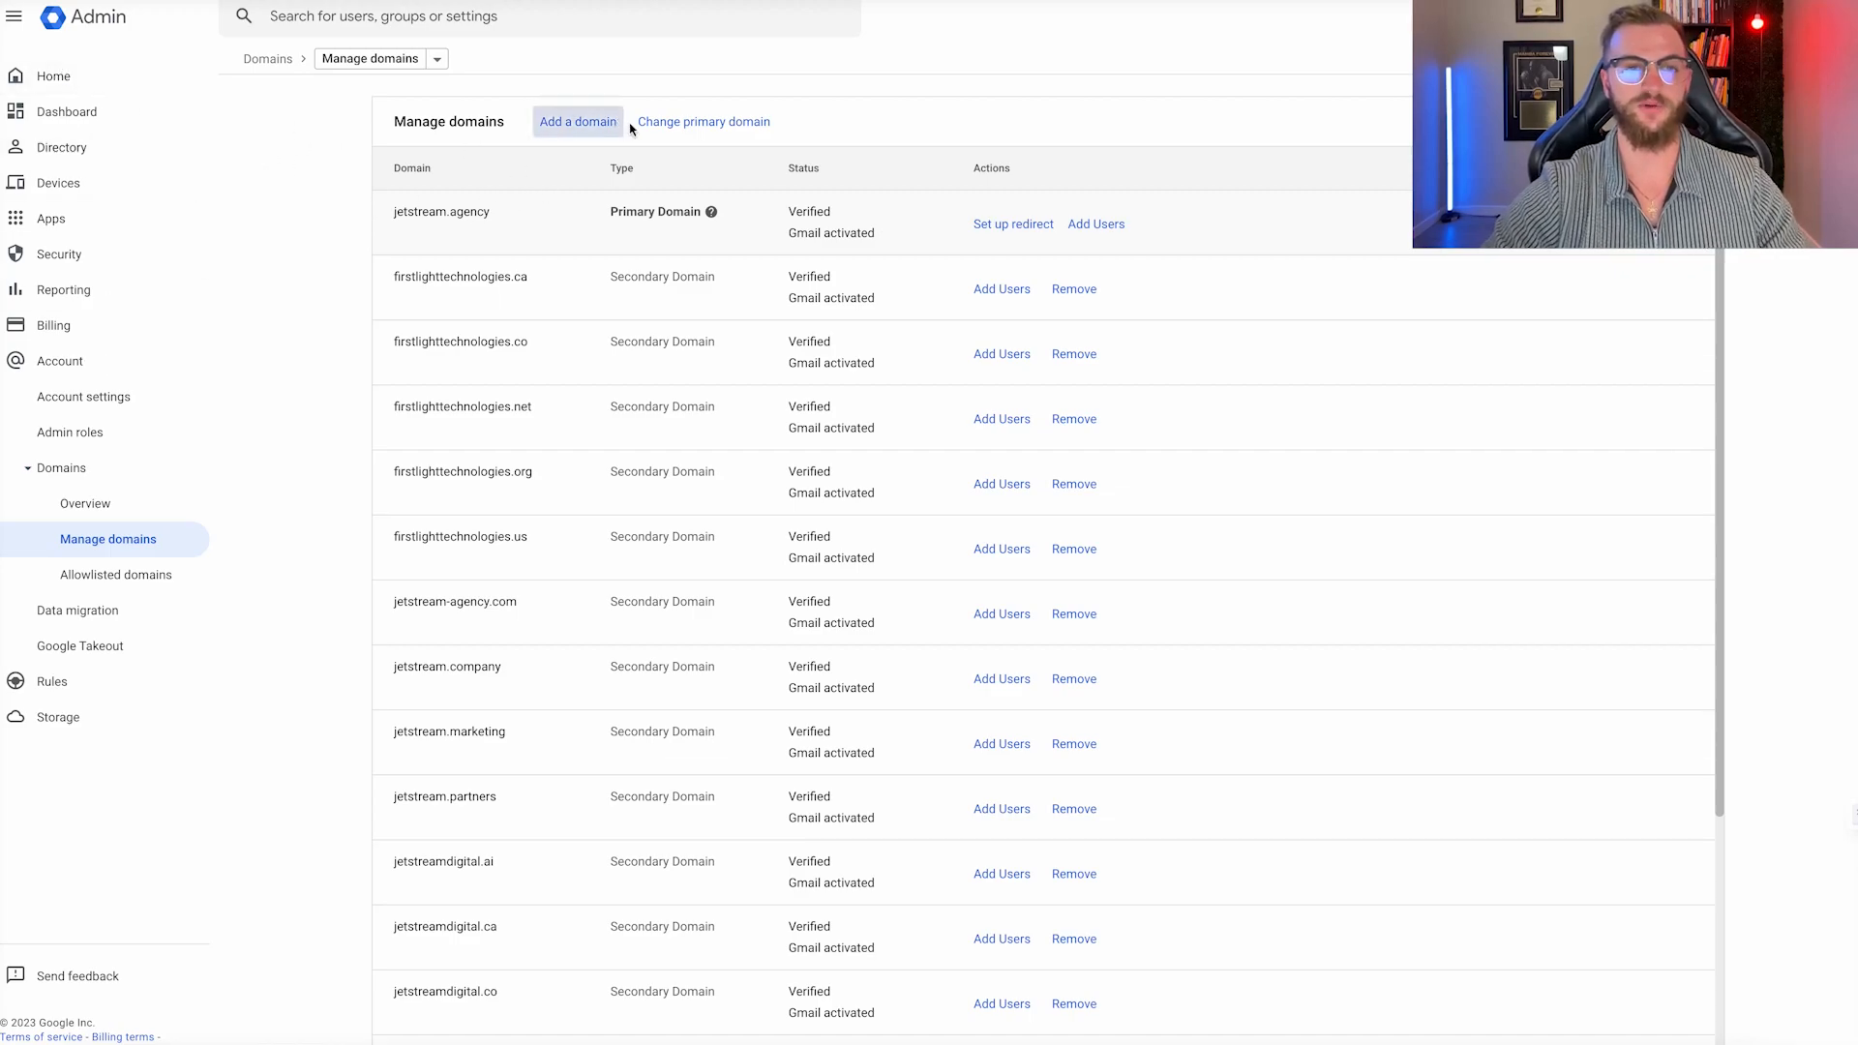
pyautogui.click(579, 122)
pyautogui.click(551, 160)
pyautogui.write('www.')
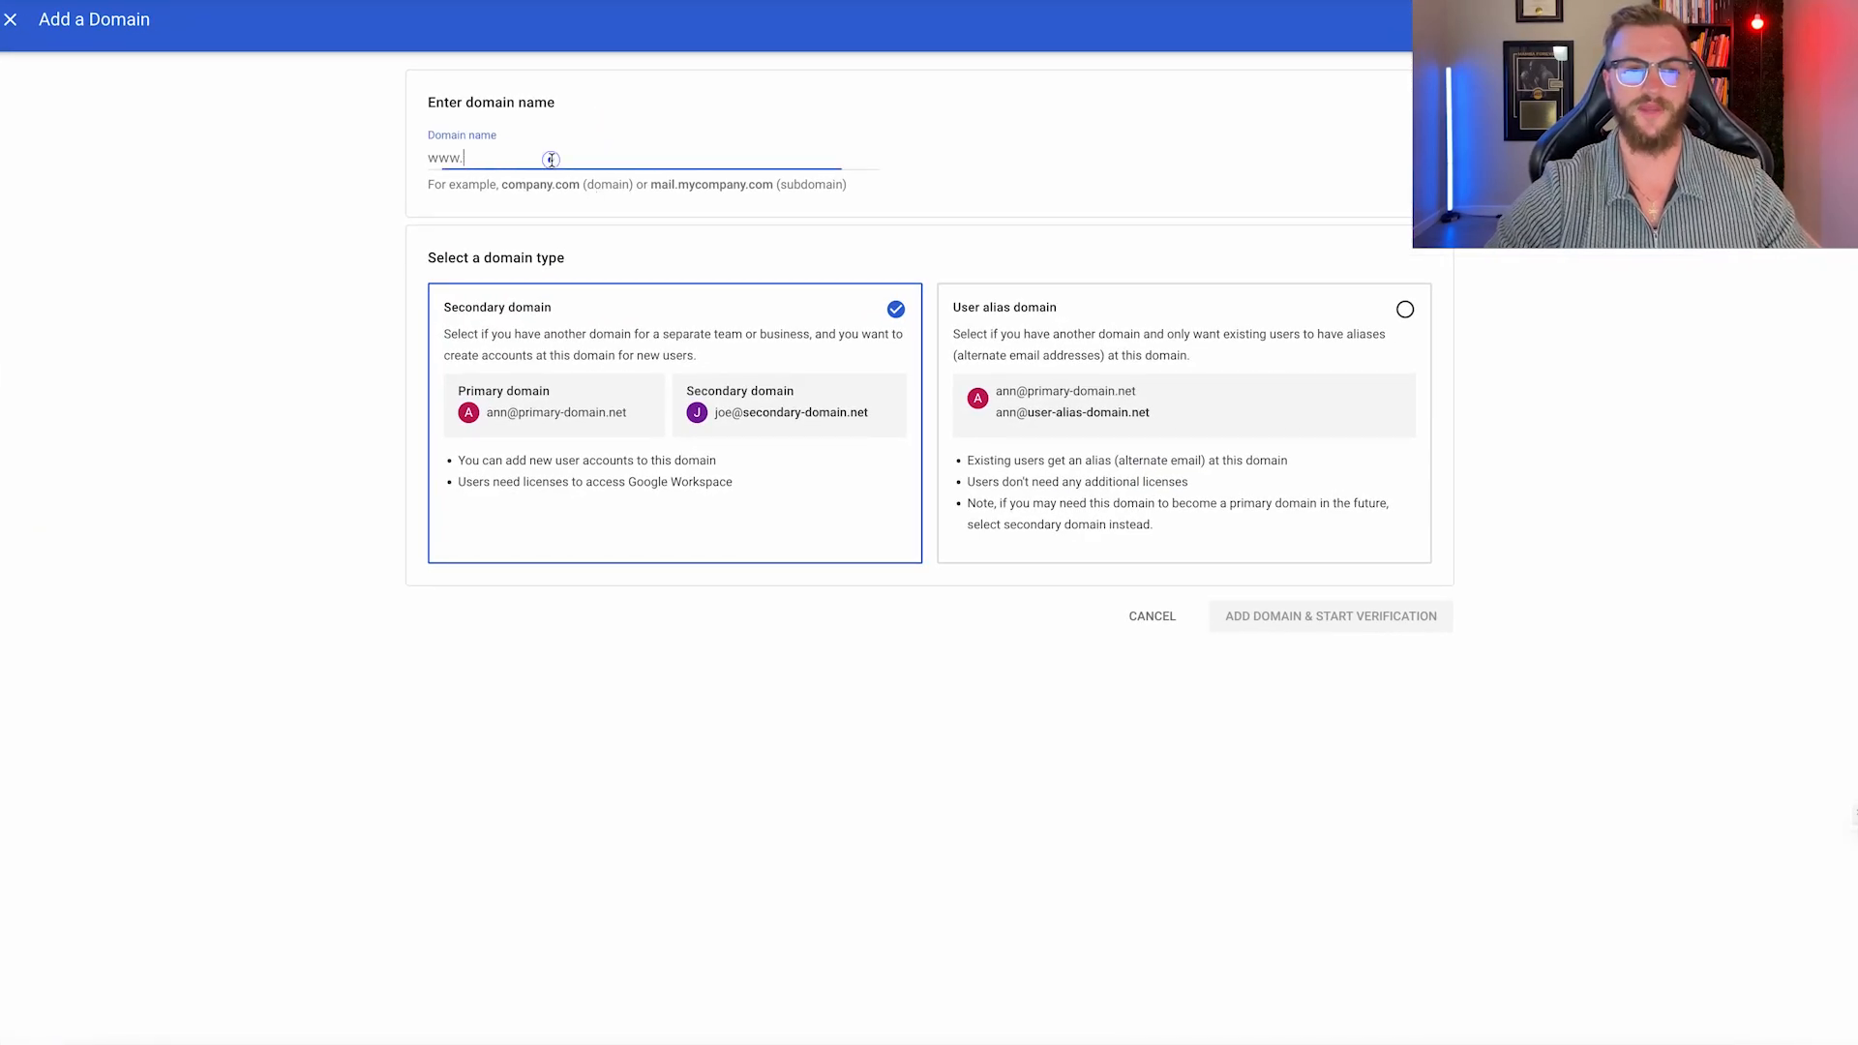
pyautogui.write('jetstreamdigital.in')
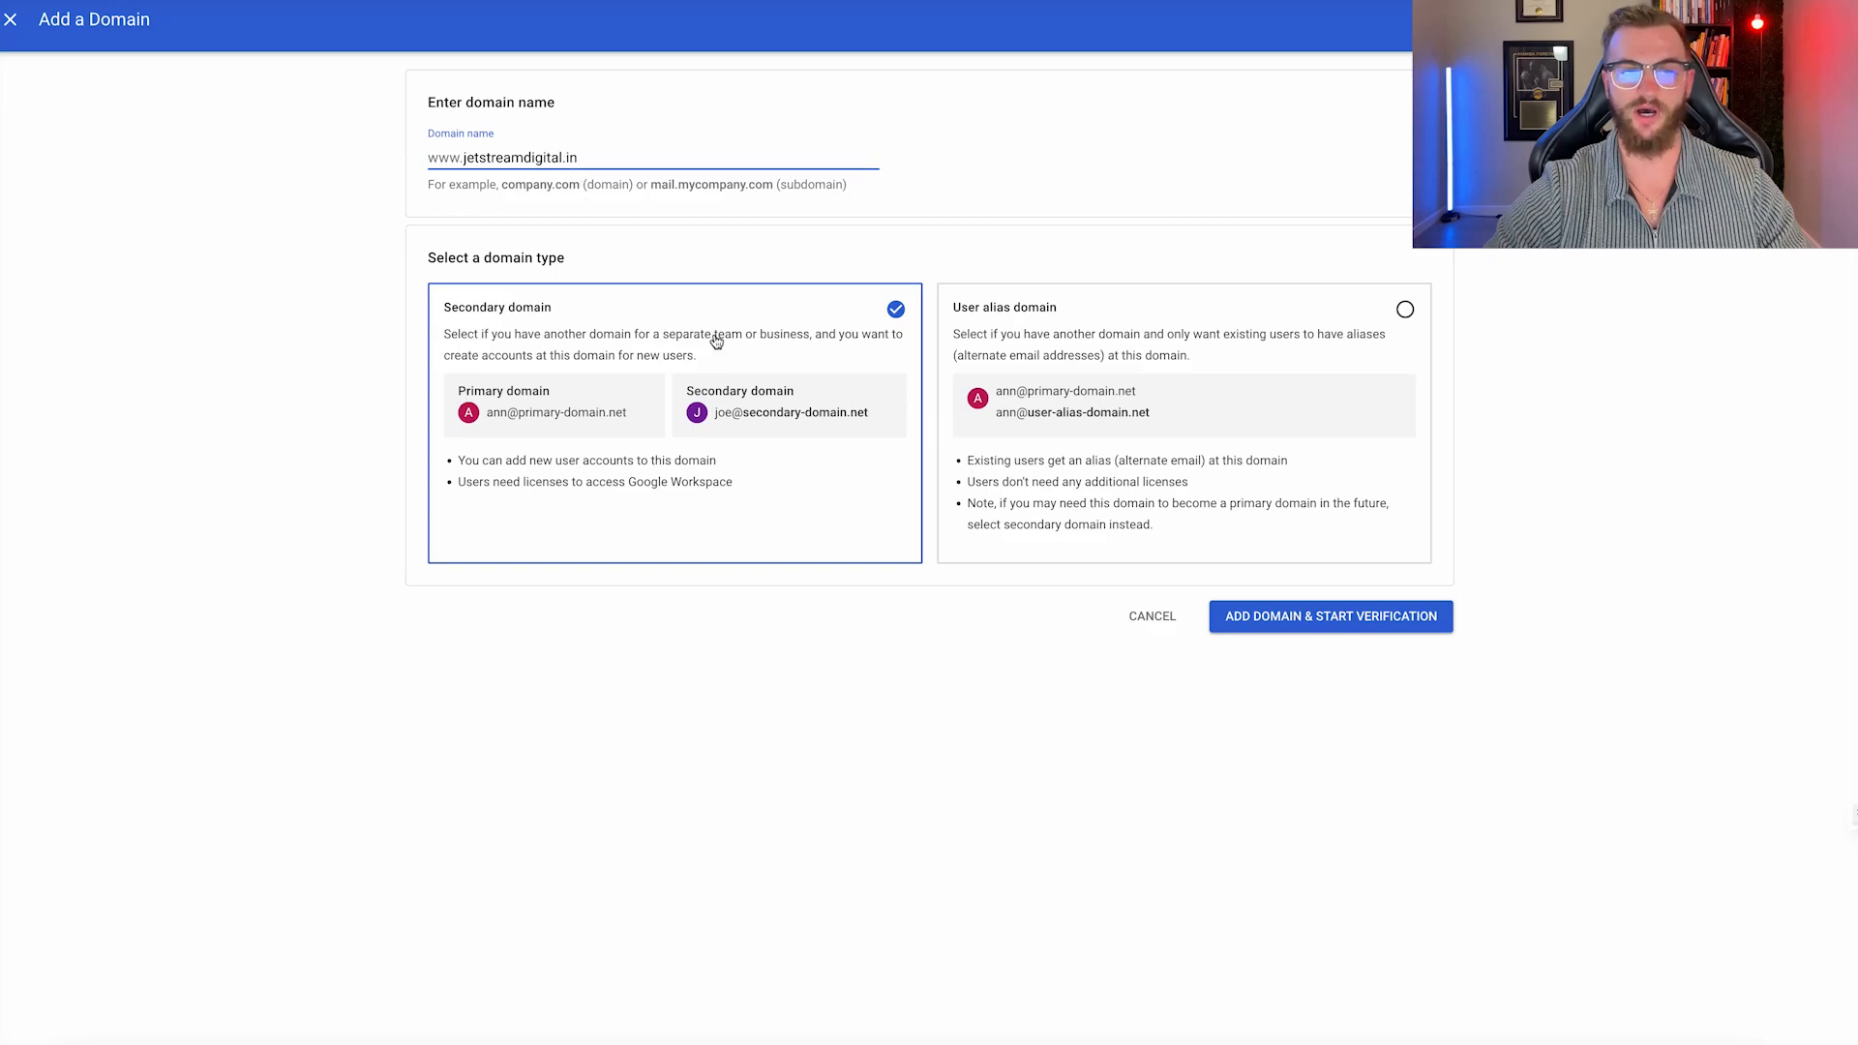
pyautogui.click(1305, 620)
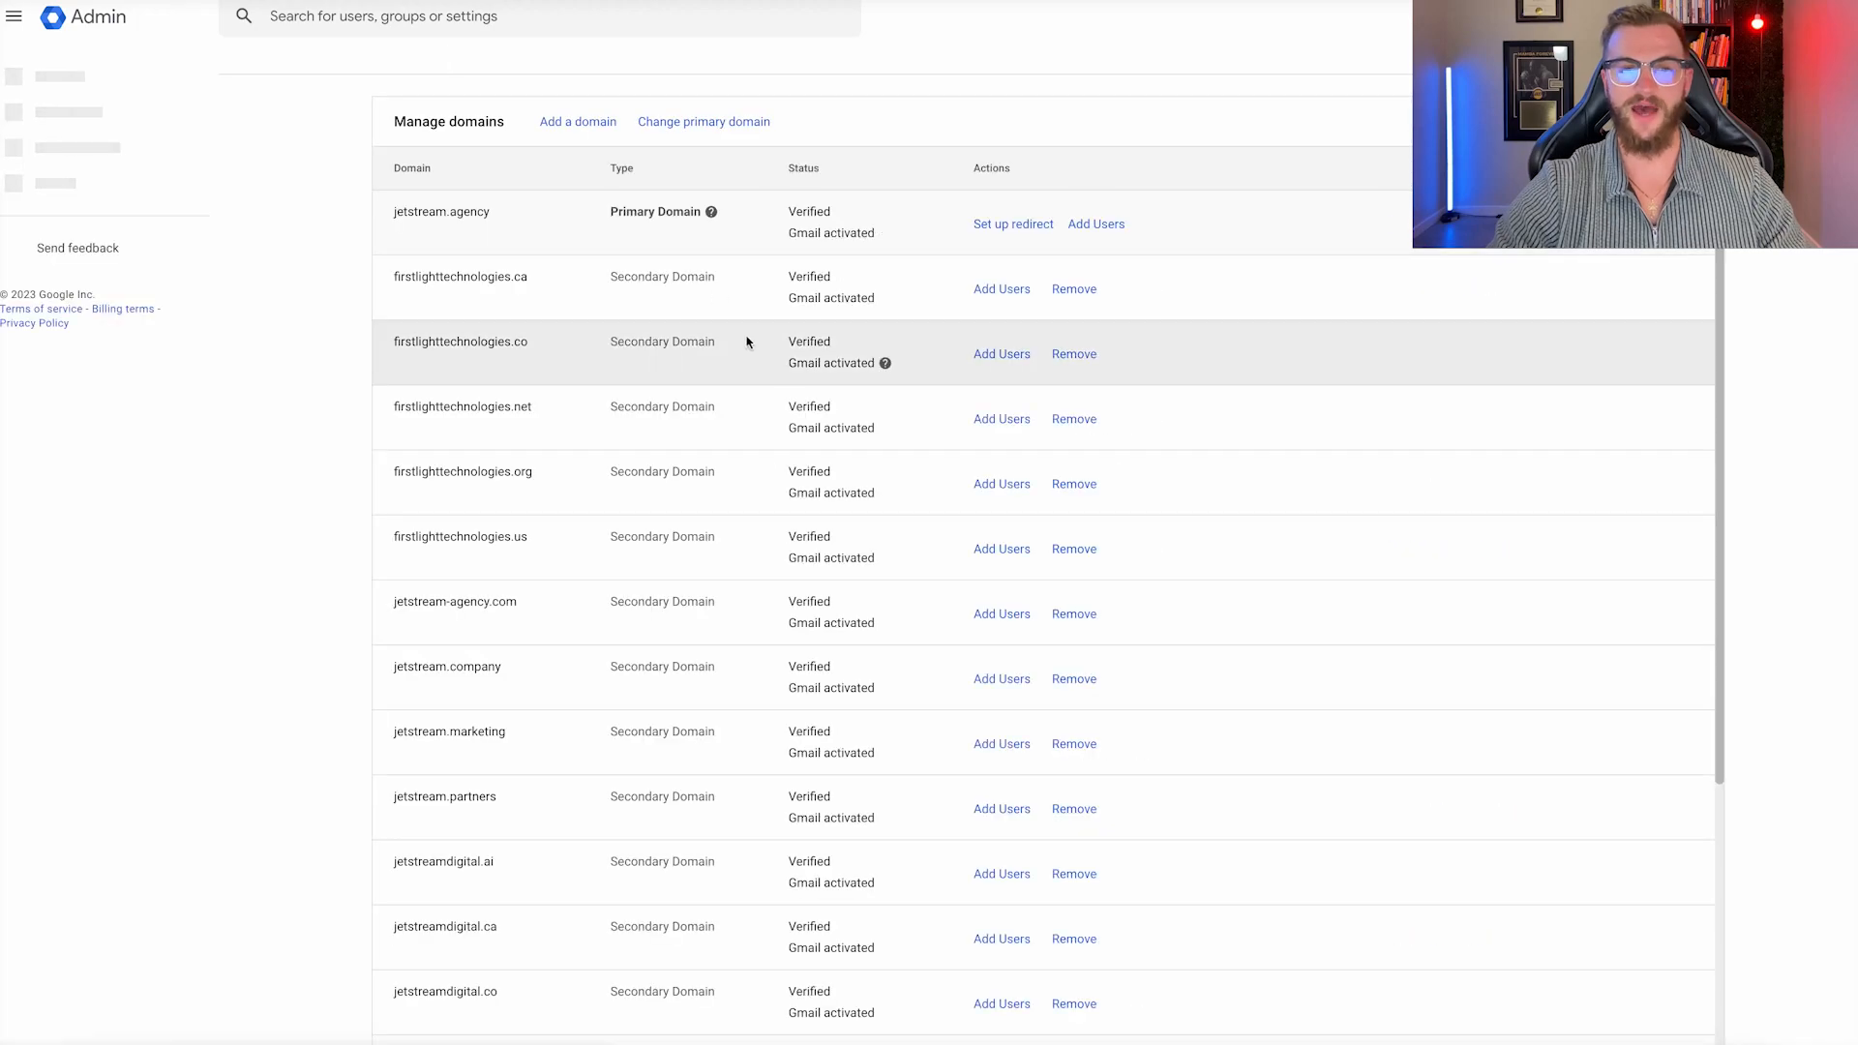
pyautogui.scroll(-4, 777, 448)
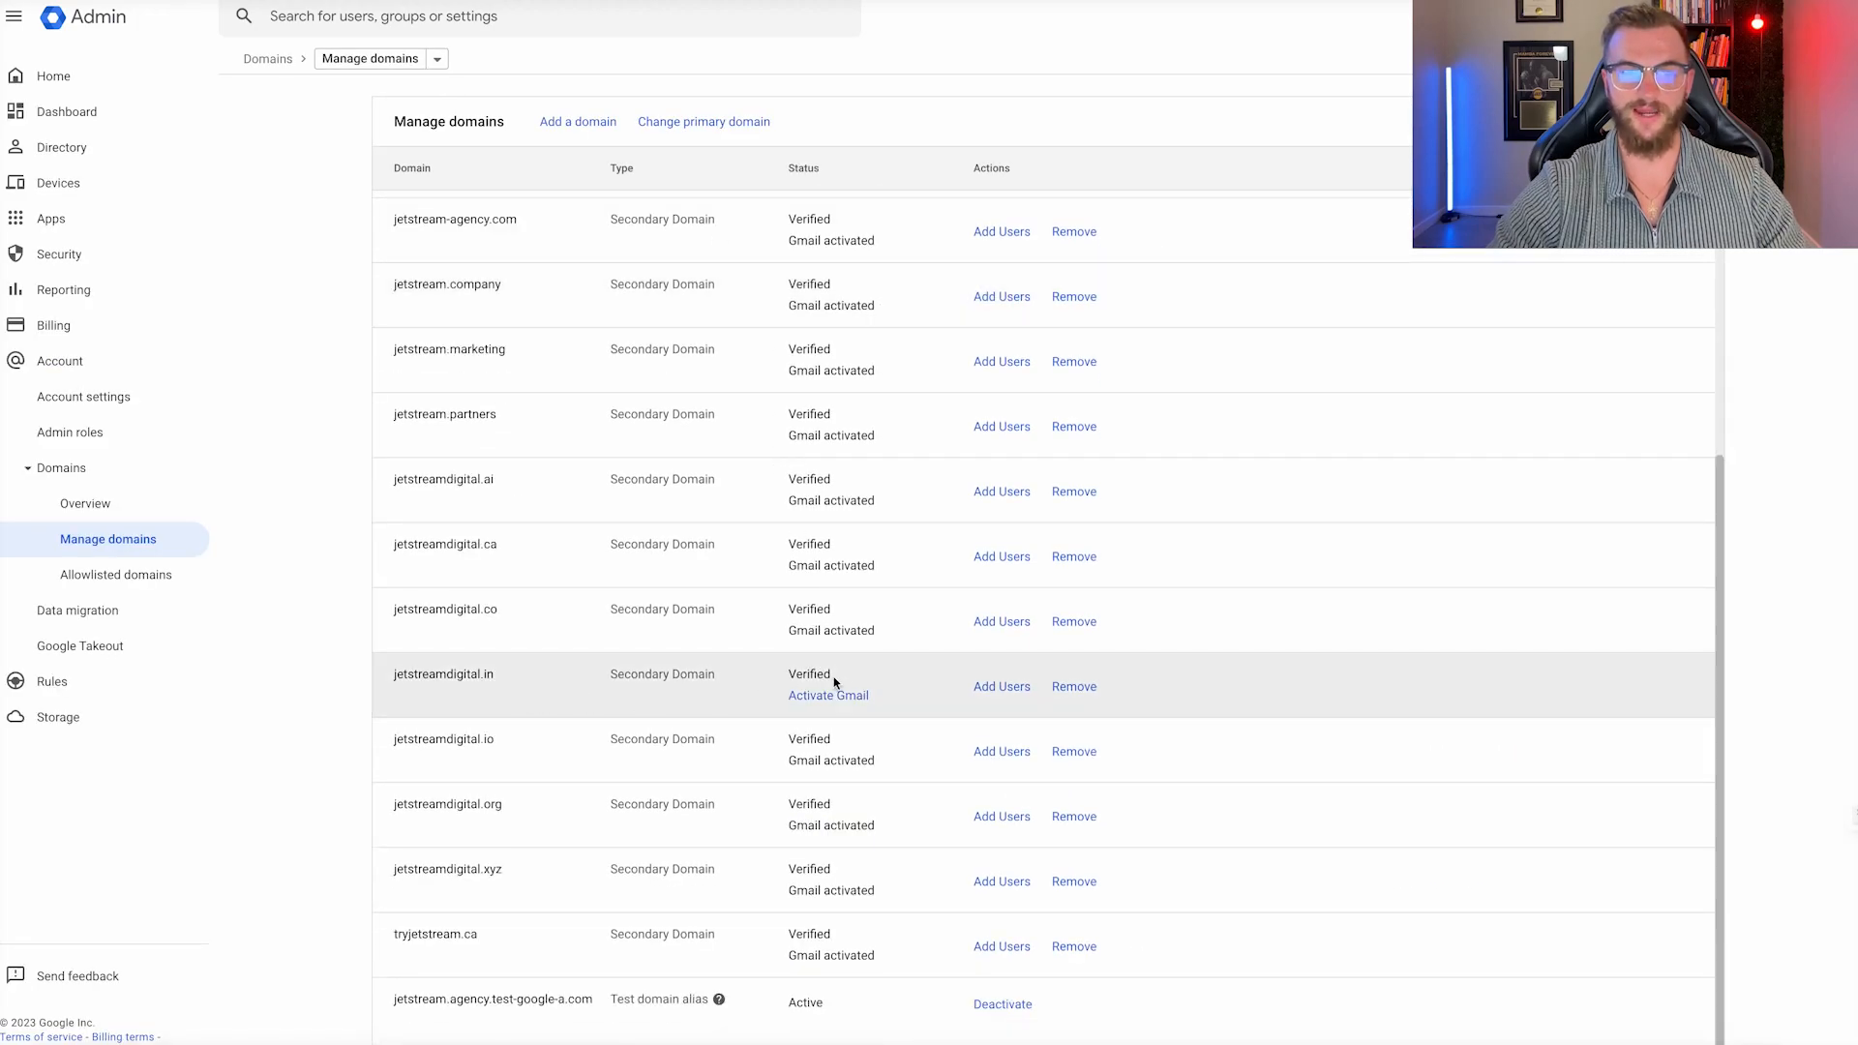
pyautogui.moveTo(852, 673); pyautogui.dragTo(788, 674)
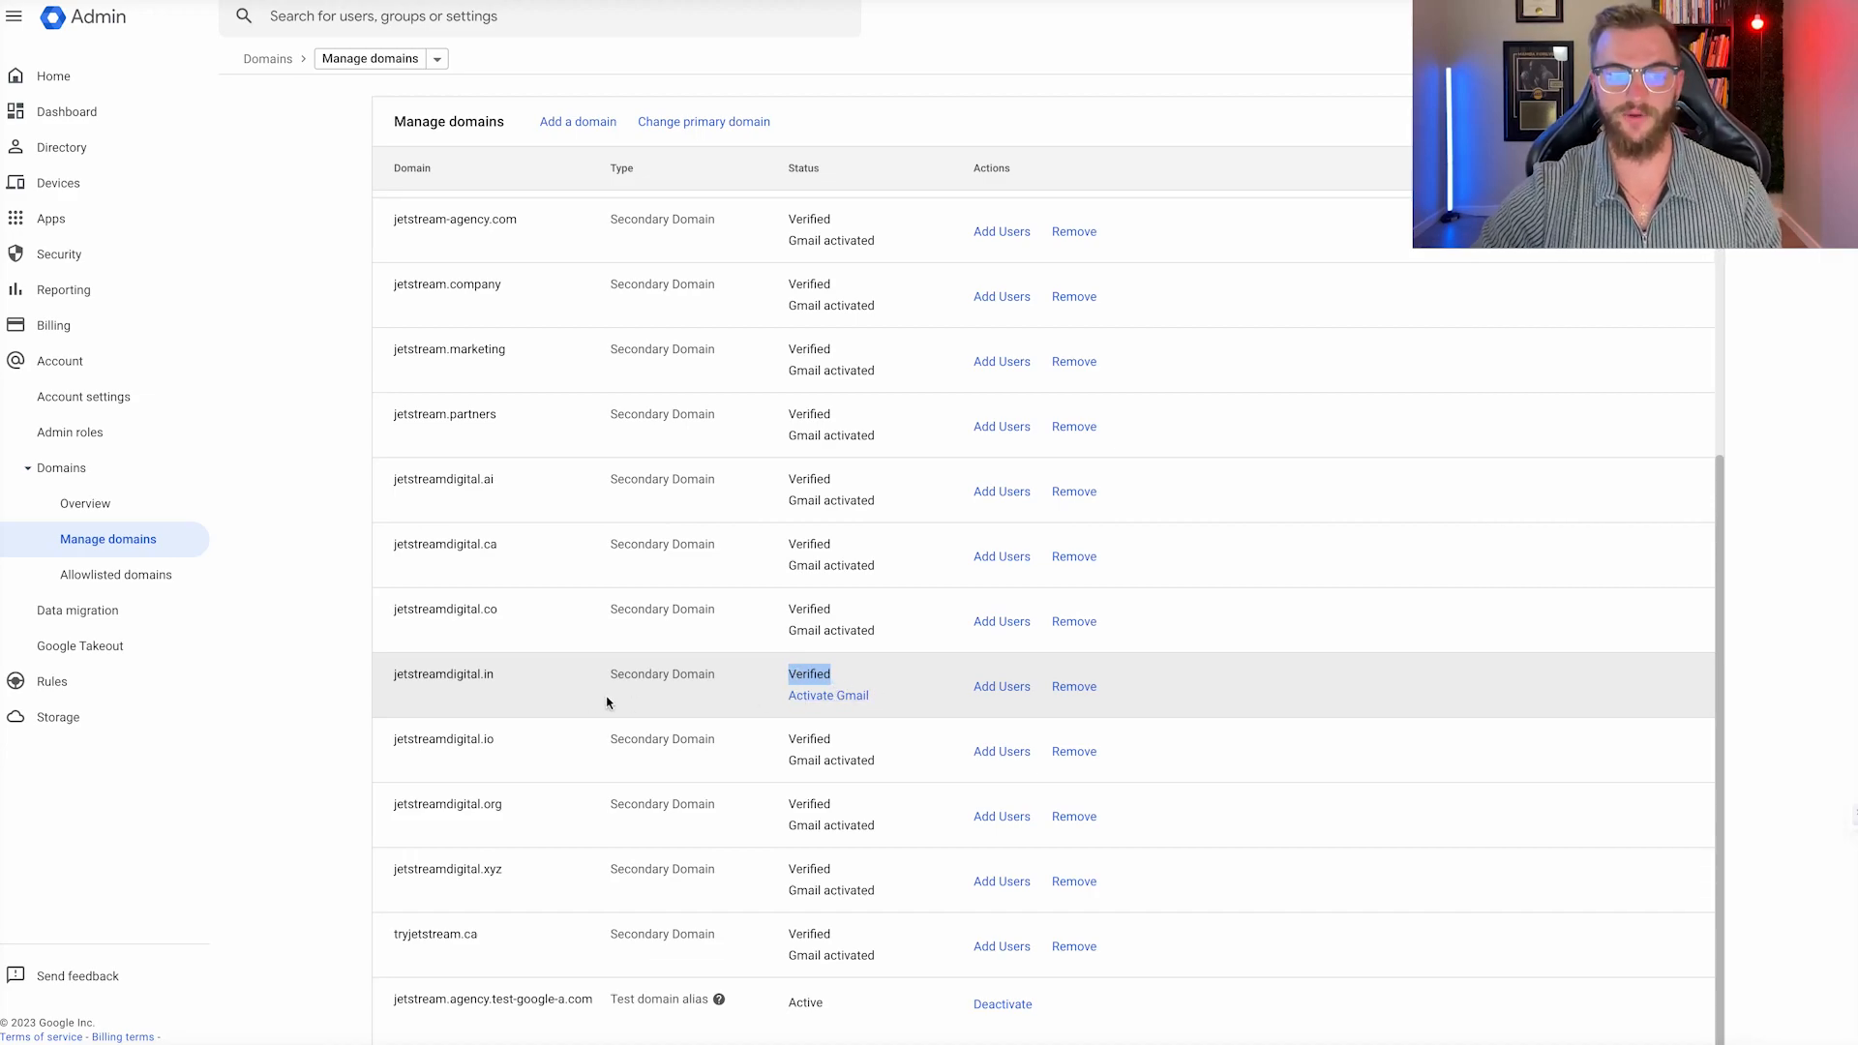
# Start Gmail activation for jetstreamdigital.in via MX records, confirming both readiness checkboxes.
pyautogui.click(818, 696)
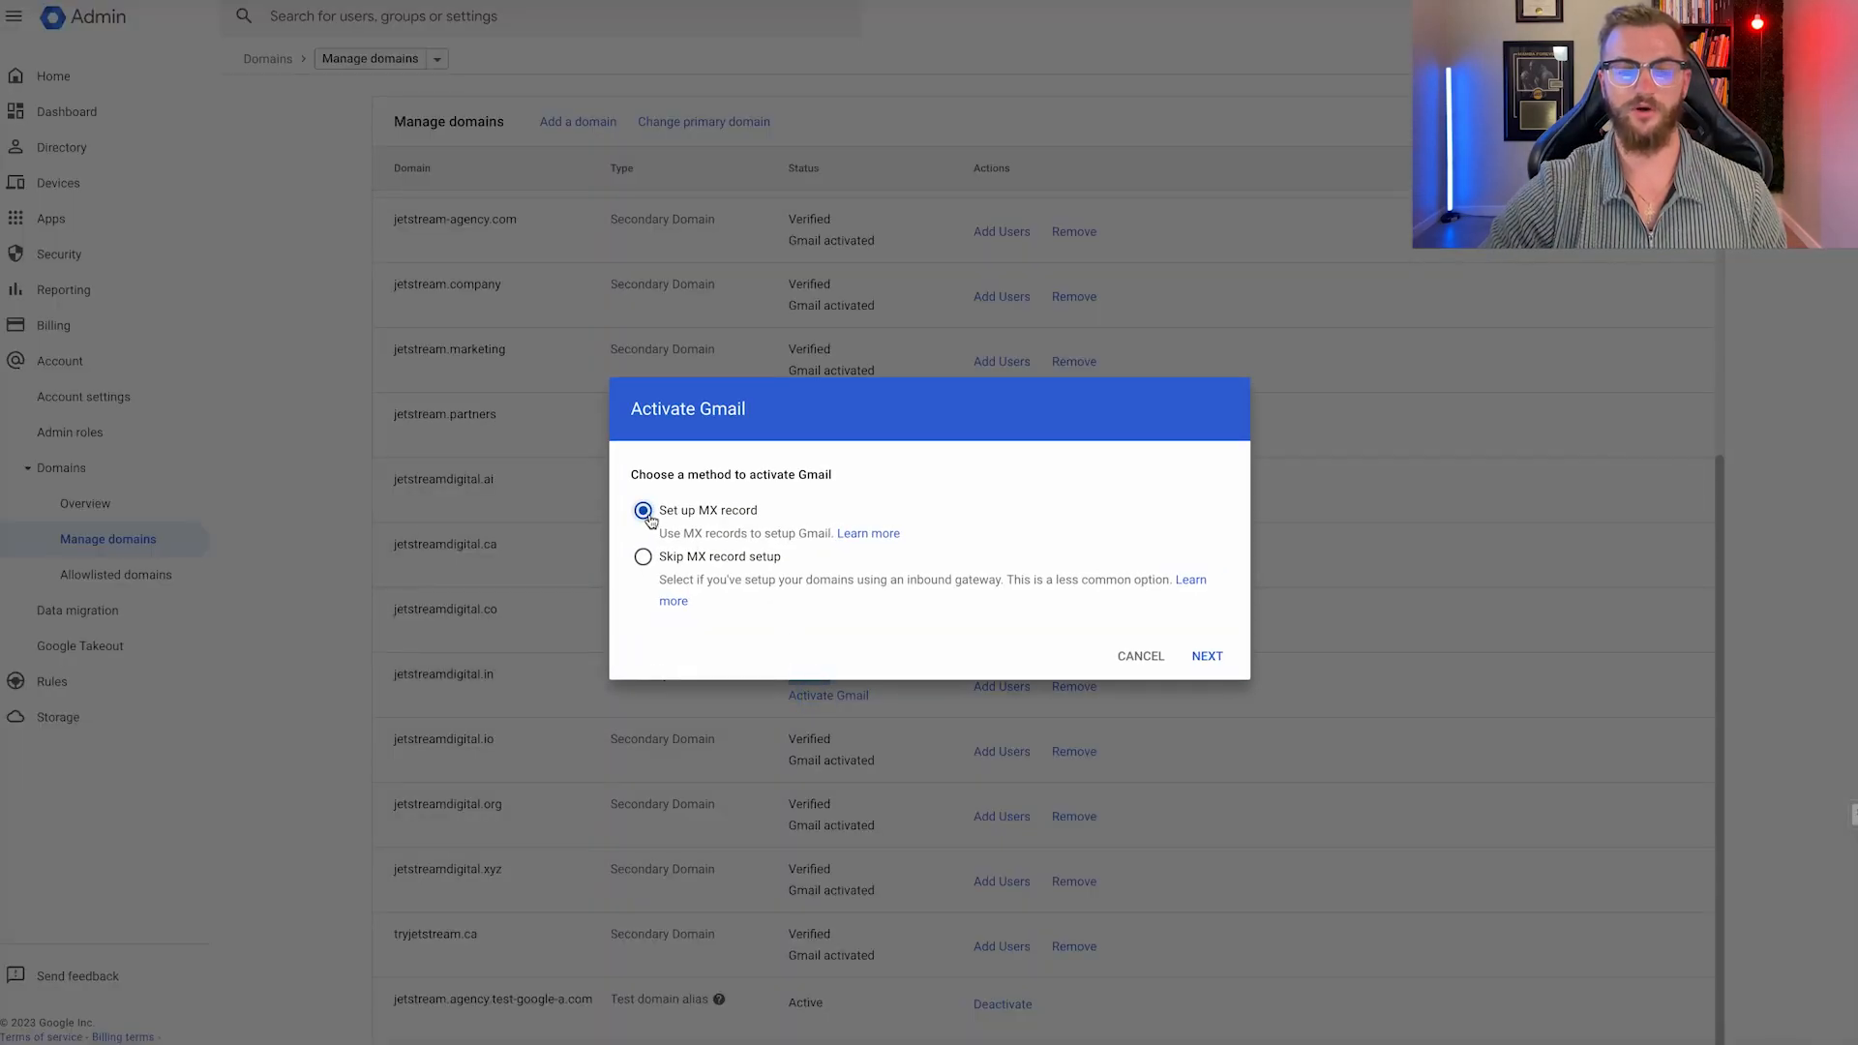
pyautogui.click(1207, 658)
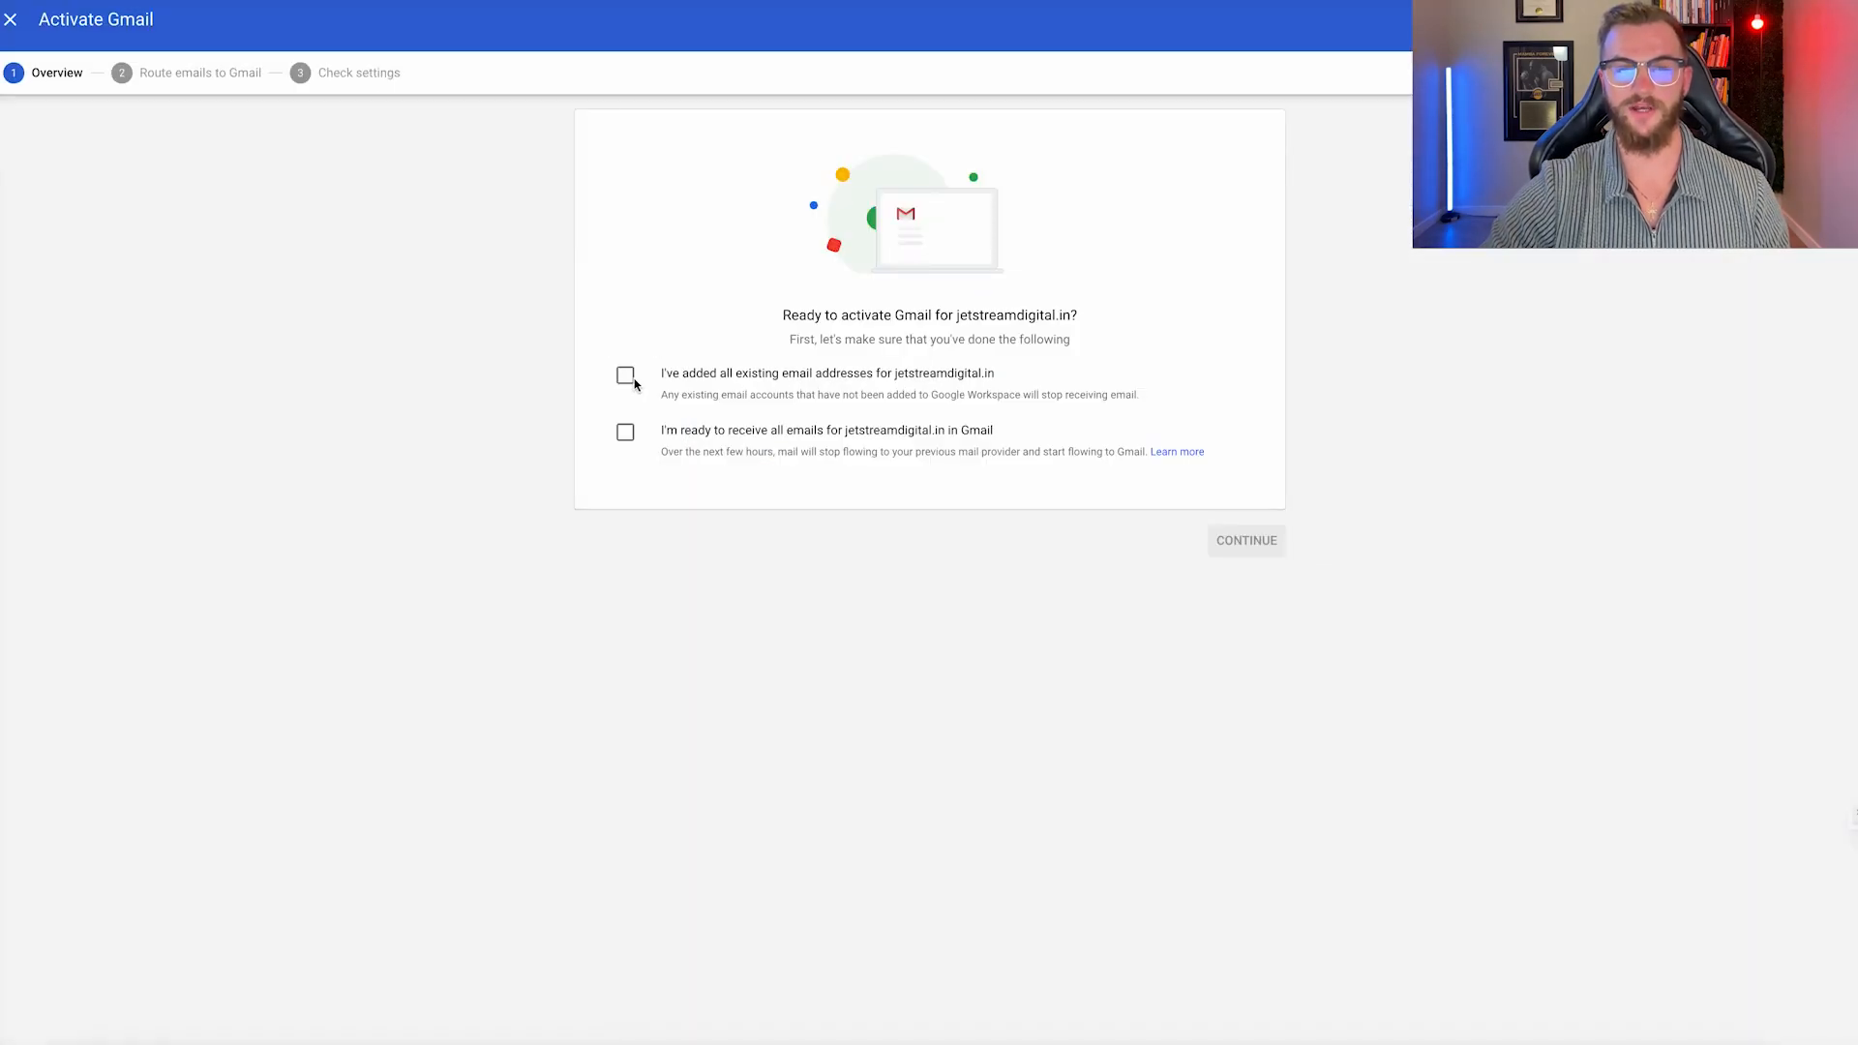
pyautogui.click(626, 378)
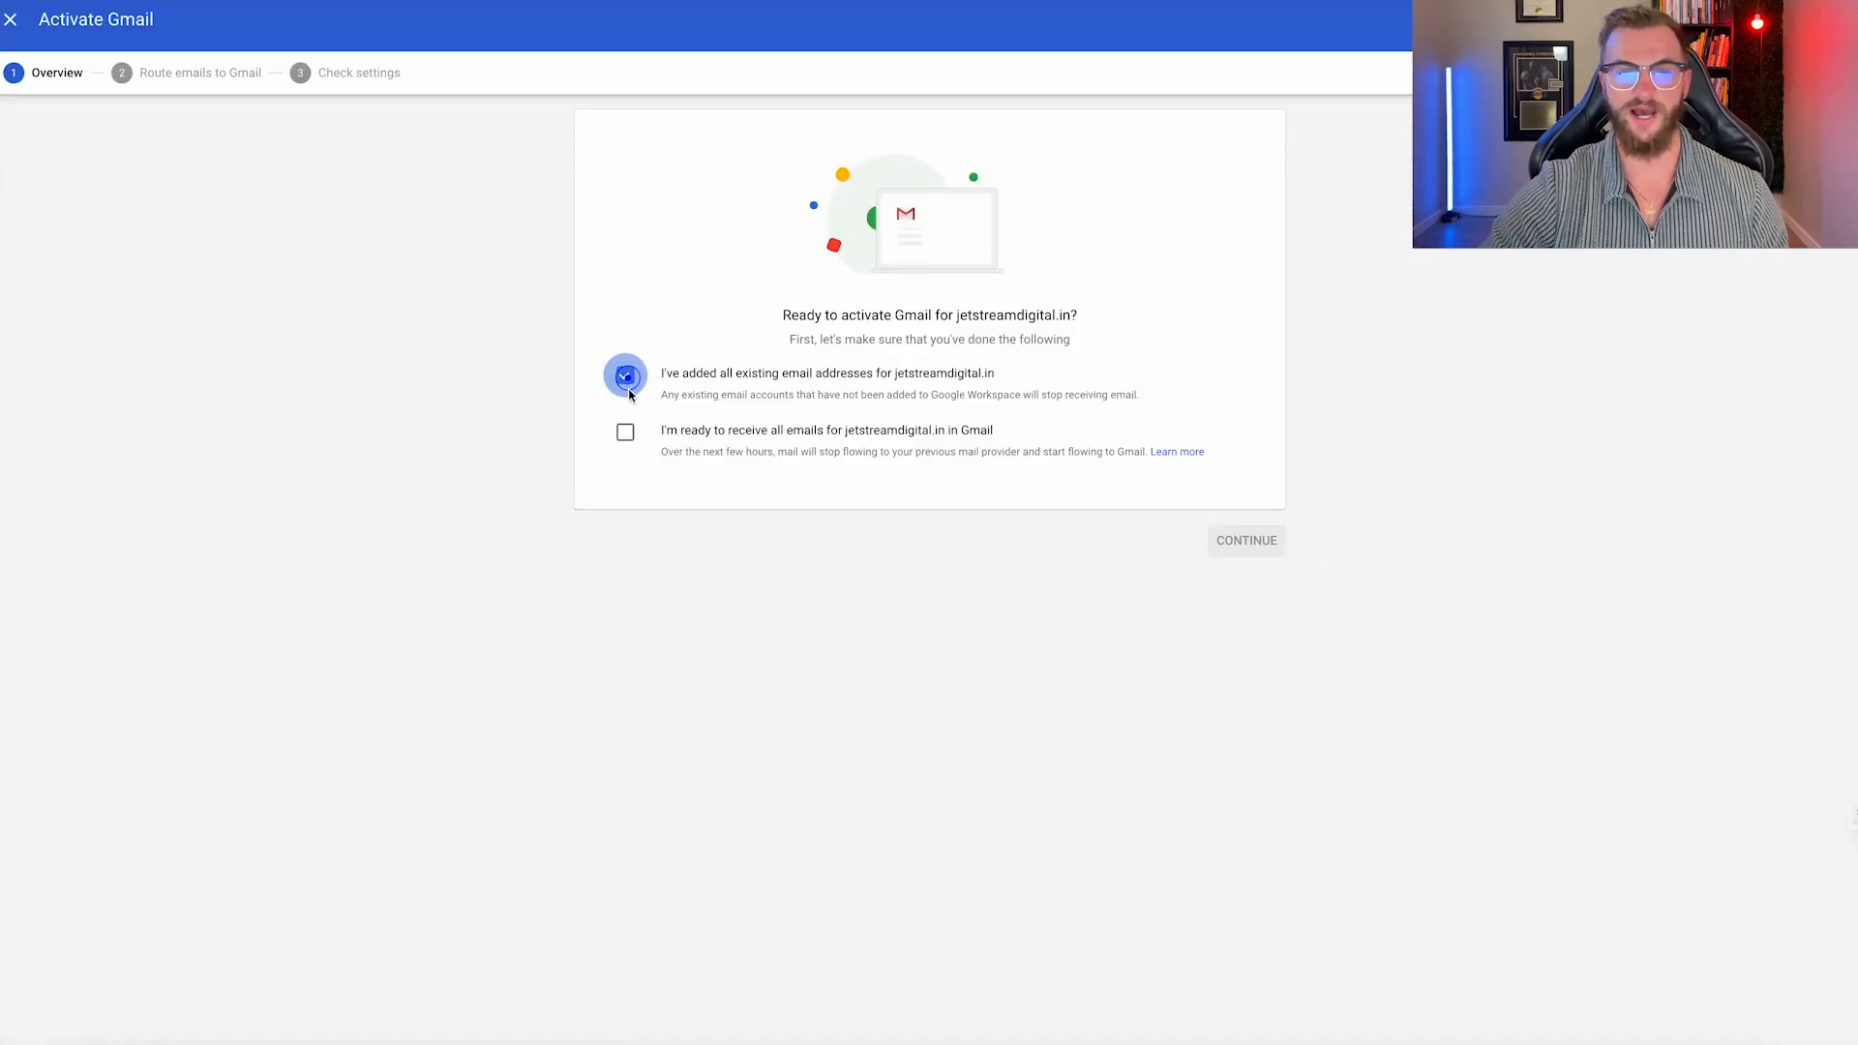
pyautogui.click(626, 436)
pyautogui.click(1263, 547)
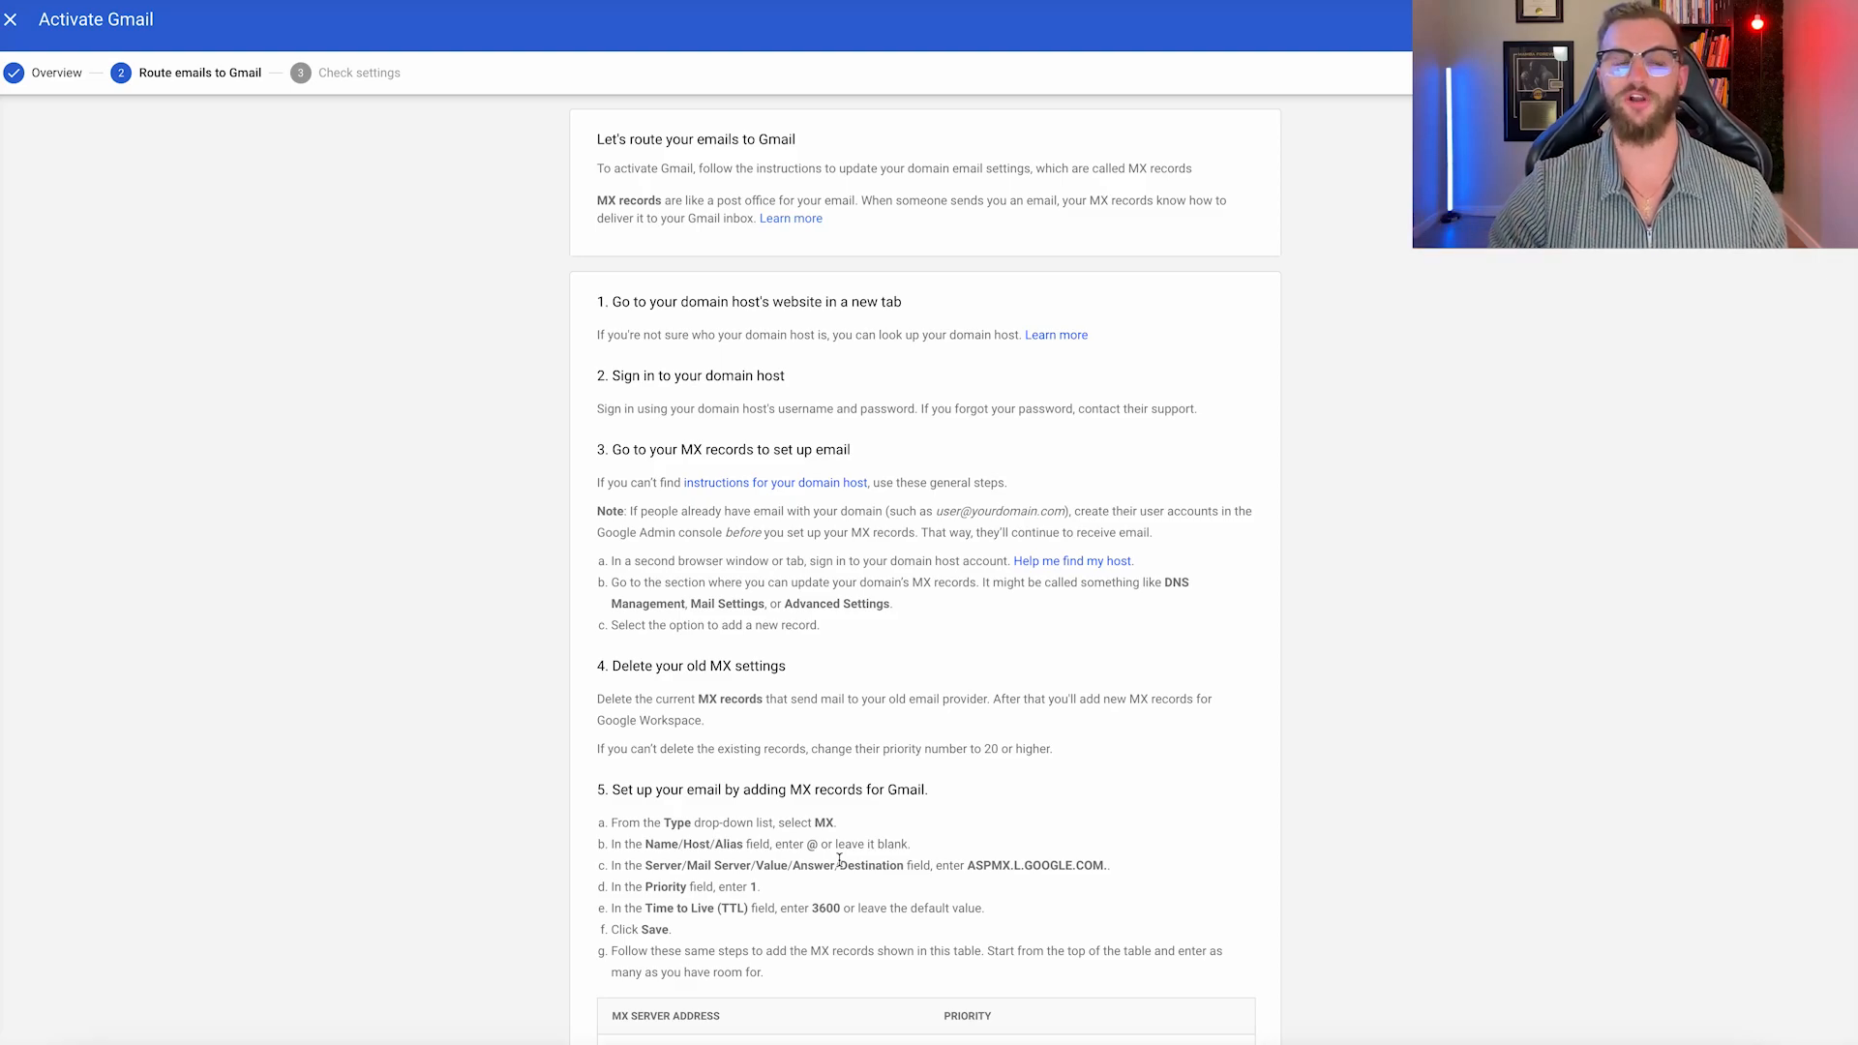
# Return the wizard to its overview and close it without finishing activation.
pyautogui.scroll(-3, 789, 558)
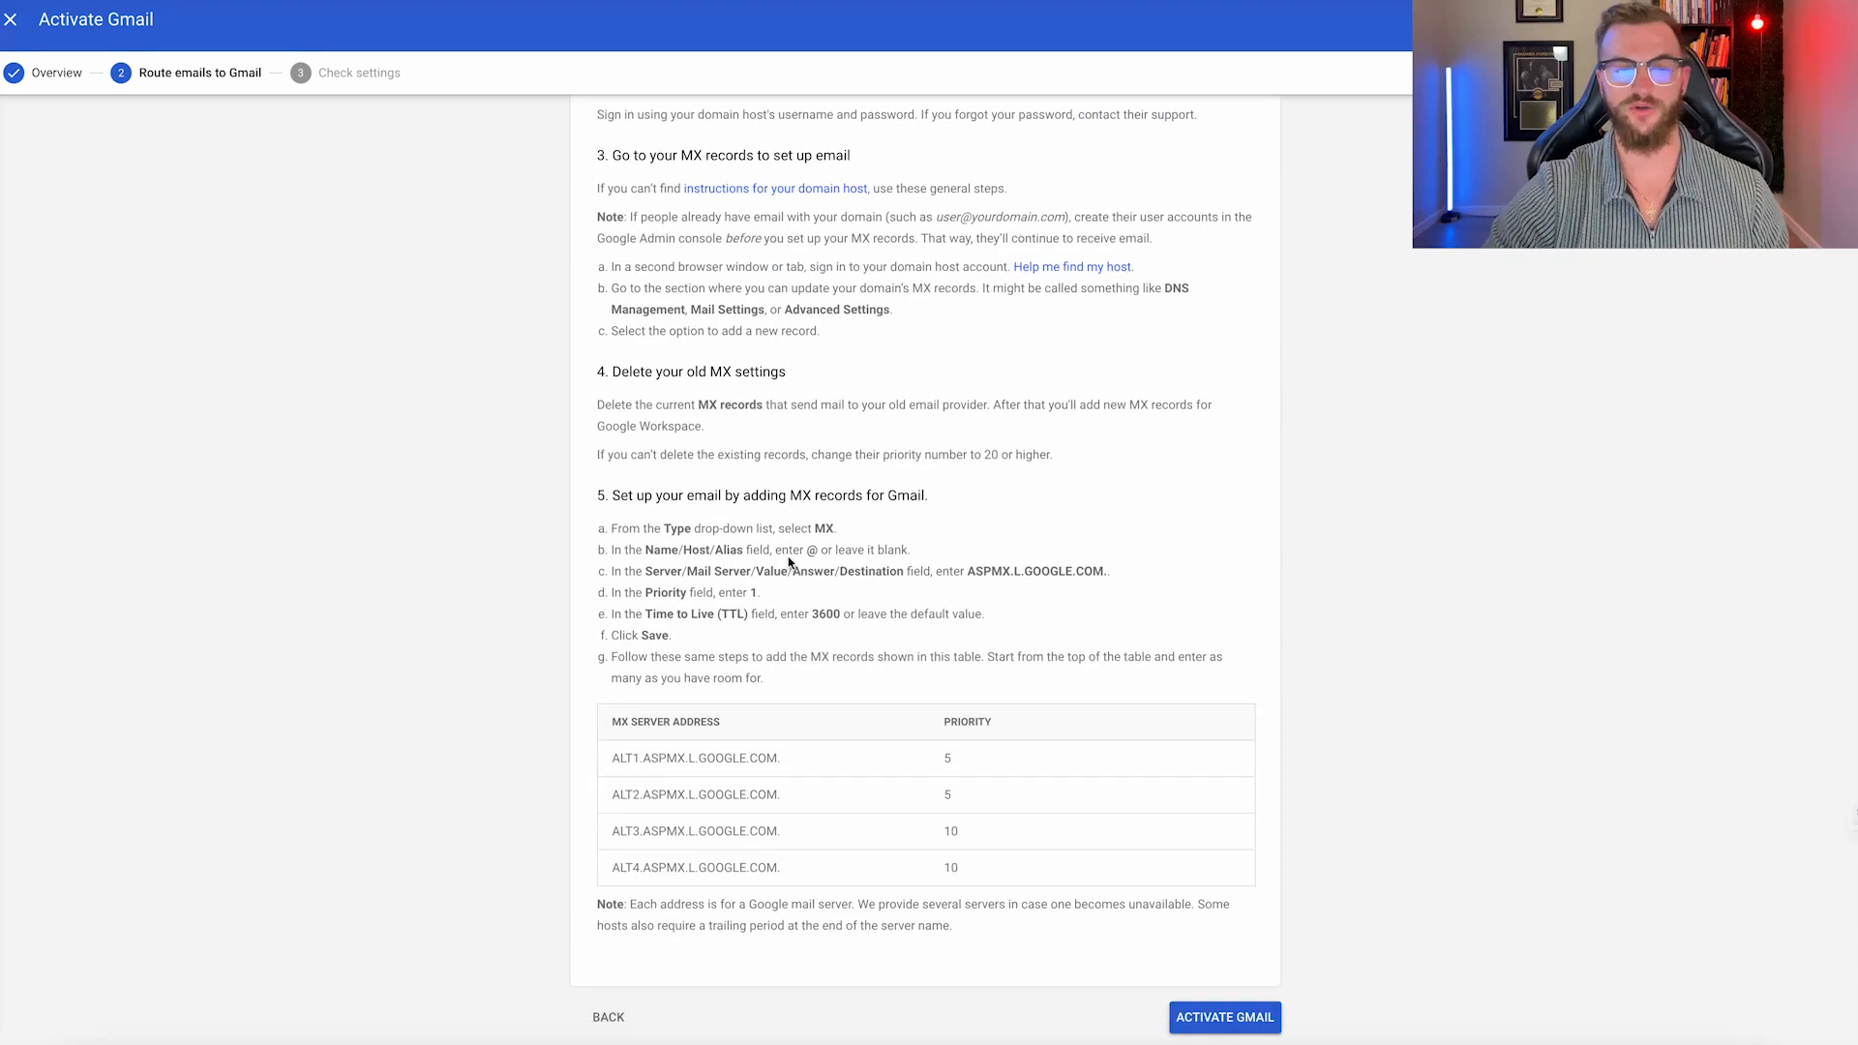
pyautogui.click(607, 1017)
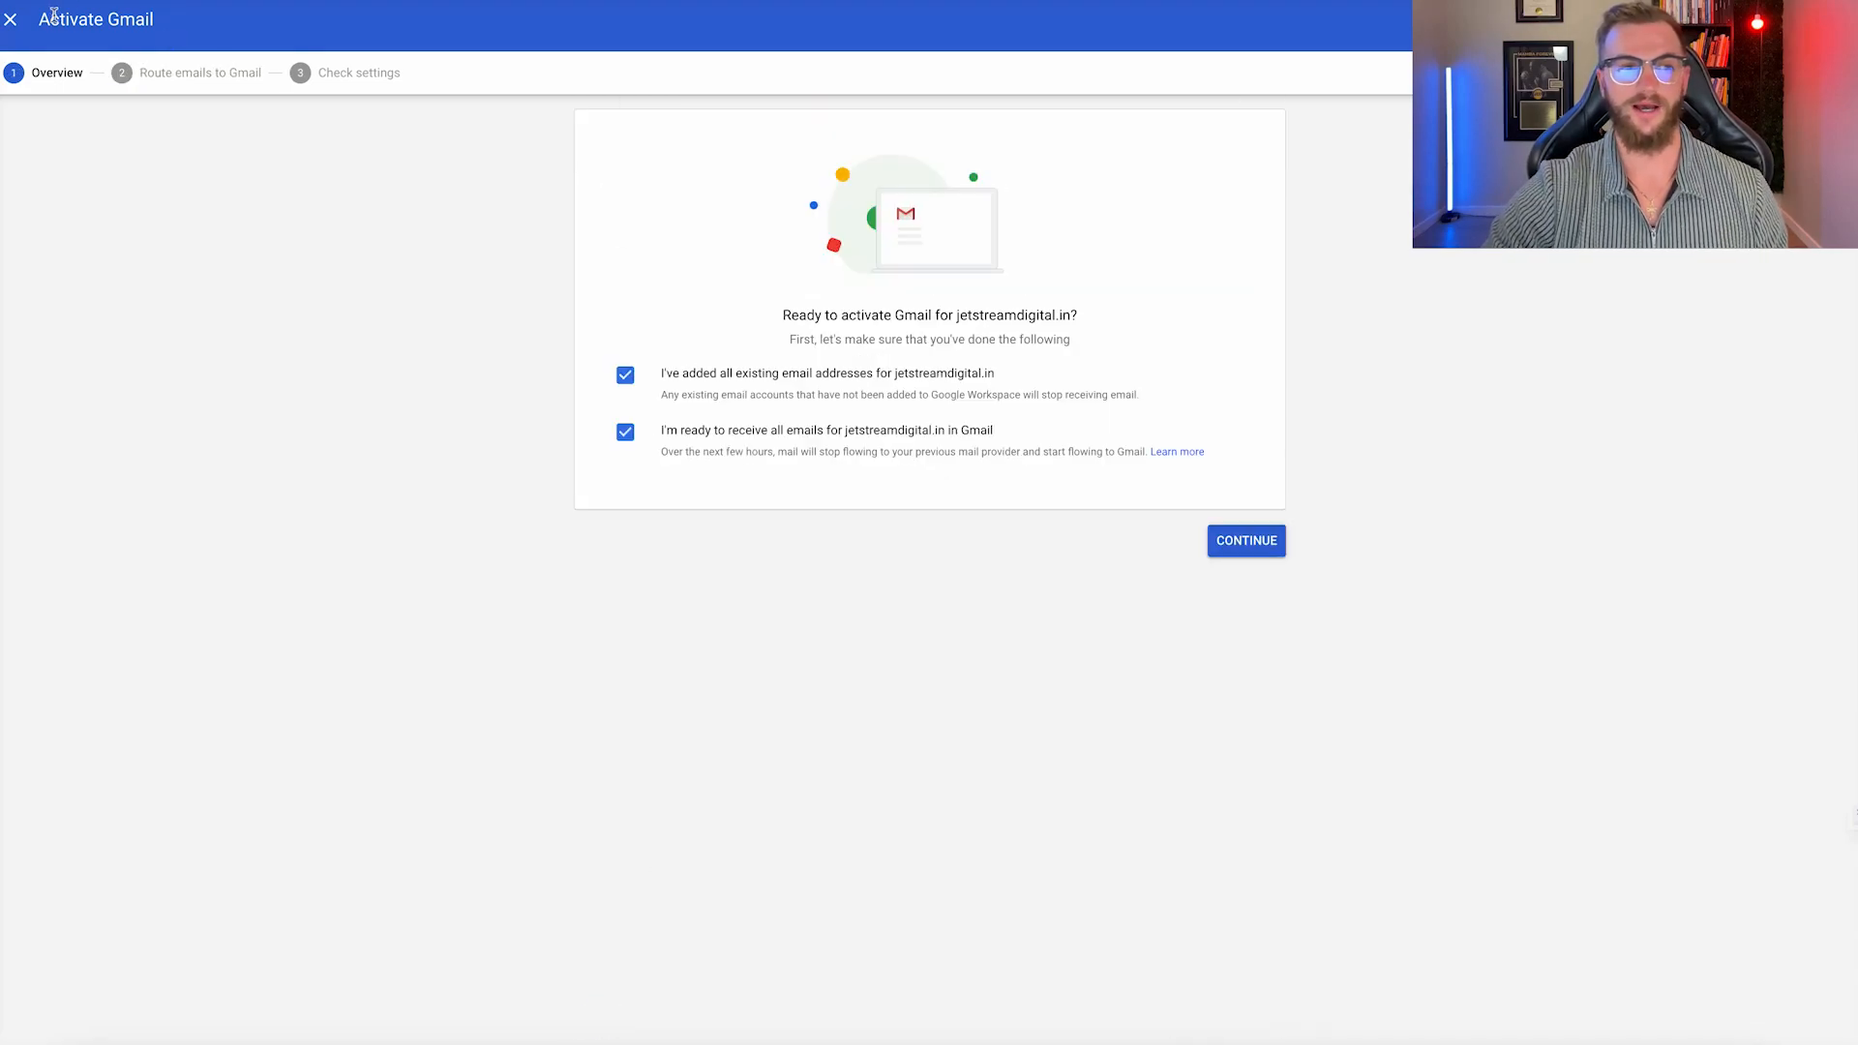
pyautogui.click(11, 20)
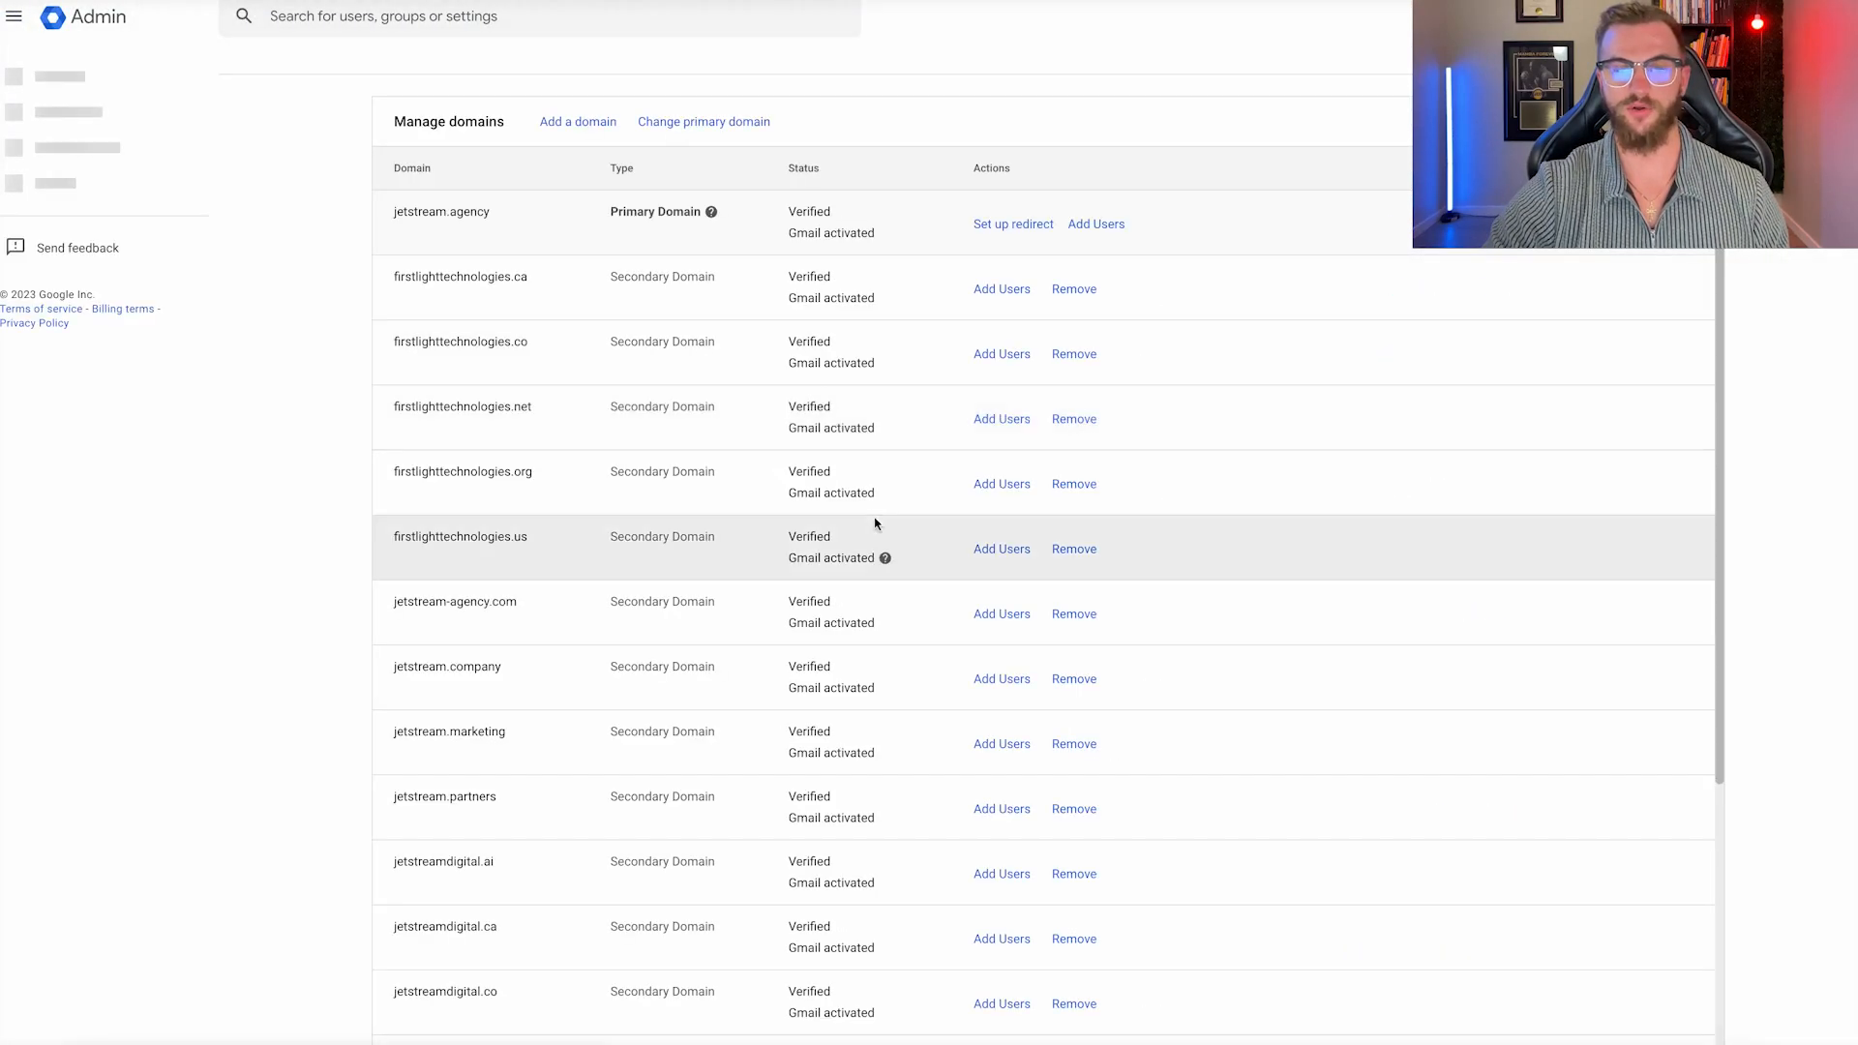
# Refresh the domain list, then start MX-record Gmail activation for jetstreamdigital.info through to the routing instructions.
pyautogui.scroll(-5, 879, 533)
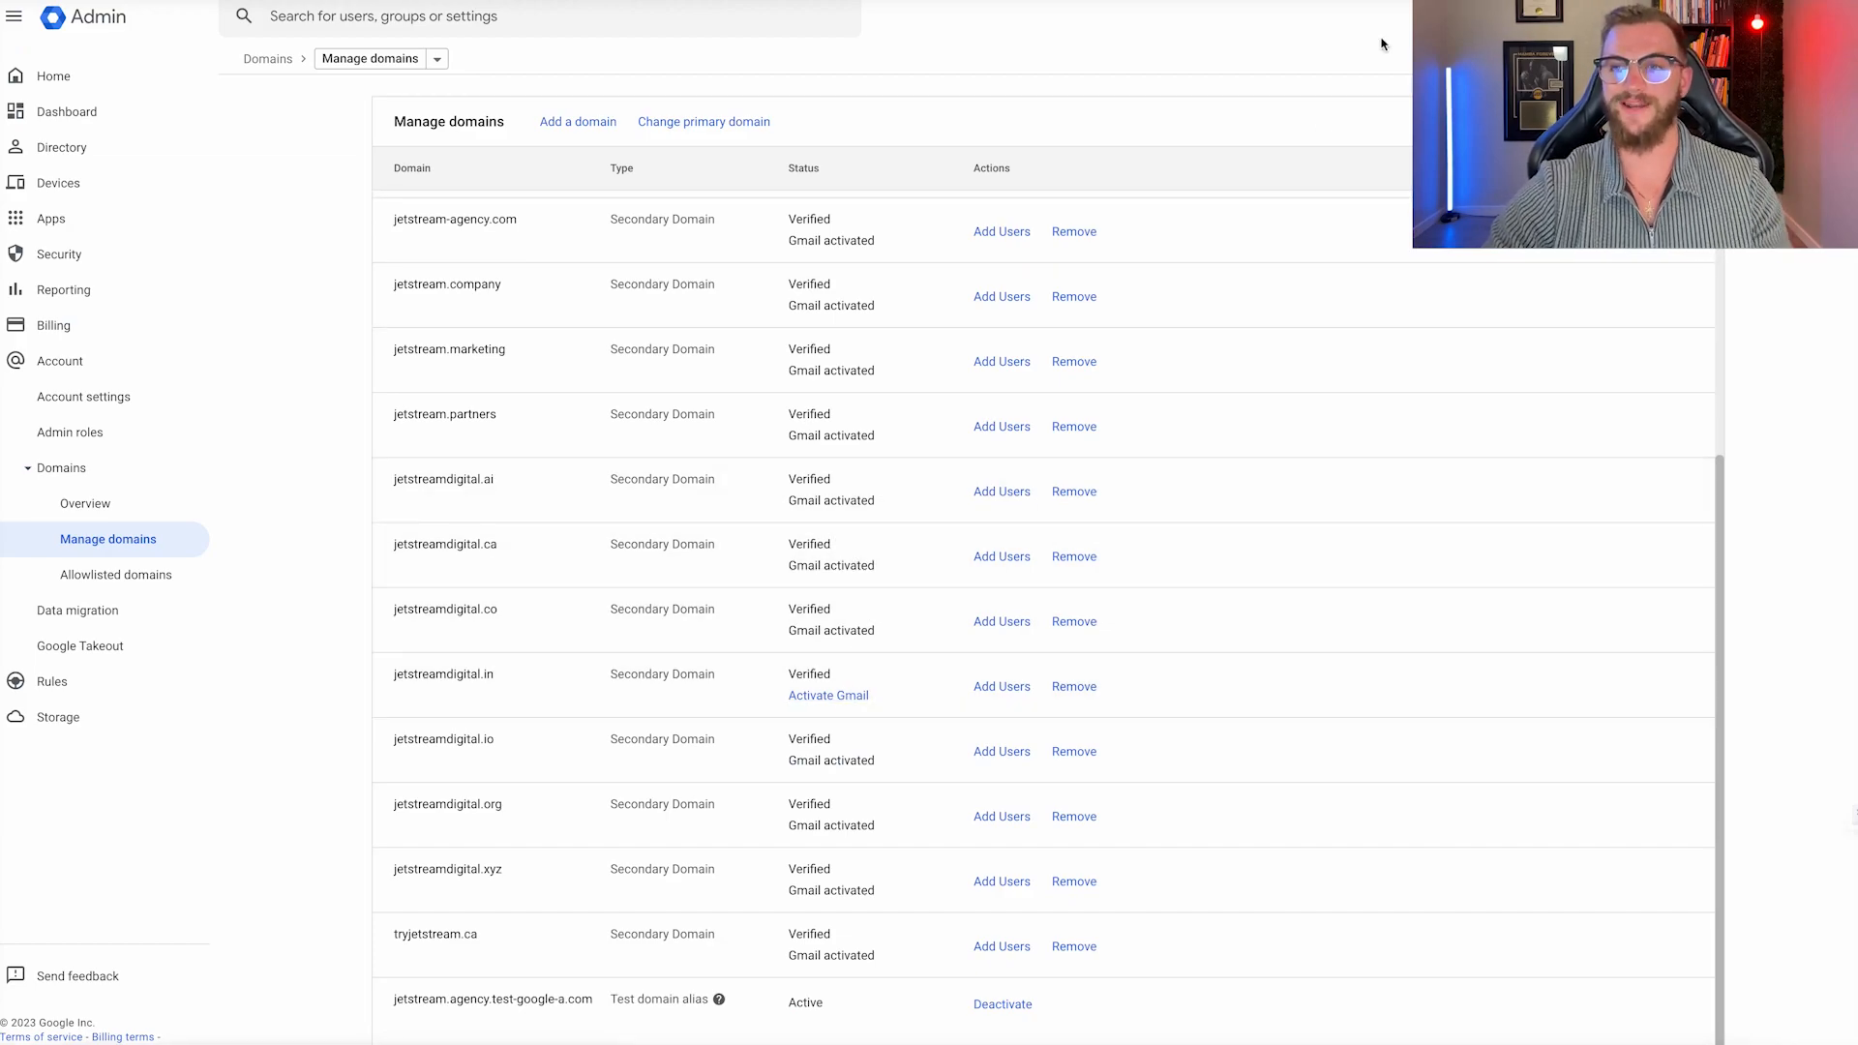
pyautogui.click(826, 702)
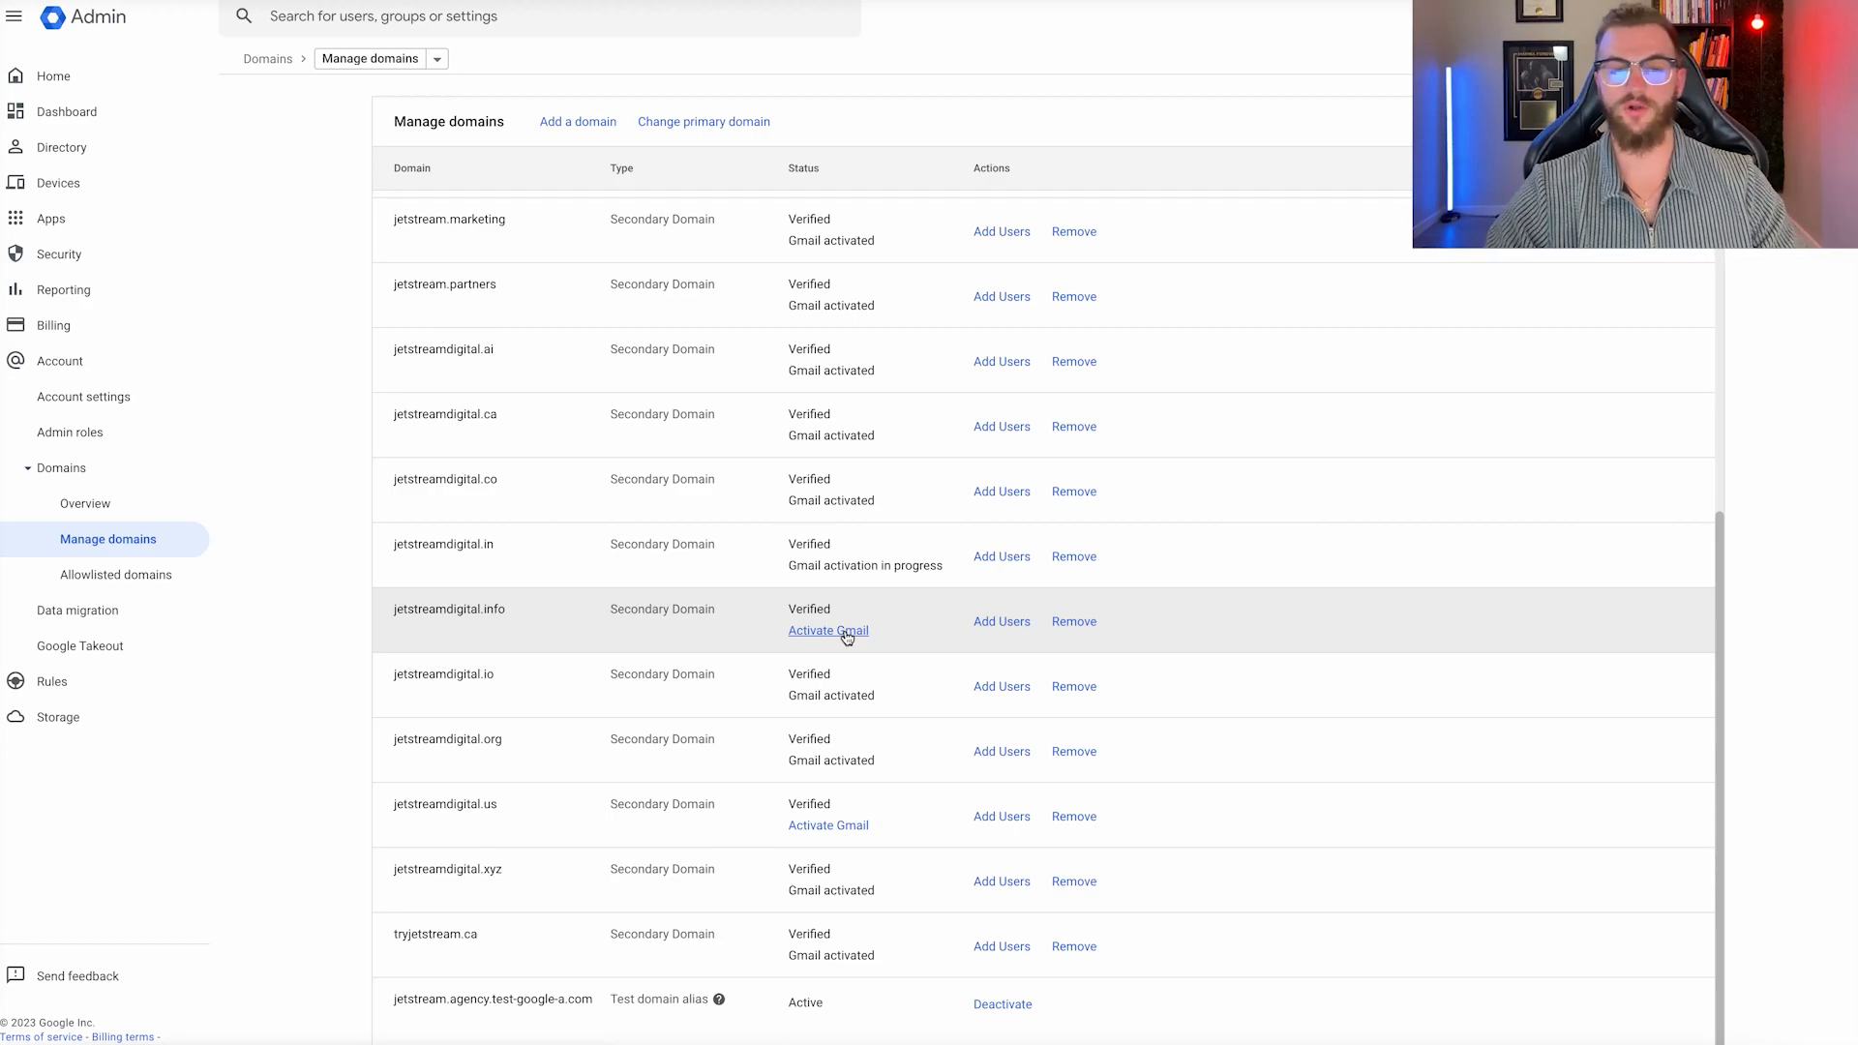
pyautogui.click(847, 634)
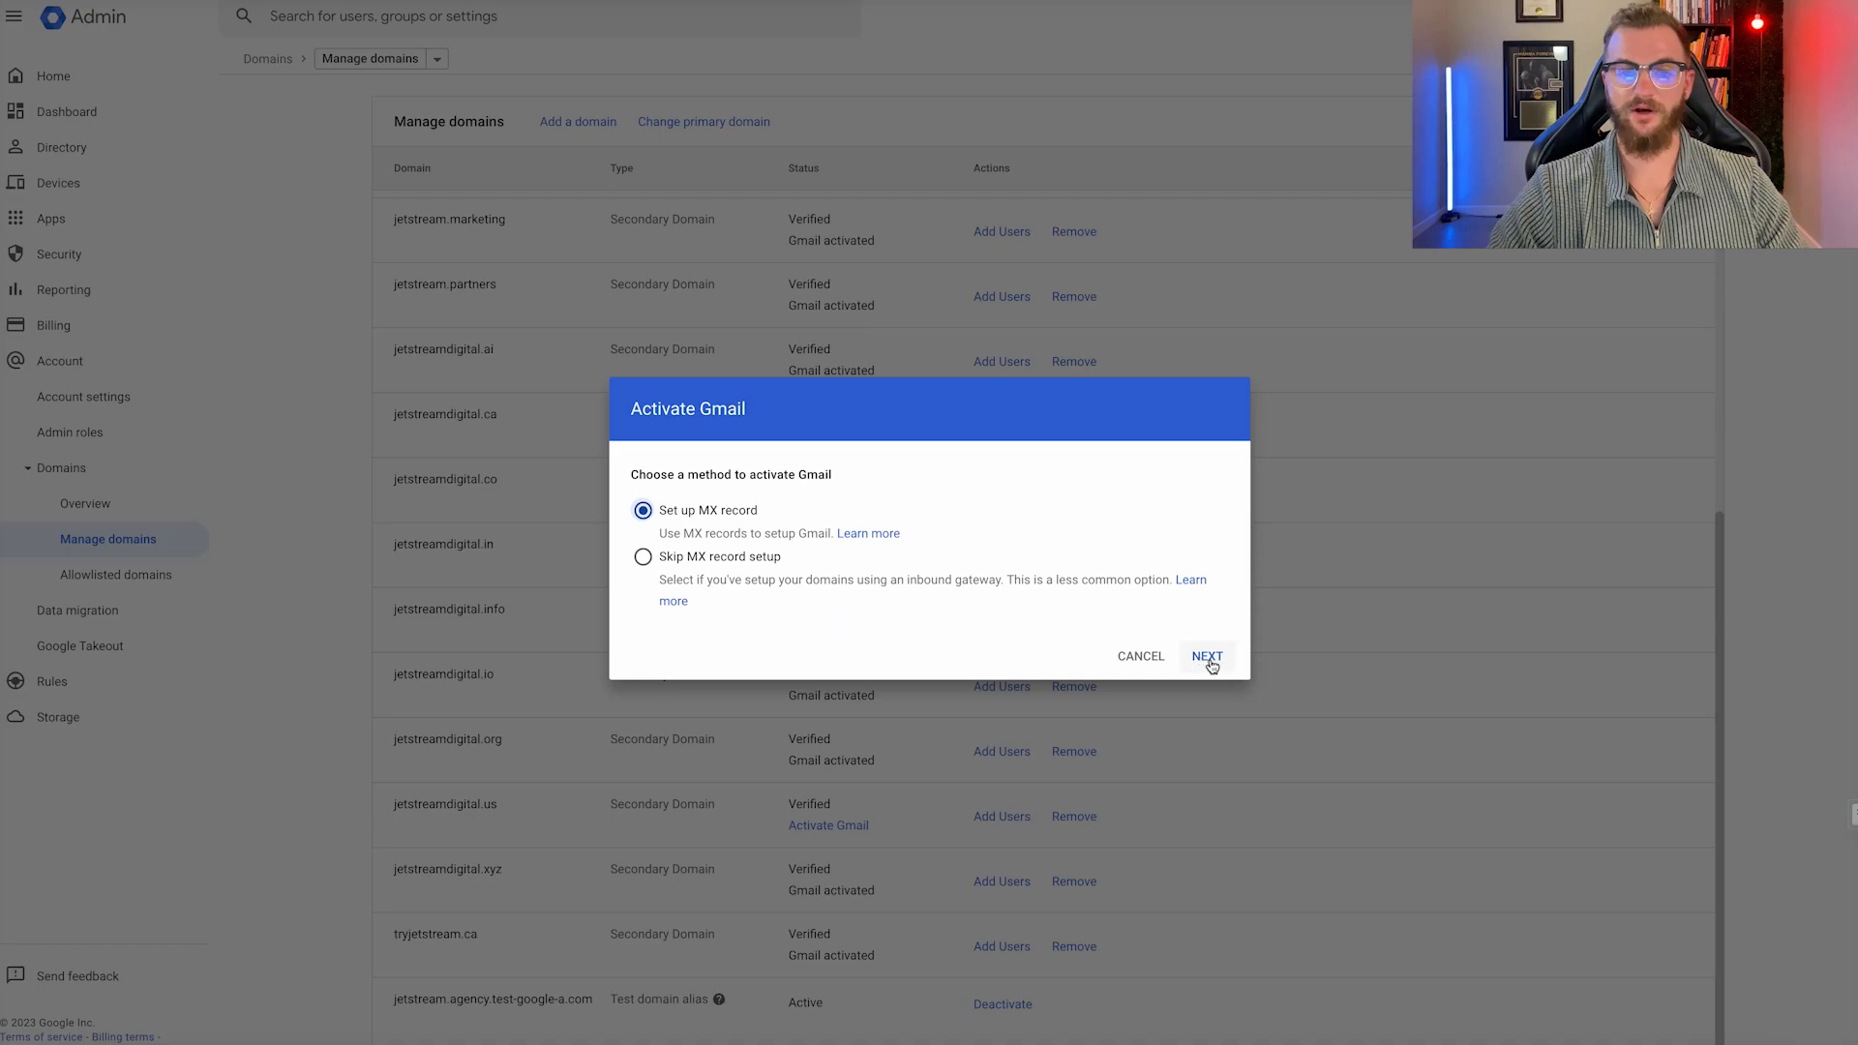
pyautogui.click(1208, 657)
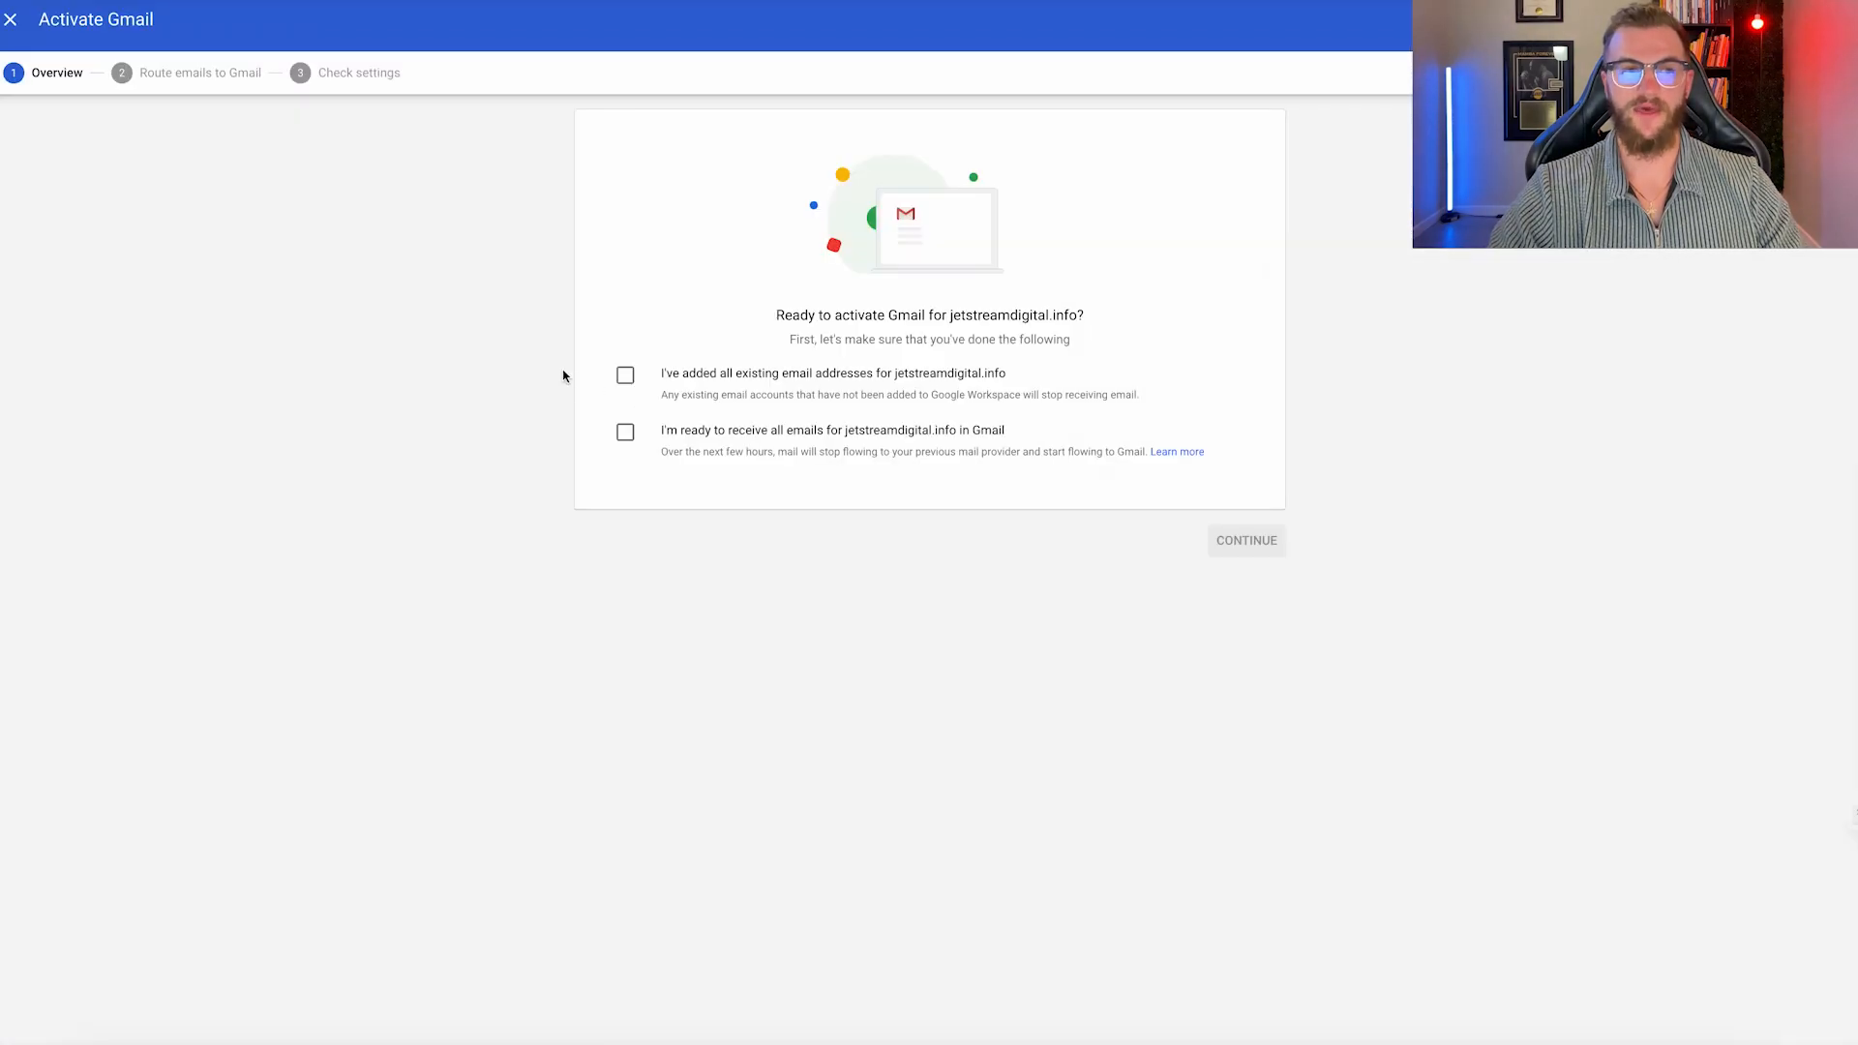
pyautogui.click(624, 376)
pyautogui.click(625, 440)
pyautogui.click(1249, 540)
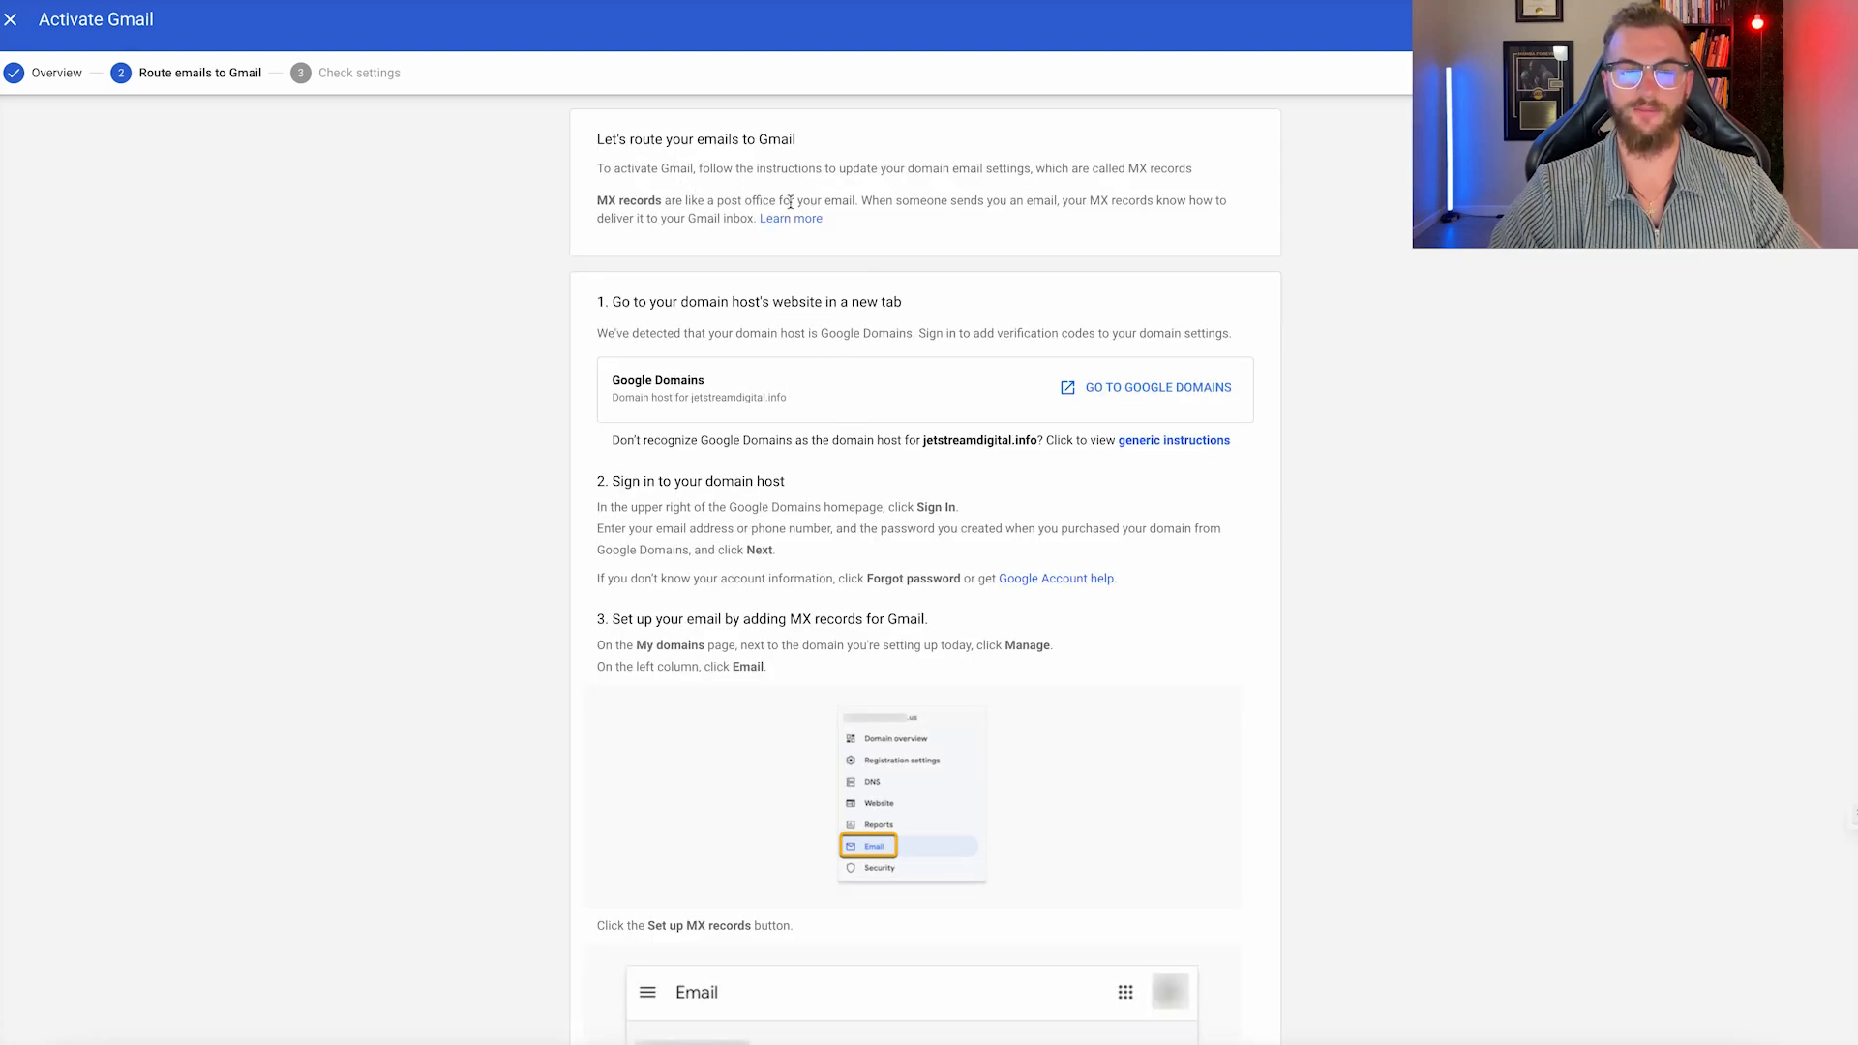
pyautogui.scroll(-3, 814, 199)
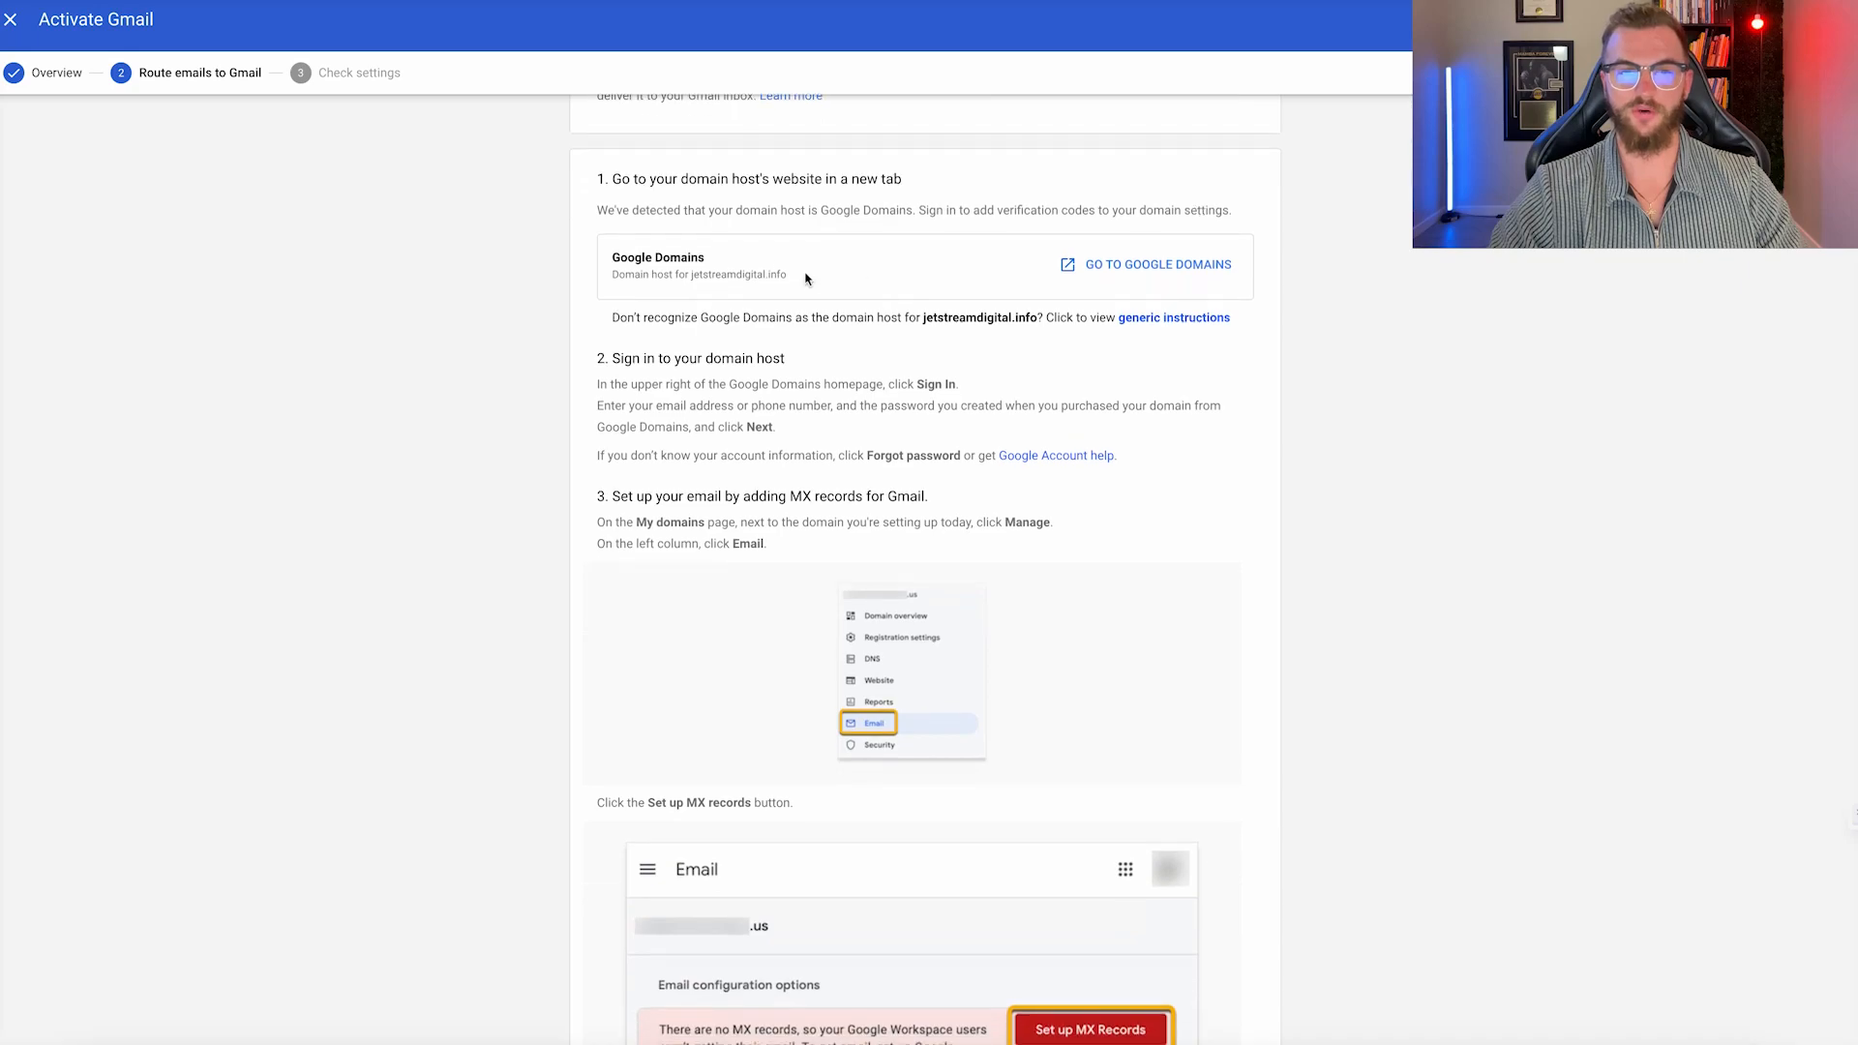
pyautogui.scroll(-4, 726, 338)
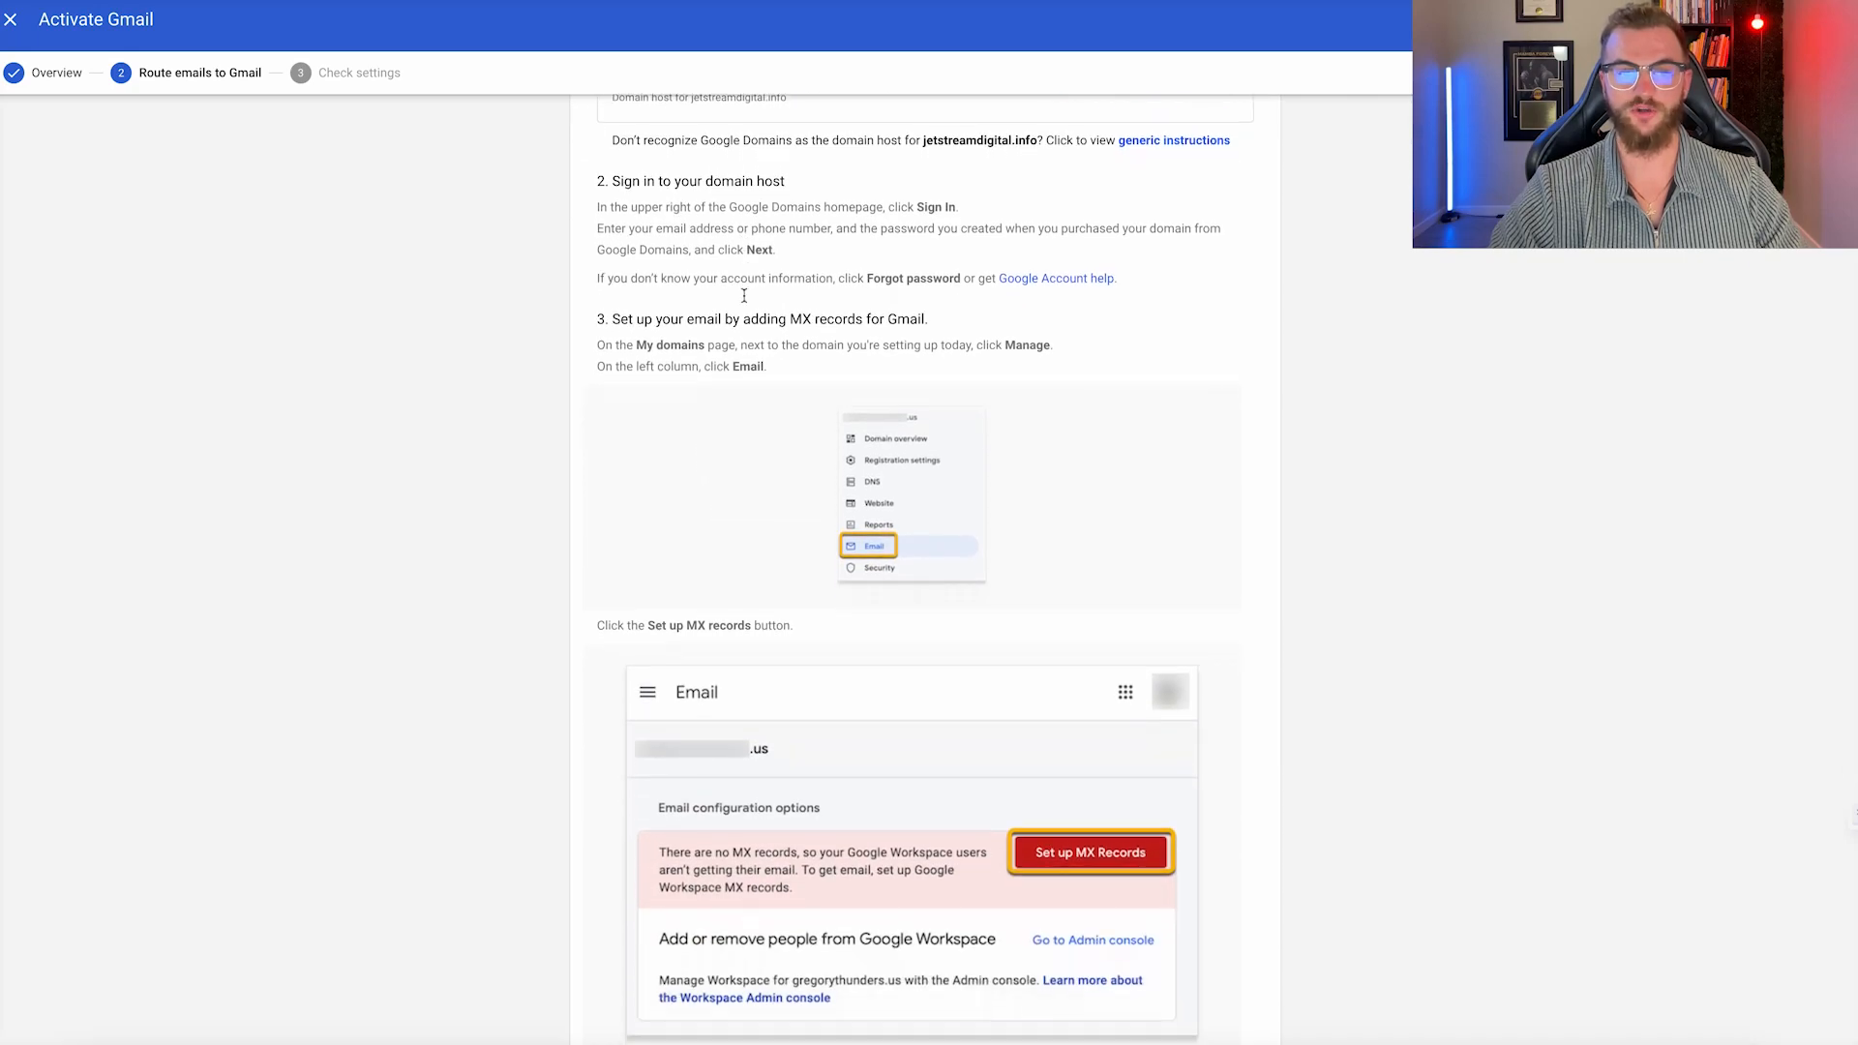
pyautogui.scroll(-1, 727, 339)
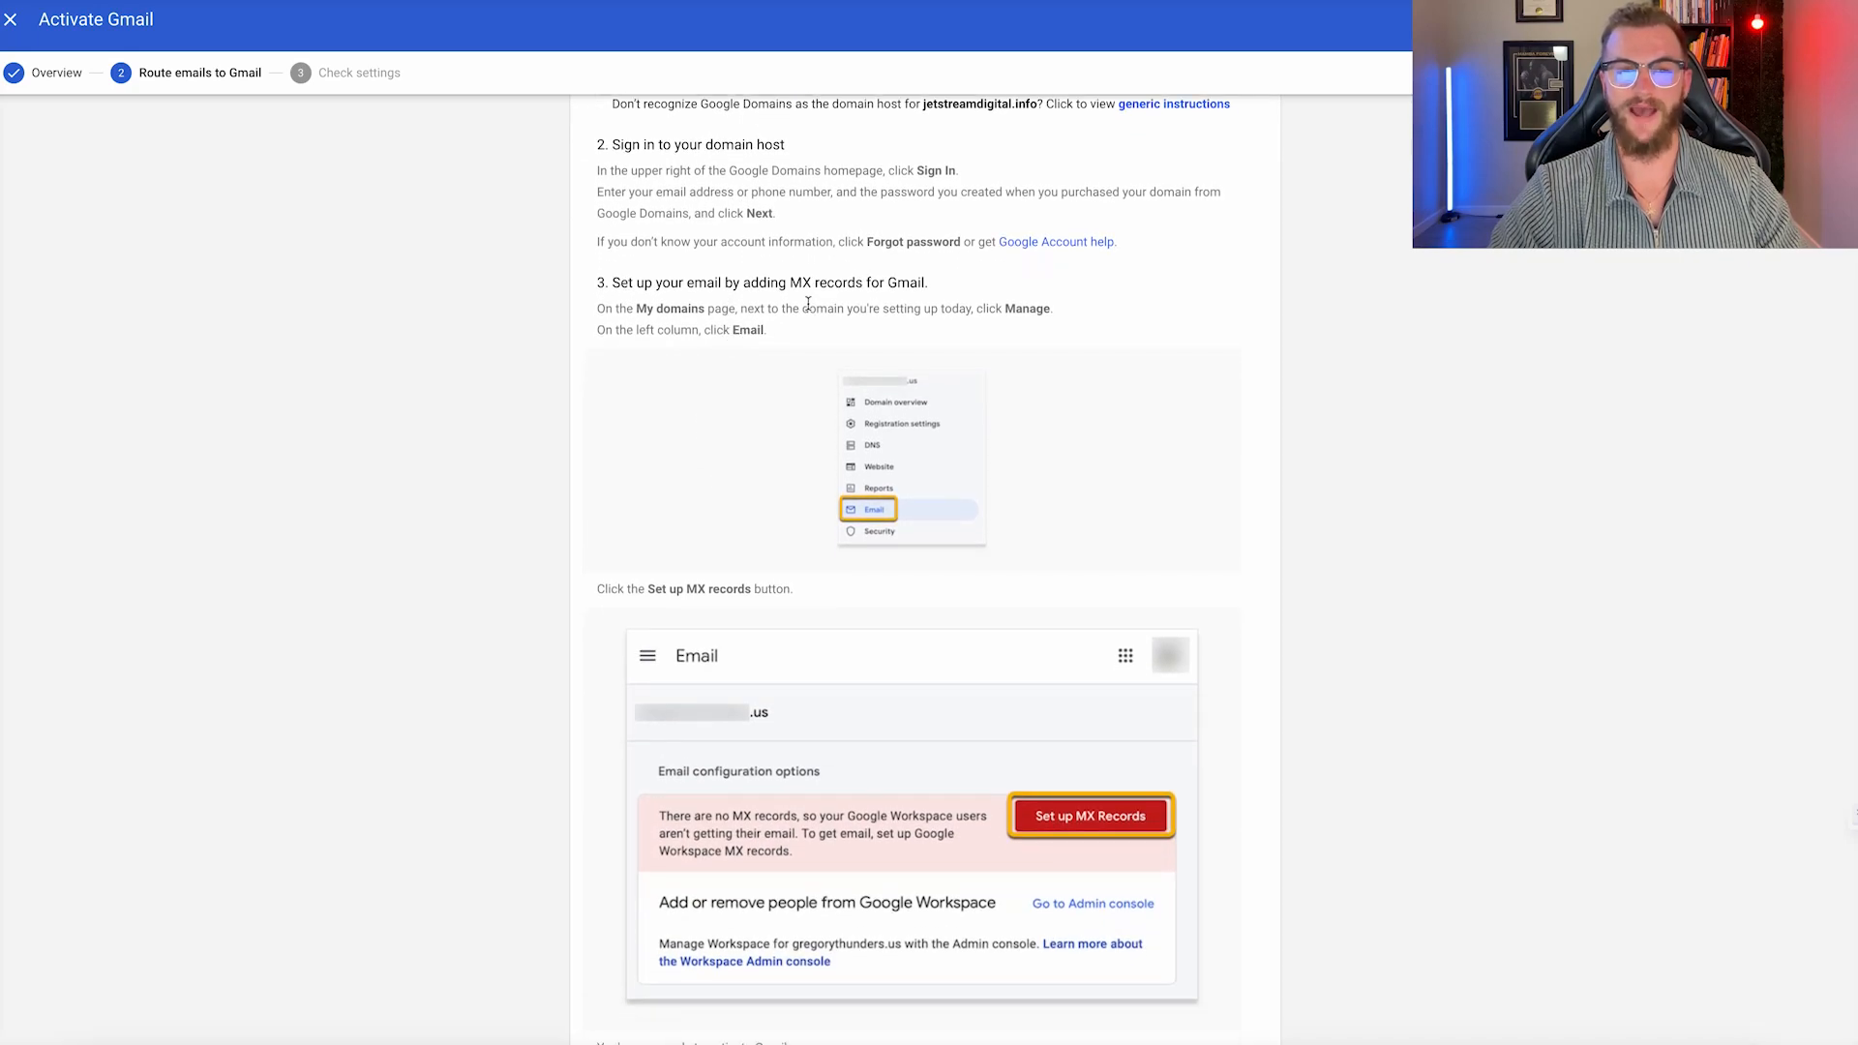
pyautogui.scroll(-3, 910, 349)
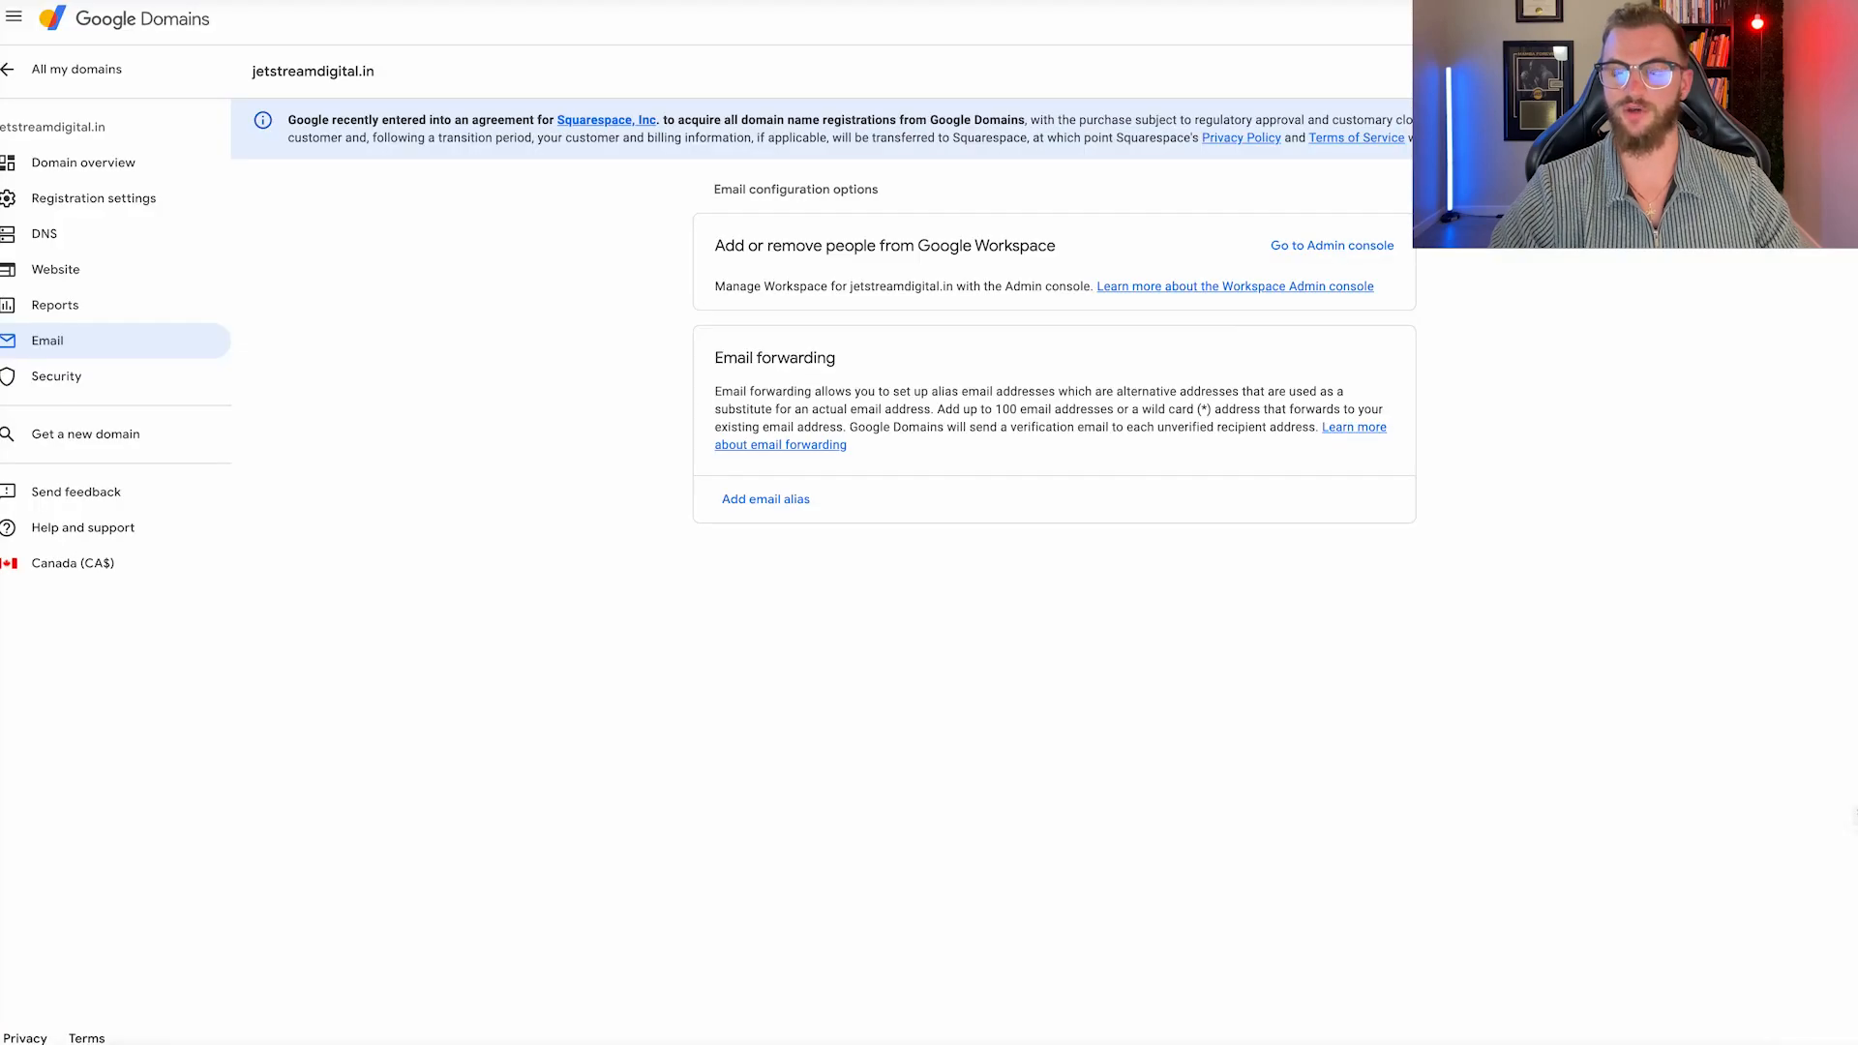
# Add the Google Workspace MX records in jetstreamdigital.info's Email settings in Google Domains.
pyautogui.click(77, 70)
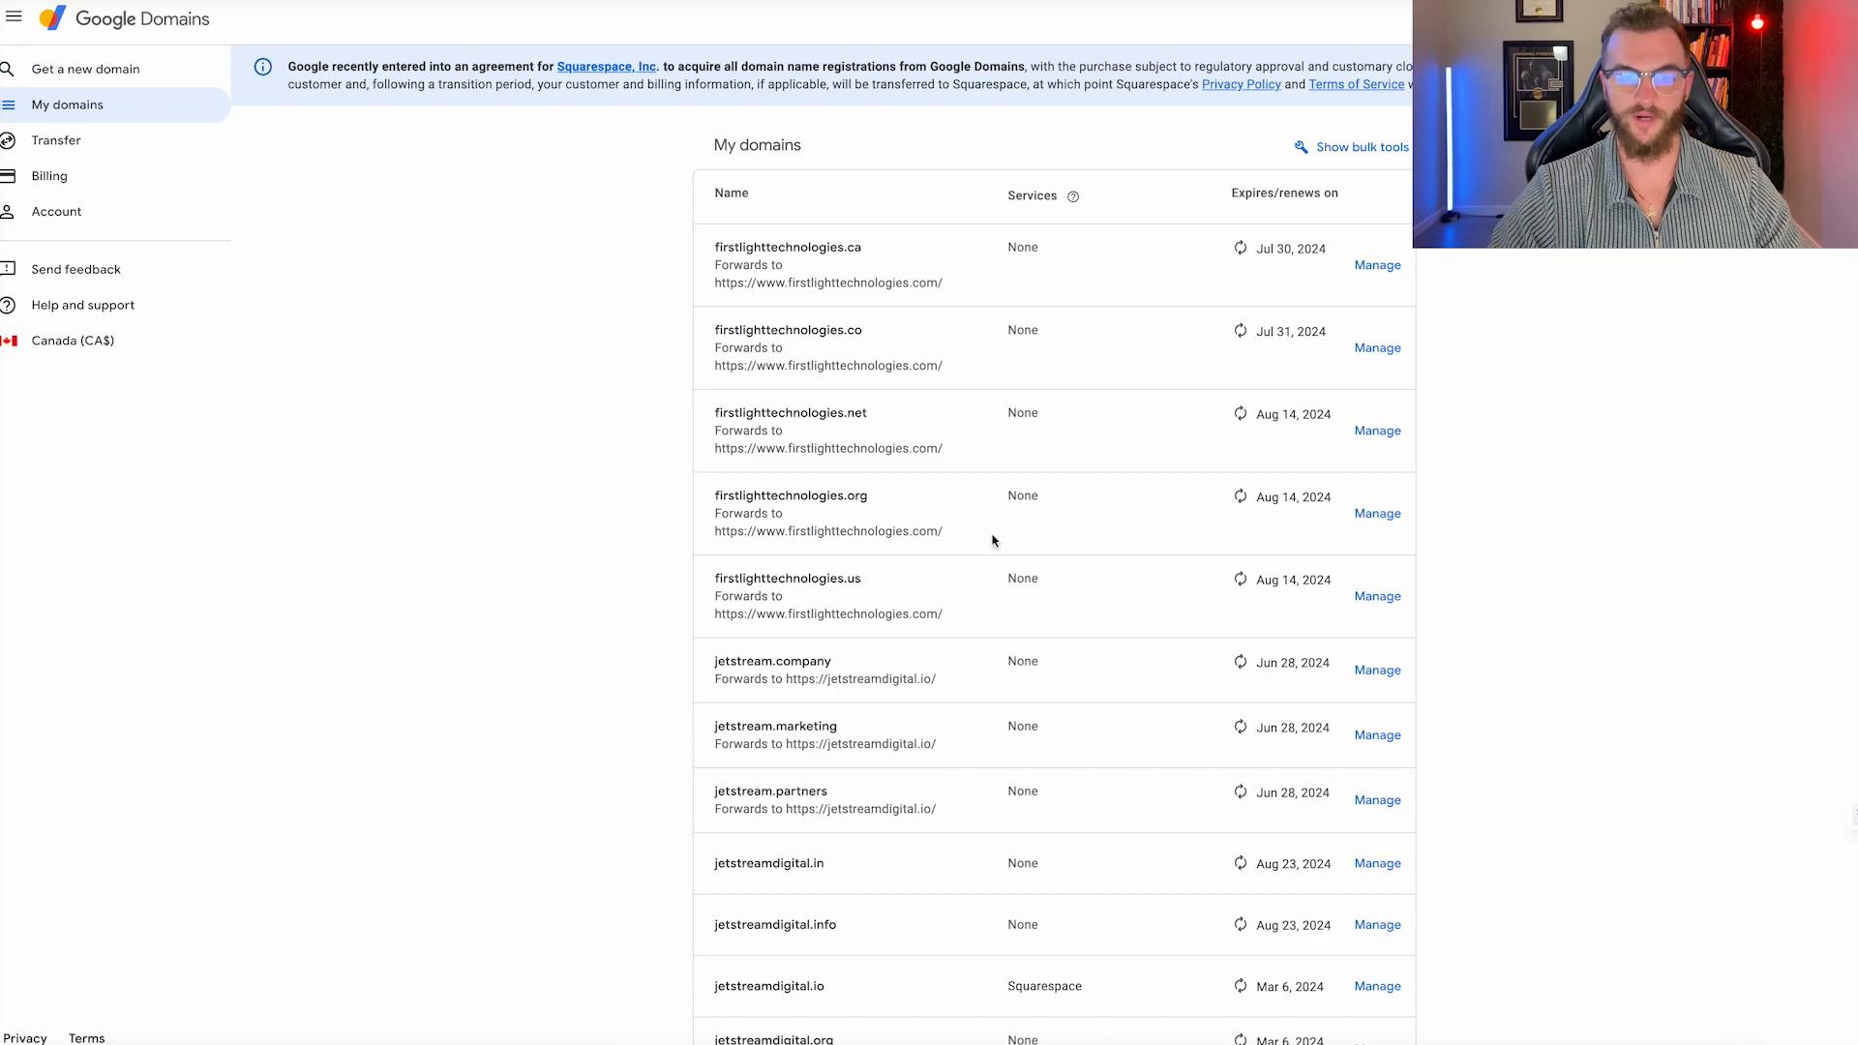
pyautogui.scroll(-5, 1097, 498)
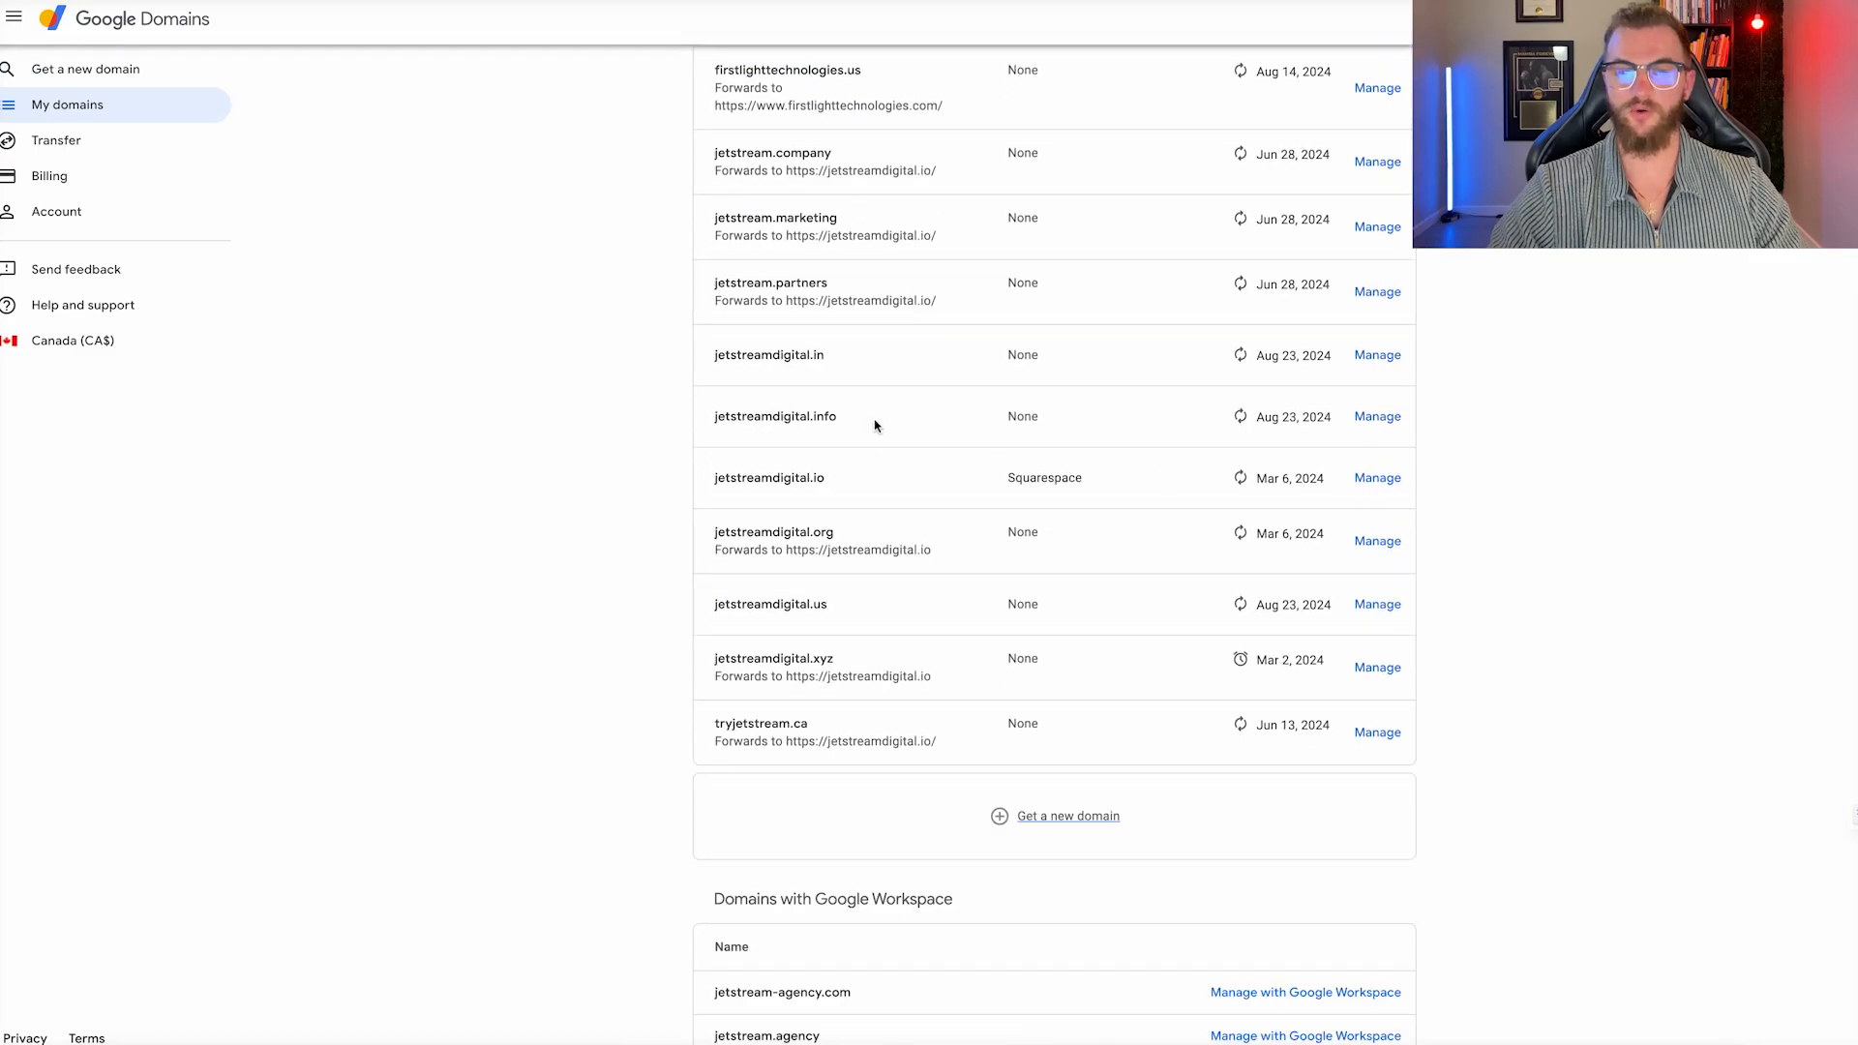
pyautogui.click(1372, 418)
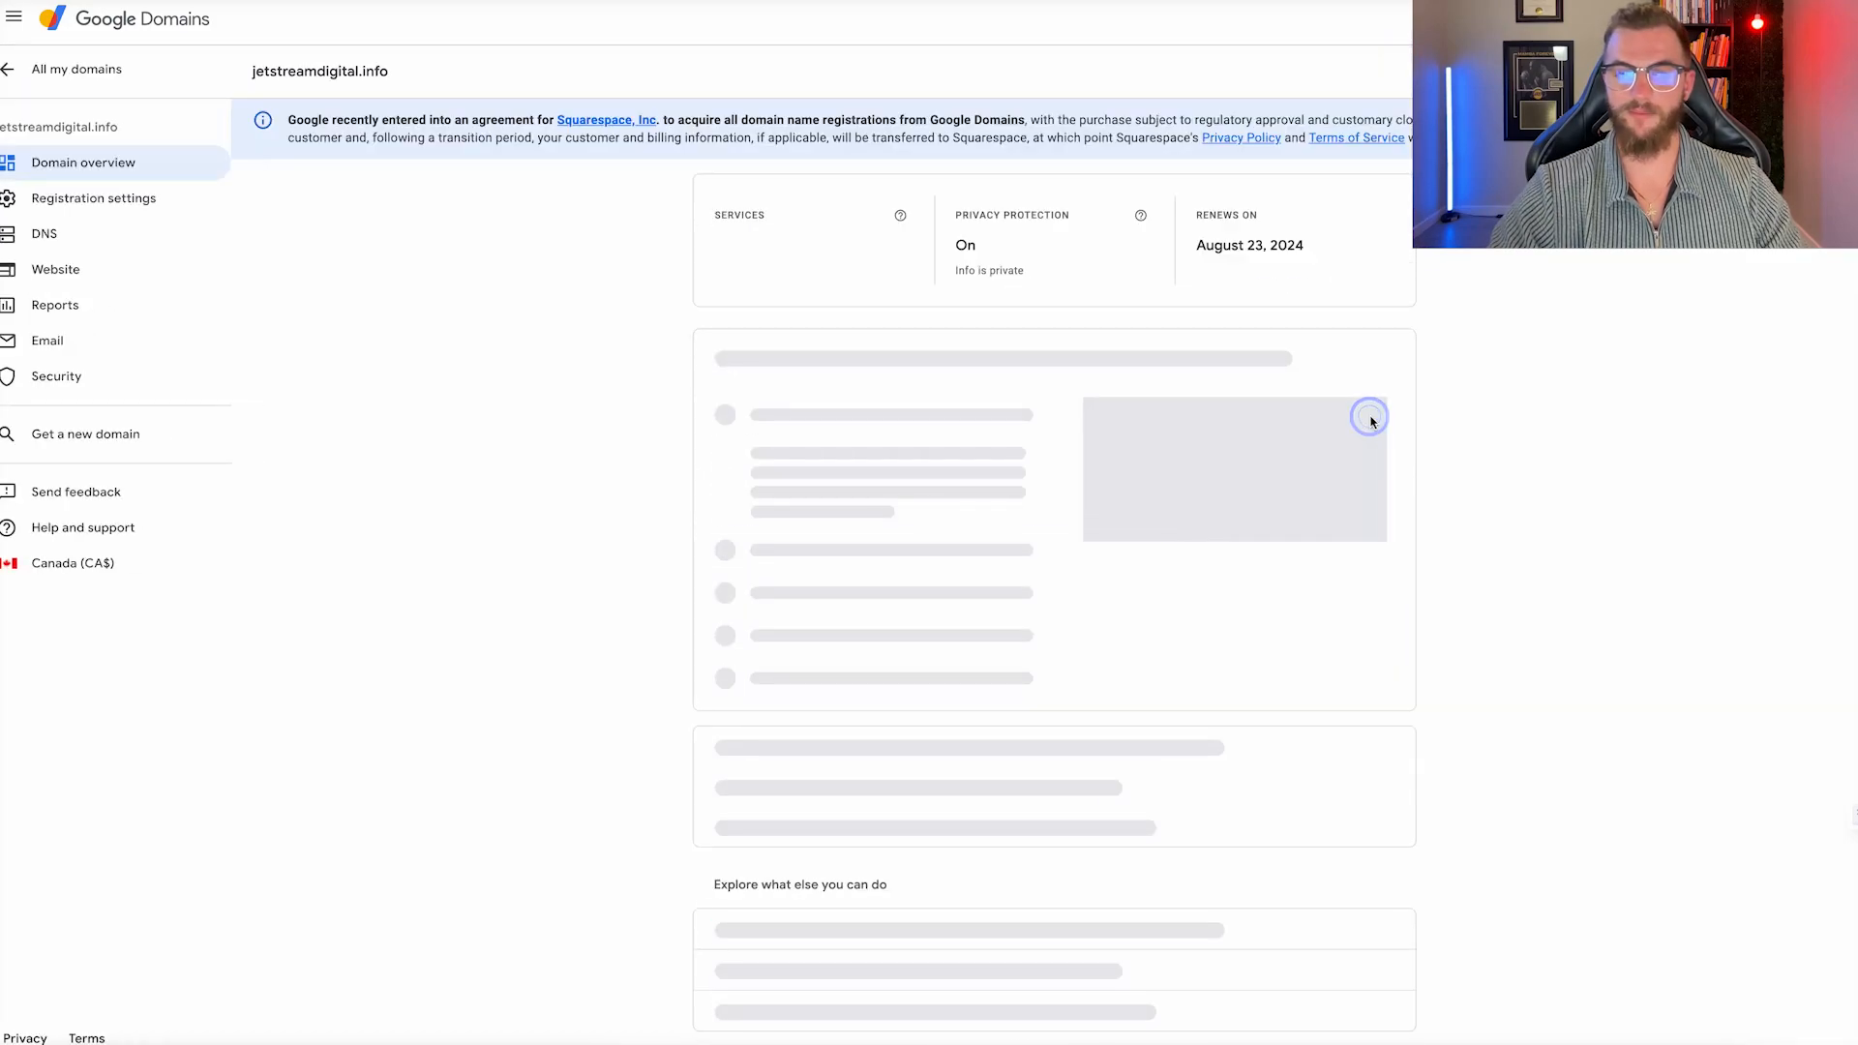
pyautogui.click(50, 344)
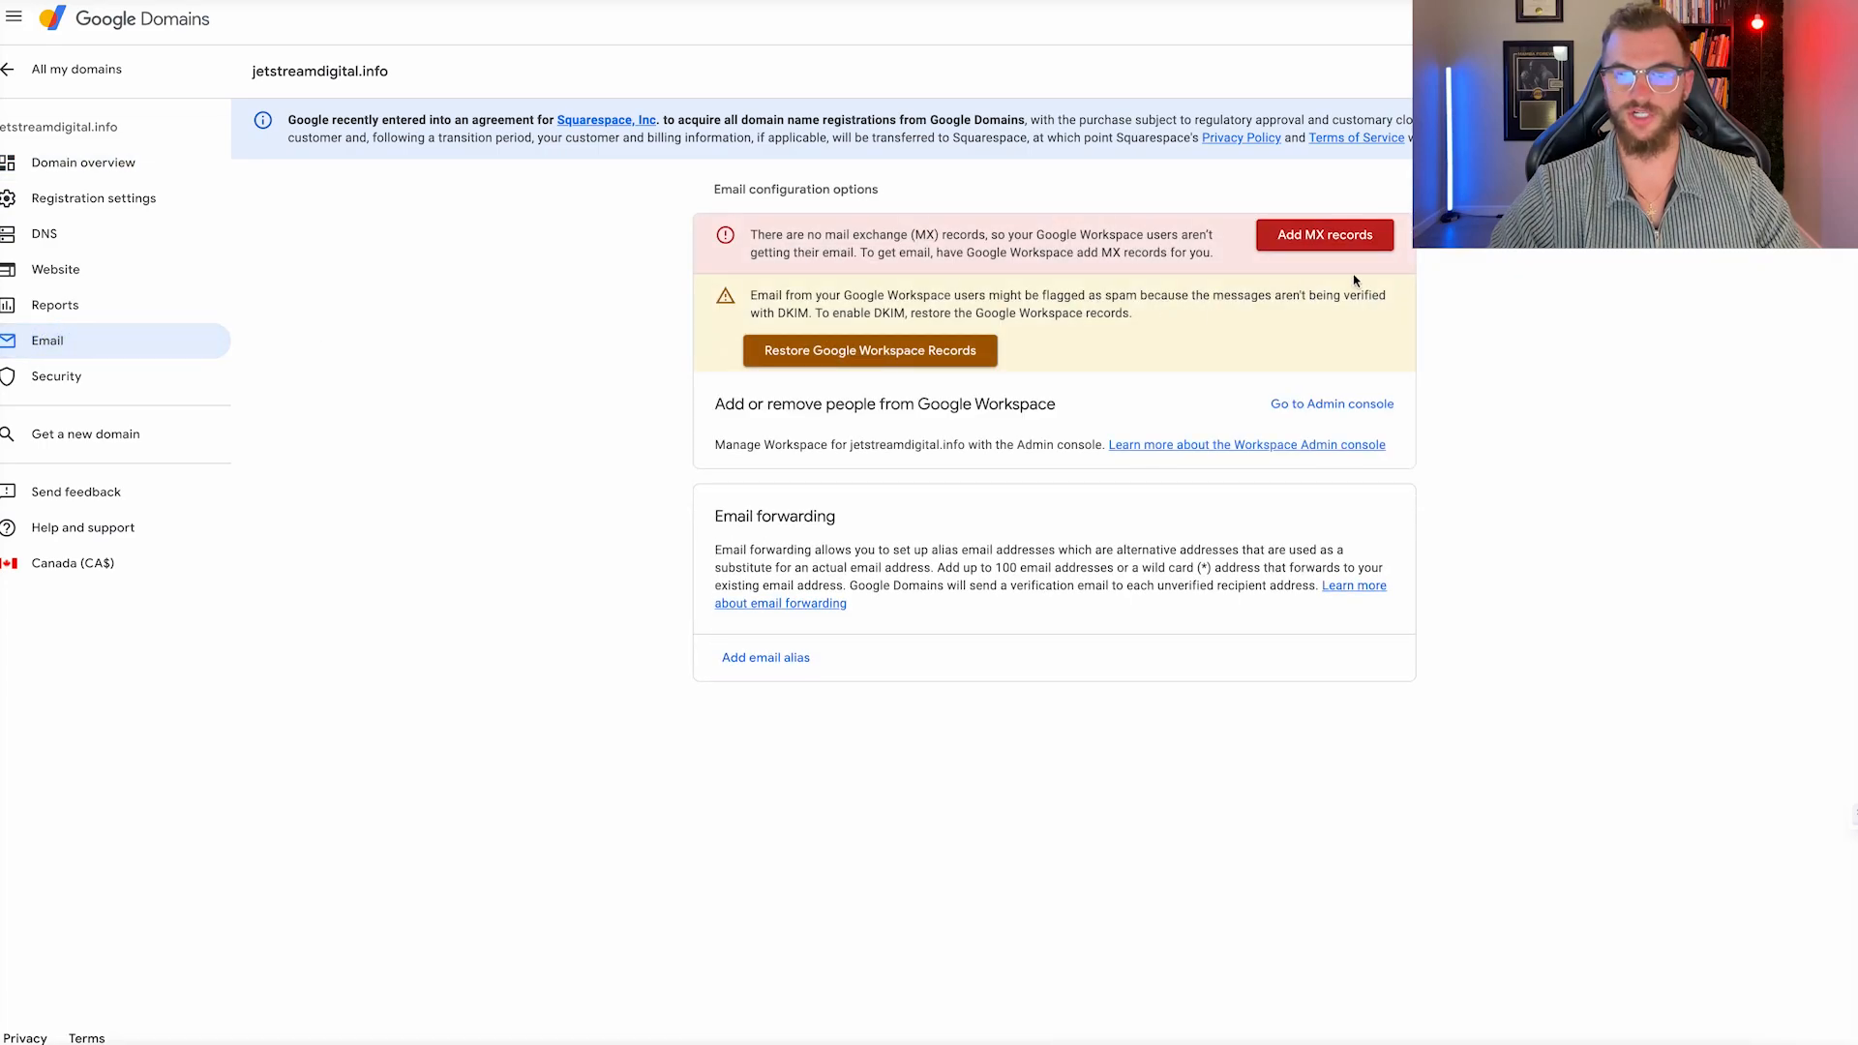
pyautogui.click(1318, 237)
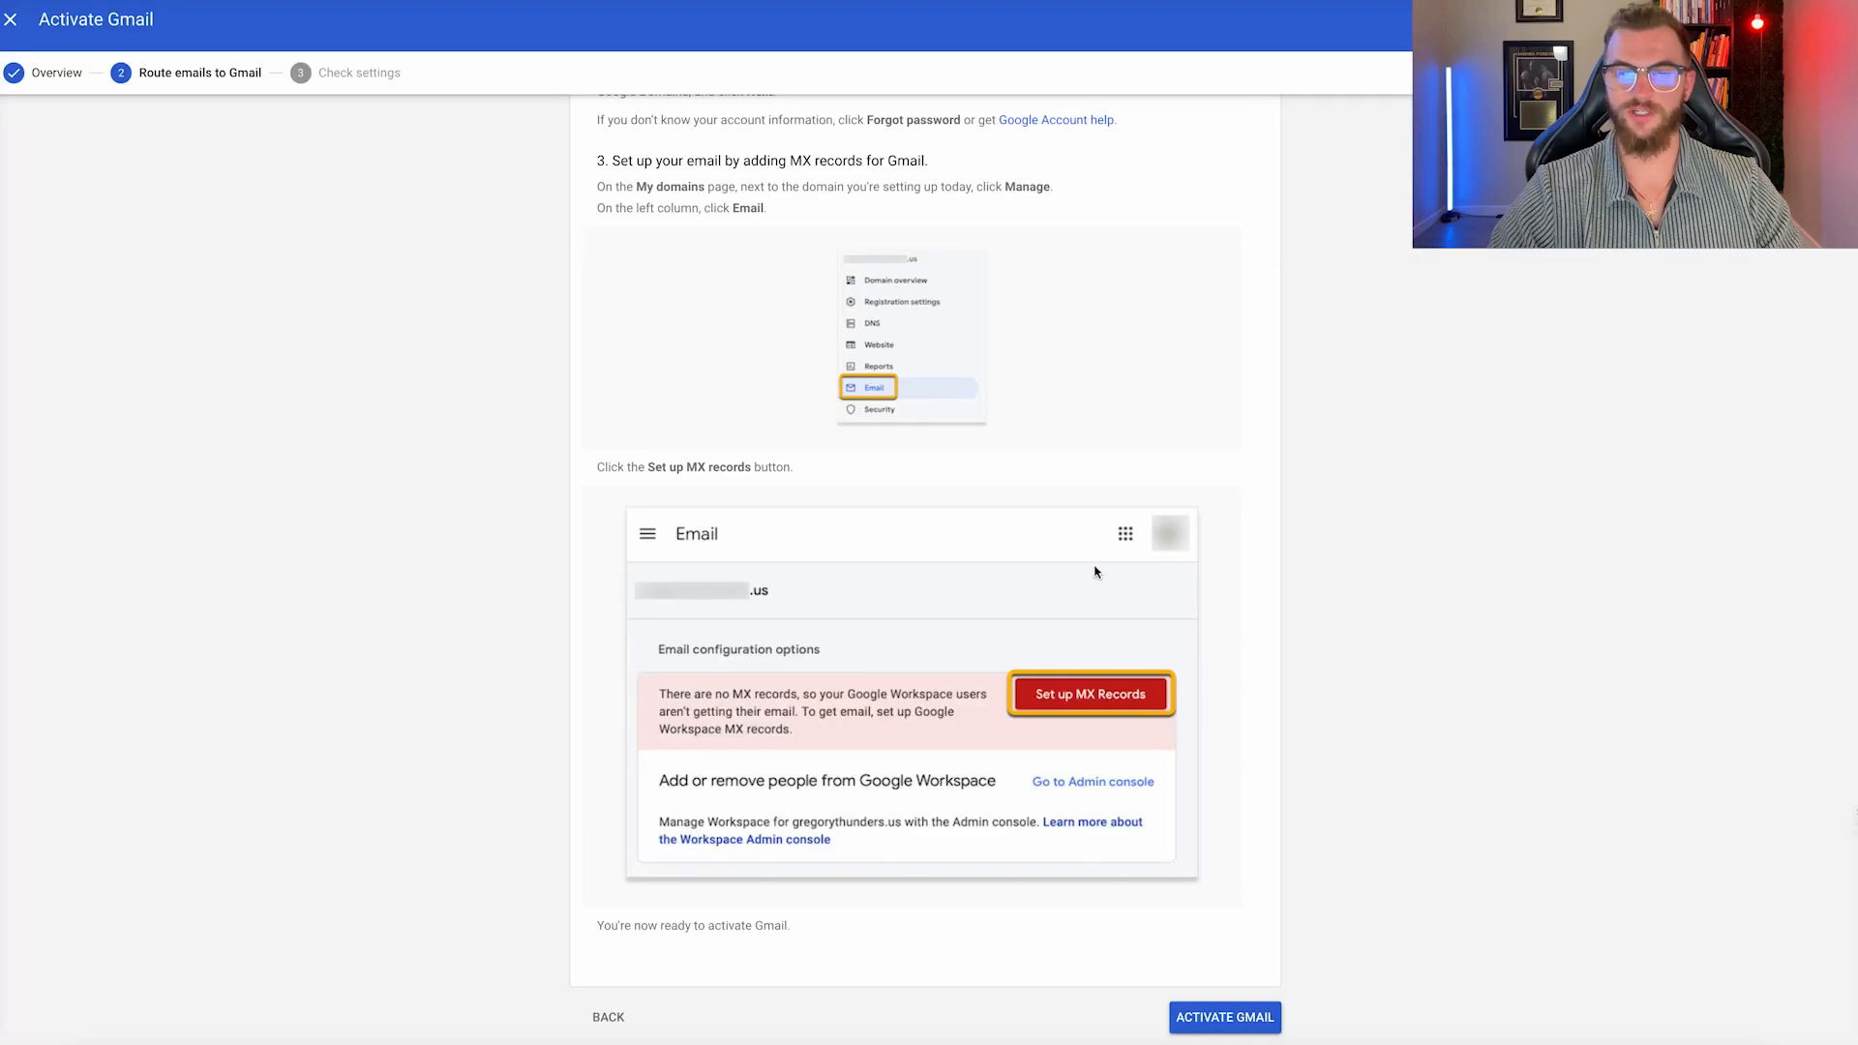
# Activate Gmail for jetstreamdigital.info, then for jetstreamdigital.us by signing in and connecting the domain host.
pyautogui.click(1225, 1015)
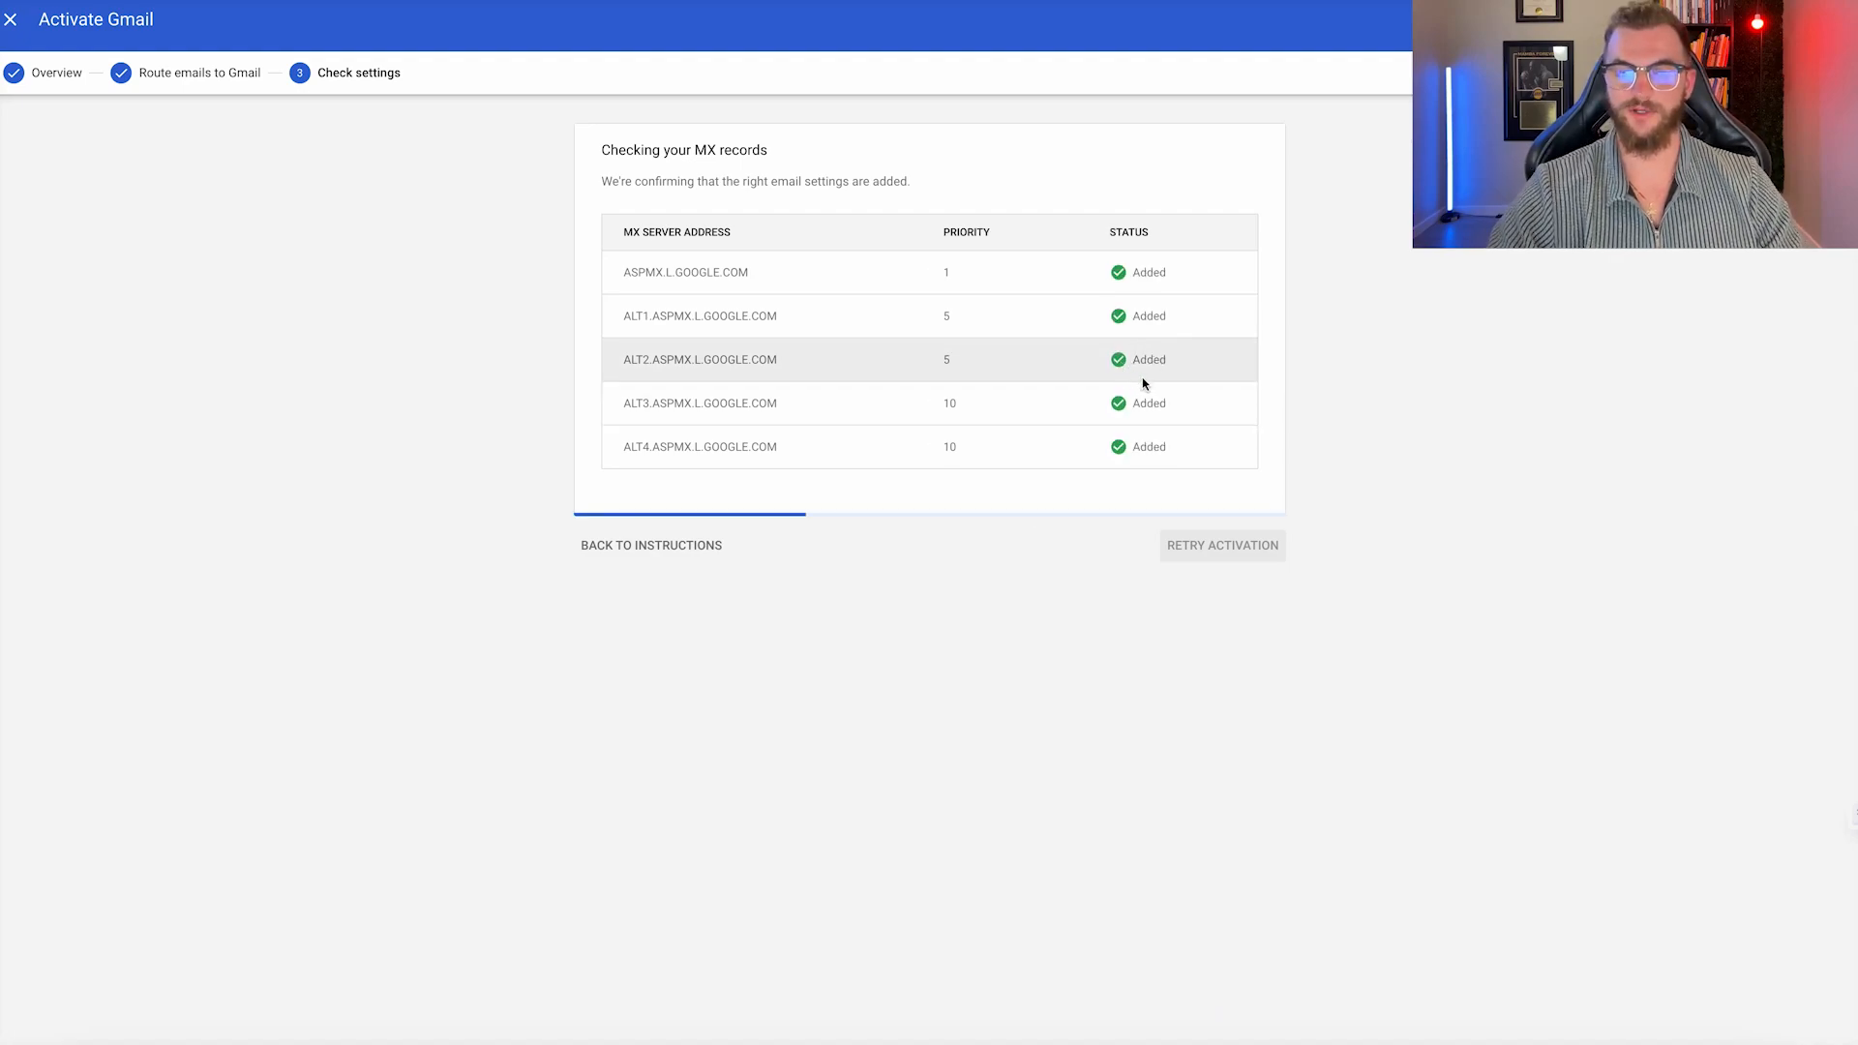
pyautogui.scroll(-5, 748, 516)
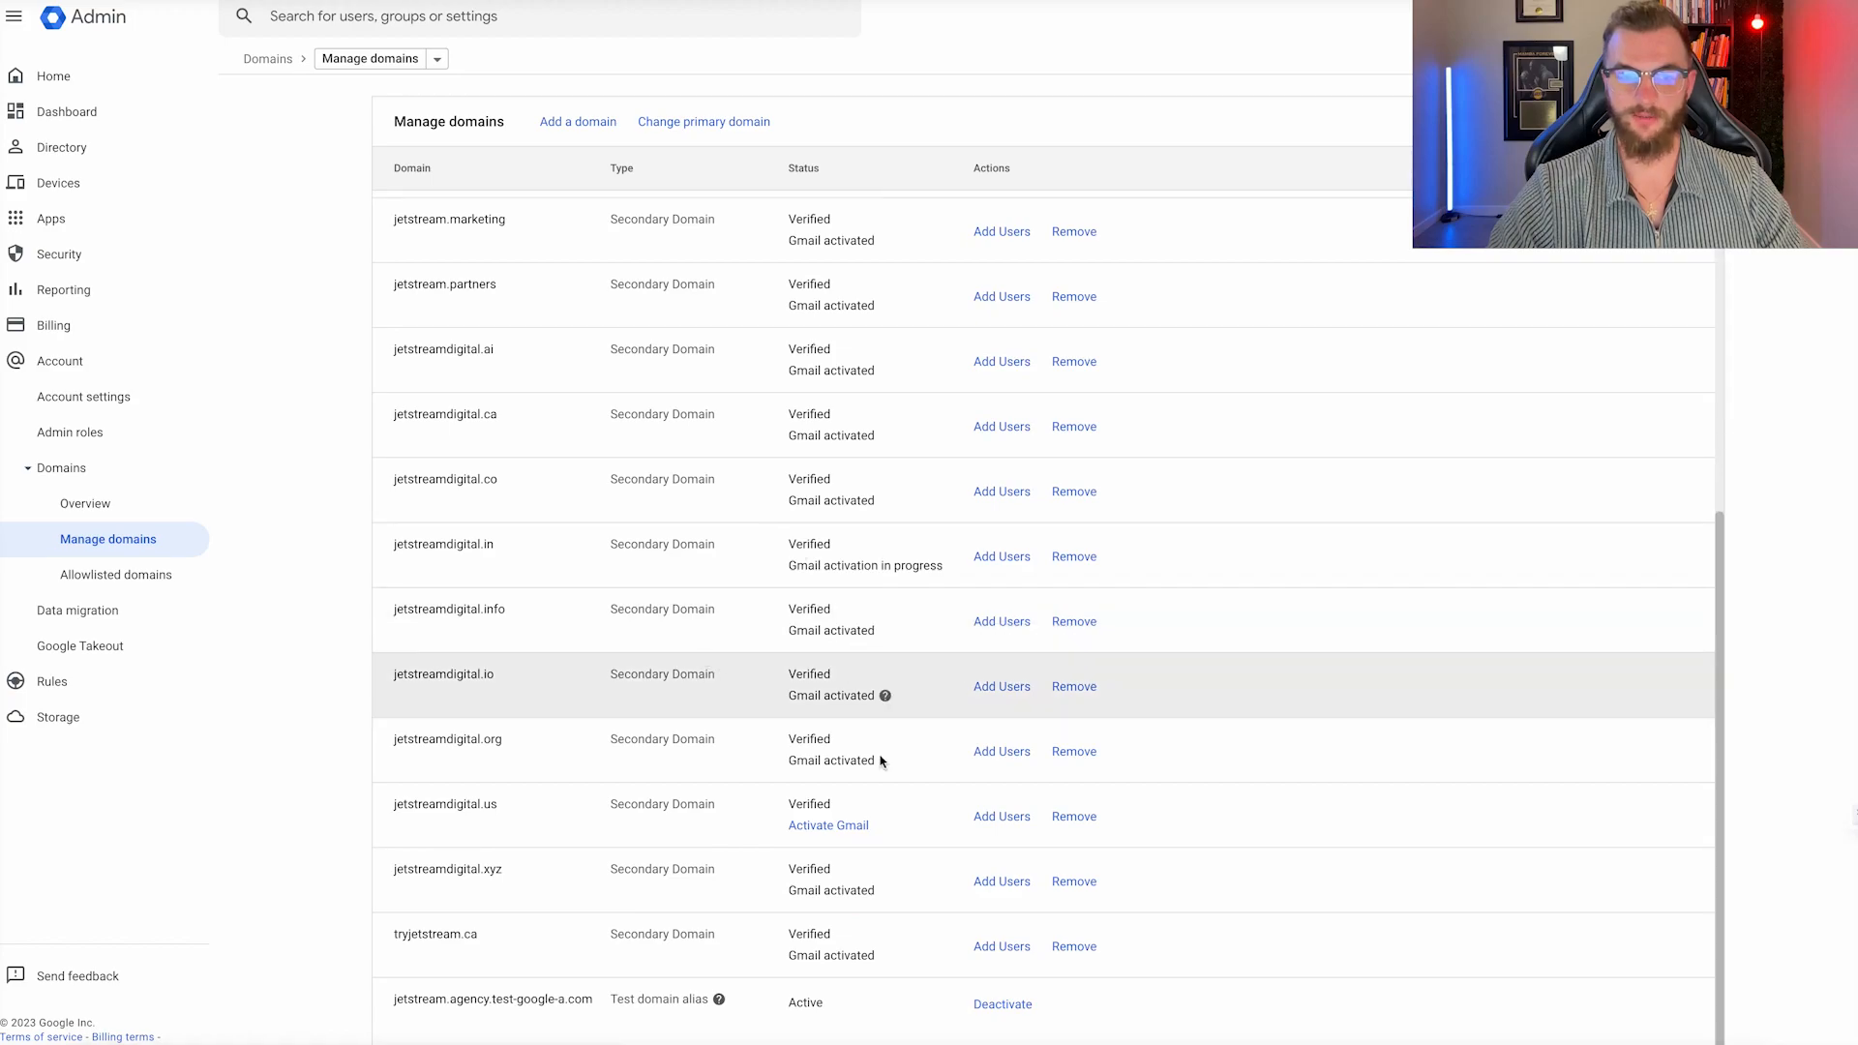
pyautogui.click(836, 827)
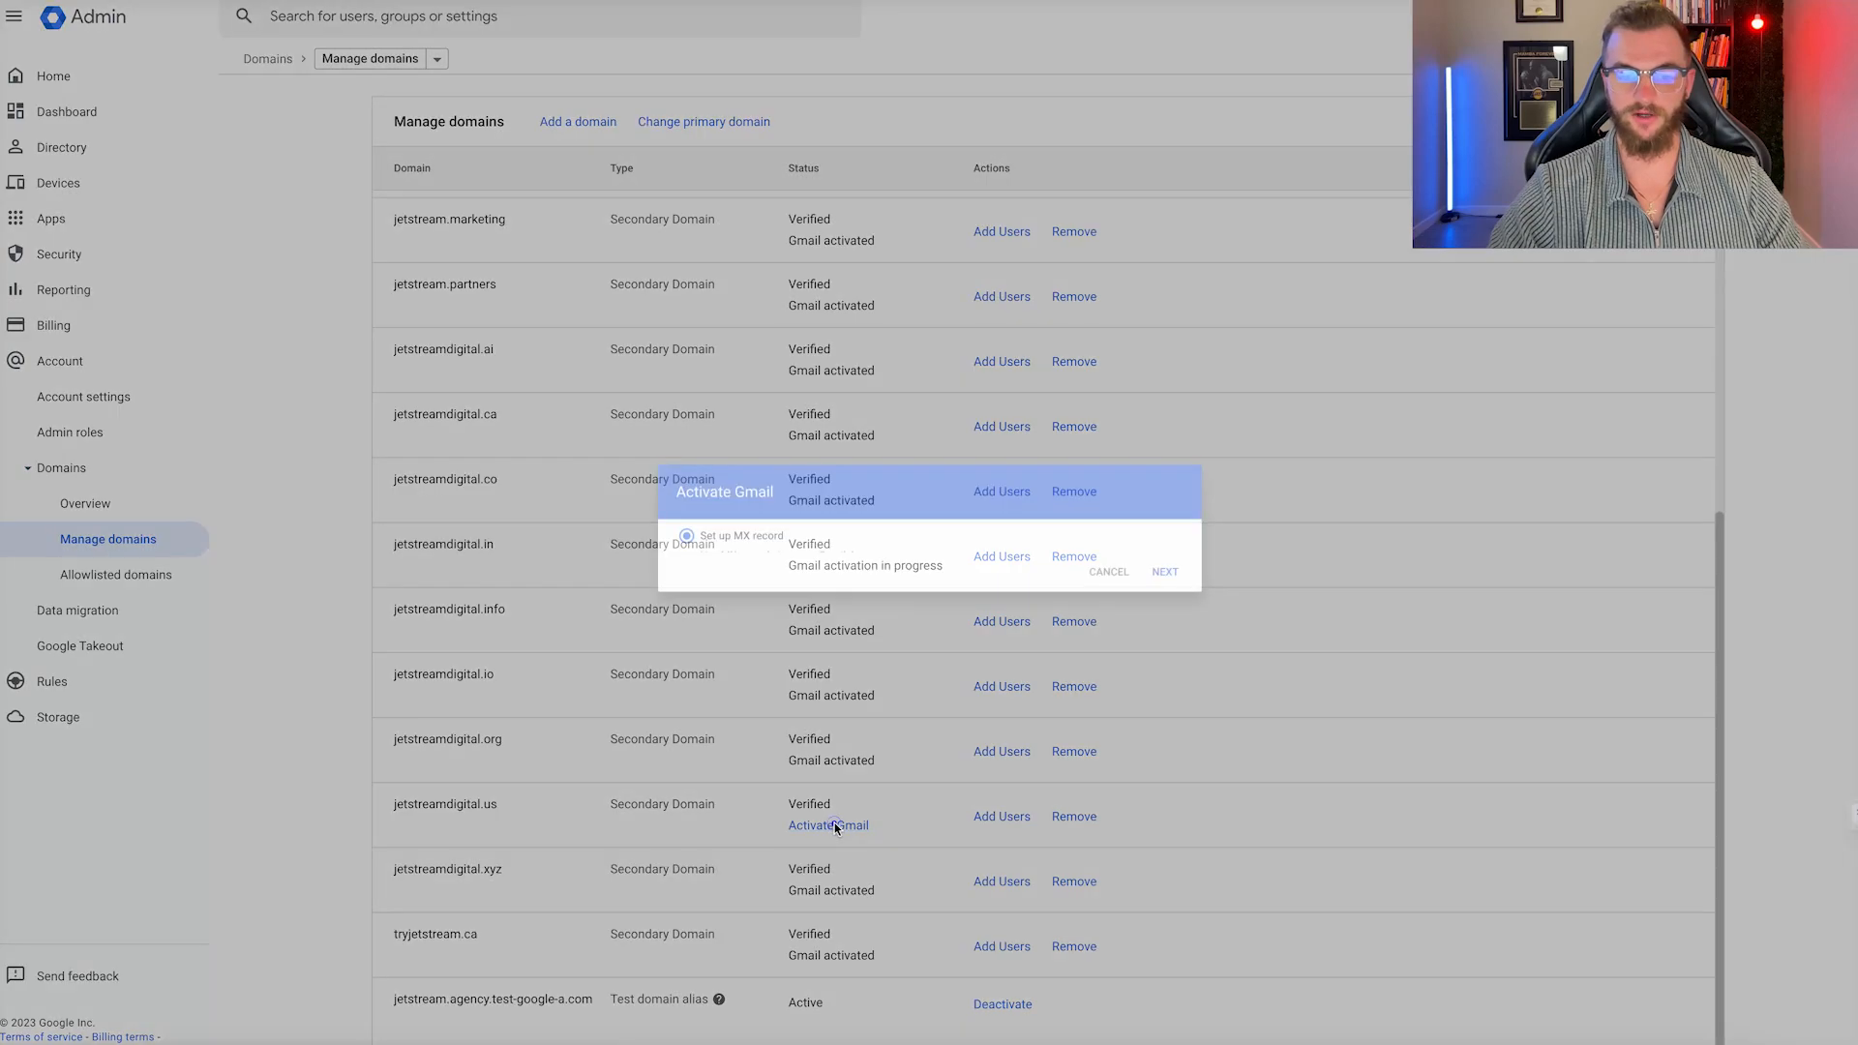
pyautogui.click(1203, 662)
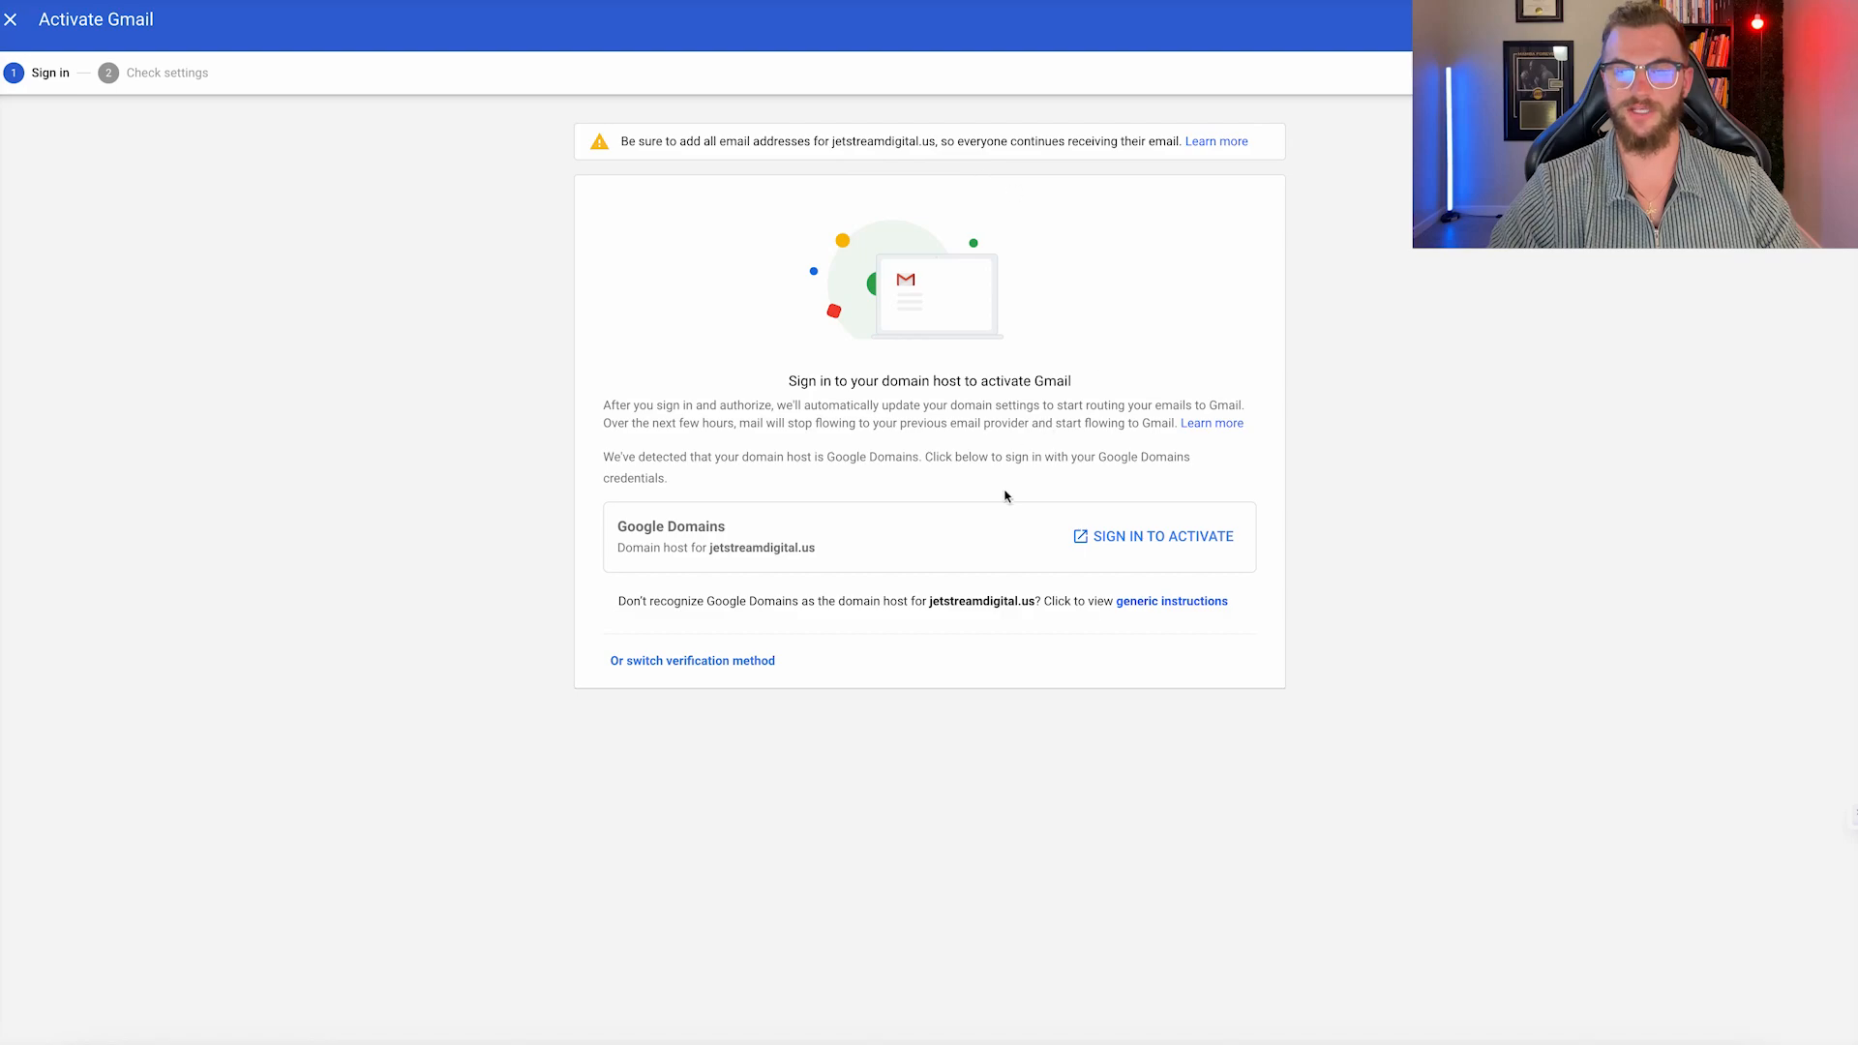
pyautogui.click(1173, 538)
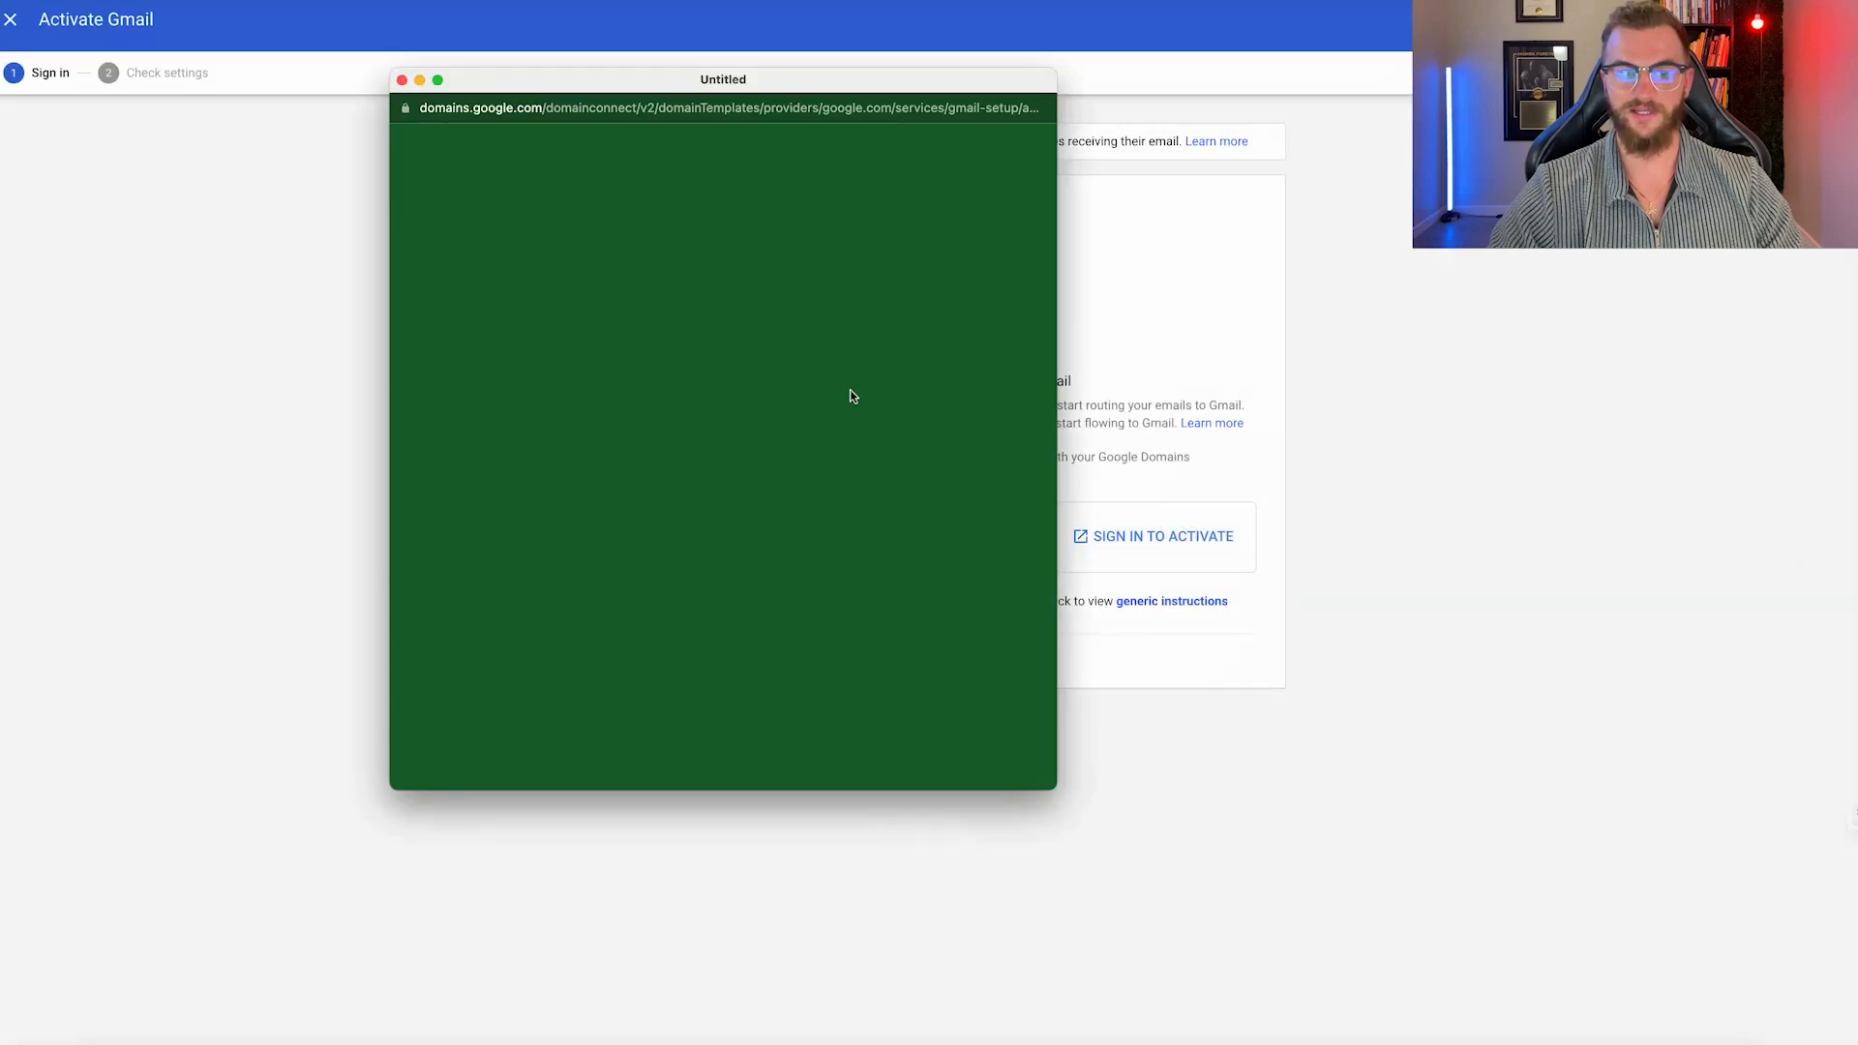
pyautogui.click(963, 656)
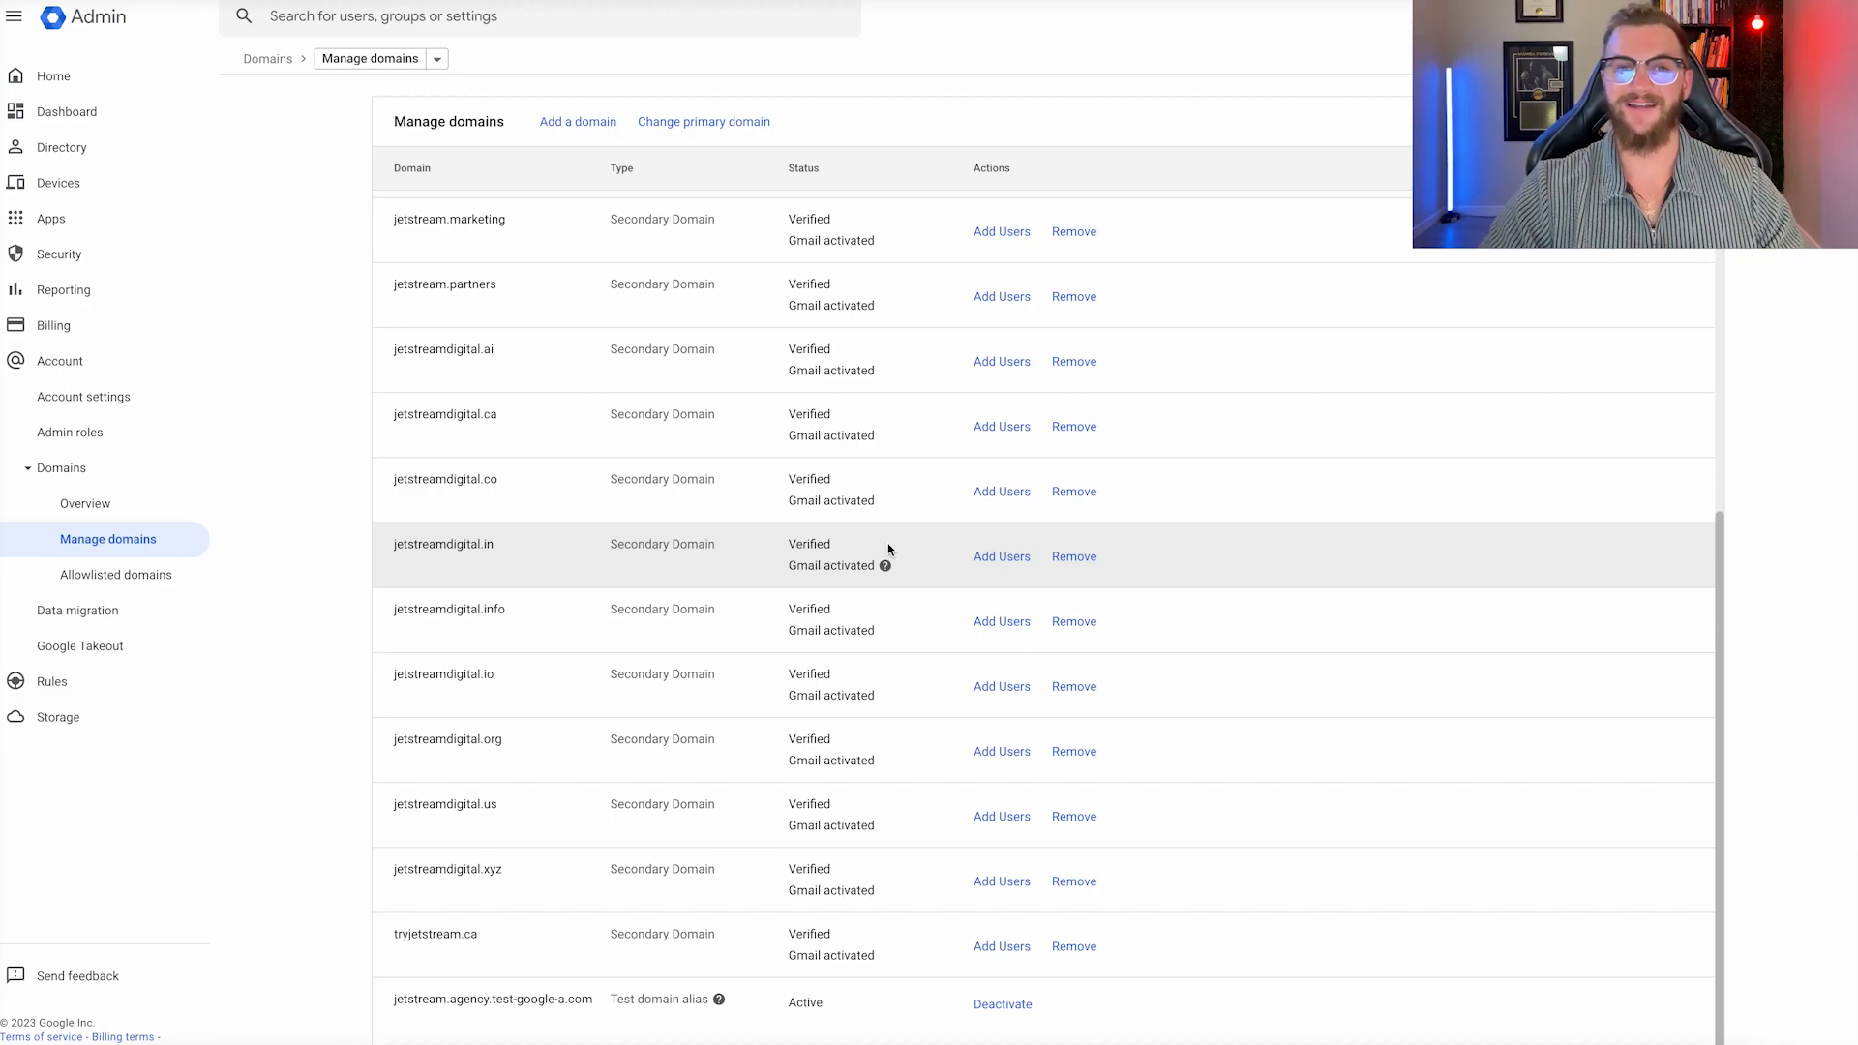
# From the Admin home, begin adding a user and enter their first and last name.
pyautogui.scroll(5, 713, 590)
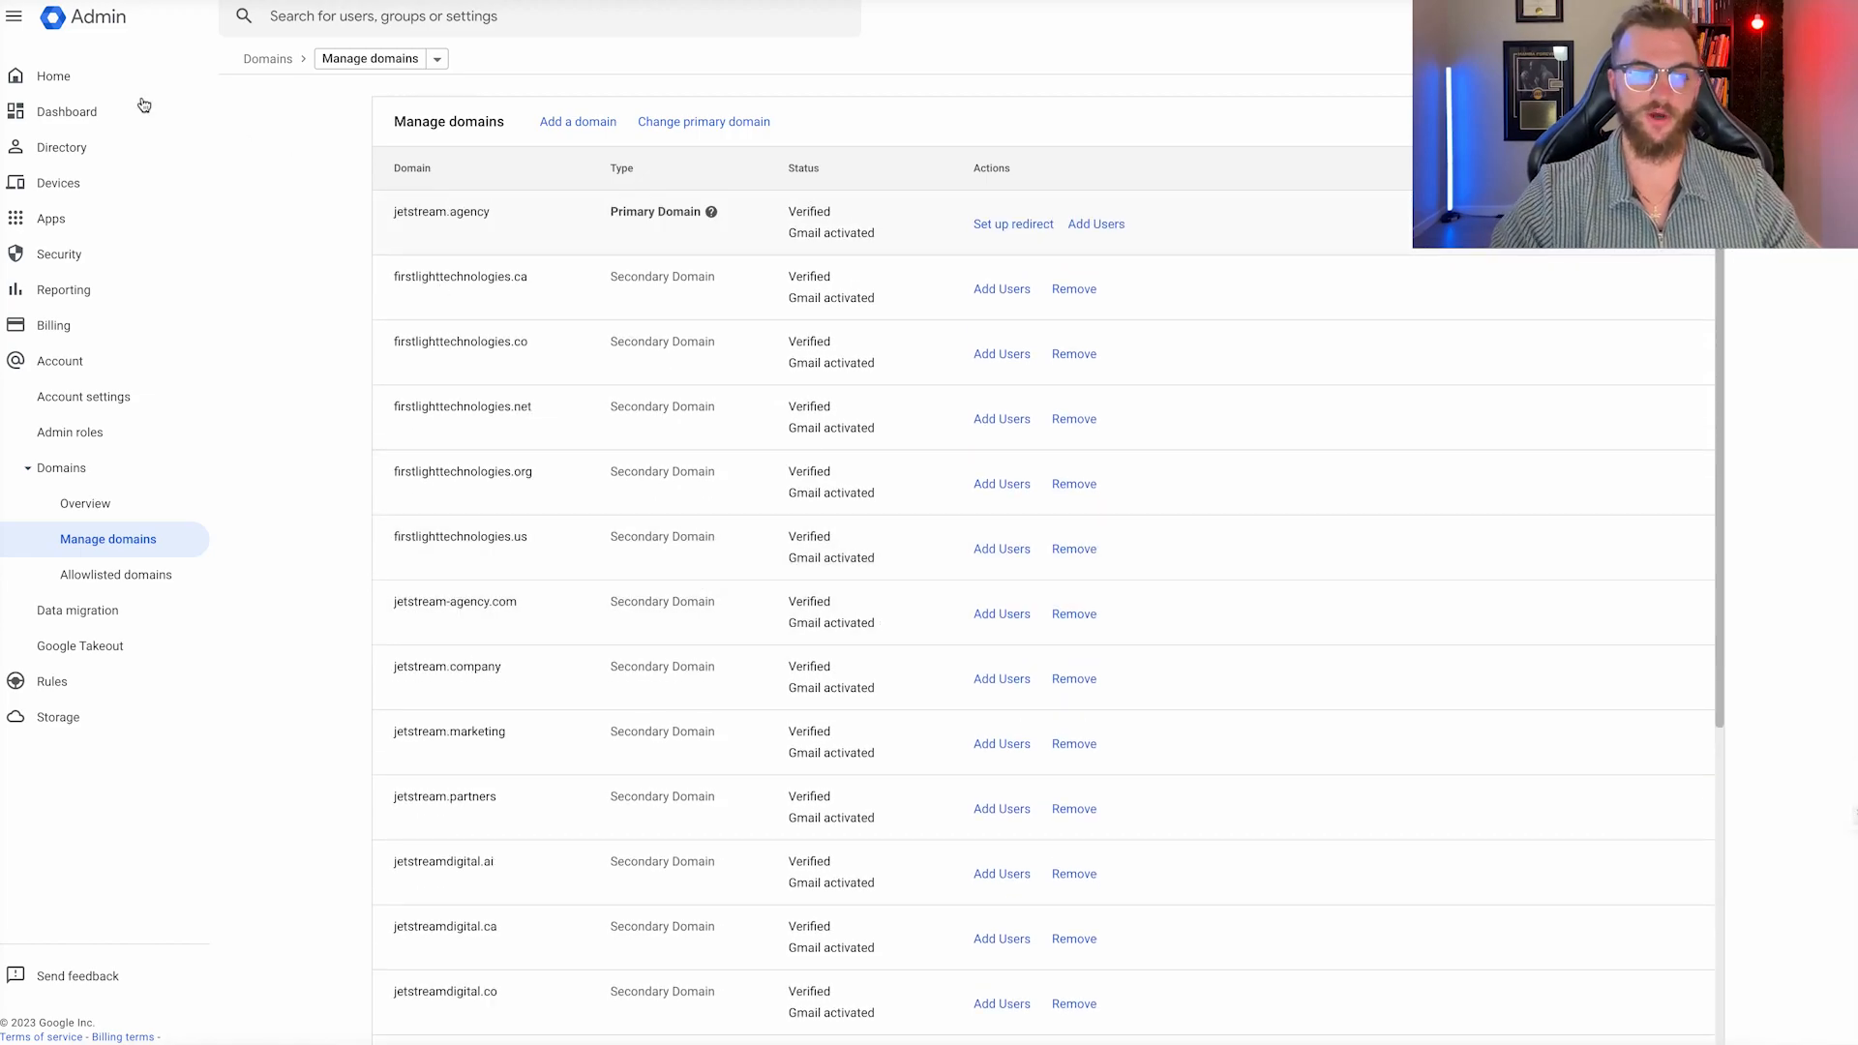
pyautogui.click(77, 85)
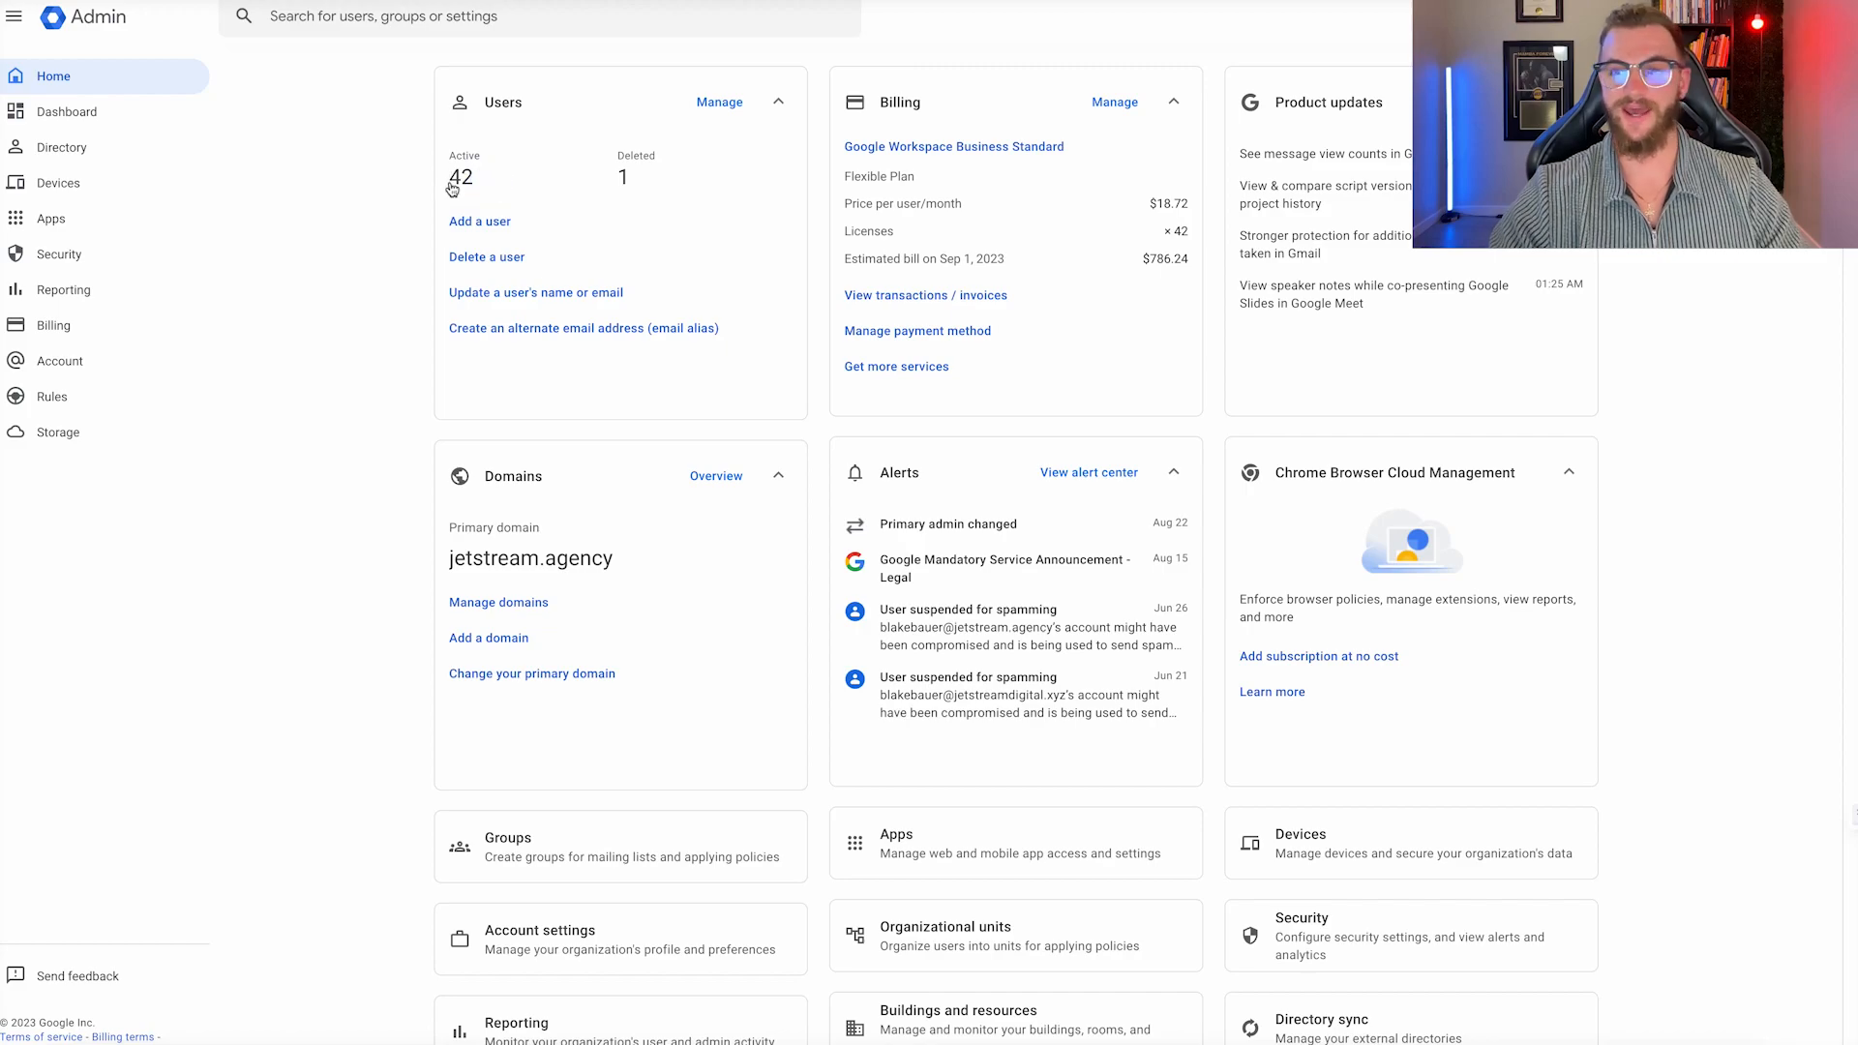
pyautogui.click(498, 222)
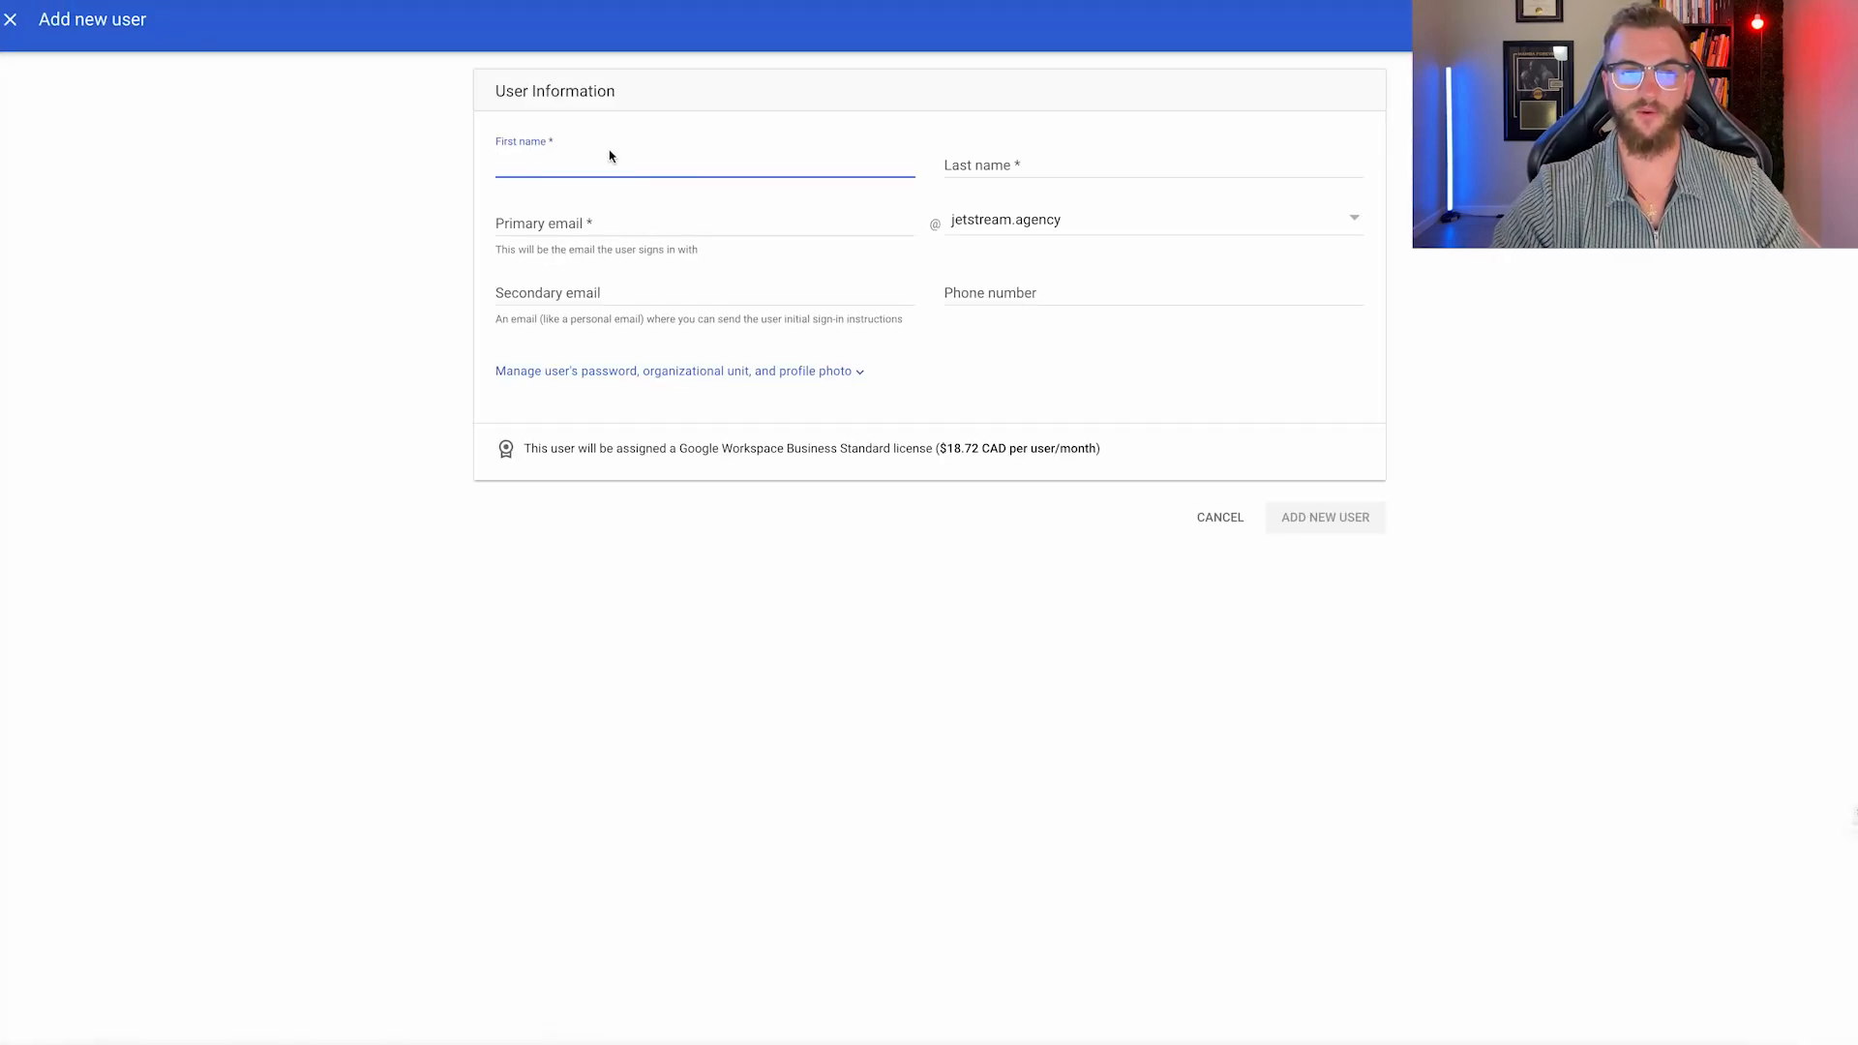
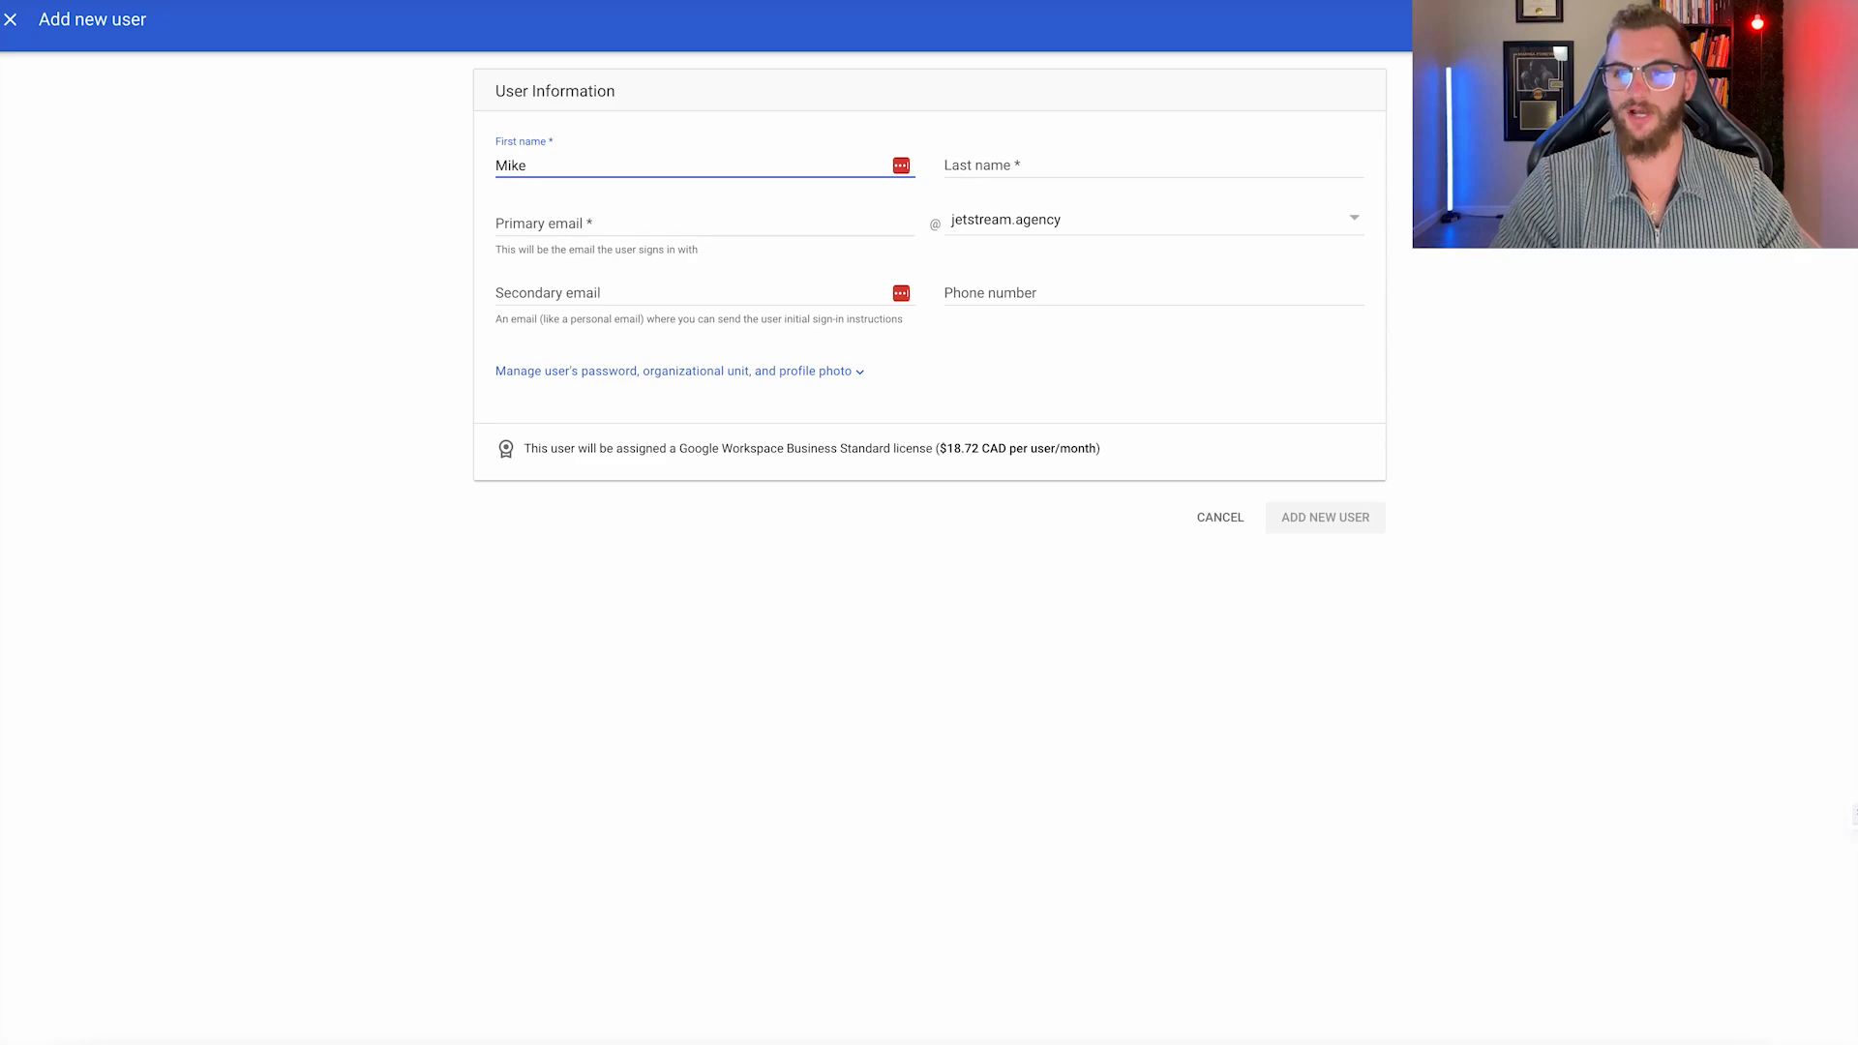
pyautogui.click(1026, 162)
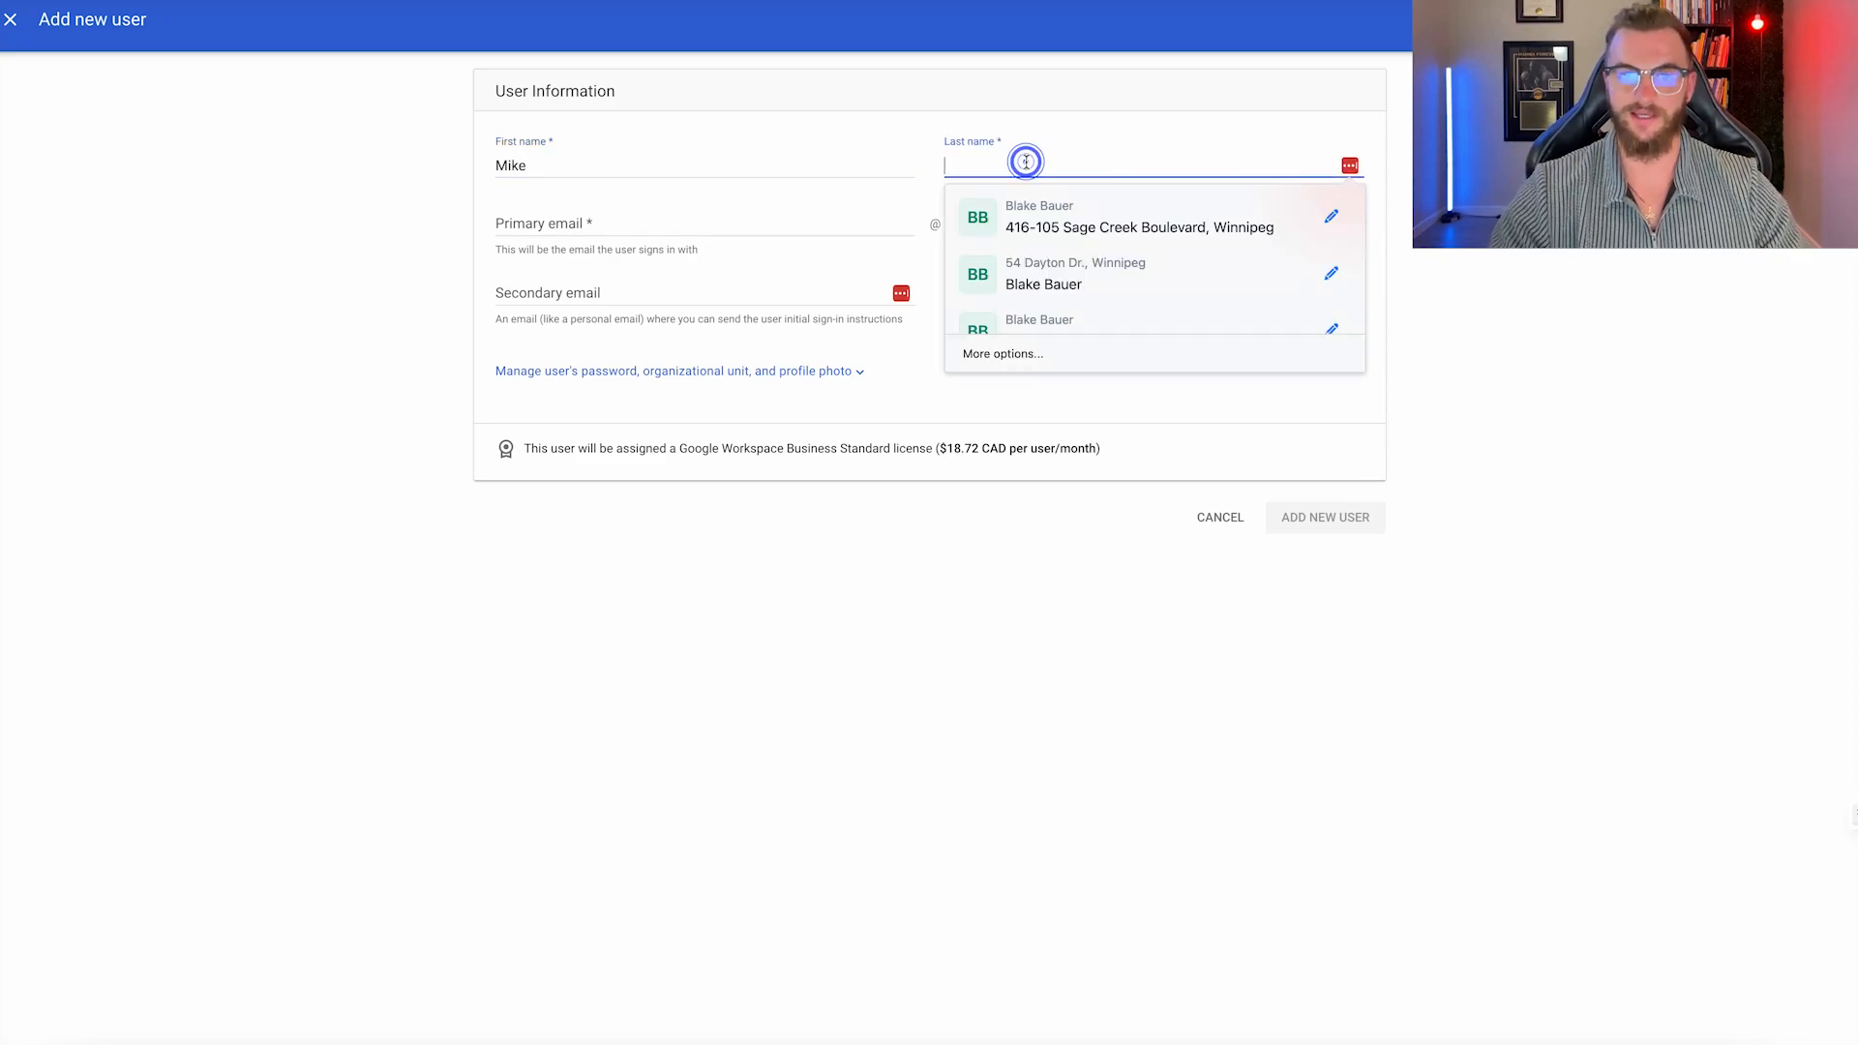
# Set the user's primary email username on jetstreamdigital.in and enter a secondary email address.
pyautogui.click(751, 224)
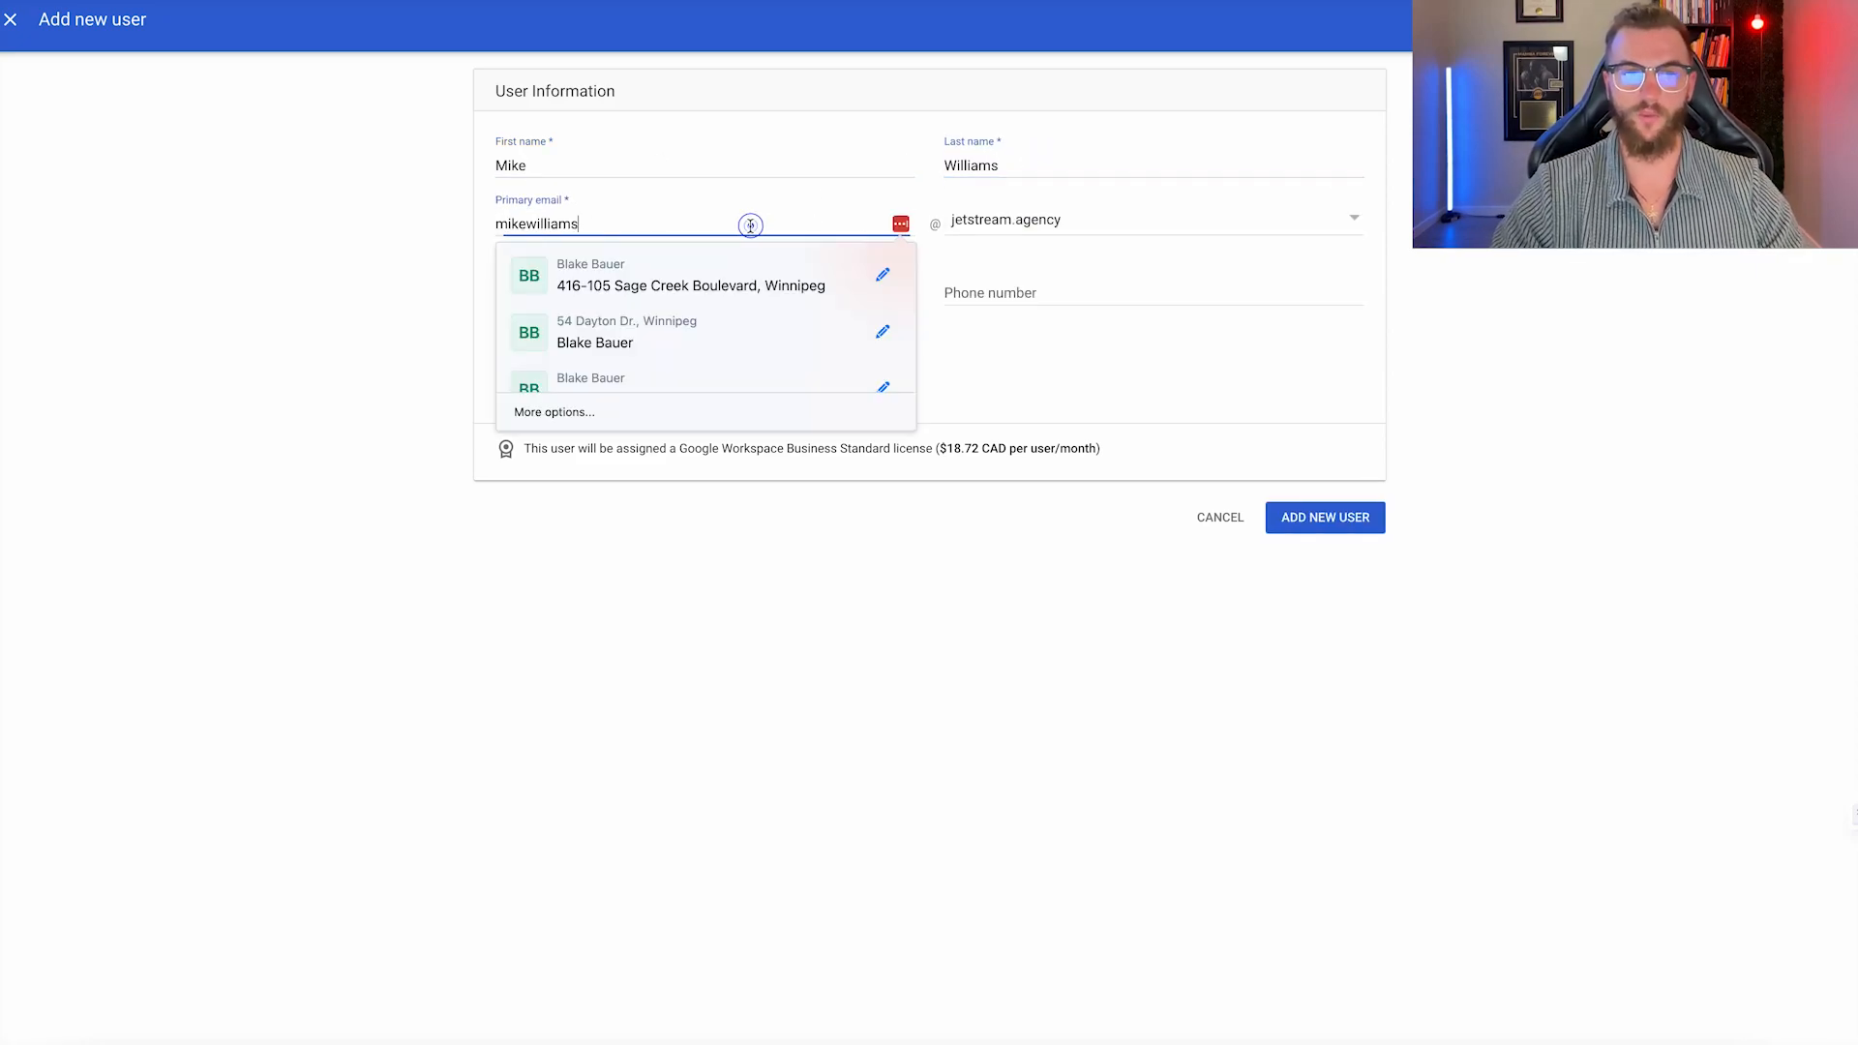
pyautogui.click(1029, 219)
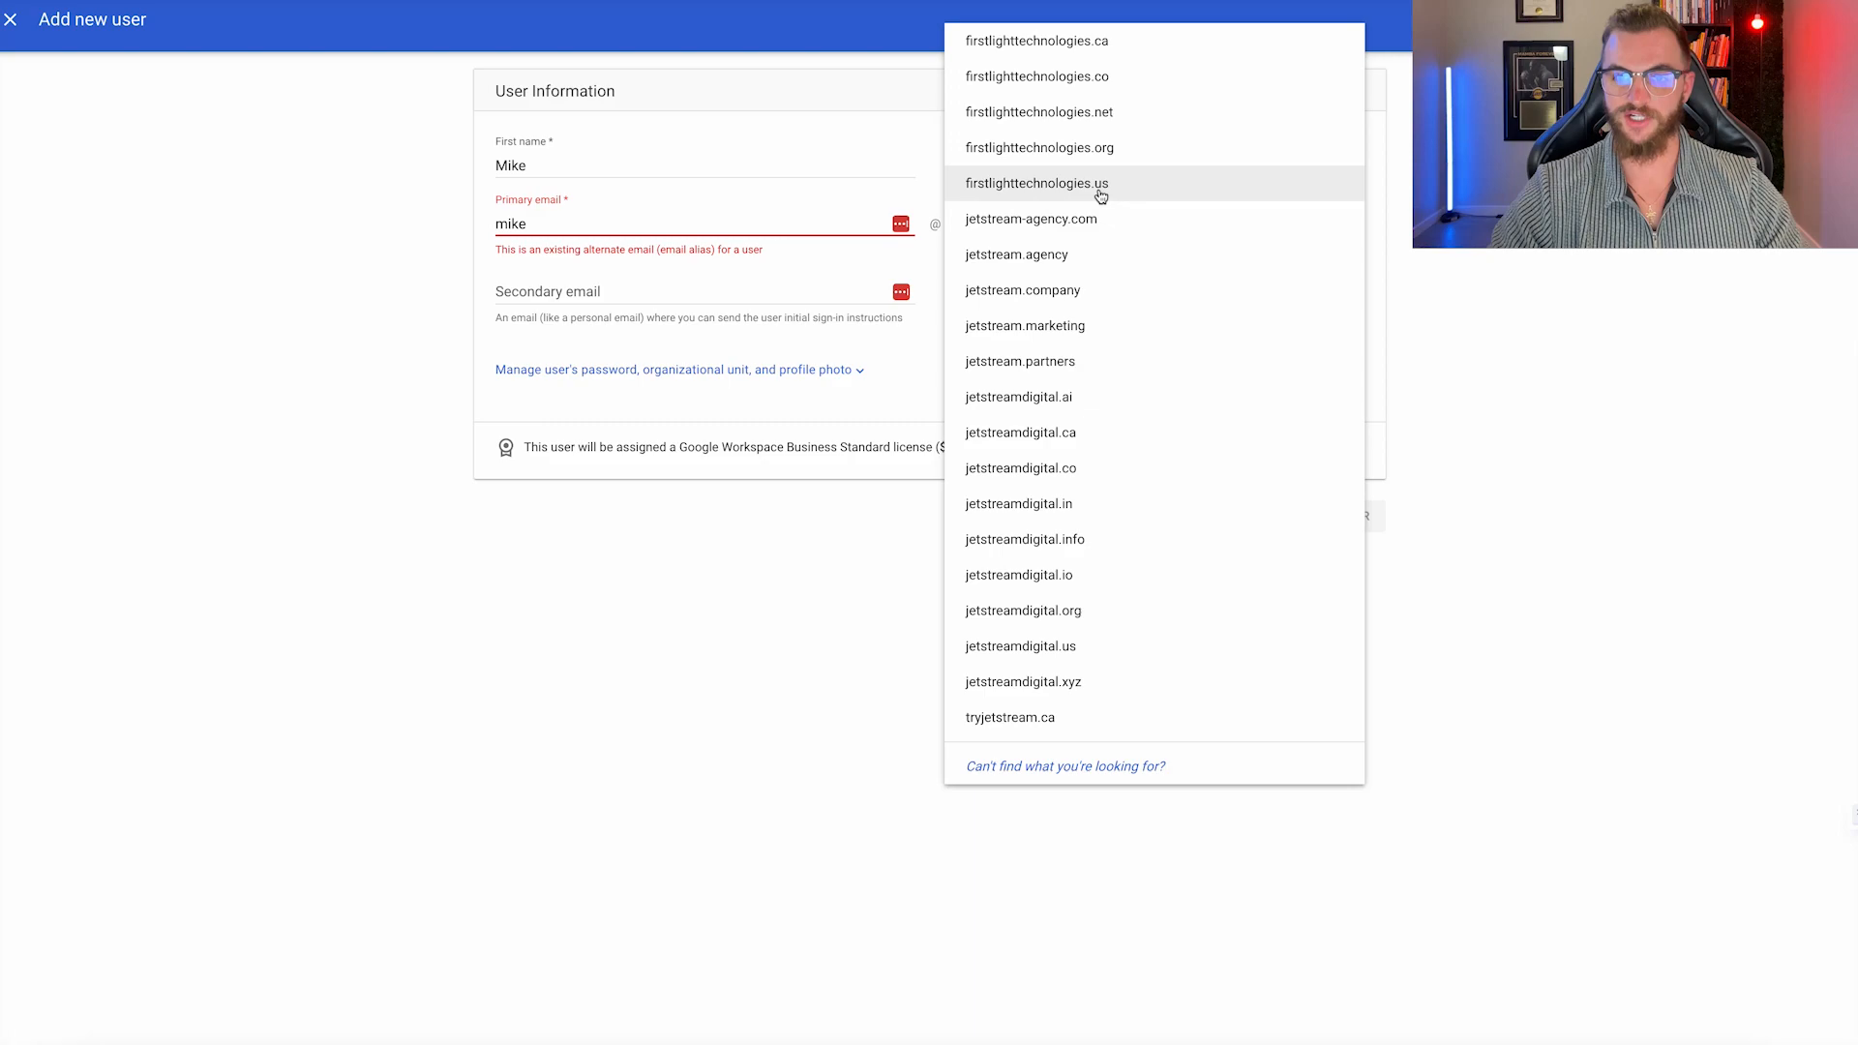
pyautogui.click(1084, 515)
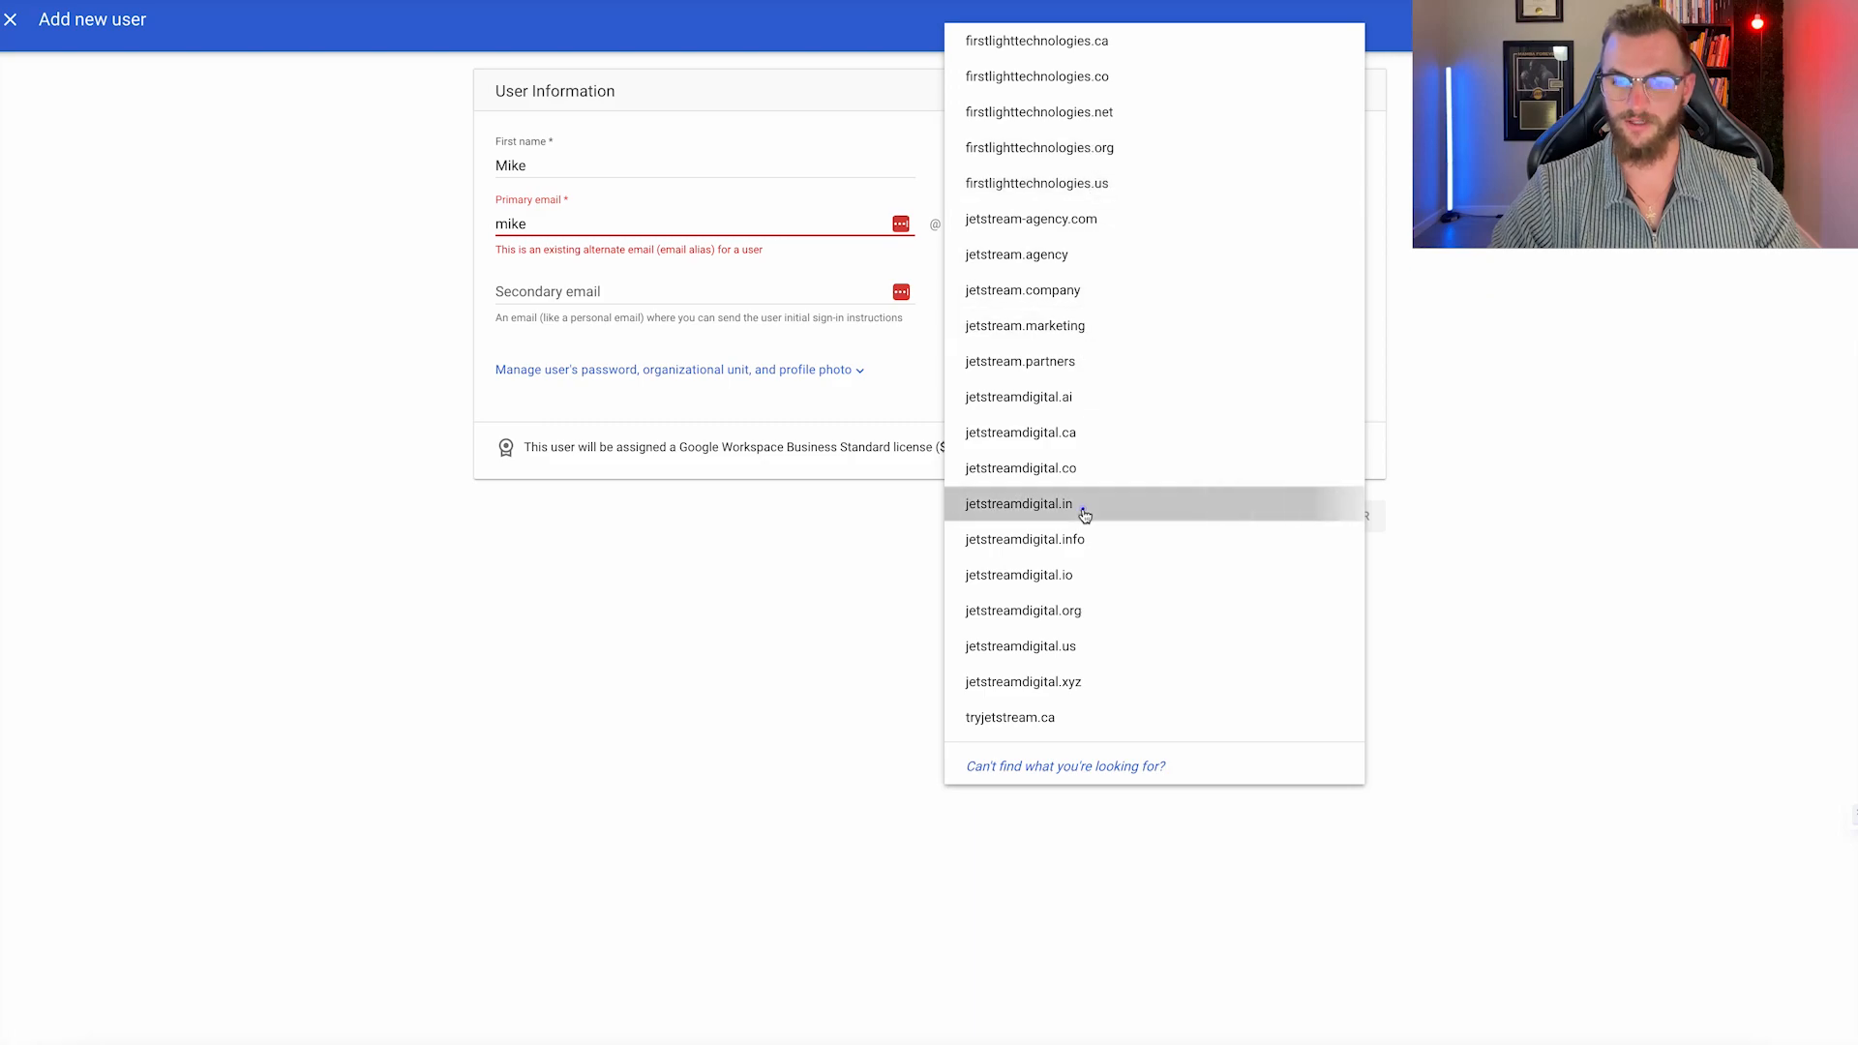
pyautogui.click(647, 292)
pyautogui.write('blakebau')
pyautogui.press('BackSpace')
pyautogui.press('BackSpace')
pyautogui.press('BackSpace')
pyautogui.press('BackSpace')
pyautogui.press('BackSpace')
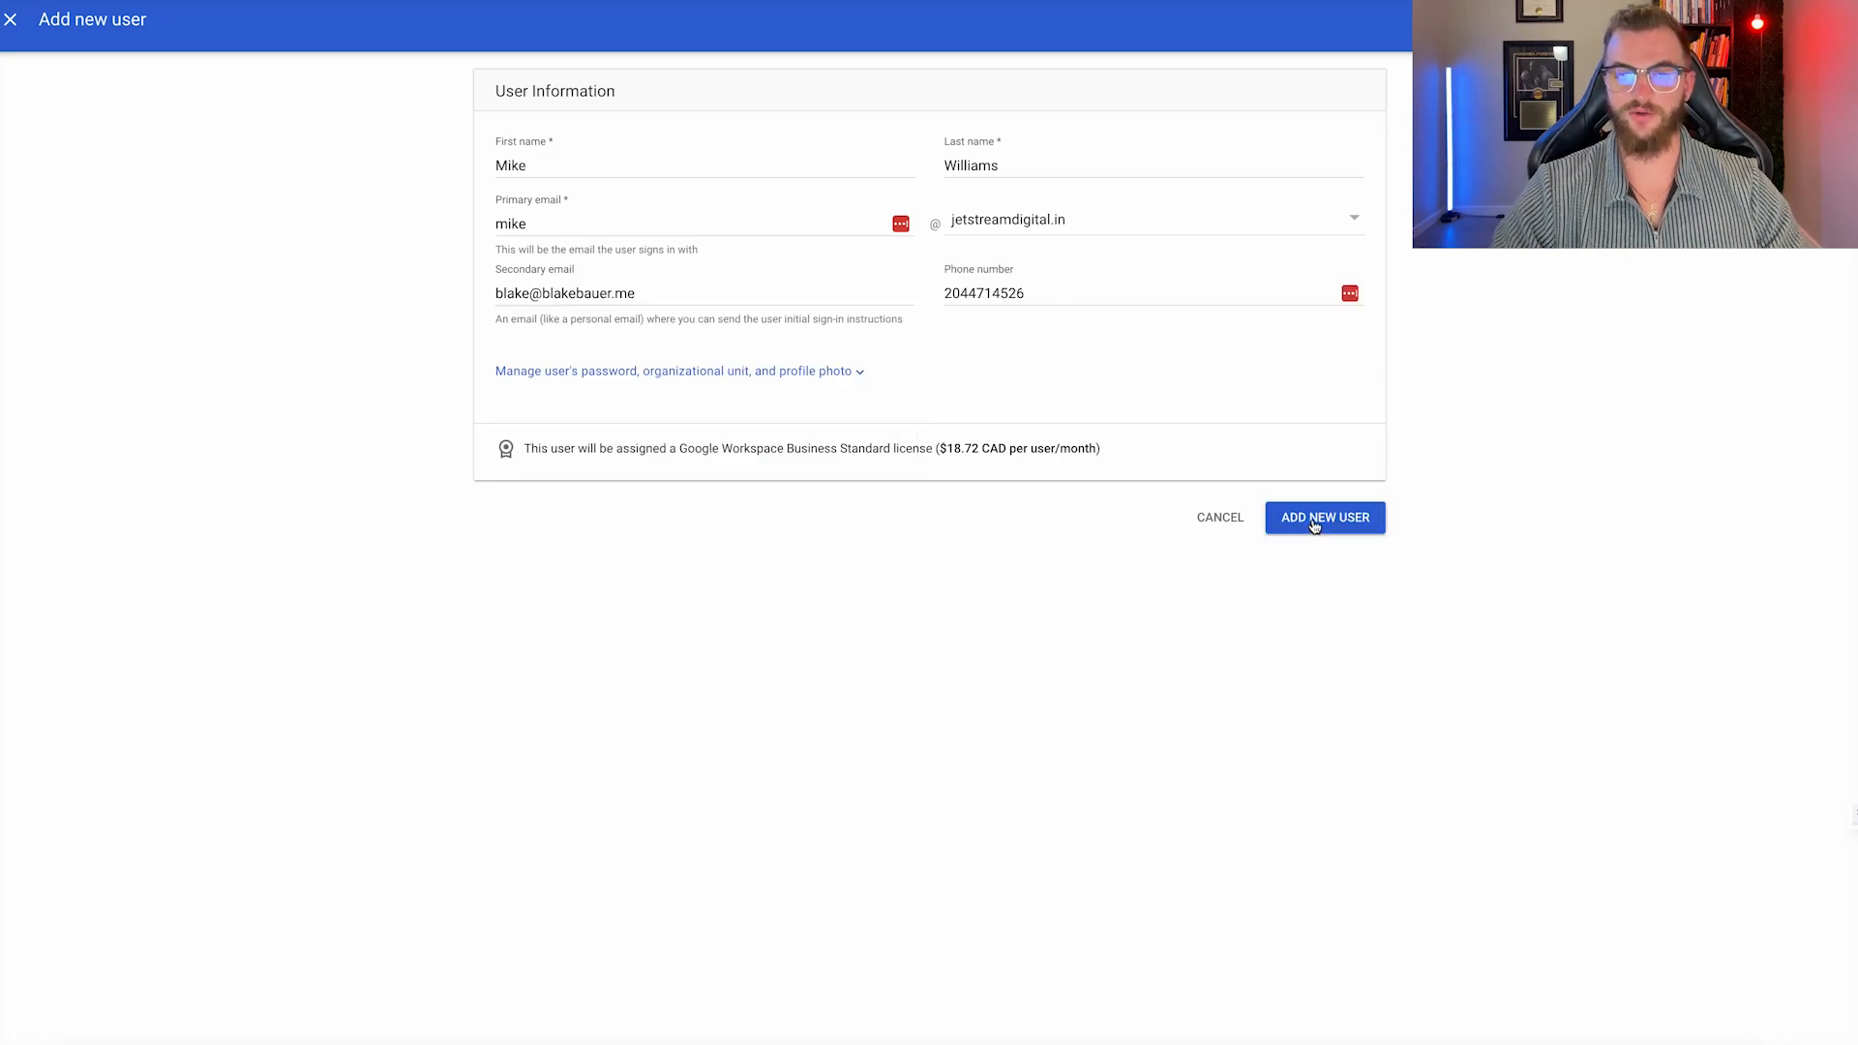
# Create the new jetstreamdigital.in user and send them the sign-in instructions email.
pyautogui.click(1315, 526)
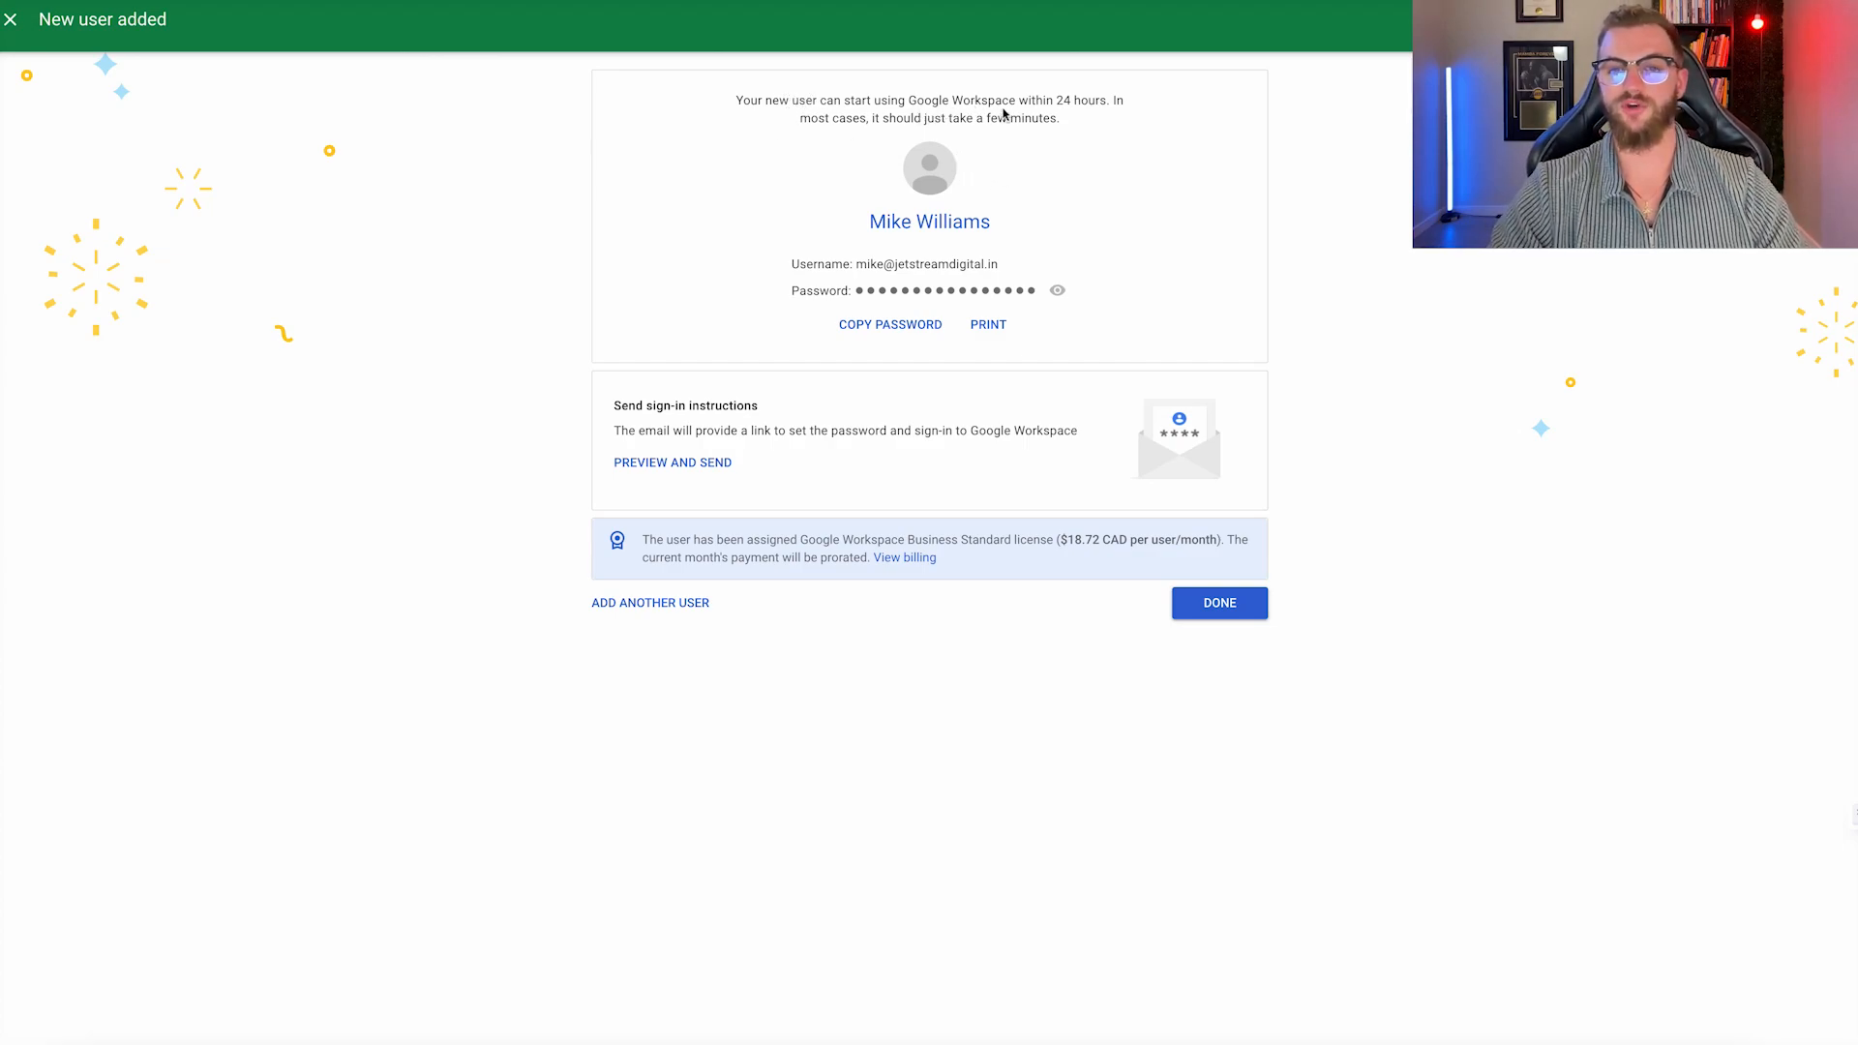
pyautogui.moveTo(1104, 100); pyautogui.dragTo(916, 100)
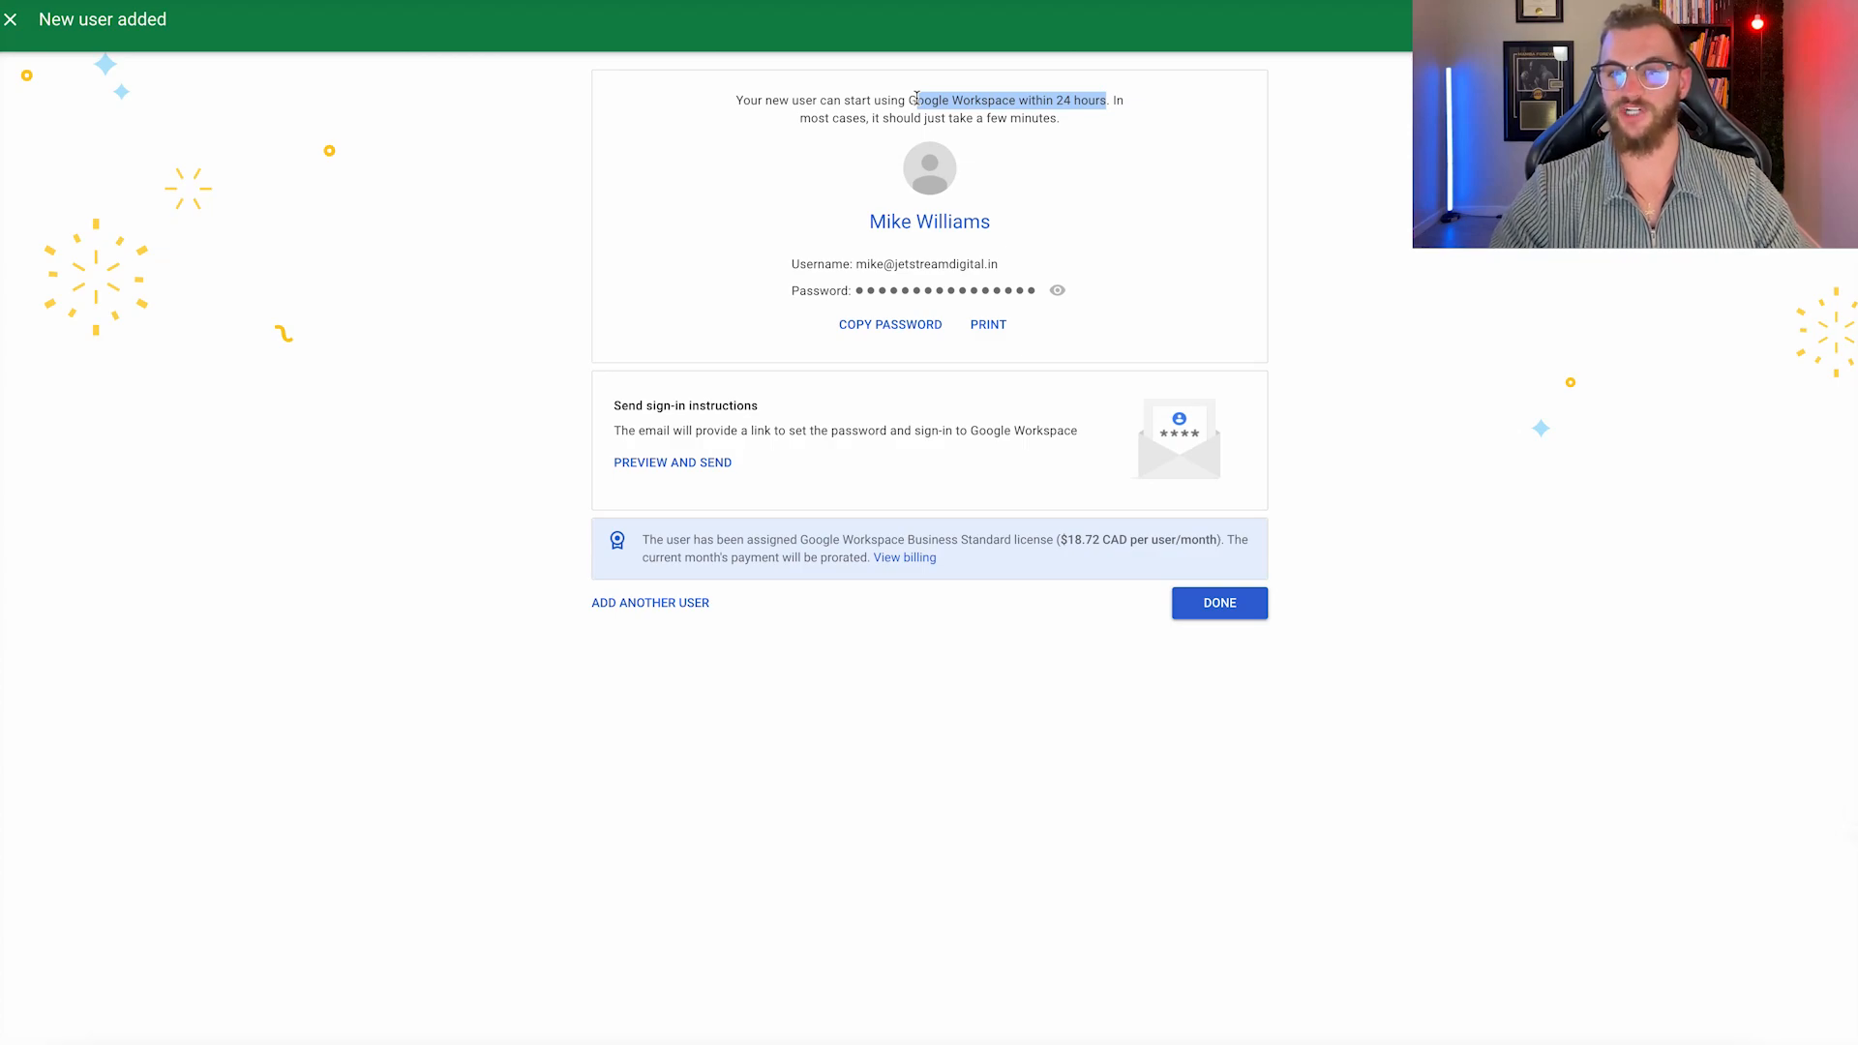
pyautogui.click(916, 98)
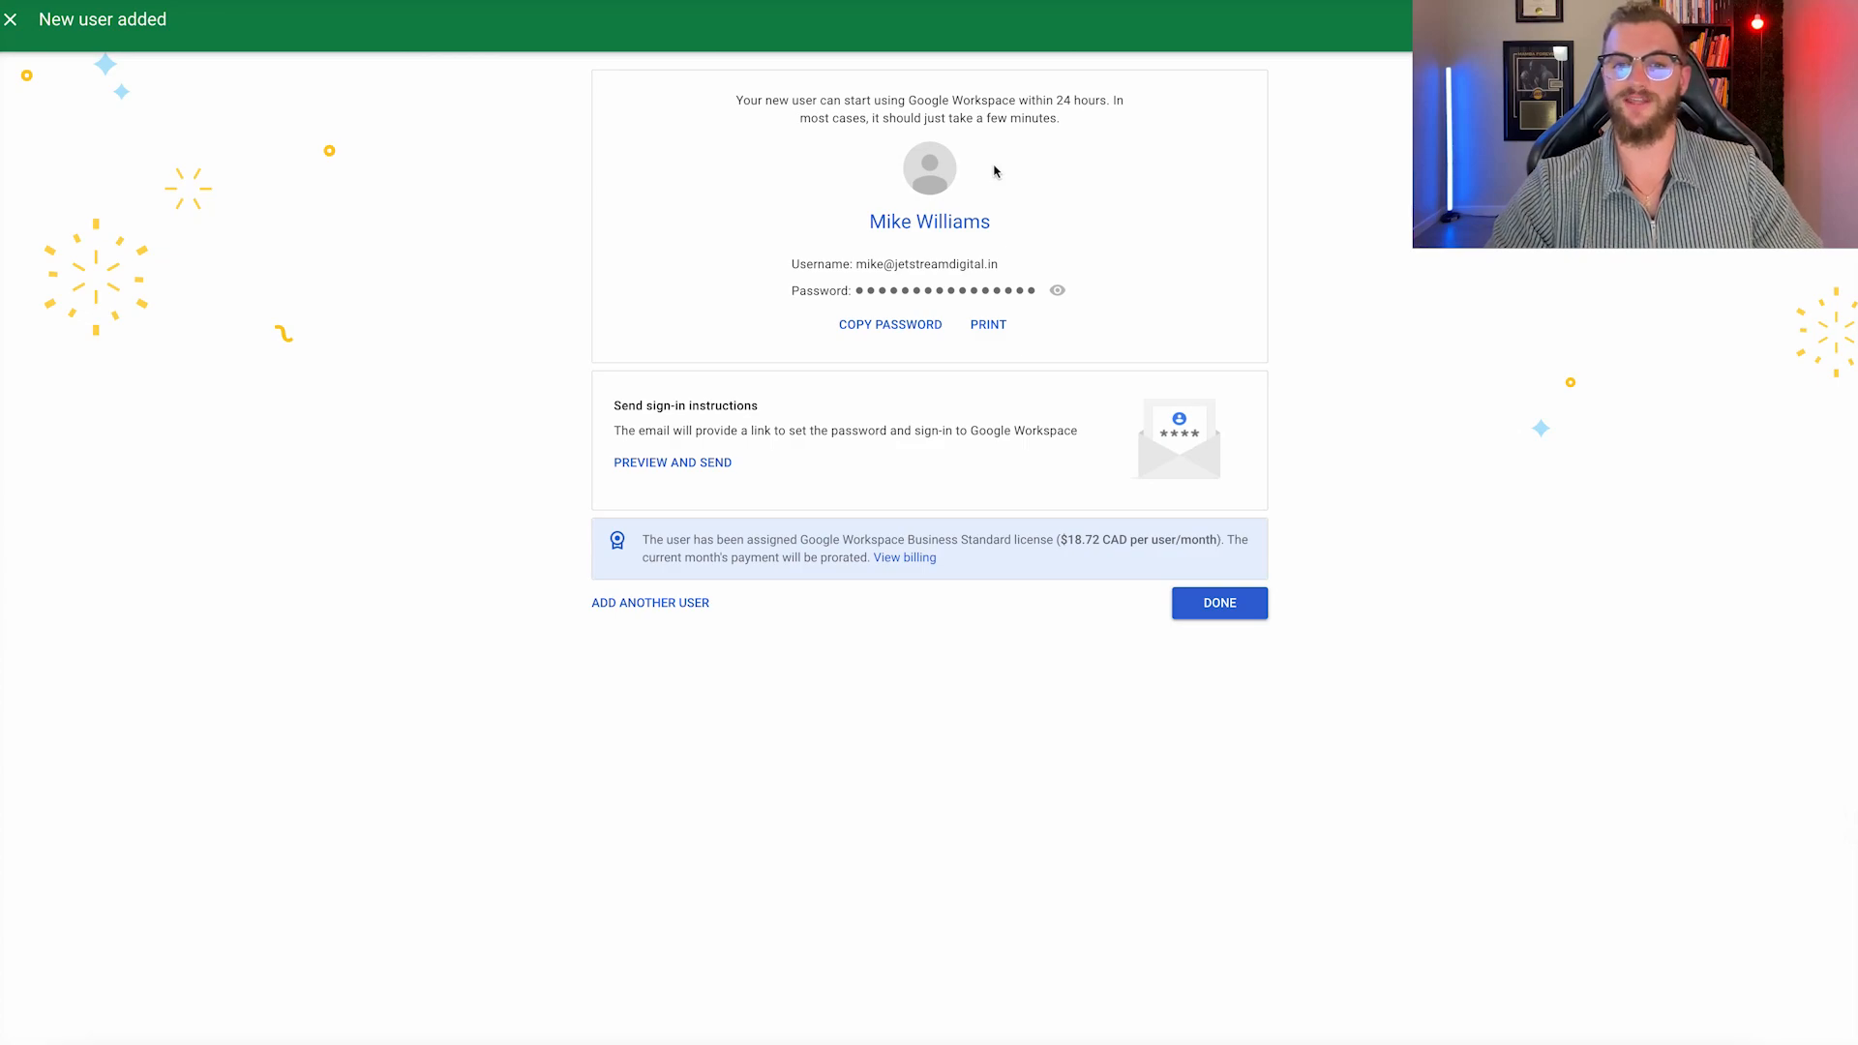
pyautogui.click(672, 461)
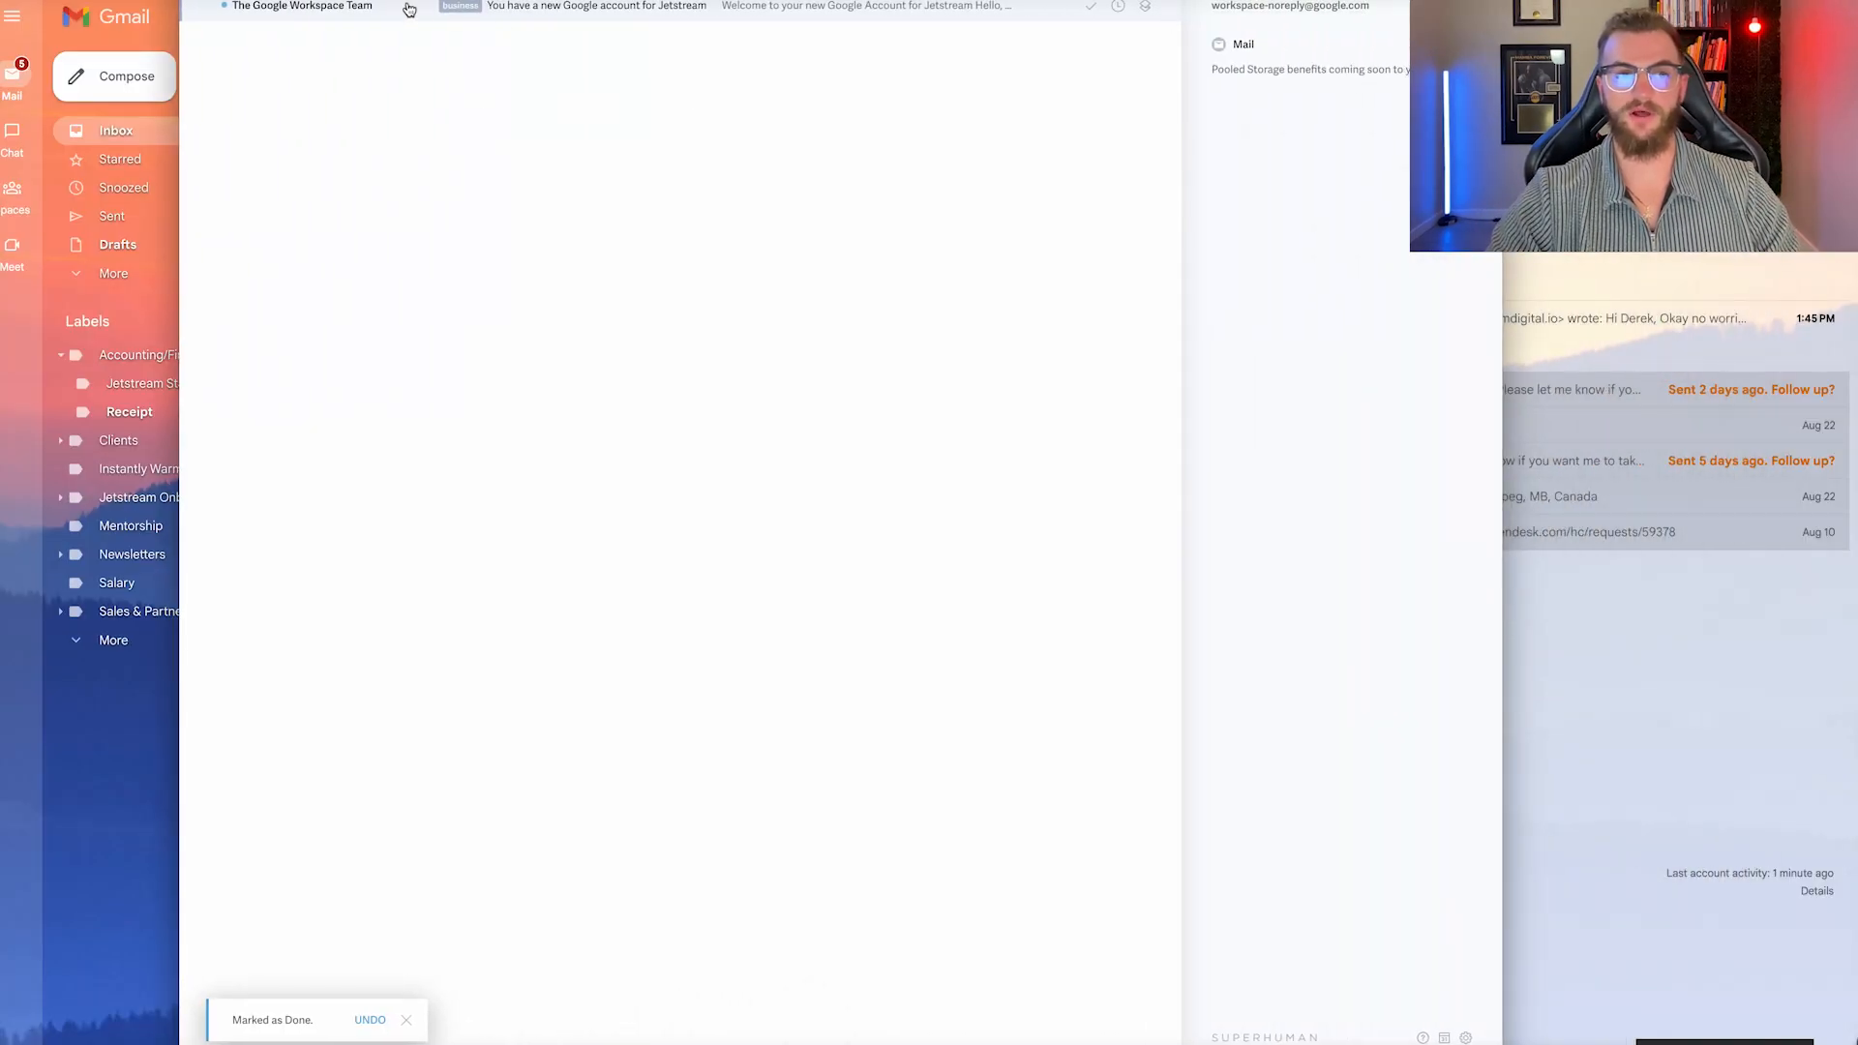
# Open the 'Welcome to your new Google Account for Jetstream' email, sign in, and accept the terms.
pyautogui.click(409, 9)
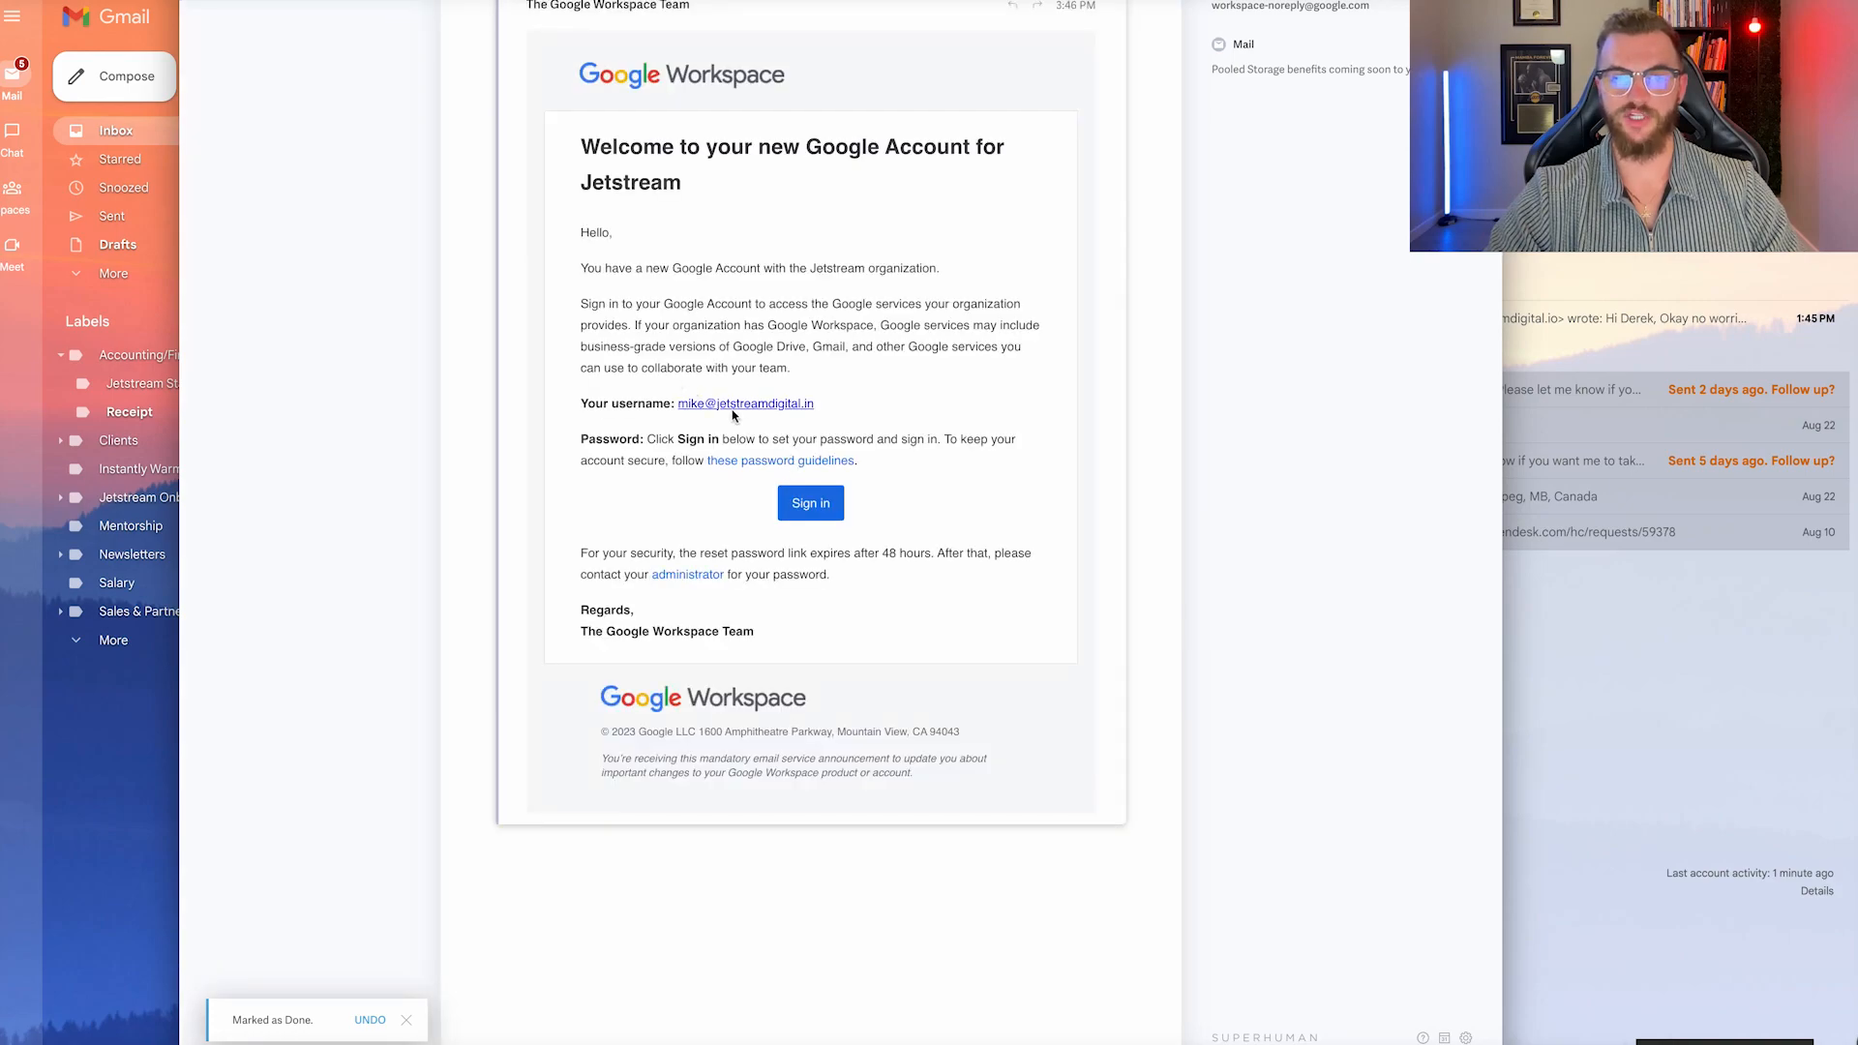
pyautogui.click(829, 524)
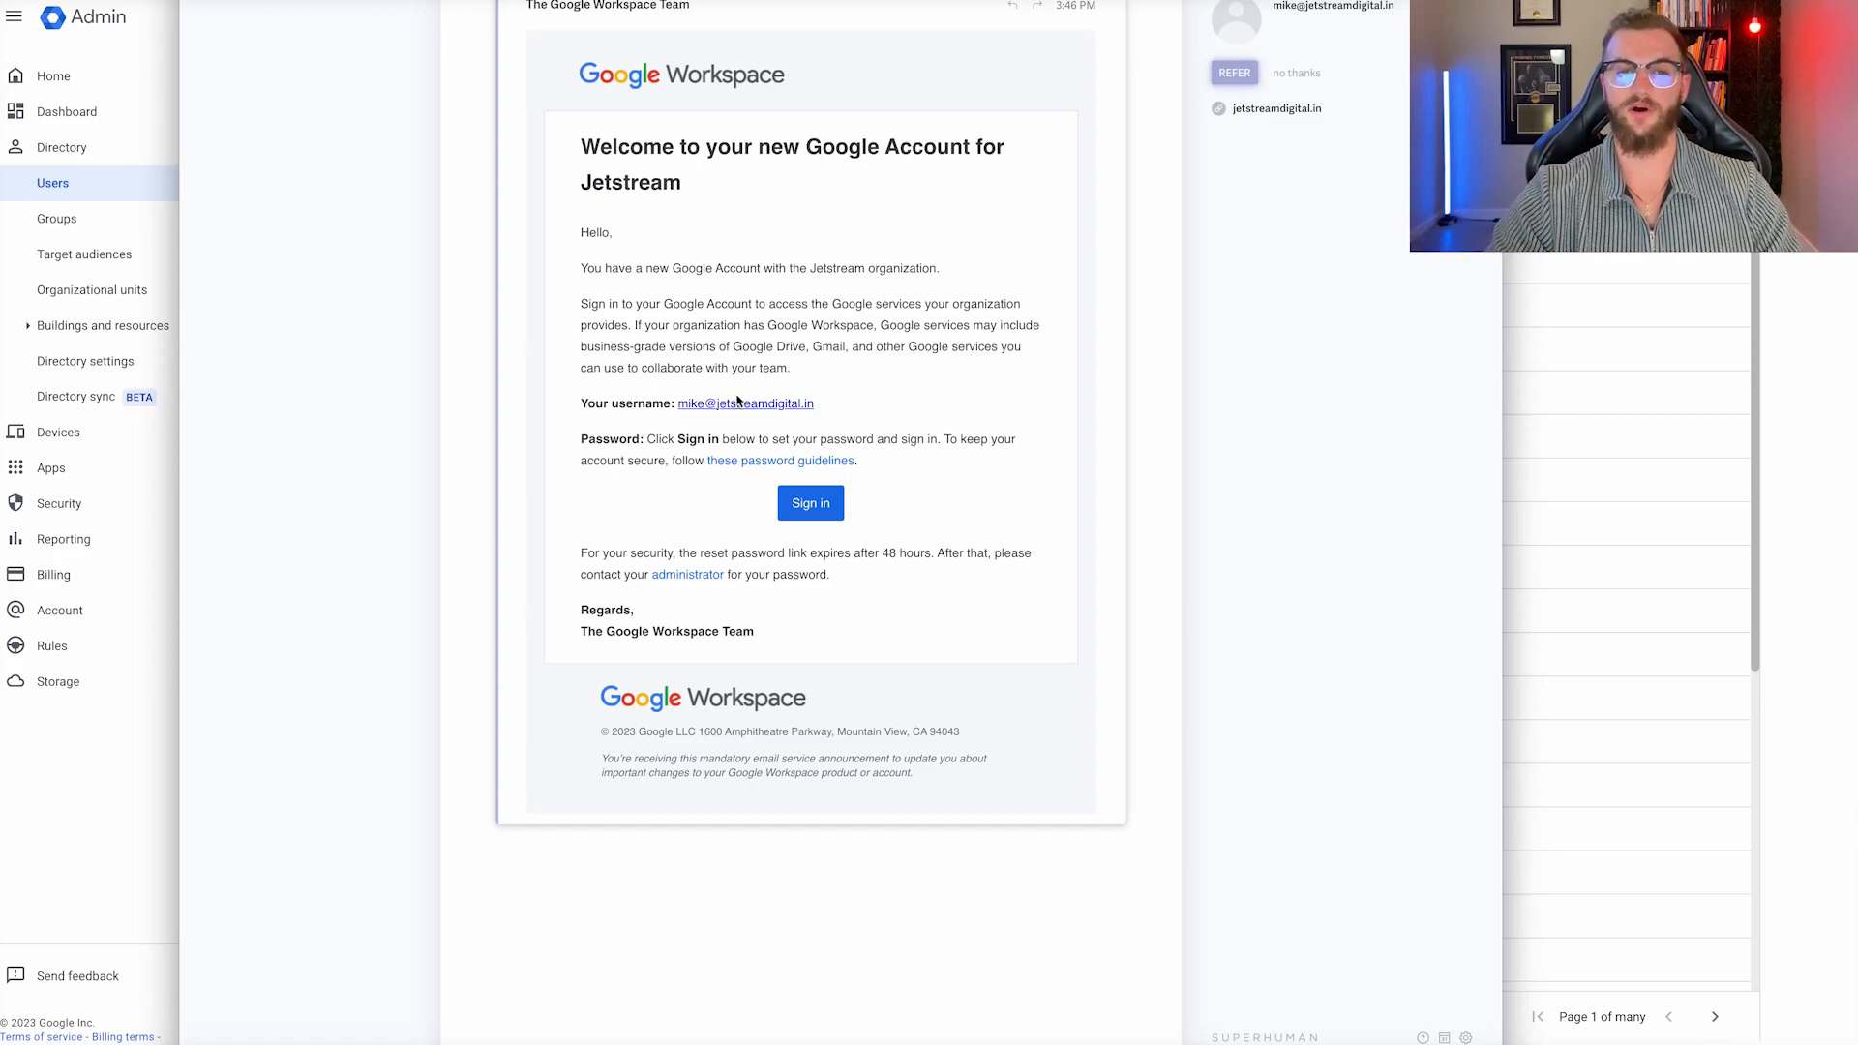
pyautogui.click(811, 507)
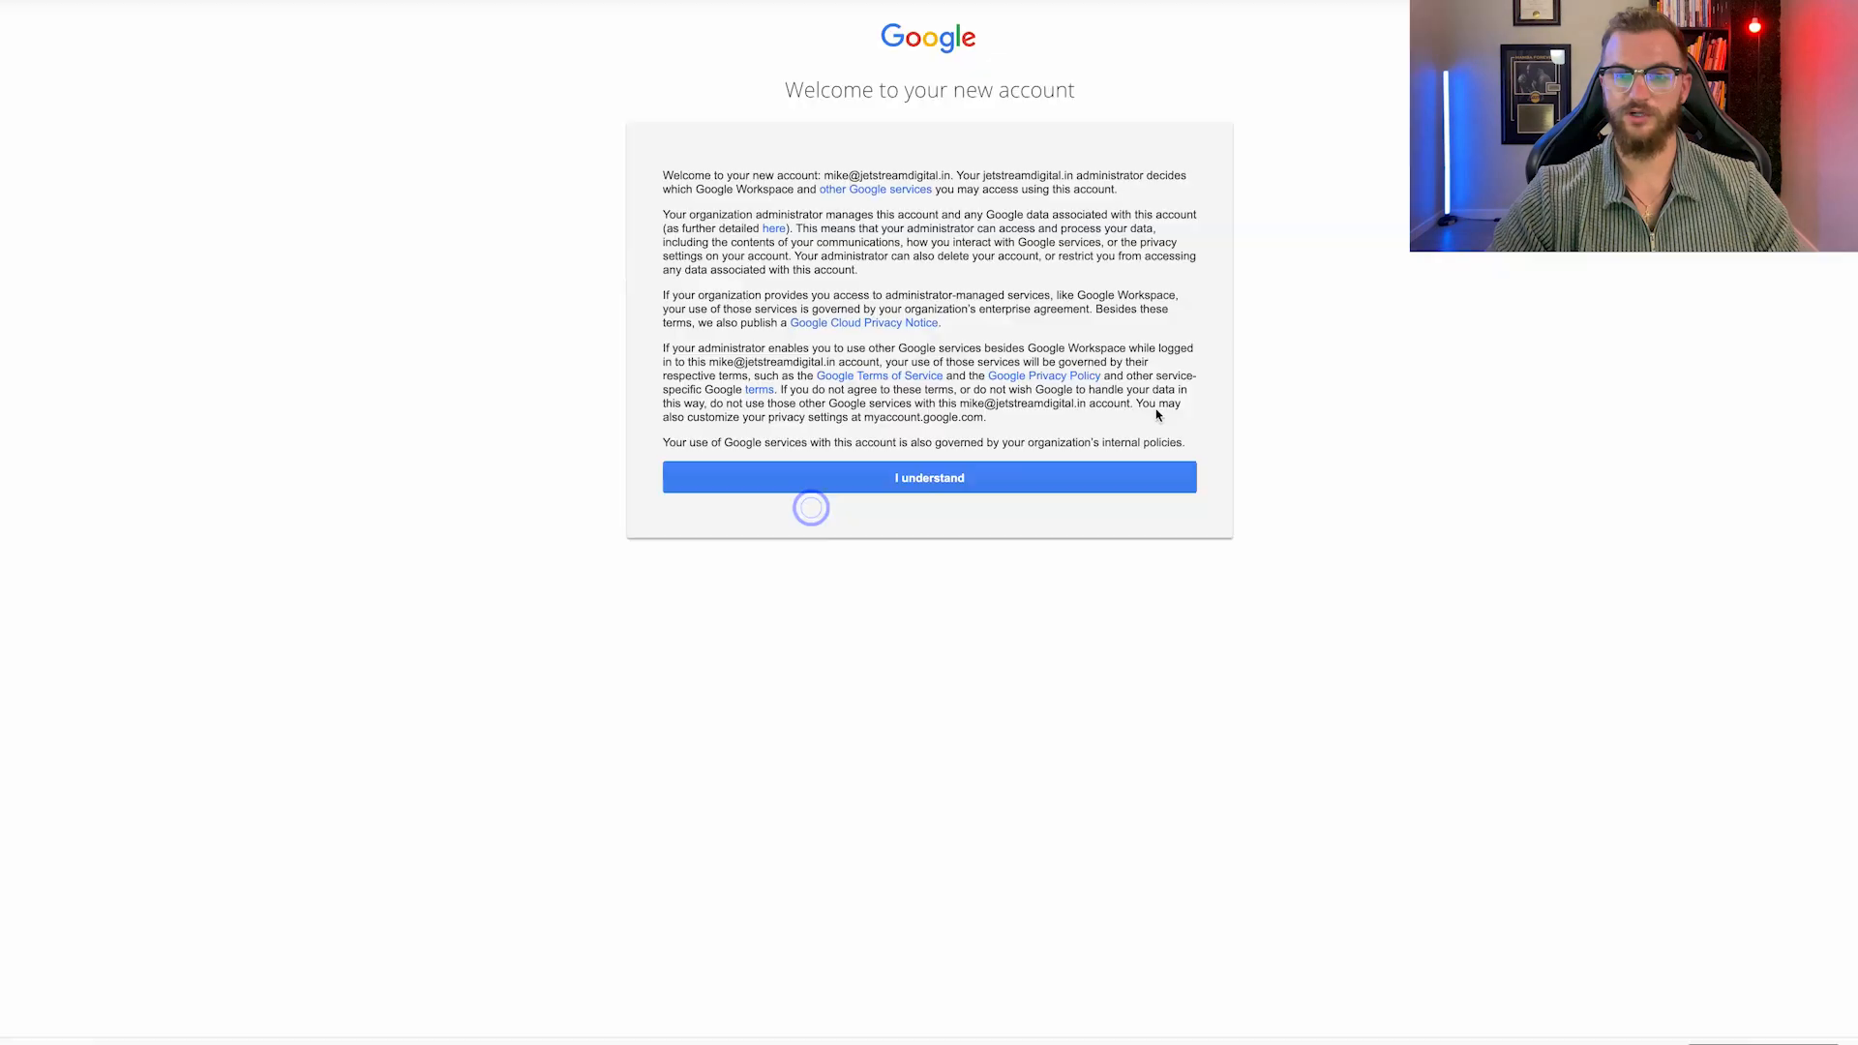
# Set a LastPass-generated password for the new account and save it.
pyautogui.click(931, 475)
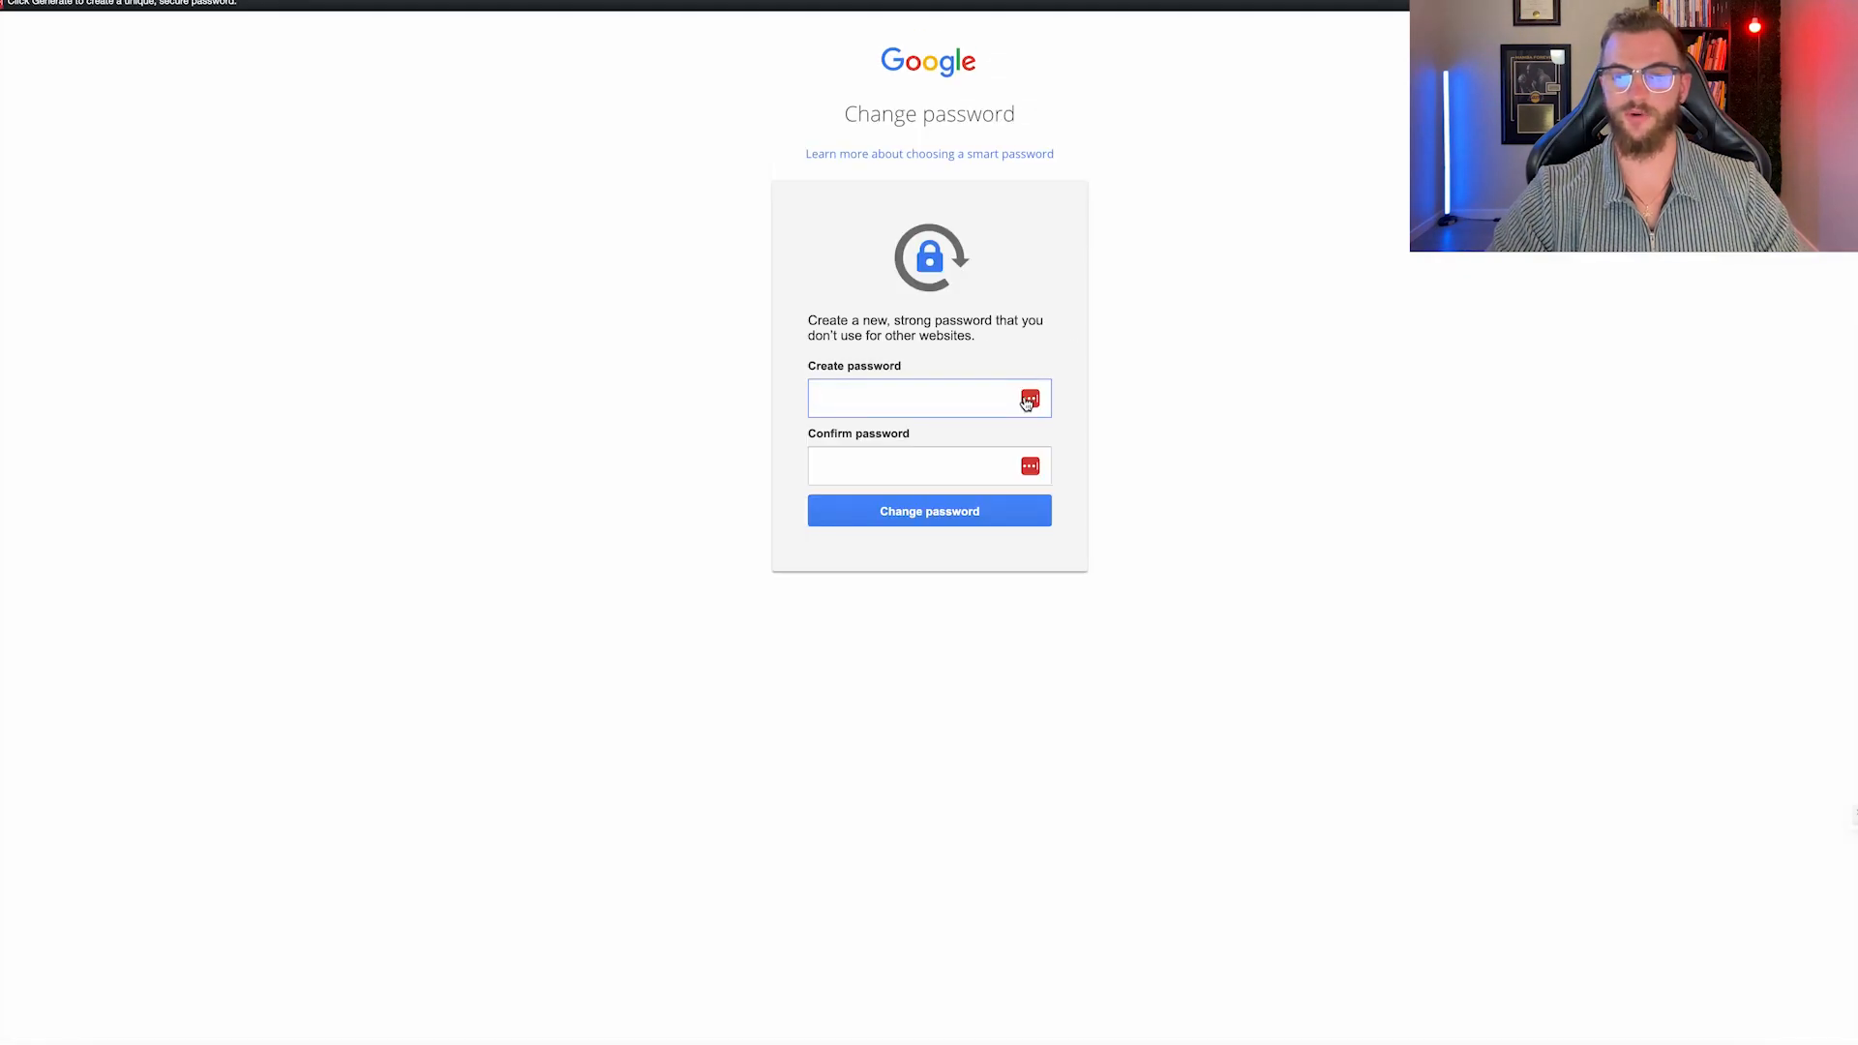
pyautogui.click(1030, 400)
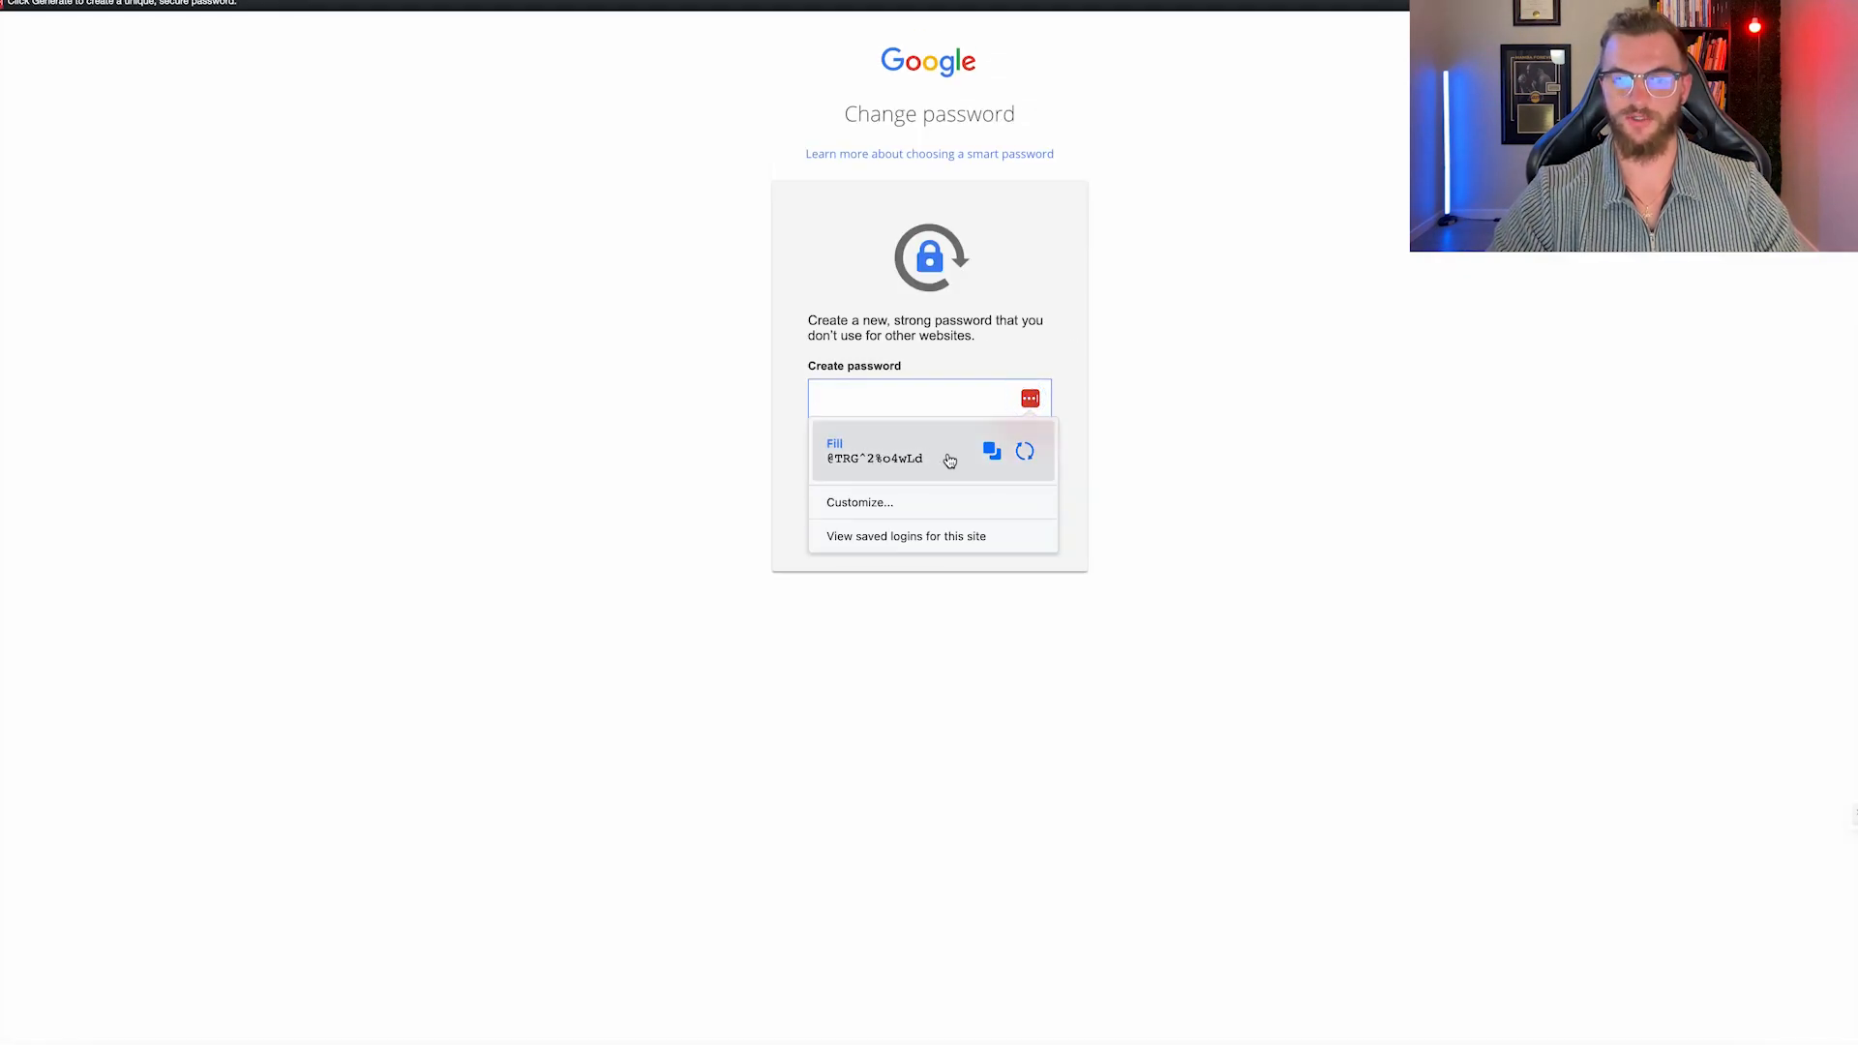
pyautogui.click(994, 448)
pyautogui.click(883, 453)
pyautogui.click(944, 511)
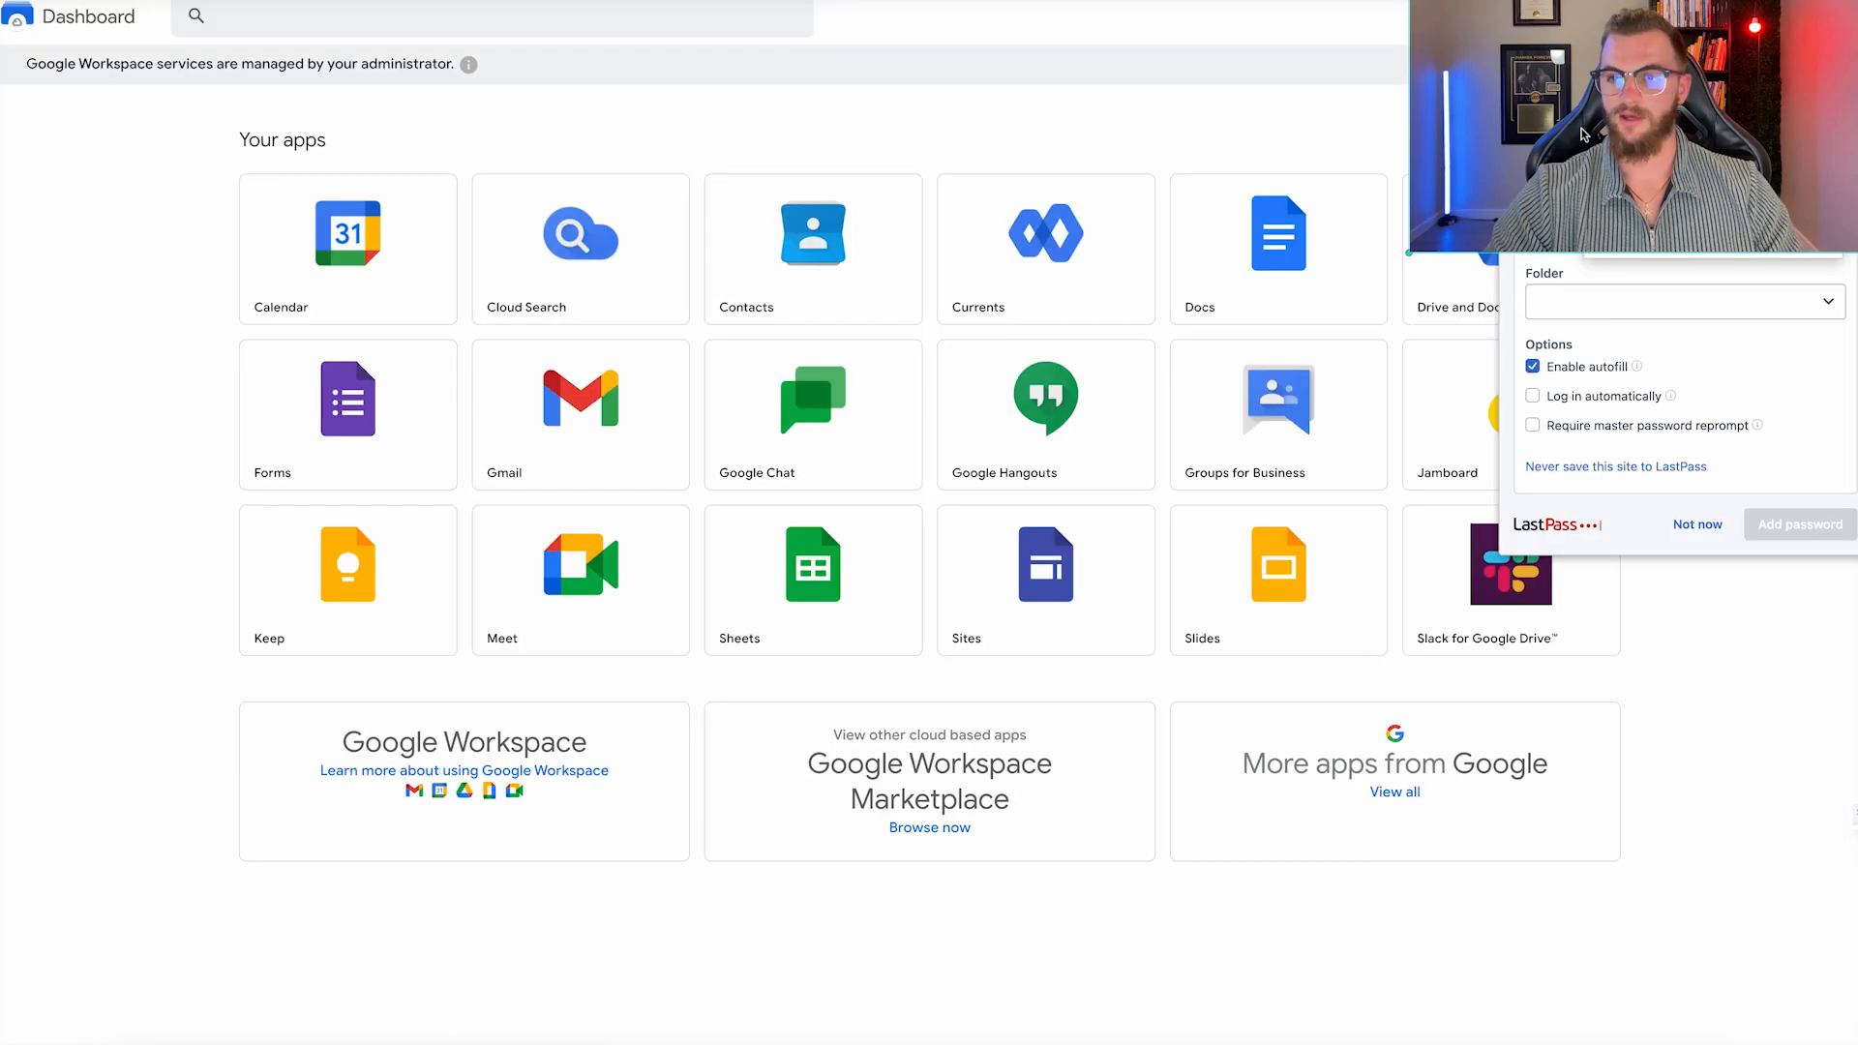
# Save the login with the new account's address to the Shared-Jetstream vault folder, then open Gmail.
pyautogui.moveTo(1645, 46); pyautogui.dragTo(1633, 831)
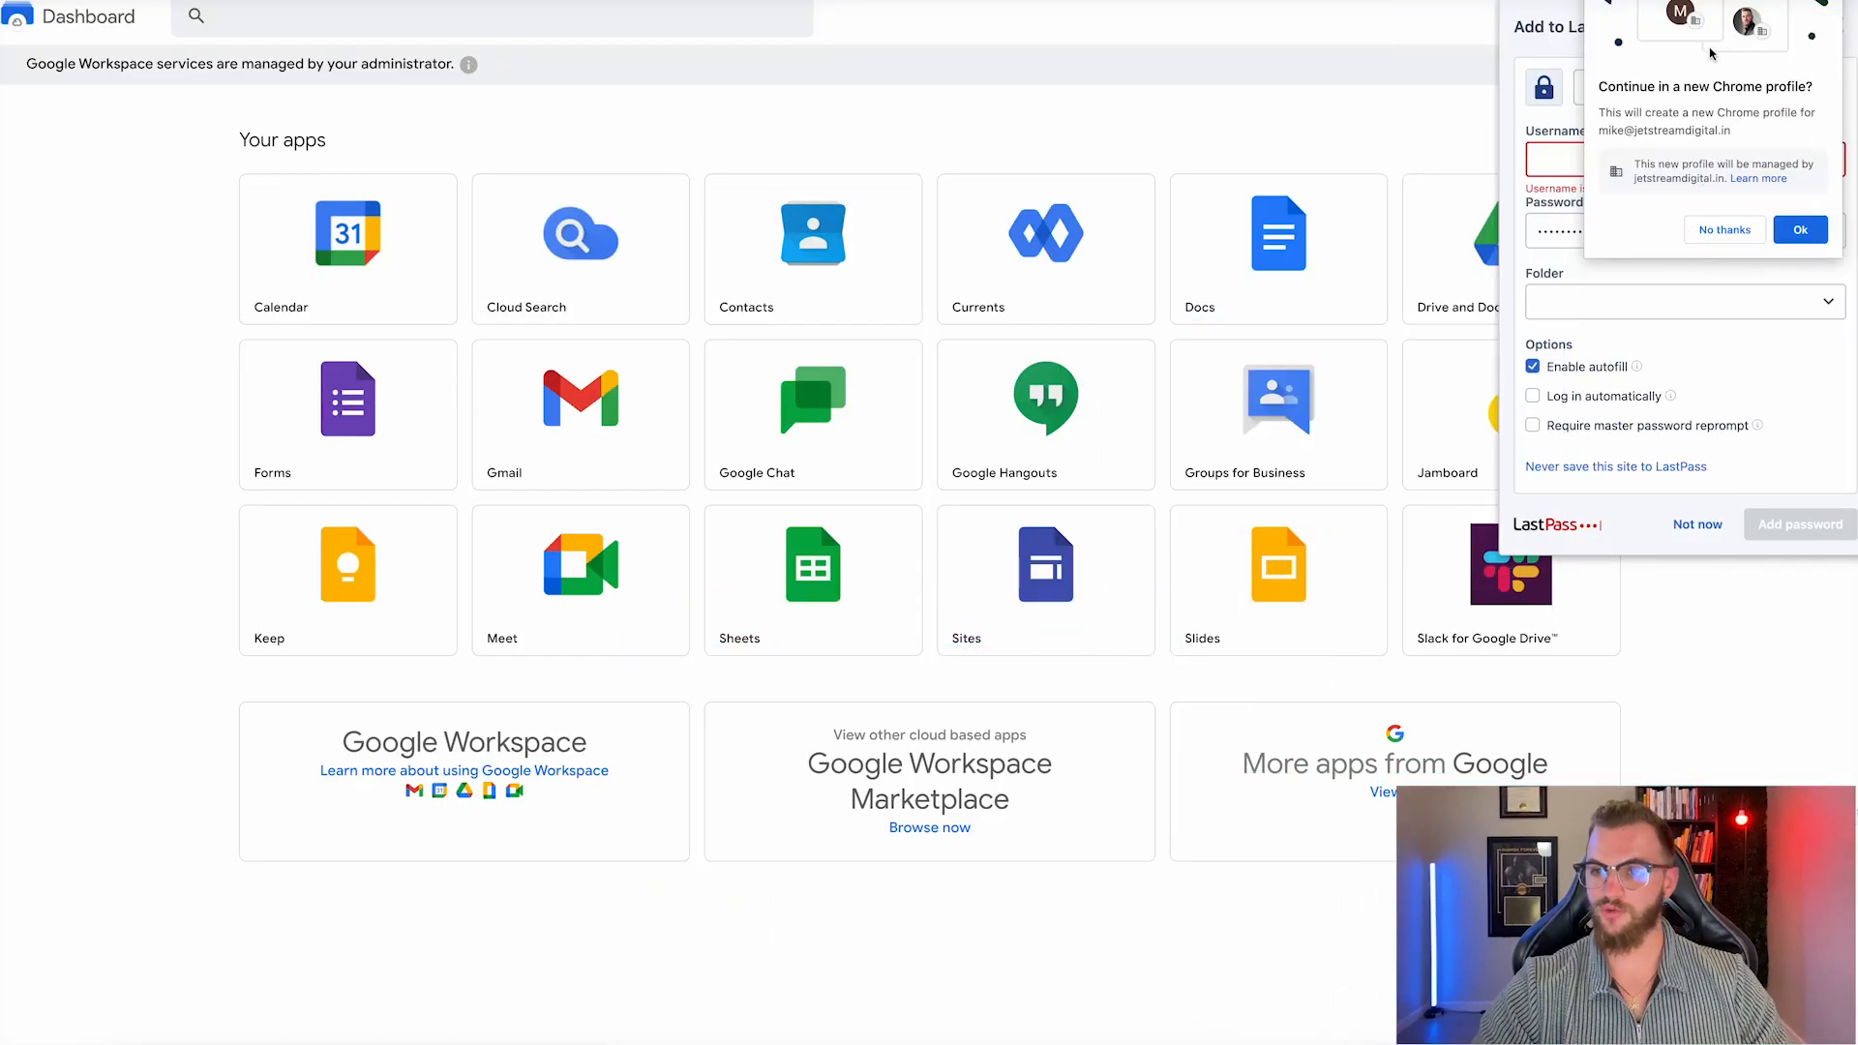
pyautogui.click(1708, 226)
pyautogui.click(1593, 157)
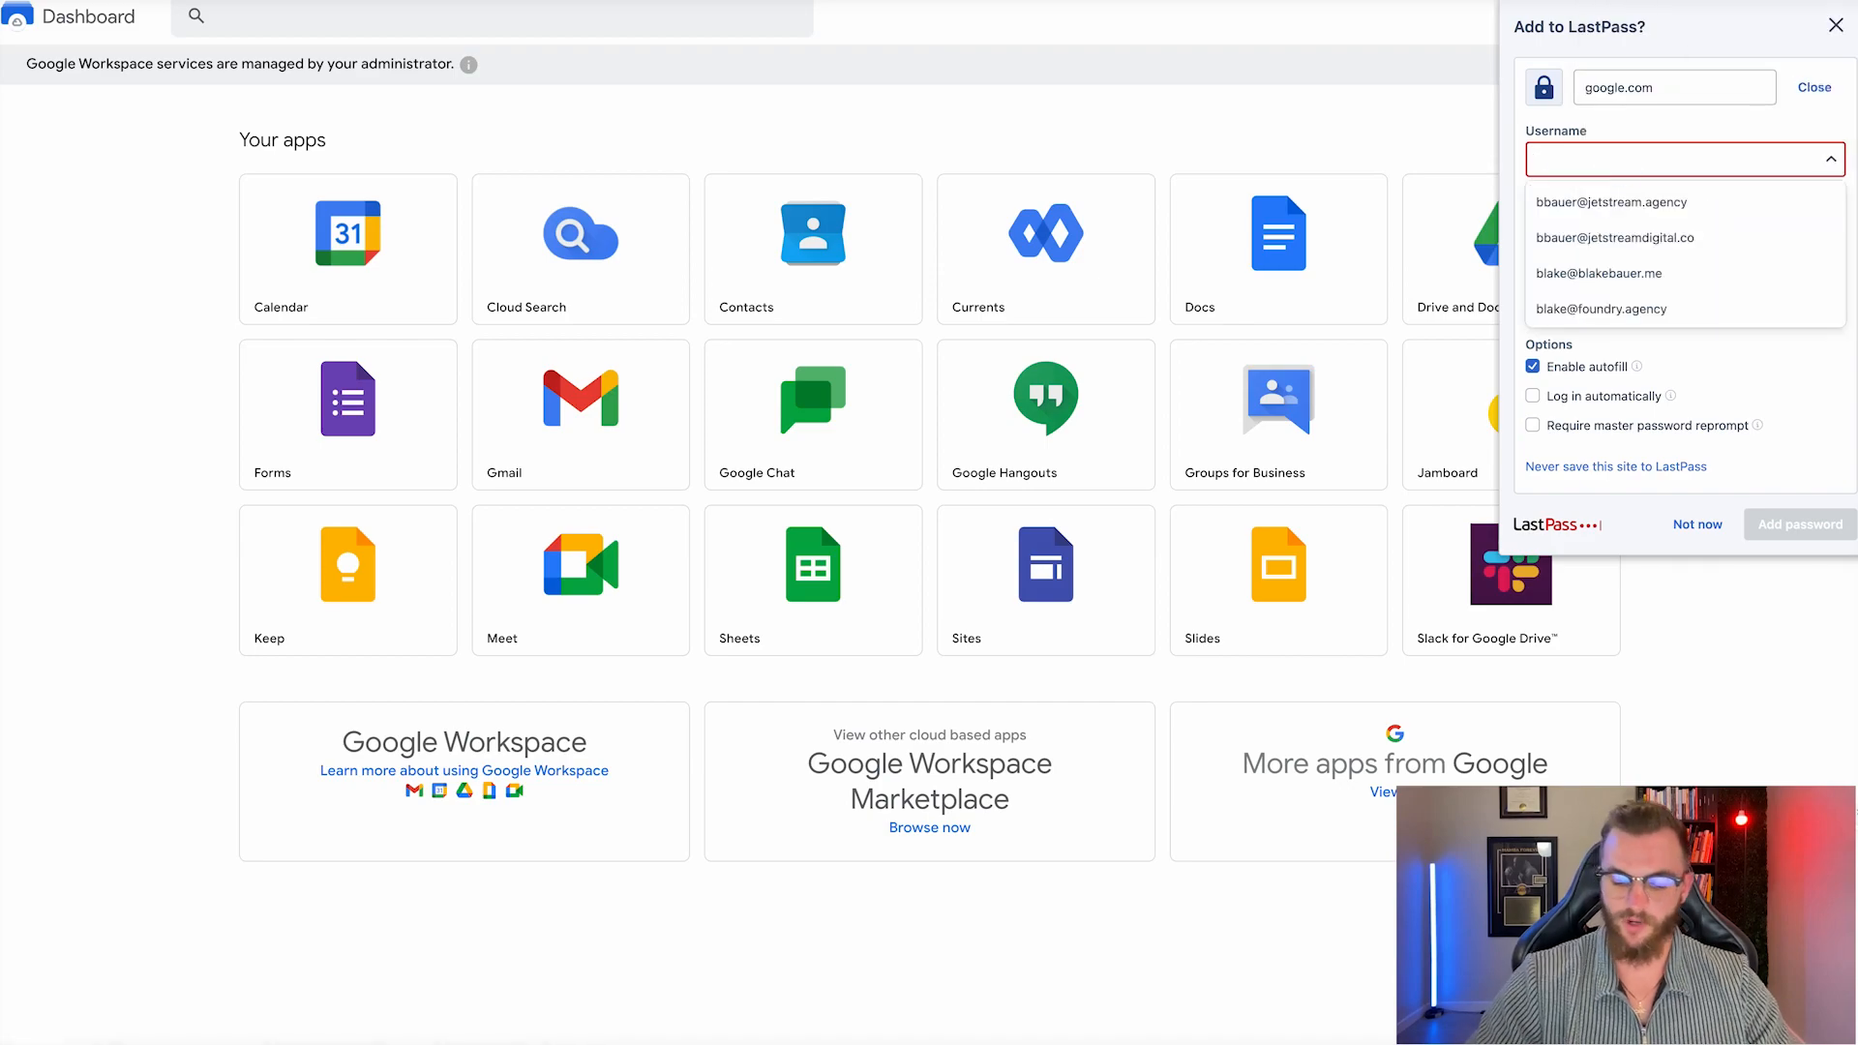
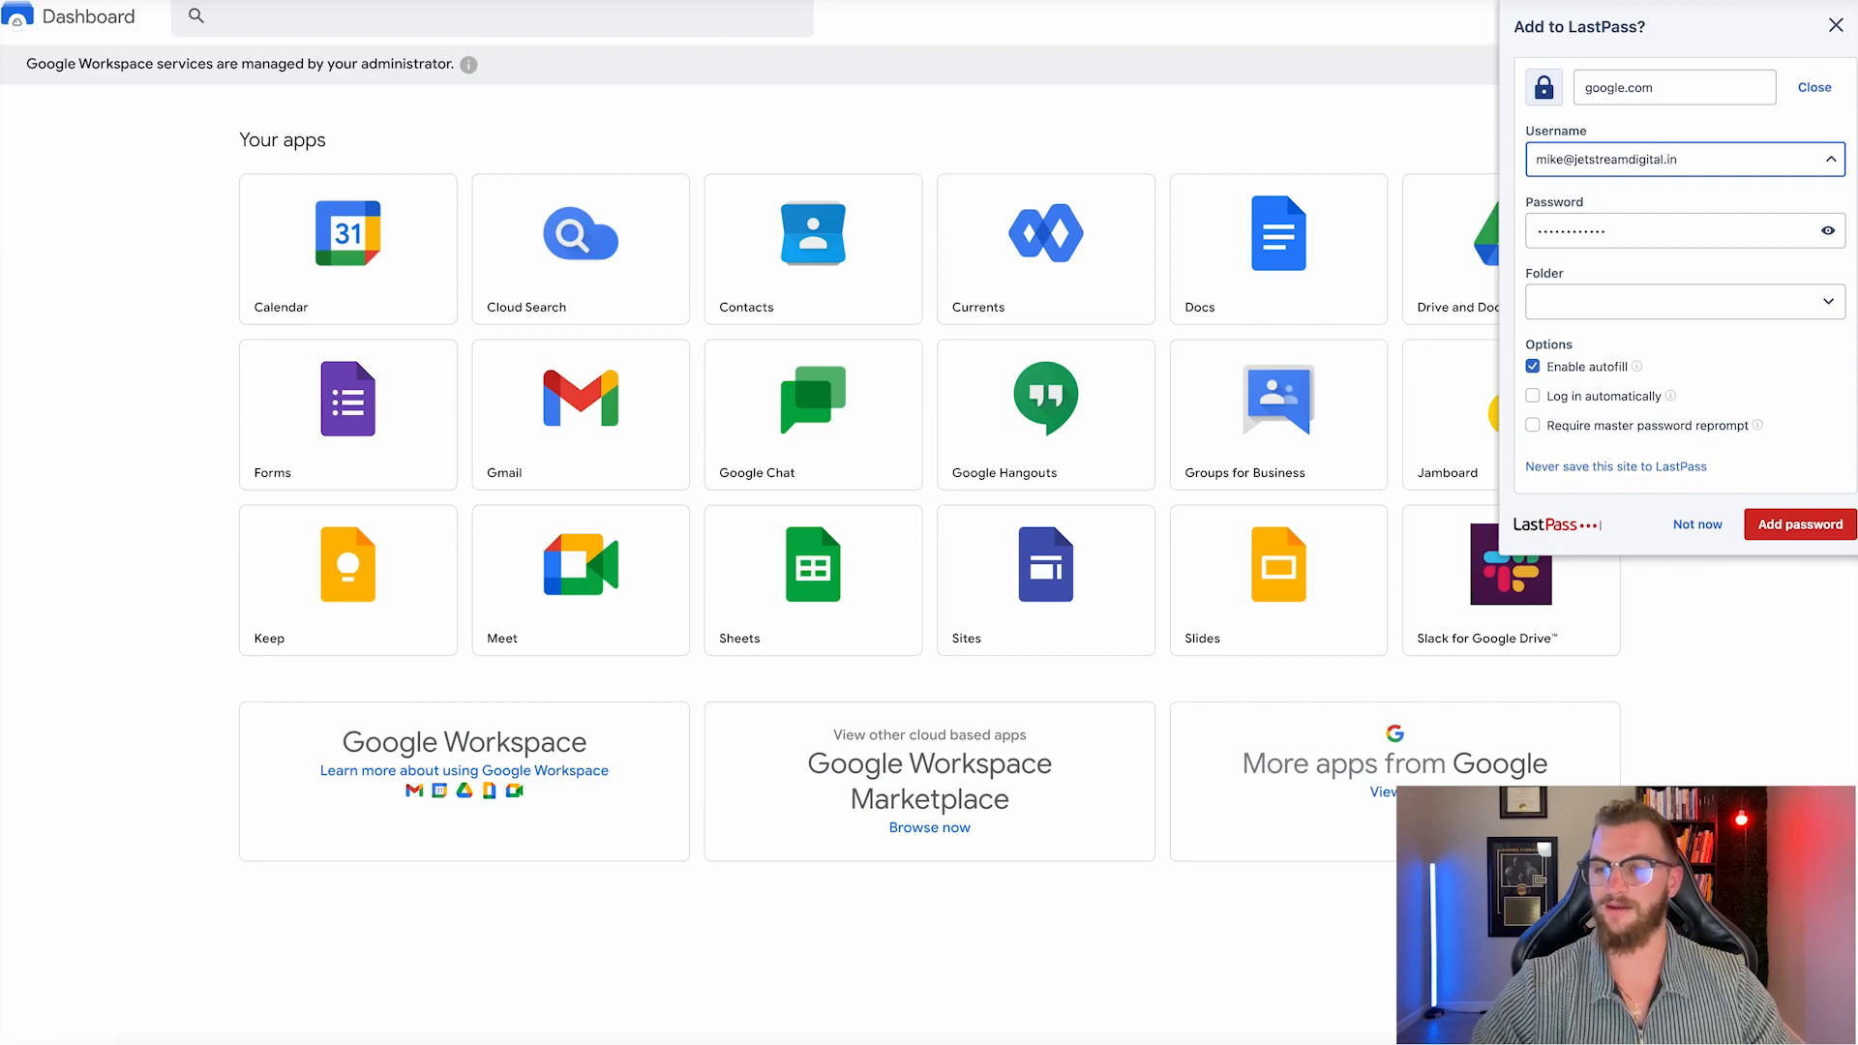
pyautogui.click(1828, 301)
pyautogui.scroll(-3, 1626, 388)
pyautogui.click(1639, 327)
pyautogui.click(1826, 133)
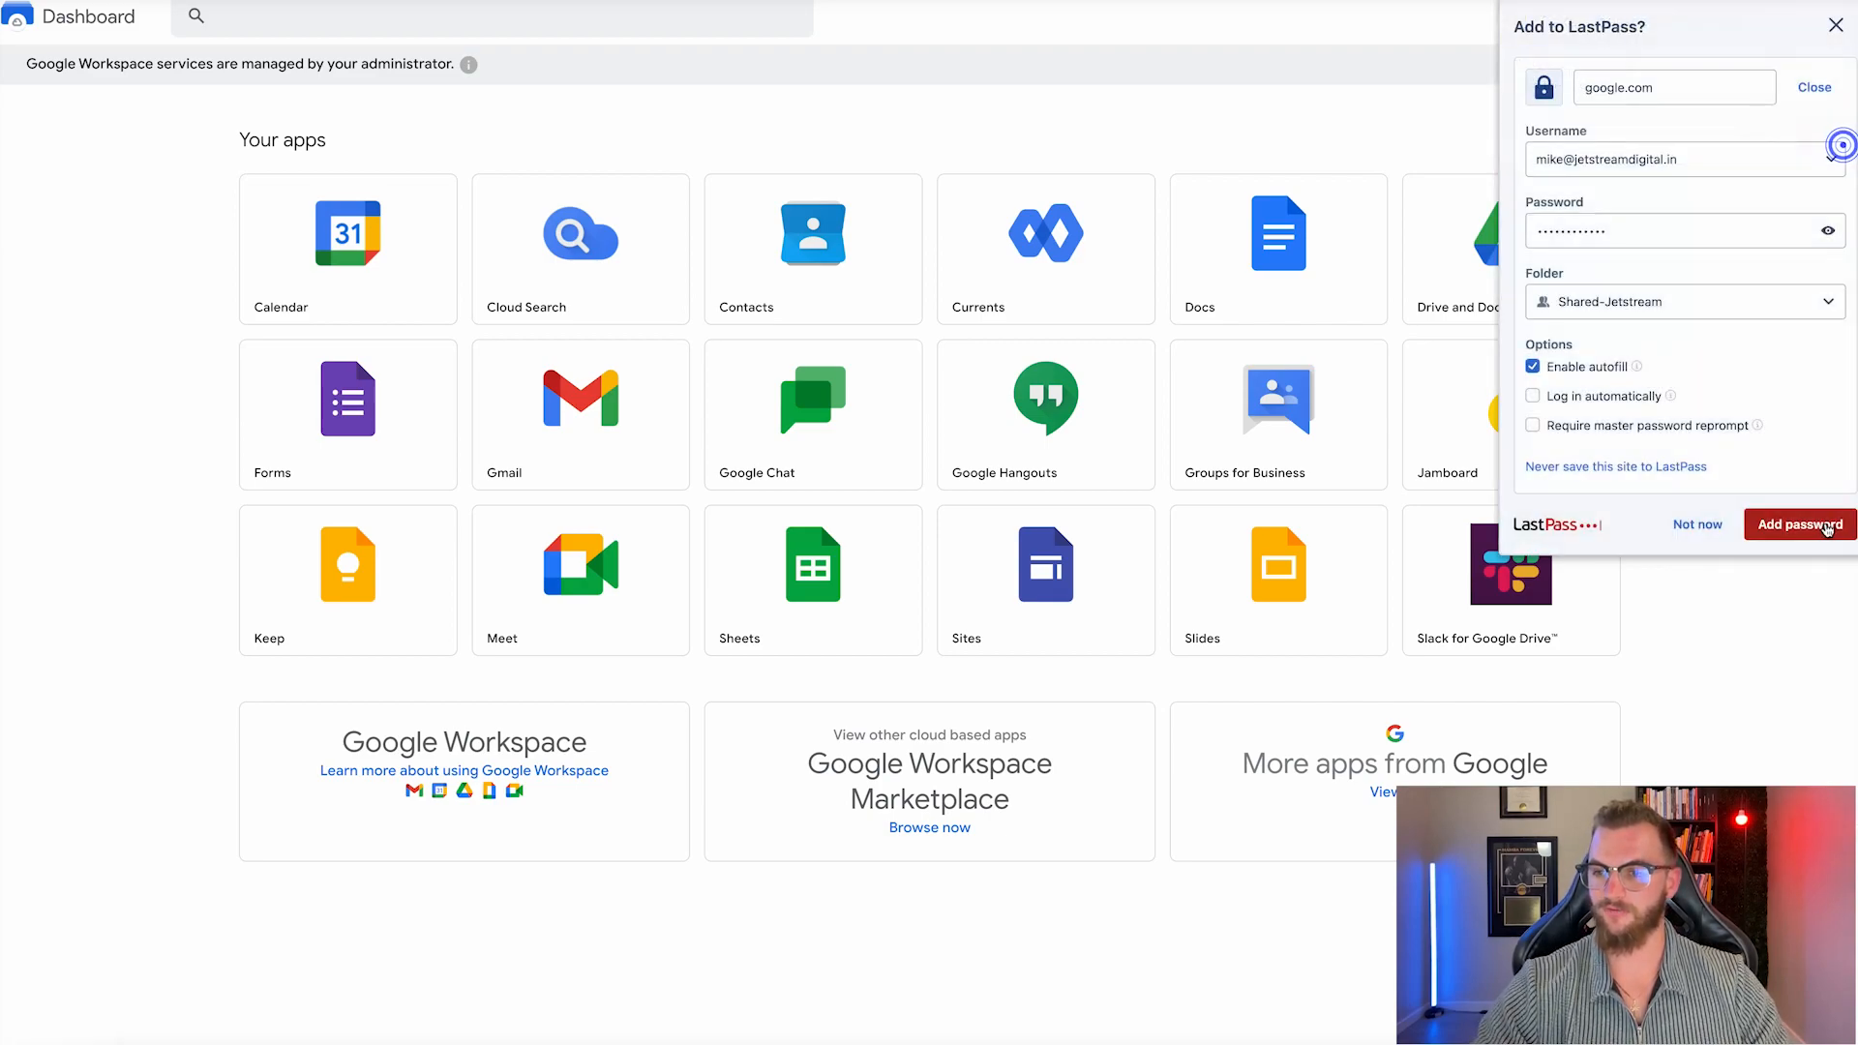
pyautogui.click(1802, 524)
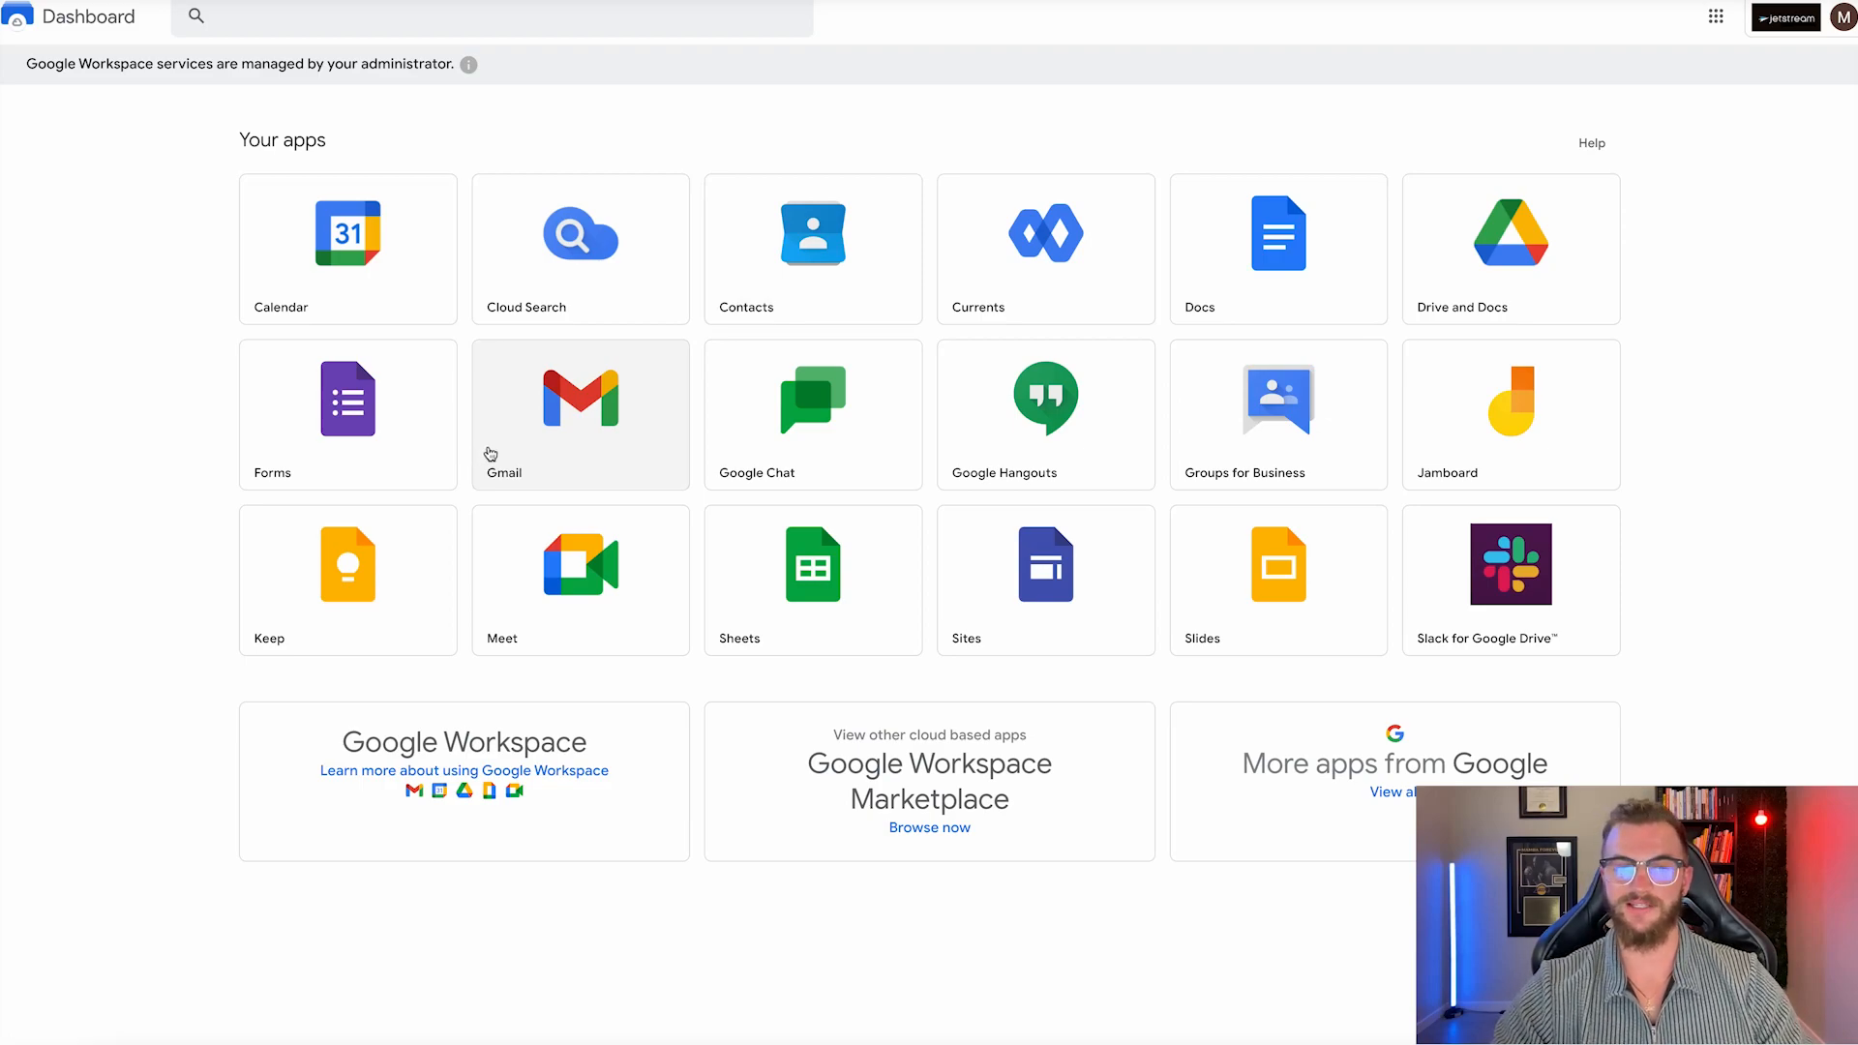
pyautogui.click(488, 452)
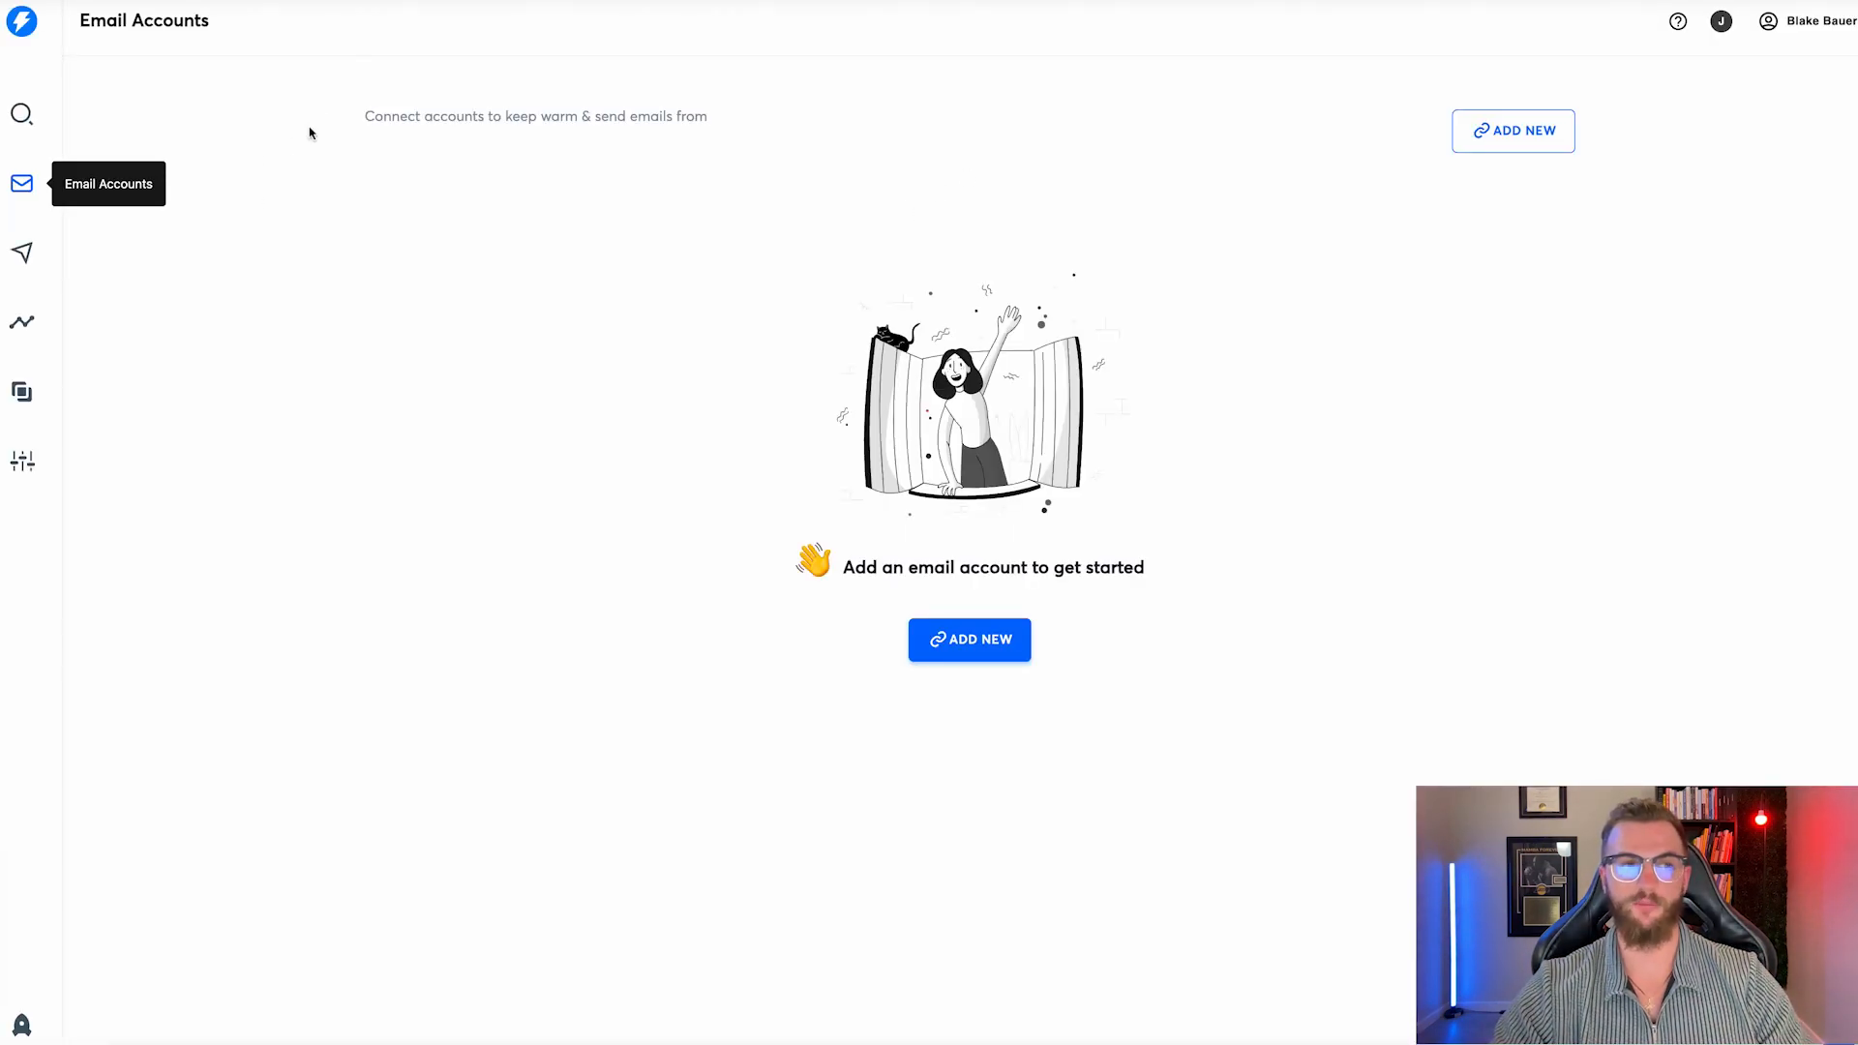
# Add a new sender account in Instantly using the Google Gmail / G-Suite provider.
pyautogui.click(979, 641)
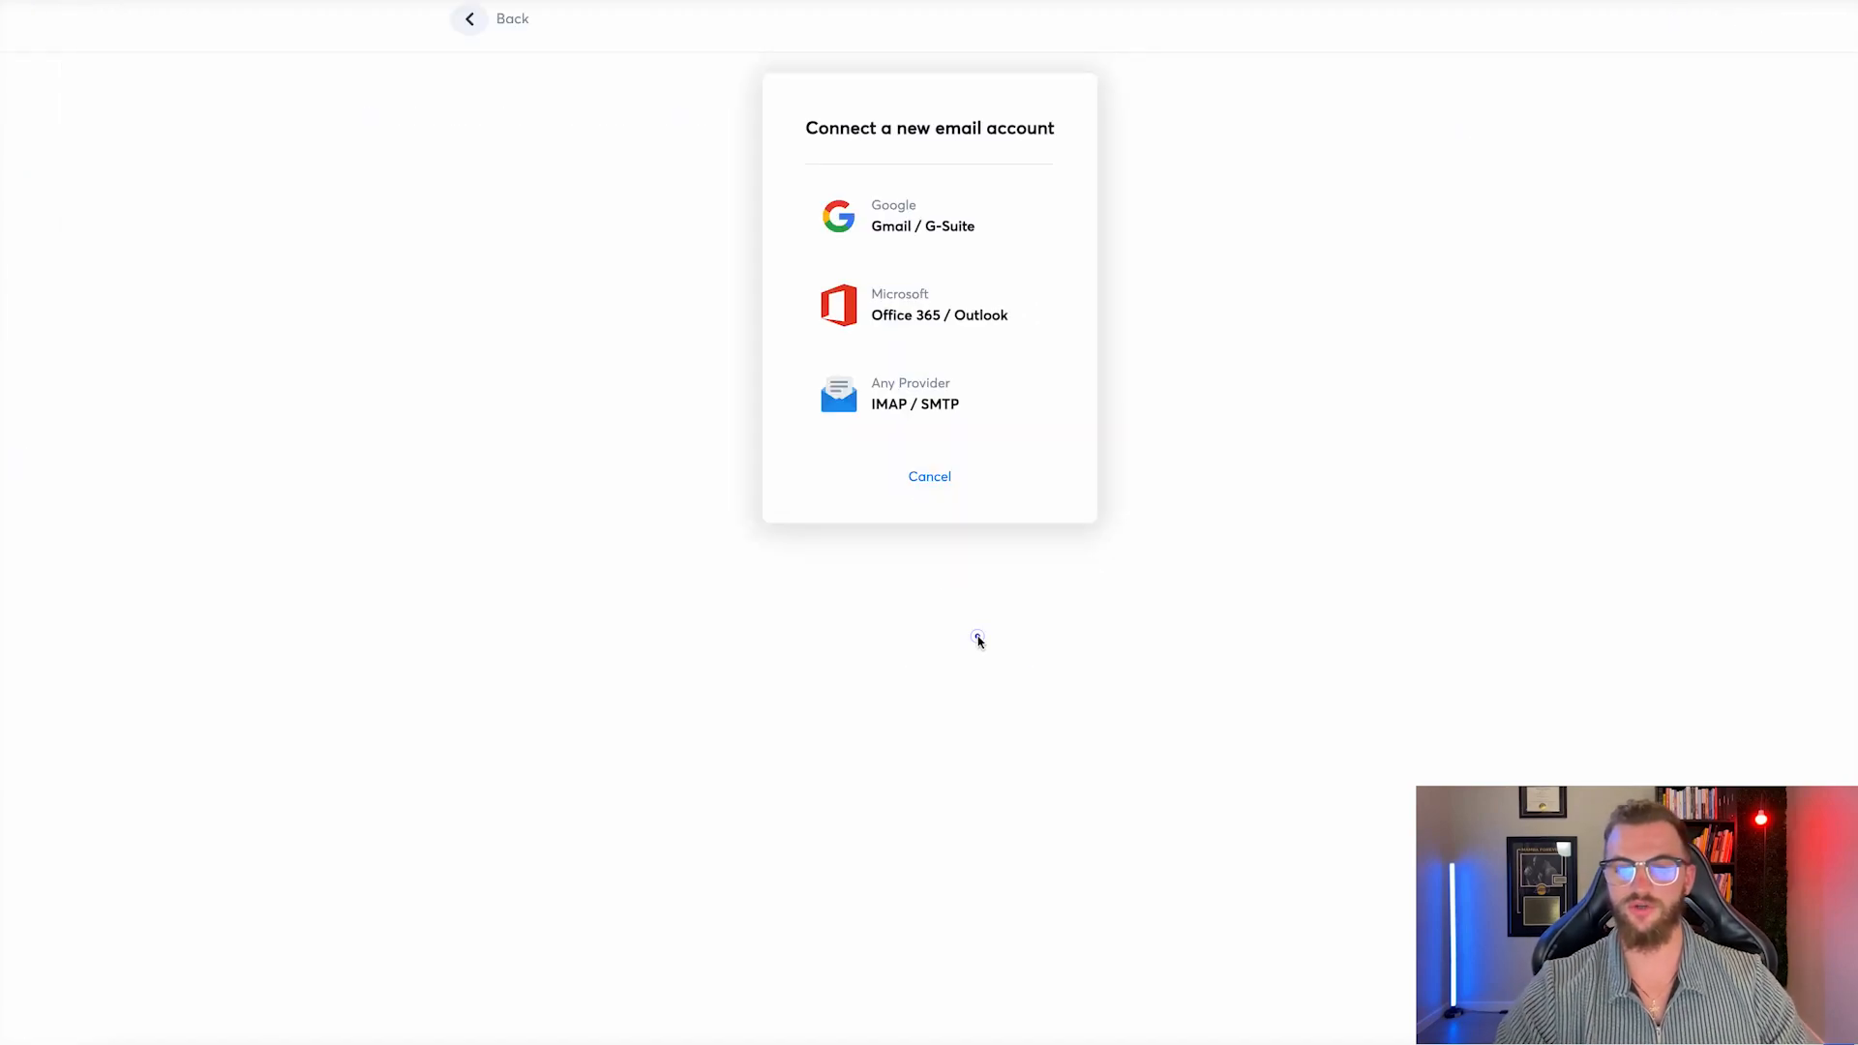
pyautogui.click(966, 211)
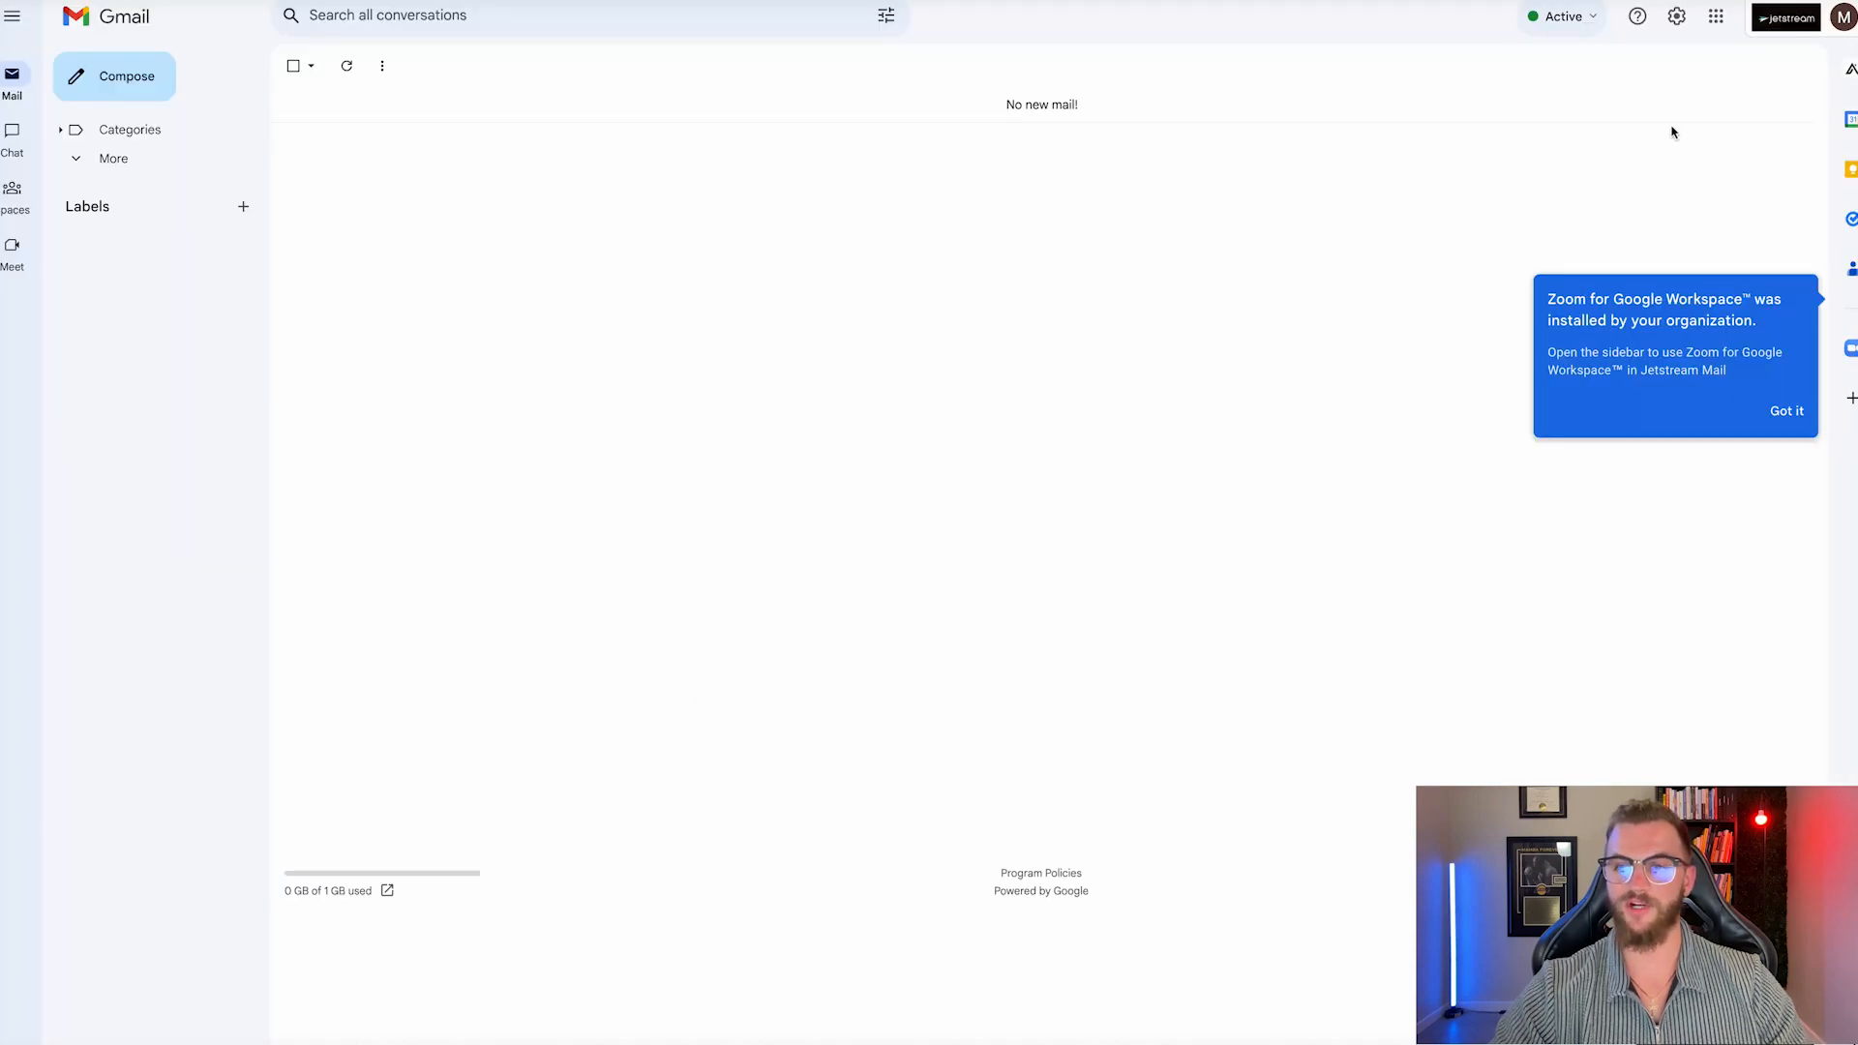
# Dismiss the Zoom for Google Workspace notice and try Gmail's settings, which returns a system error.
pyautogui.click(1786, 411)
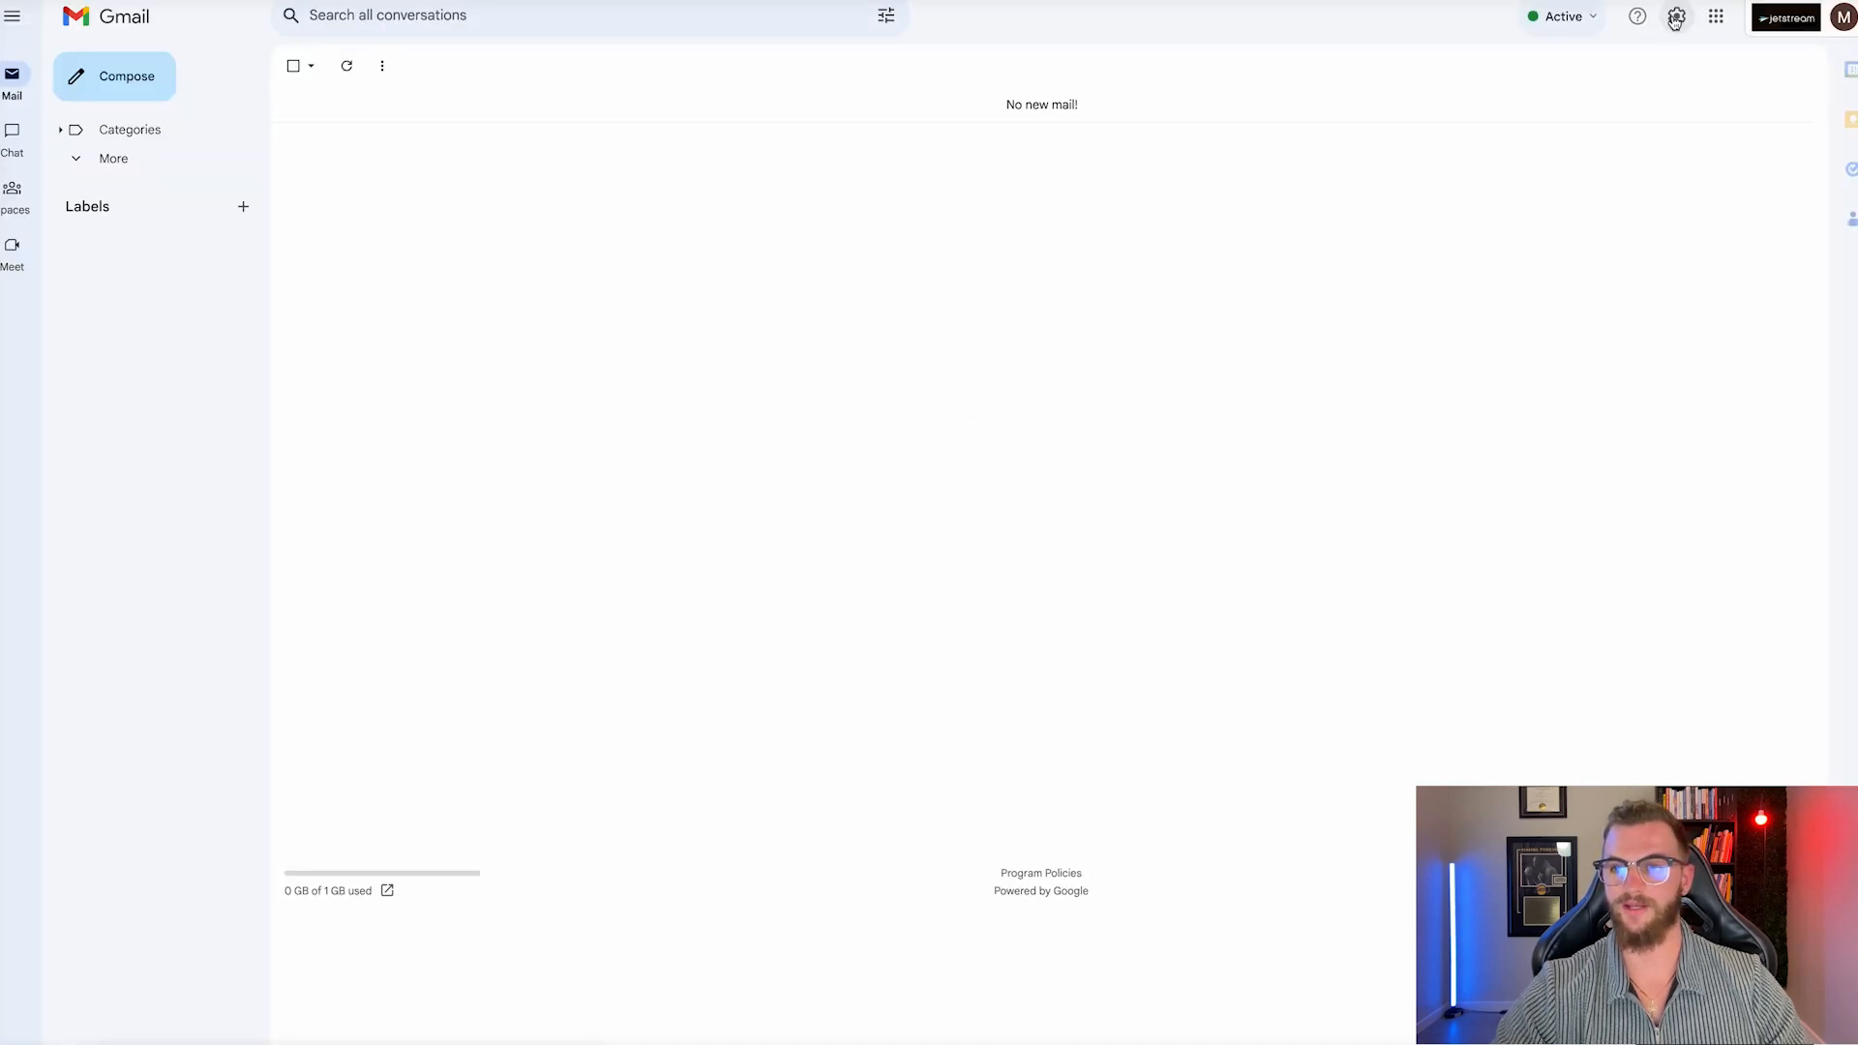
pyautogui.click(1678, 19)
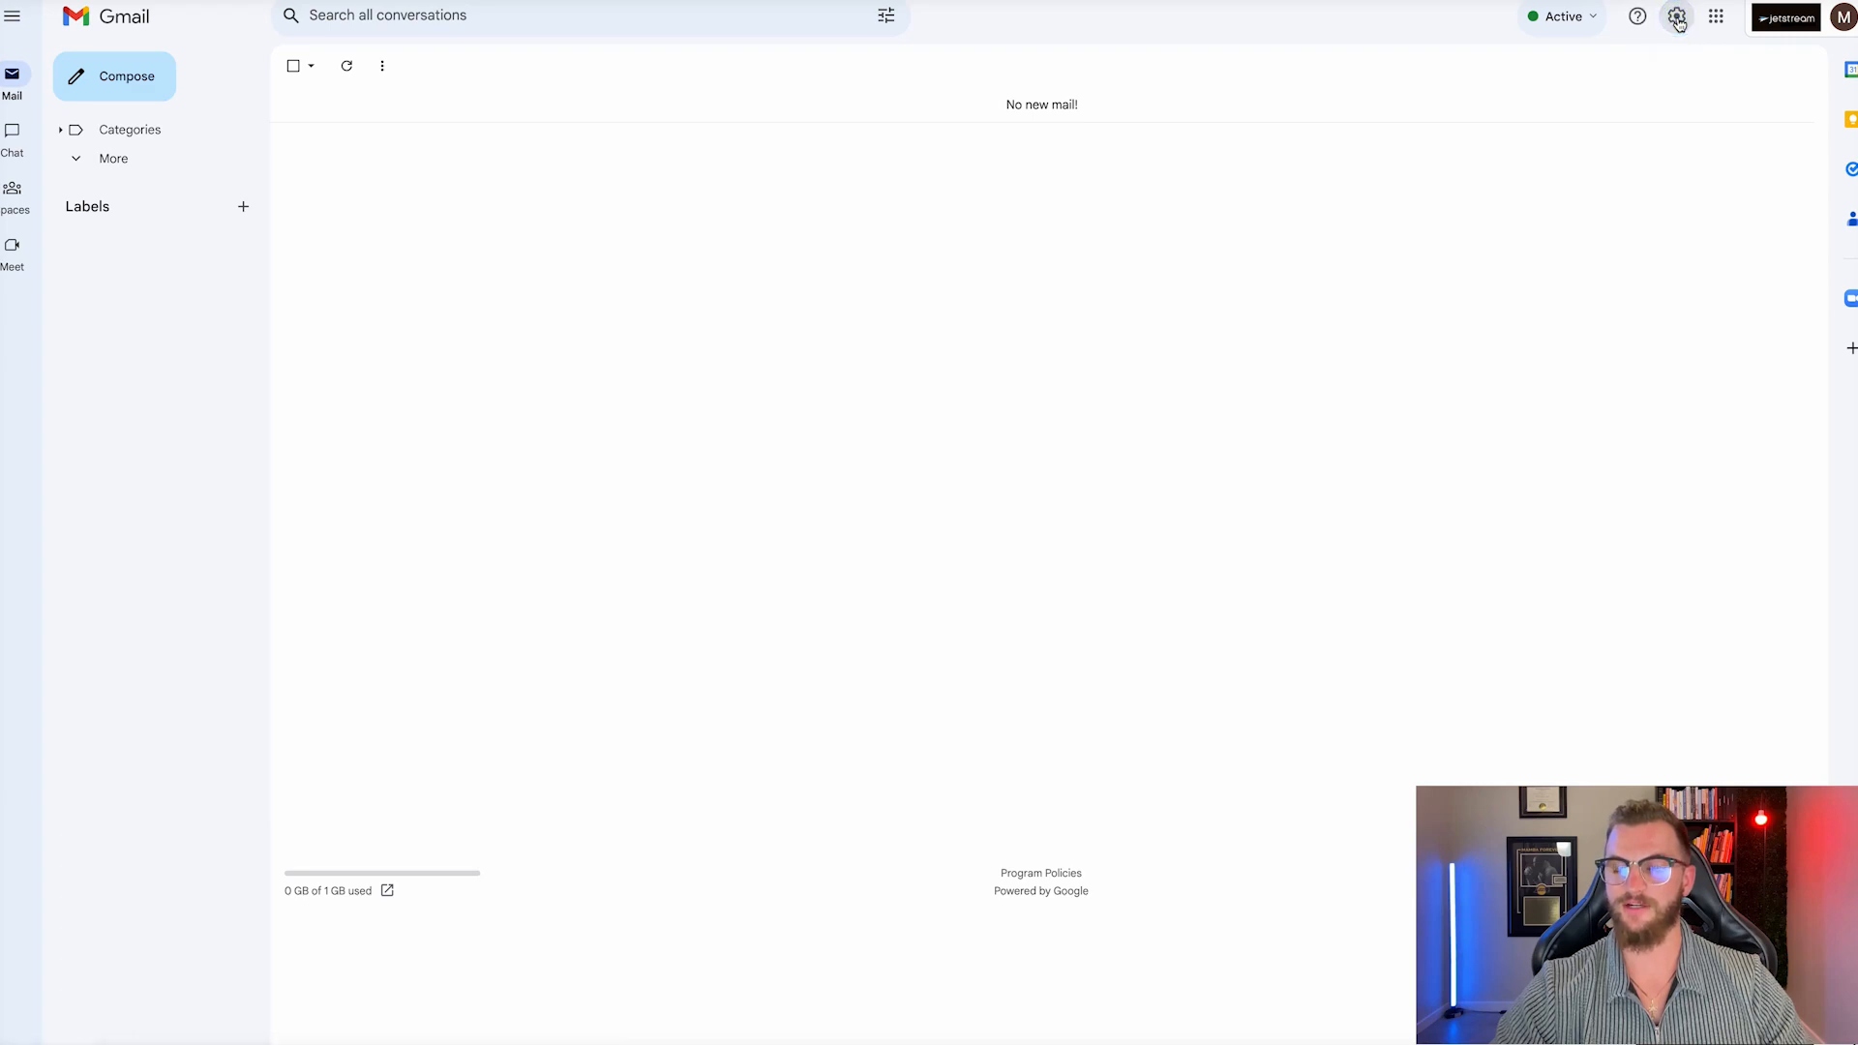
pyautogui.tripleClick(964, 4)
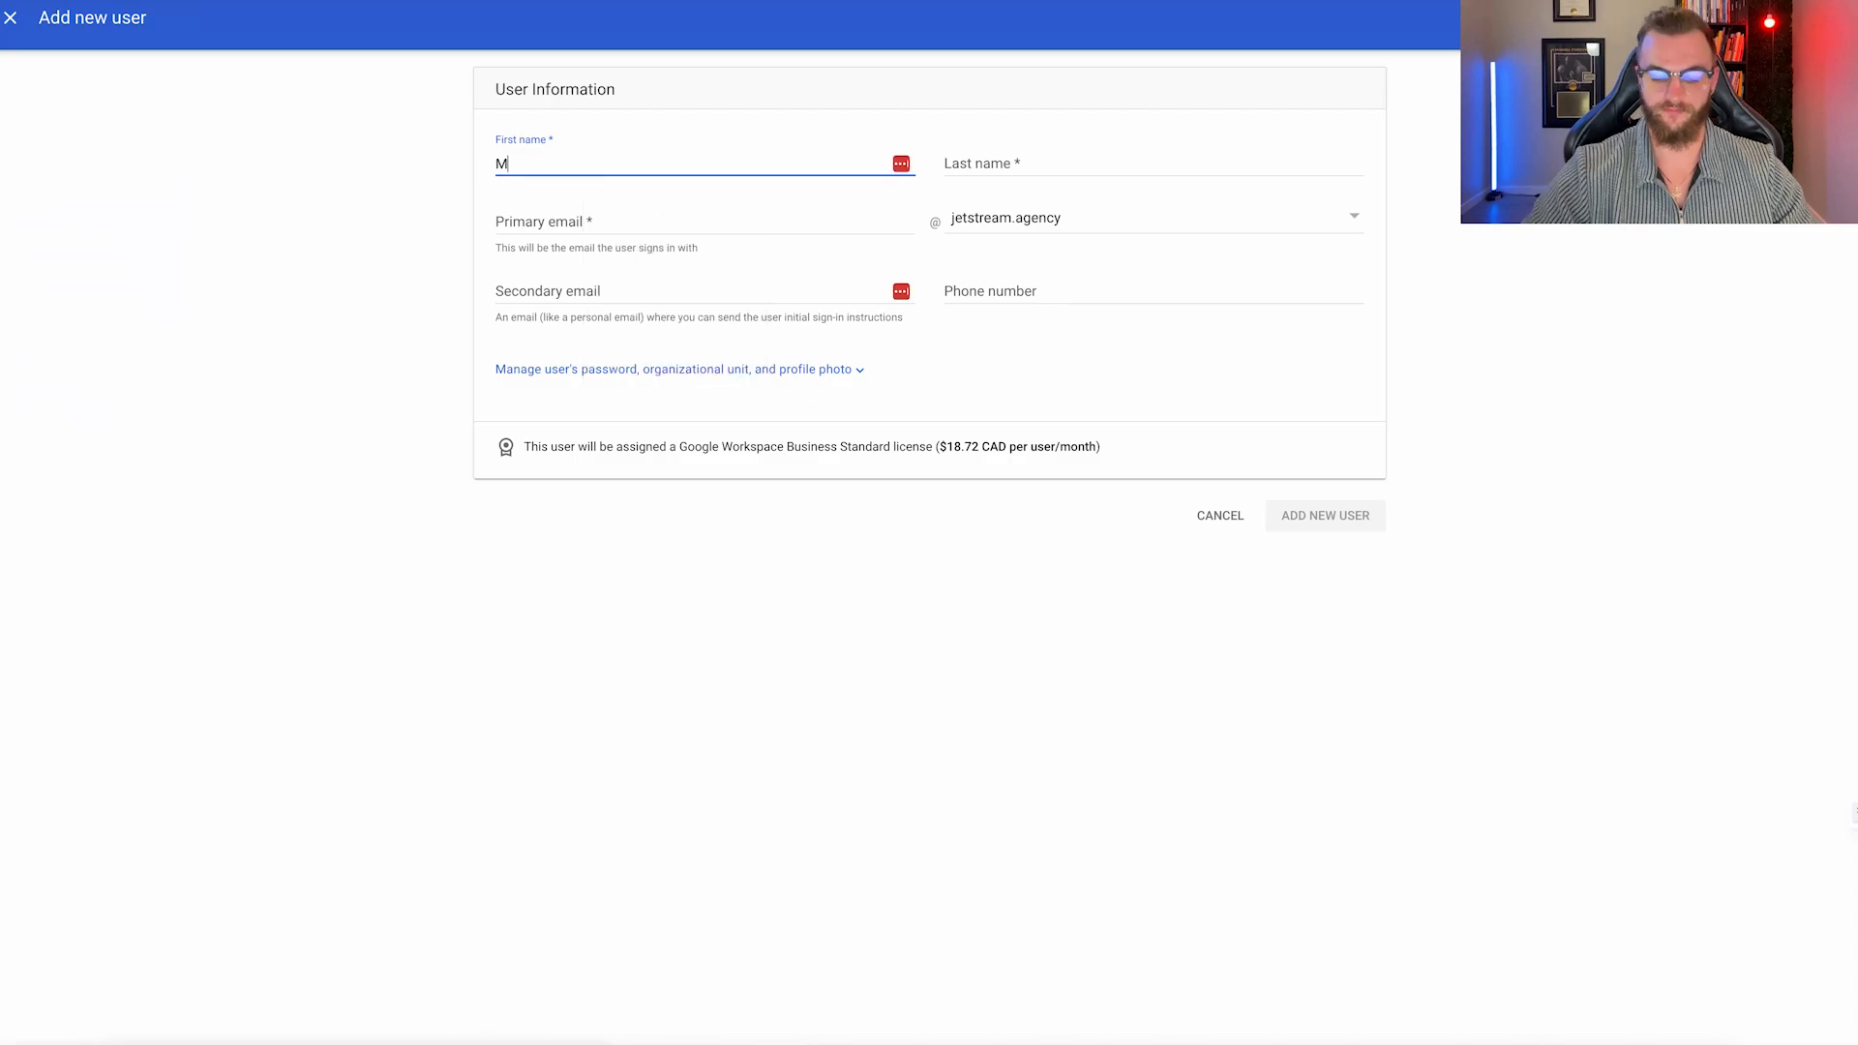
# Fill in the first new user's name, primary email, secondary email and phone, then create it.
pyautogui.press('Tab')
pyautogui.press('Tab')
pyautogui.press('Tab')
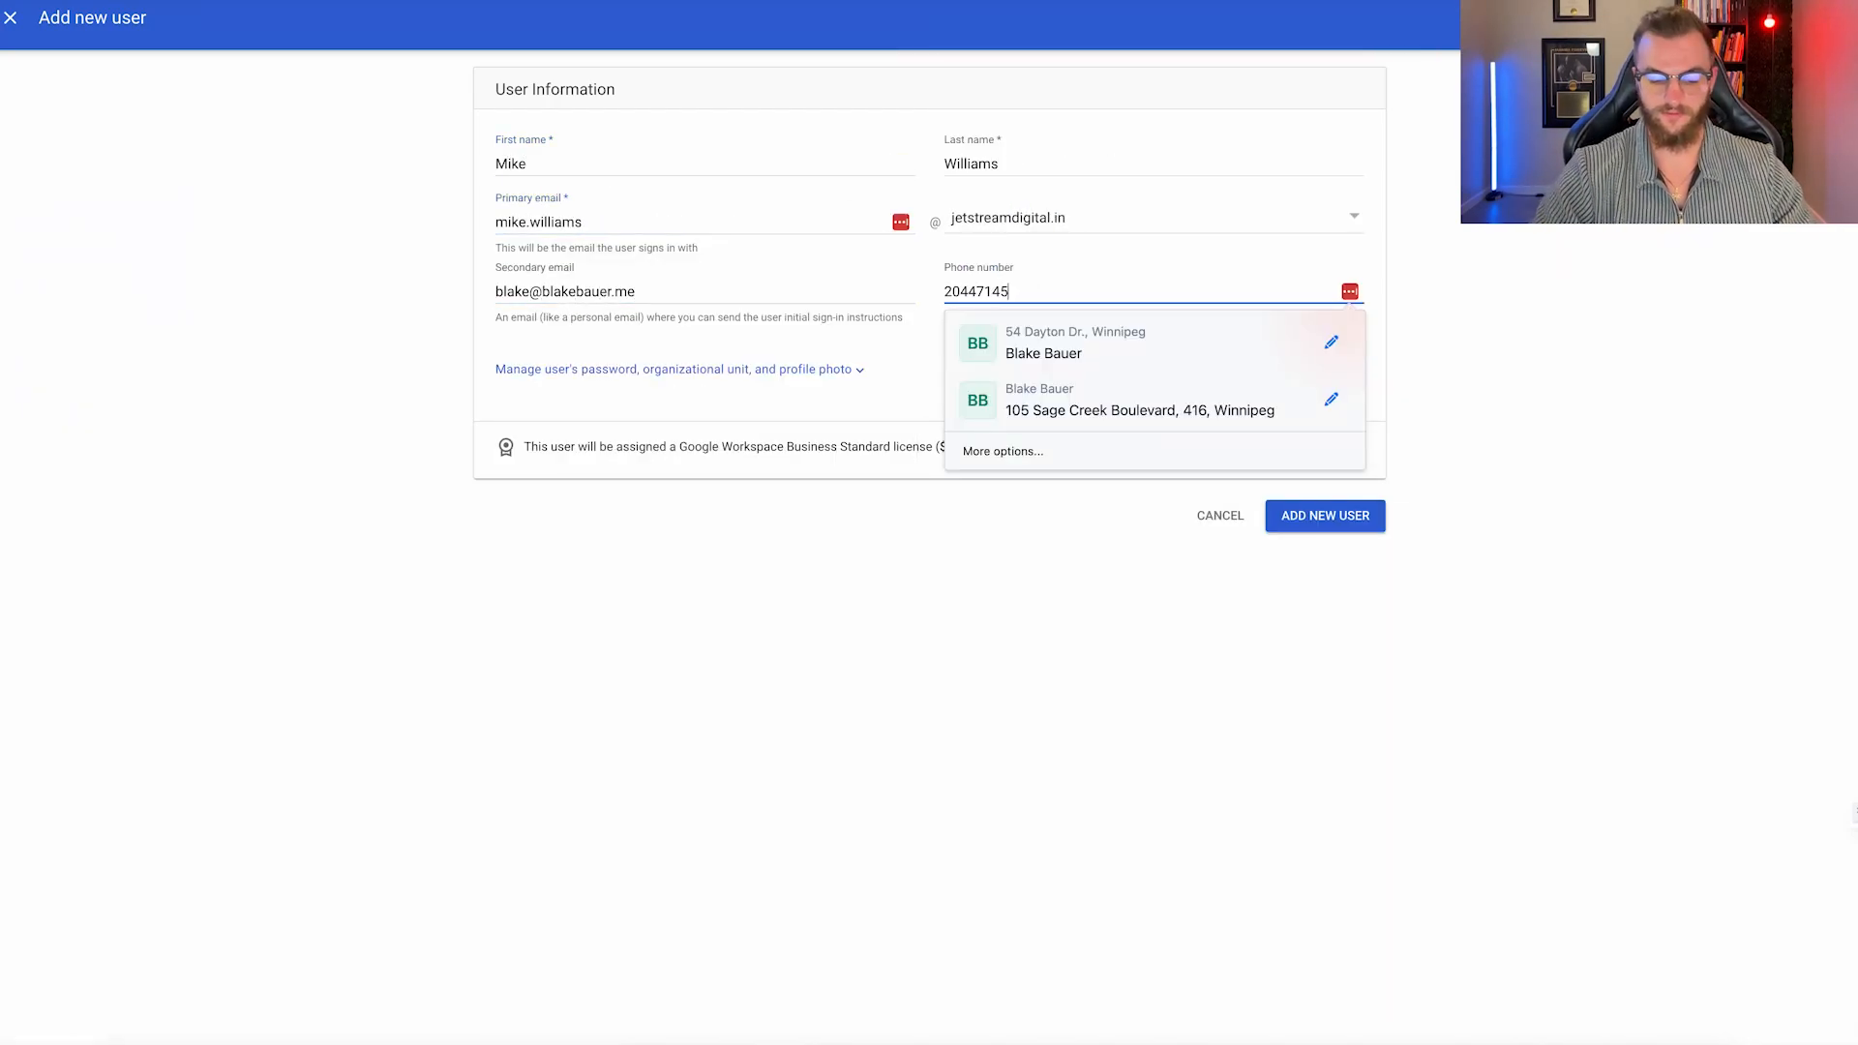
pyautogui.click(1245, 500)
pyautogui.click(533, 224)
pyautogui.doubleClick(534, 224)
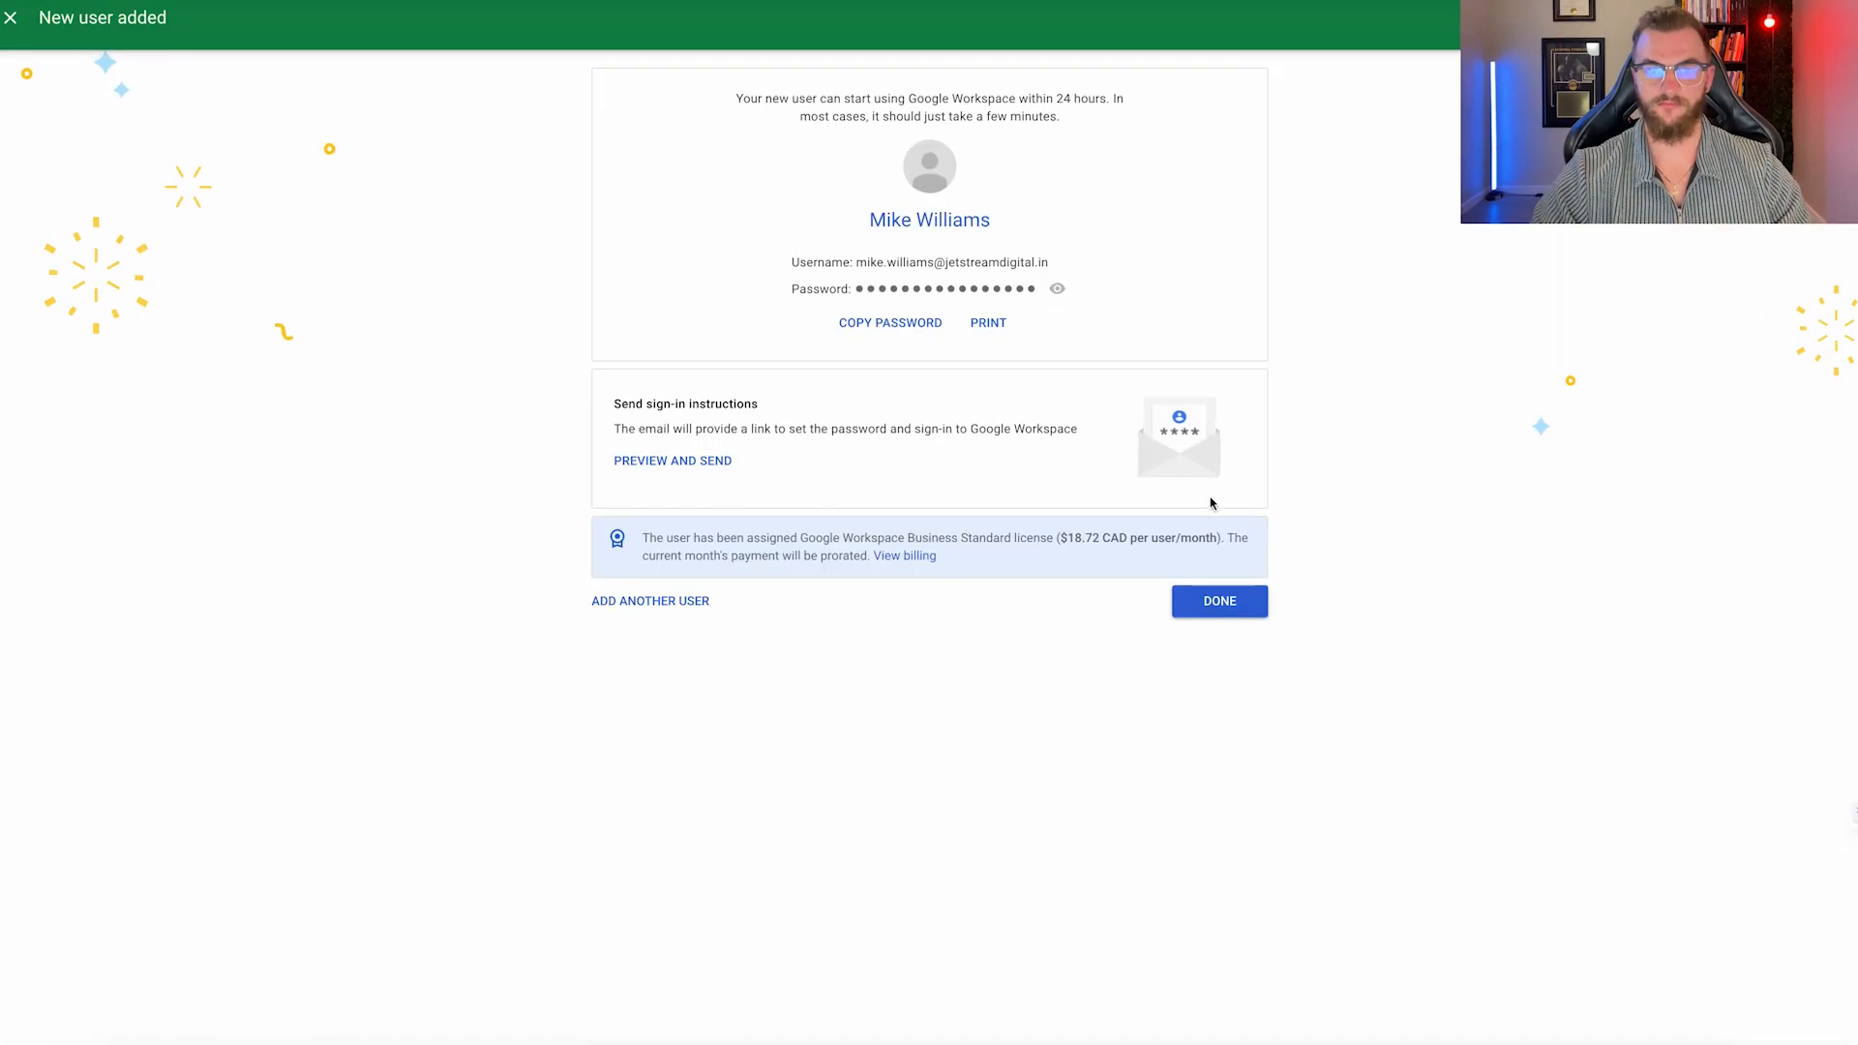
pyautogui.click(1219, 599)
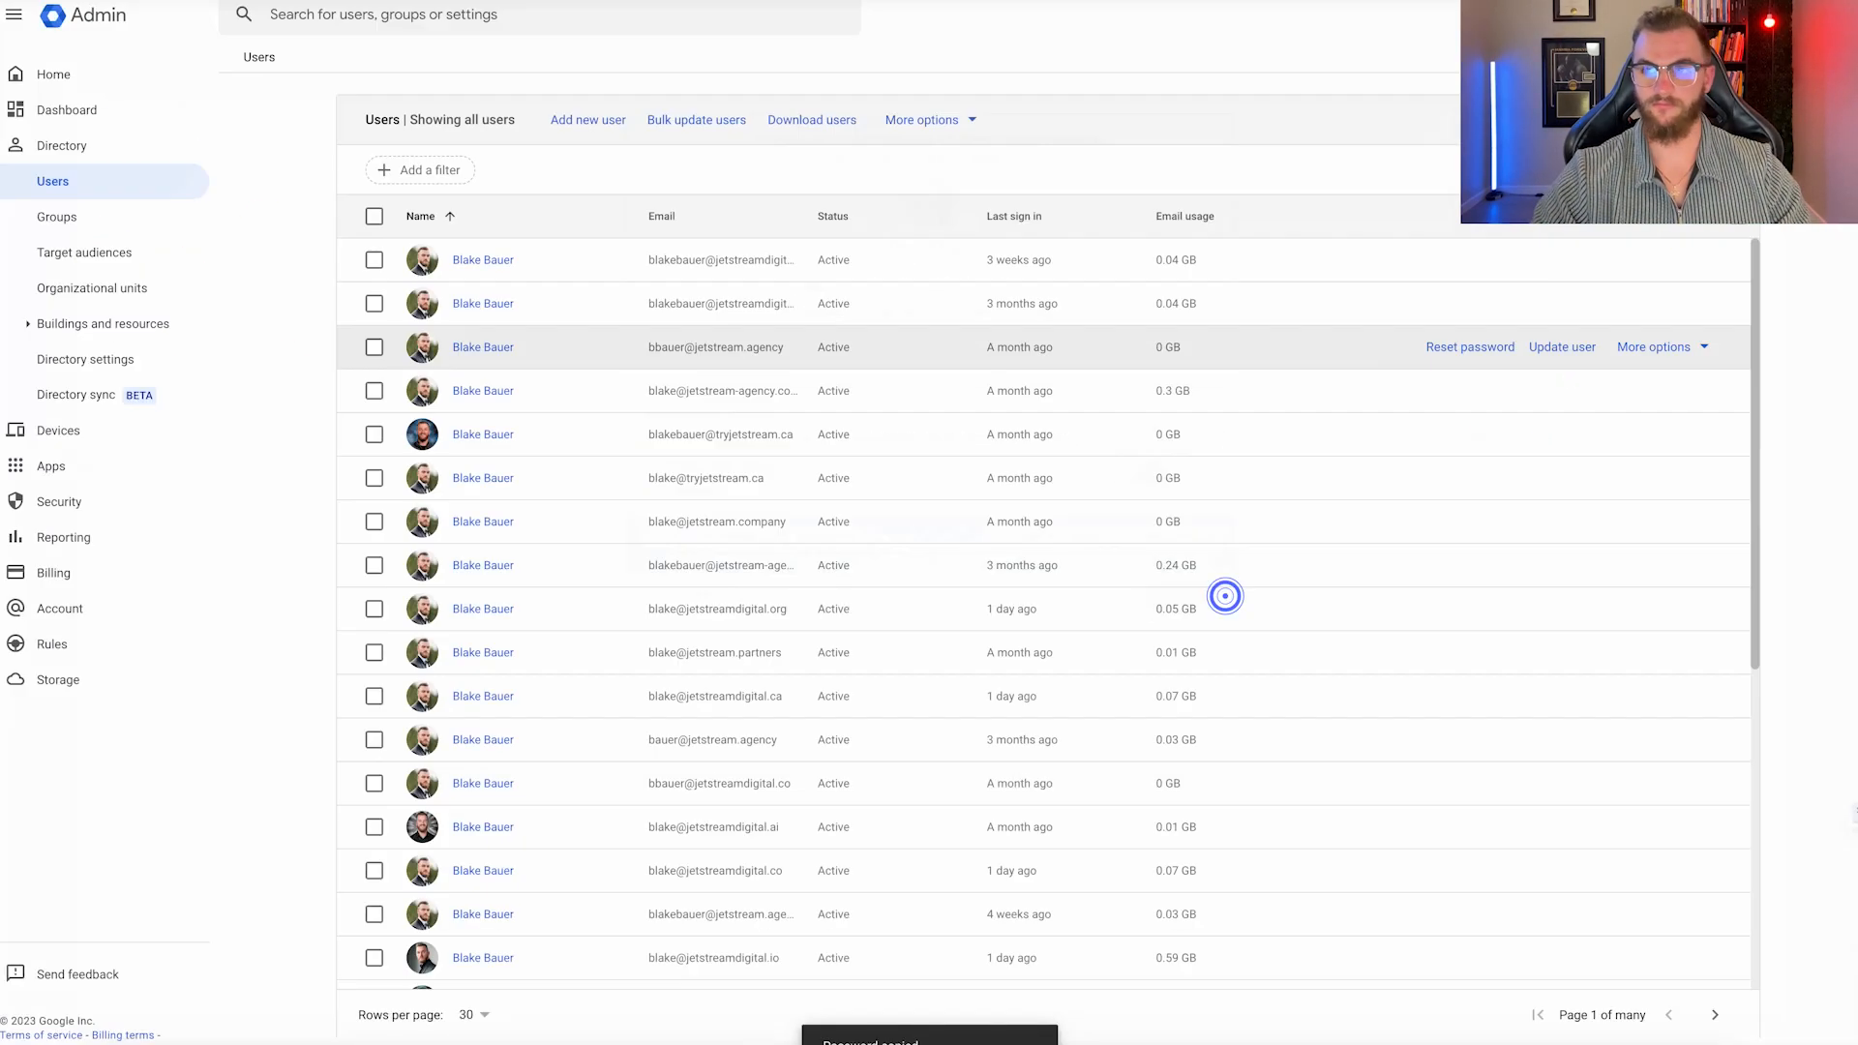
# Sign in as the new jetstreamdigital.in user, save its login to the shared vault folder, accept terms.
pyautogui.click(1634, 479)
pyautogui.click(863, 498)
pyautogui.press('Return')
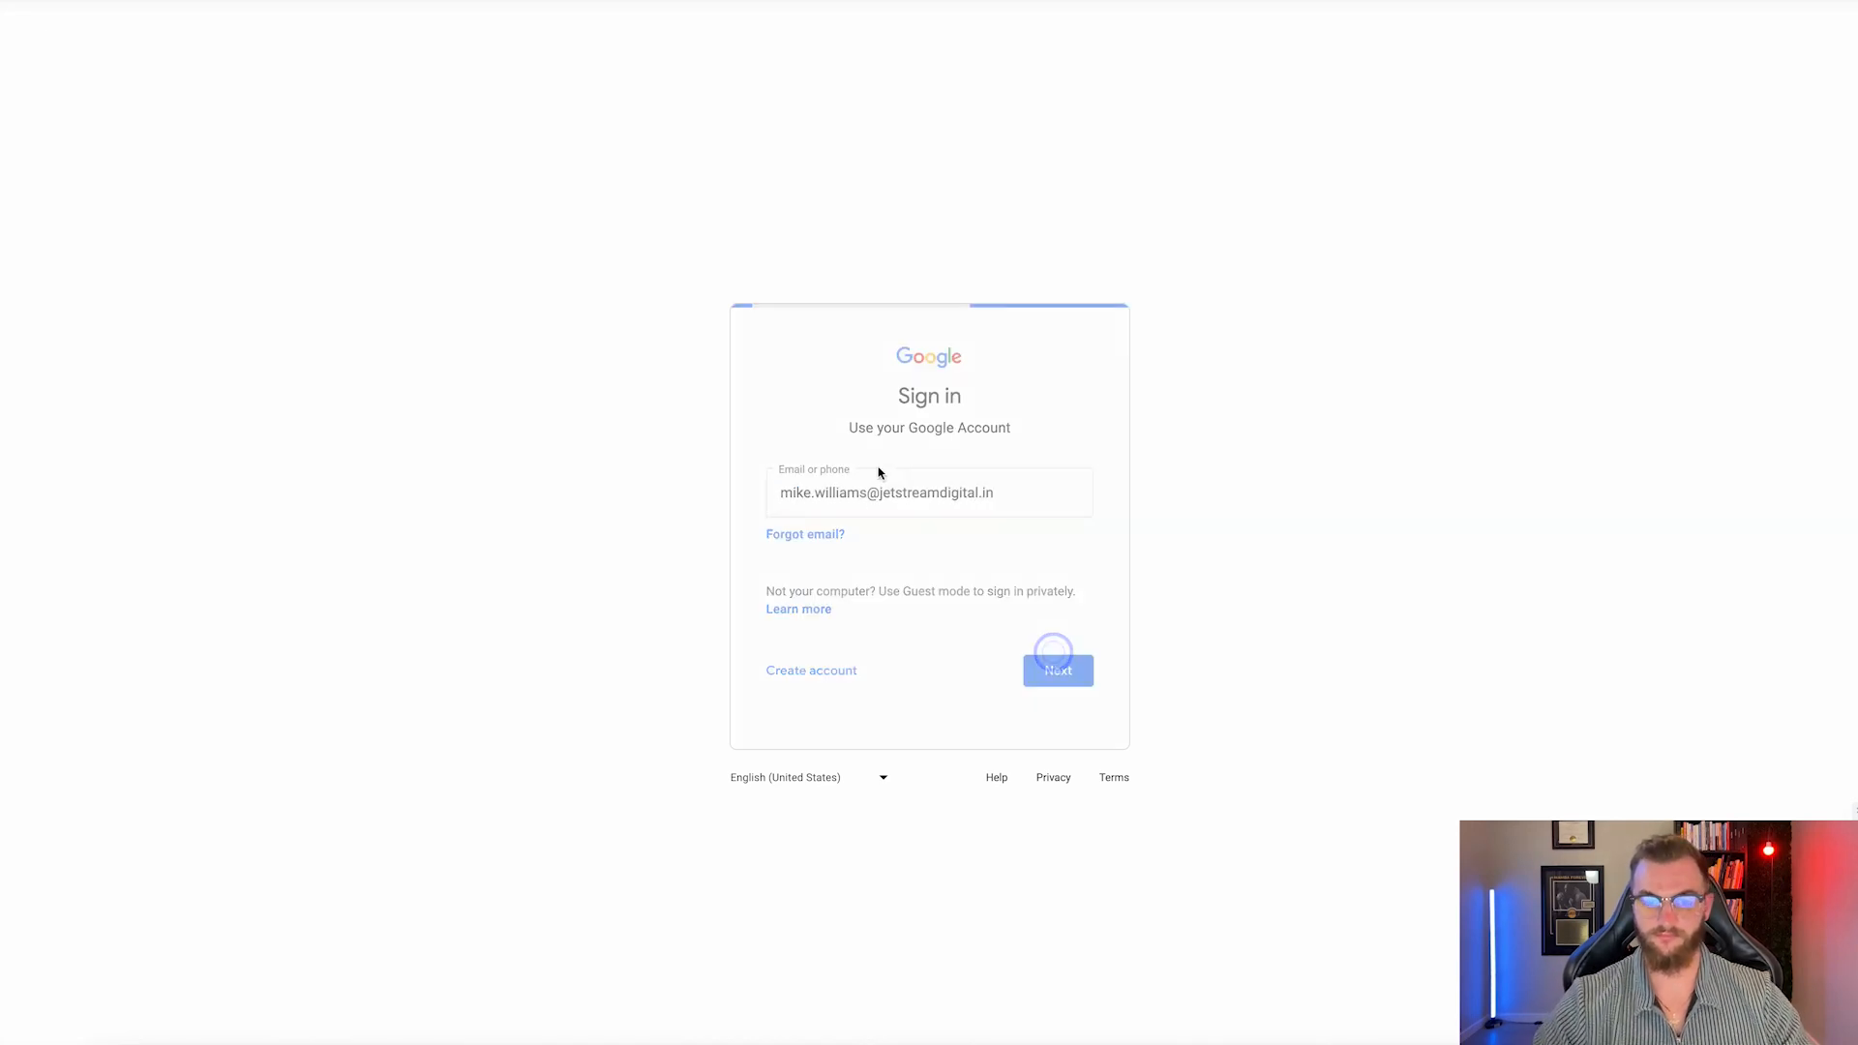
pyautogui.press('Return')
pyautogui.click(1676, 299)
pyautogui.scroll(-10, 1642, 381)
pyautogui.click(1642, 387)
pyautogui.click(1800, 521)
pyautogui.click(804, 475)
pyautogui.click(933, 477)
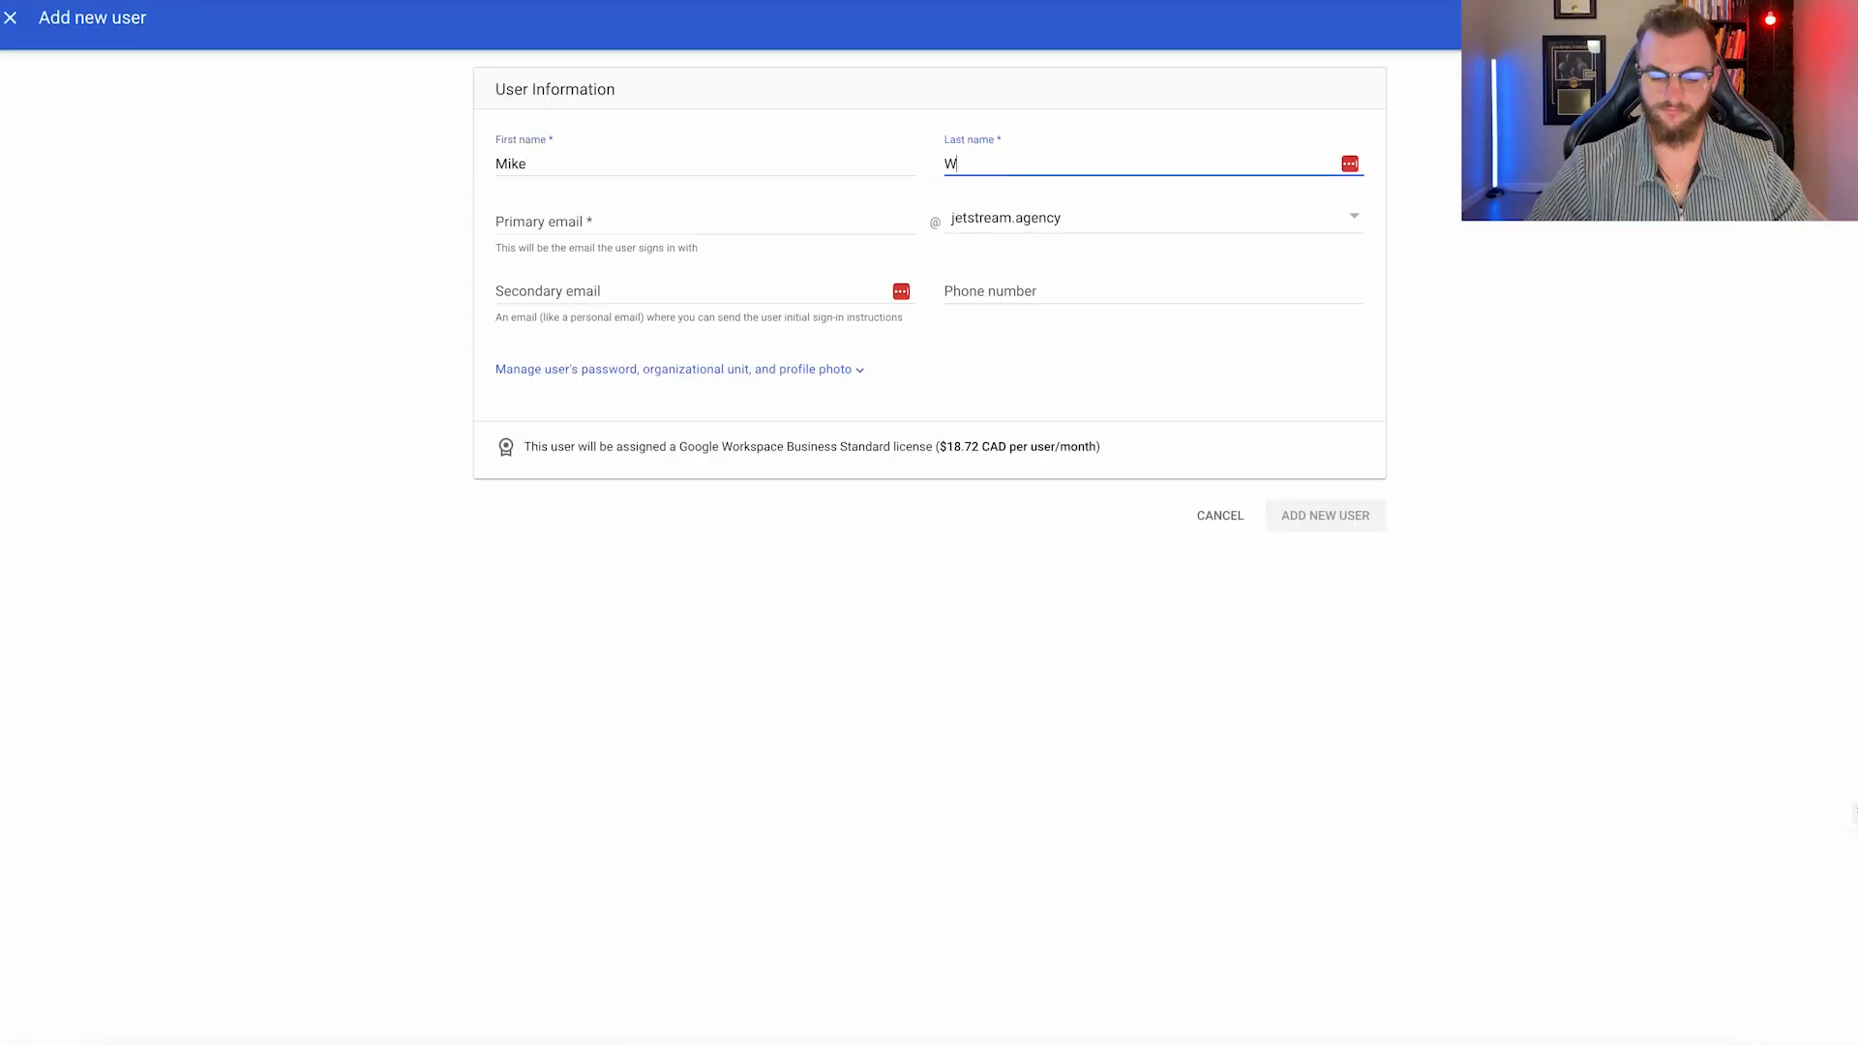
# Create a second jetstreamdigital.in user with secondary email and phone, and send sign-in instructions.
pyautogui.write('illiams')
pyautogui.click(688, 221)
pyautogui.press('BackSpace')
pyautogui.press('BackSpace')
pyautogui.press('BackSpace')
pyautogui.press('BackSpace')
pyautogui.press('BackSpace')
pyautogui.press('BackSpace')
pyautogui.press('BackSpace')
pyautogui.click(1019, 214)
pyautogui.click(1120, 502)
pyautogui.click(677, 291)
pyautogui.press('Tab')
pyautogui.press('Return')
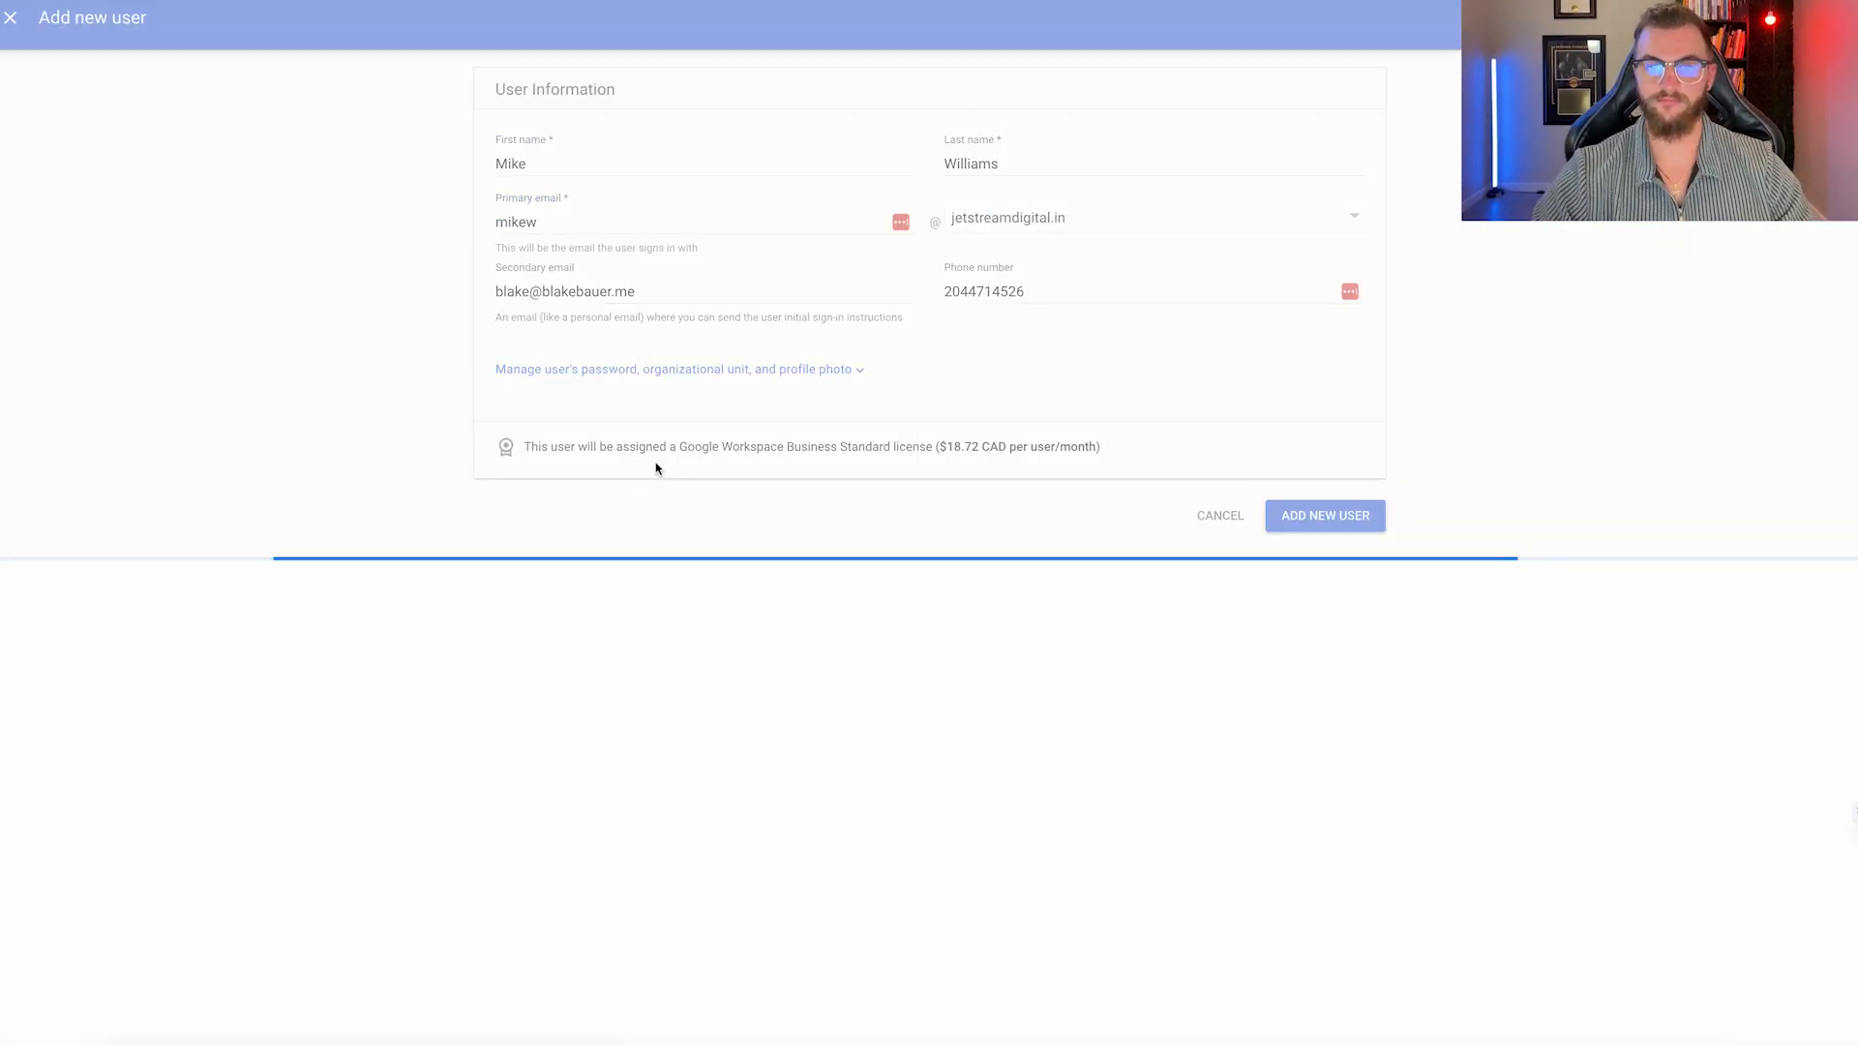
pyautogui.click(668, 459)
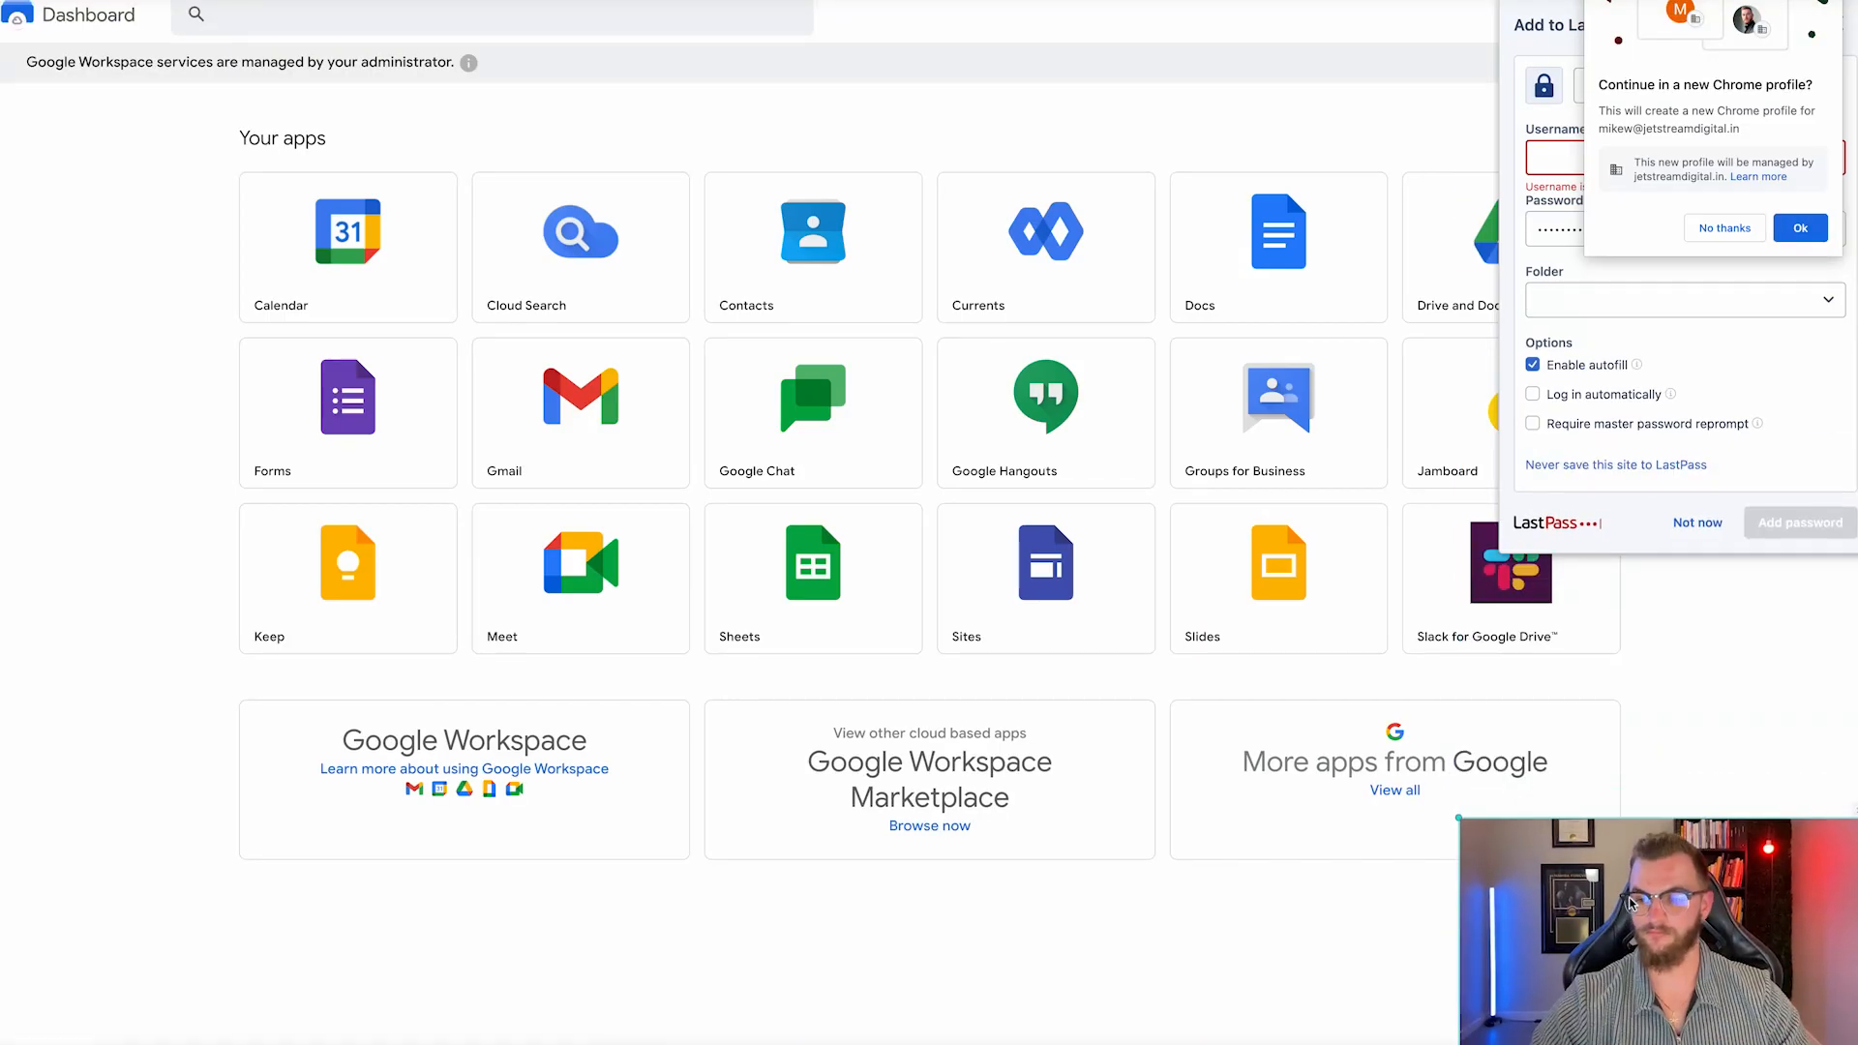
# Decline the new Chrome profile and save the new user's login to the password vault.
pyautogui.click(1725, 228)
pyautogui.click(1609, 163)
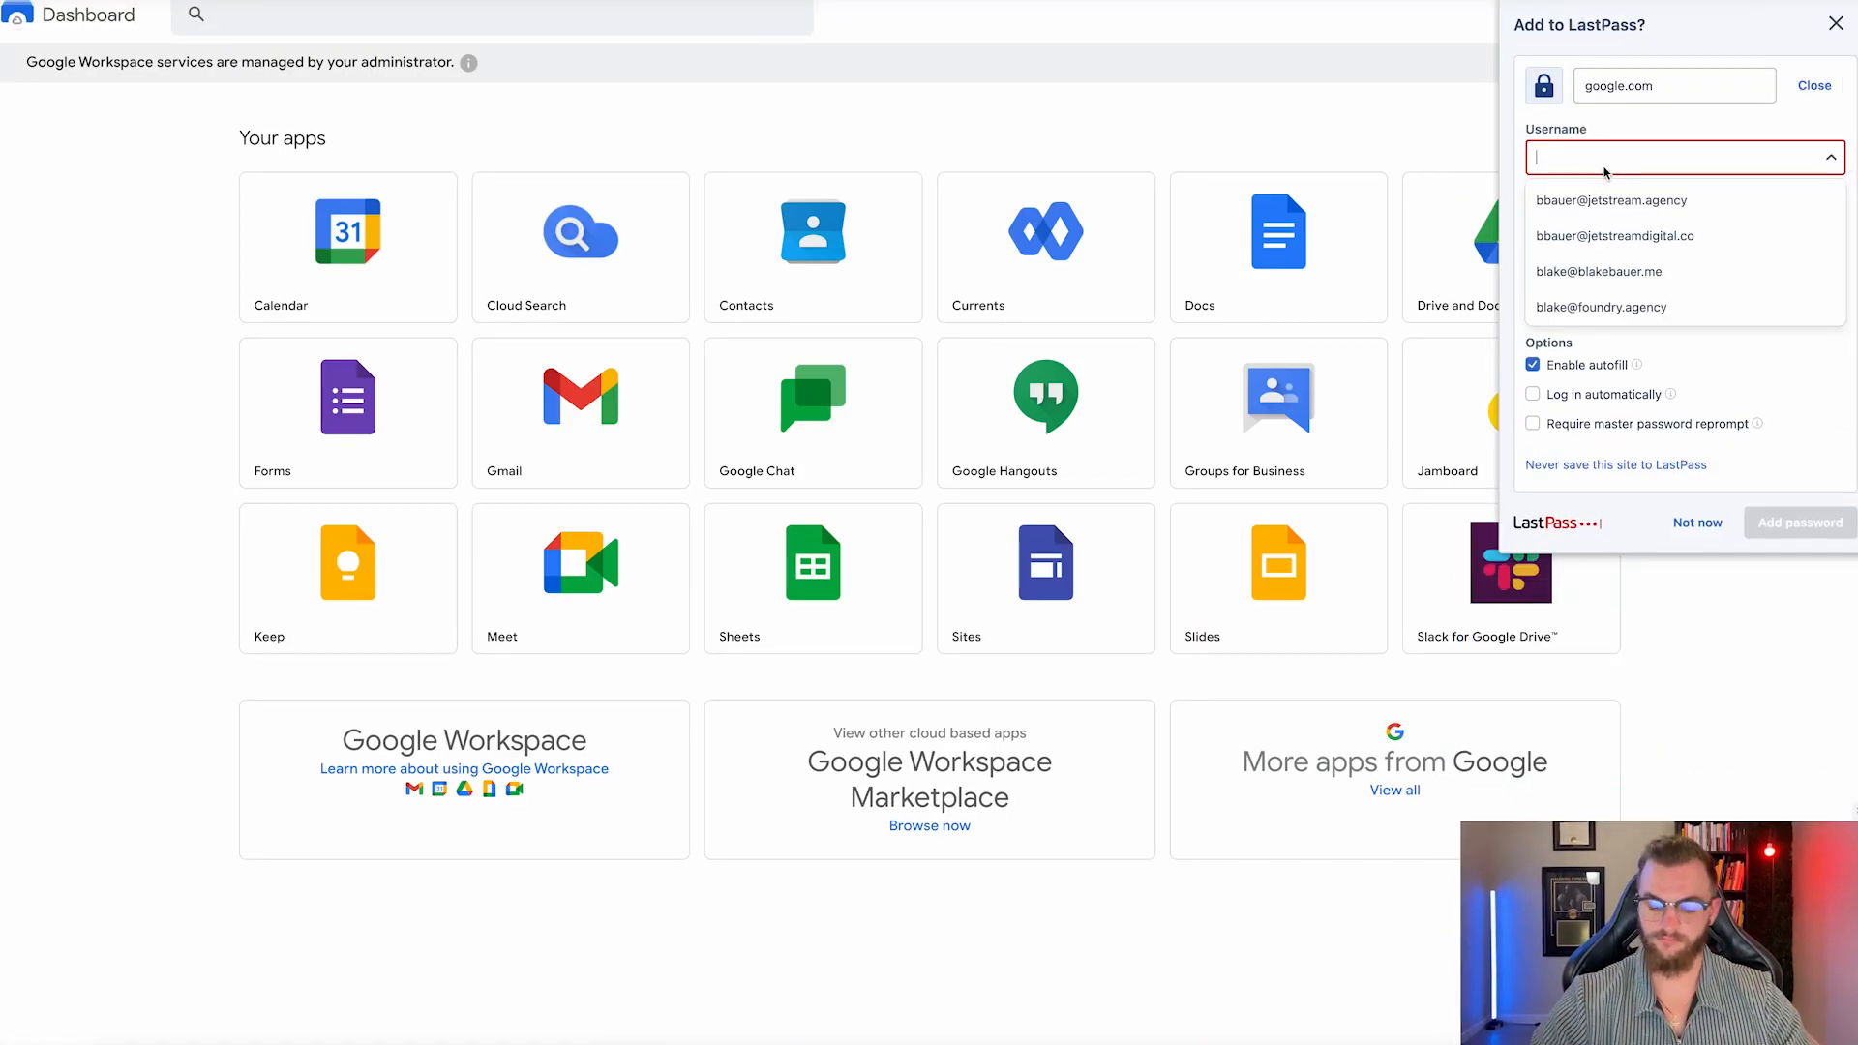
pyautogui.click(1828, 159)
pyautogui.click(1816, 525)
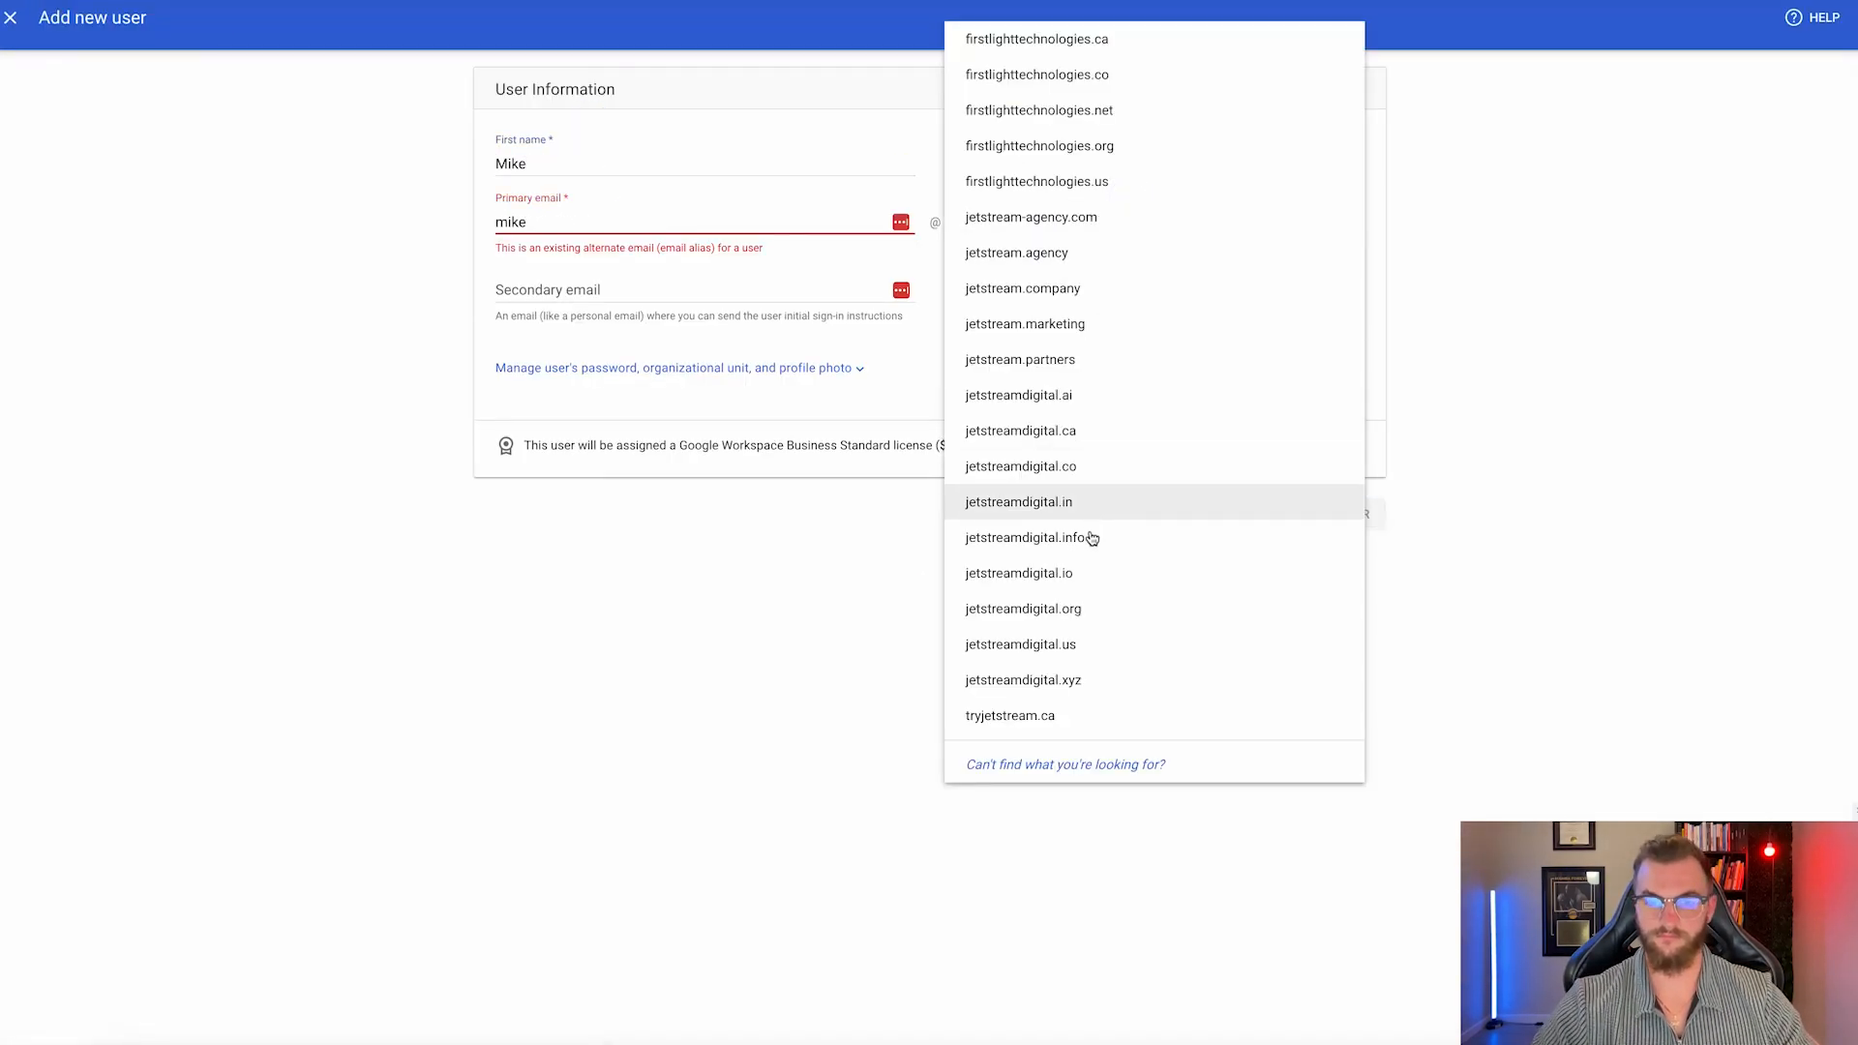
# Start another user with secondary email and phone, and save another login to the vault.
pyautogui.click(1026, 644)
pyautogui.click(662, 293)
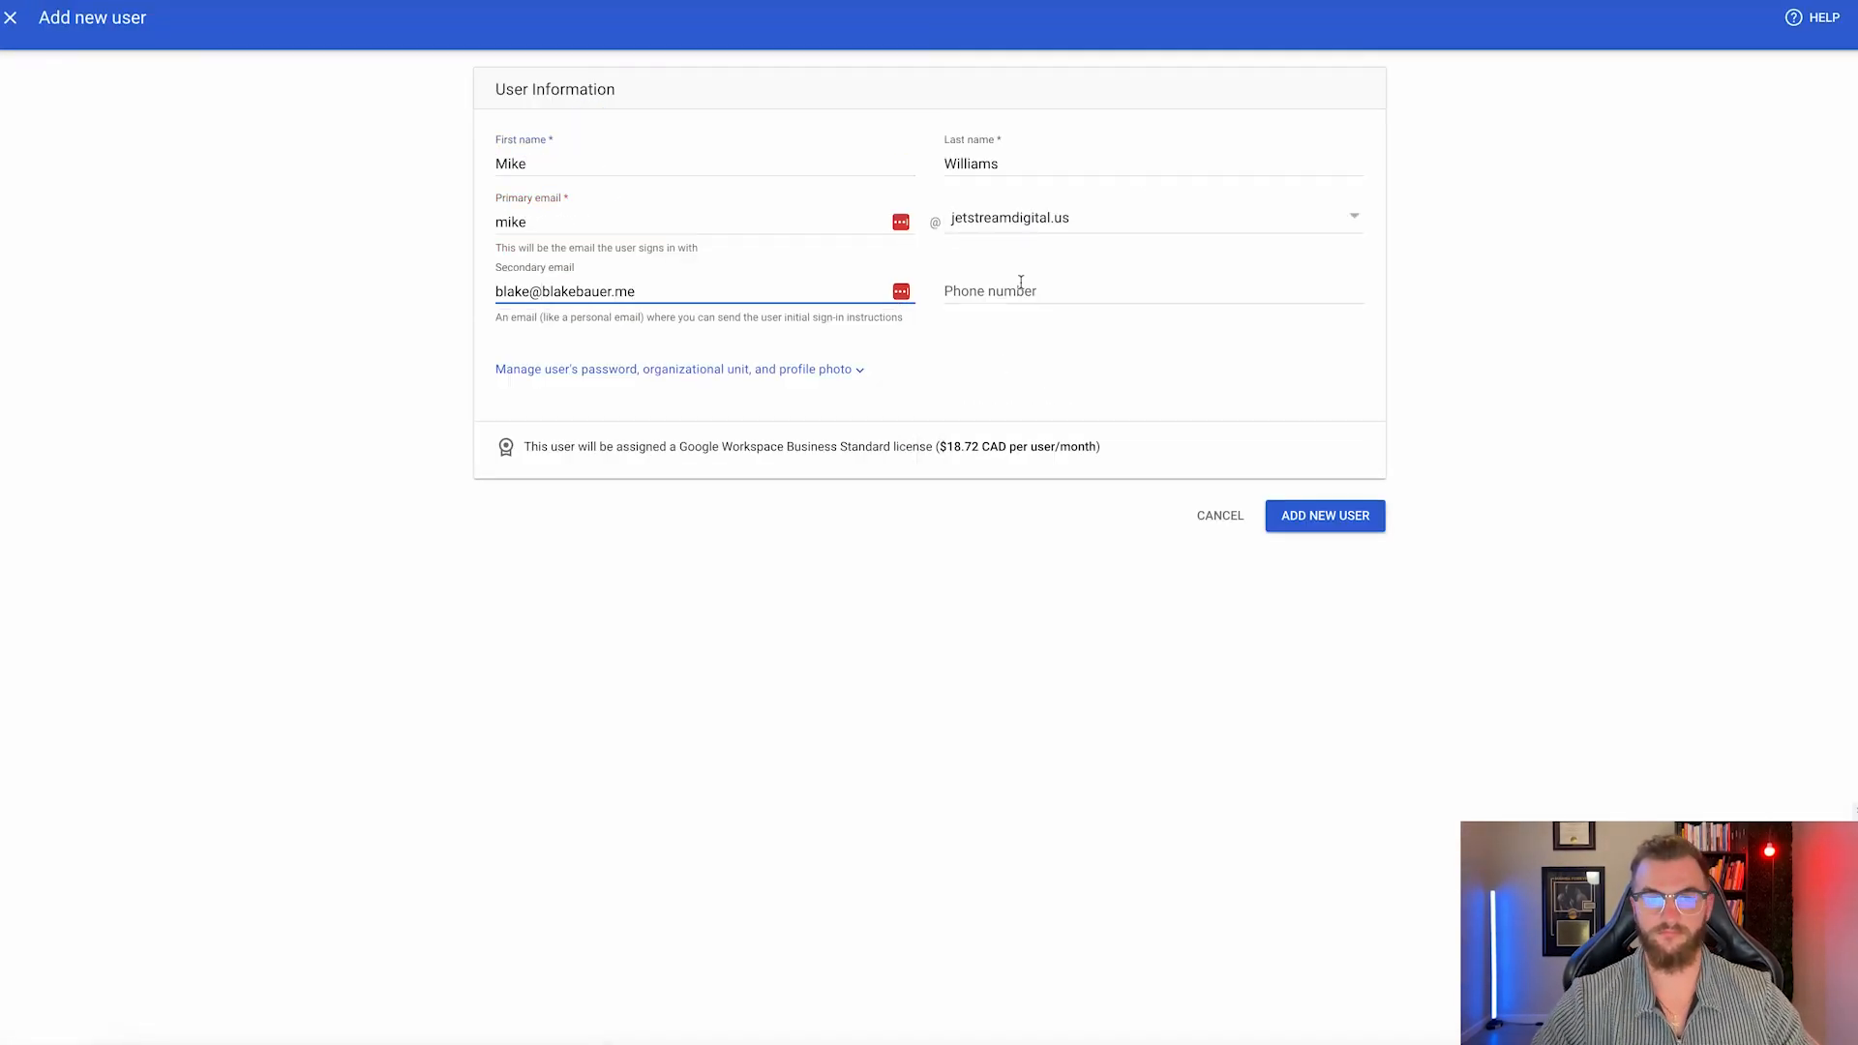
pyautogui.click(1024, 290)
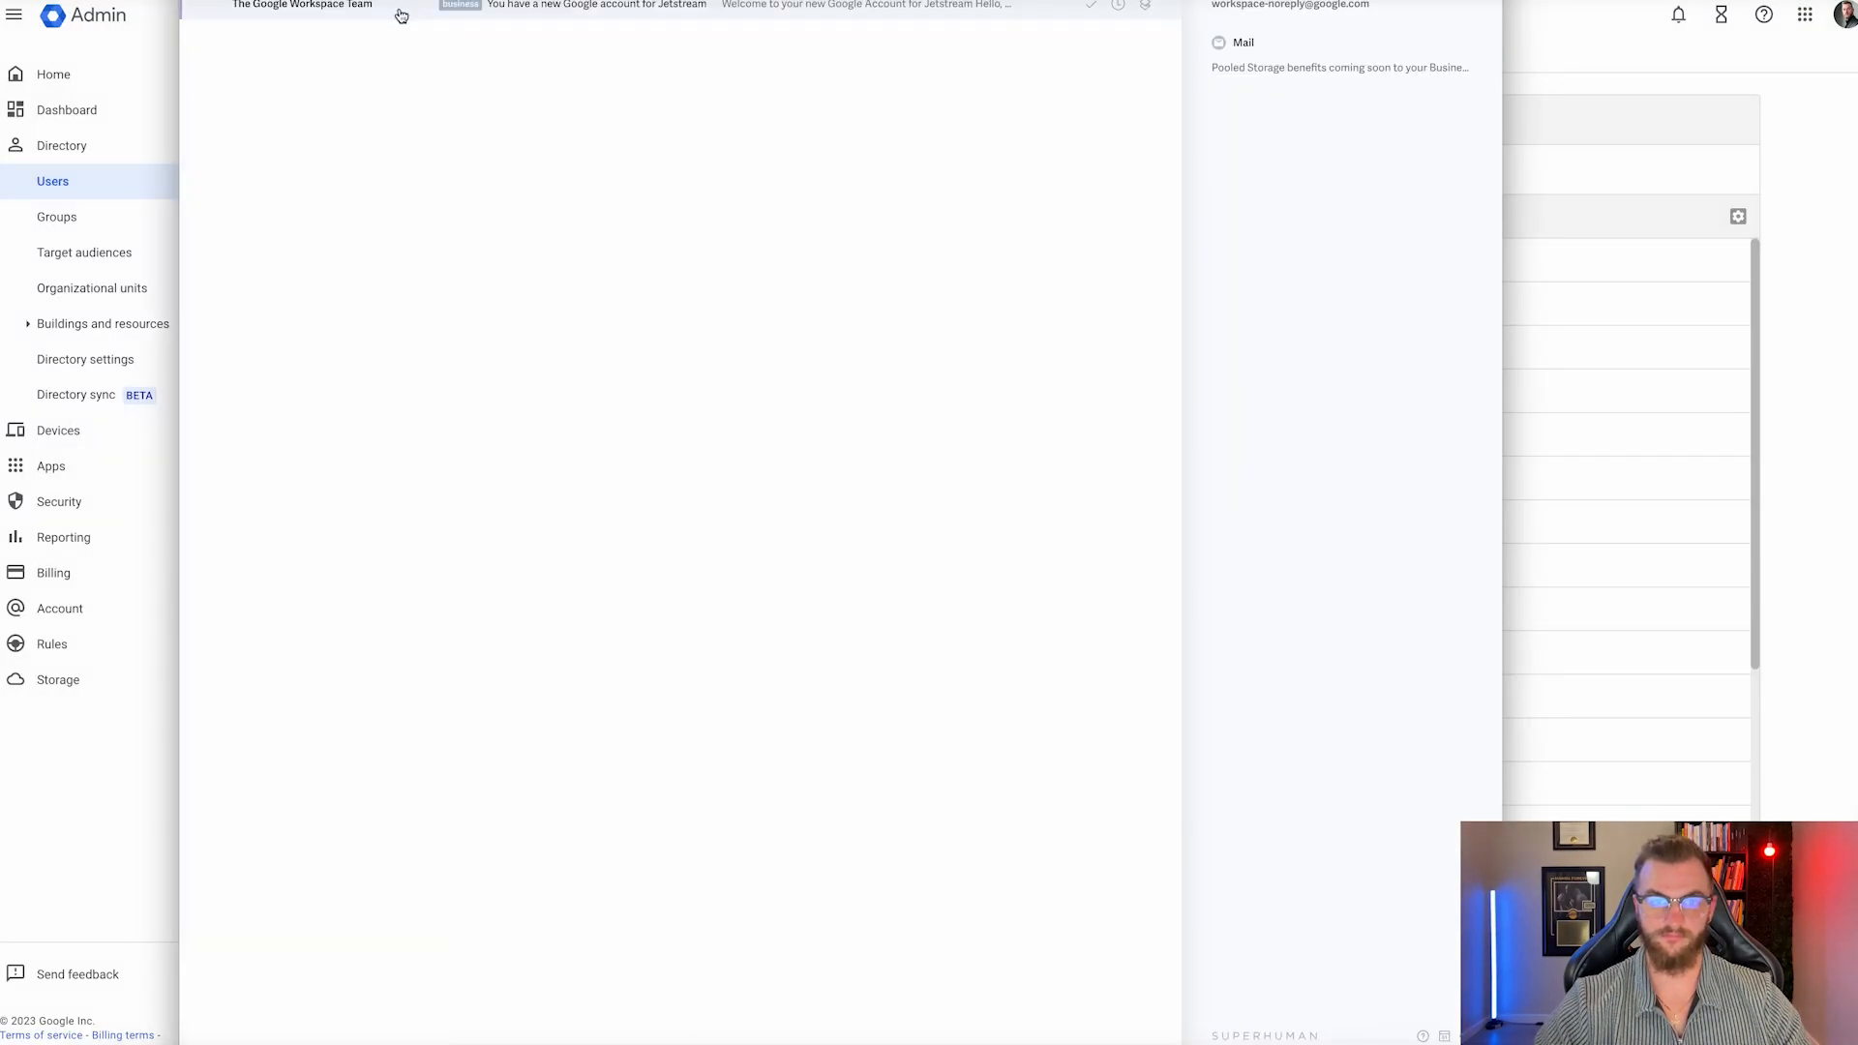
pyautogui.click(401, 15)
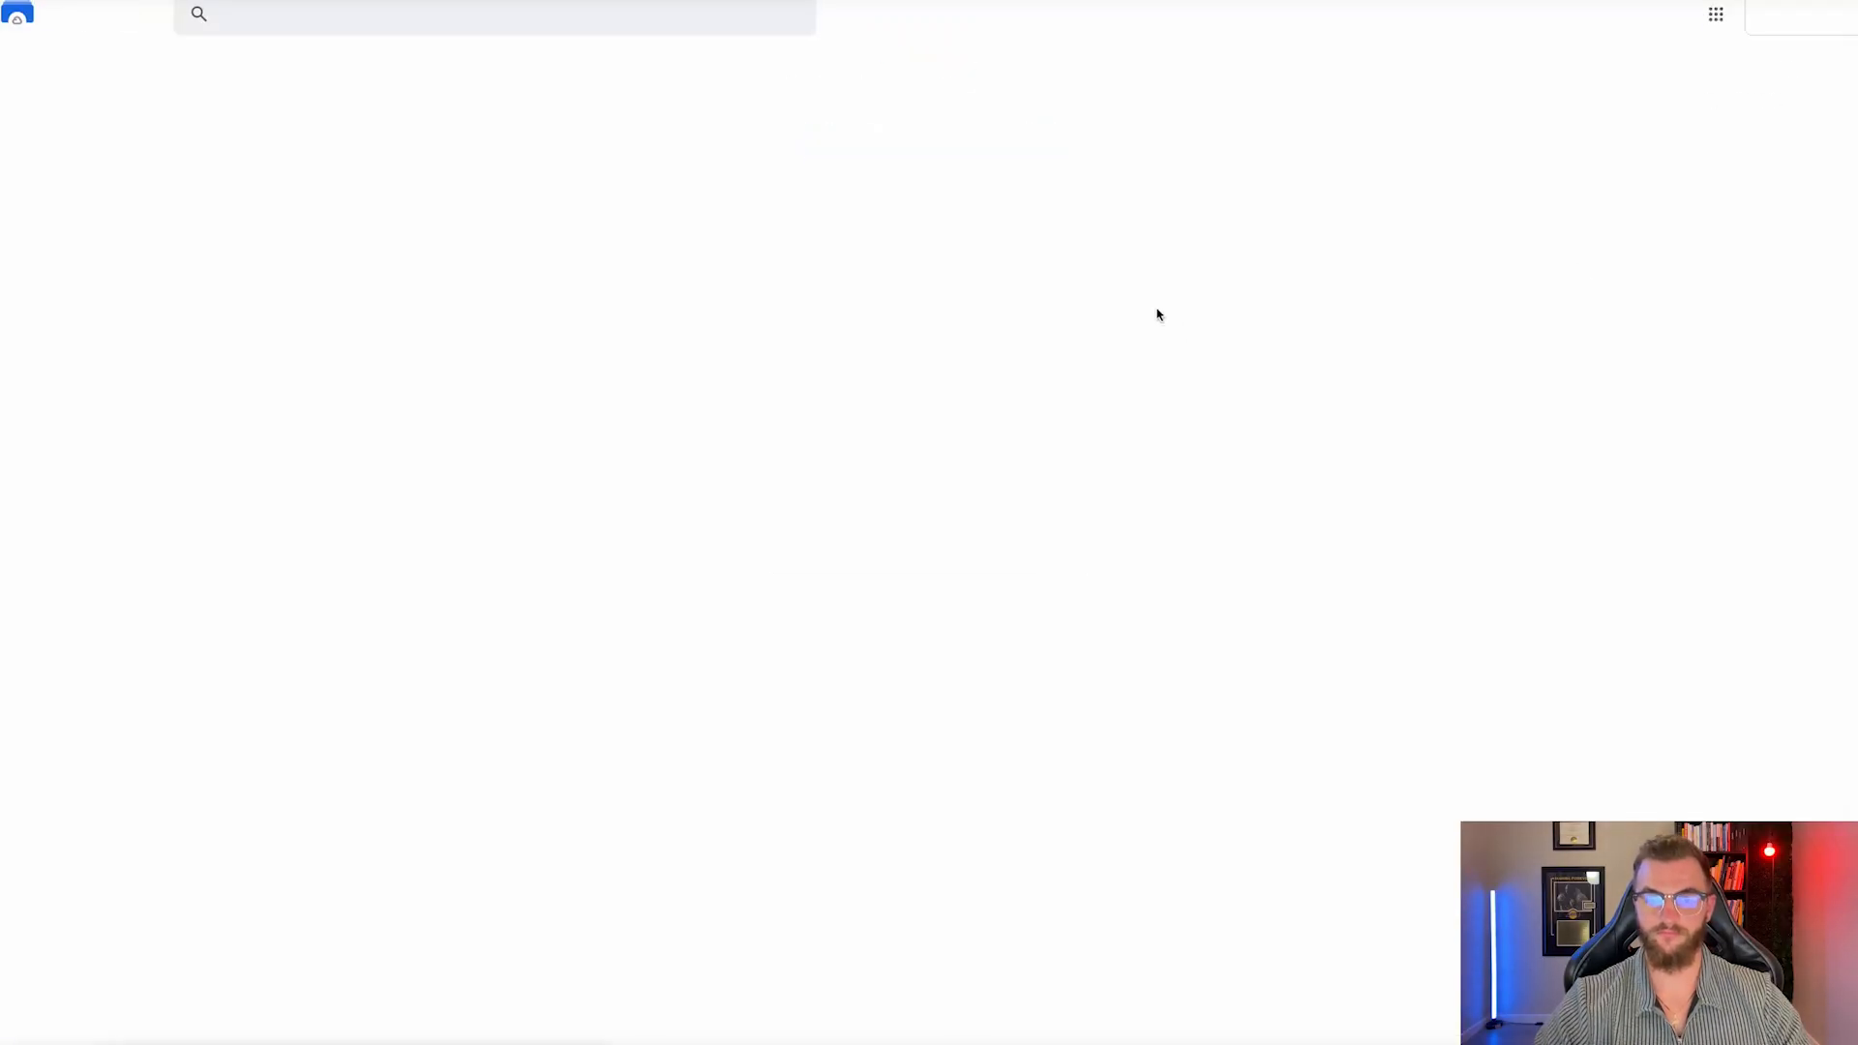
pyautogui.click(1684, 300)
pyautogui.click(1800, 522)
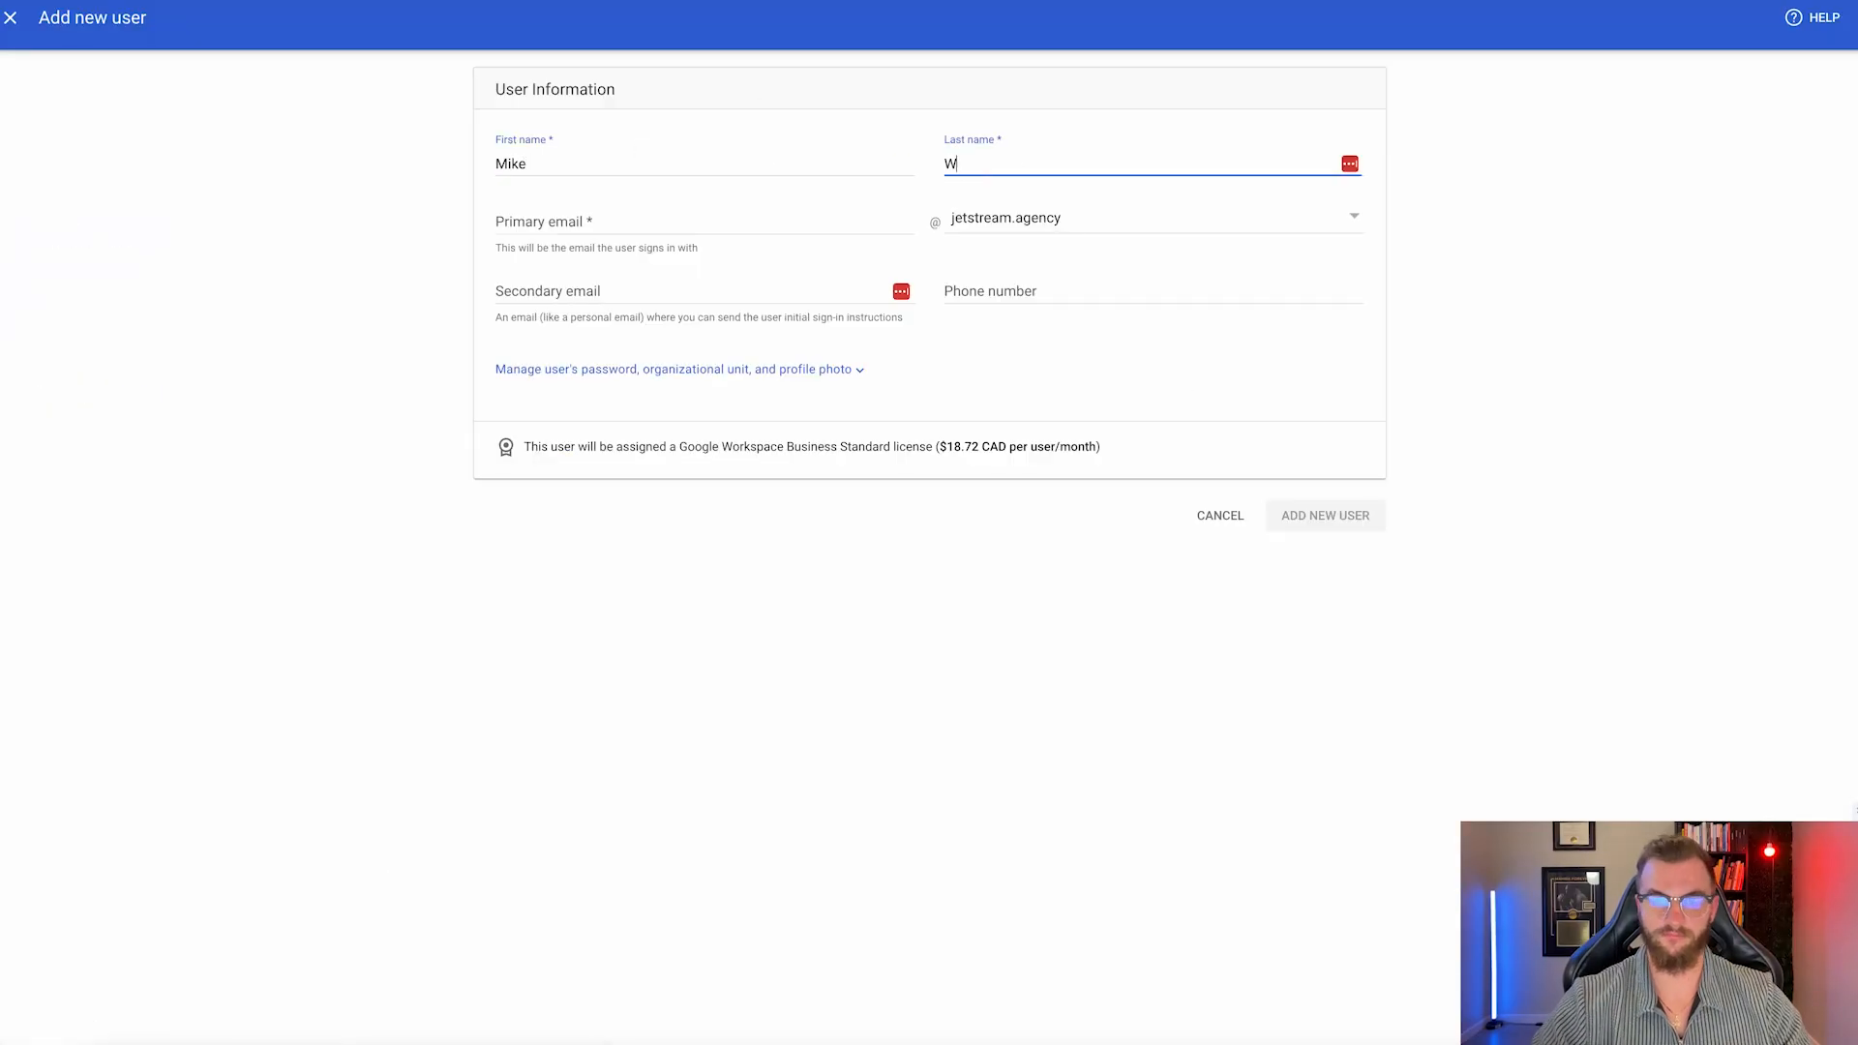
# Add a jetstreamdigital.us user, copy its temporary password and save the login to the vault.
pyautogui.write('illiams')
pyautogui.press('Tab')
pyautogui.press('BackSpace')
pyautogui.press('BackSpace')
pyautogui.press('BackSpace')
pyautogui.press('BackSpace')
pyautogui.press('BackSpace')
pyautogui.press('BackSpace')
pyautogui.press('BackSpace')
pyautogui.click(1142, 222)
pyautogui.click(1020, 645)
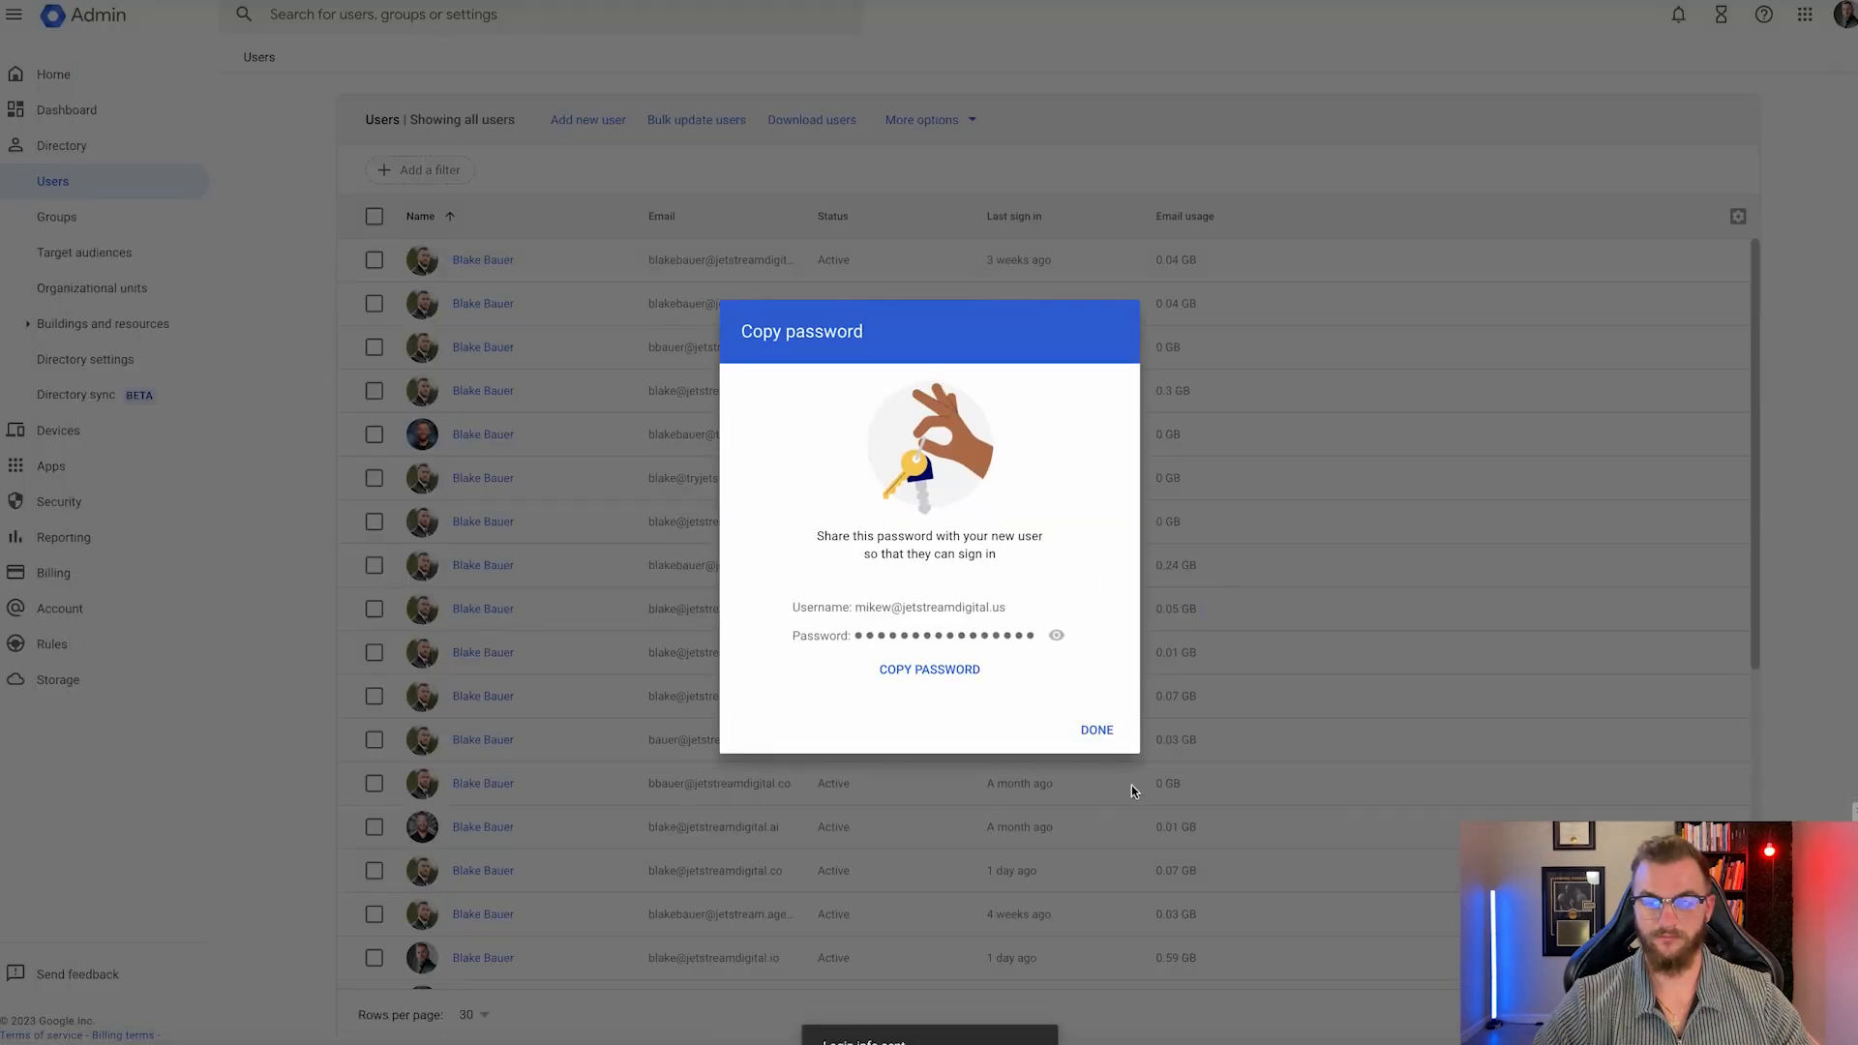
pyautogui.click(924, 504)
pyautogui.click(1821, 145)
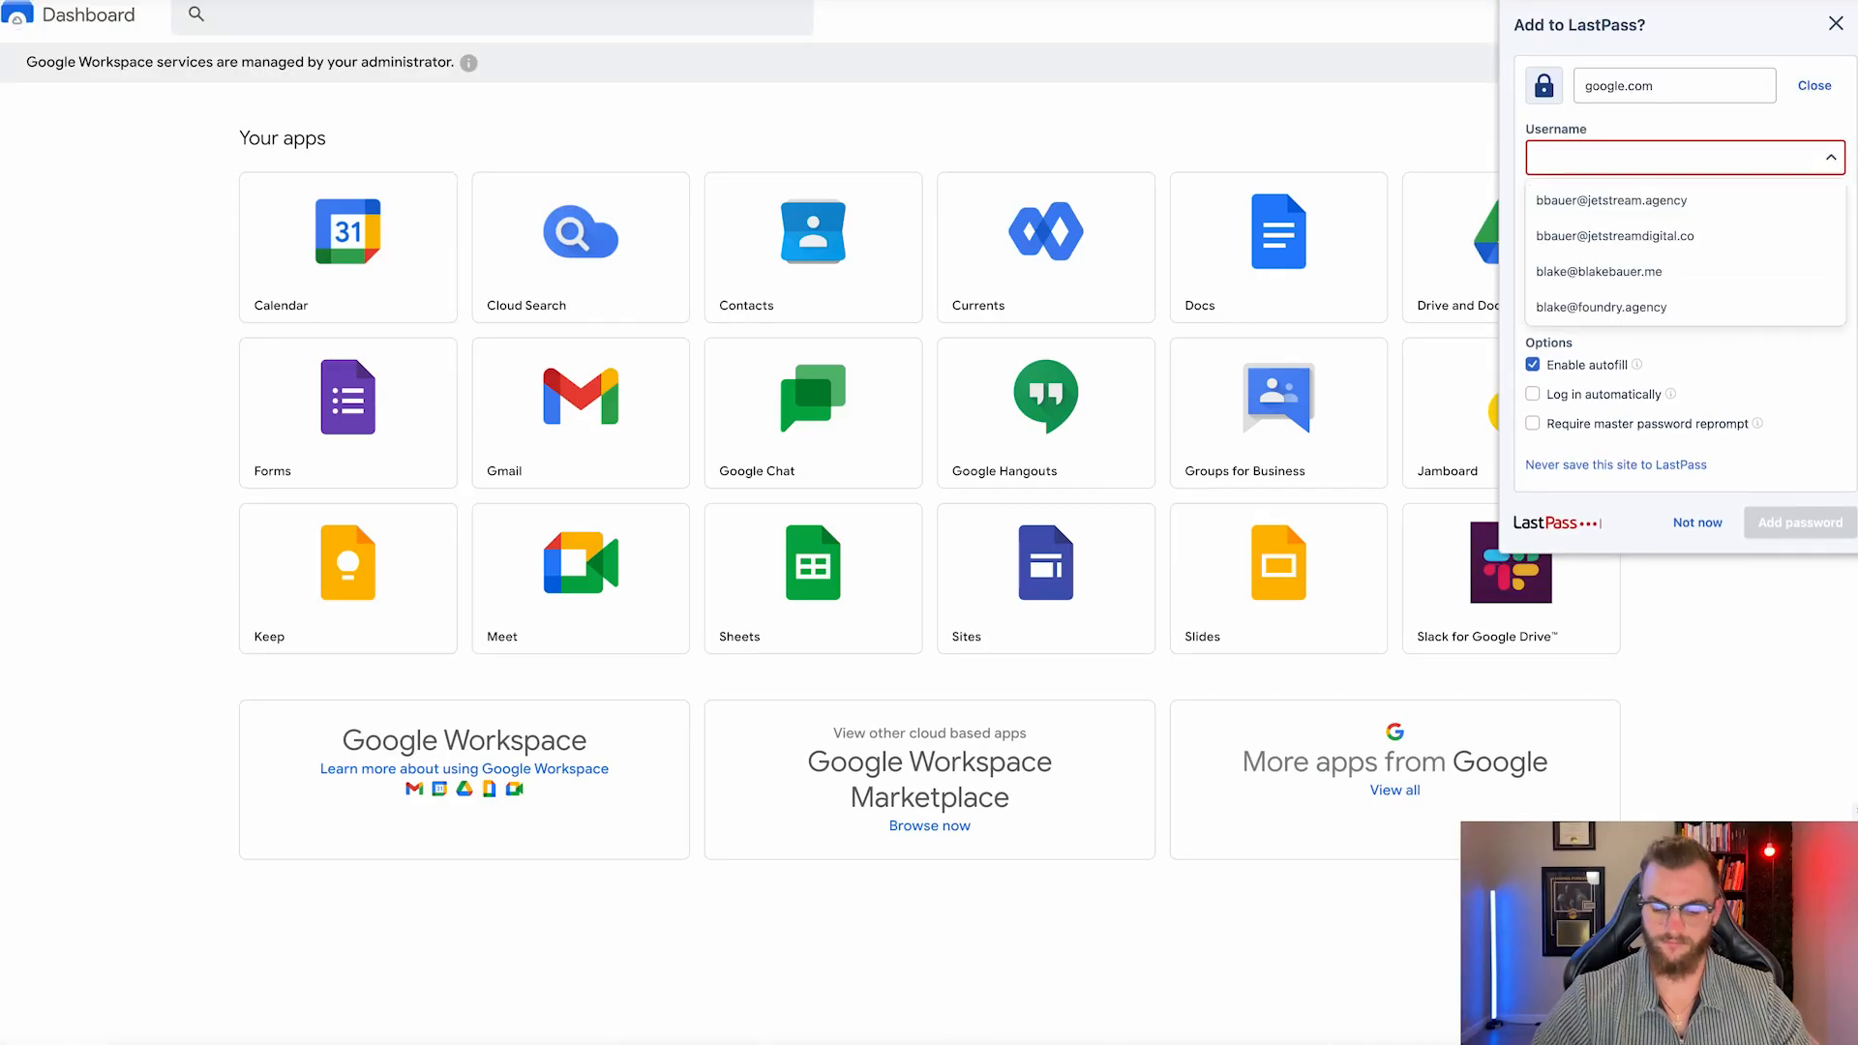
pyautogui.click(1800, 523)
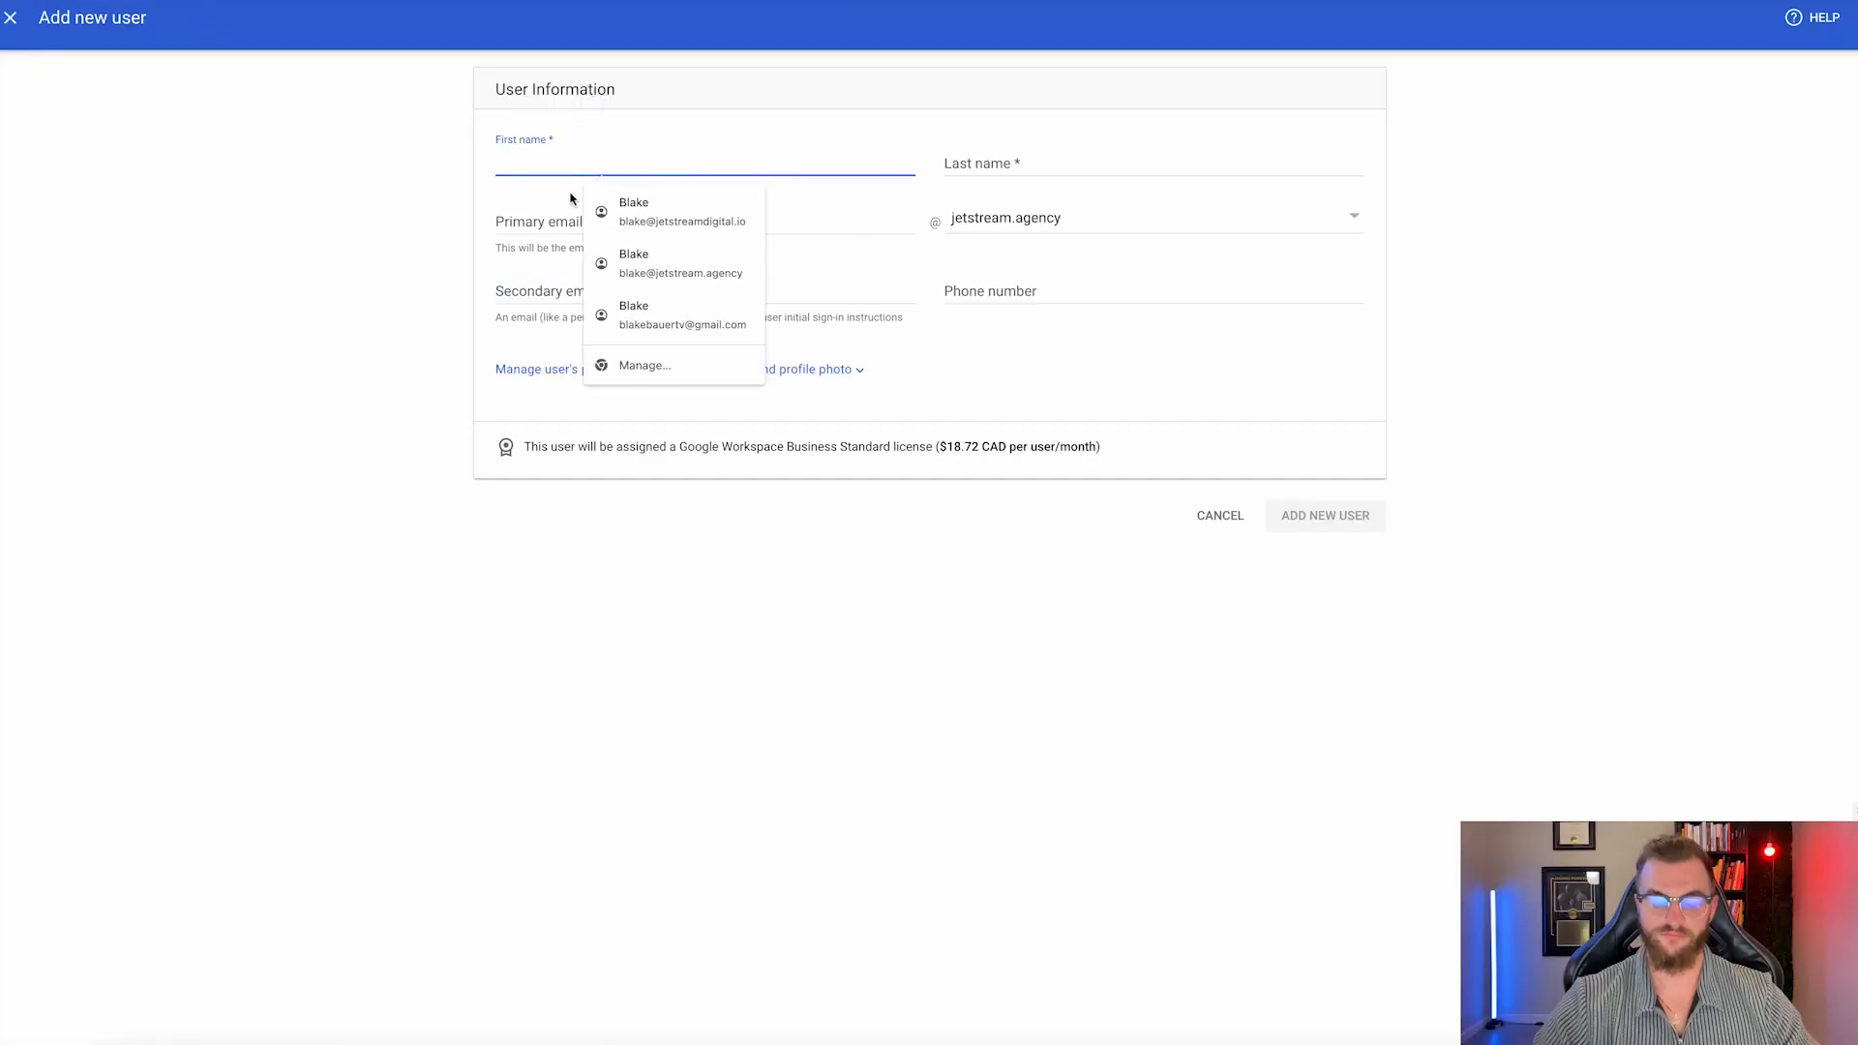
# Create another jetstreamdigital.us user with name, primary email, secondary email and phone, confirming its password.
pyautogui.press('Tab')
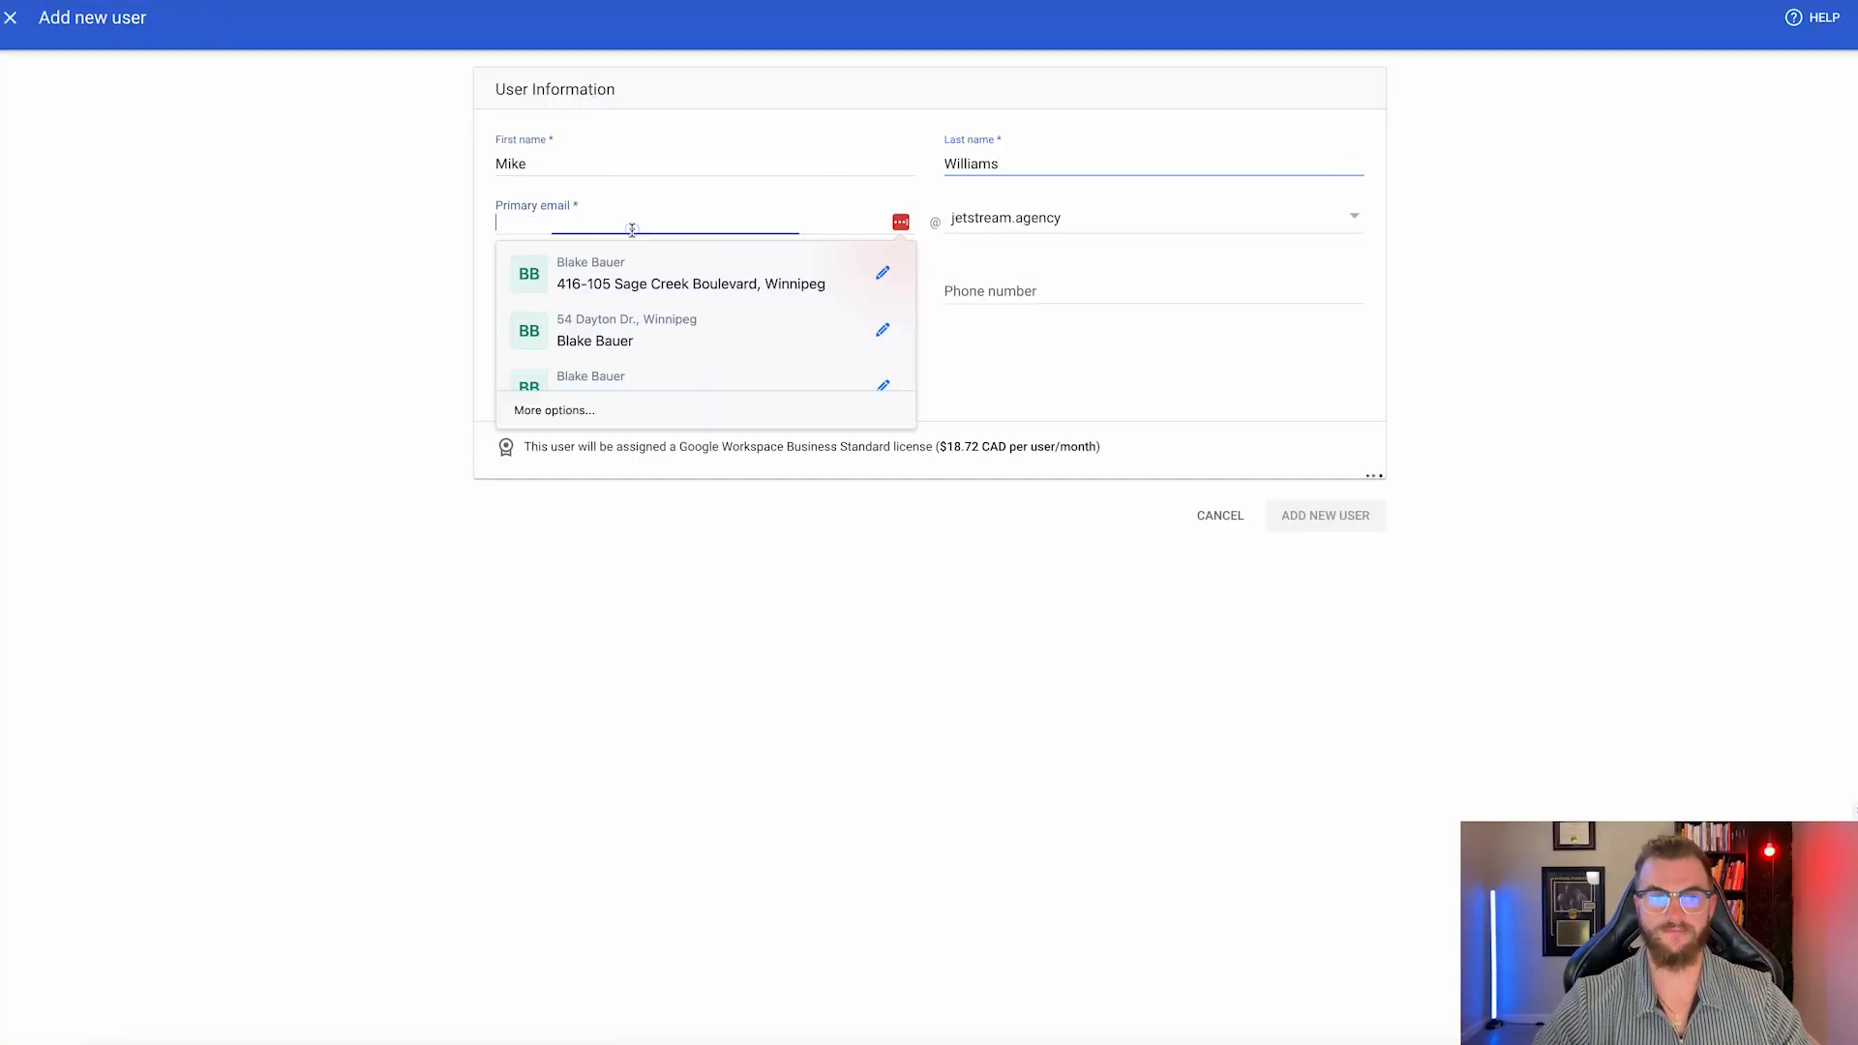
pyautogui.click(630, 222)
pyautogui.click(1151, 217)
pyautogui.click(697, 292)
pyautogui.click(580, 352)
pyautogui.click(1032, 291)
pyautogui.click(1311, 517)
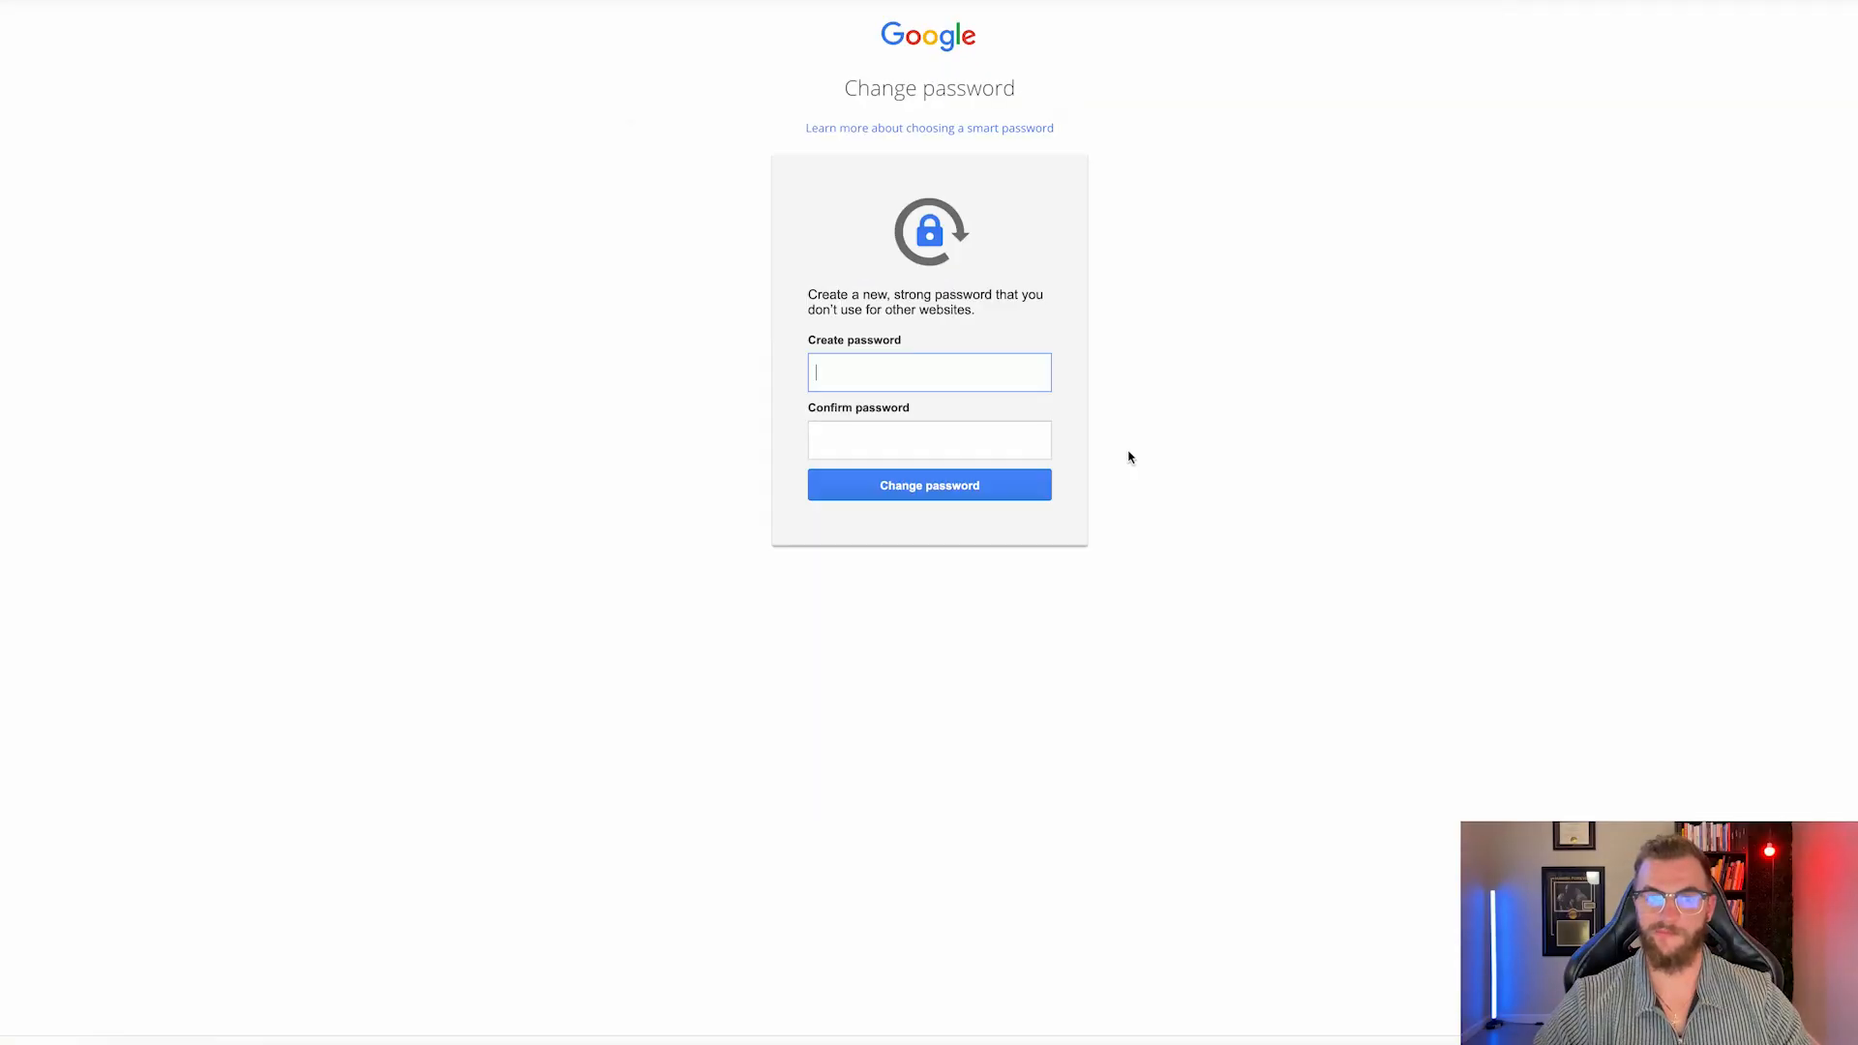
pyautogui.click(911, 446)
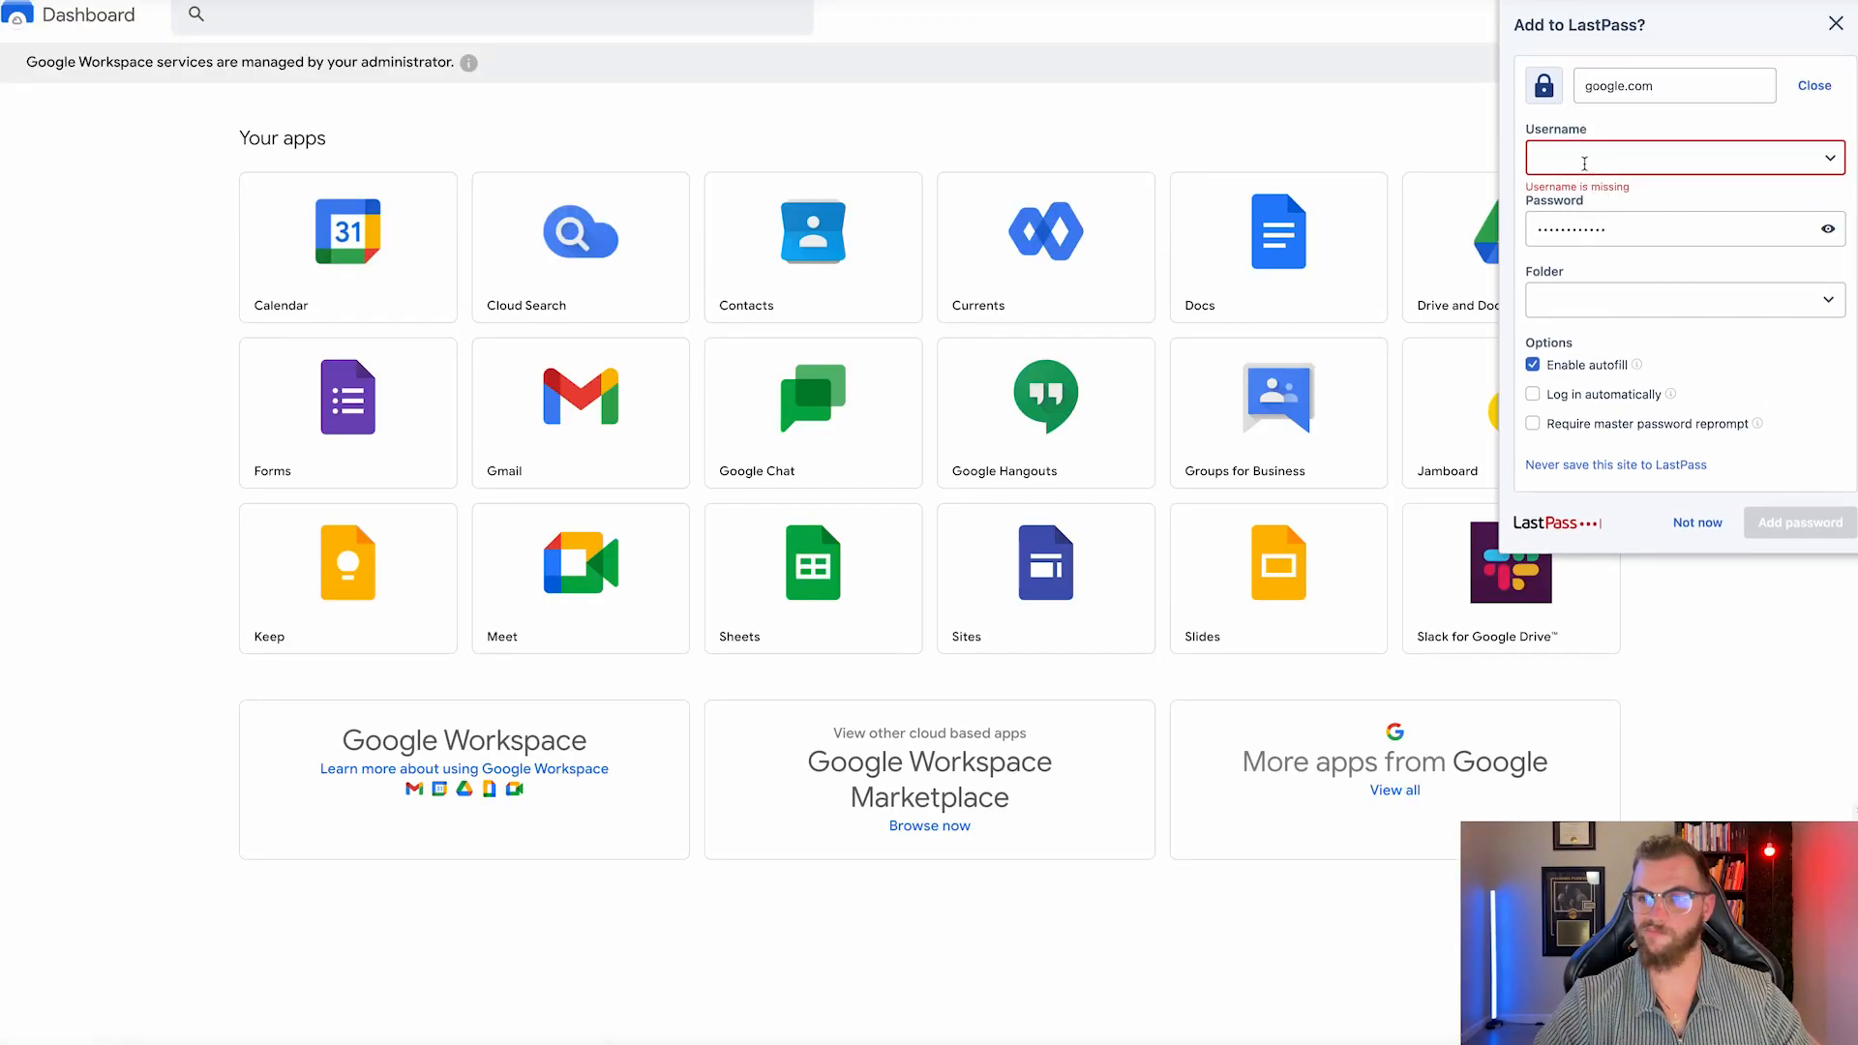
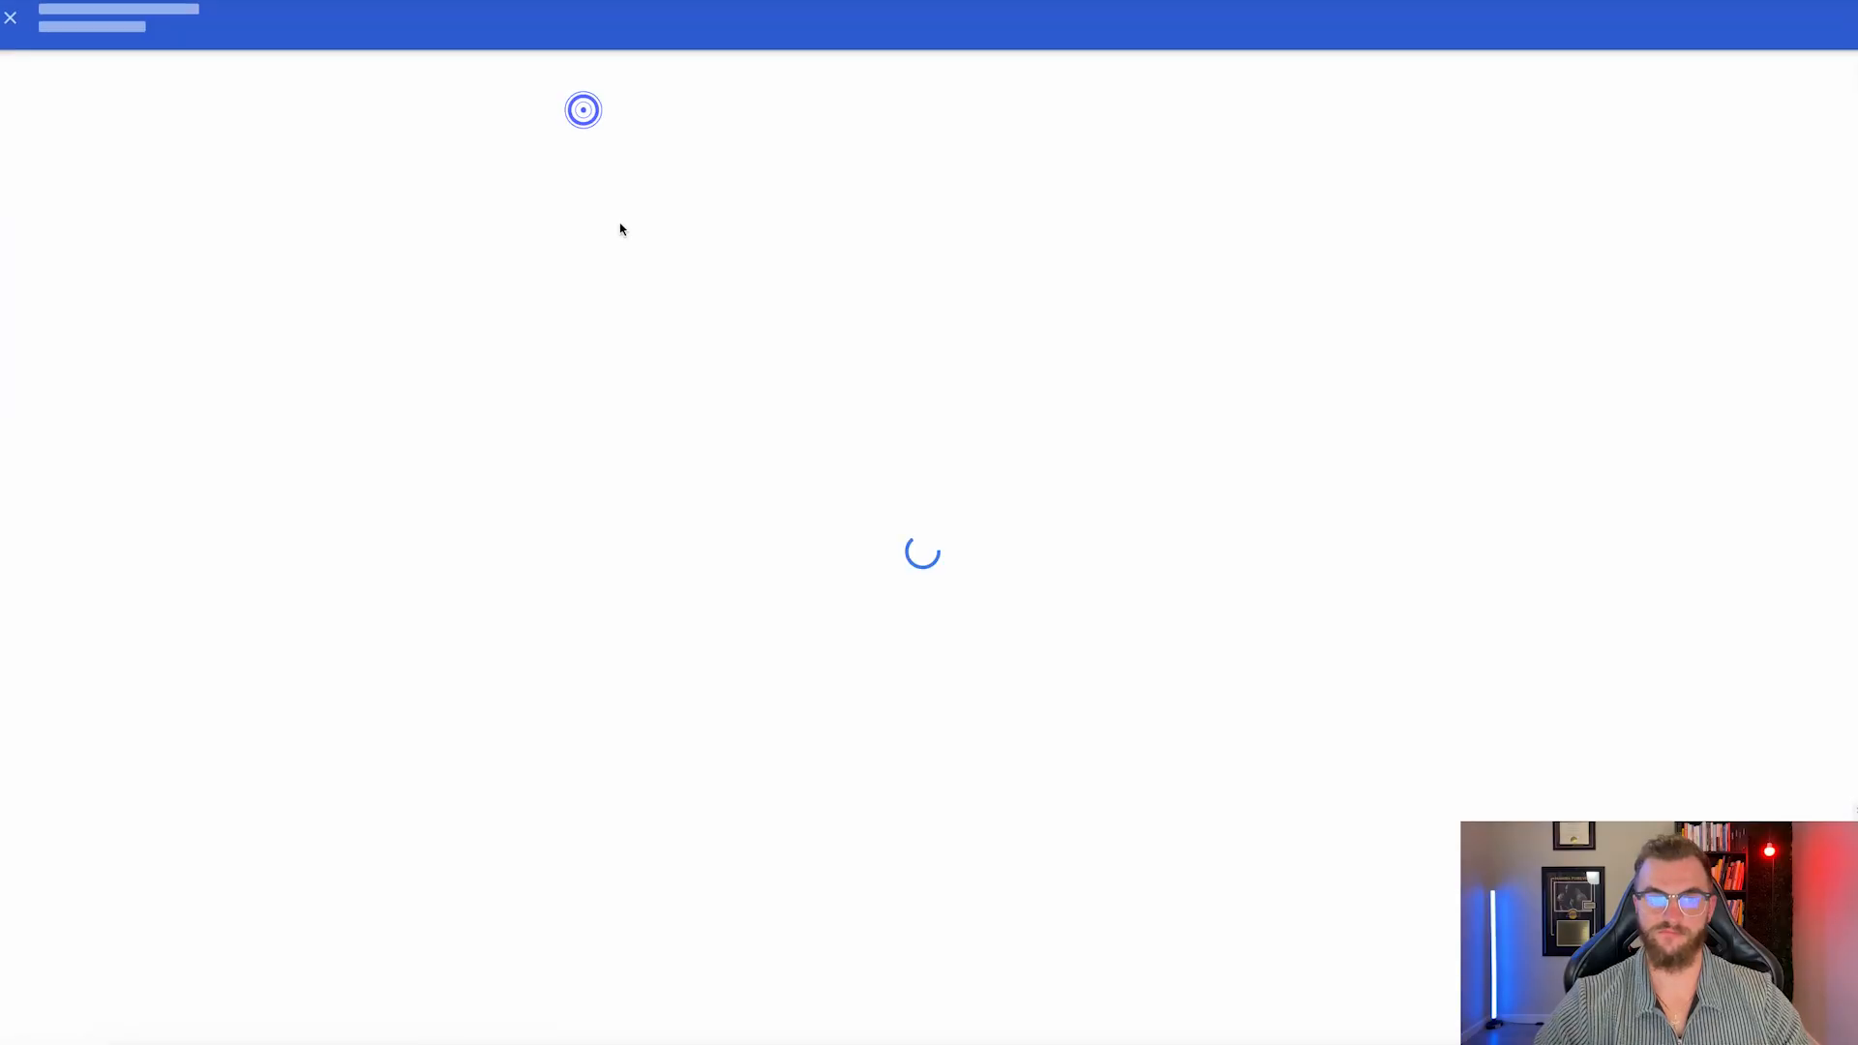
# Create a jetstreamdigital.info user with autofilled secondary email and phone number.
pyautogui.write('Williams')
pyautogui.press('Tab')
pyautogui.write('mike')
pyautogui.click(1152, 218)
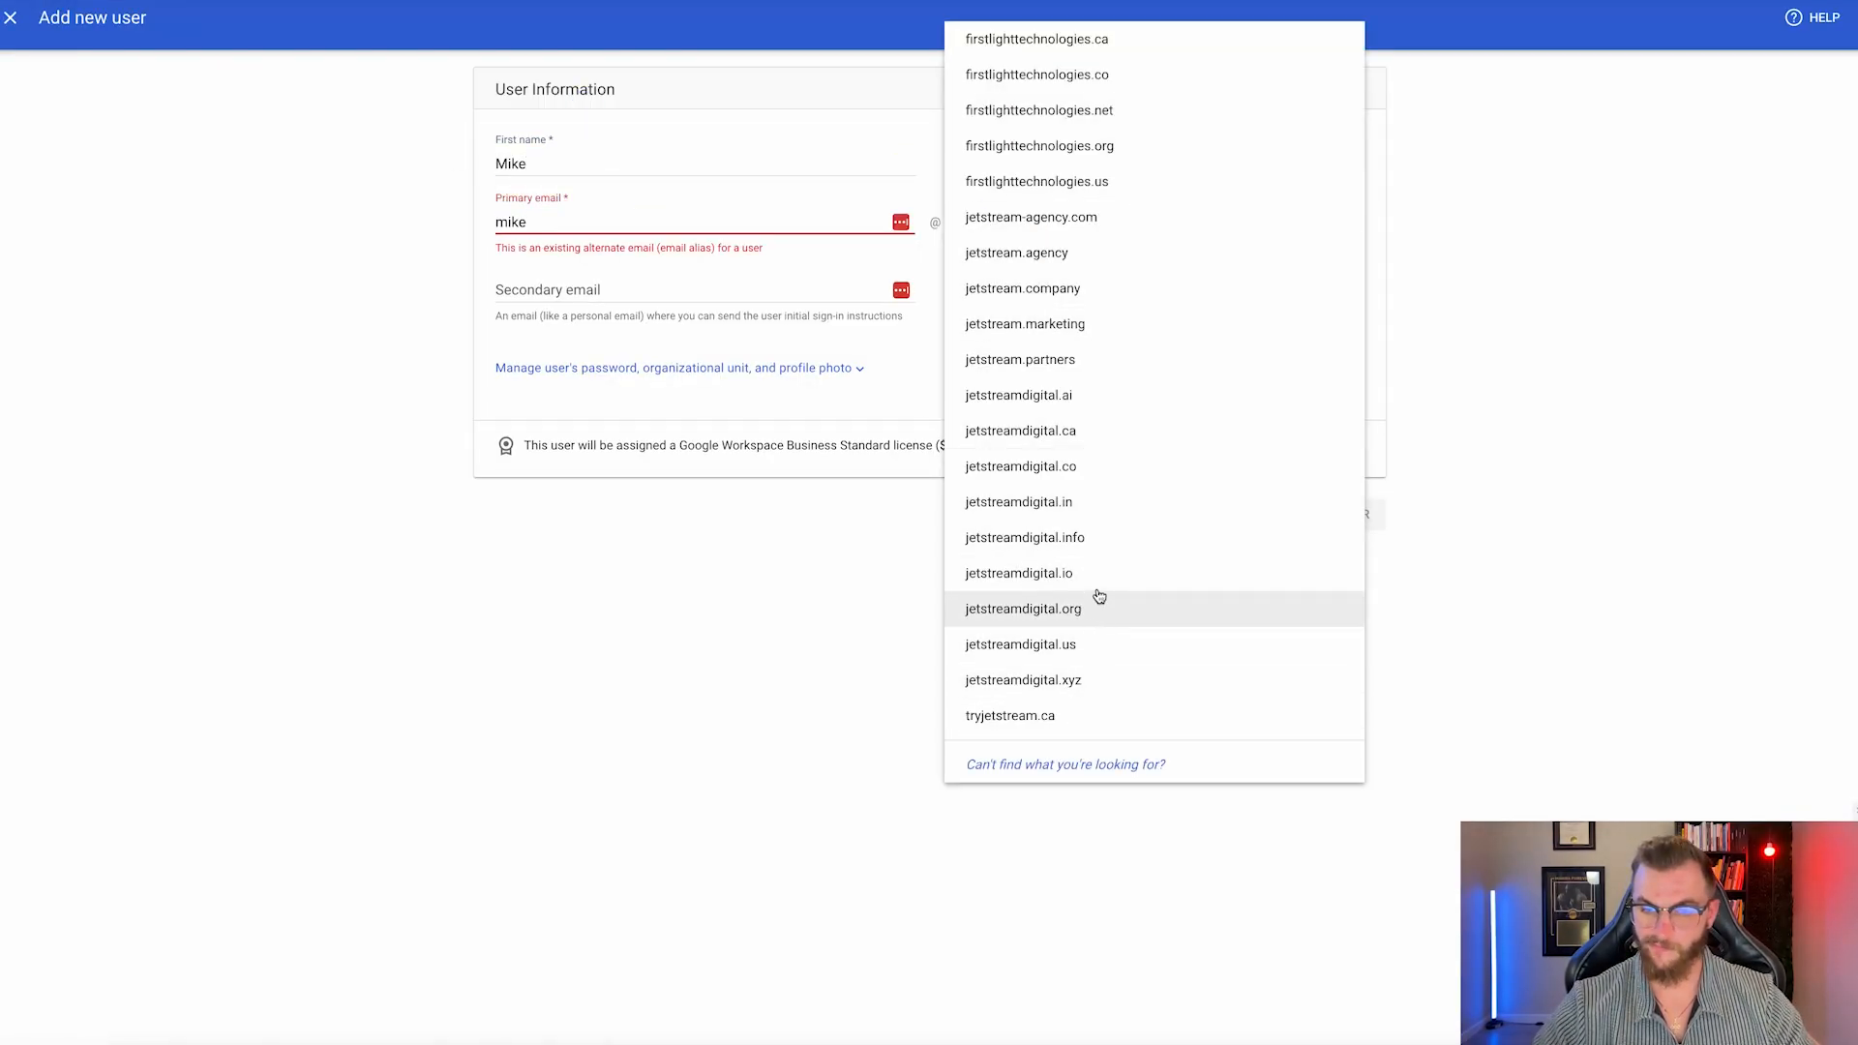
pyautogui.click(1025, 537)
pyautogui.click(619, 290)
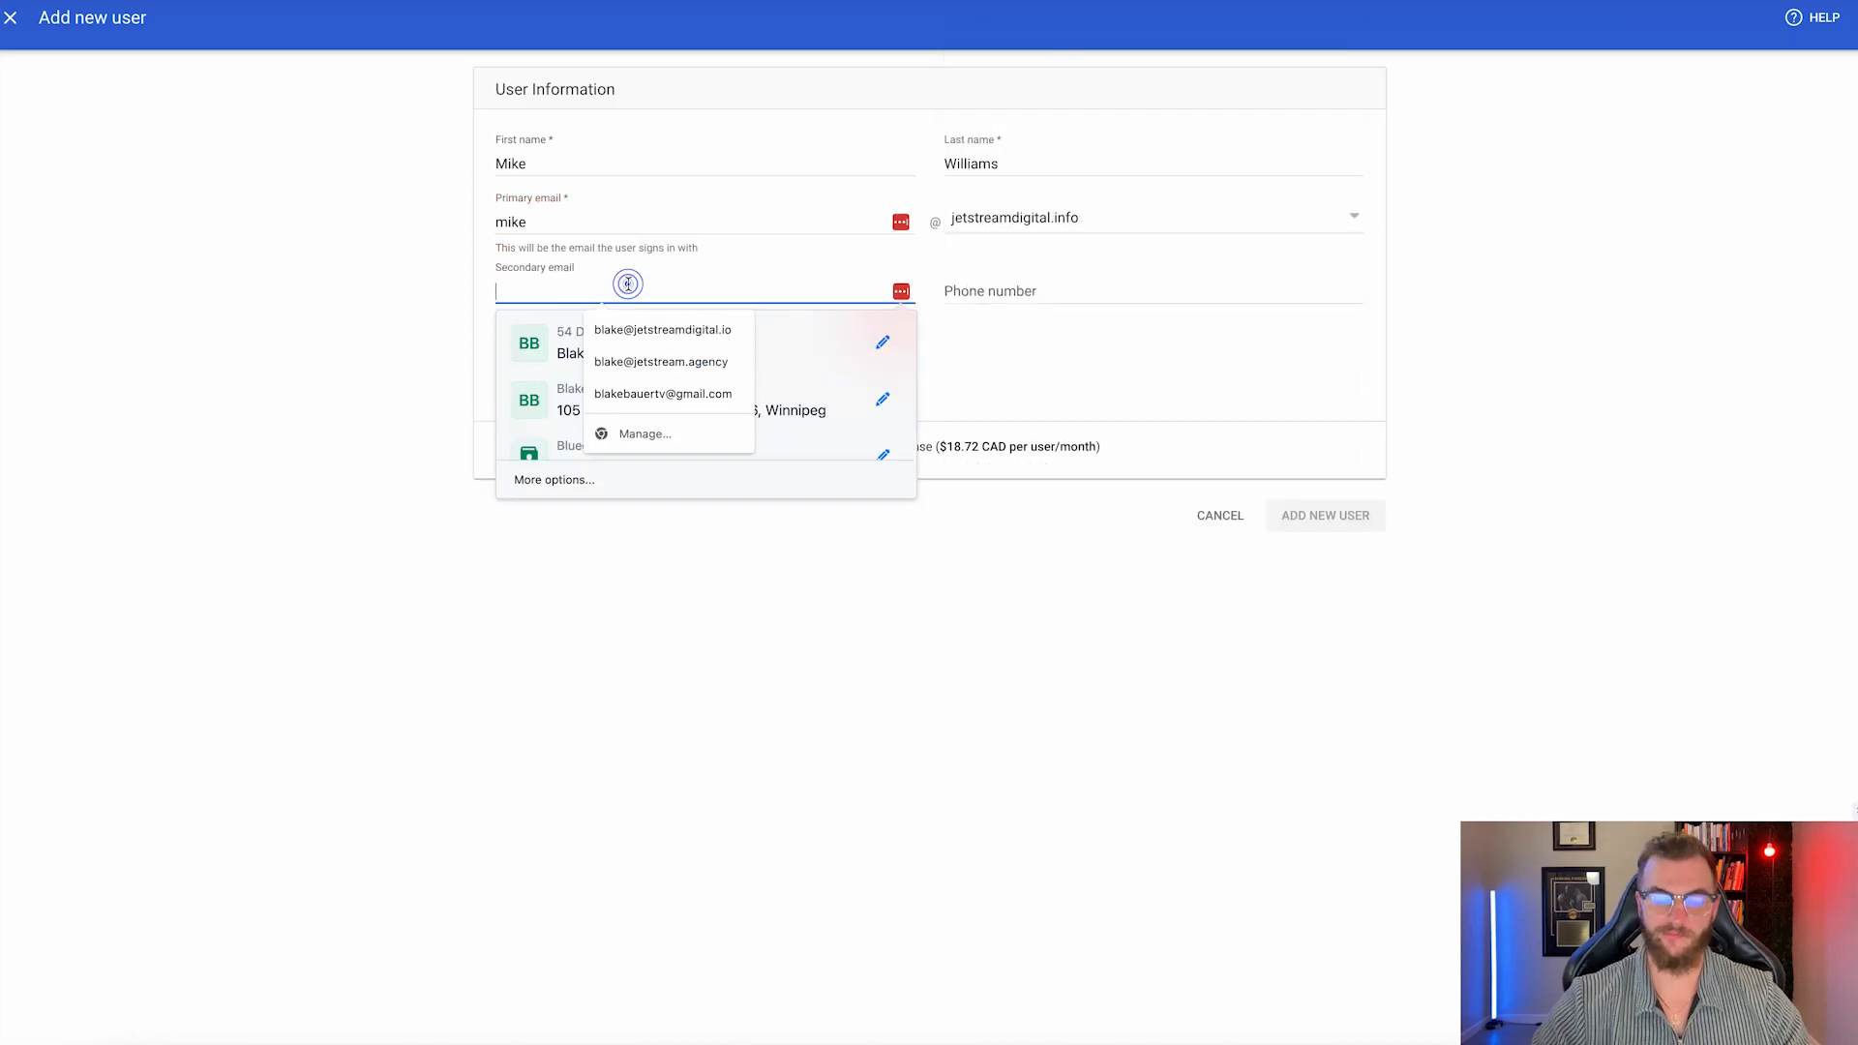
pyautogui.click(580, 344)
pyautogui.click(1060, 314)
pyautogui.press('Down')
pyautogui.press('Return')
pyautogui.click(1323, 519)
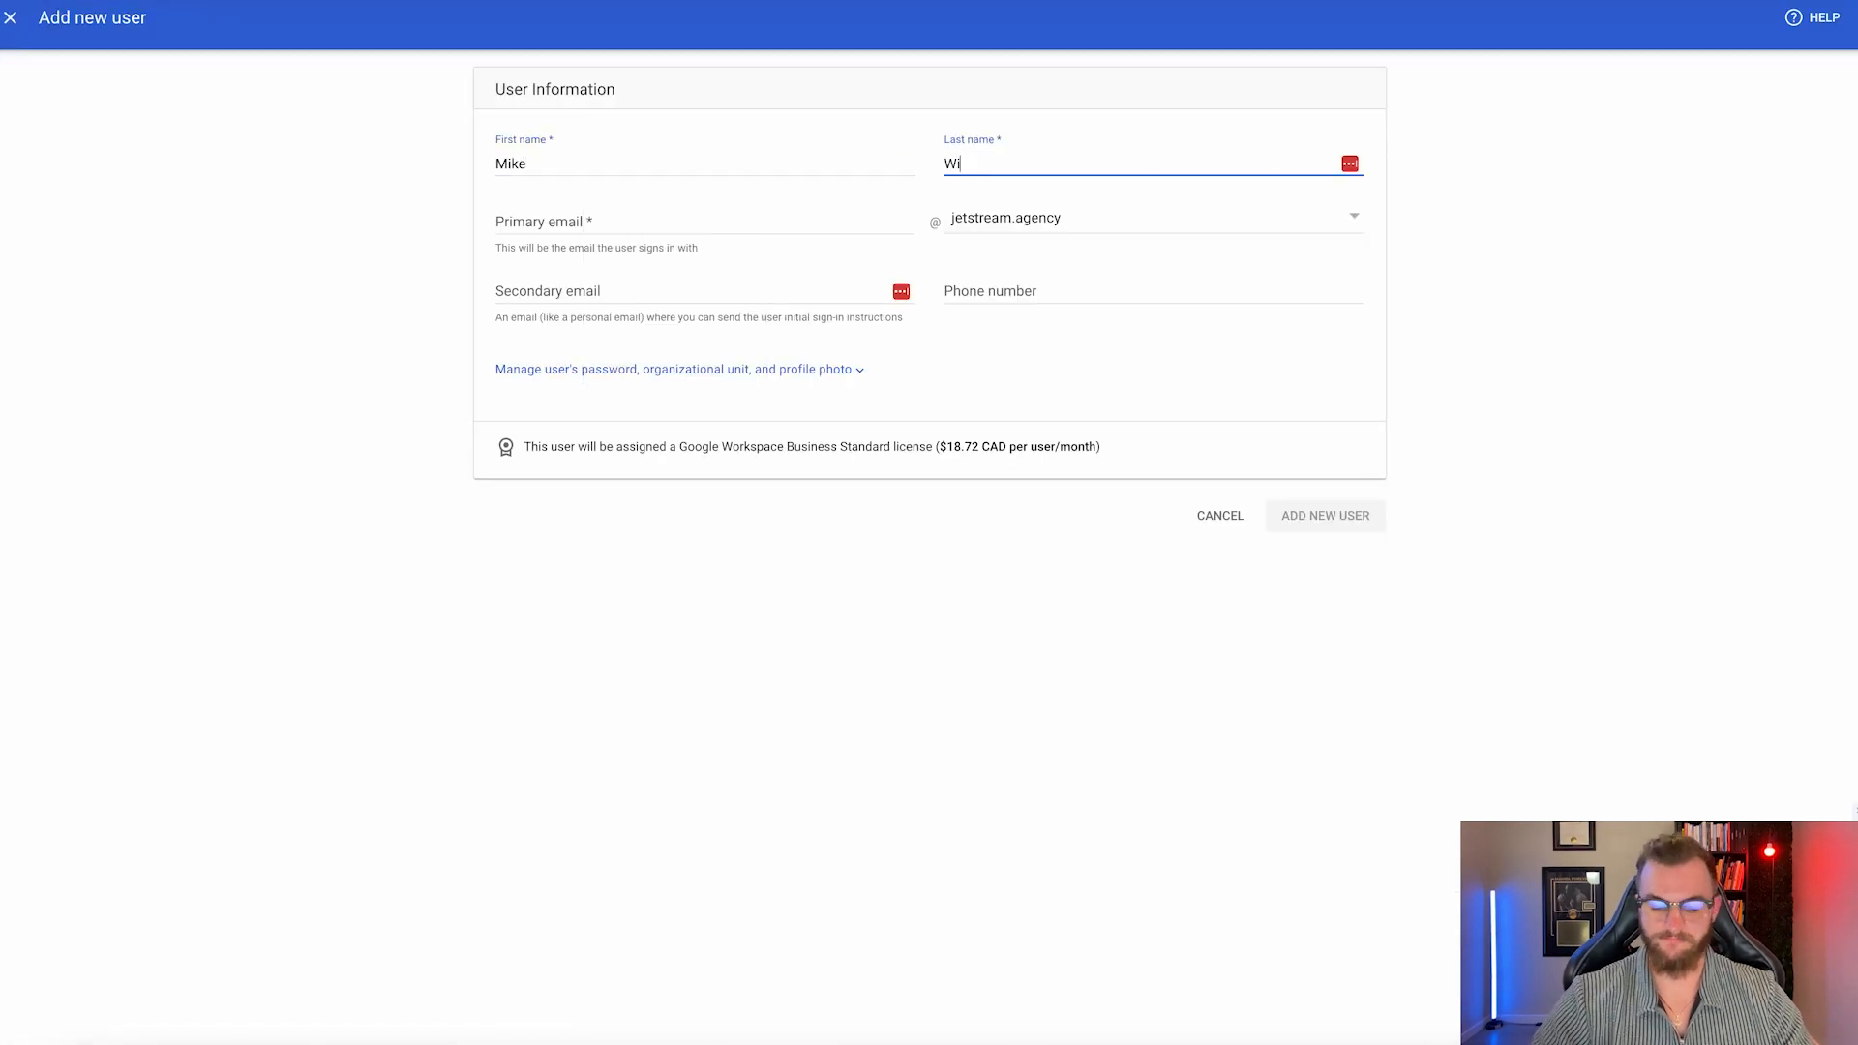
# Create a second jetstreamdigital.info user, return to the Users list and dismiss the no-license warning.
pyautogui.write('liams')
pyautogui.press('Tab')
pyautogui.write('mikew')
pyautogui.click(1152, 218)
pyautogui.click(1016, 217)
pyautogui.click(677, 292)
pyautogui.click(685, 332)
pyautogui.click(1038, 332)
pyautogui.click(1328, 510)
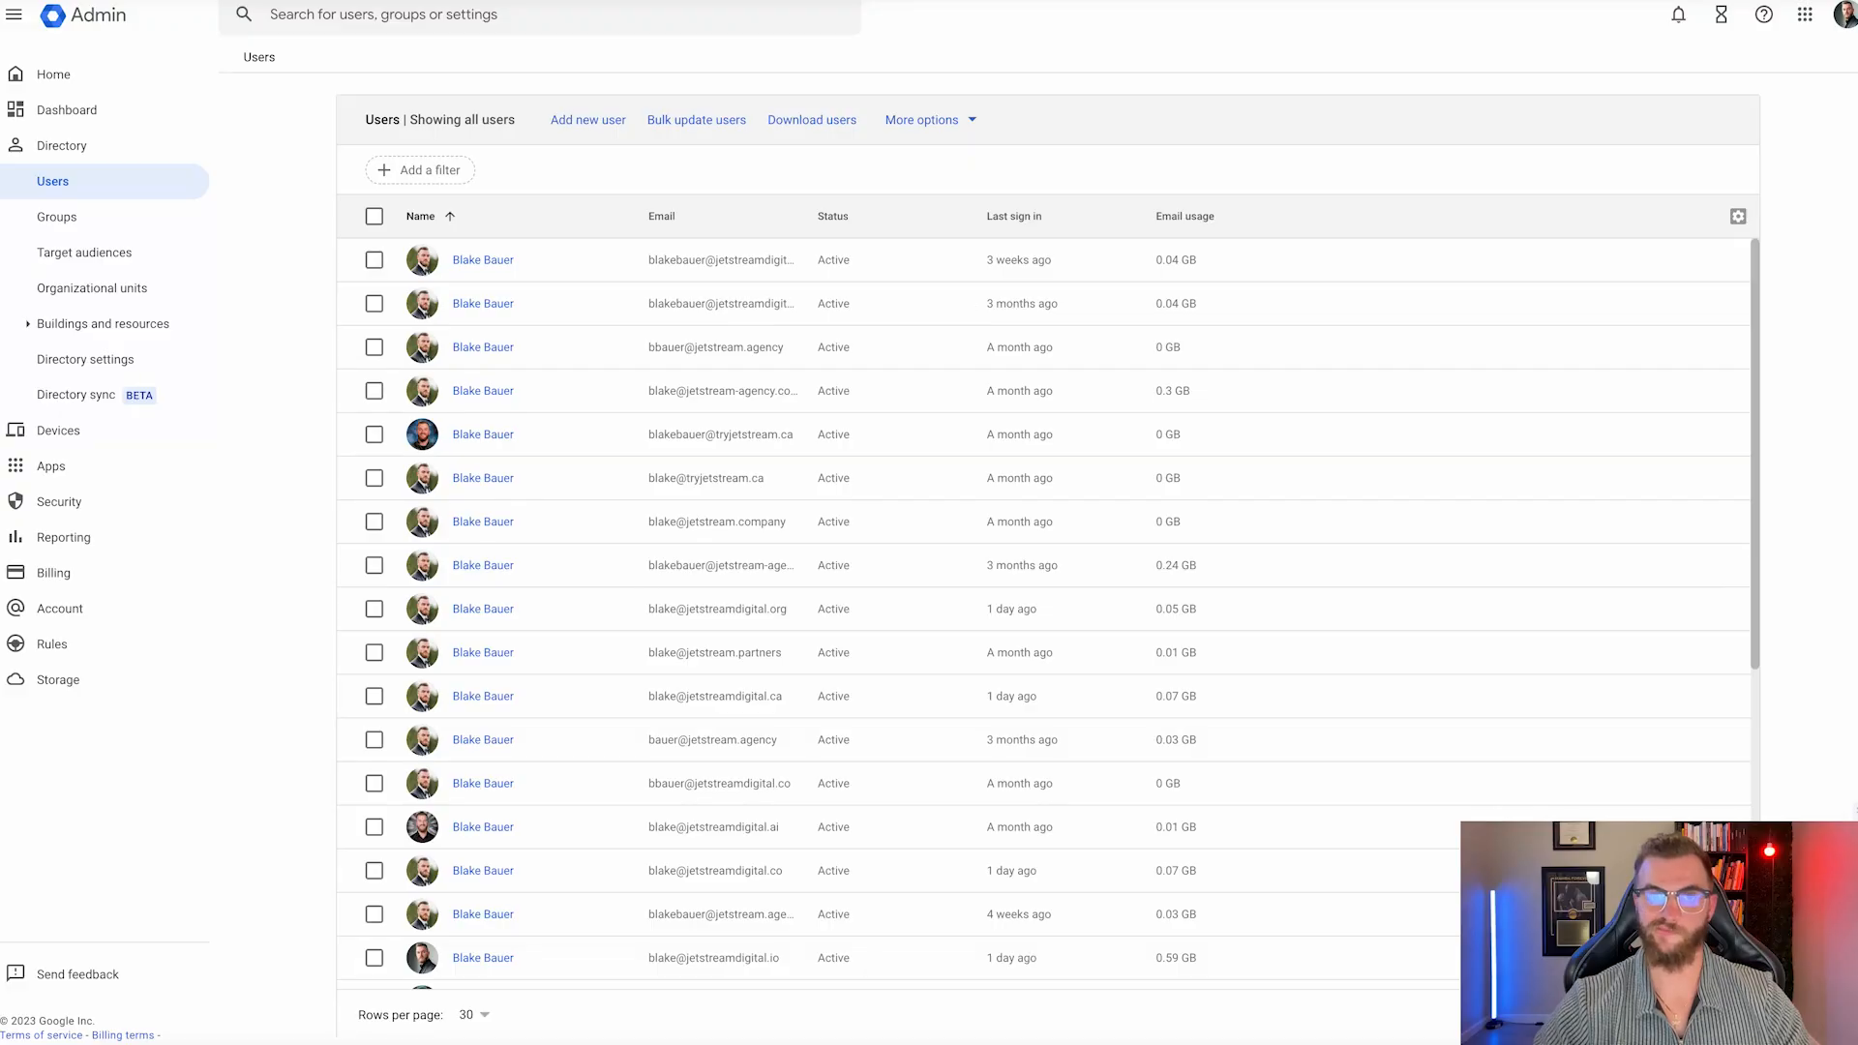
pyautogui.click(589, 120)
pyautogui.click(1092, 605)
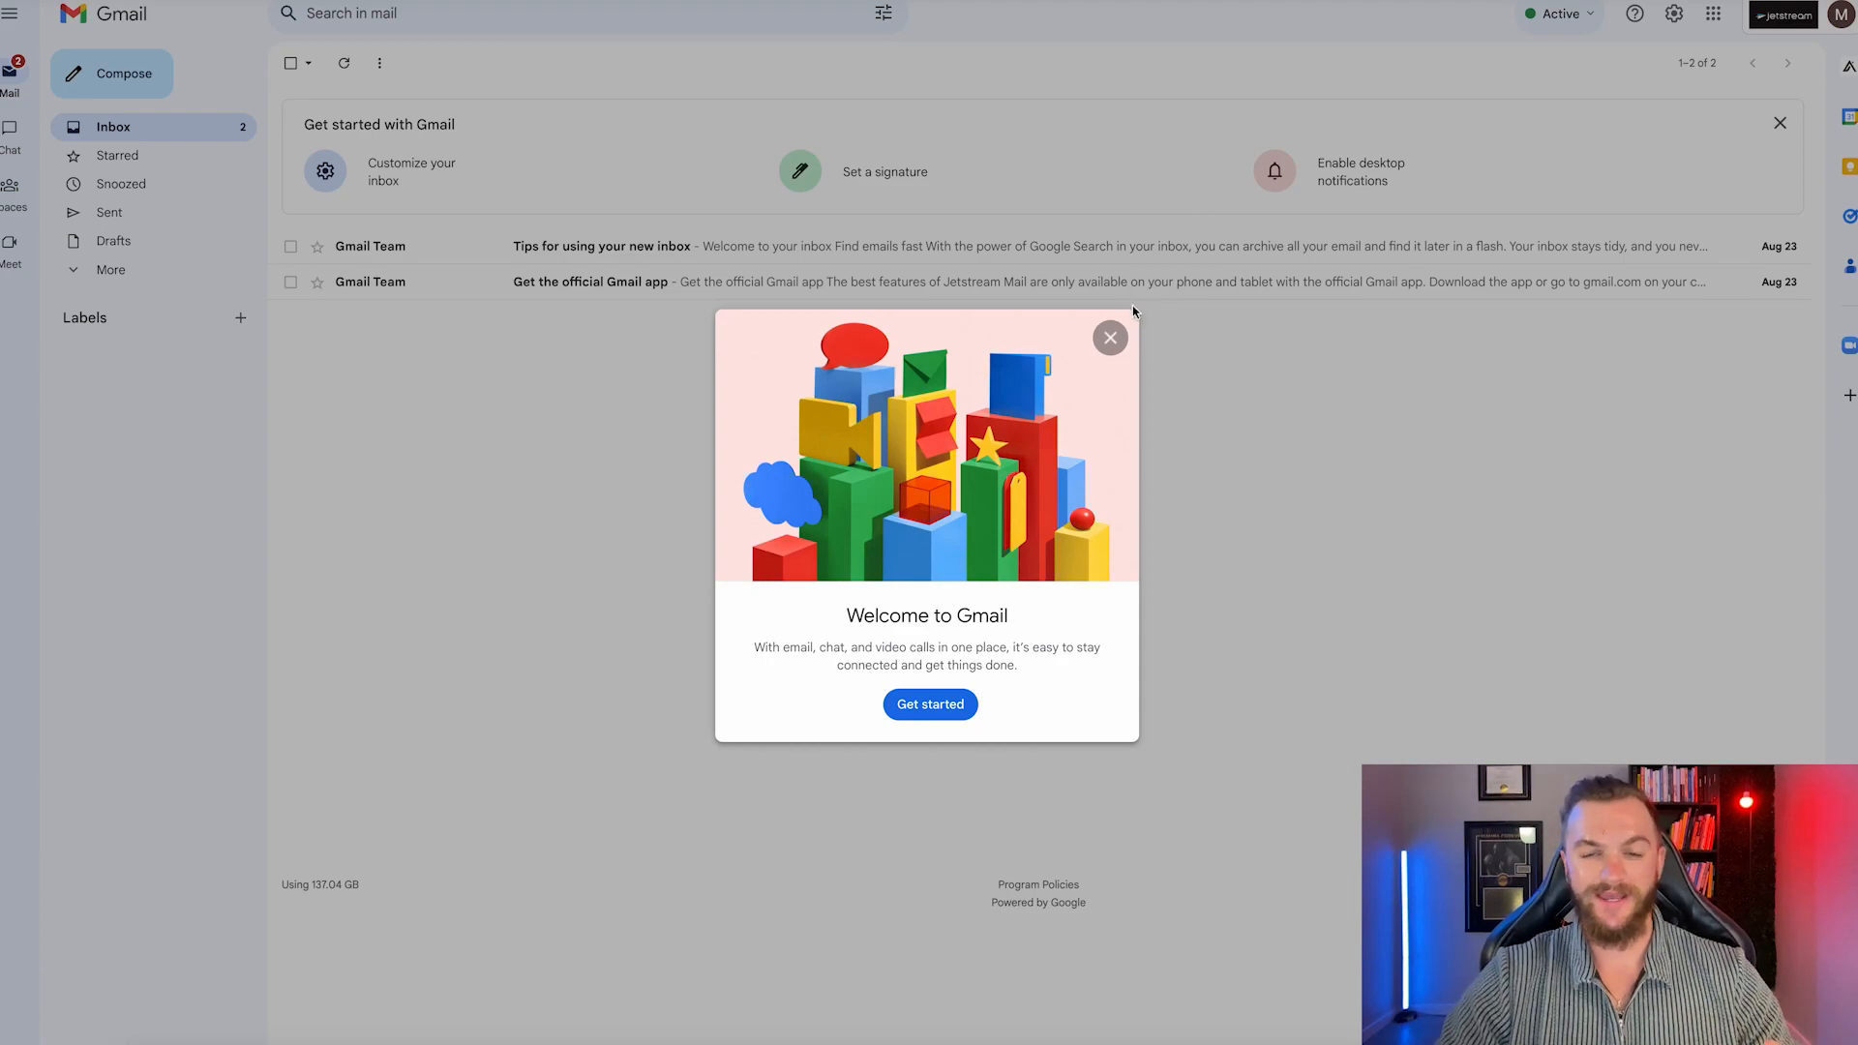
# Close Welcome to Gmail and archive the 'Tips for using your new inbox' and 'Get the official Gmail app' emails.
pyautogui.click(1109, 335)
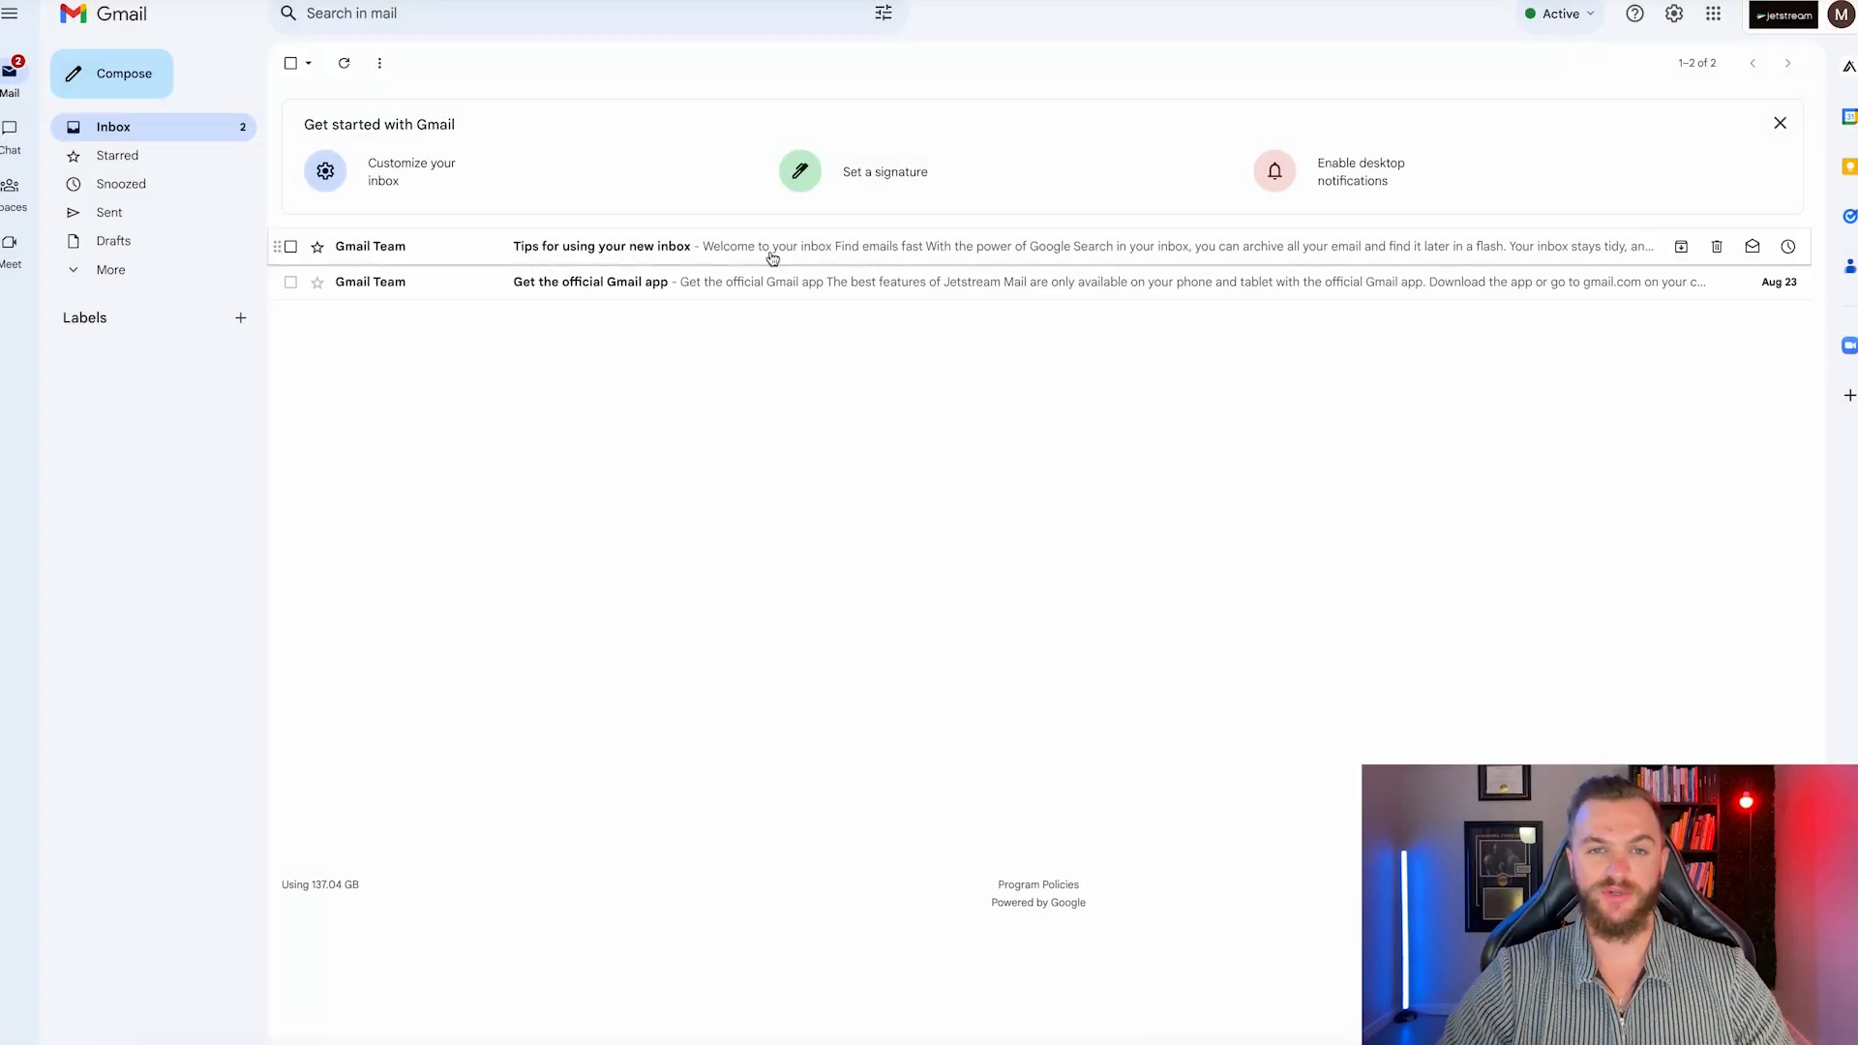
pyautogui.click(1684, 246)
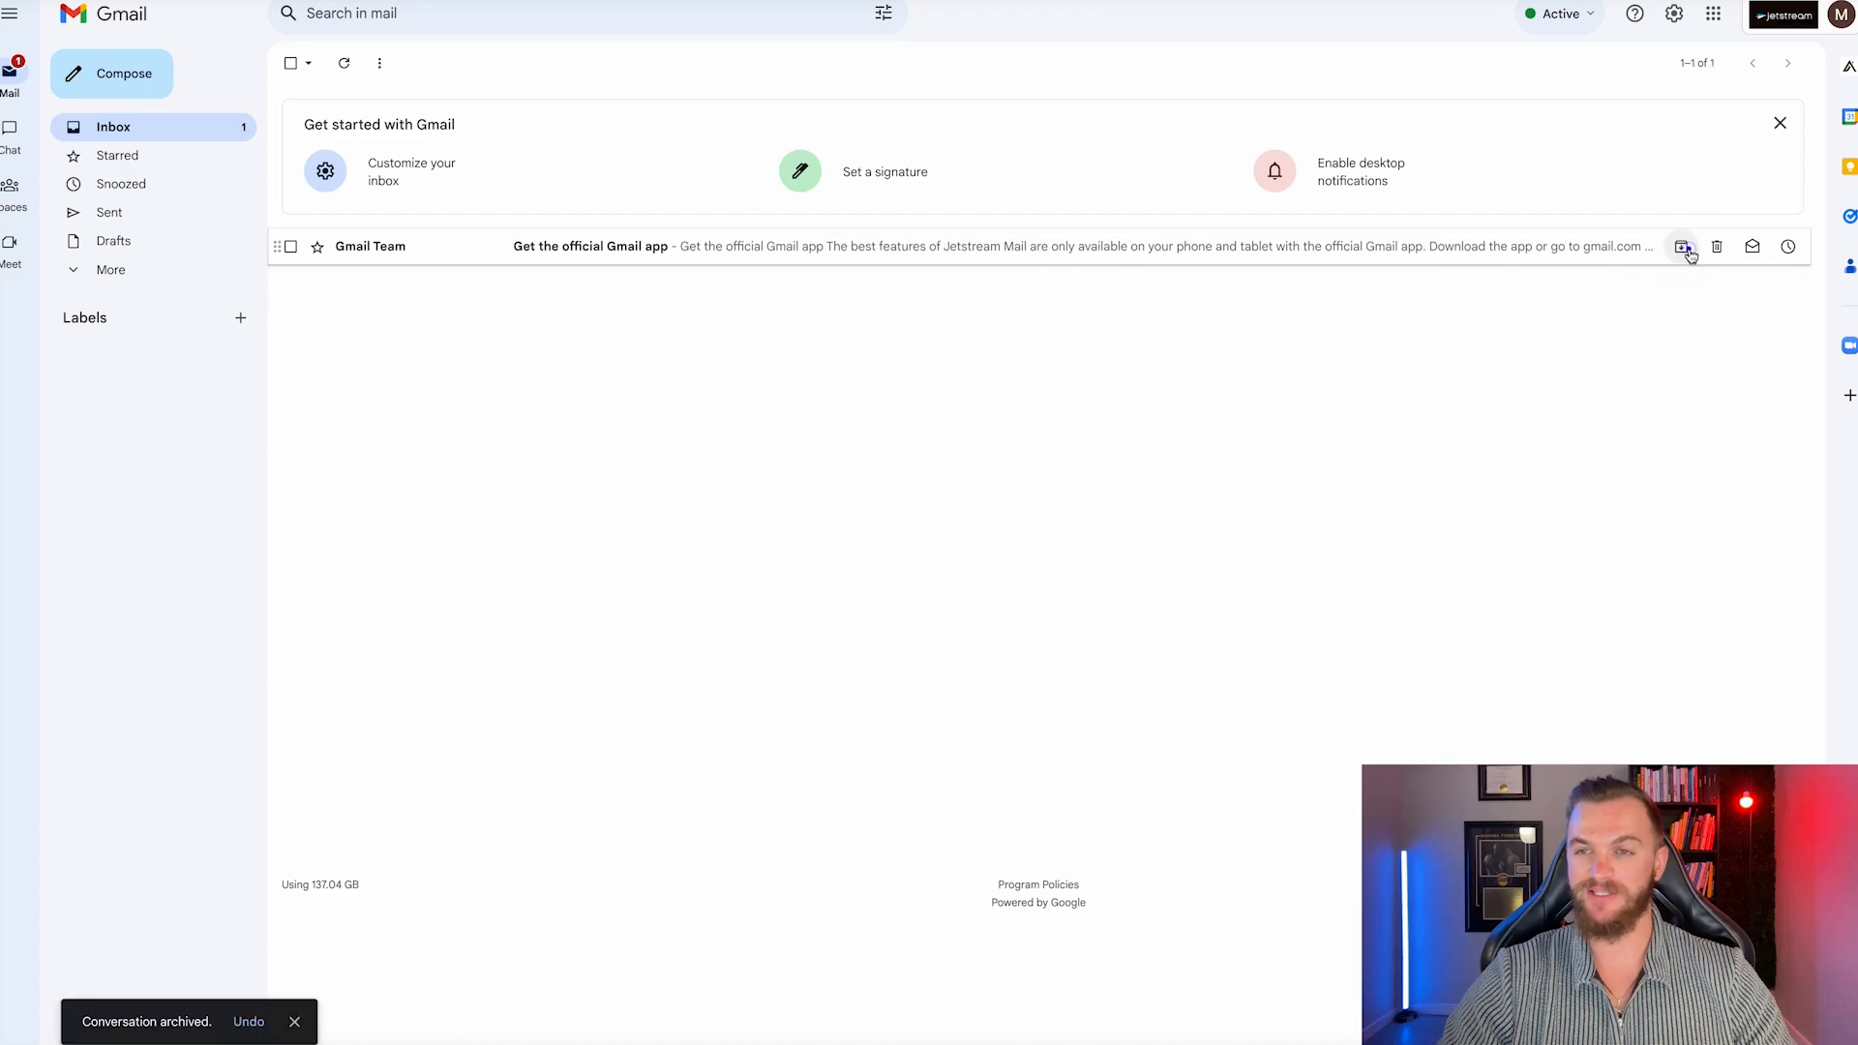
pyautogui.click(1686, 248)
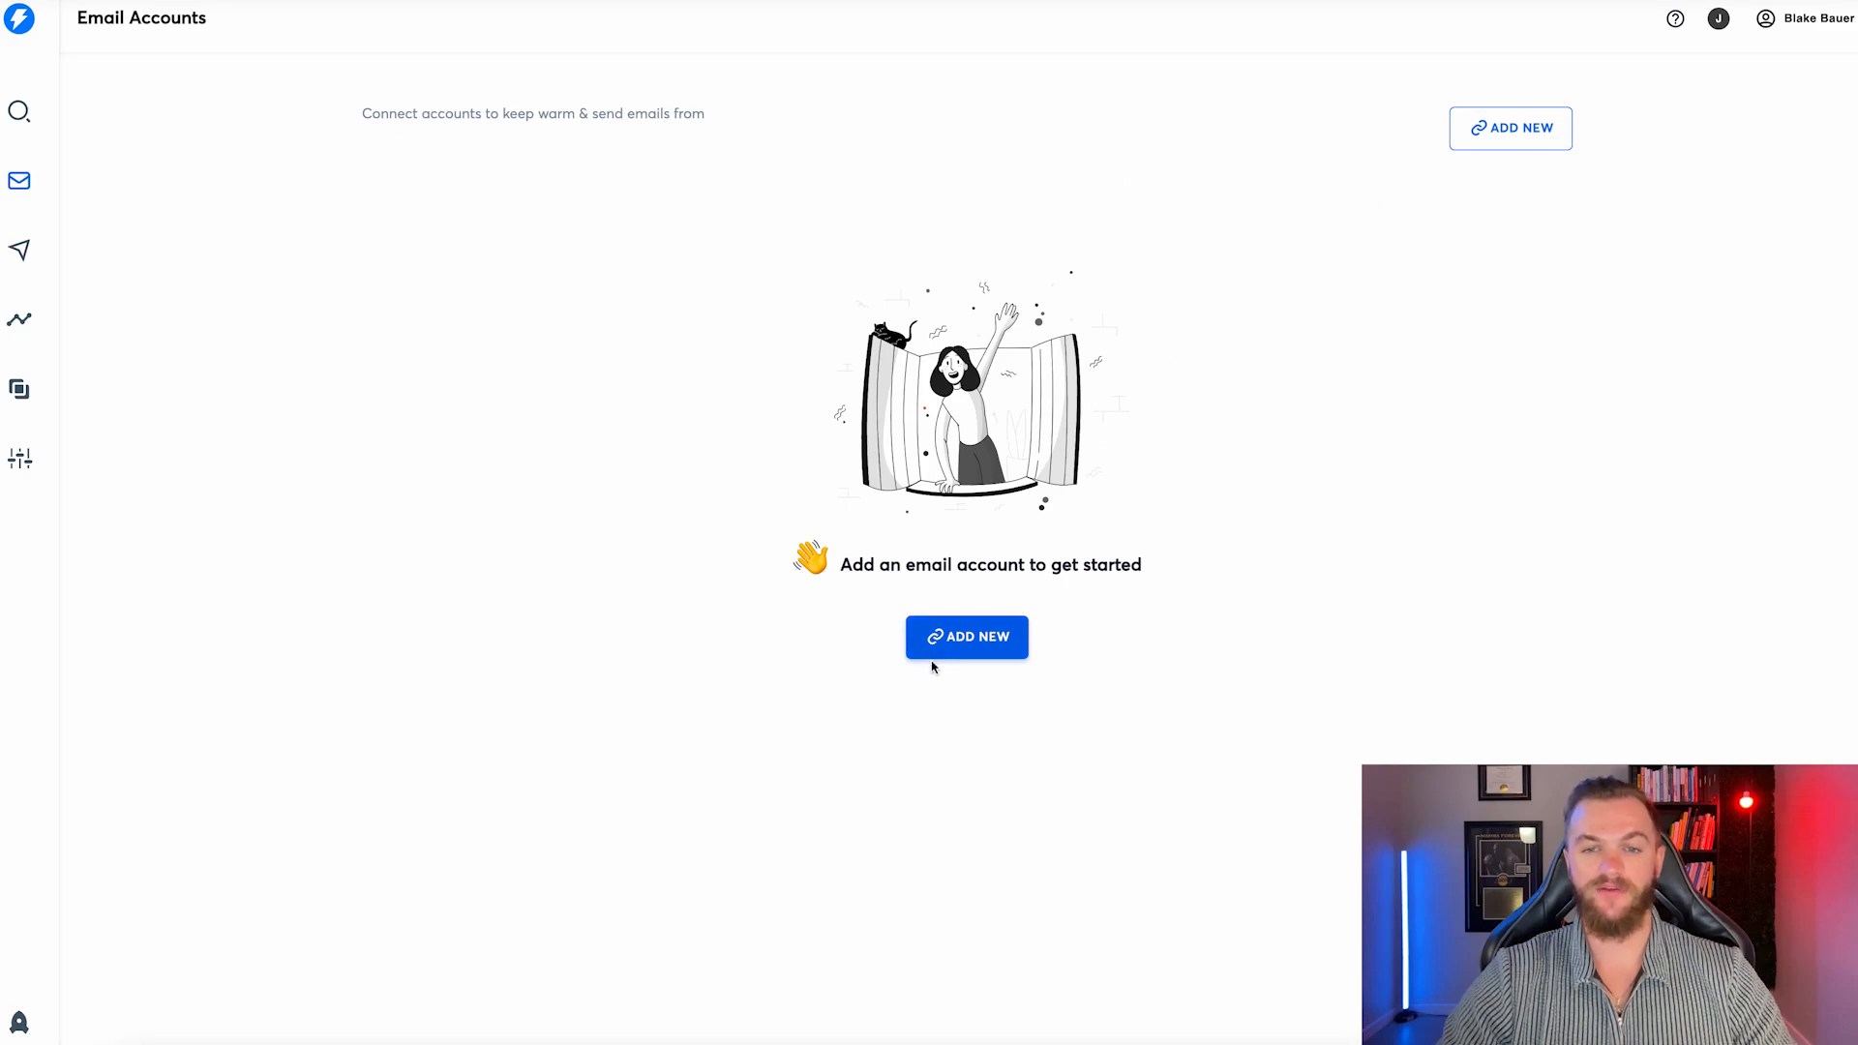
# Add a new email account in Instantly using the Google Gmail / G-Suite card.
pyautogui.click(954, 650)
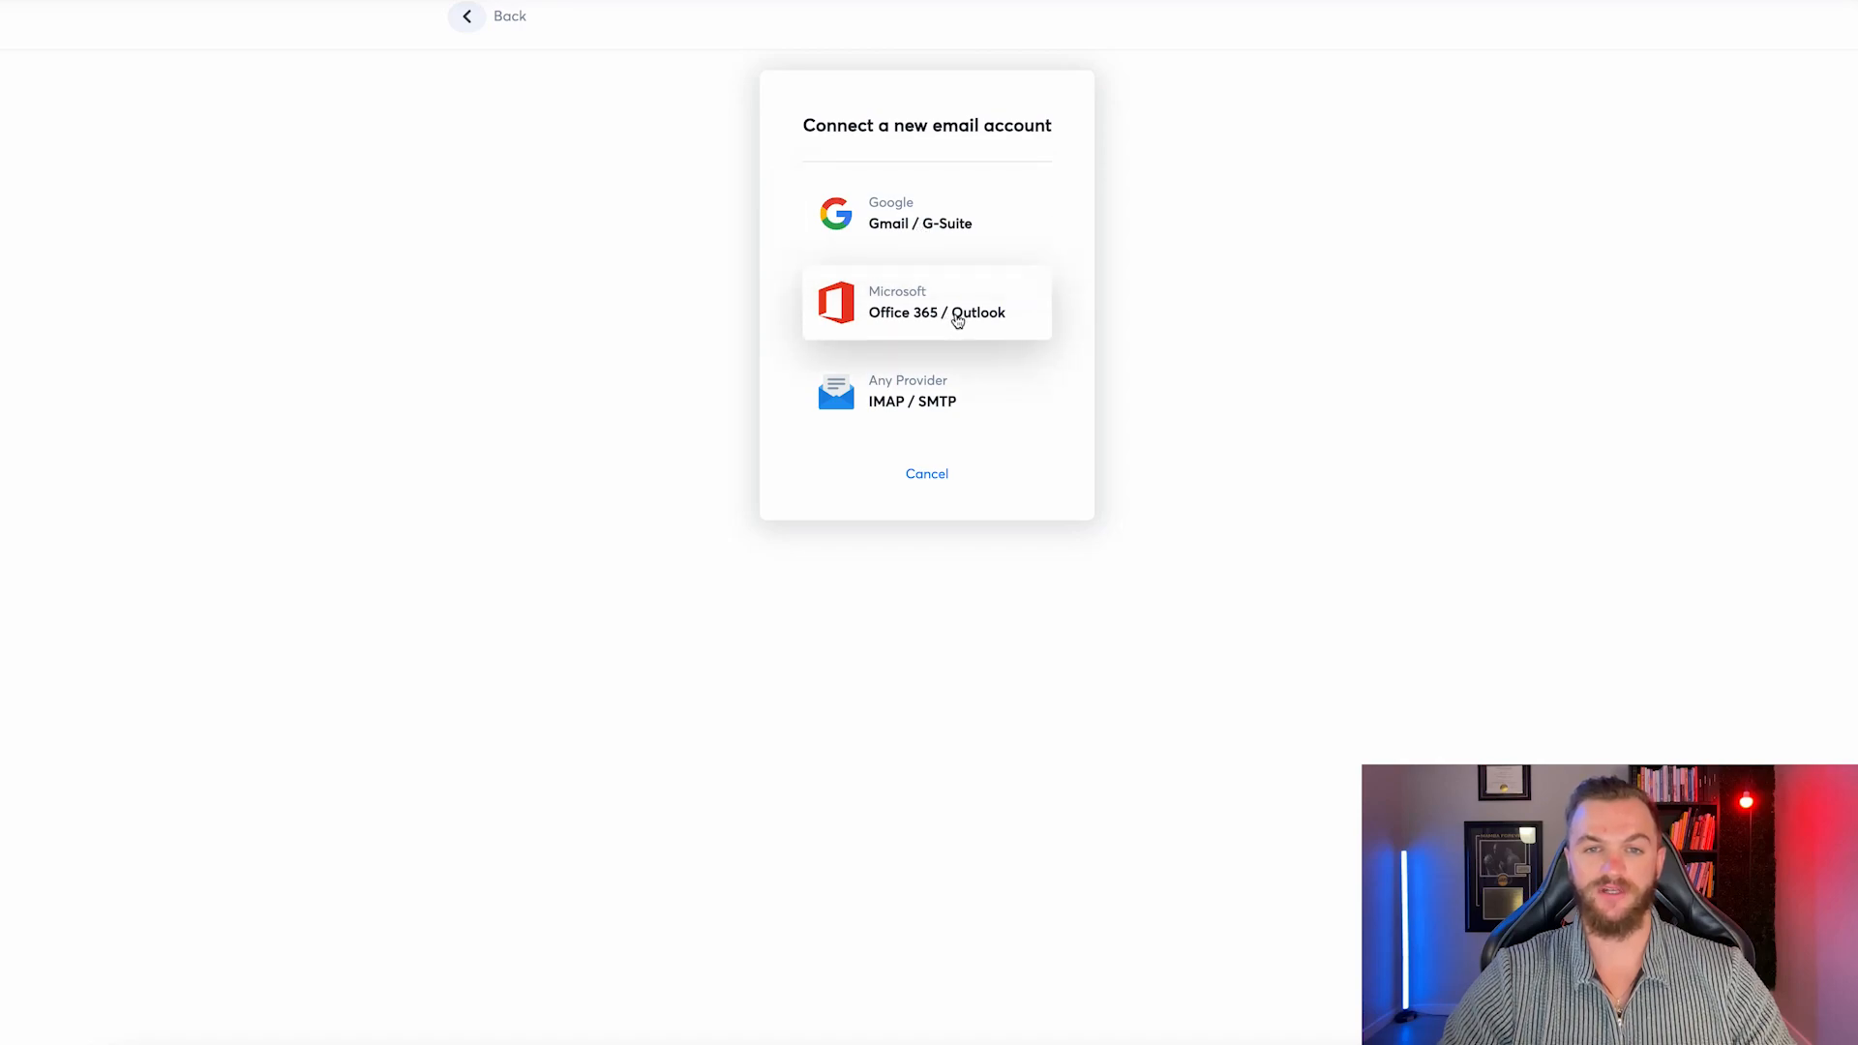
pyautogui.click(925, 223)
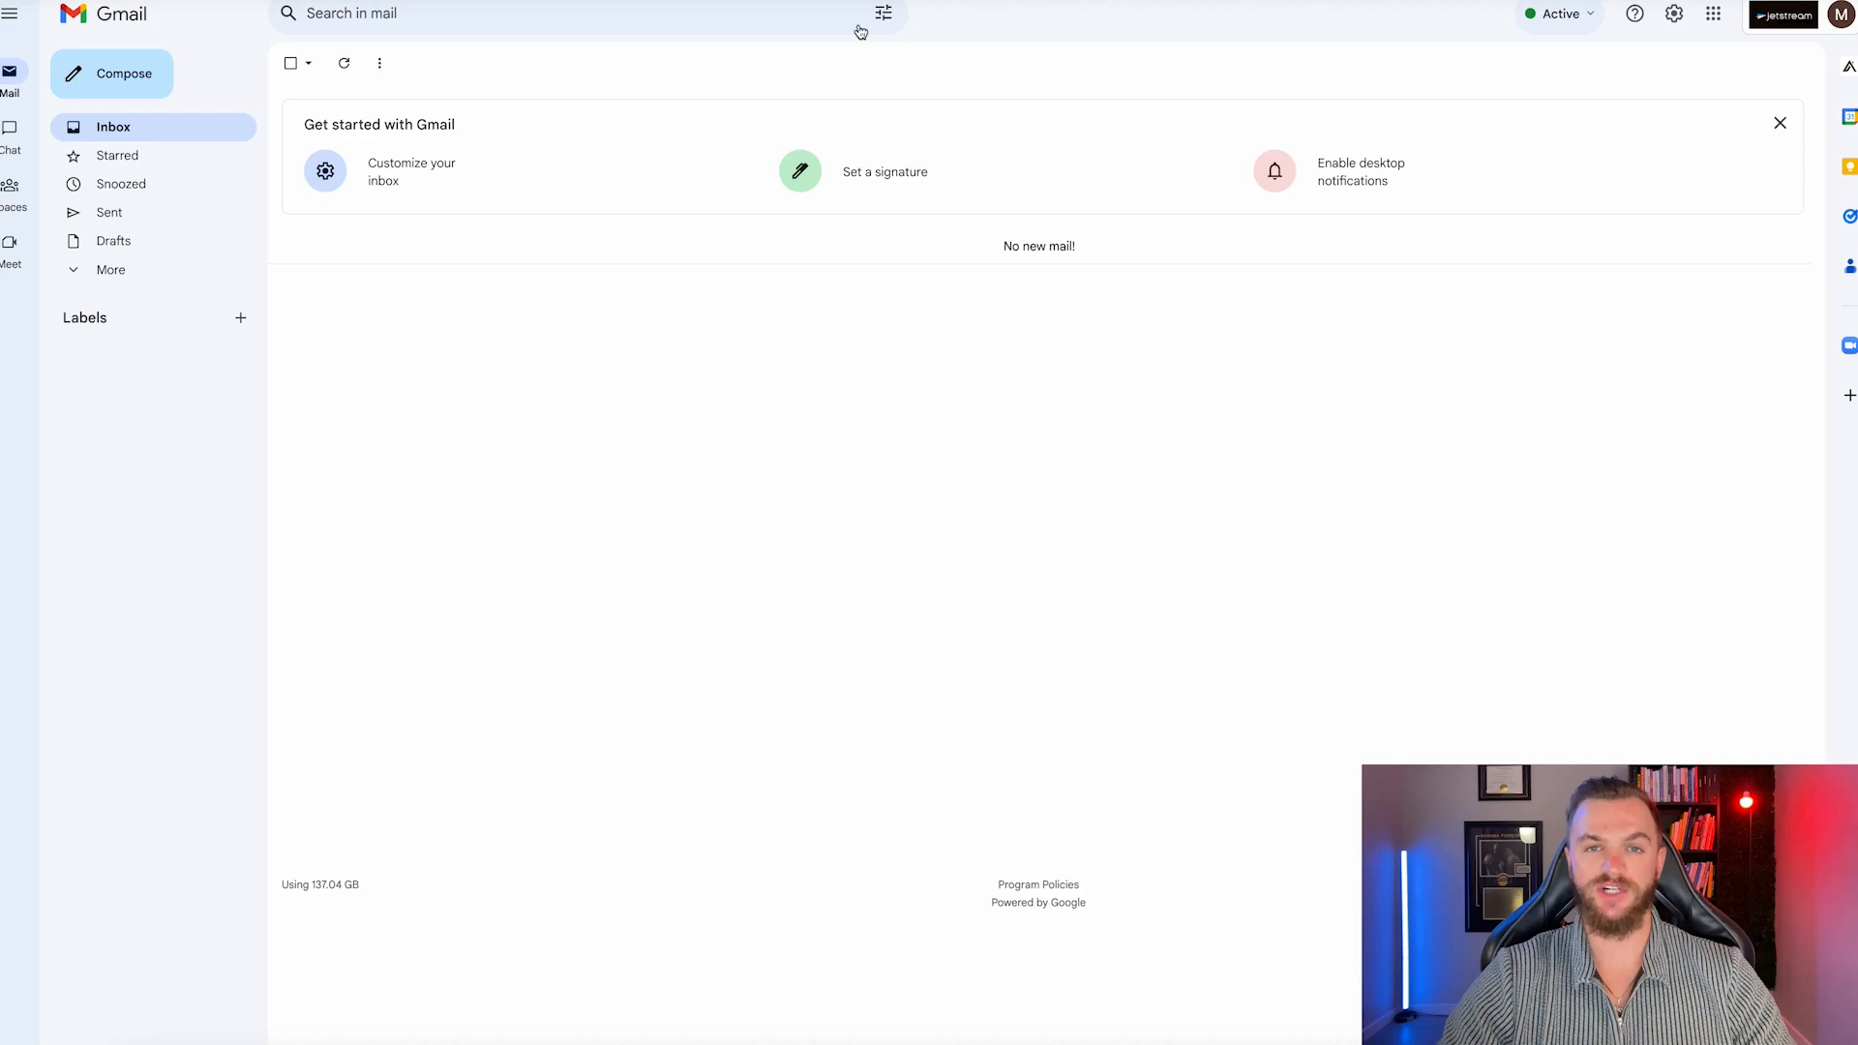
# Enable IMAP under Forwarding and POP/IMAP in Gmail settings, save, and check the signed-in account.
pyautogui.click(1674, 13)
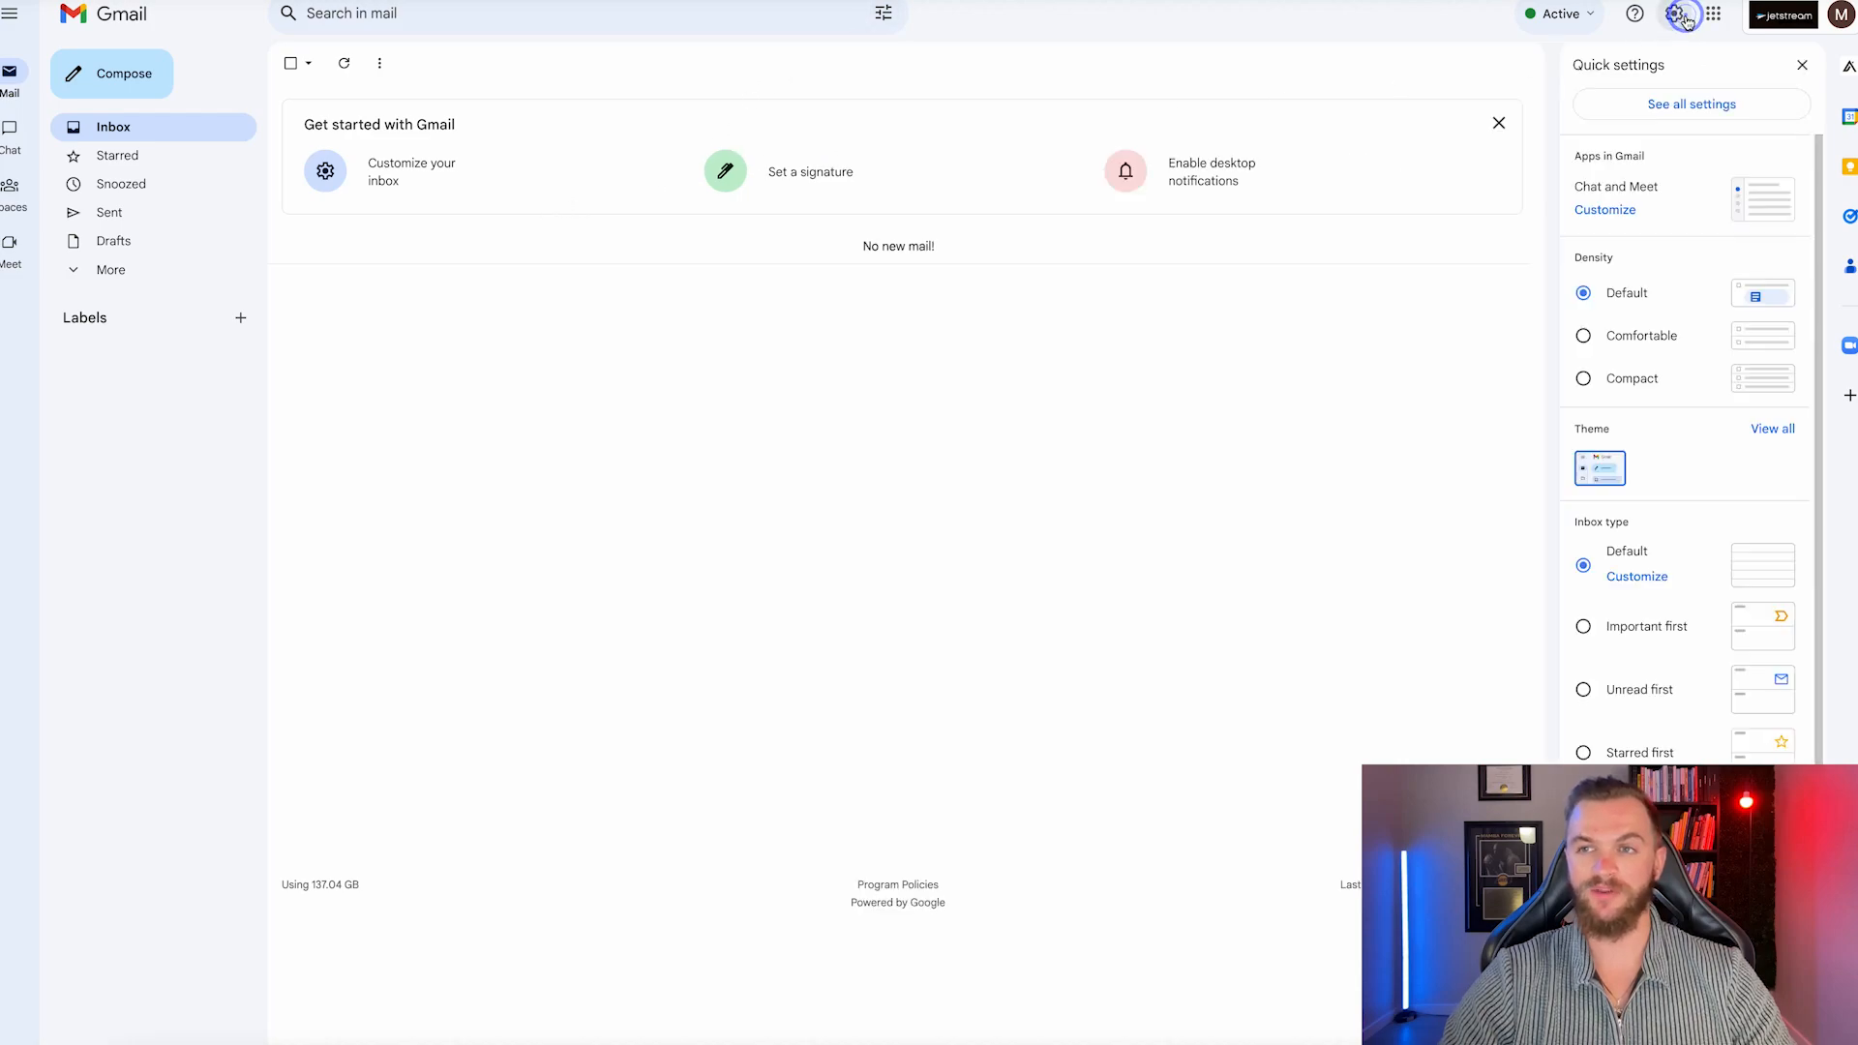
pyautogui.click(1700, 107)
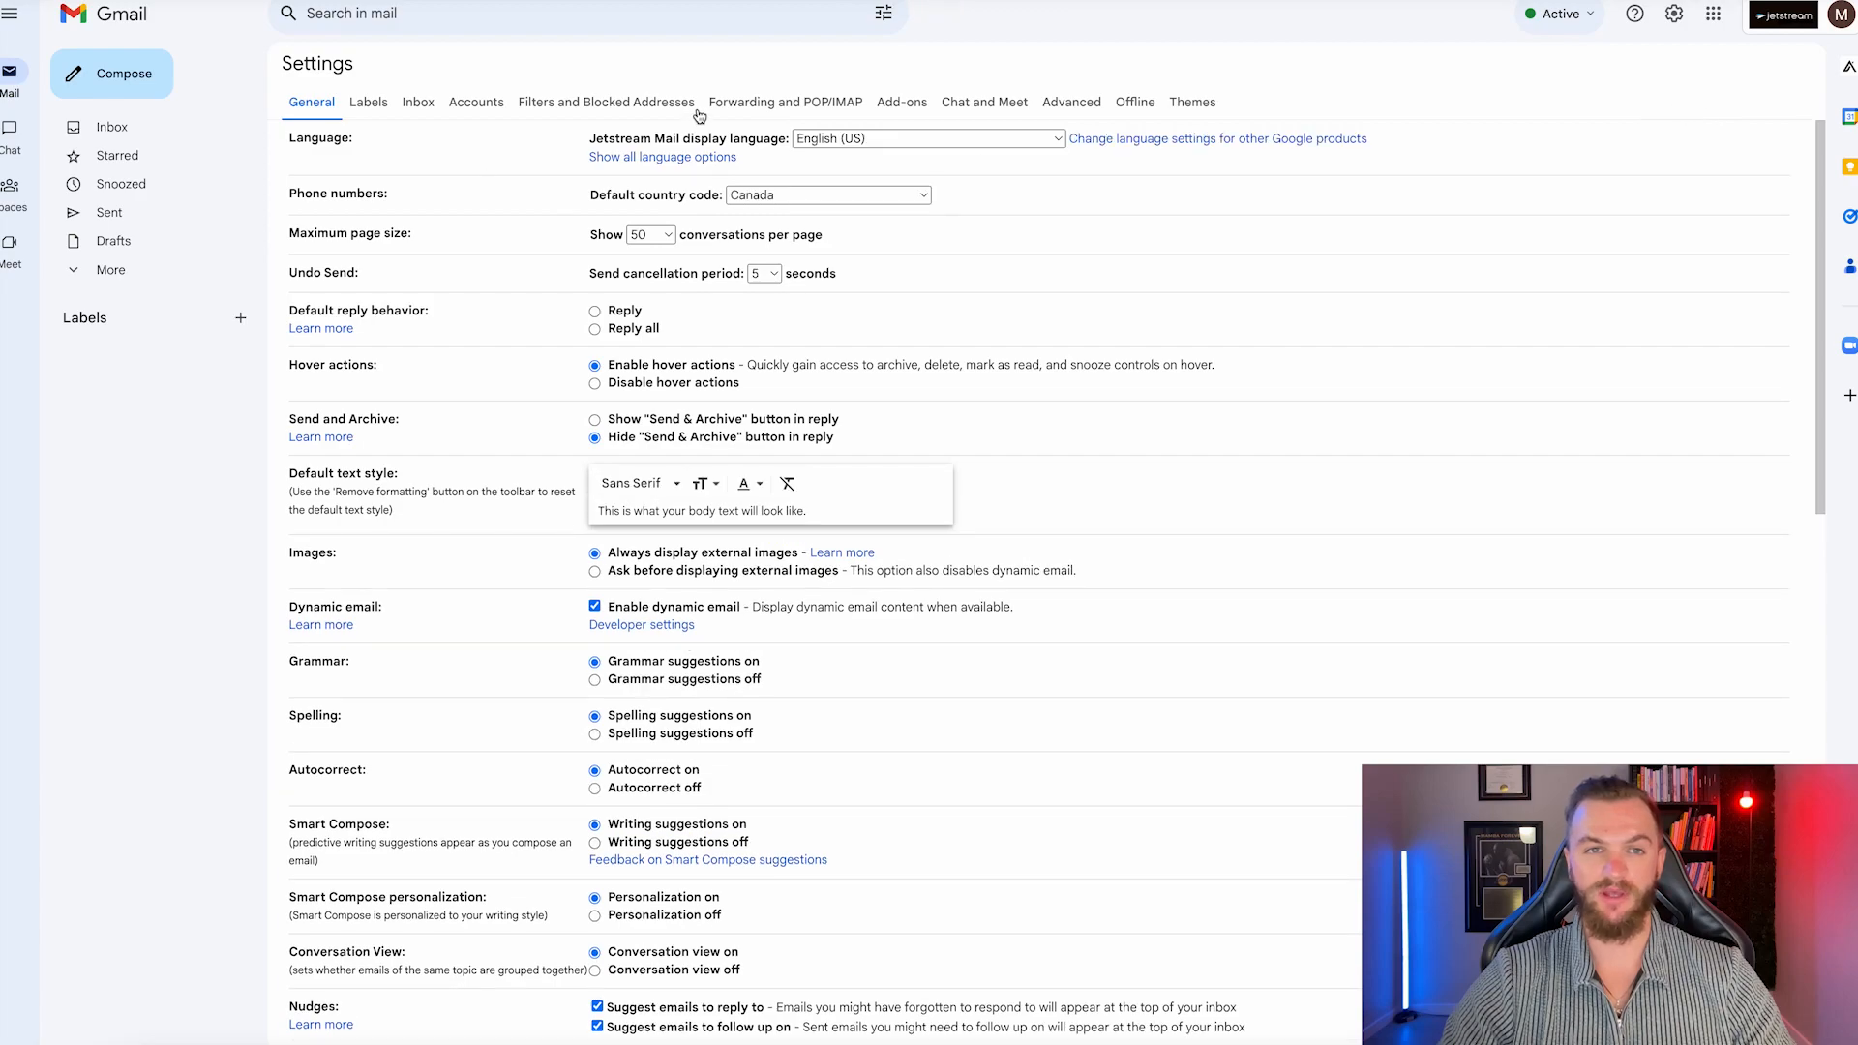
pyautogui.click(778, 106)
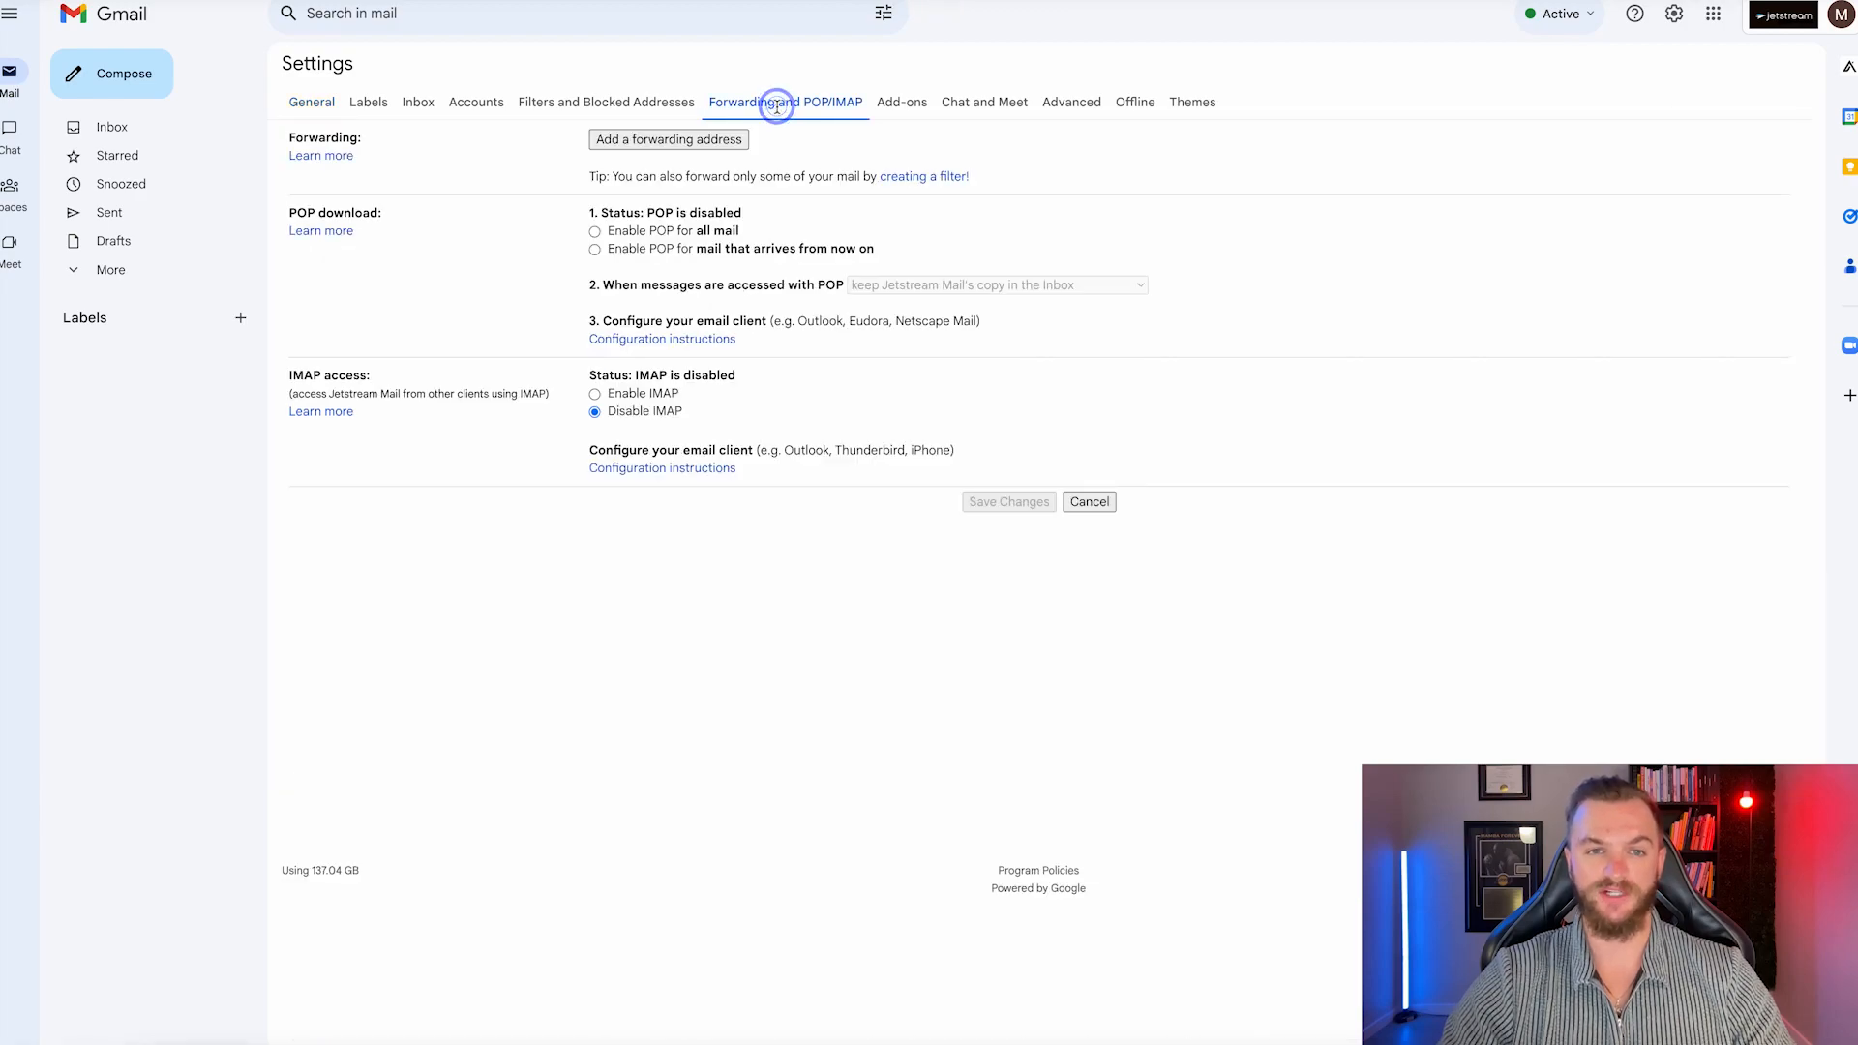
pyautogui.click(595, 395)
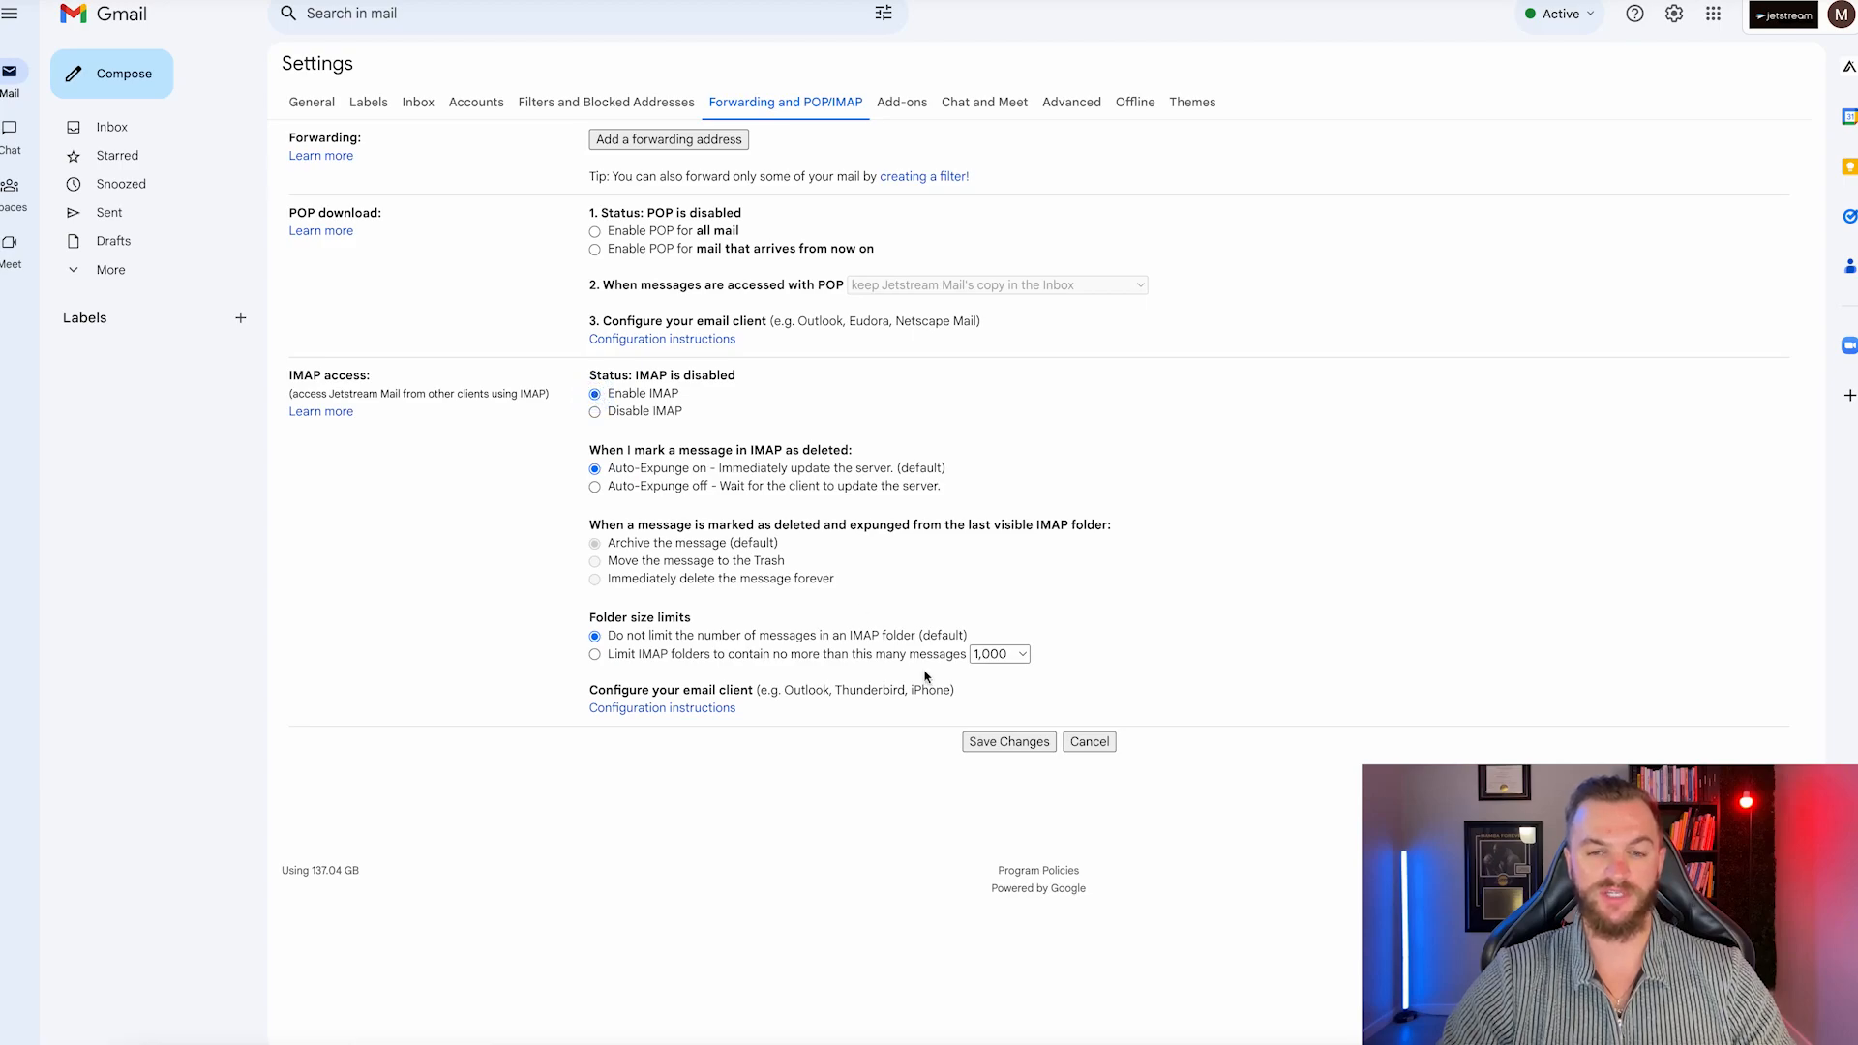
pyautogui.click(1020, 746)
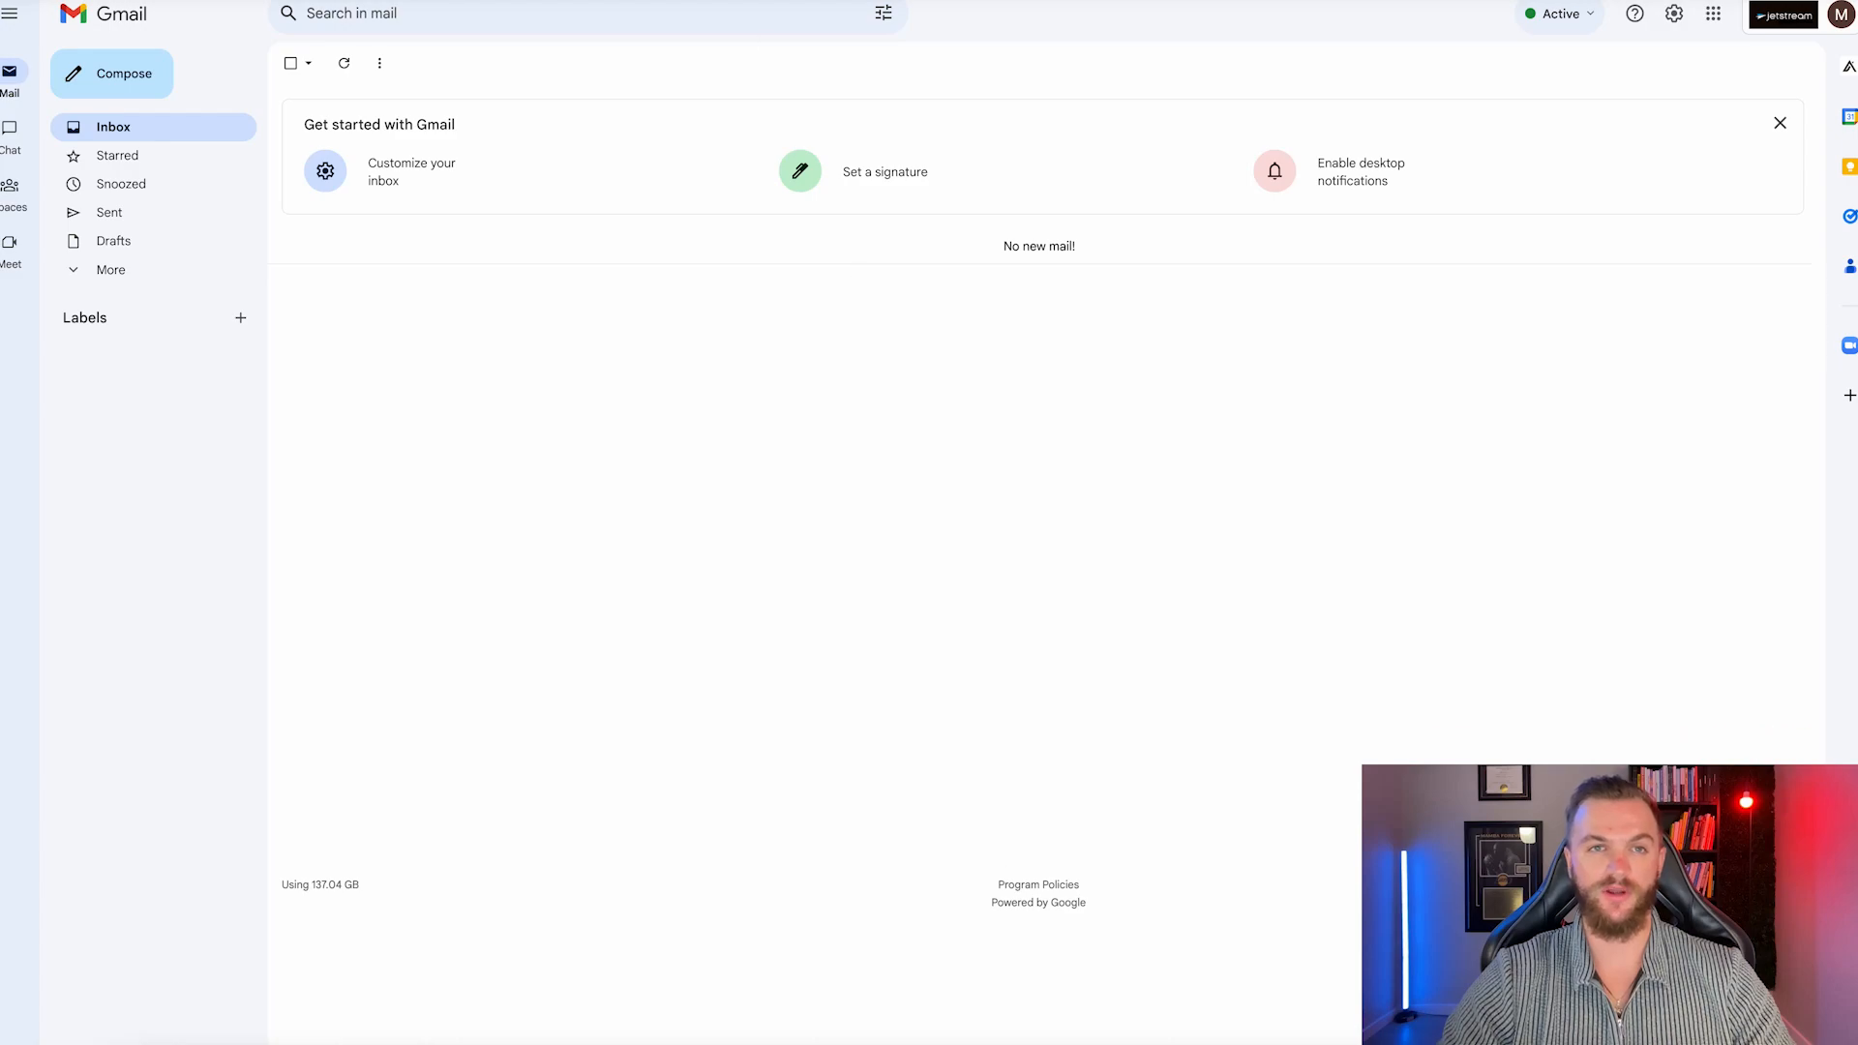
pyautogui.click(1833, 21)
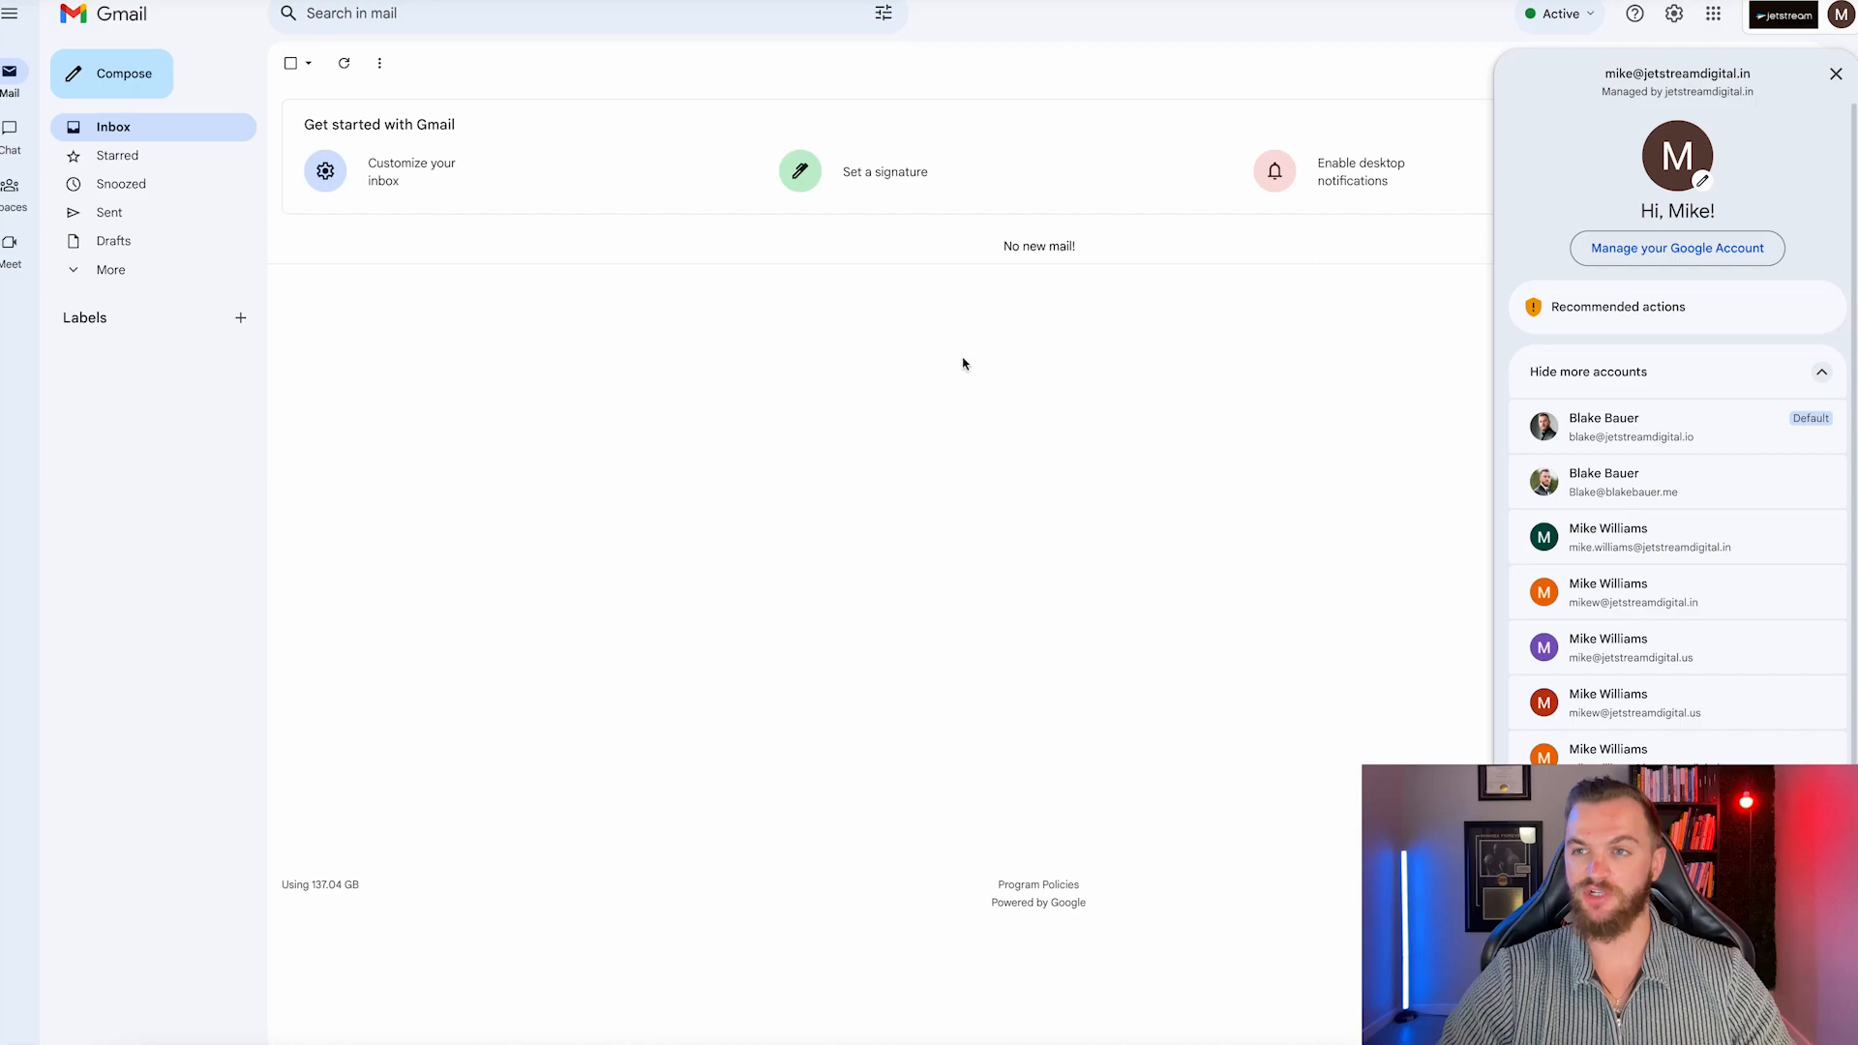
pyautogui.click(952, 397)
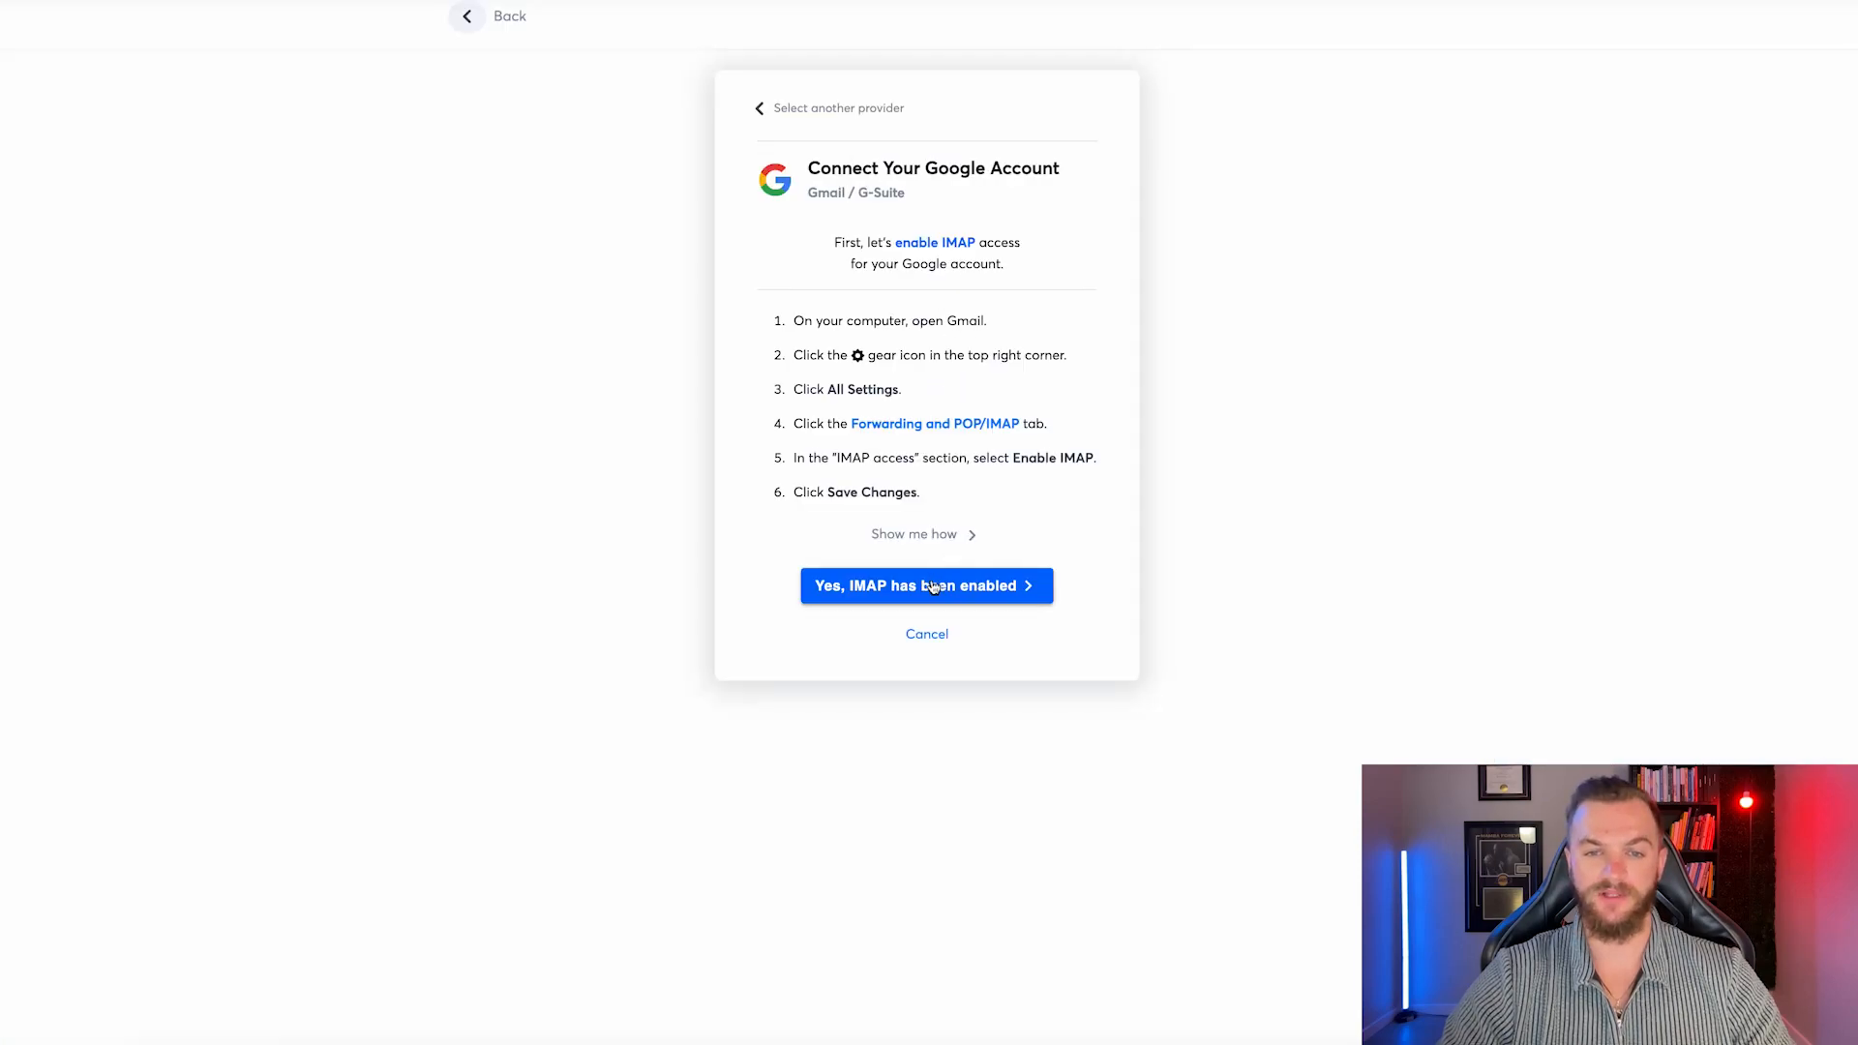
# Confirm IMAP is enabled, choose Option 1: oAuth, and open the Google Workspace Admin Panel link.
pyautogui.click(927, 585)
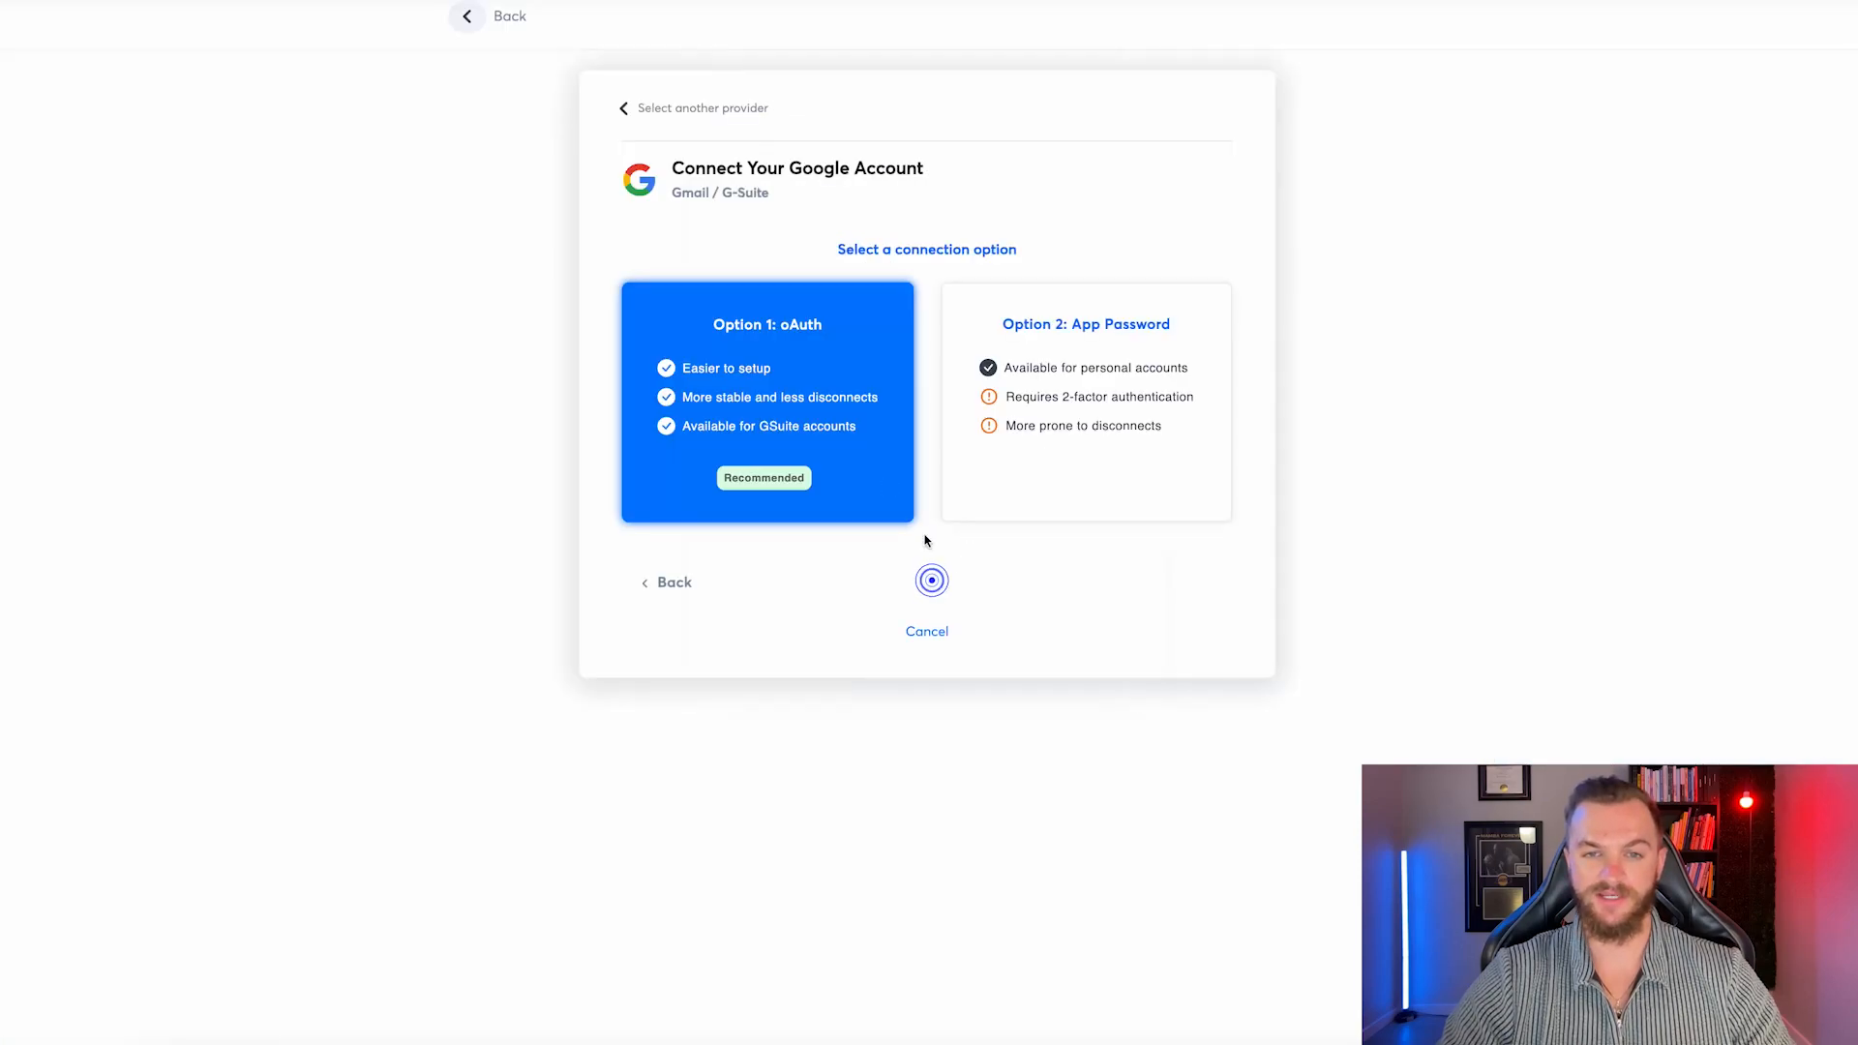
pyautogui.click(811, 410)
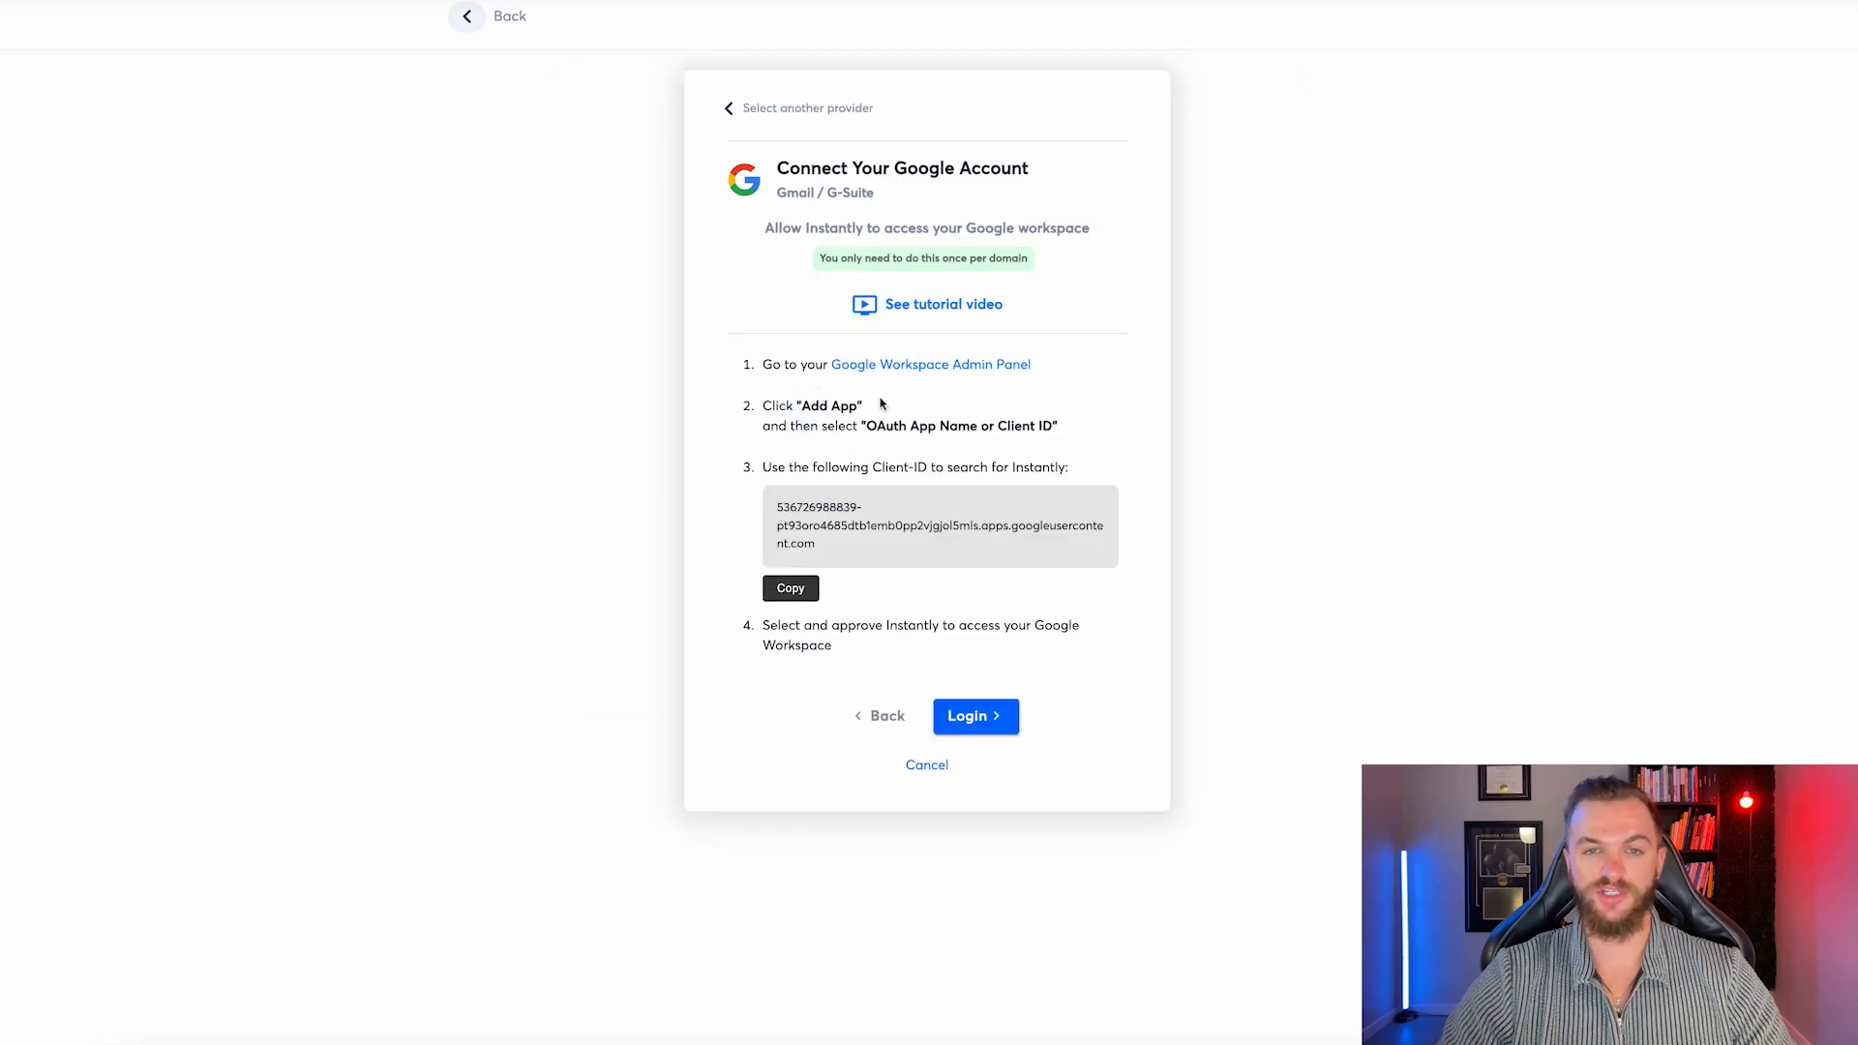
pyautogui.click(1003, 369)
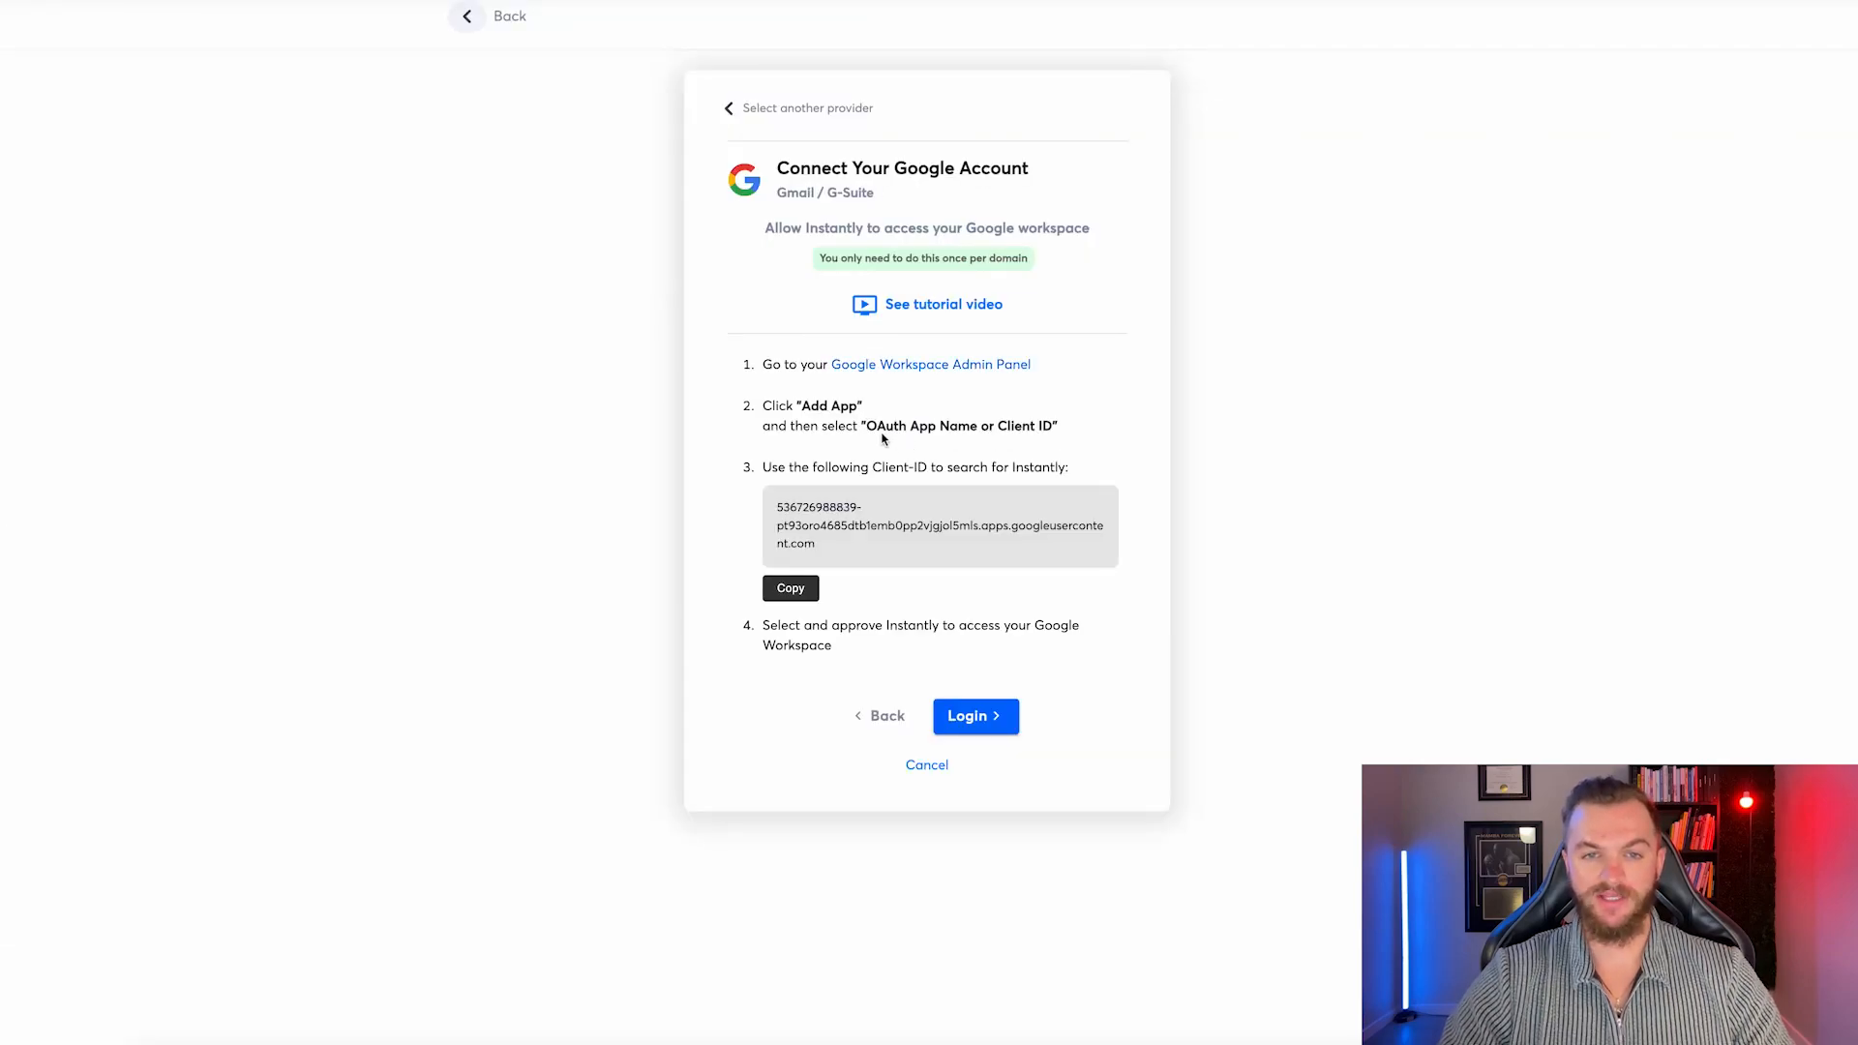
pyautogui.moveTo(867, 426); pyautogui.dragTo(1012, 426)
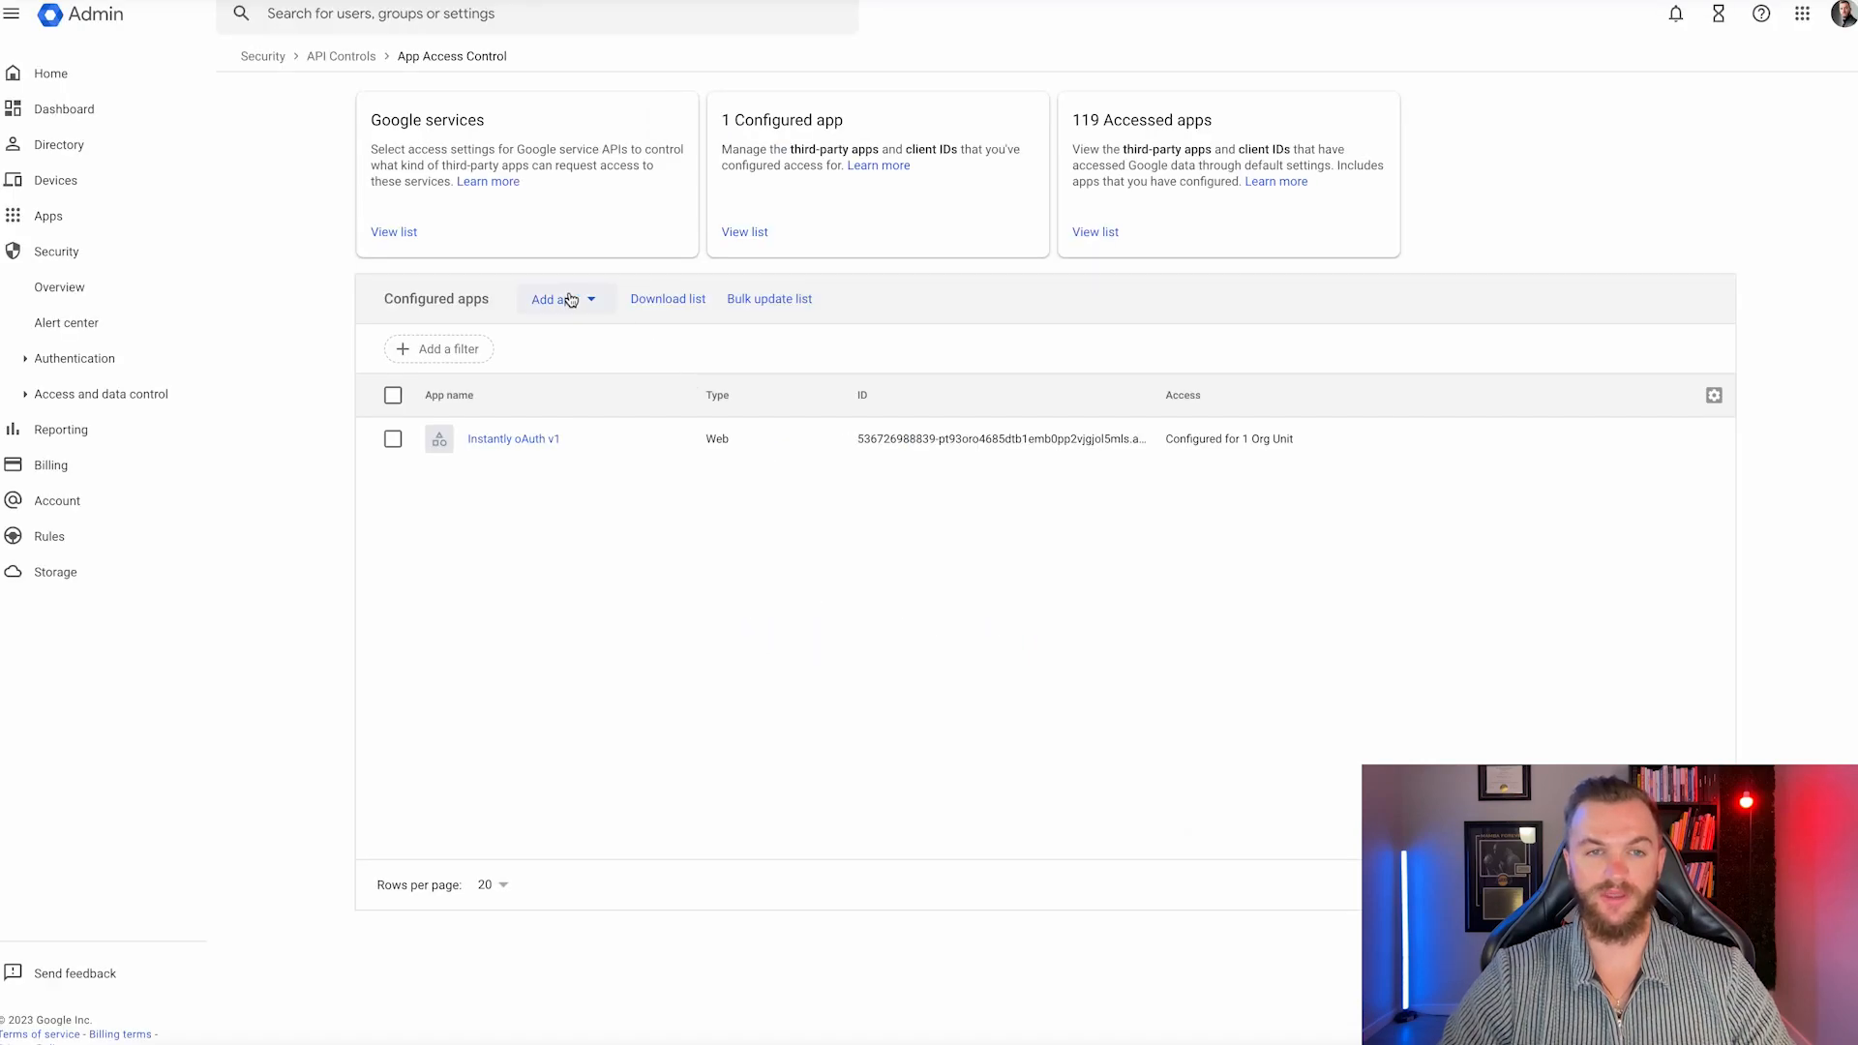
# Start adding an app by OAuth App Name or Client ID, copy Instantly's client ID, then close the page.
pyautogui.click(571, 300)
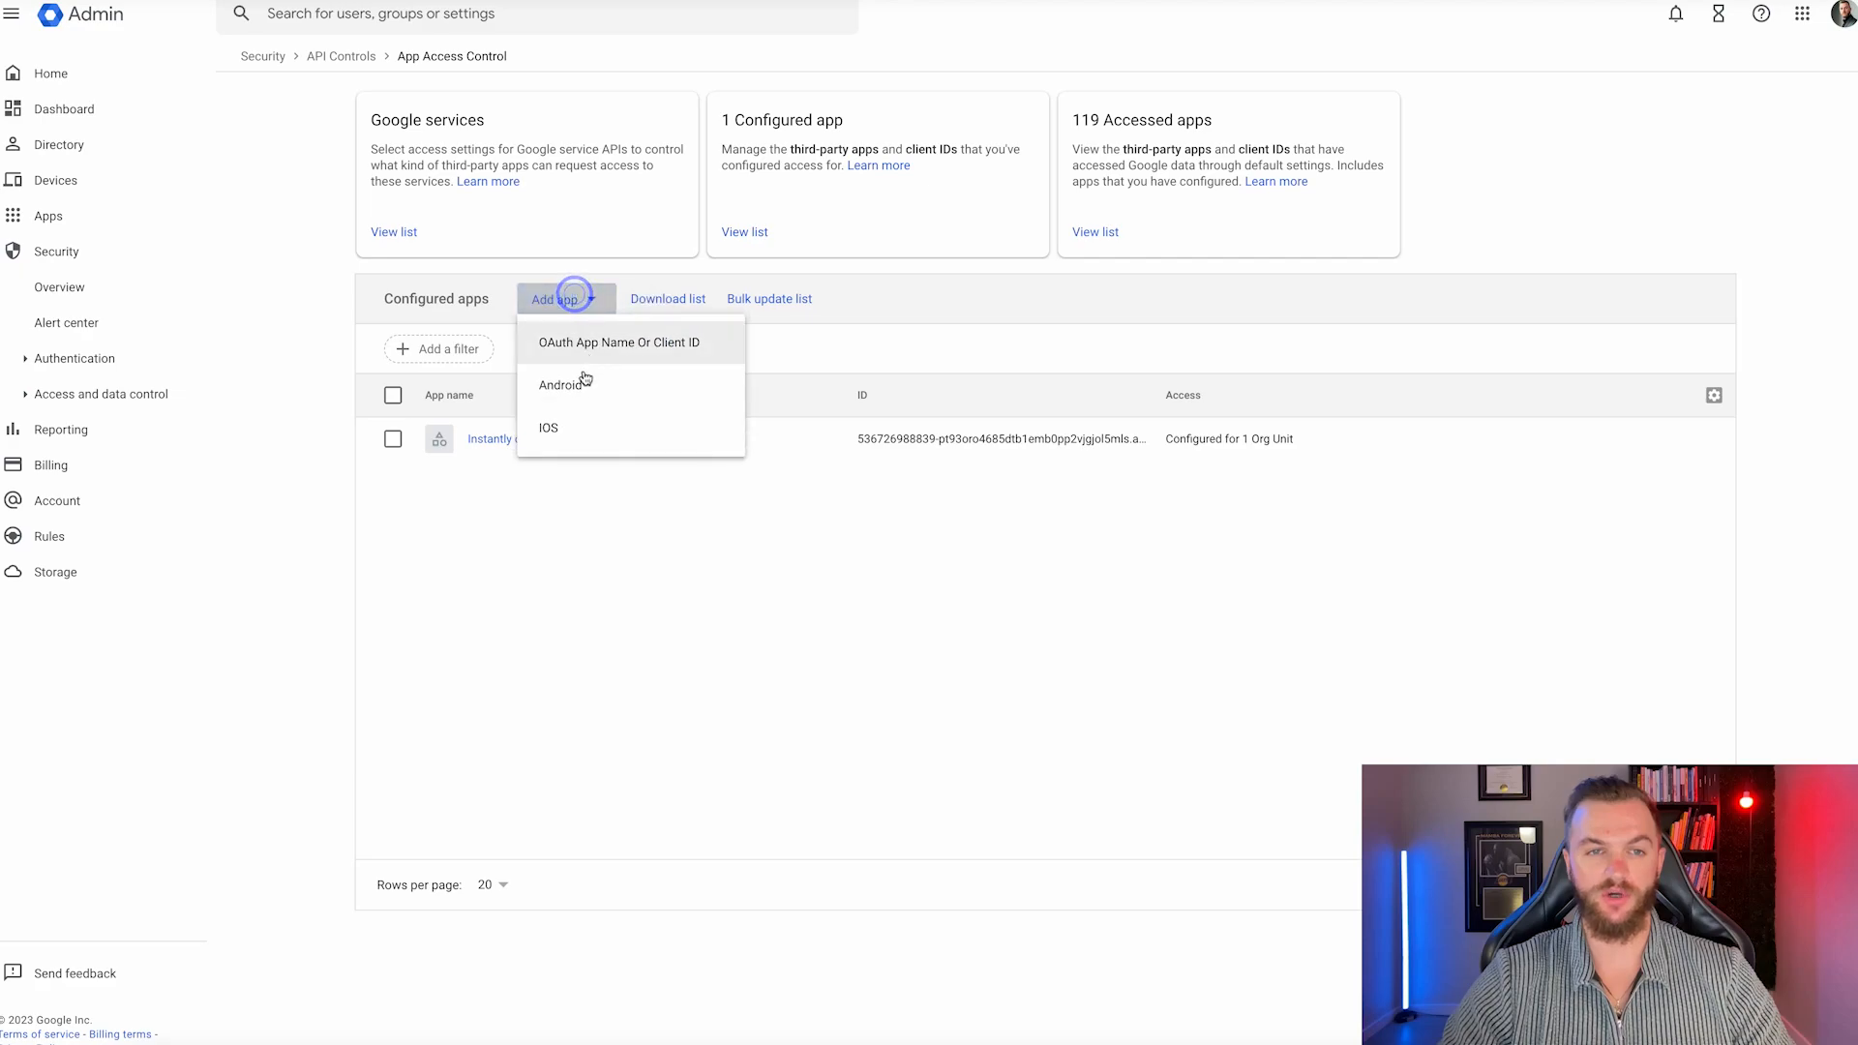
pyautogui.click(596, 354)
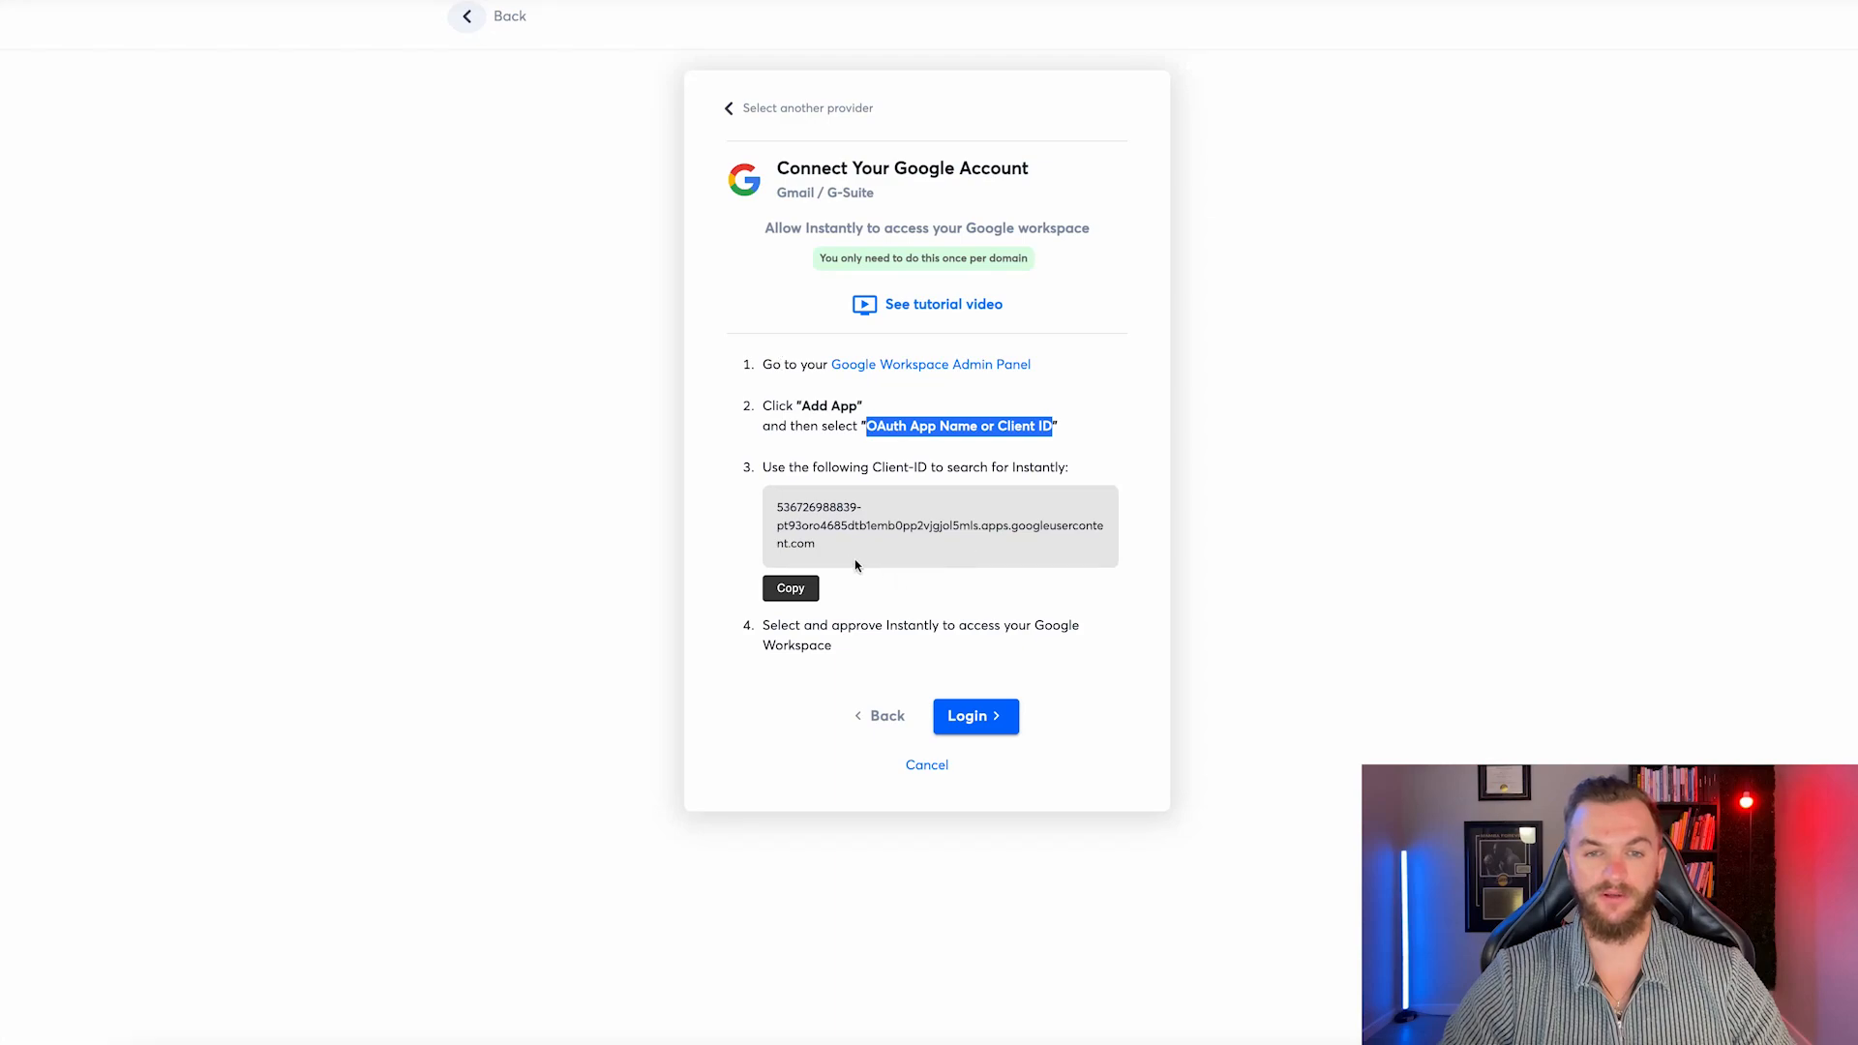
pyautogui.click(796, 586)
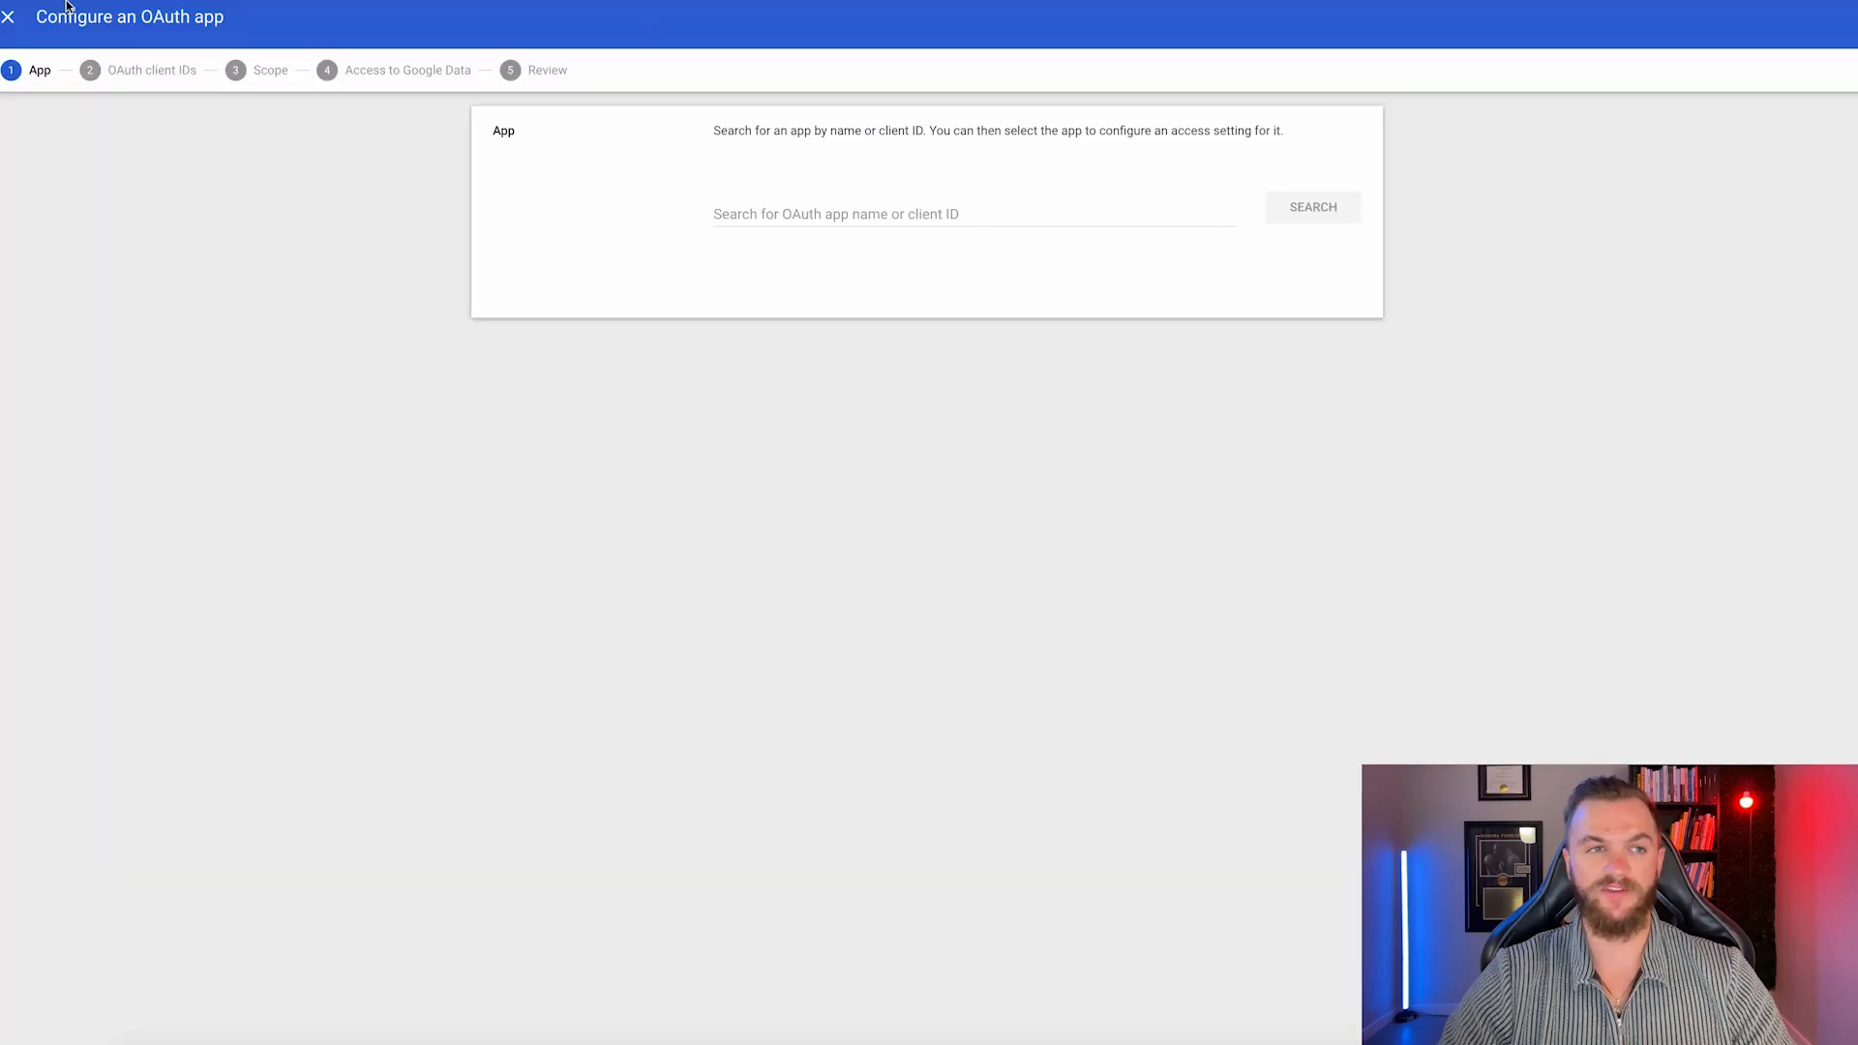
pyautogui.click(7, 18)
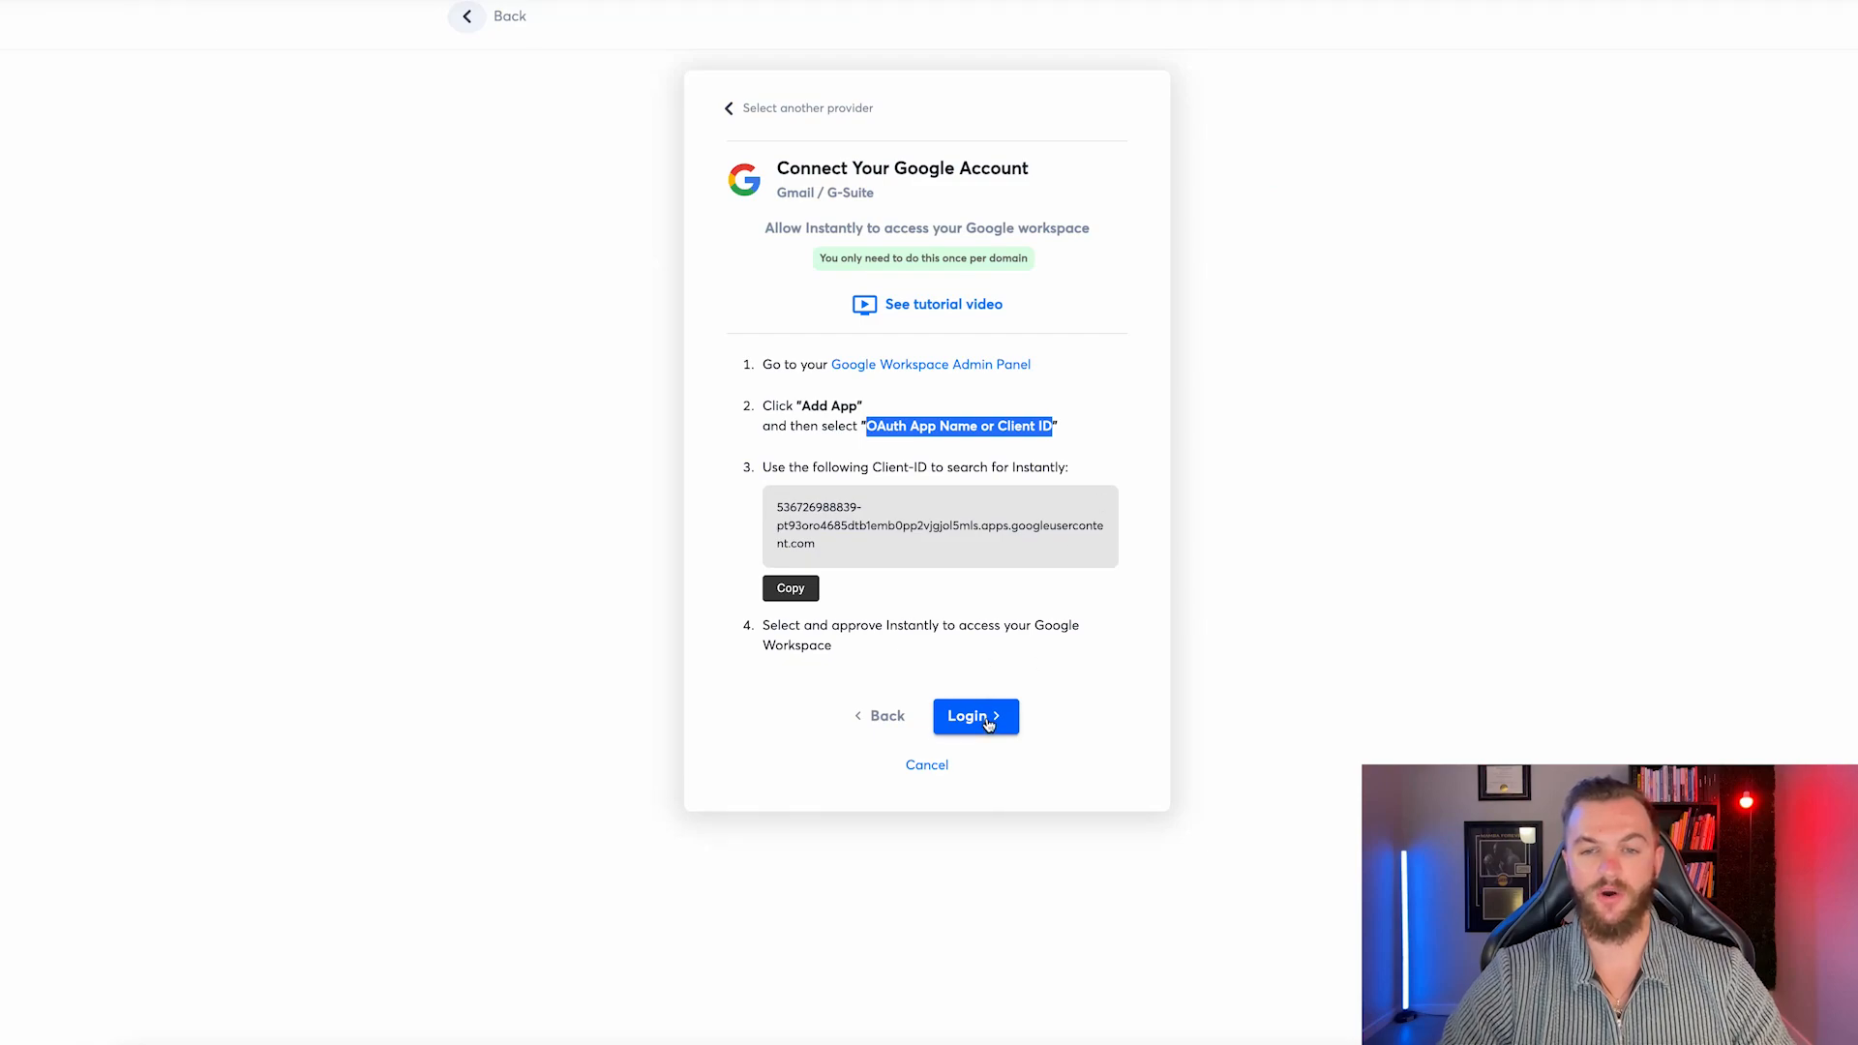
# Sign in with the jetstreamdigital.in Workspace account and allow Instantly access to the mailbox.
pyautogui.click(972, 716)
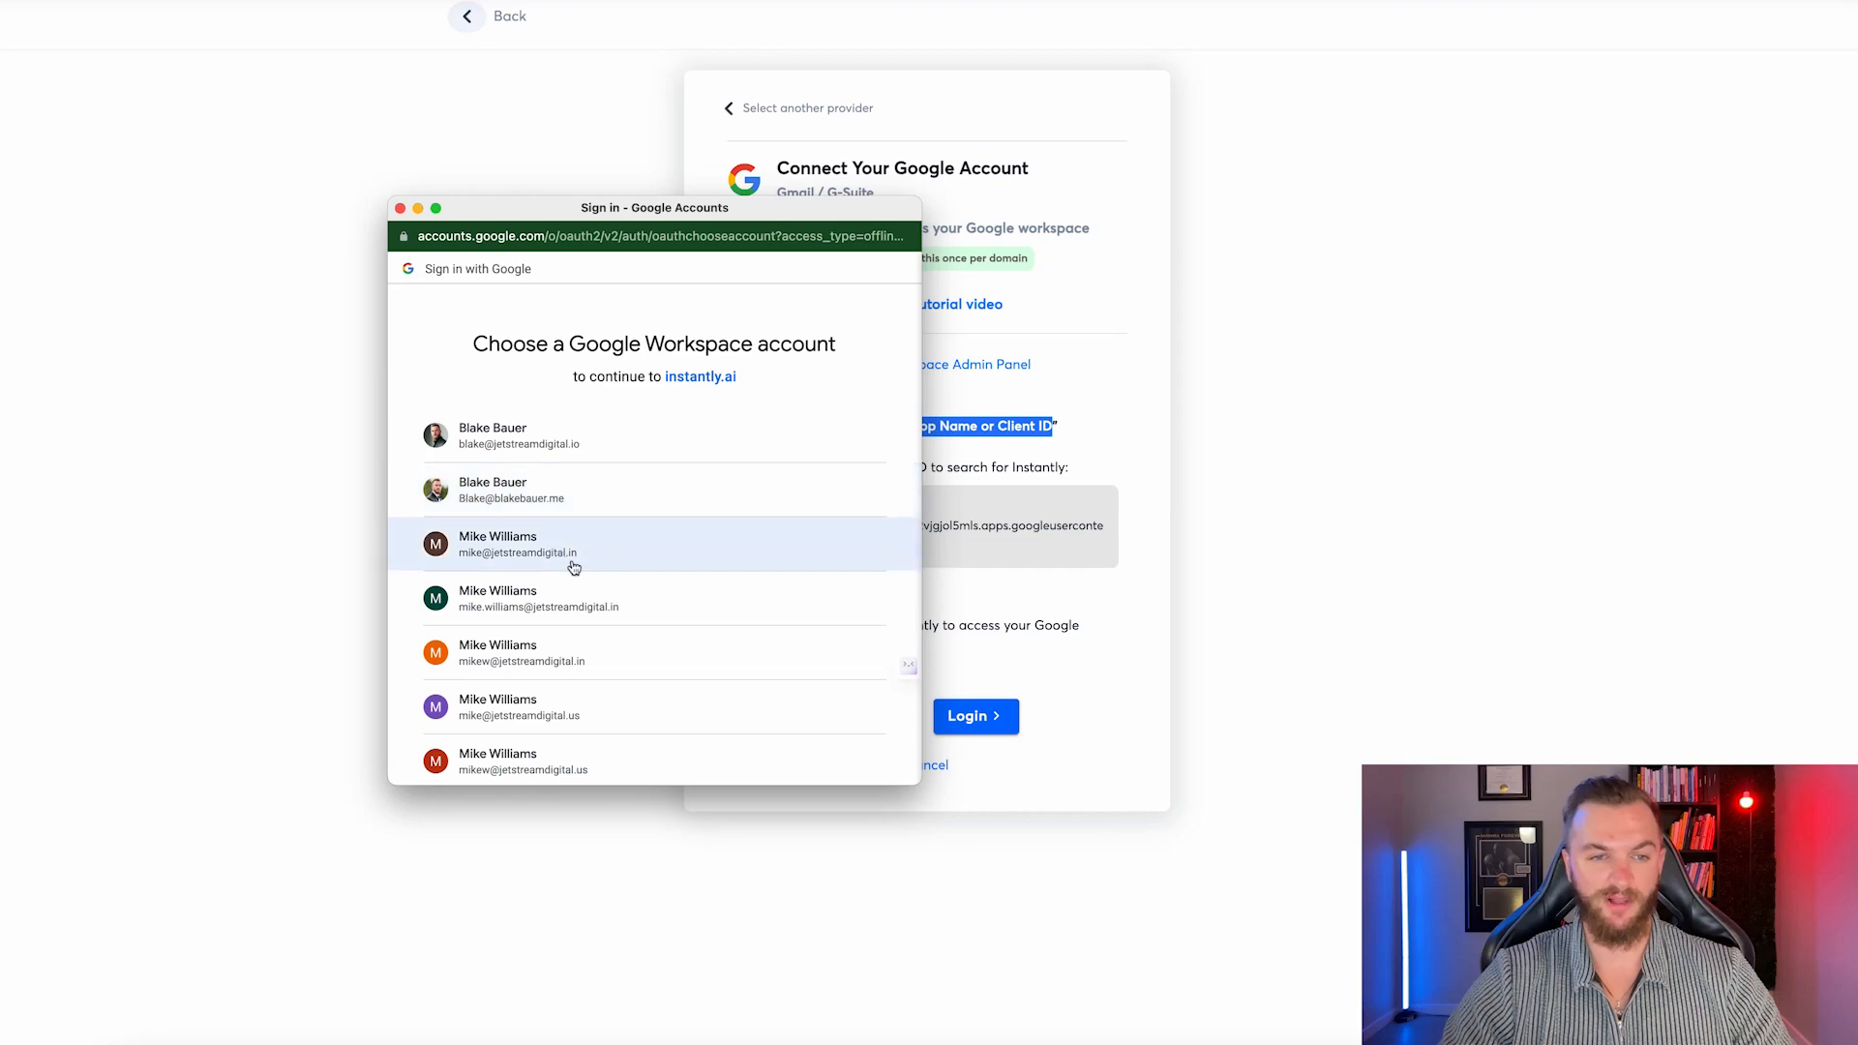
pyautogui.click(563, 558)
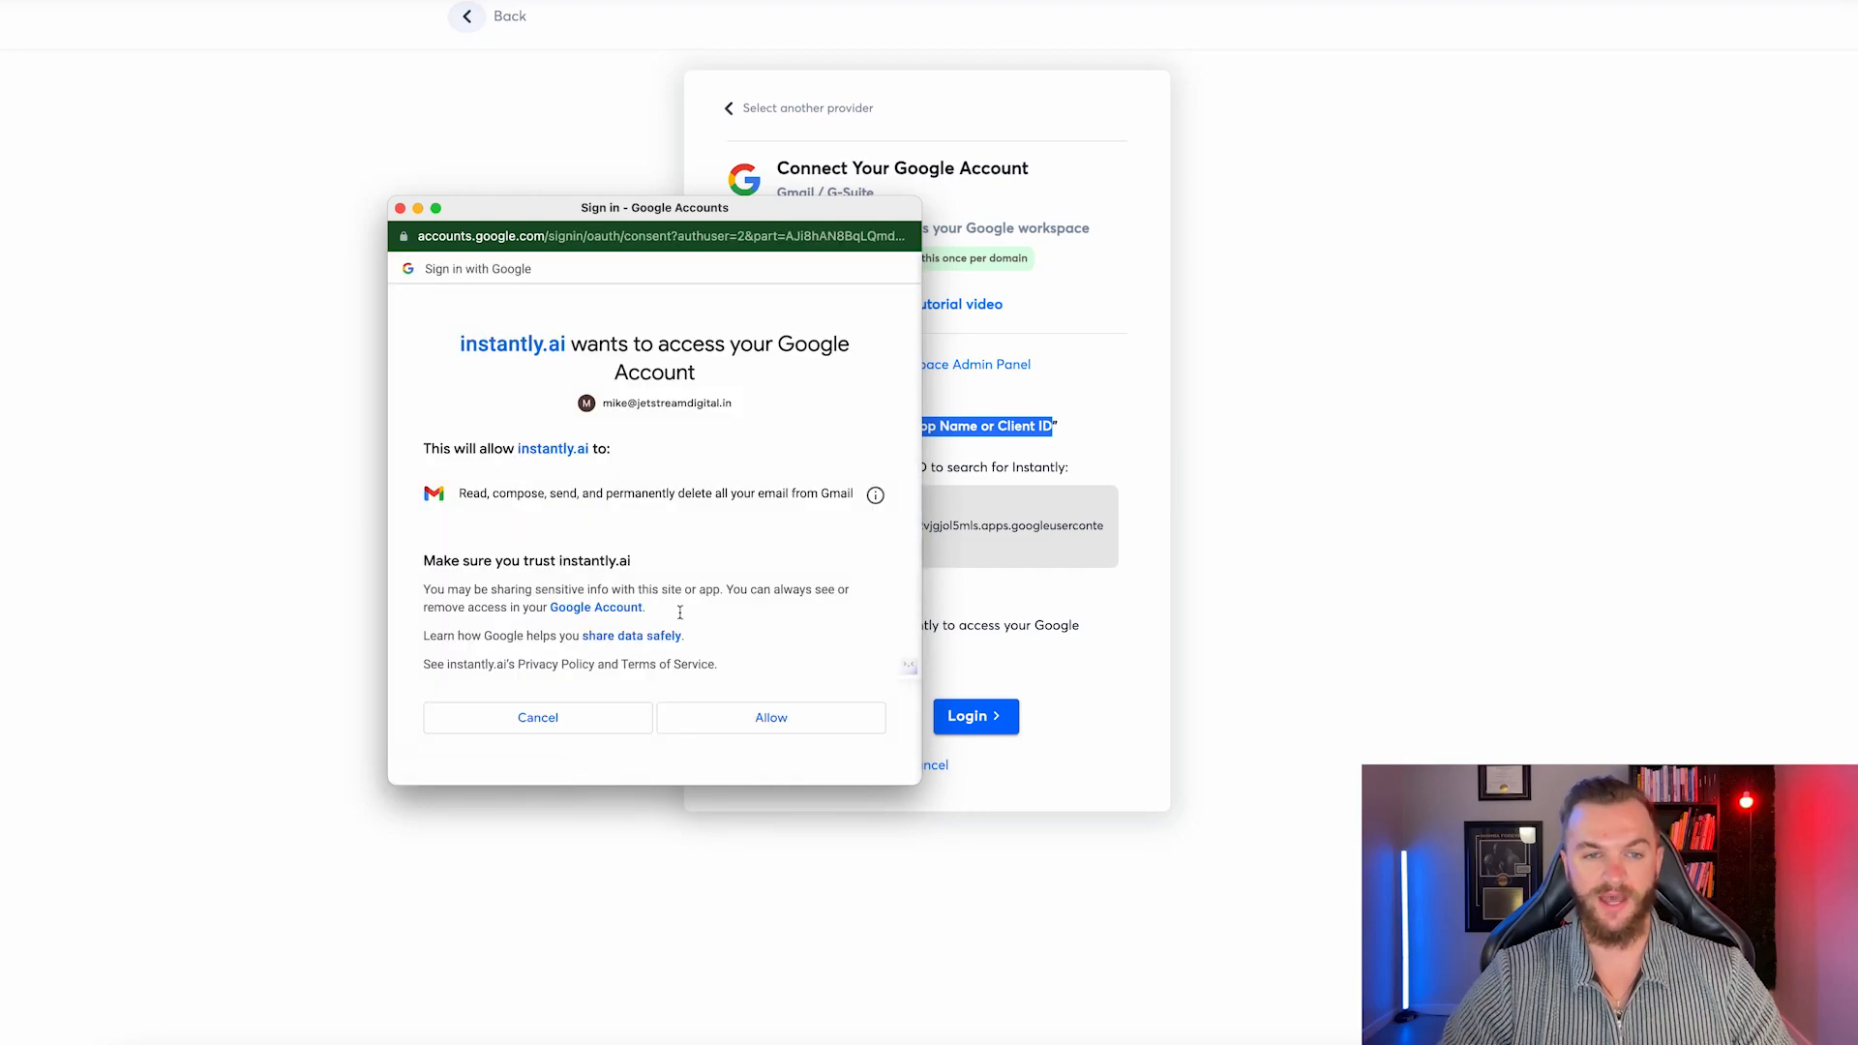
pyautogui.click(771, 720)
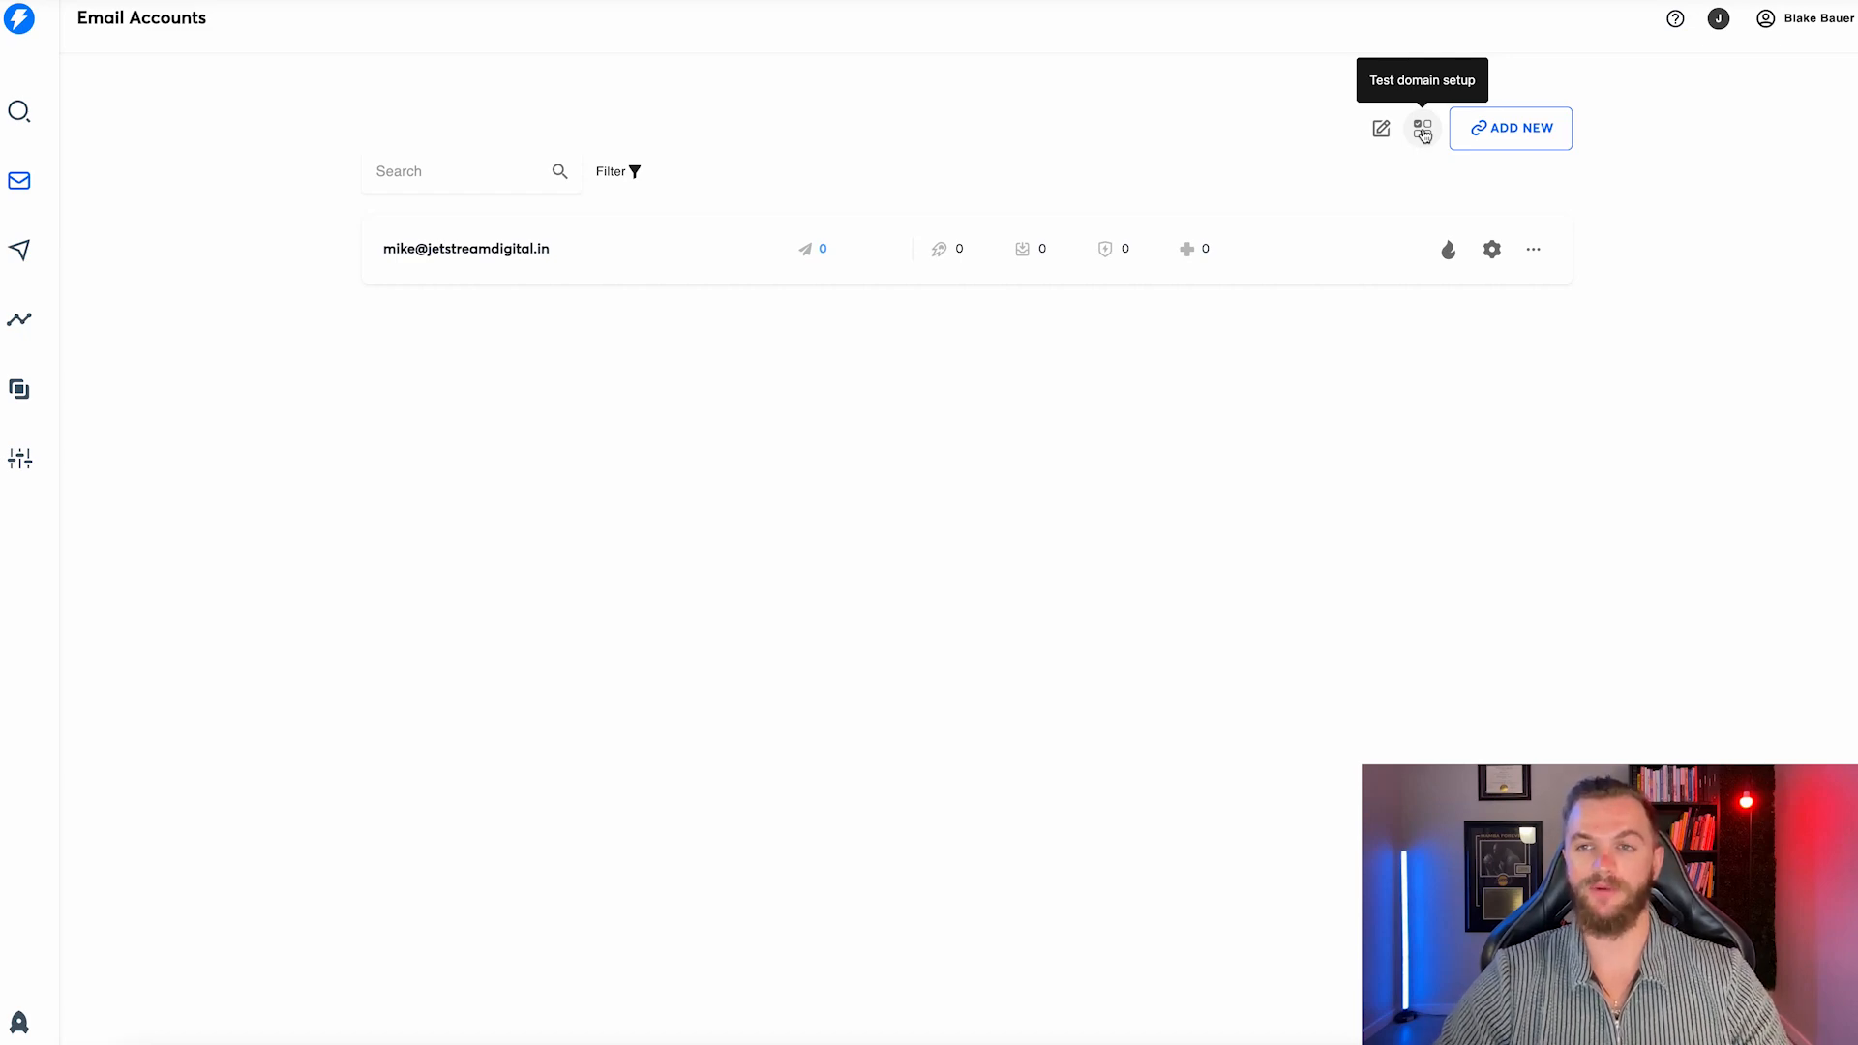
# Test the jetstreamdigital.in account's domain setup, which reports DMARC not found.
pyautogui.click(1423, 130)
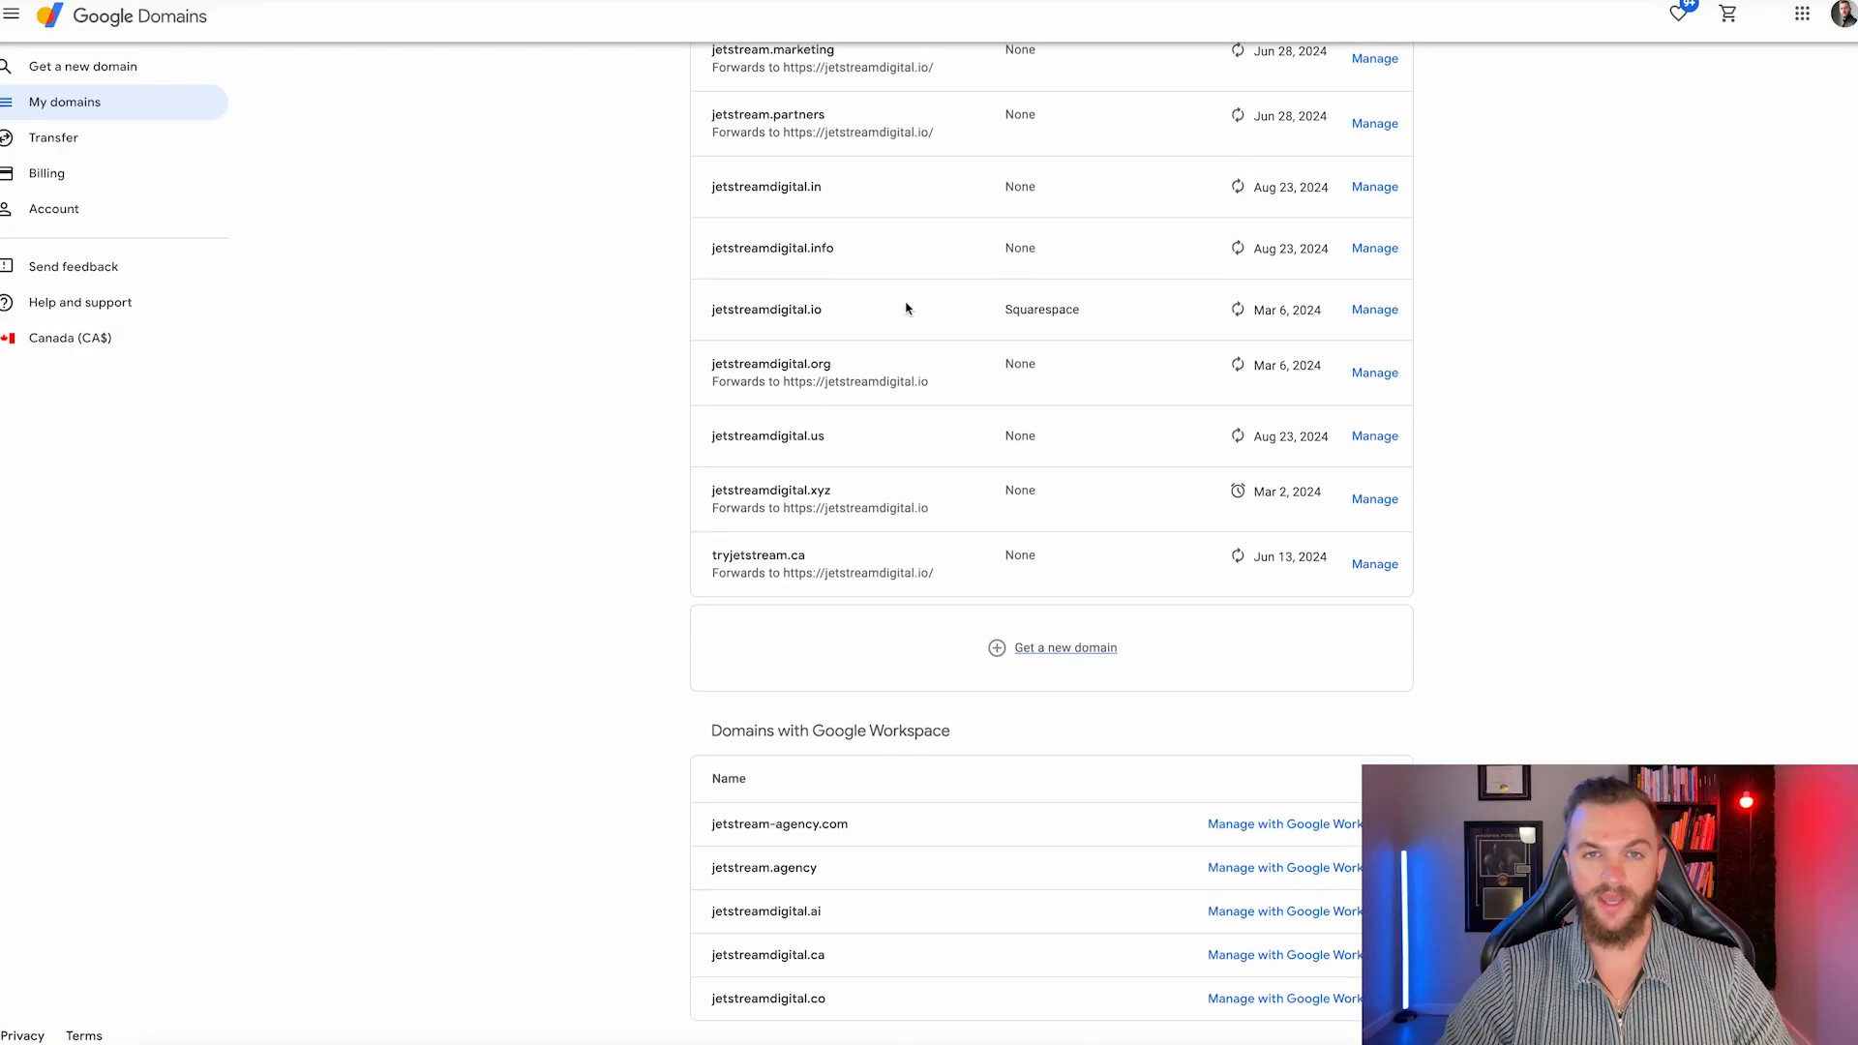
pyautogui.scroll(1, 871, 281)
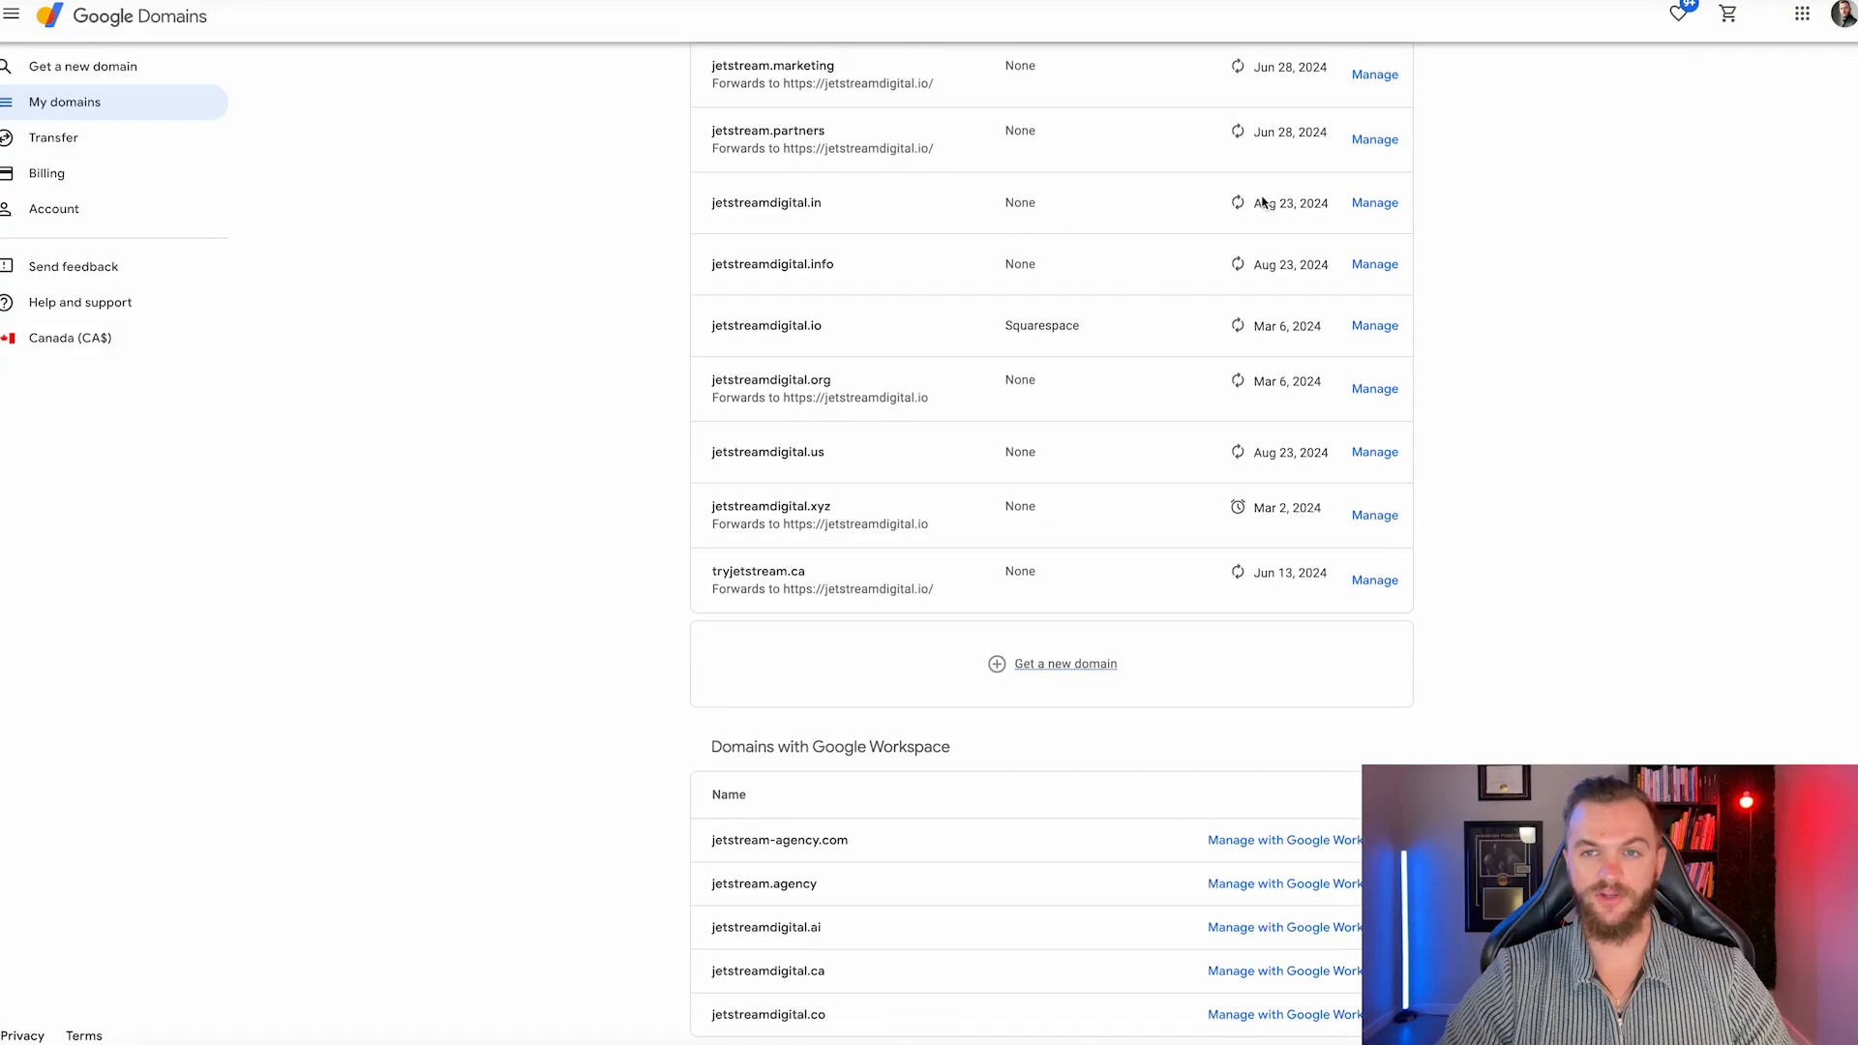
pyautogui.click(1375, 203)
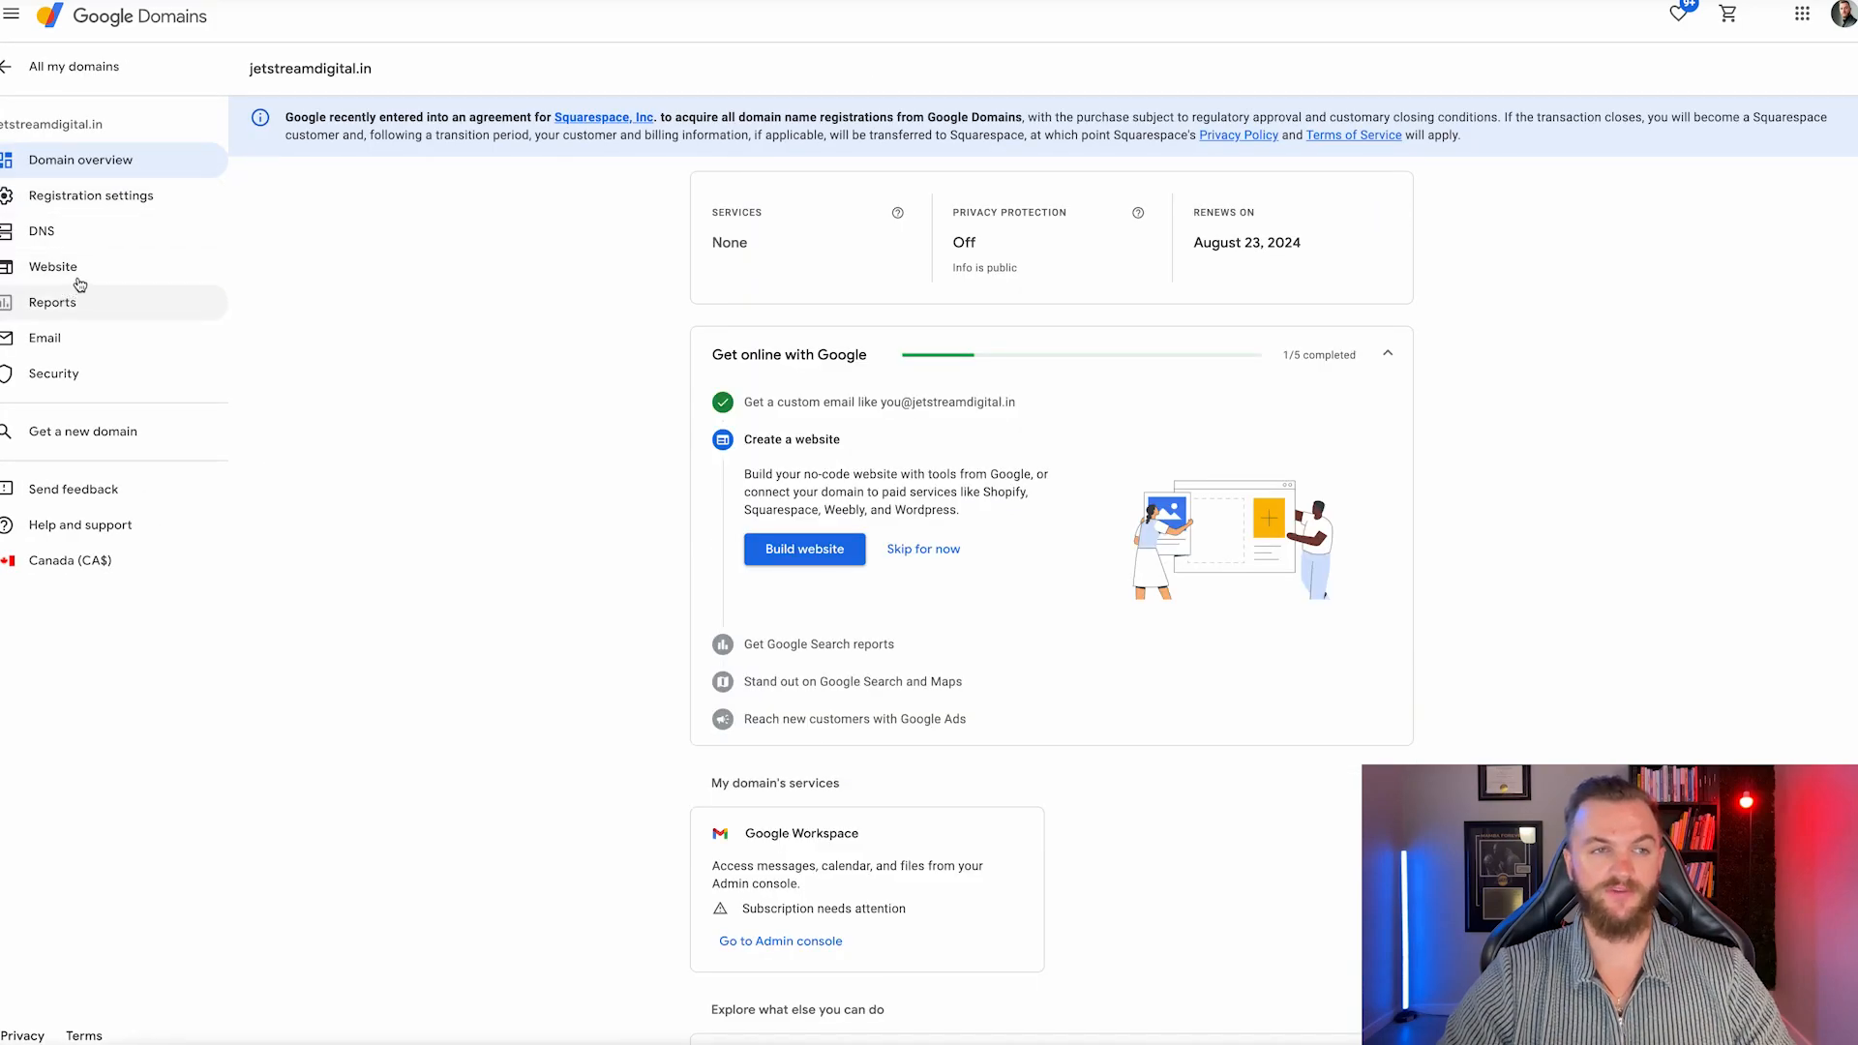
pyautogui.click(86, 272)
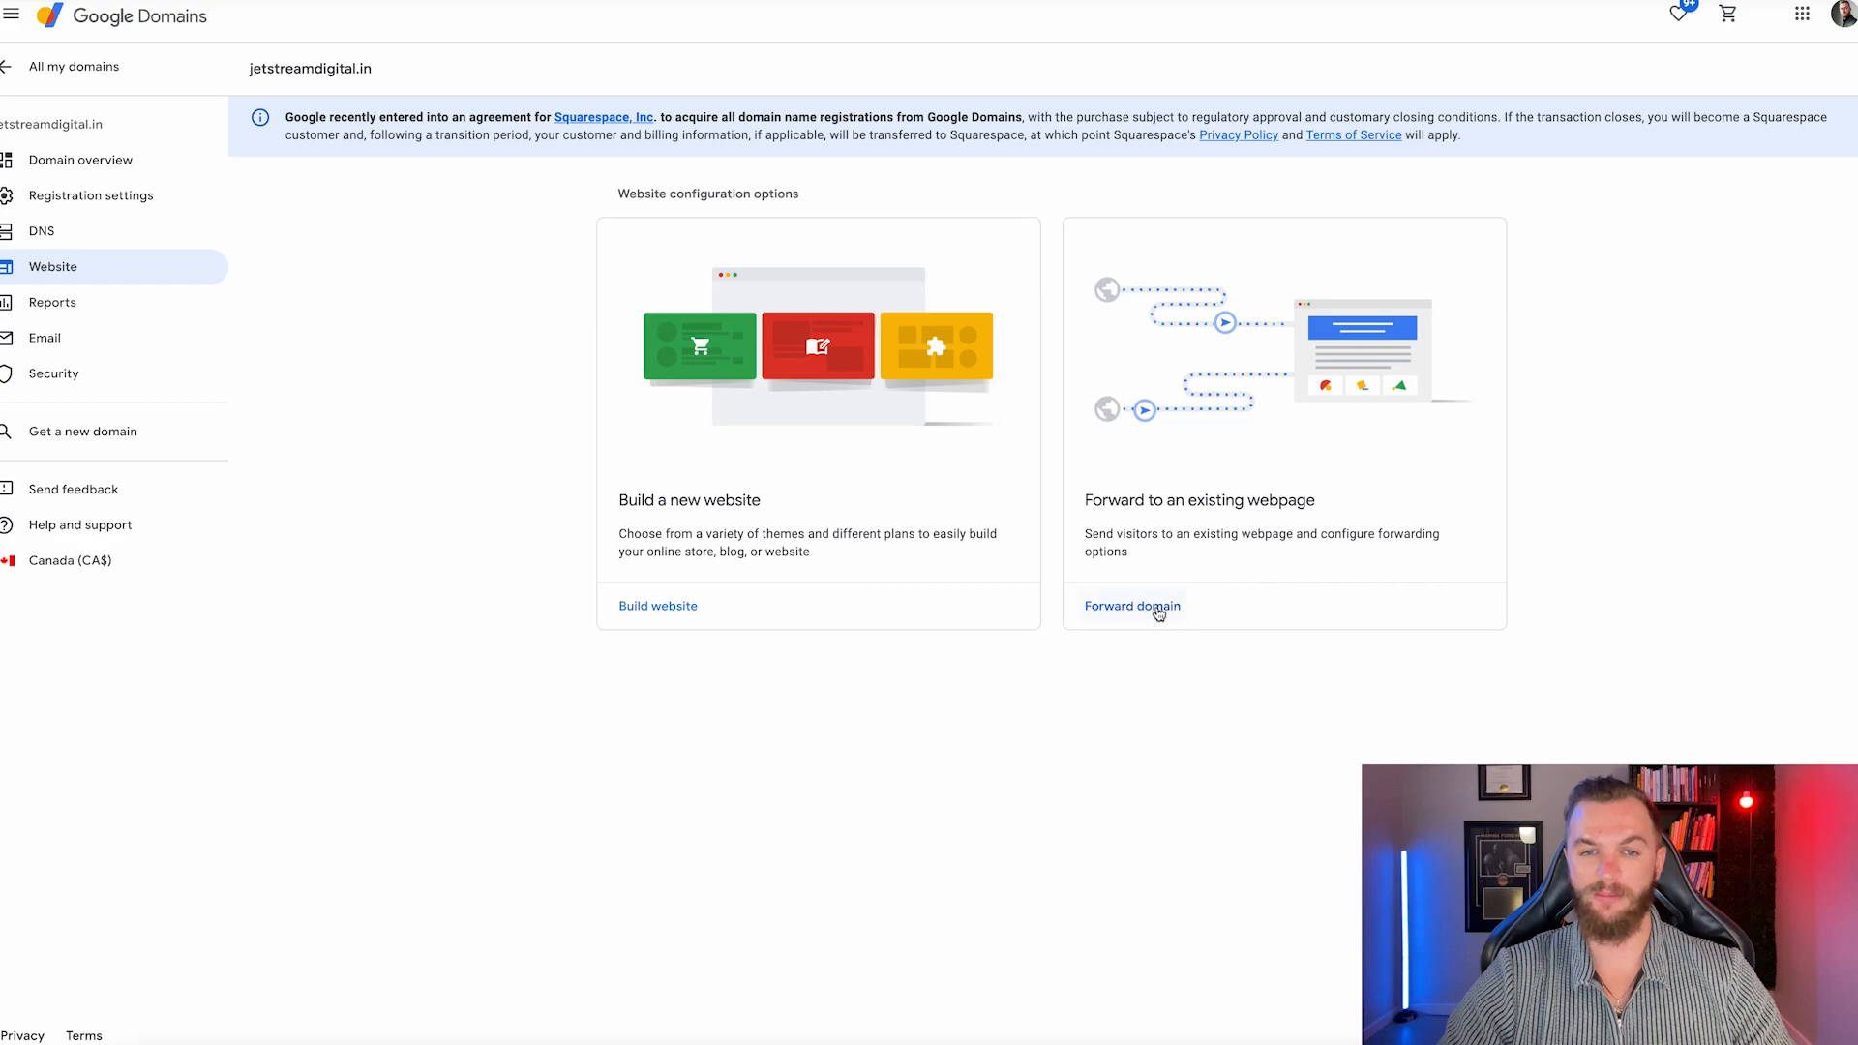
pyautogui.click(1156, 608)
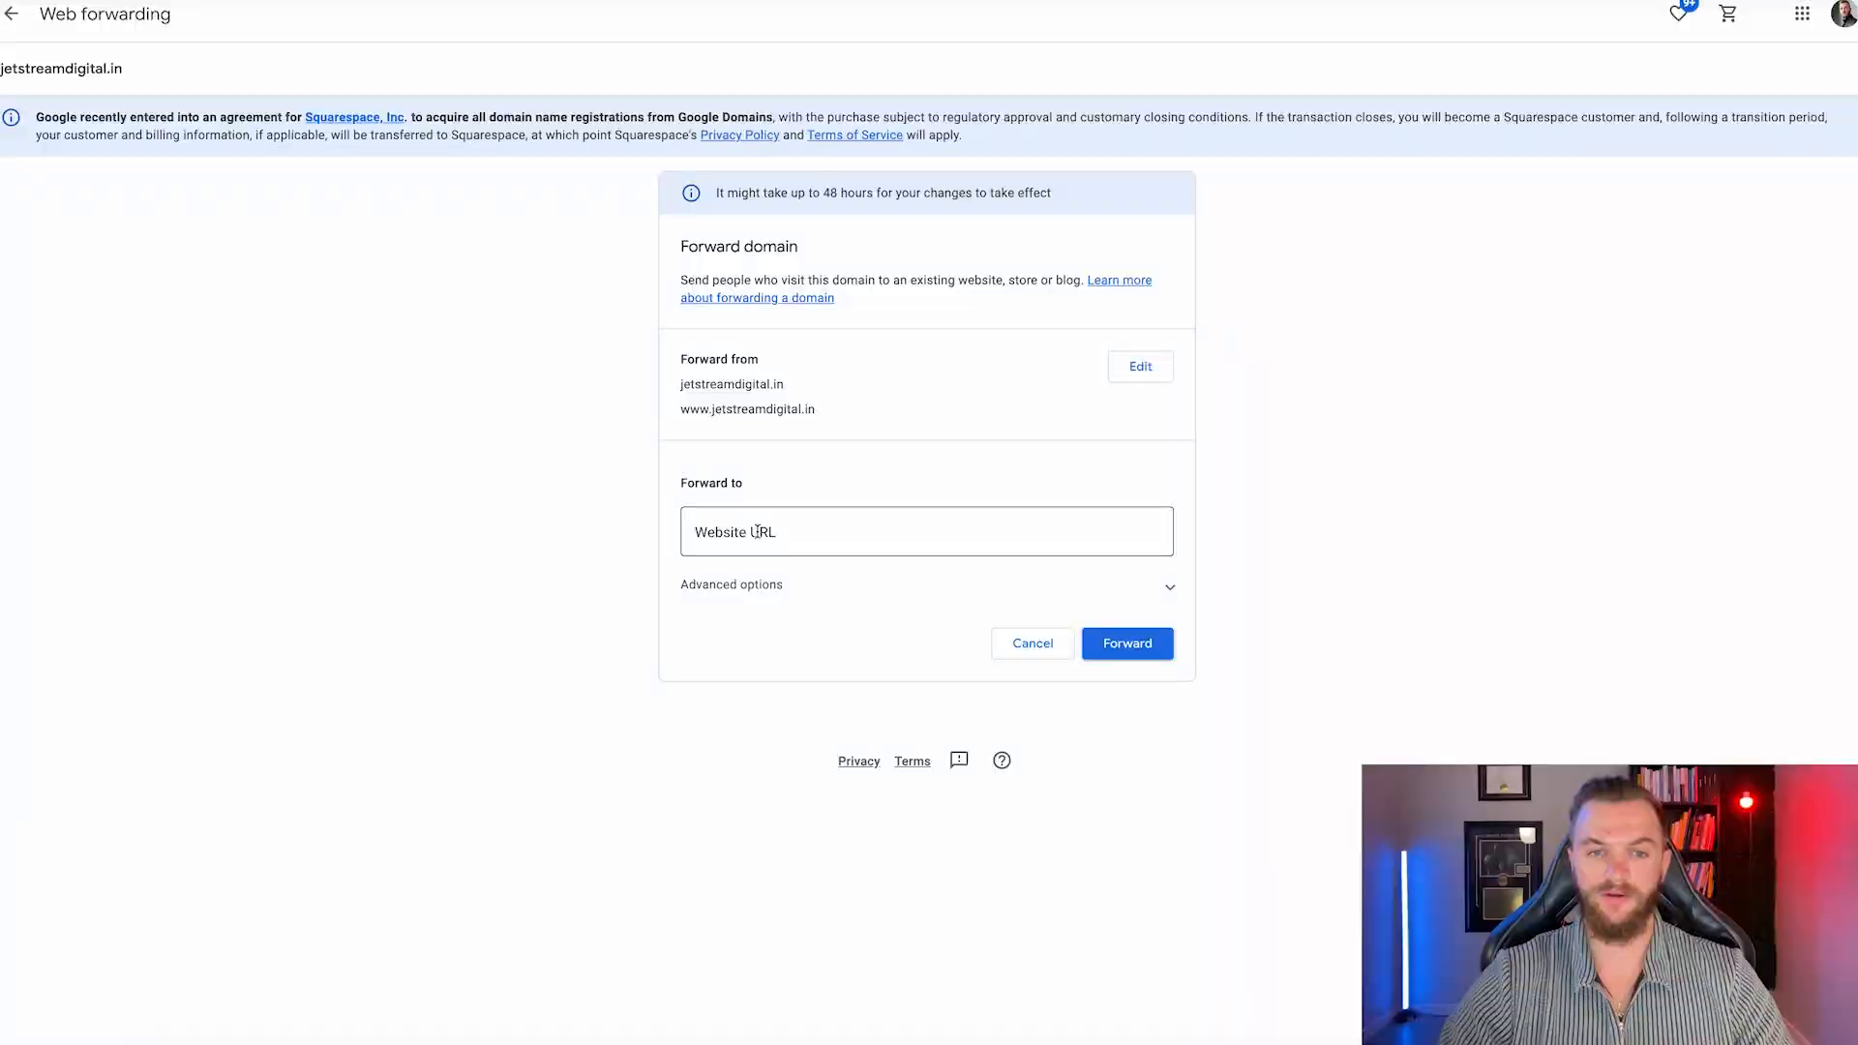
pyautogui.click(760, 532)
pyautogui.hotkey('ctrl', 'v')
pyautogui.click(1087, 607)
pyautogui.scroll(-2, 1069, 595)
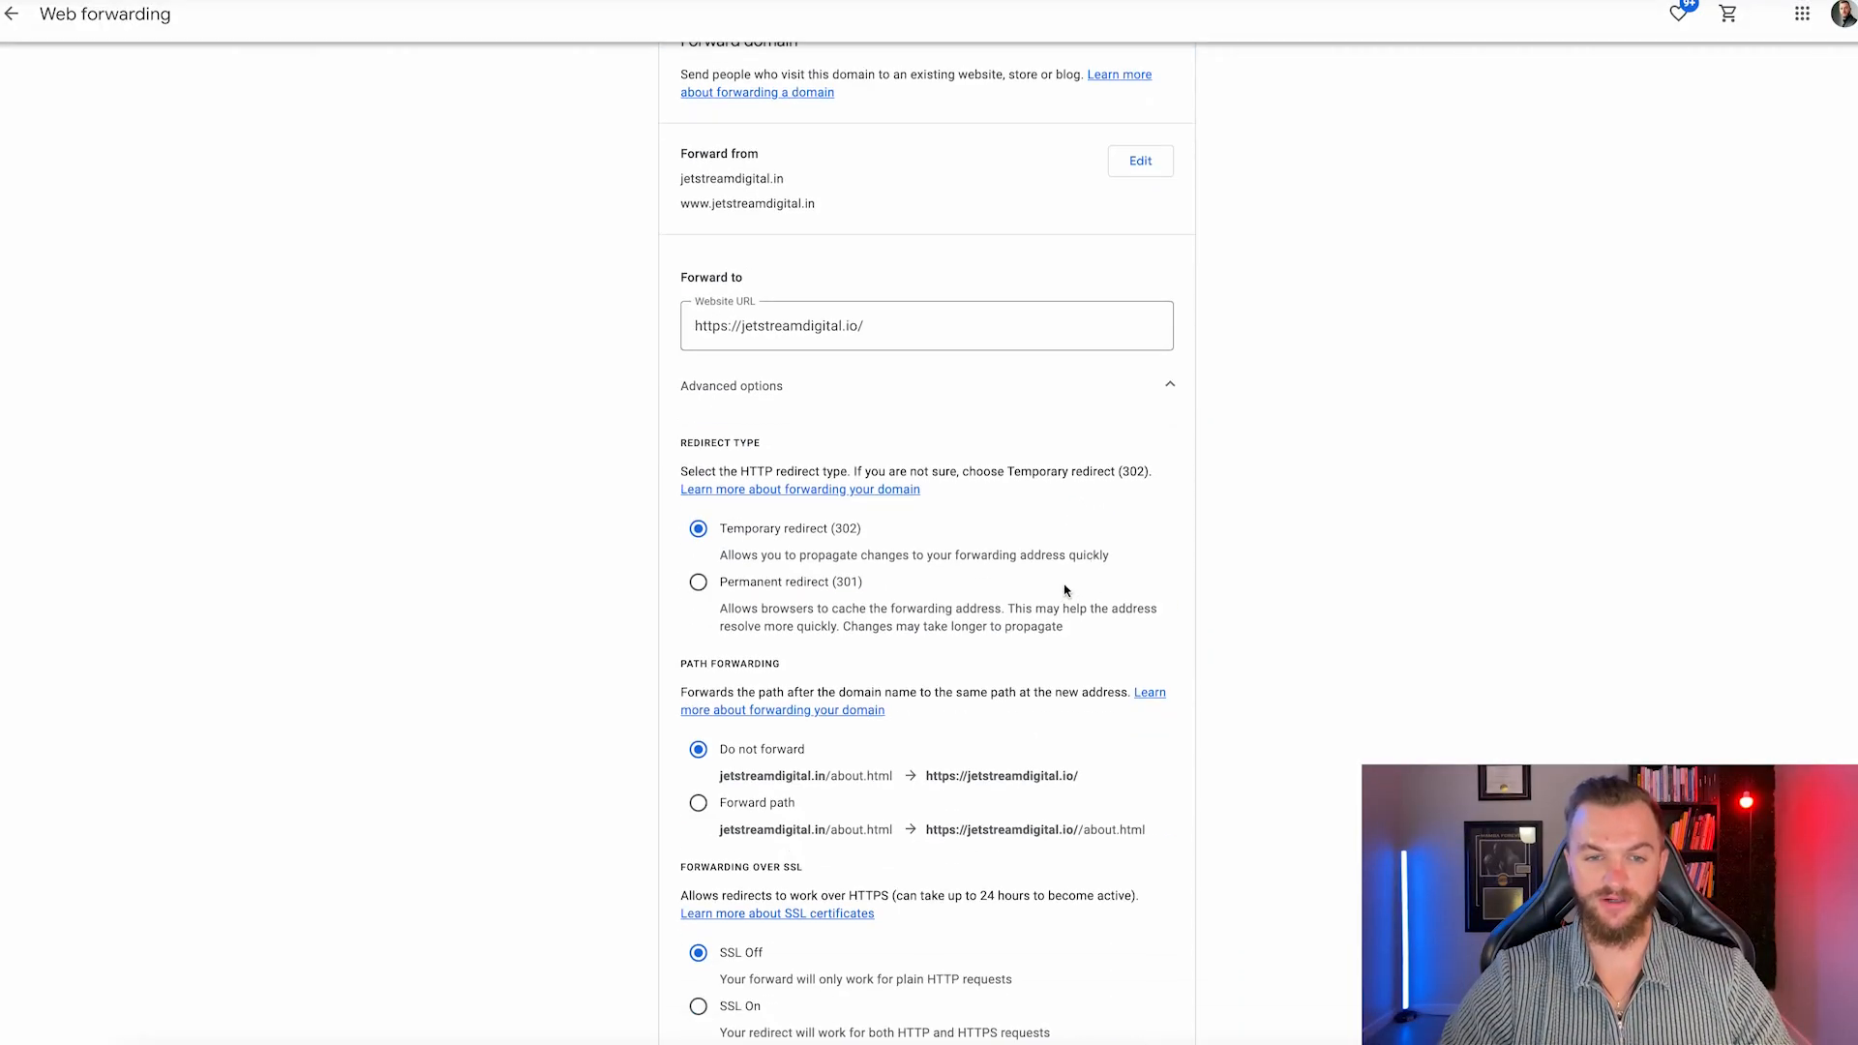
pyautogui.click(697, 581)
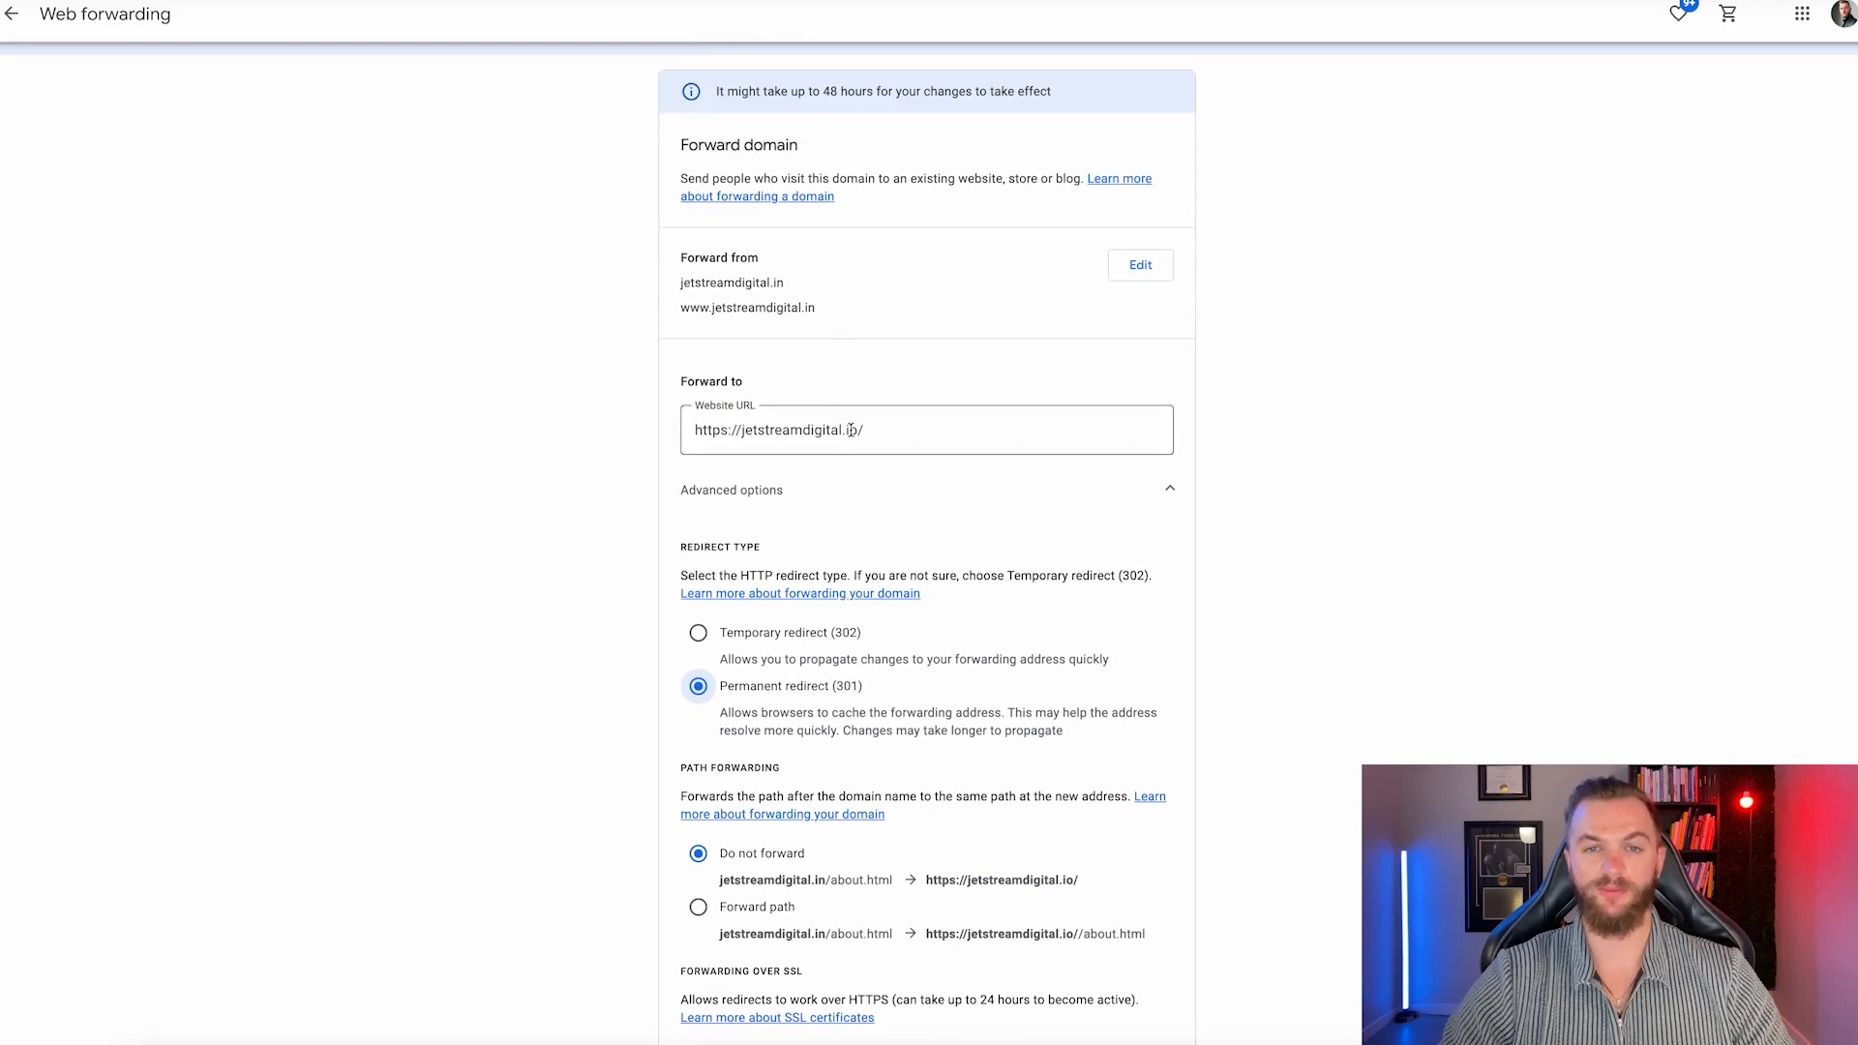
pyautogui.scroll(-3, 879, 436)
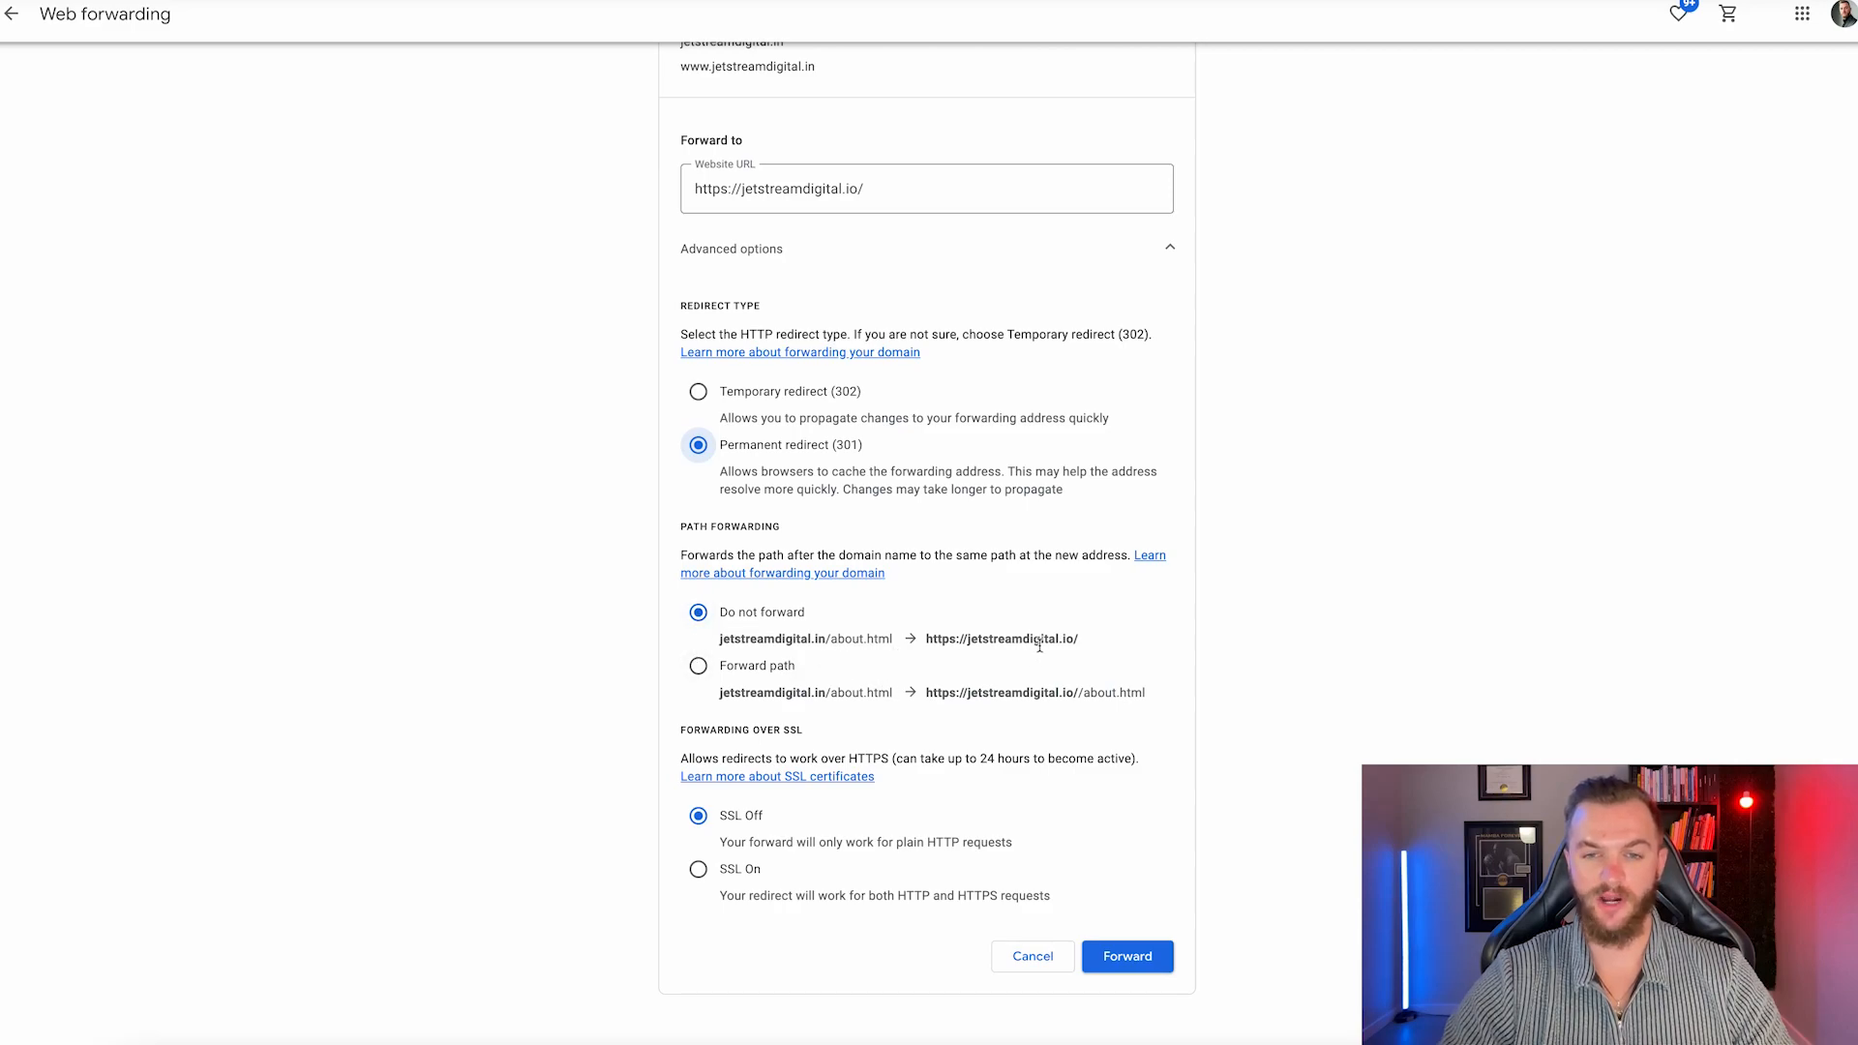
pyautogui.scroll(-1, 850, 658)
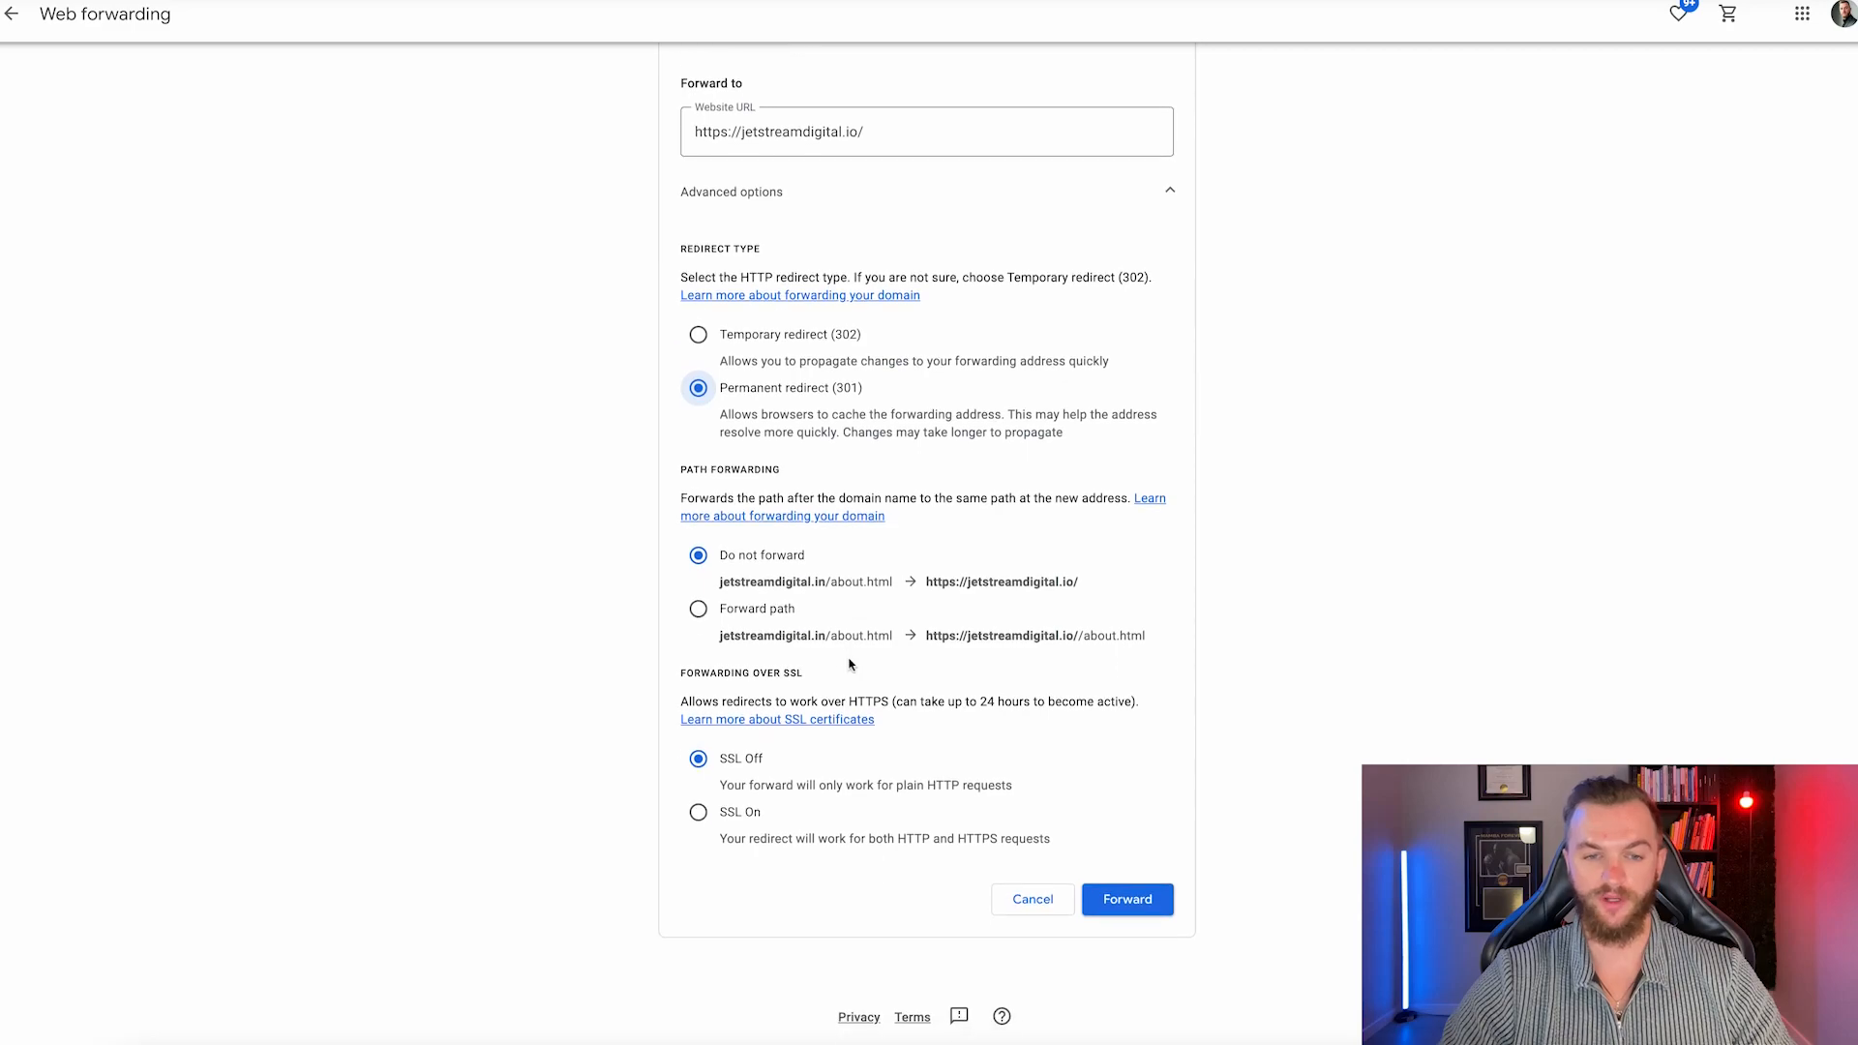
pyautogui.click(699, 813)
pyautogui.click(1126, 901)
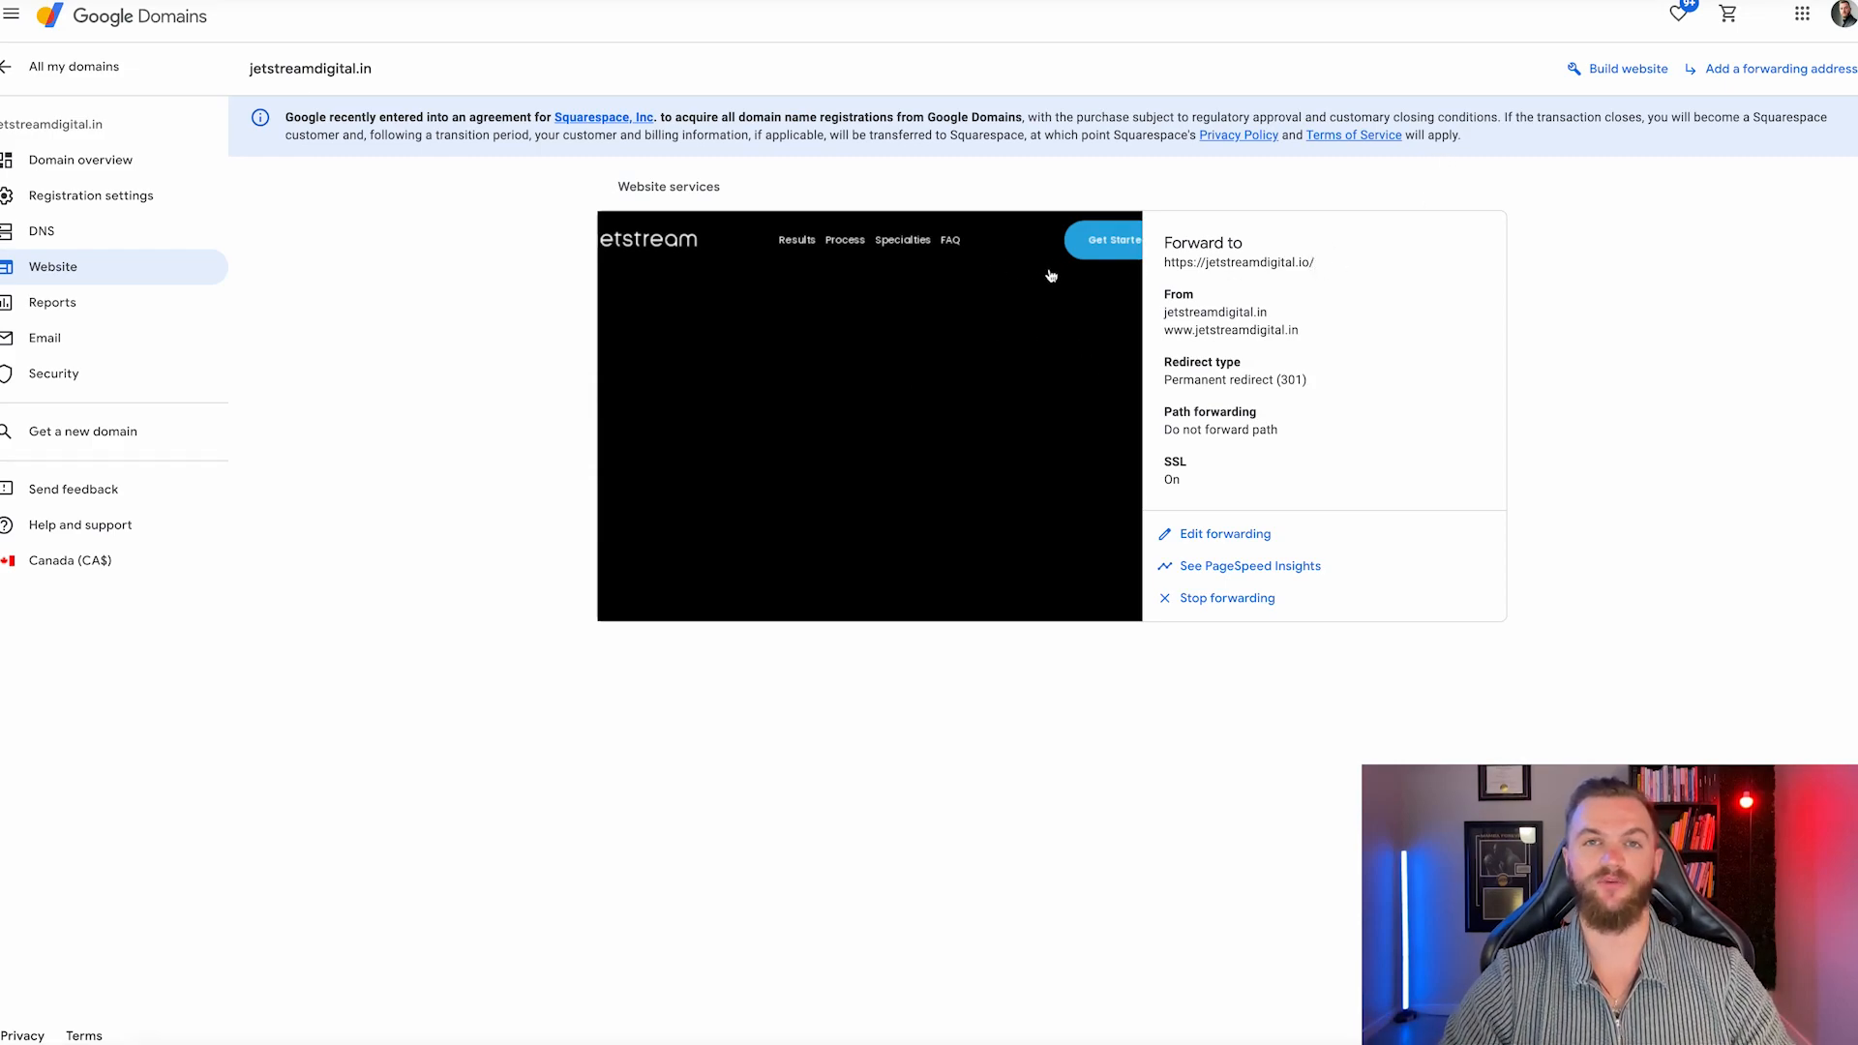
# Open jetstream.partners' DNS custom records in edit mode to copy its existing entries.
pyautogui.click(70, 242)
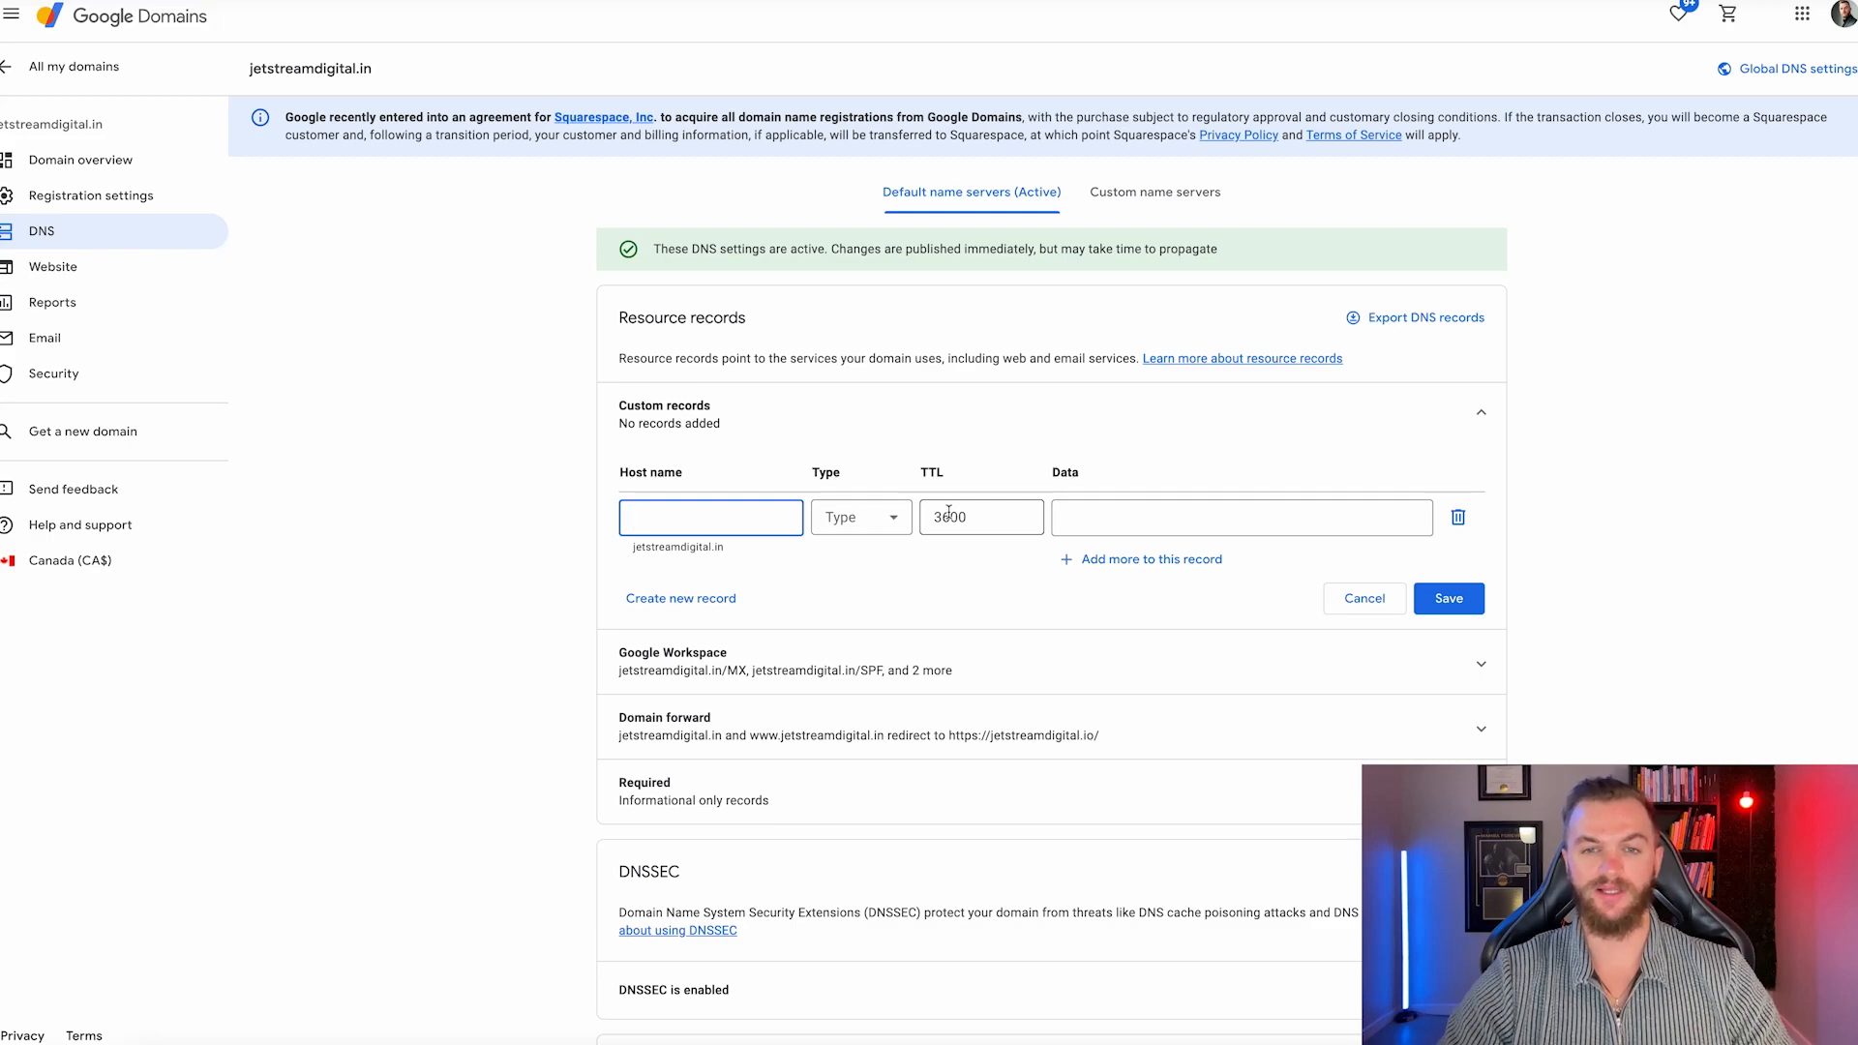
pyautogui.click(74, 66)
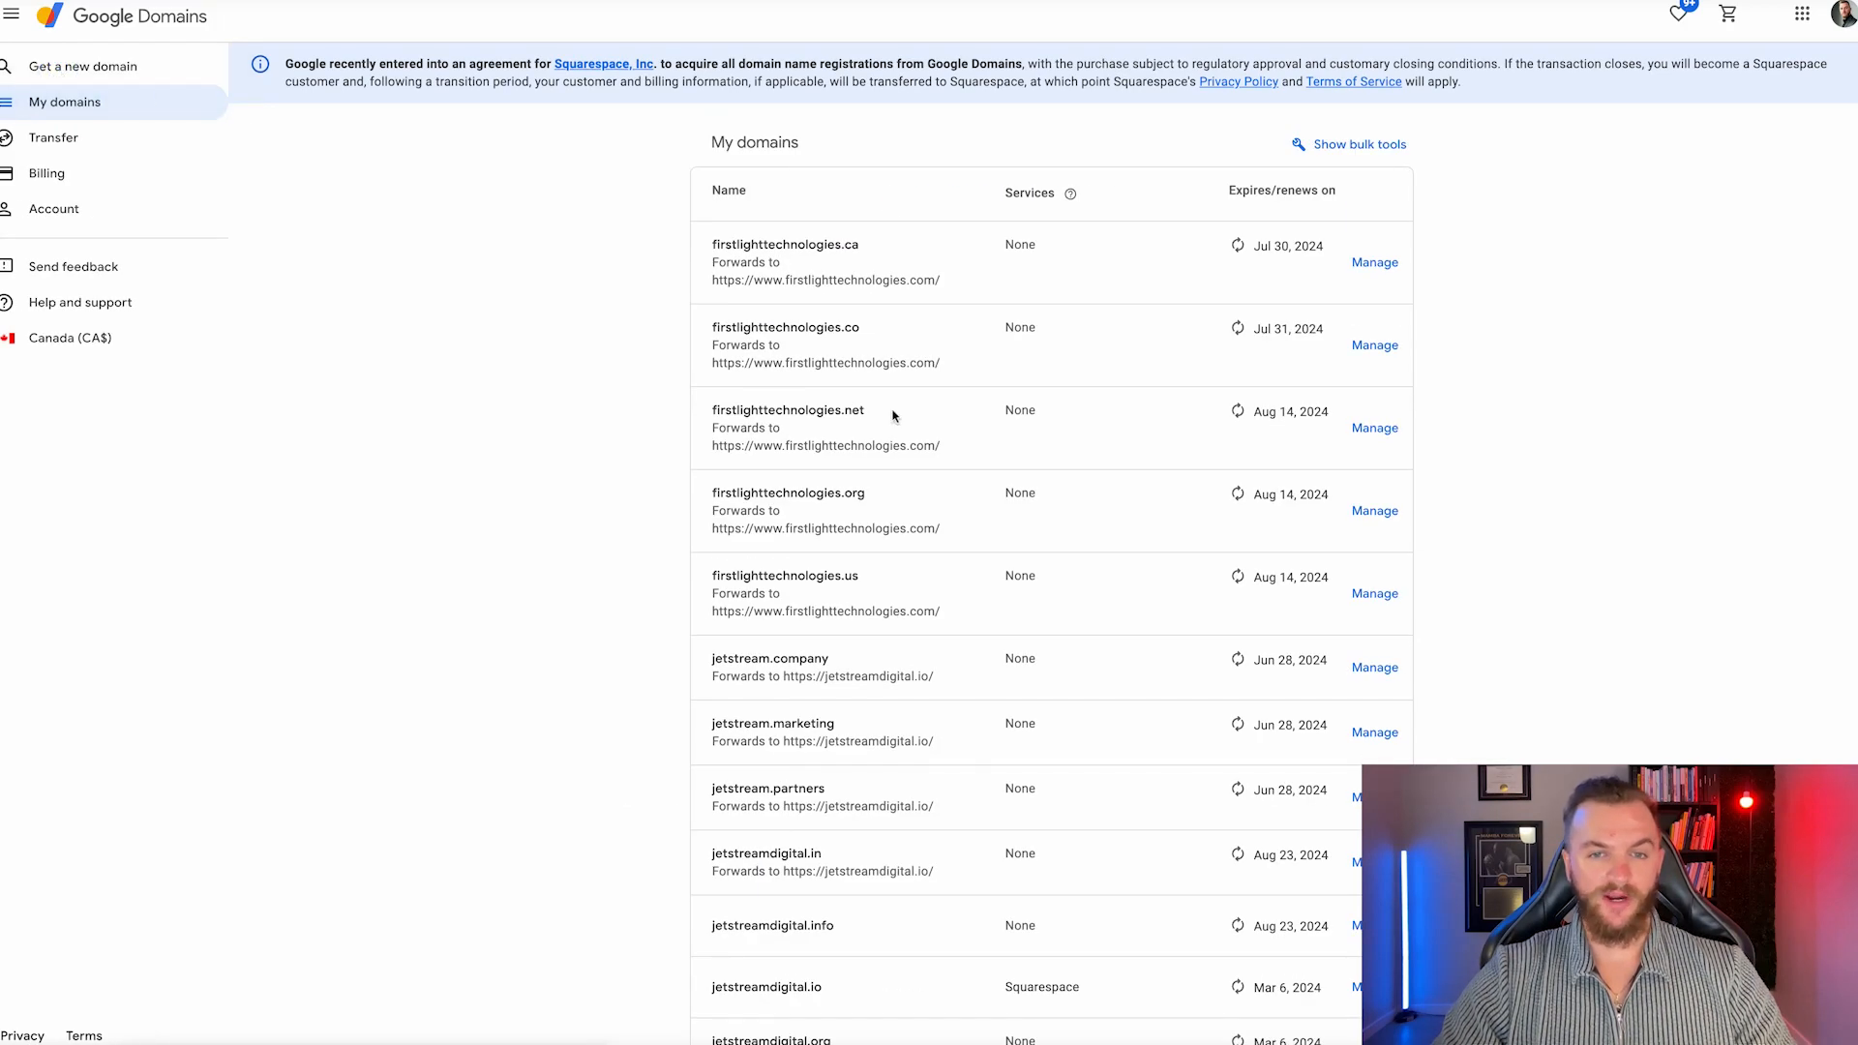
pyautogui.scroll(-8, 893, 416)
pyautogui.scroll(2, 1090, 448)
pyautogui.scroll(1, 1094, 458)
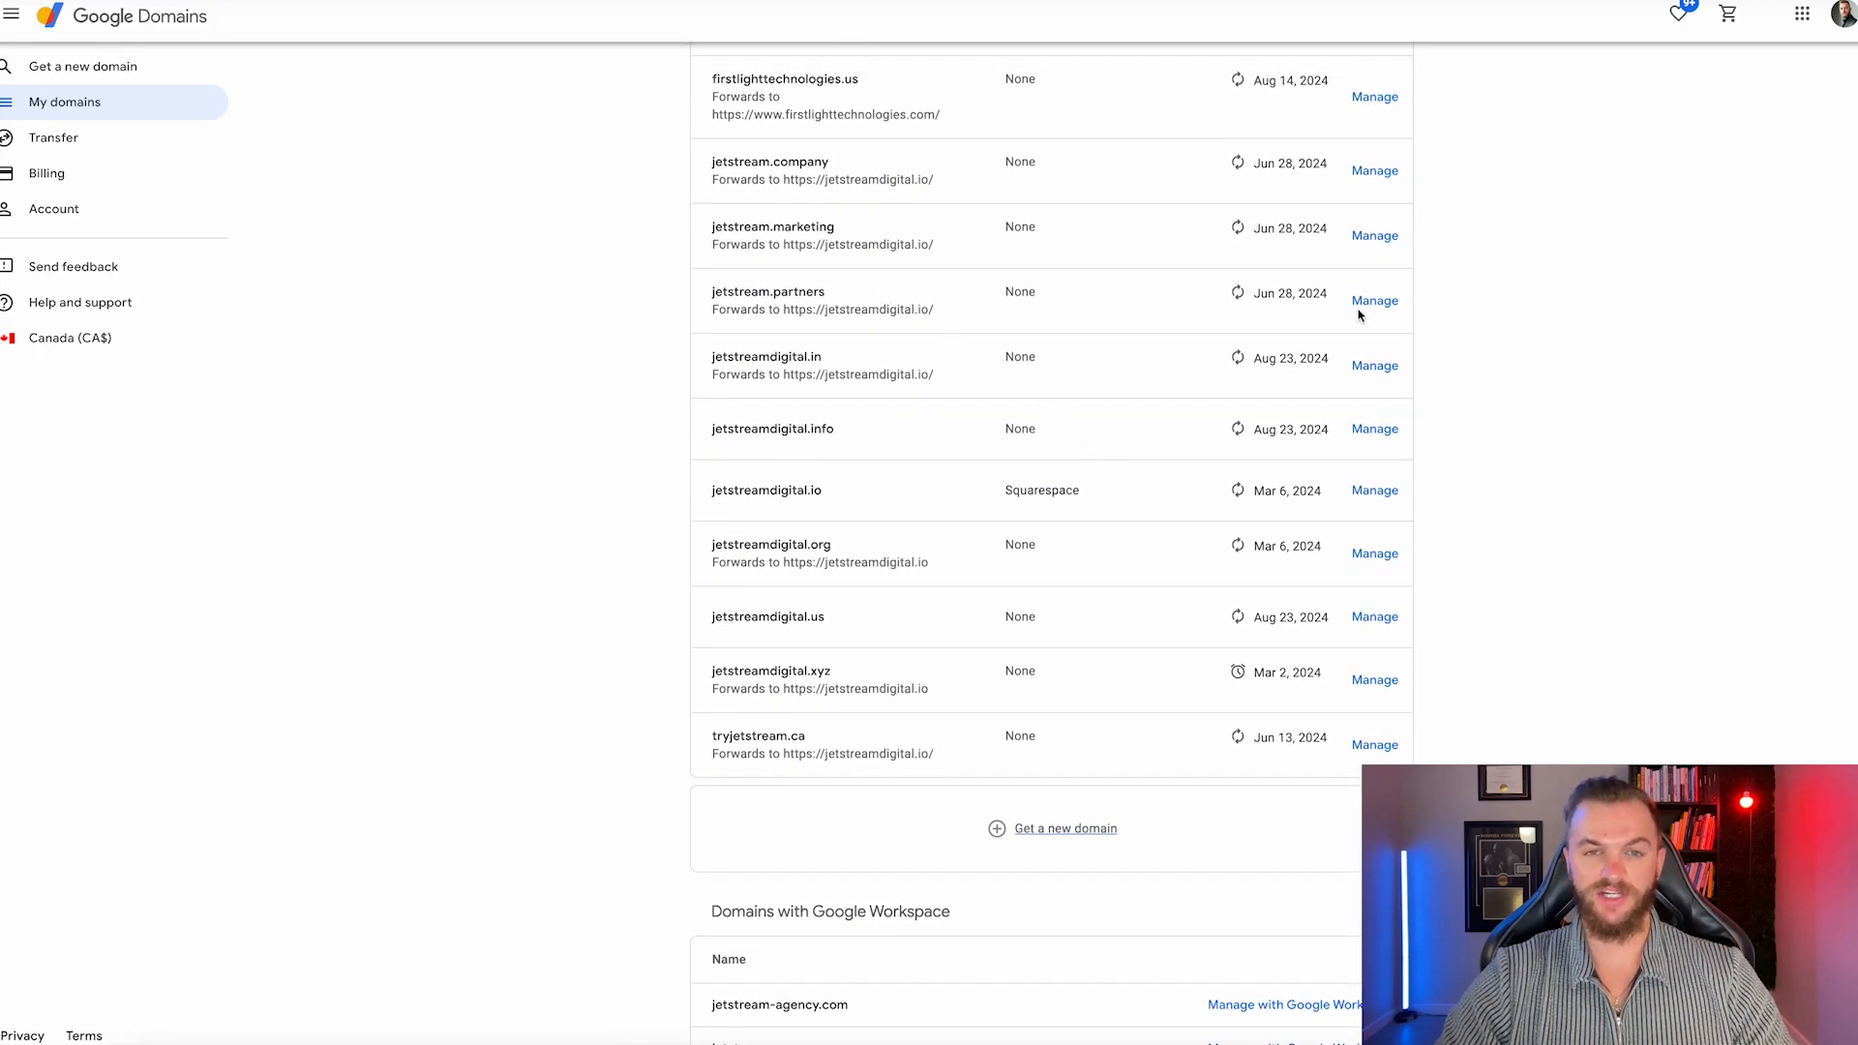
pyautogui.click(1375, 300)
pyautogui.click(56, 224)
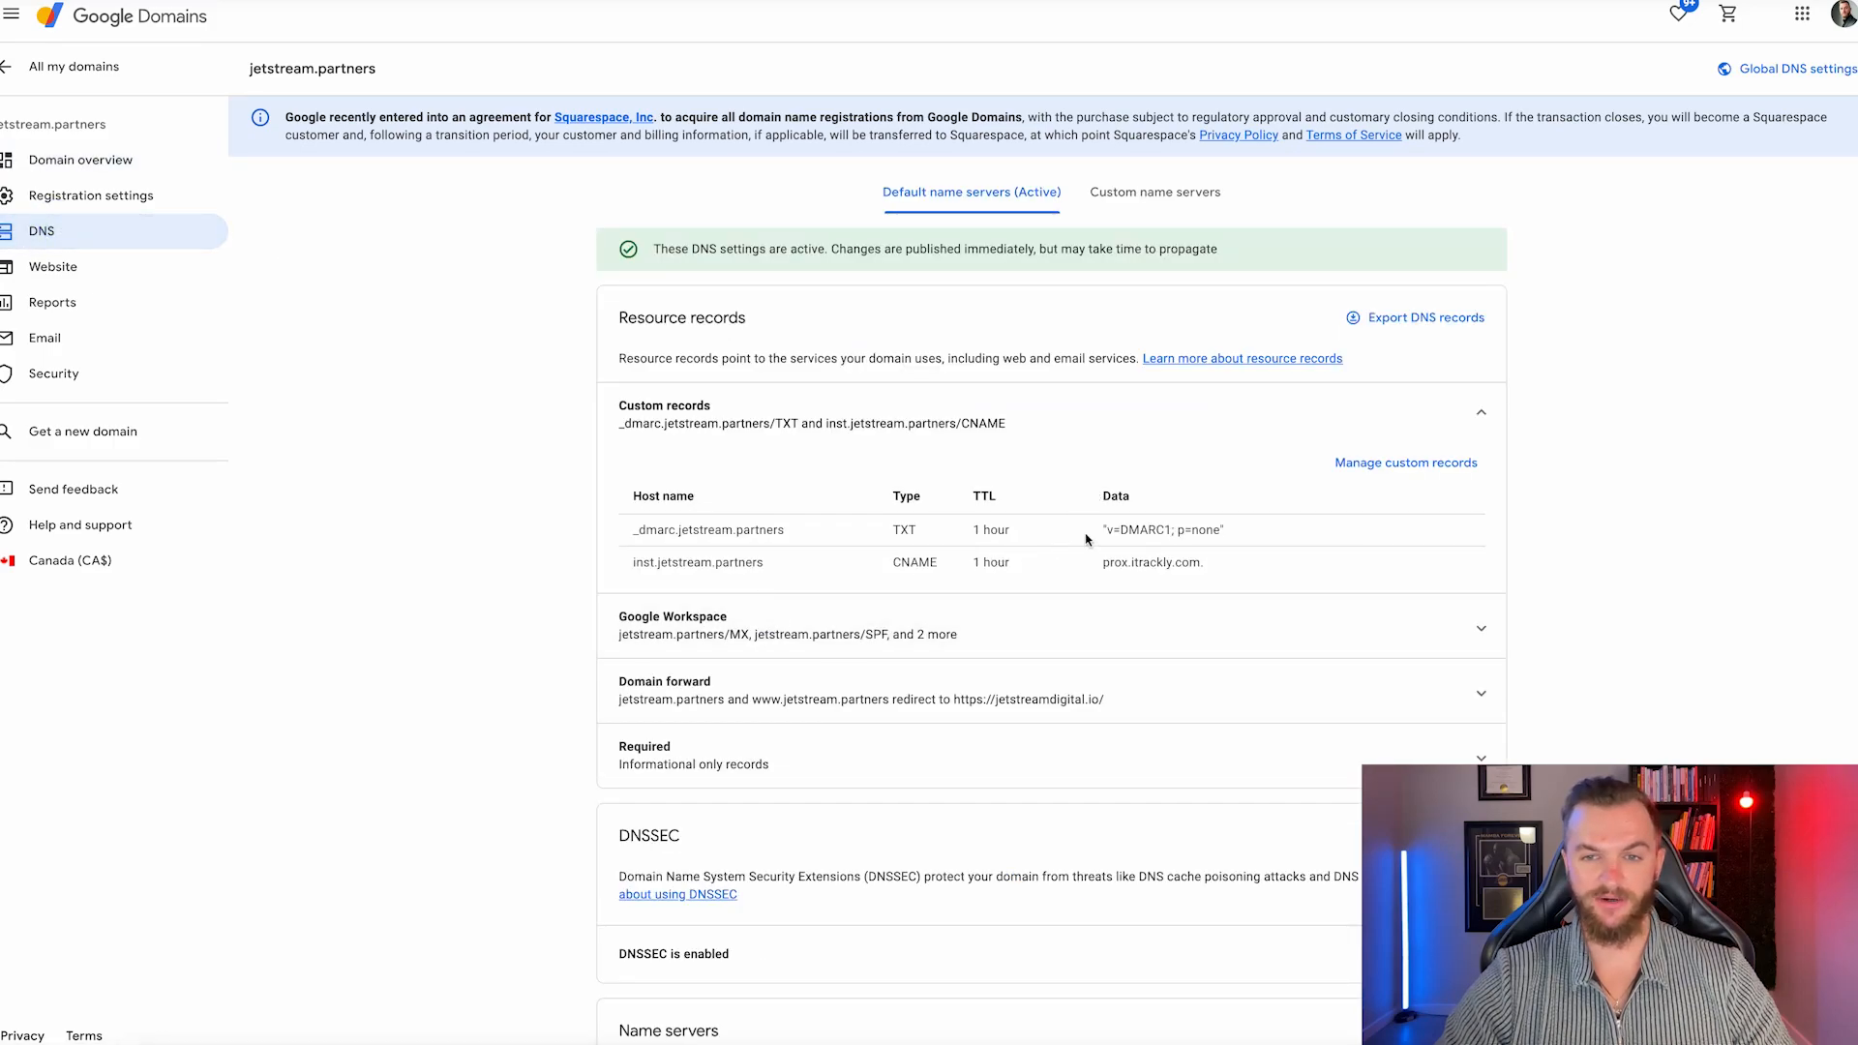
pyautogui.click(1408, 463)
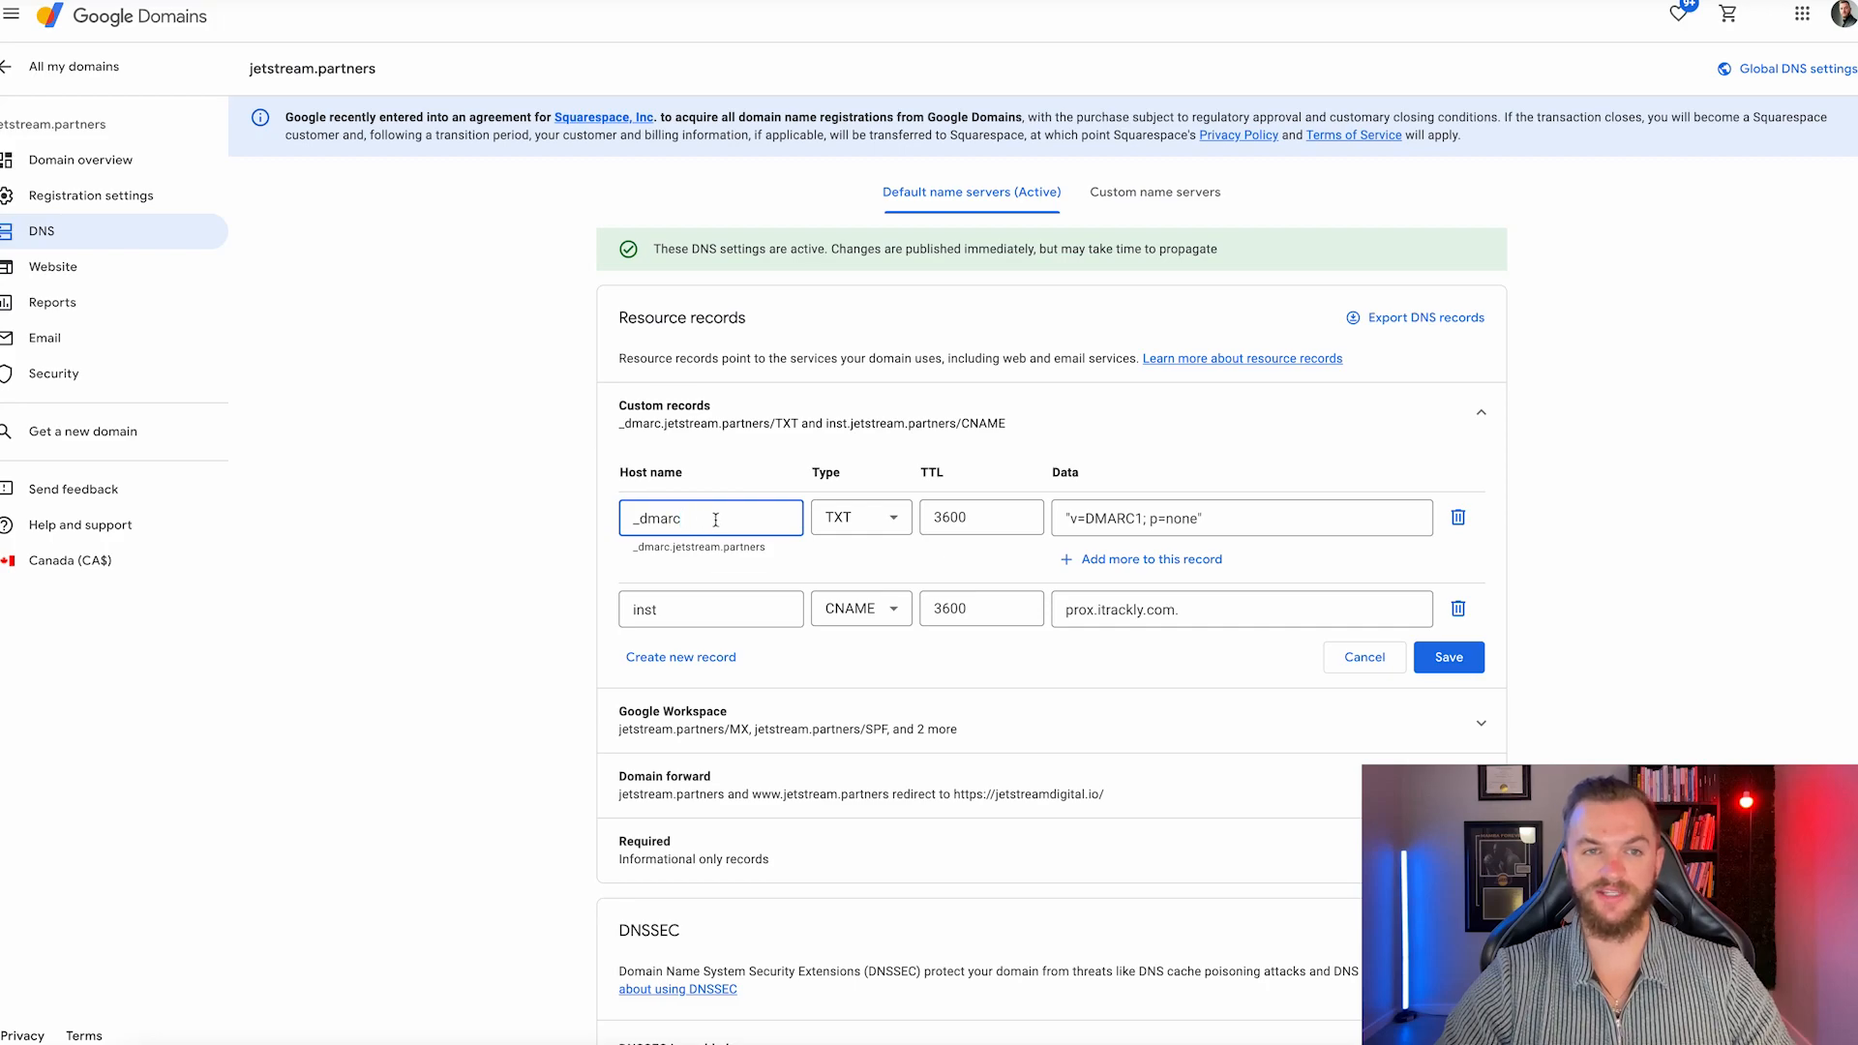
# Enter a _dmarc TXT record with value 'v=DMARC1; p=none' for jetstreamdigital.in.
pyautogui.rightClick(174, 21)
pyautogui.click(198, 21)
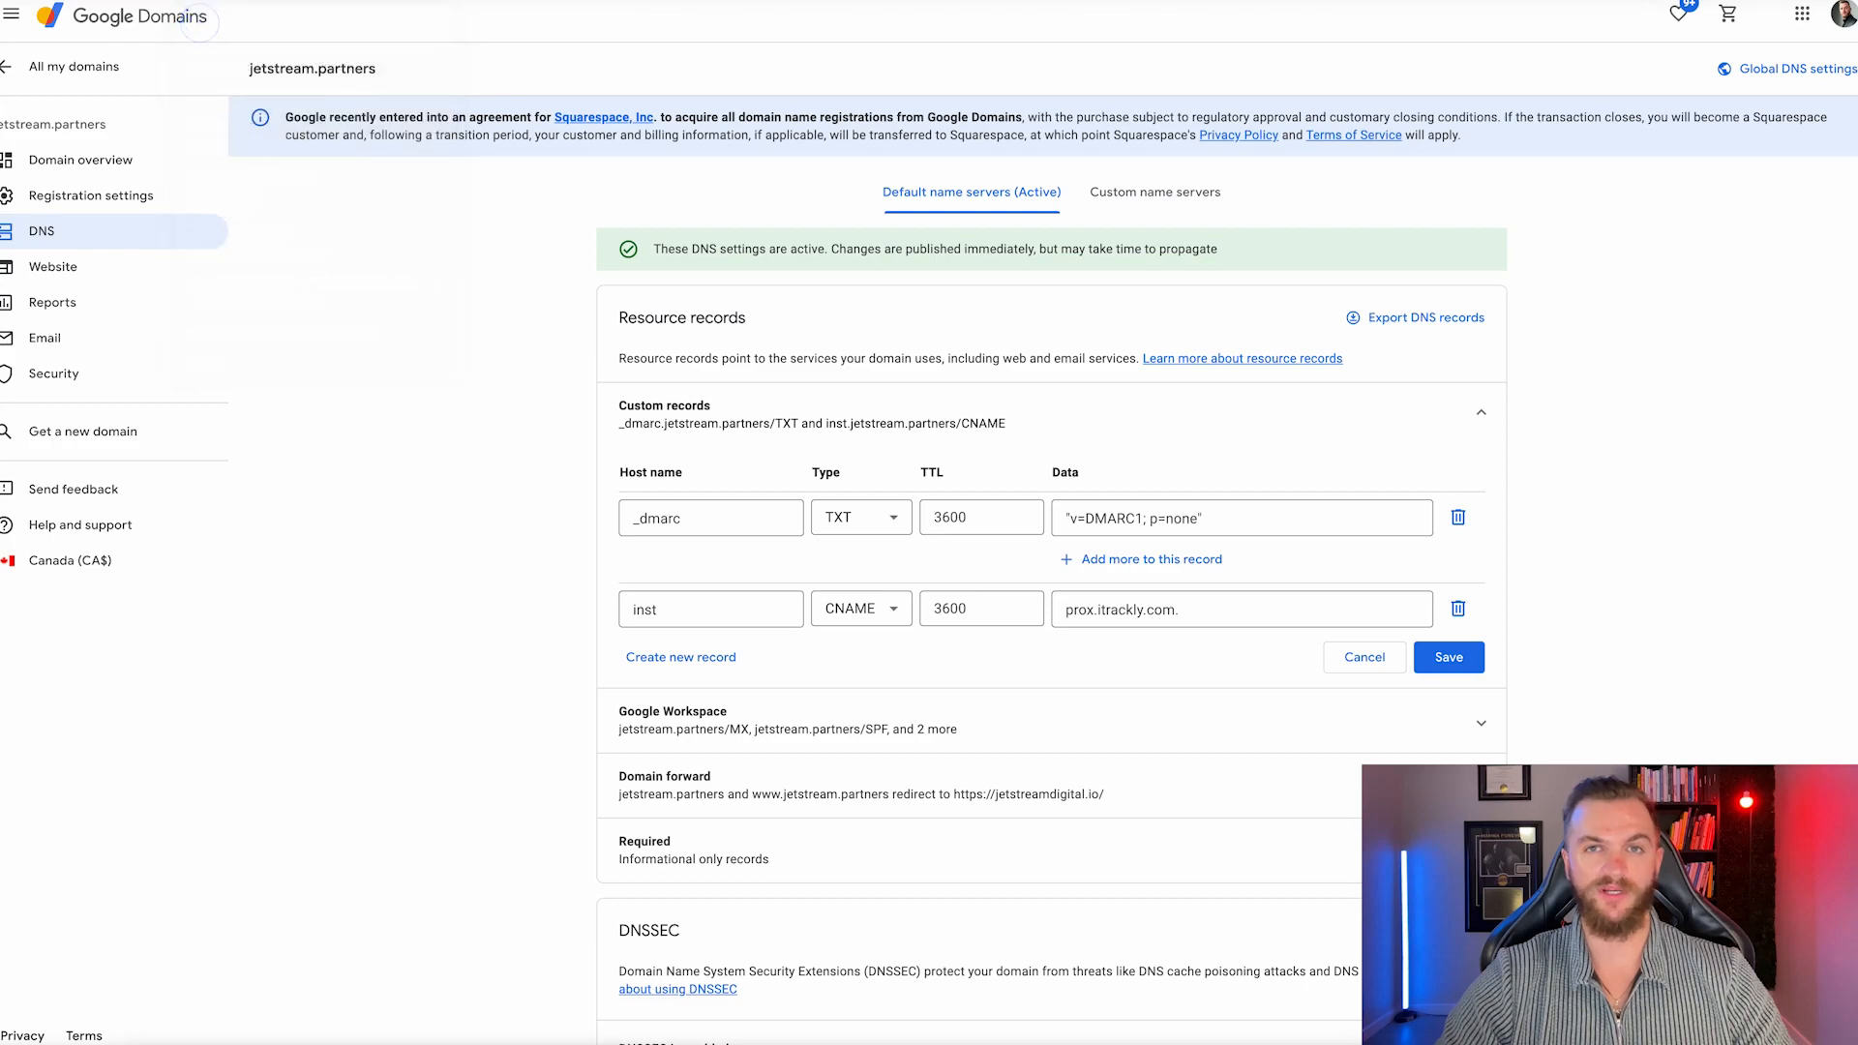
pyautogui.doubleClick(736, 518)
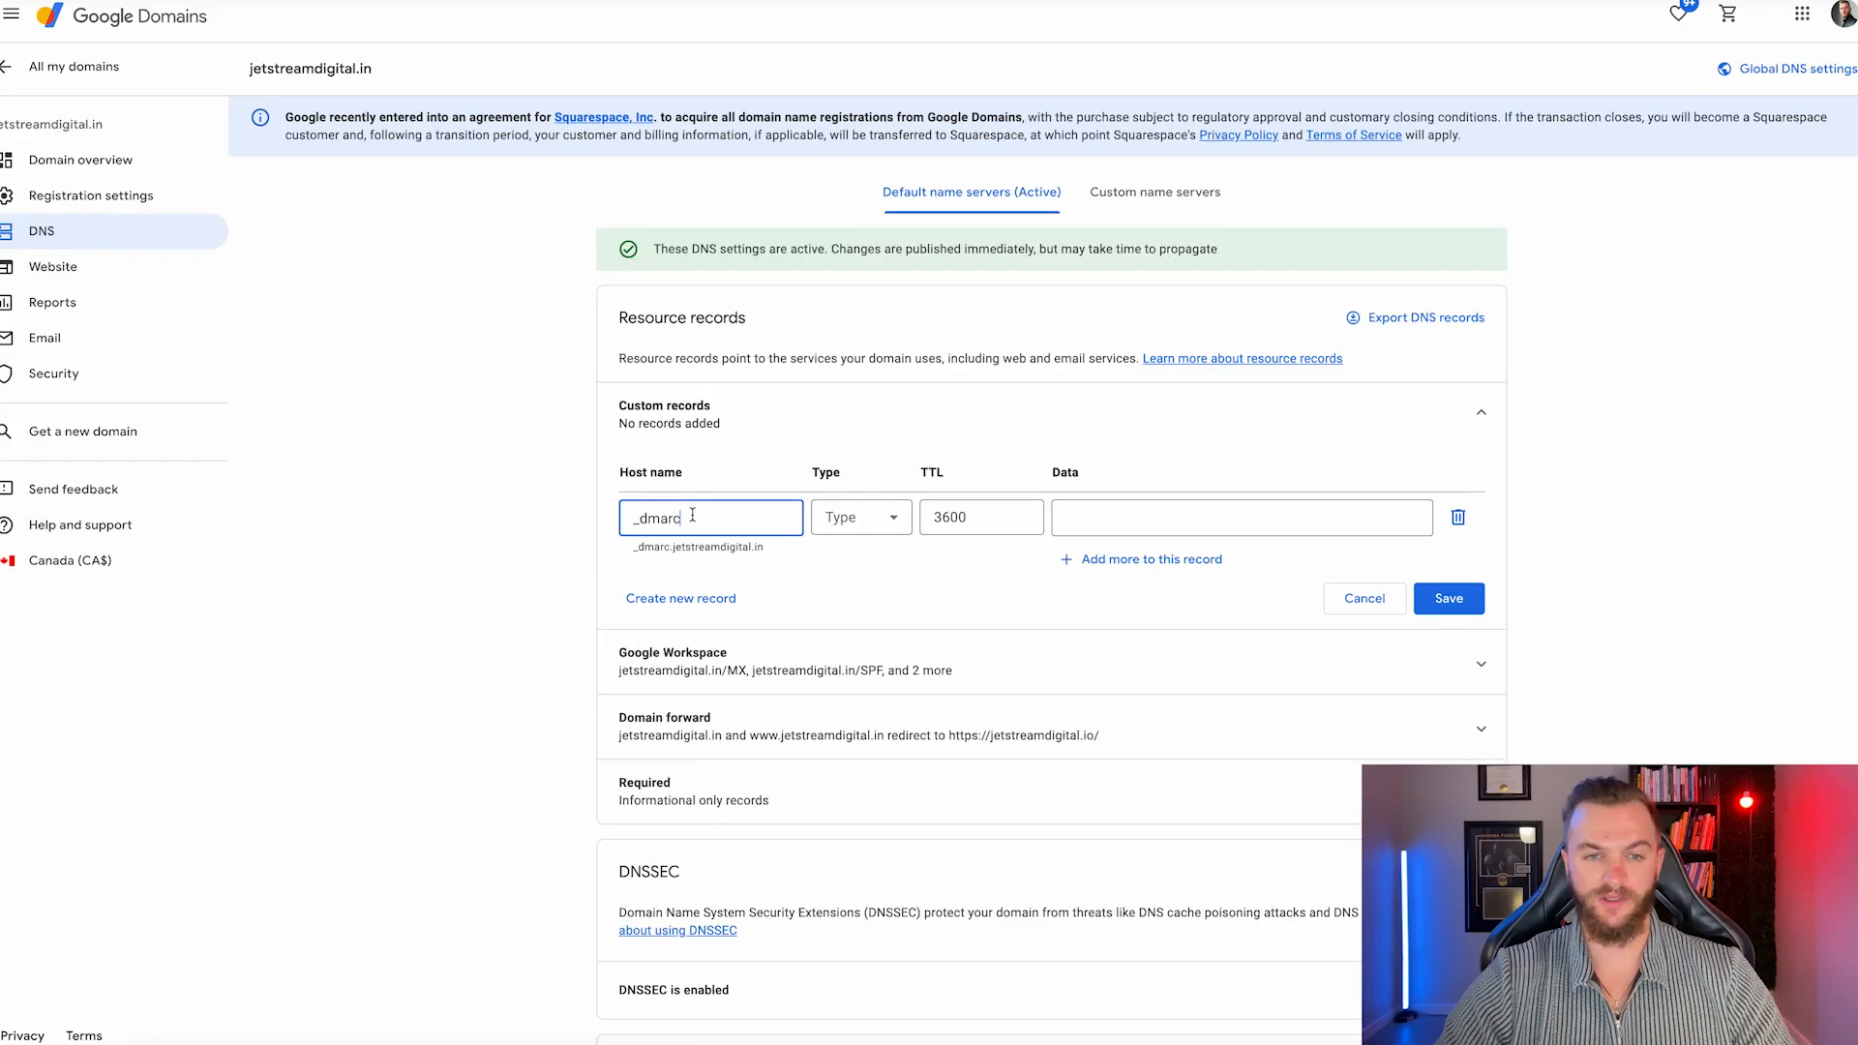
pyautogui.click(866, 518)
pyautogui.scroll(-3, 861, 619)
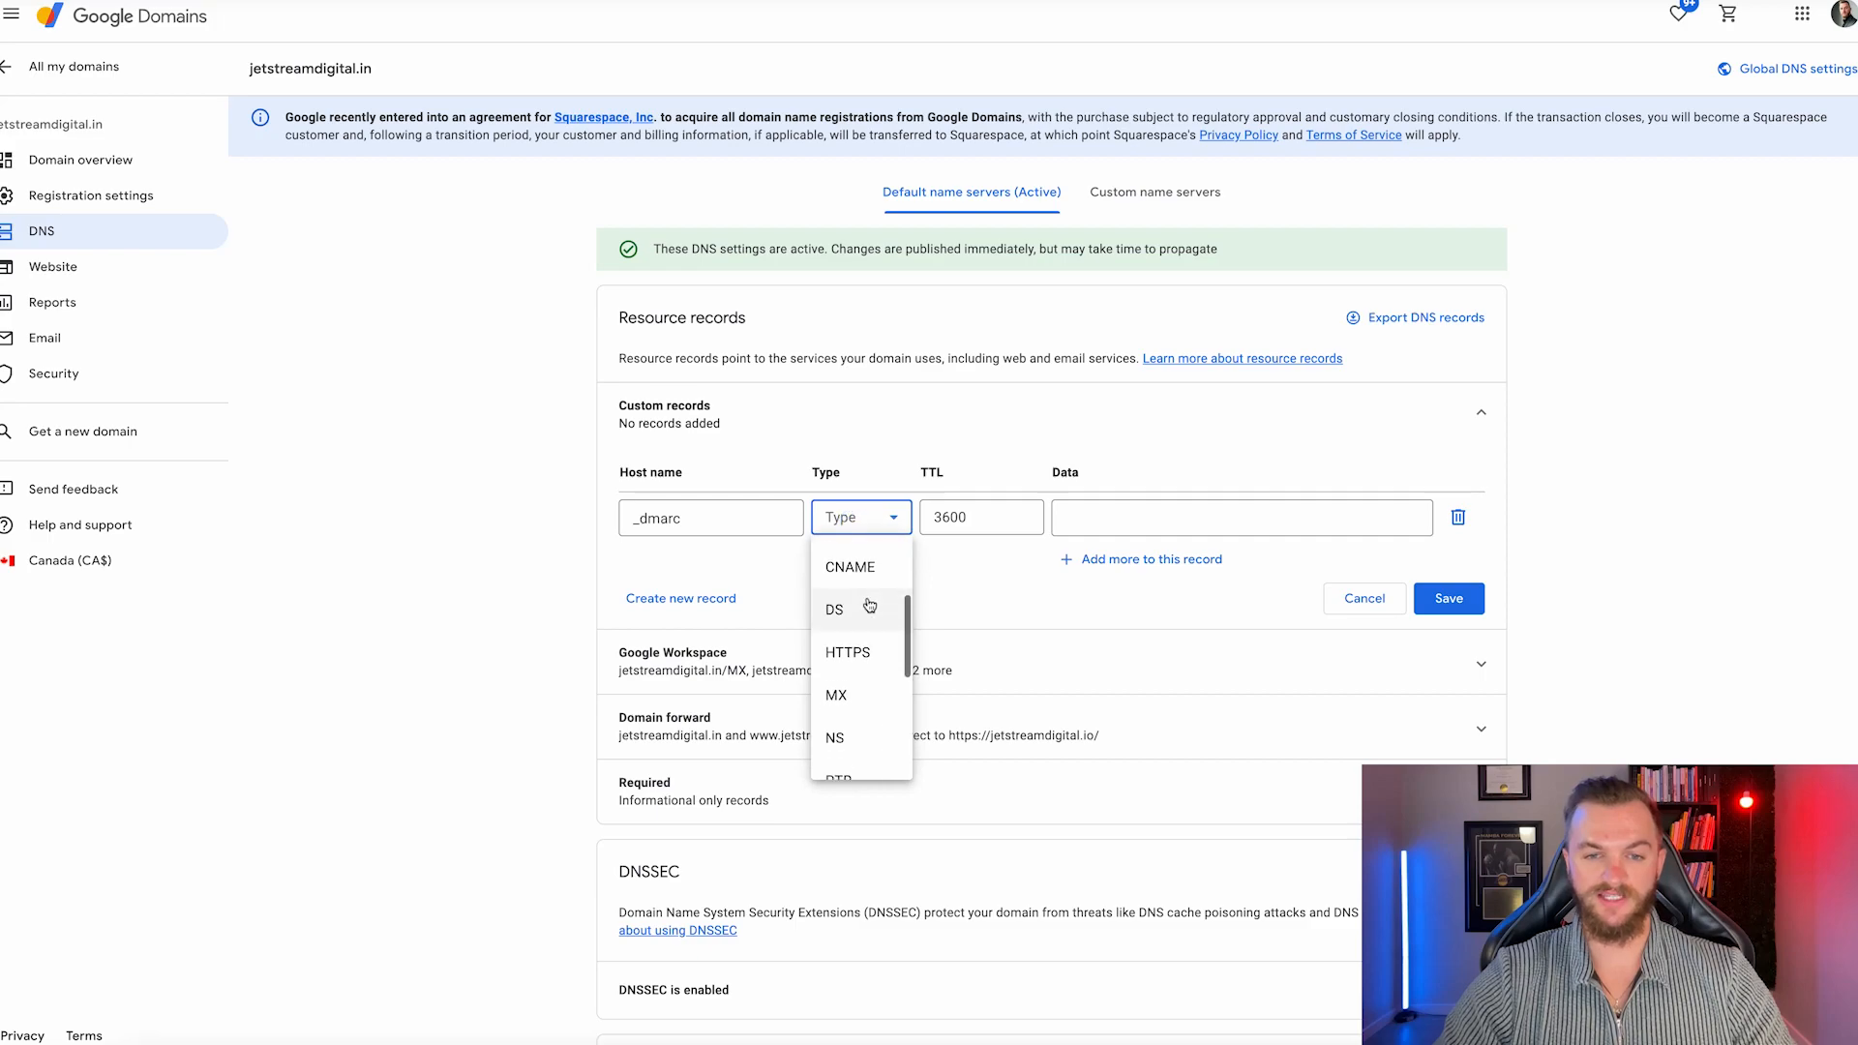
pyautogui.scroll(-2, 870, 604)
pyautogui.click(837, 759)
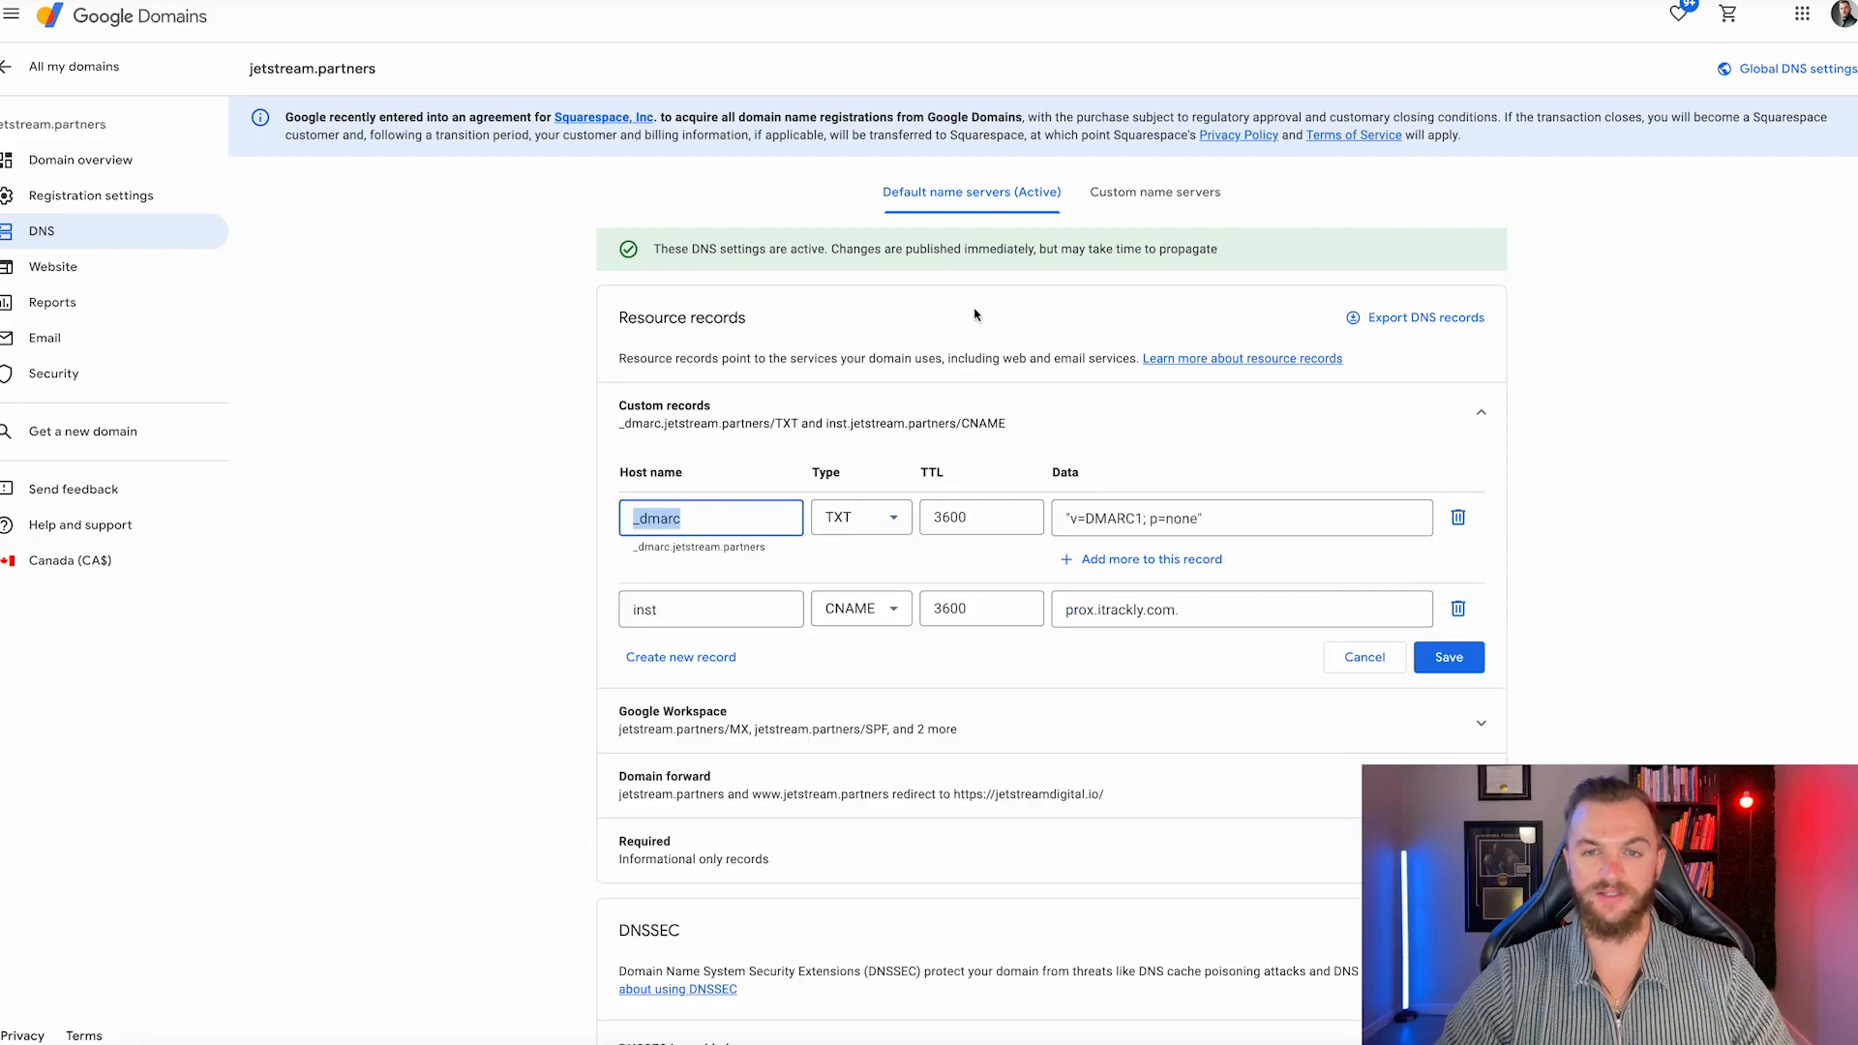
pyautogui.moveTo(1206, 519); pyautogui.dragTo(1059, 518)
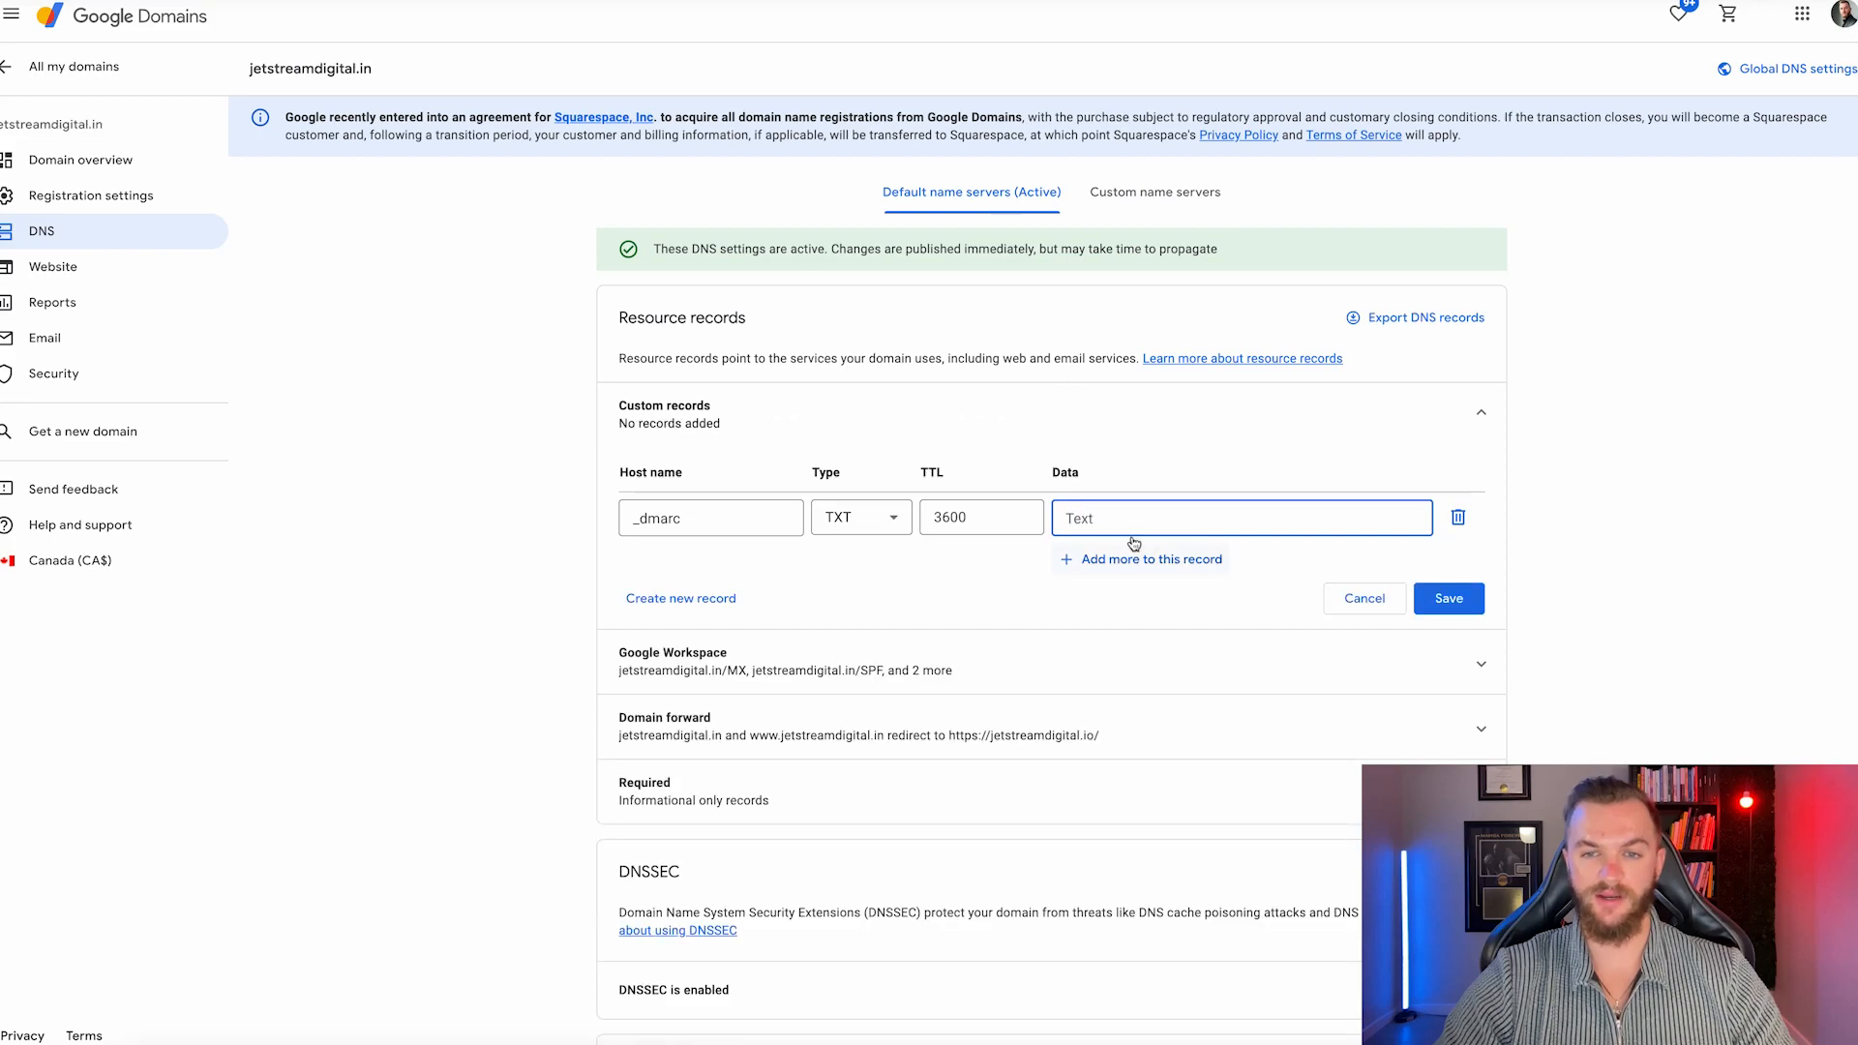
pyautogui.write('"v=DMARC1; p=none"')
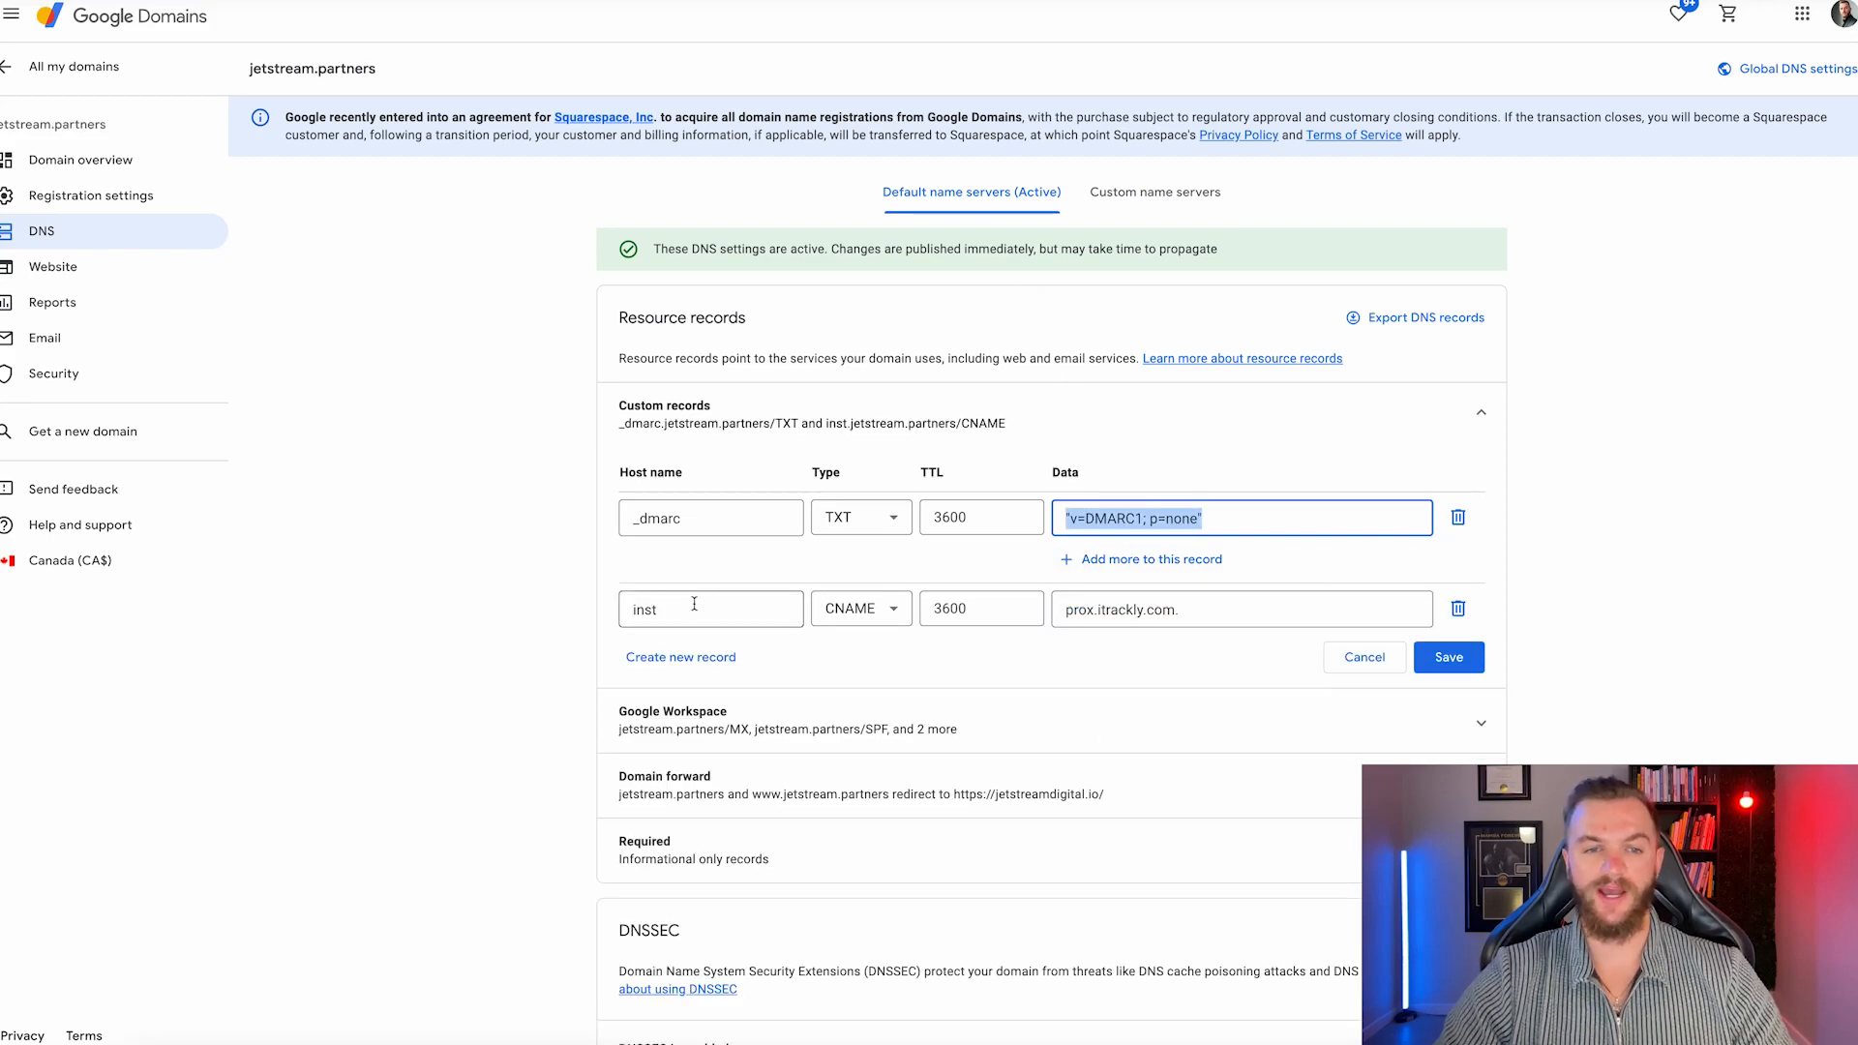
pyautogui.doubleClick(703, 610)
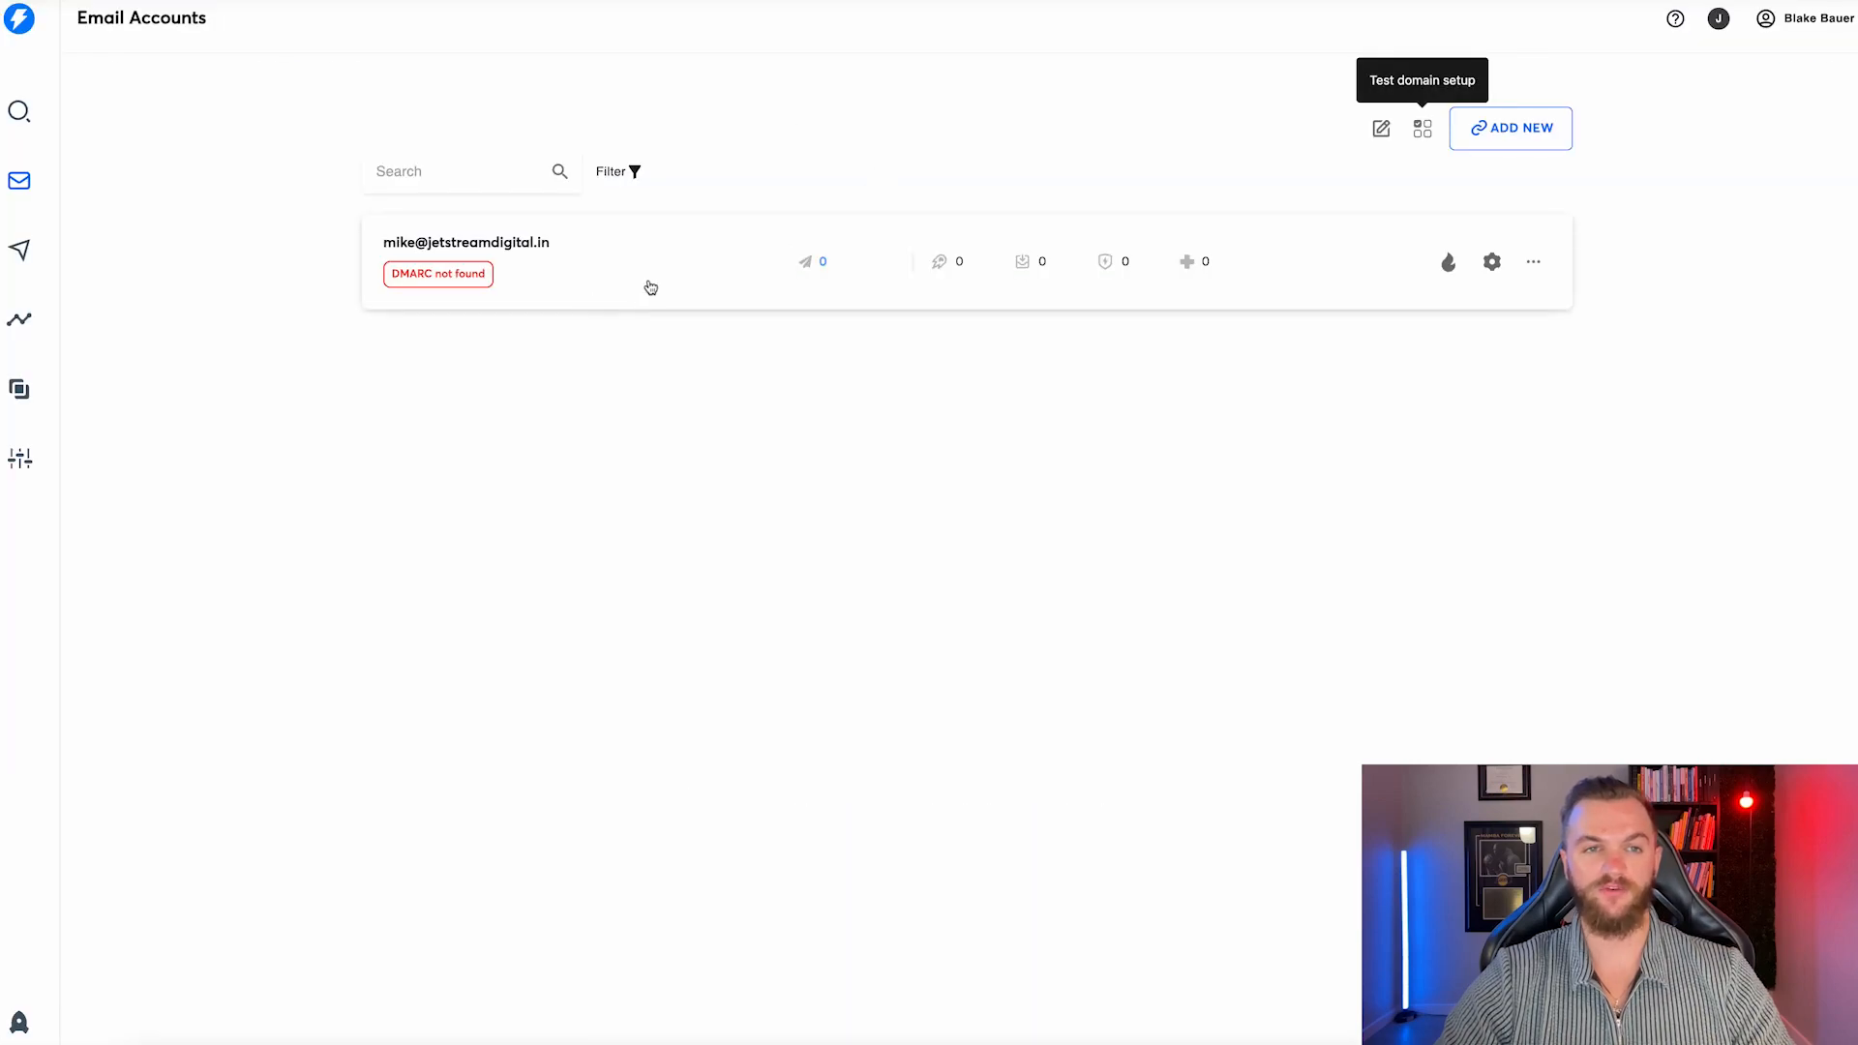
# Tick 'Use custom tracking domain' for the jetstreamdigital.in account and copy the CNAME value prox.itrackly.com.
pyautogui.click(1499, 269)
pyautogui.click(1091, 100)
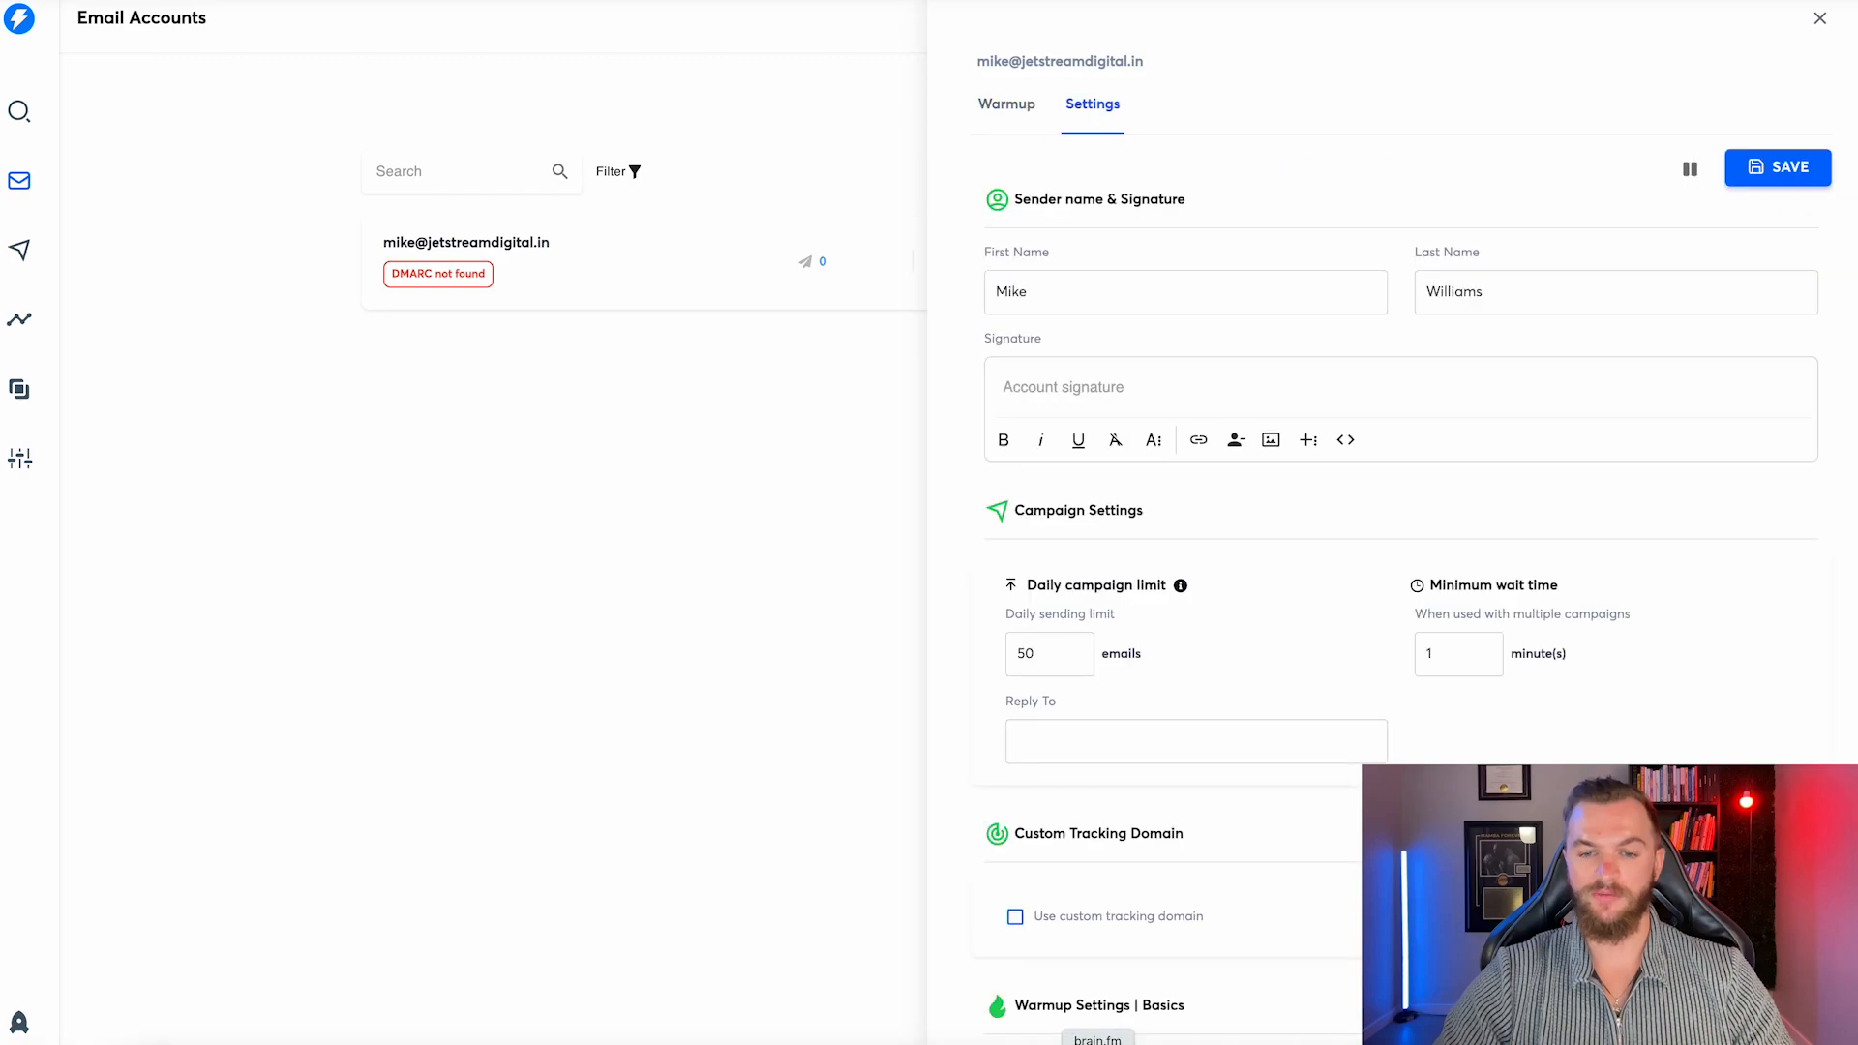
pyautogui.scroll(-4, 1093, 648)
pyautogui.scroll(-1, 1073, 571)
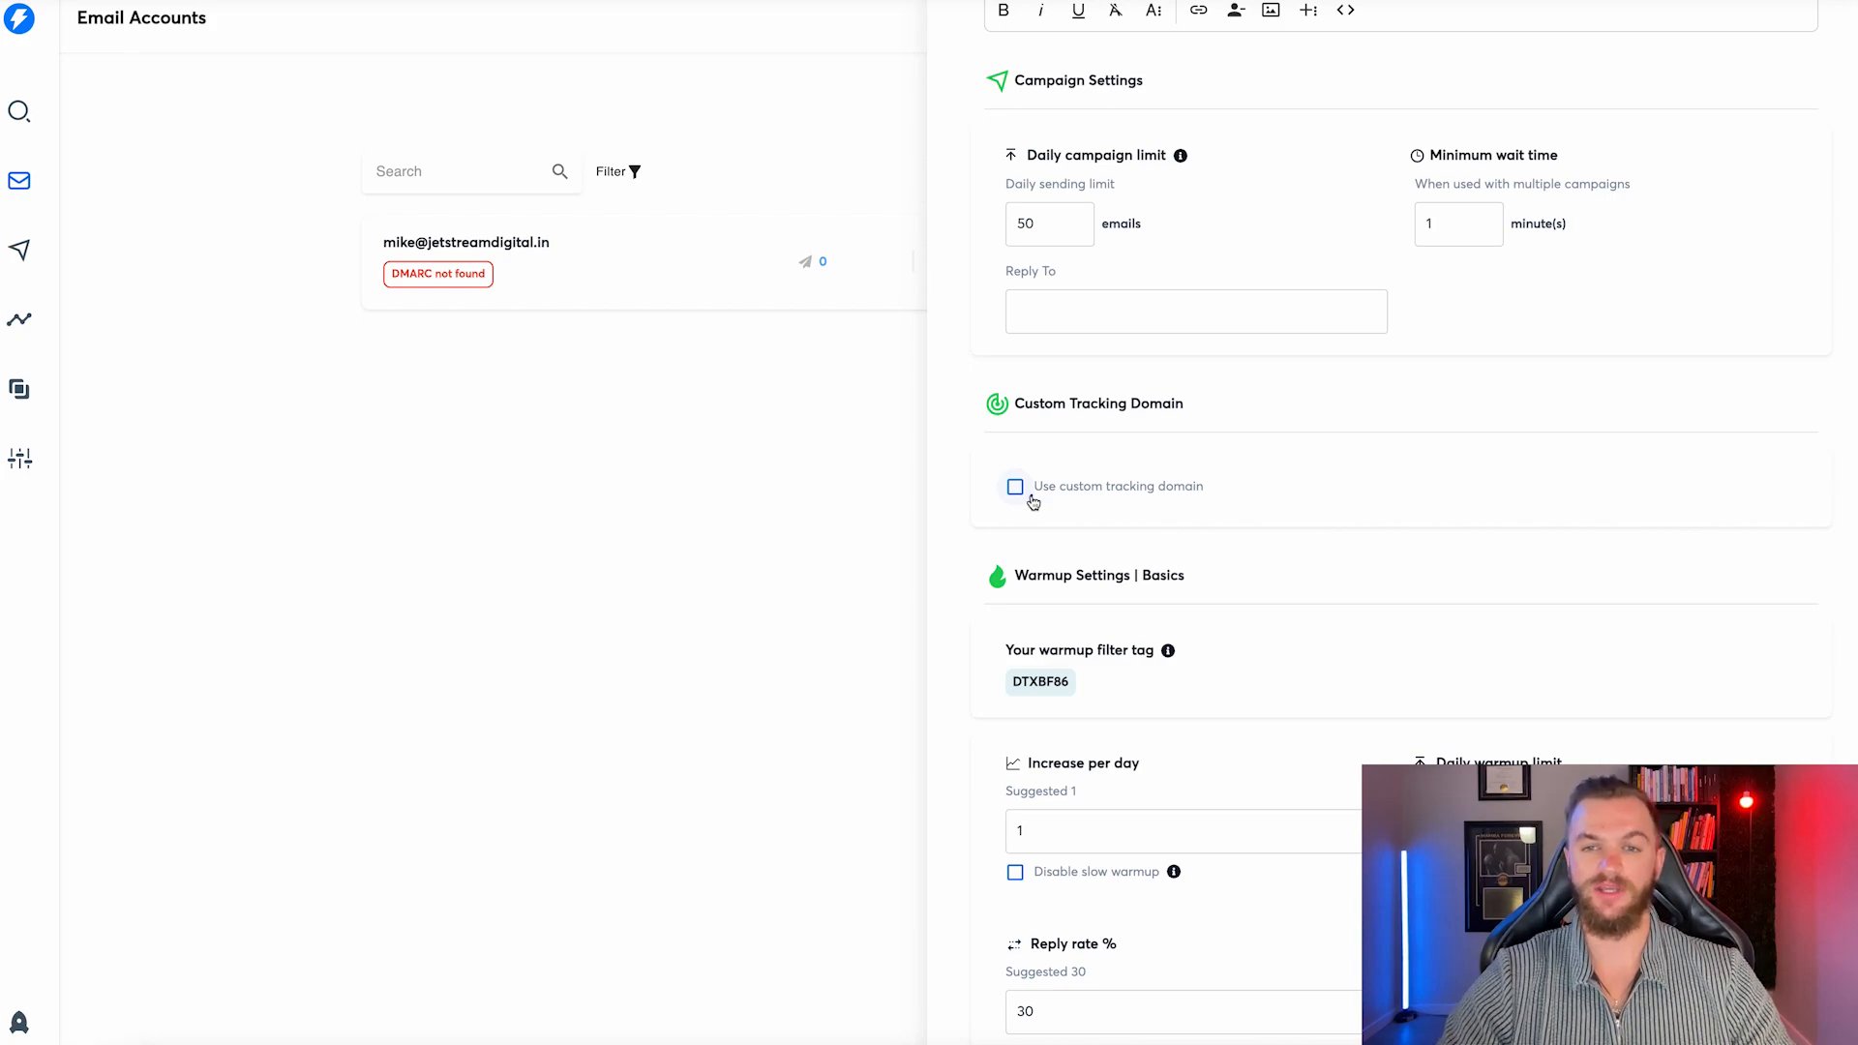
pyautogui.click(1016, 487)
pyautogui.scroll(-1, 1037, 499)
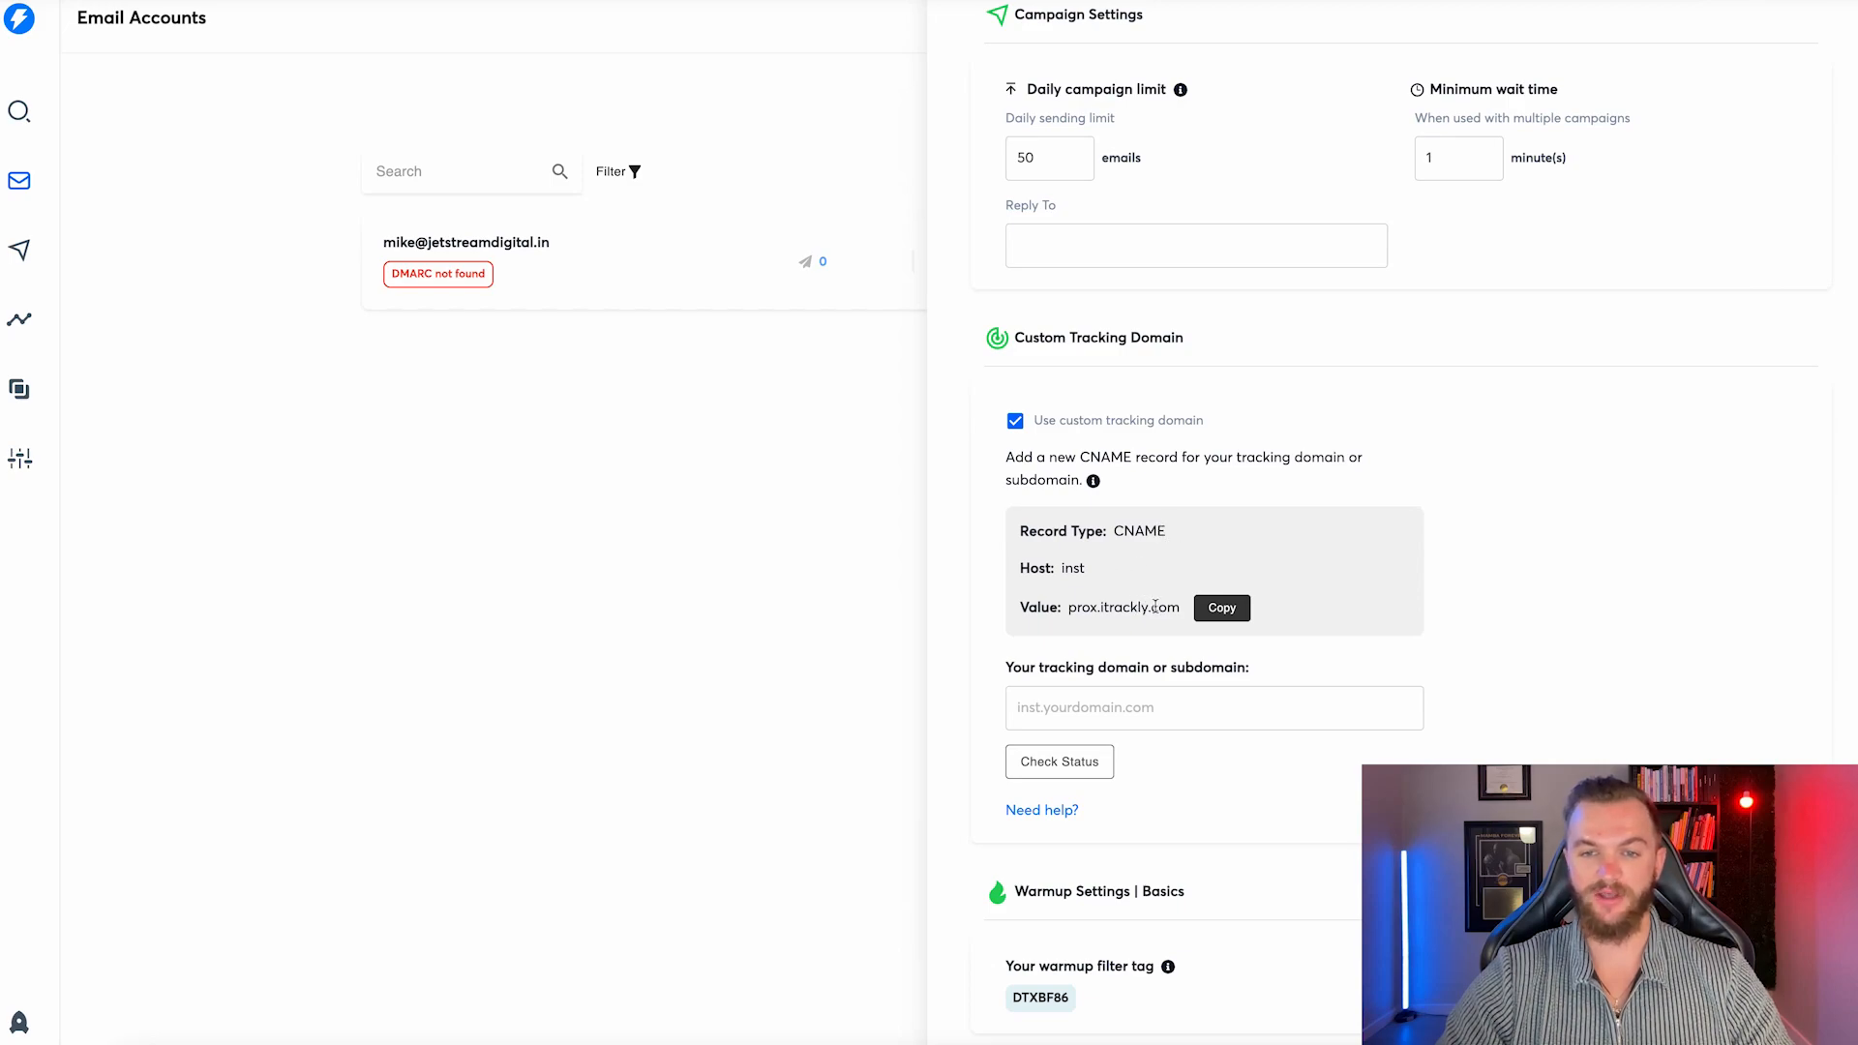
pyautogui.click(1221, 608)
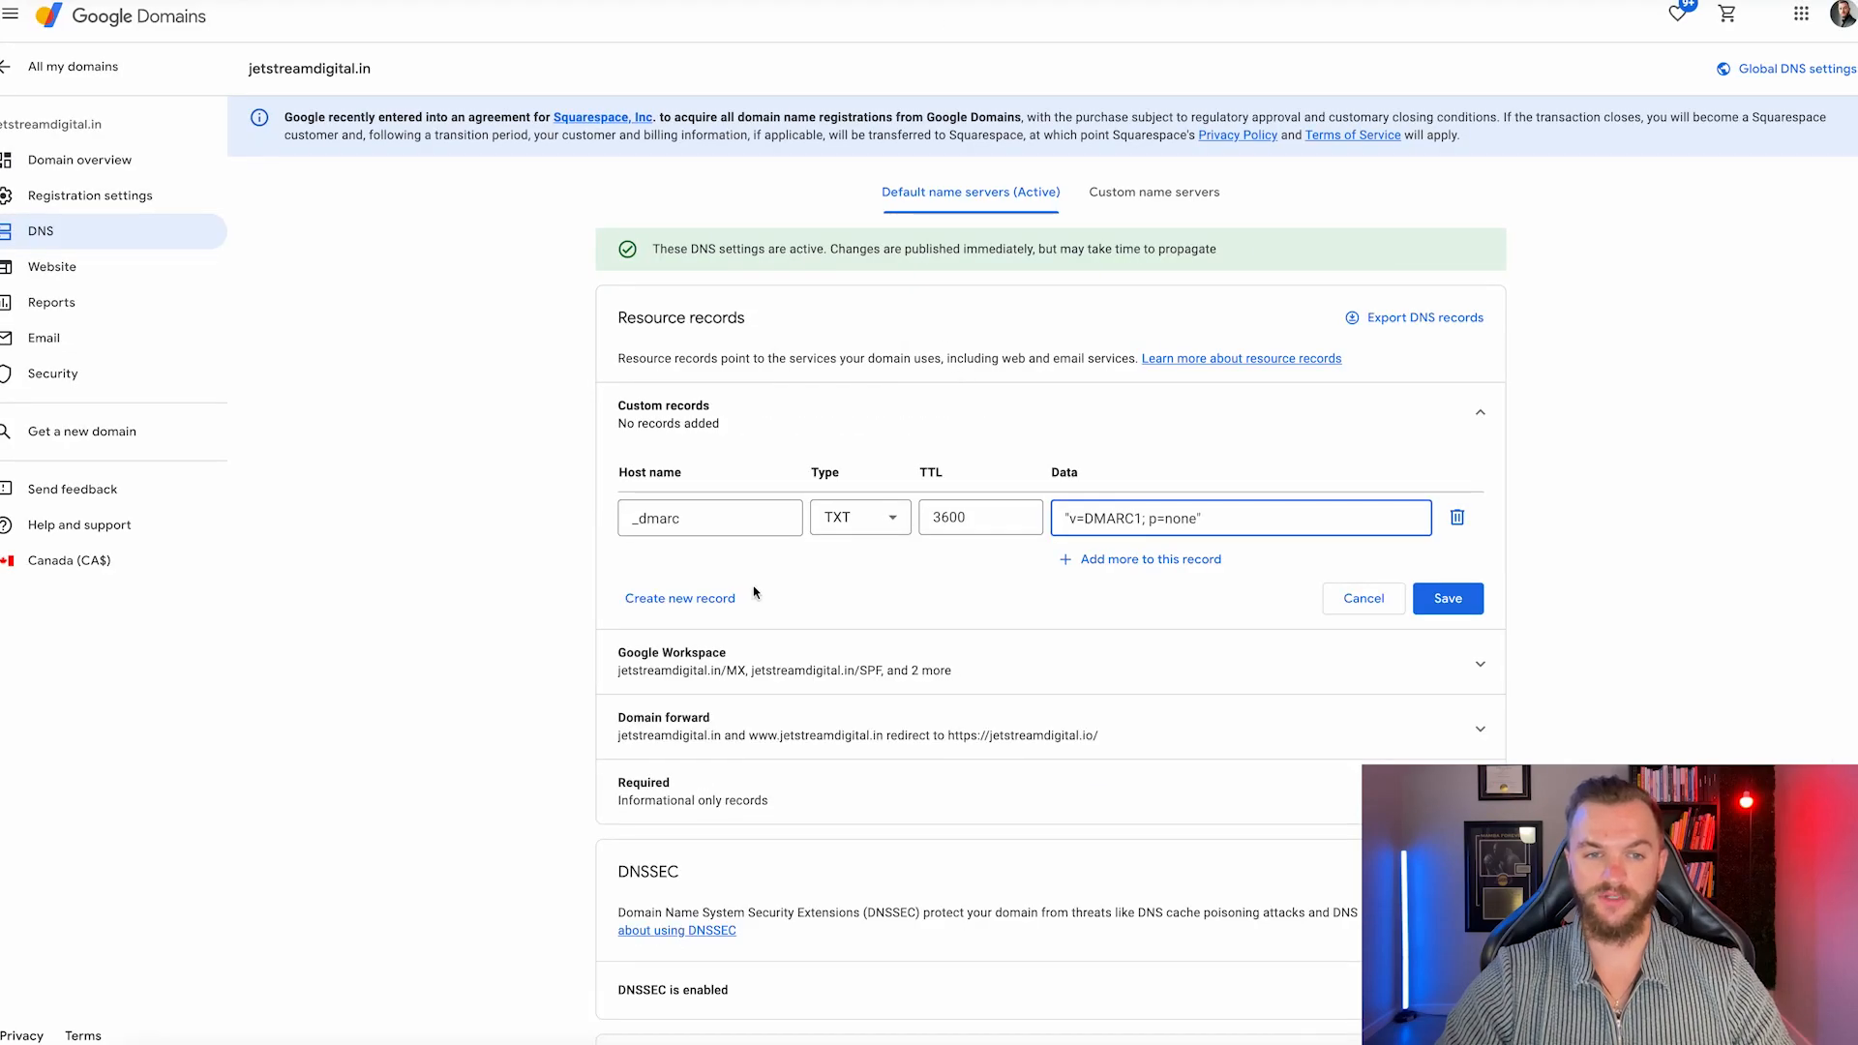
# Add an inst CNAME record pointing to prox.itrackly.com and save it with the _dmarc TXT record.
pyautogui.click(722, 596)
pyautogui.click(851, 608)
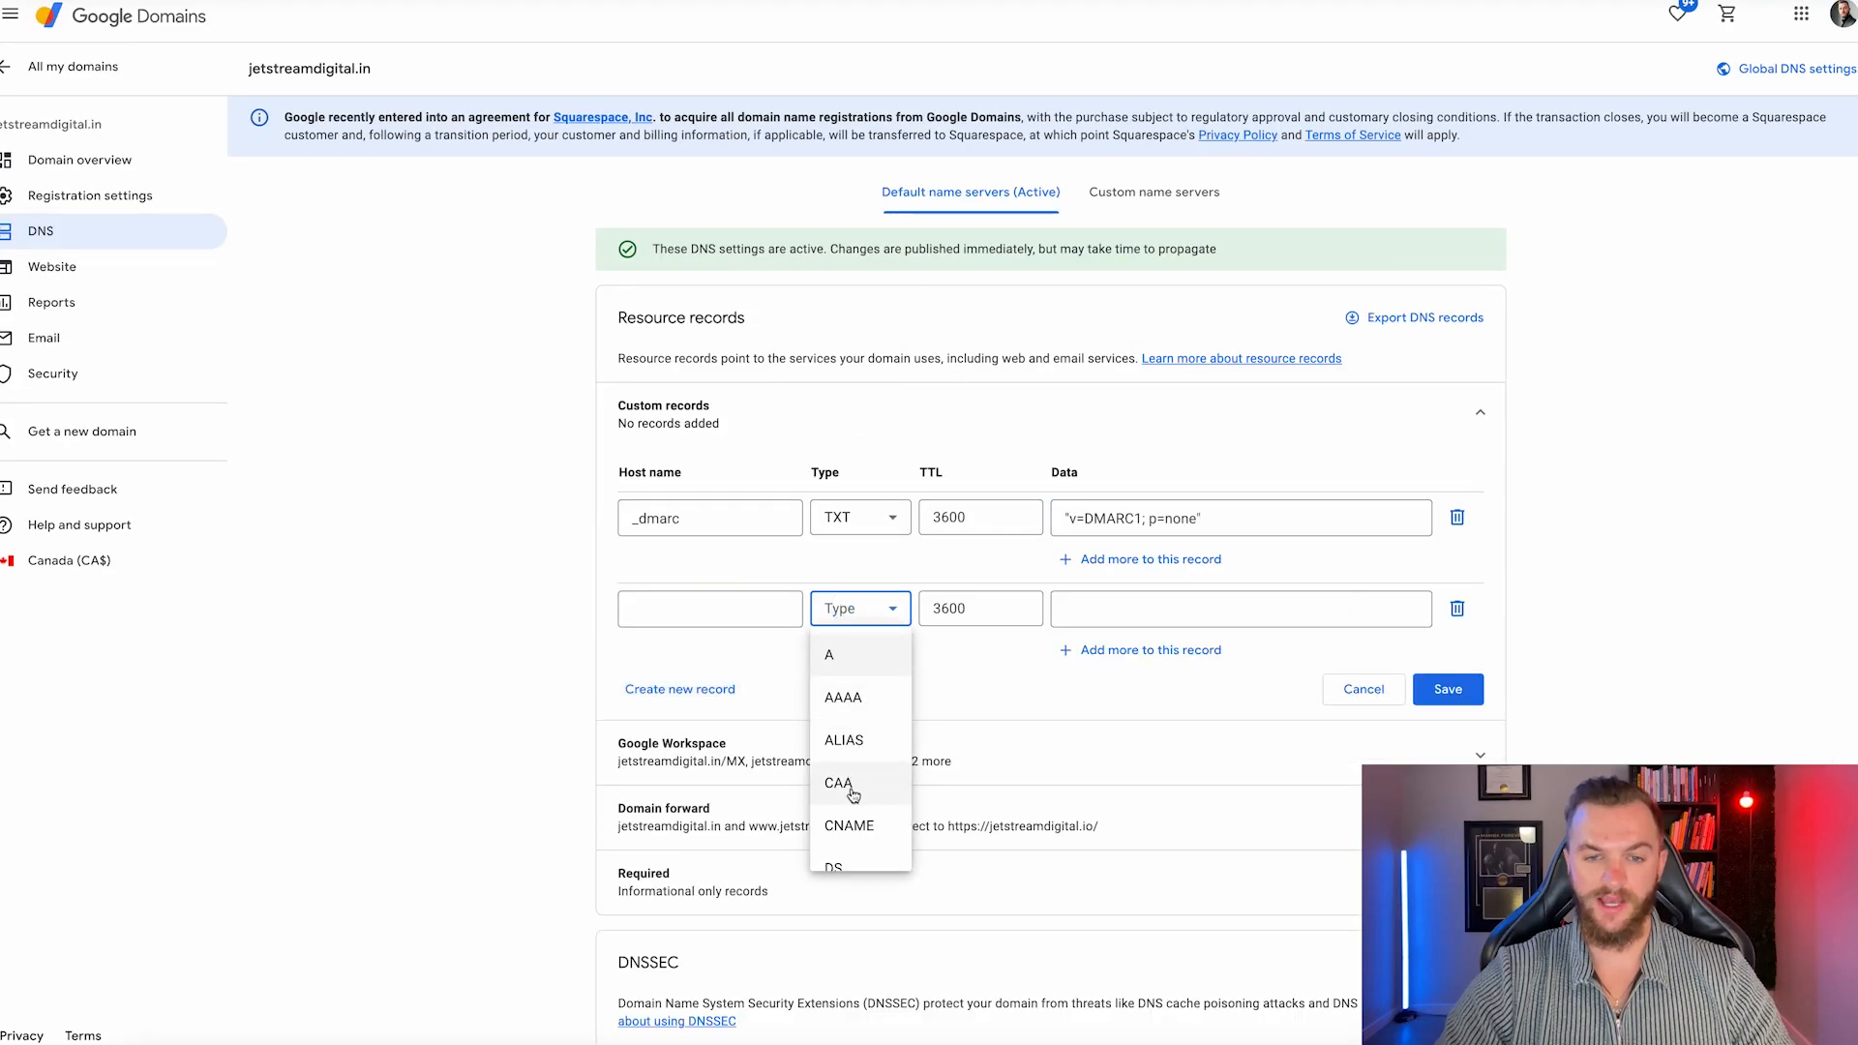
pyautogui.click(847, 825)
pyautogui.click(738, 604)
pyautogui.write('inst')
pyautogui.click(1094, 608)
pyautogui.hotkey('ctrl', 'v')
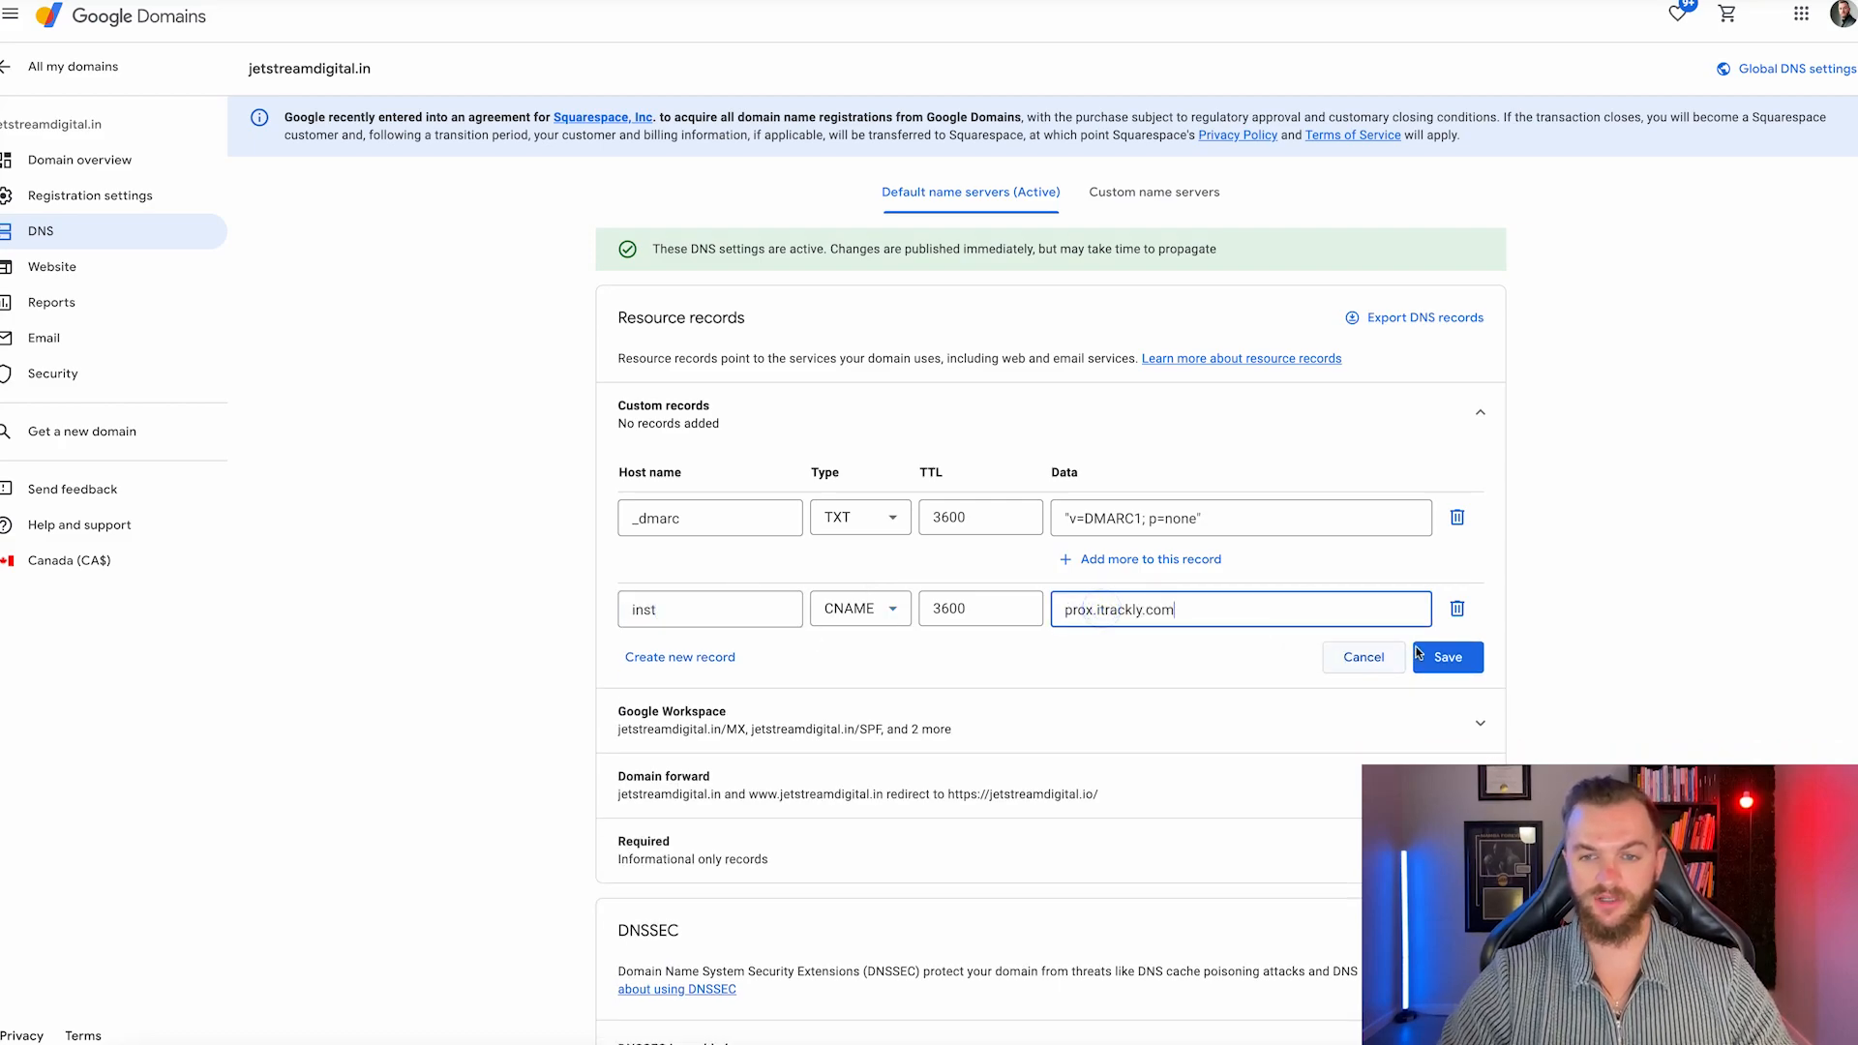
pyautogui.click(1448, 658)
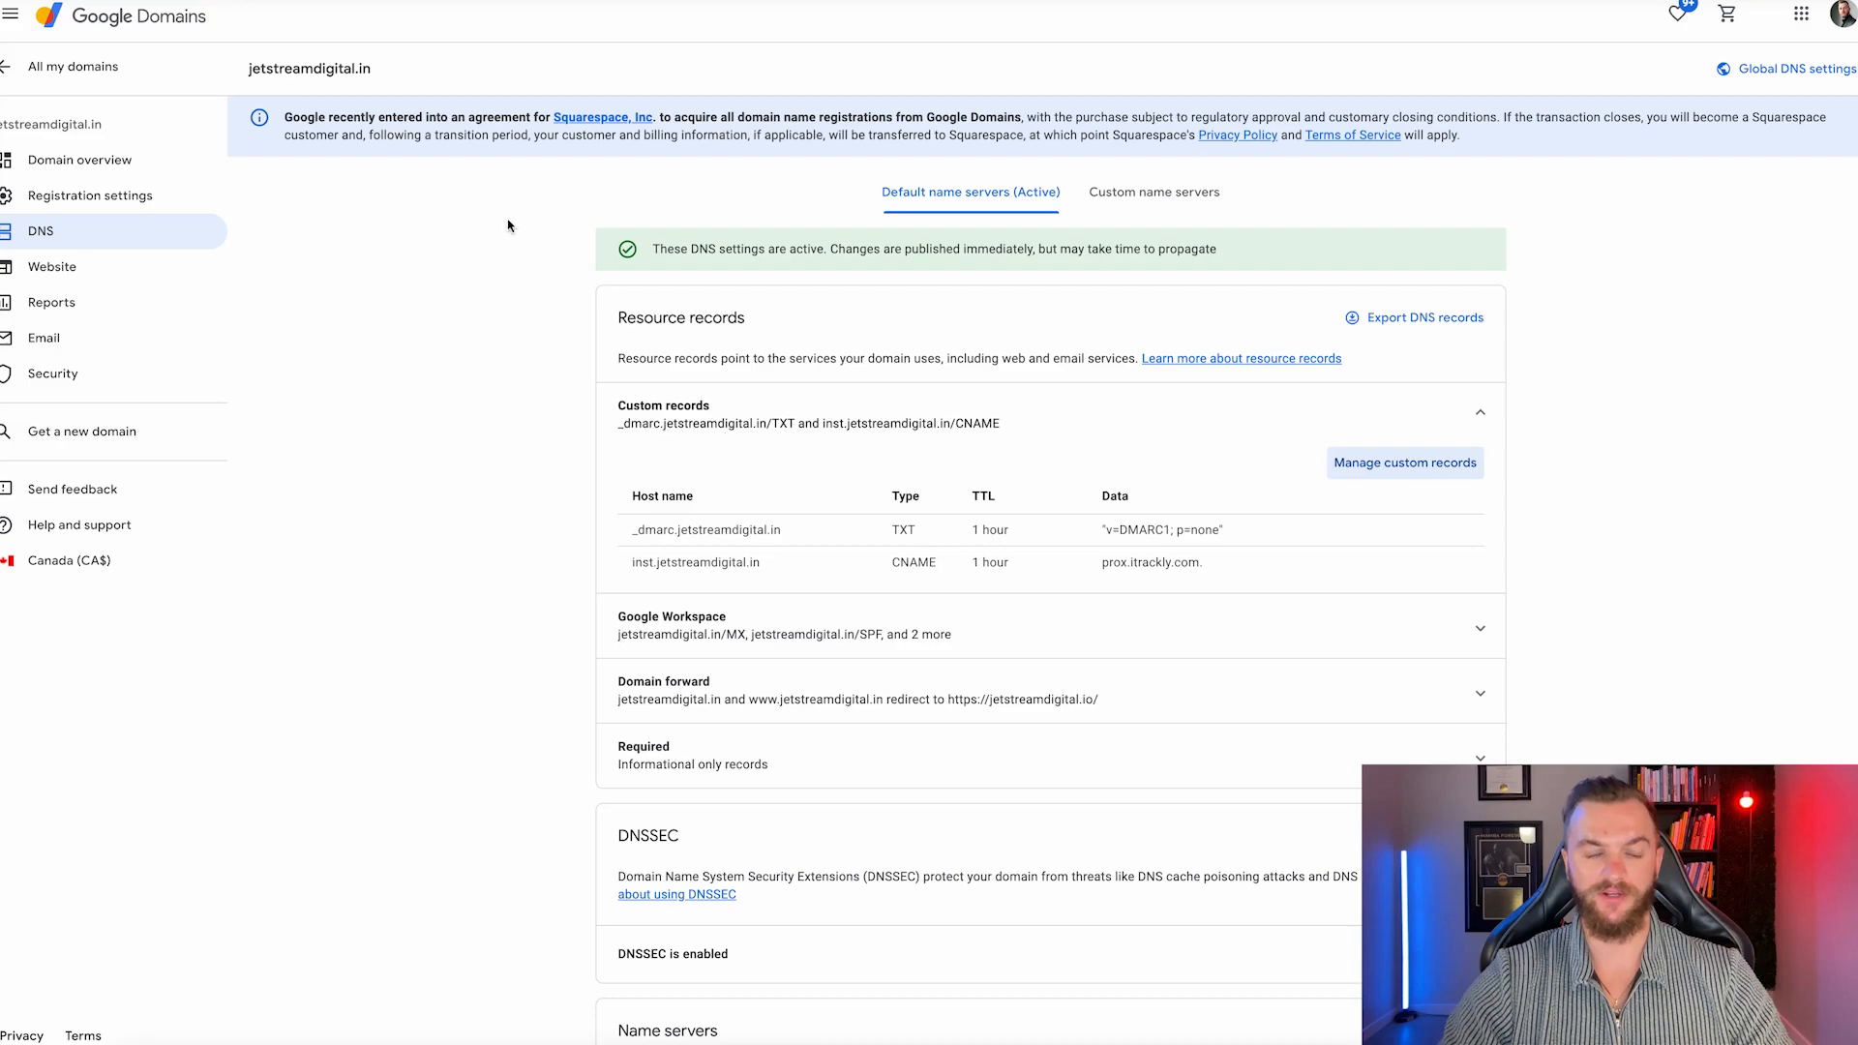
# Forward jetstreamdigital.info to the main website with SSL on.
pyautogui.click(73, 65)
pyautogui.scroll(-4, 1274, 493)
pyautogui.click(1374, 495)
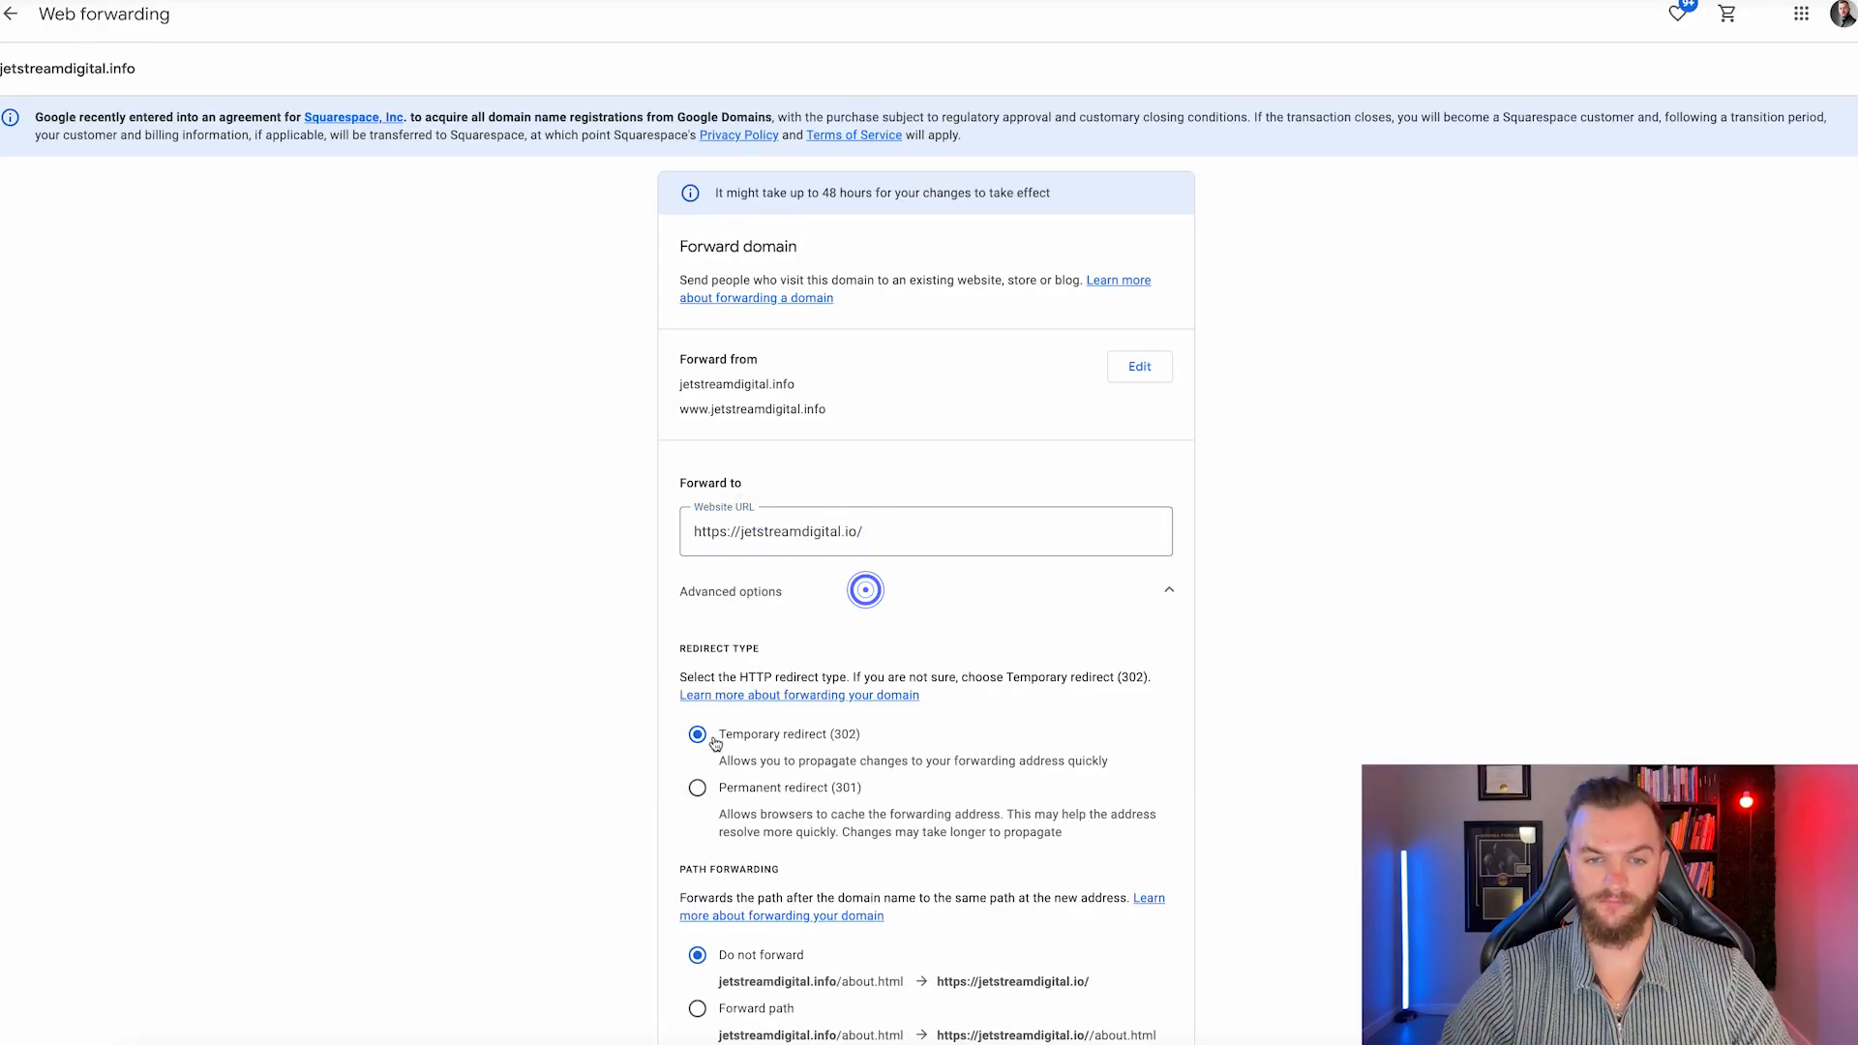
pyautogui.scroll(-4, 699, 838)
pyautogui.click(698, 831)
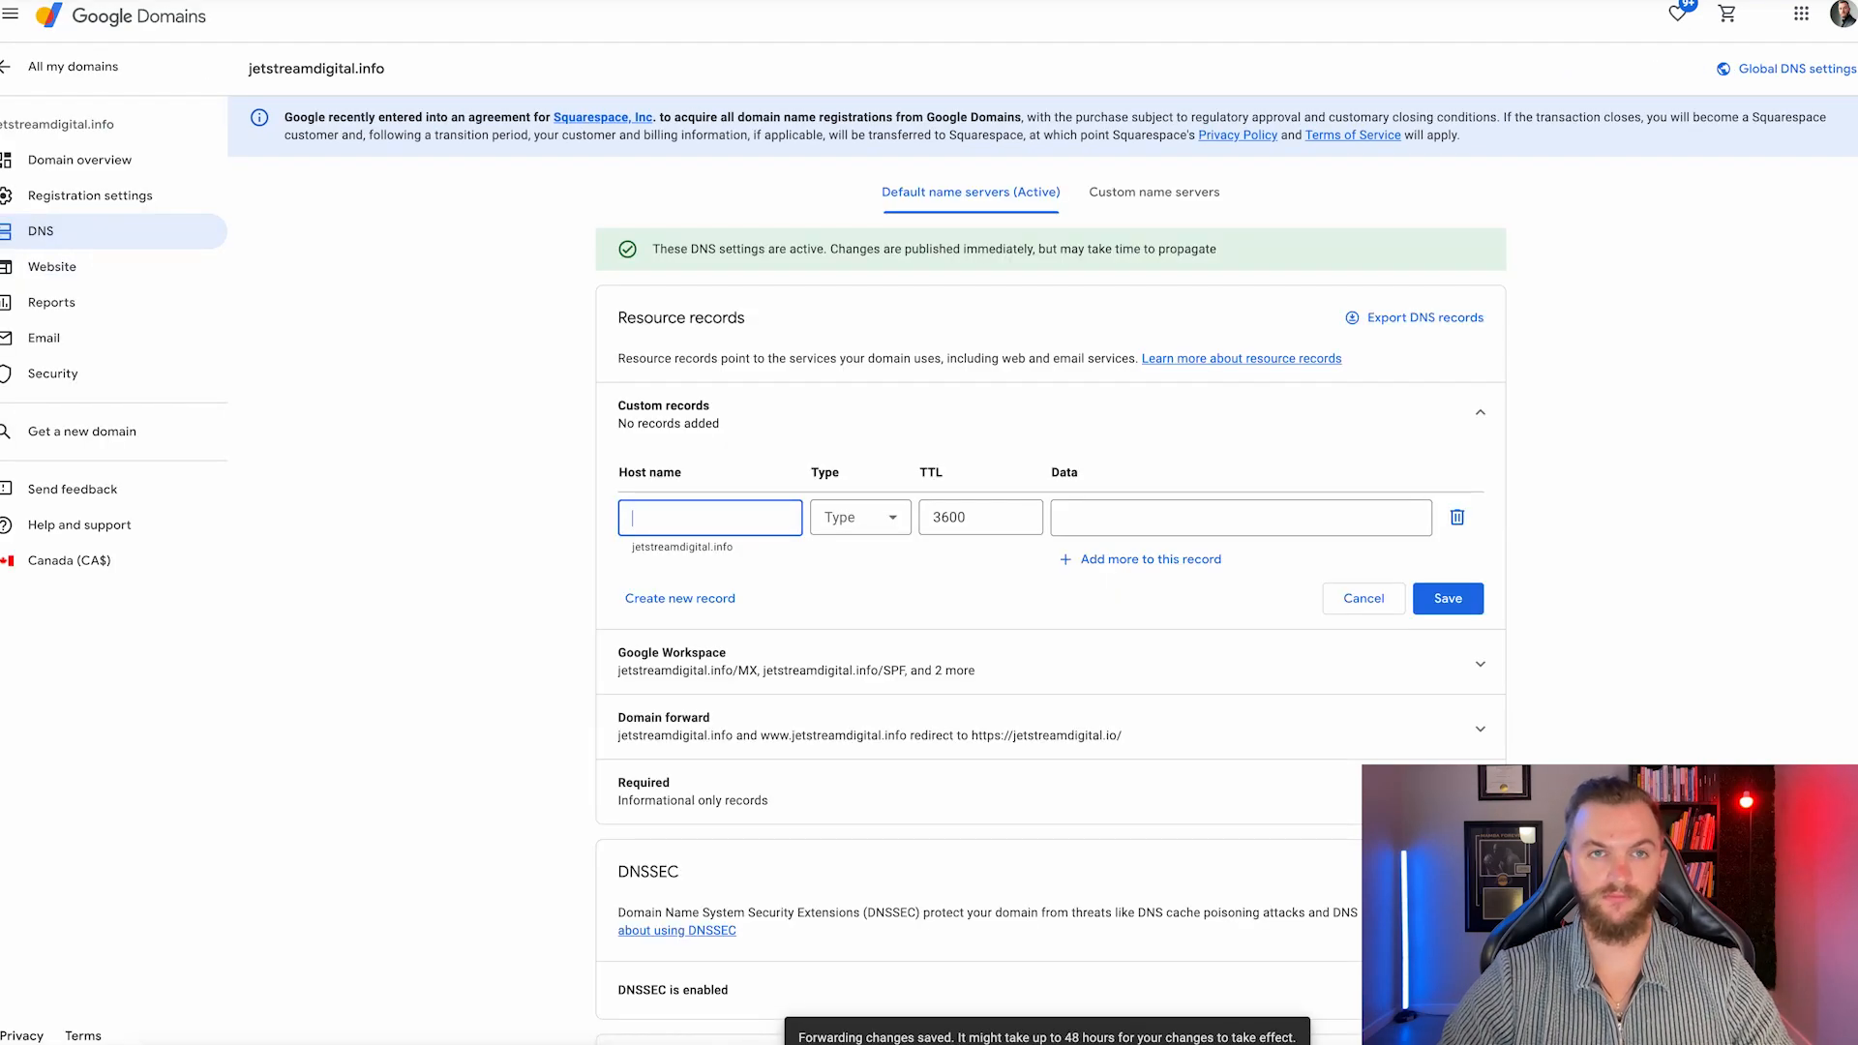
# Add and save a _dmarc TXT record and an inst tracking CNAME record for the domain.
pyautogui.write('_dmarc')
pyautogui.click(847, 519)
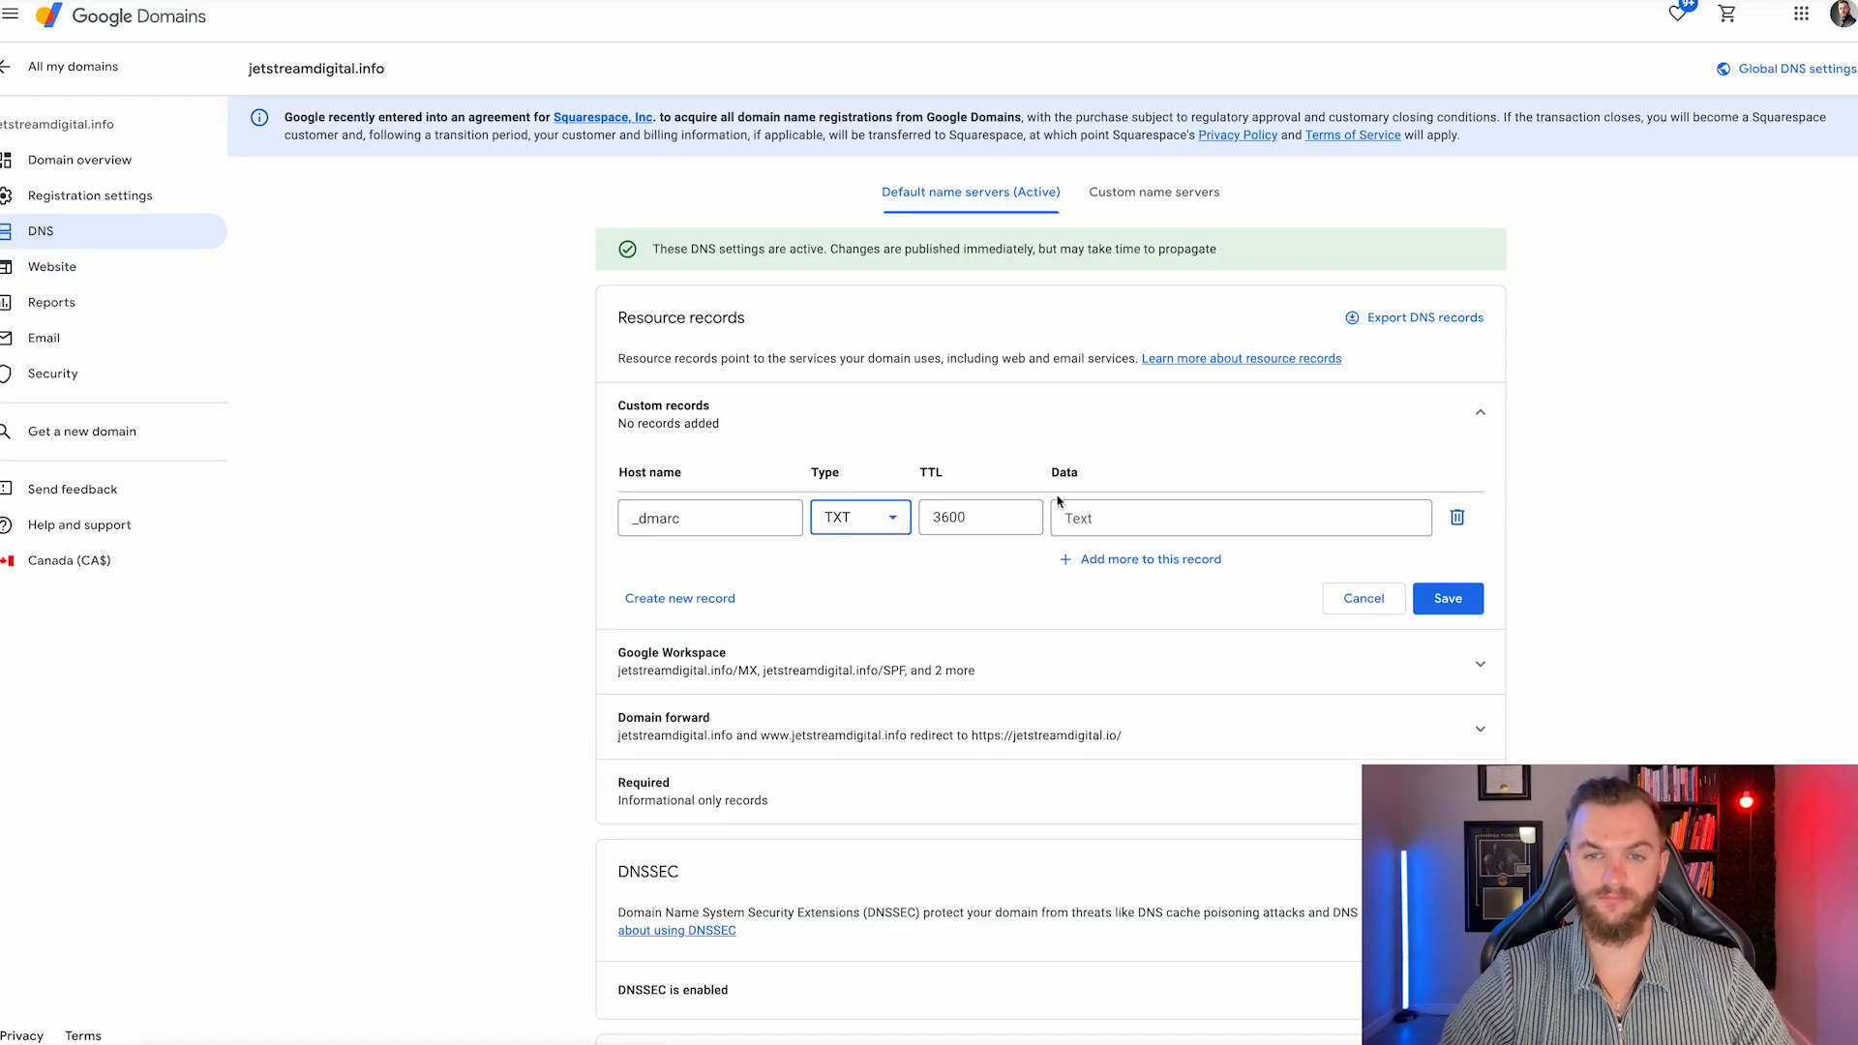
pyautogui.click(713, 600)
pyautogui.write('inst')
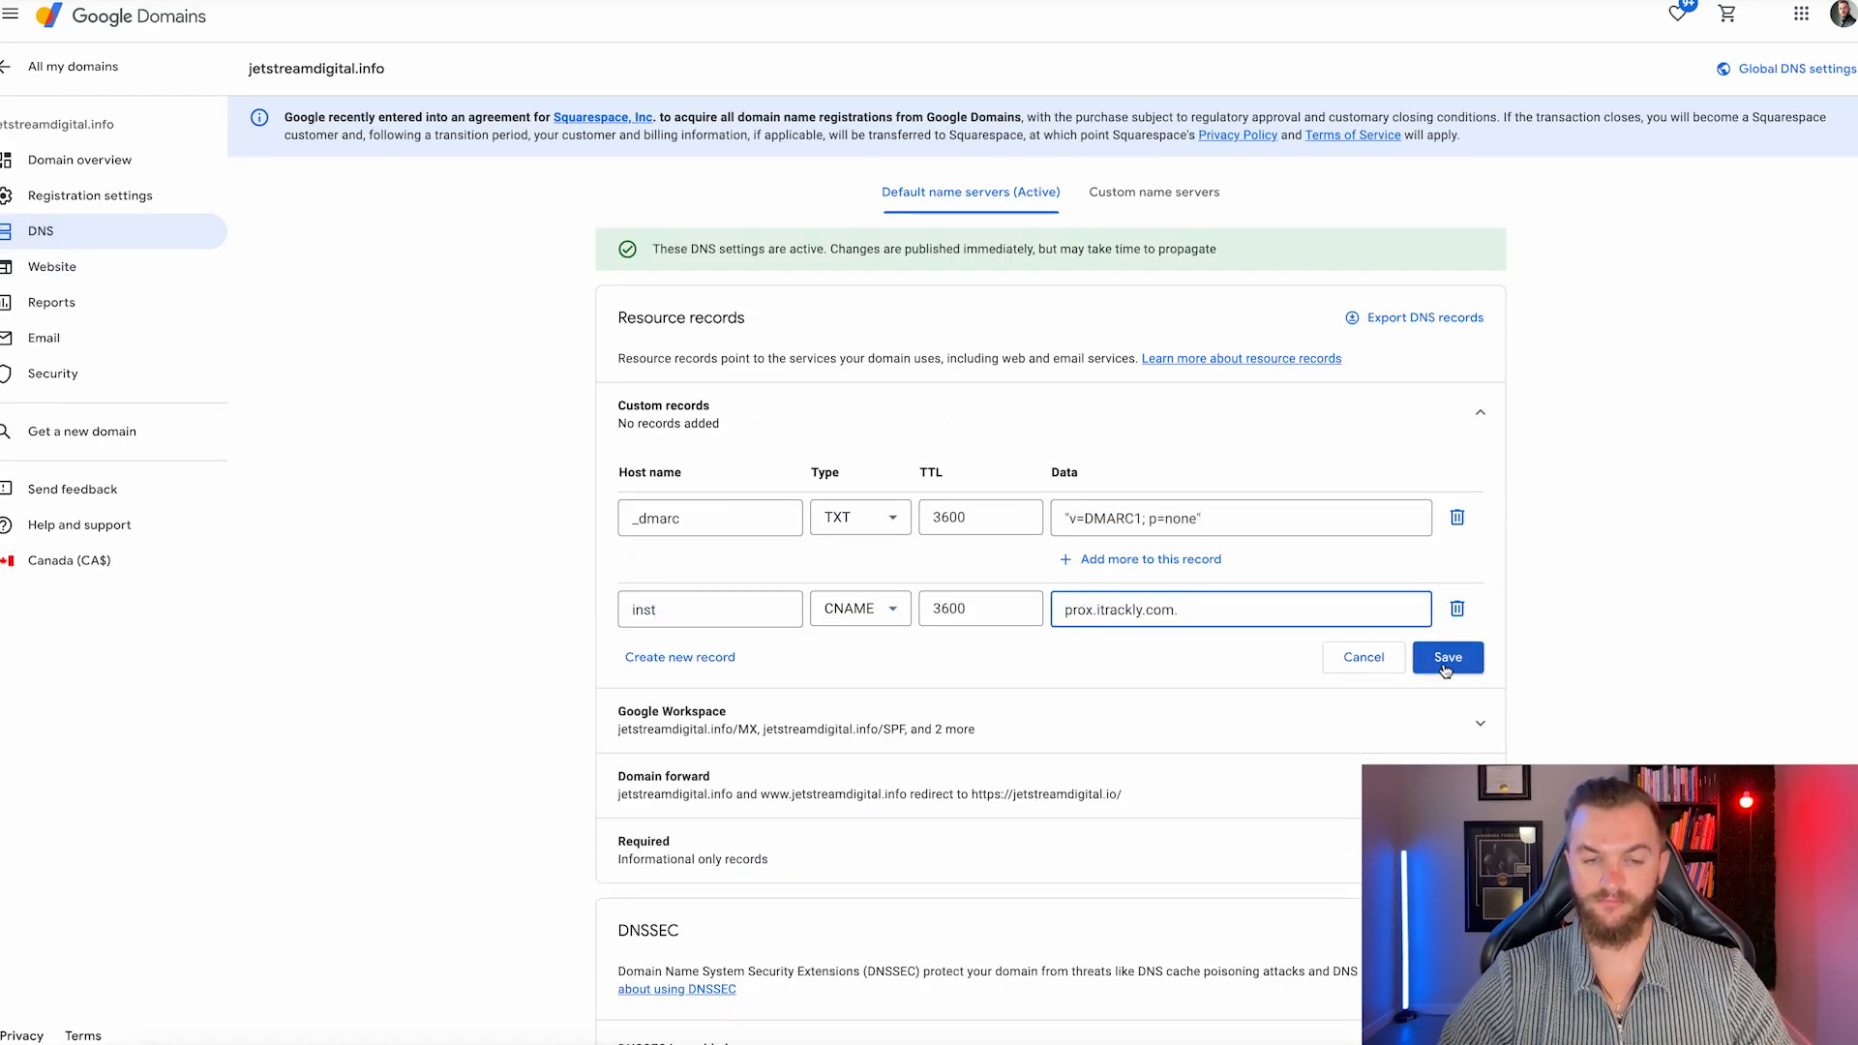
pyautogui.click(1443, 657)
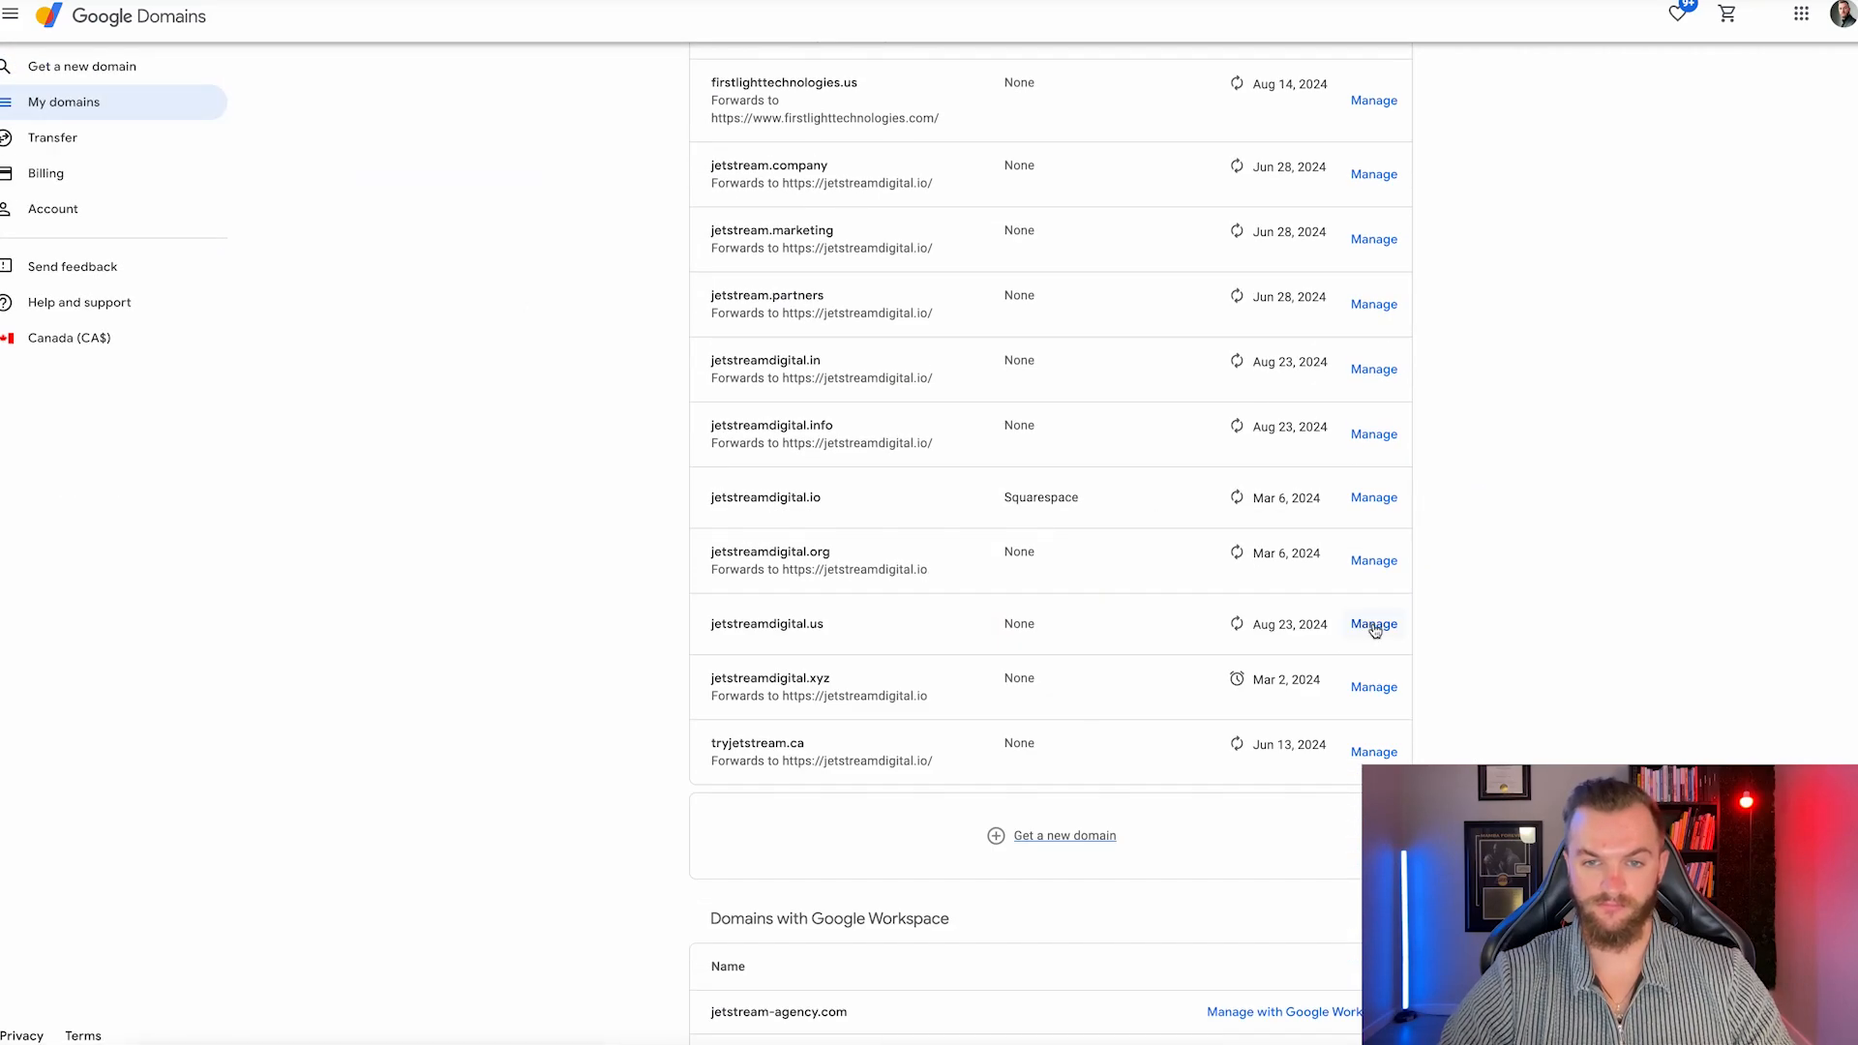
# Set up web forwarding for the next domain and start its inst CNAME record.
pyautogui.scroll(5, 1372, 624)
pyautogui.scroll(-10, 1375, 629)
pyautogui.click(1378, 394)
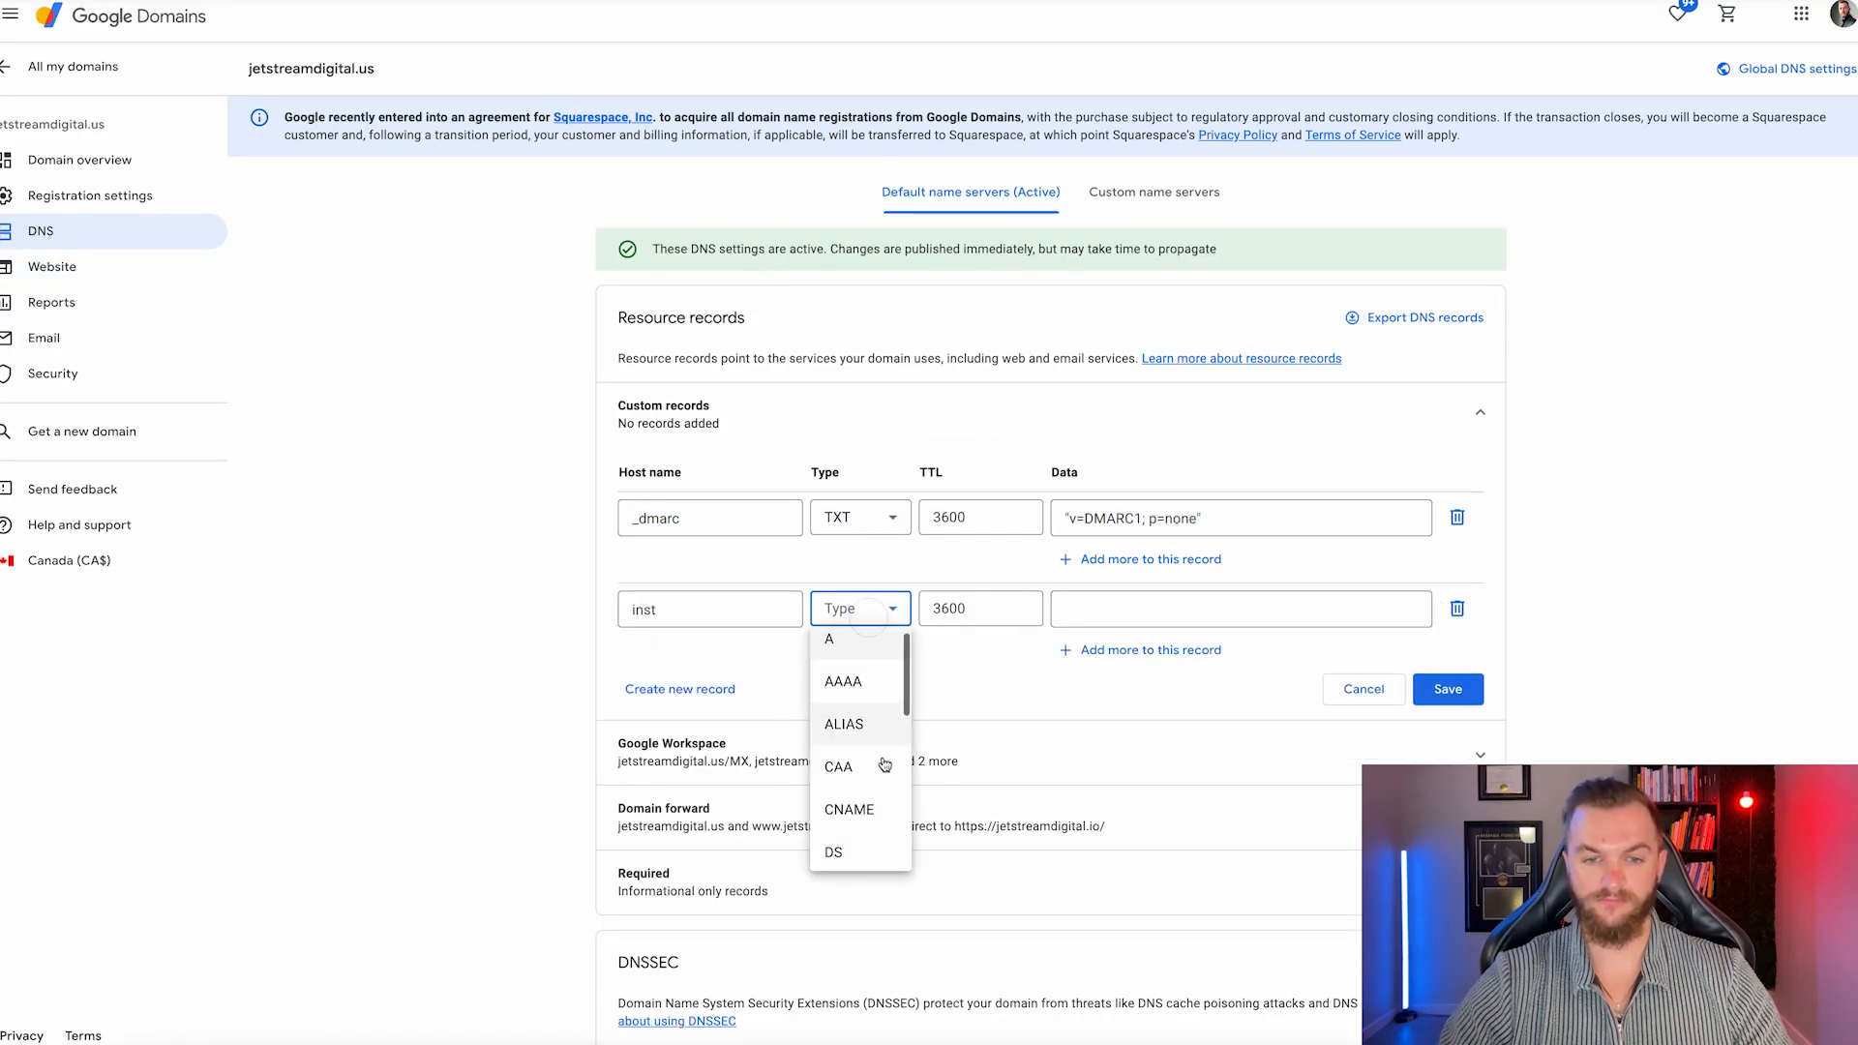
pyautogui.click(846, 809)
pyautogui.click(1087, 606)
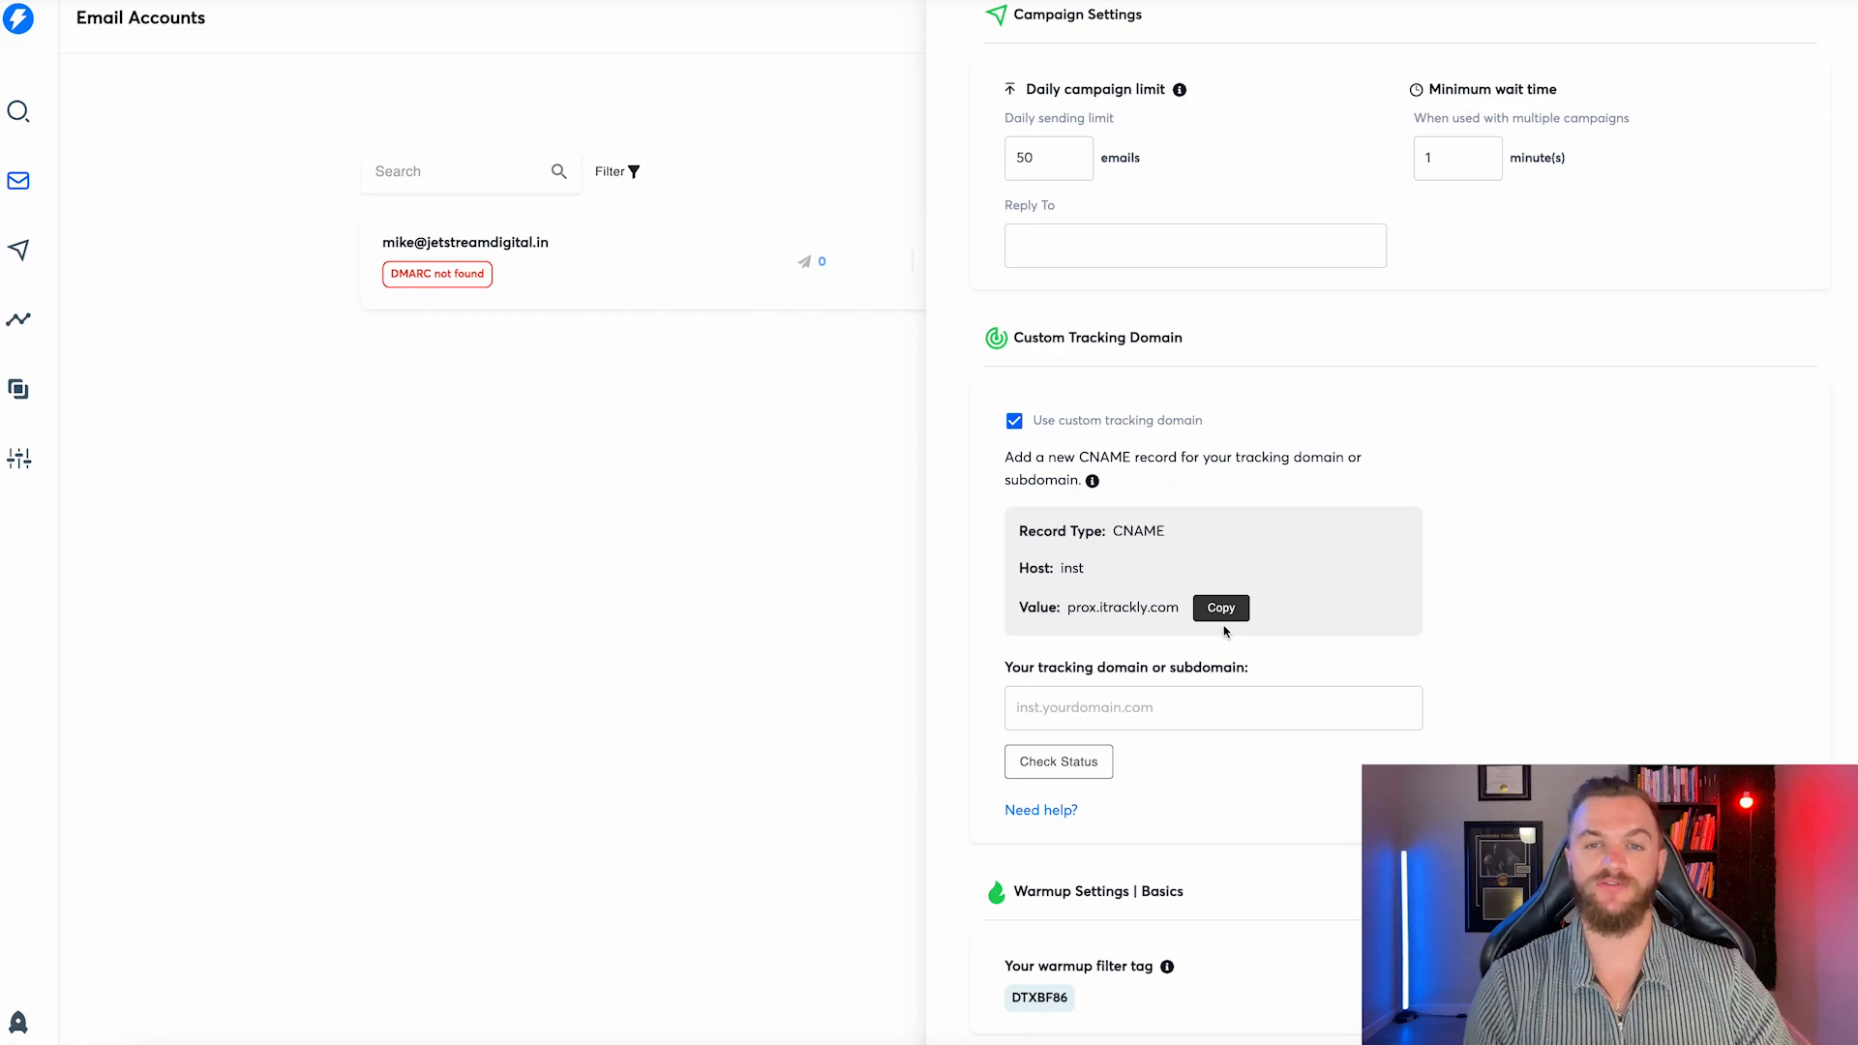
# Review the account settings, including the daily sending limit of 50 and the Reply To entry.
pyautogui.scroll(5, 1122, 559)
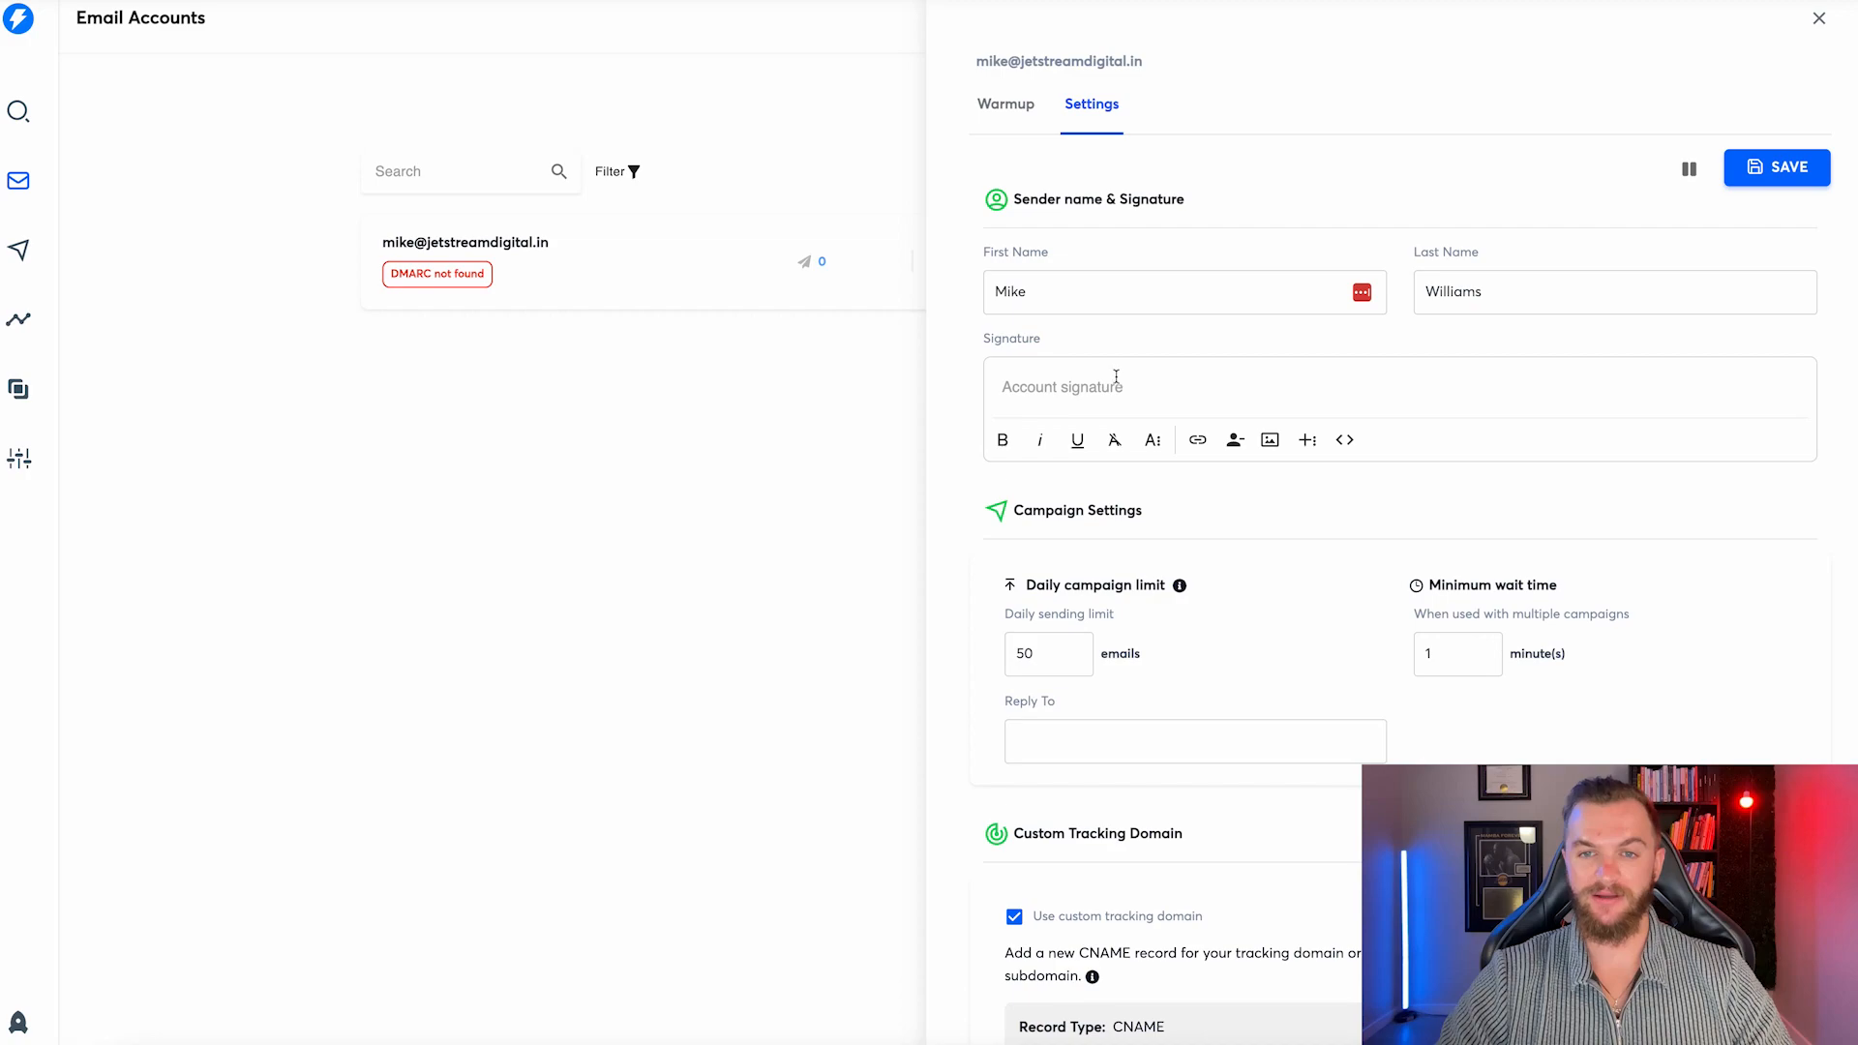
pyautogui.scroll(-1, 1118, 379)
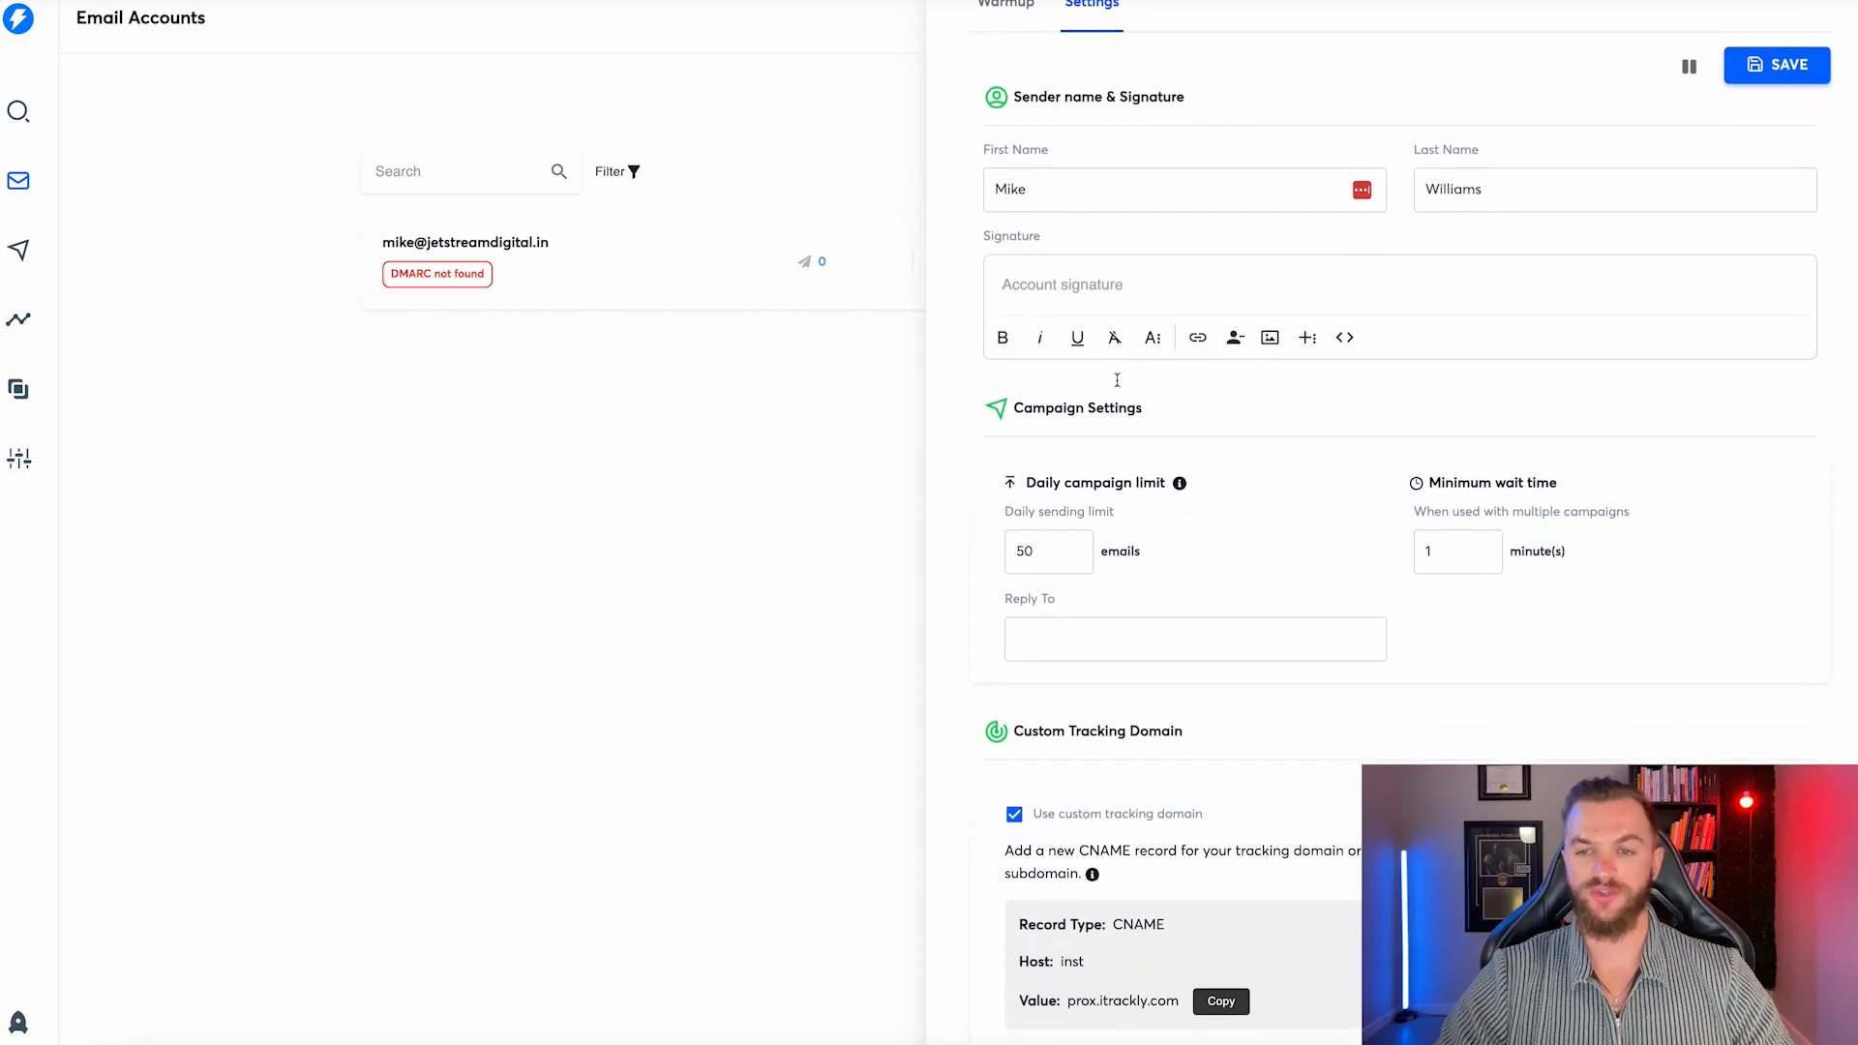
pyautogui.scroll(-1, 1099, 484)
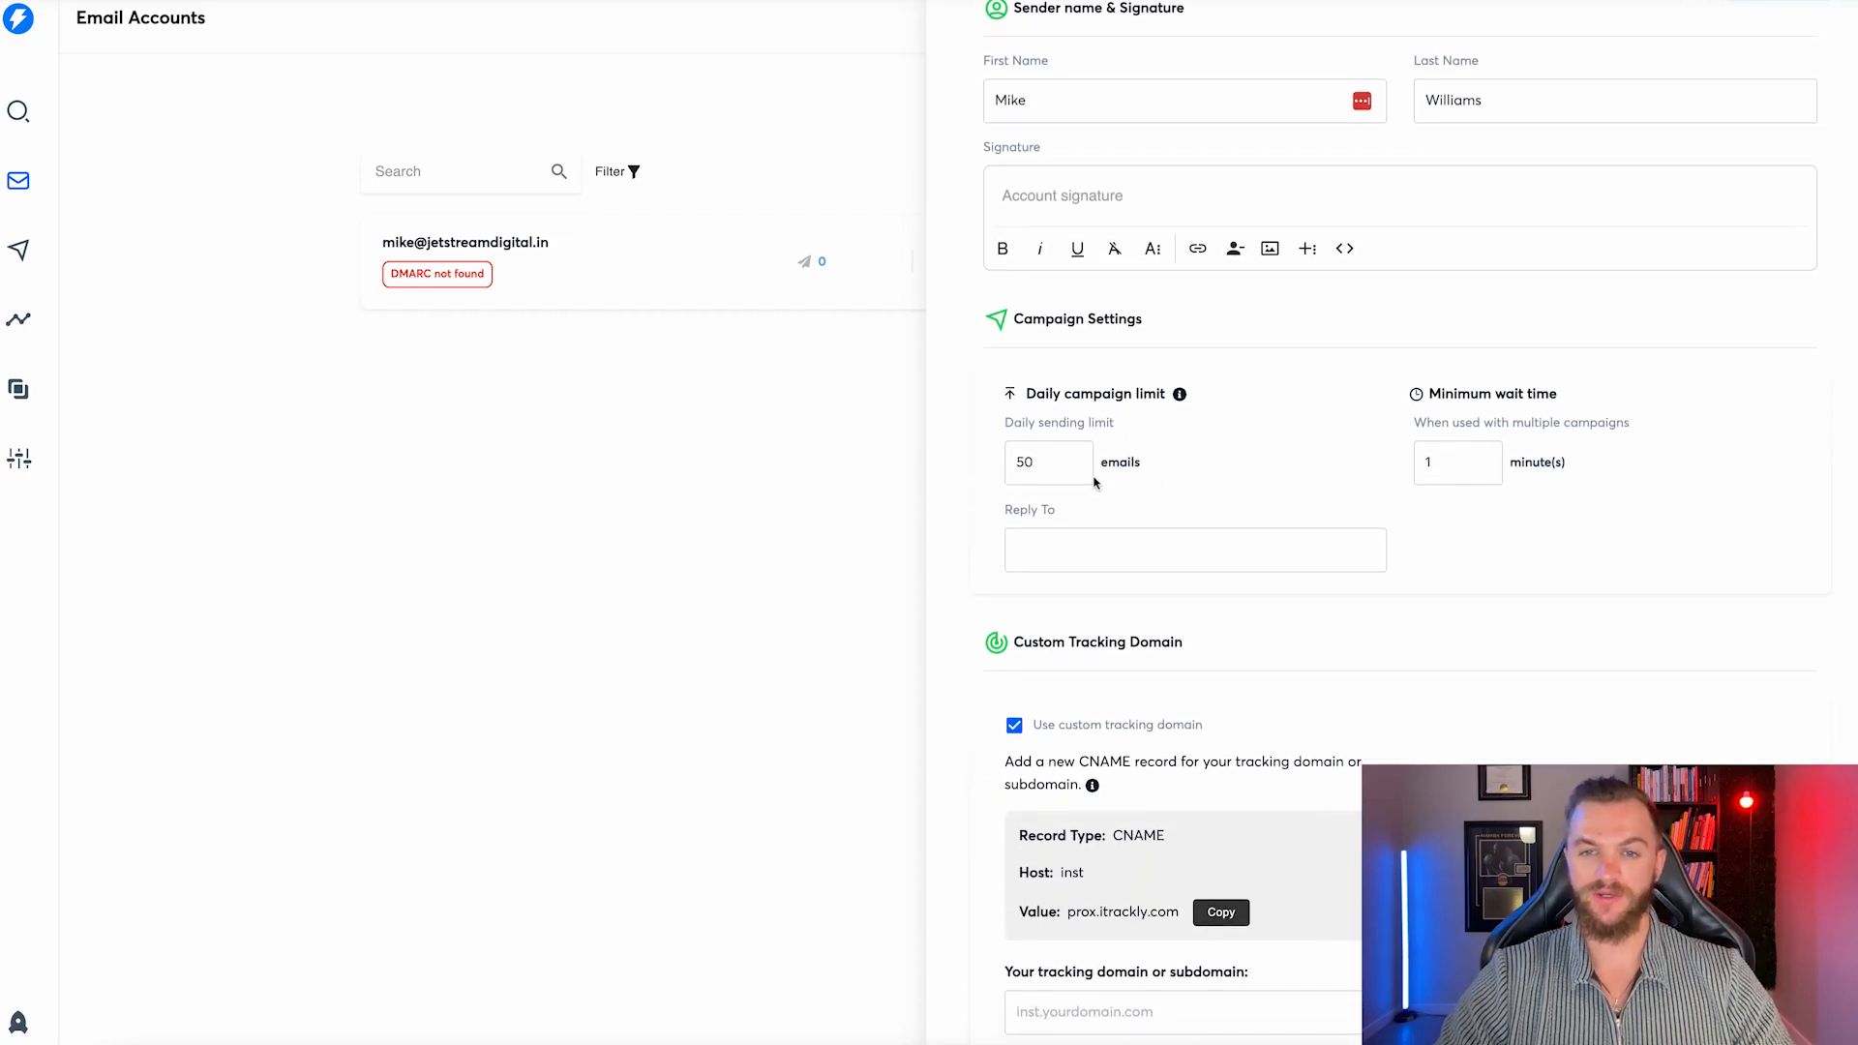
pyautogui.click(1061, 464)
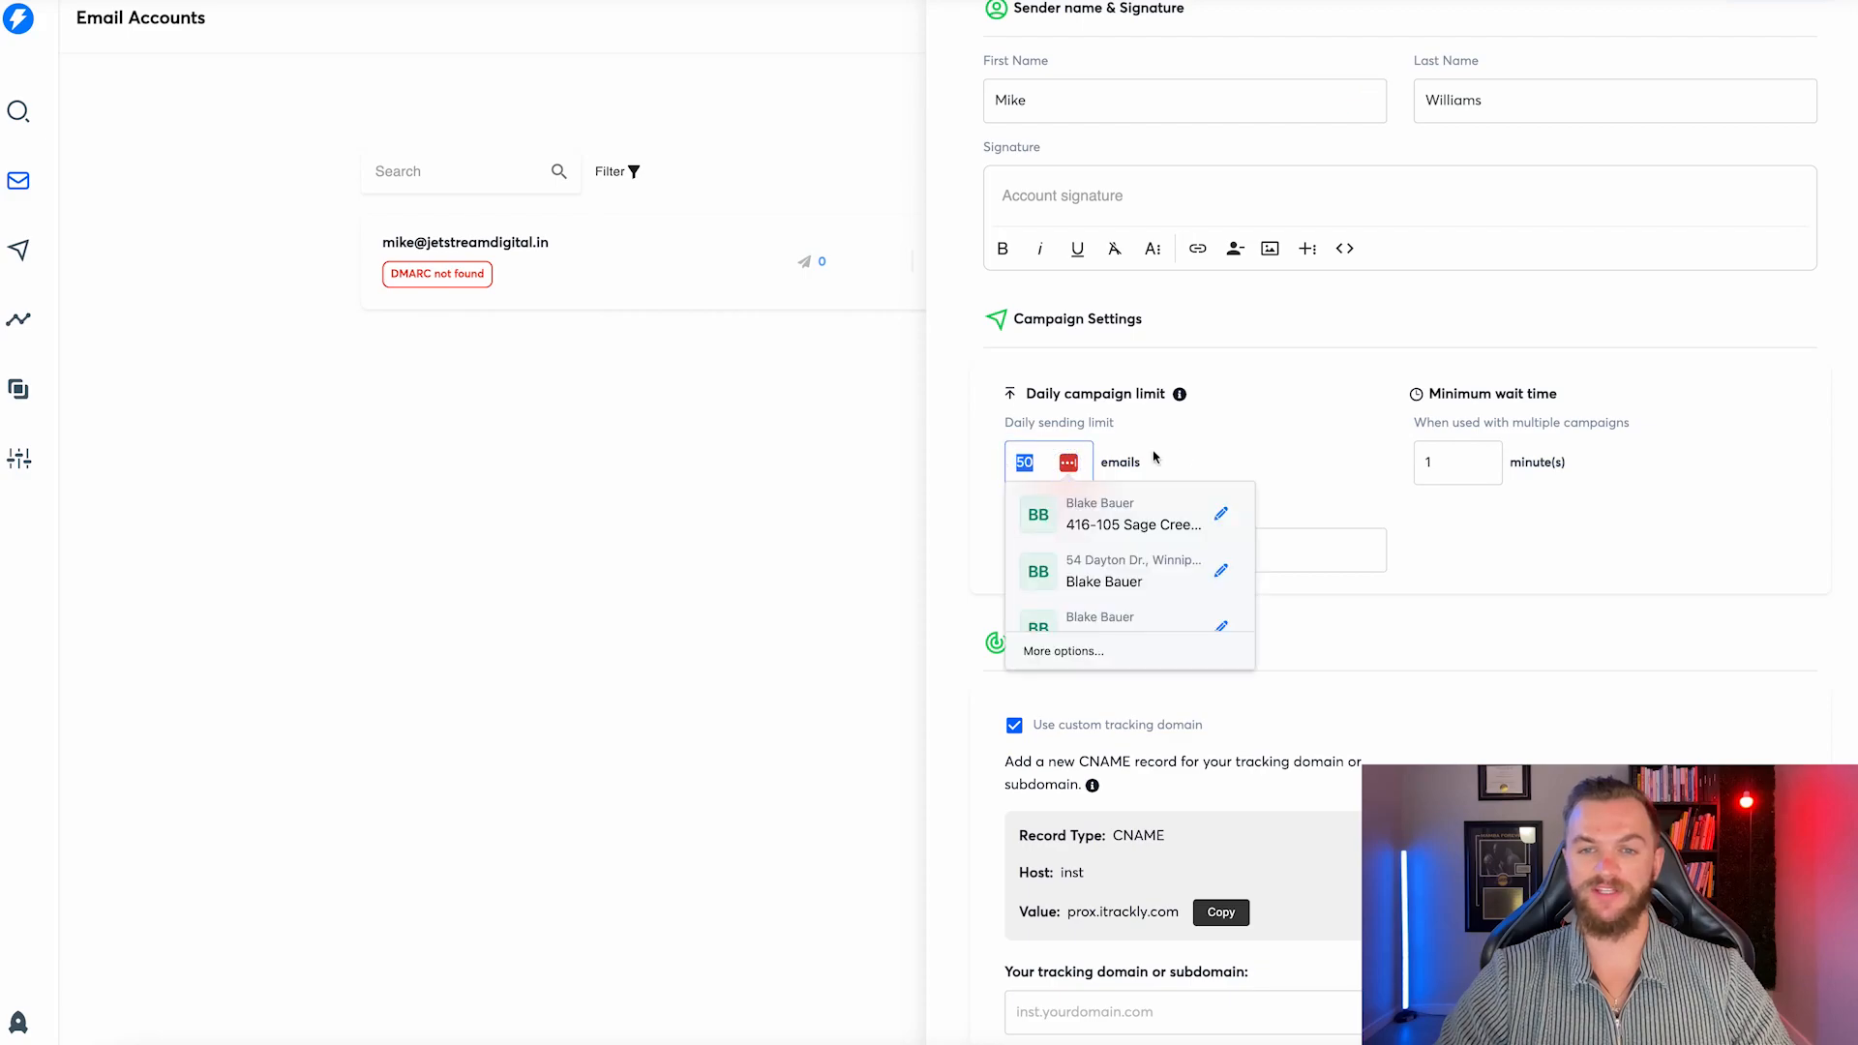
pyautogui.click(1282, 448)
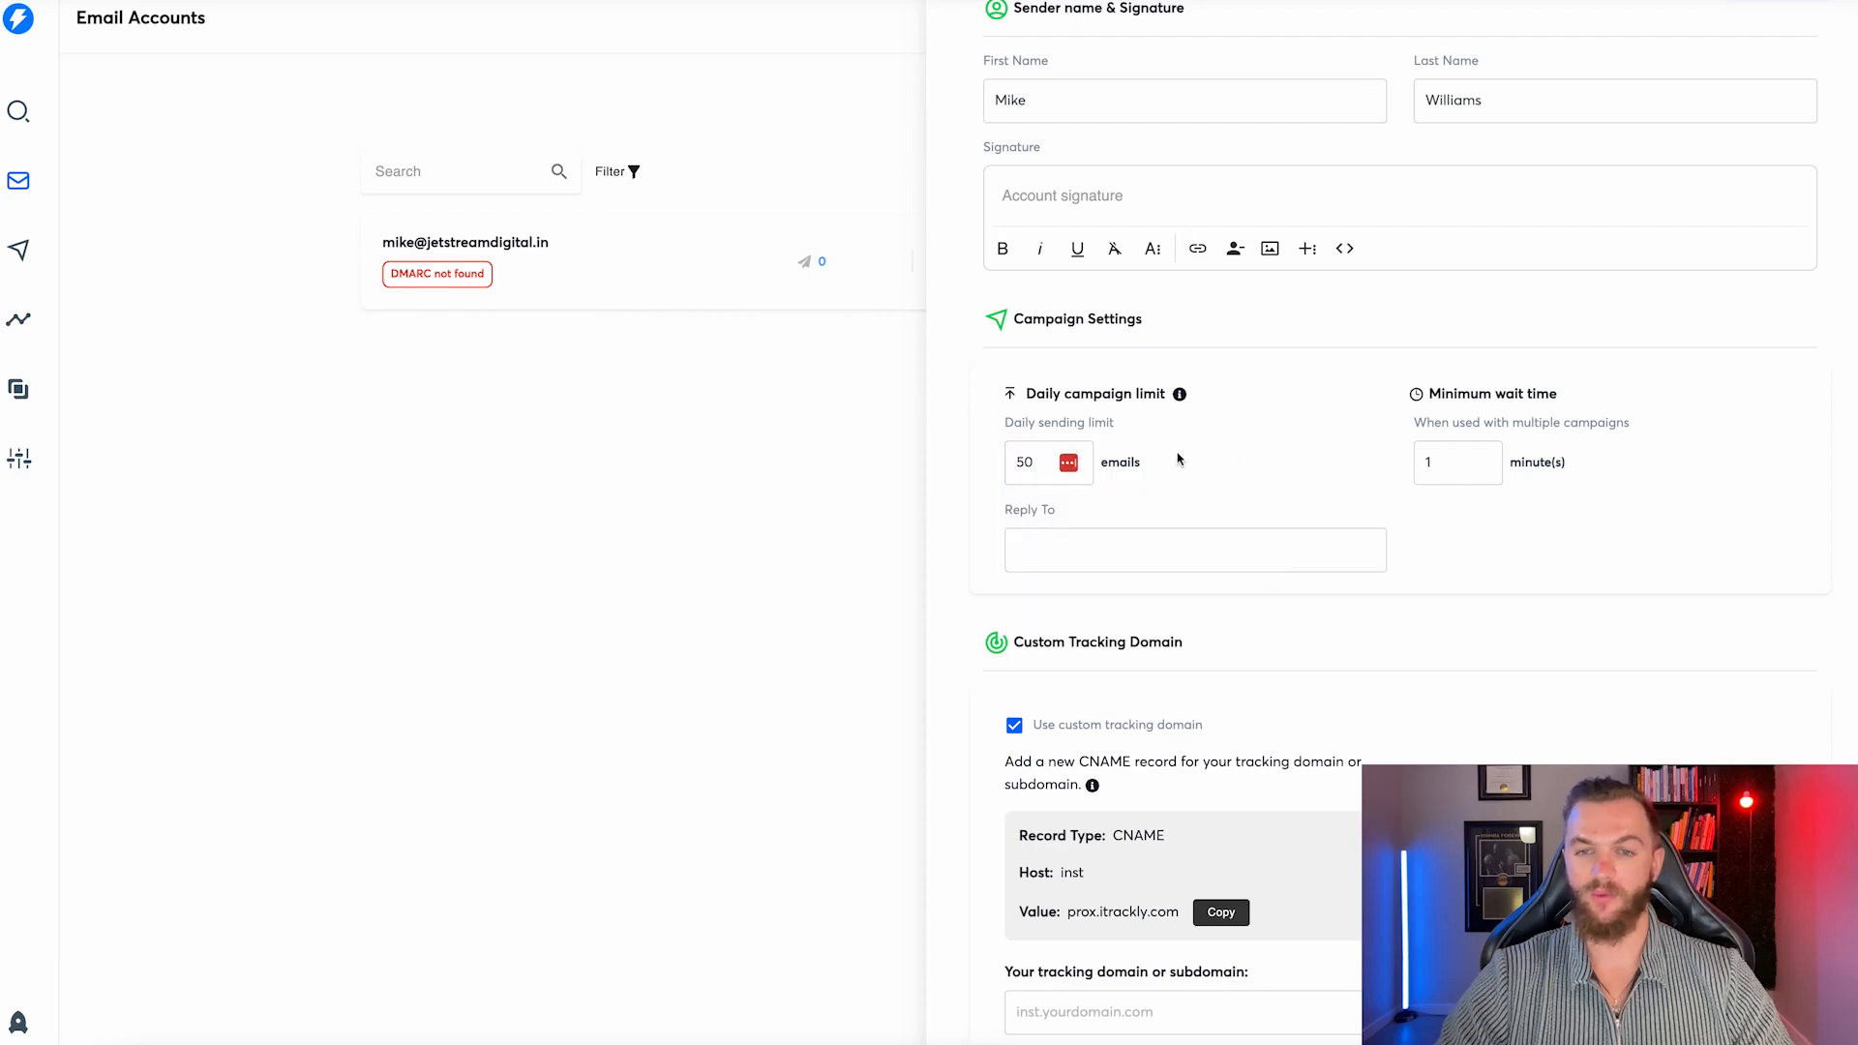
pyautogui.scroll(-1, 1178, 457)
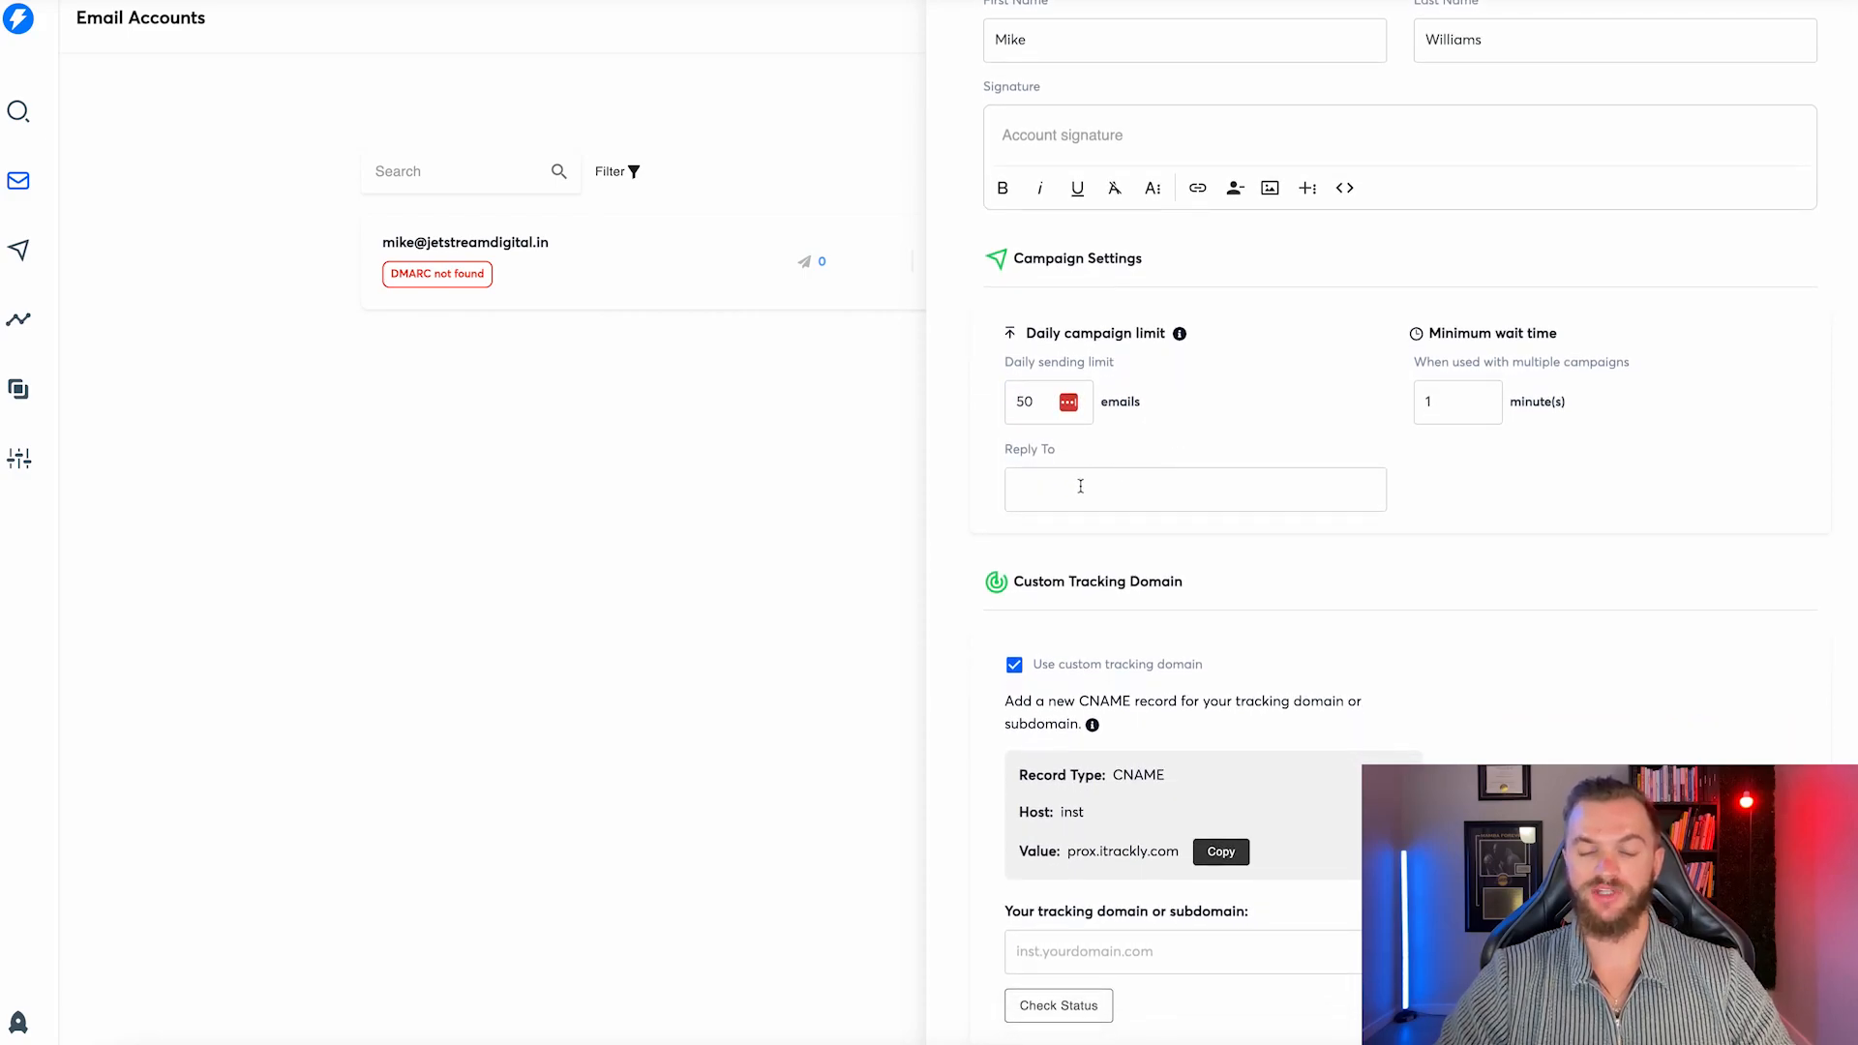
pyautogui.scroll(-1, 1082, 486)
pyautogui.scroll(5, 1082, 486)
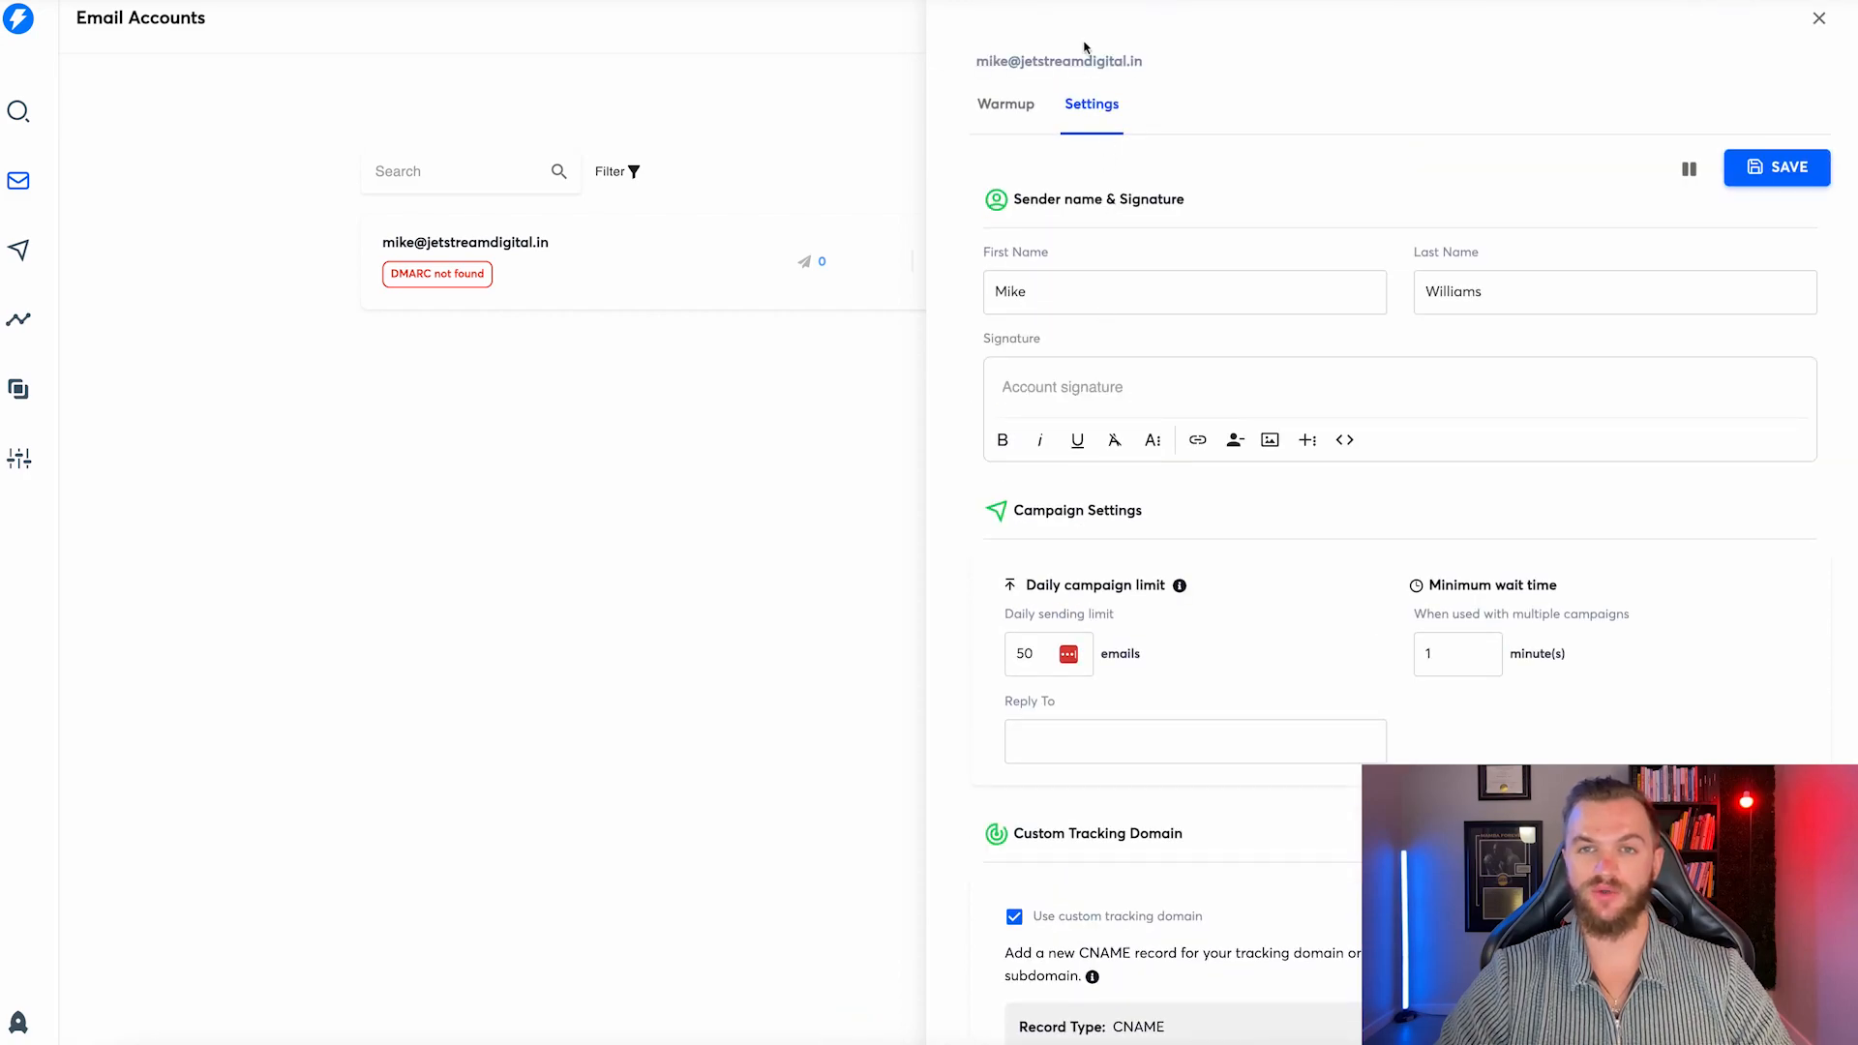
pyautogui.scroll(-5, 1093, 441)
pyautogui.click(1074, 394)
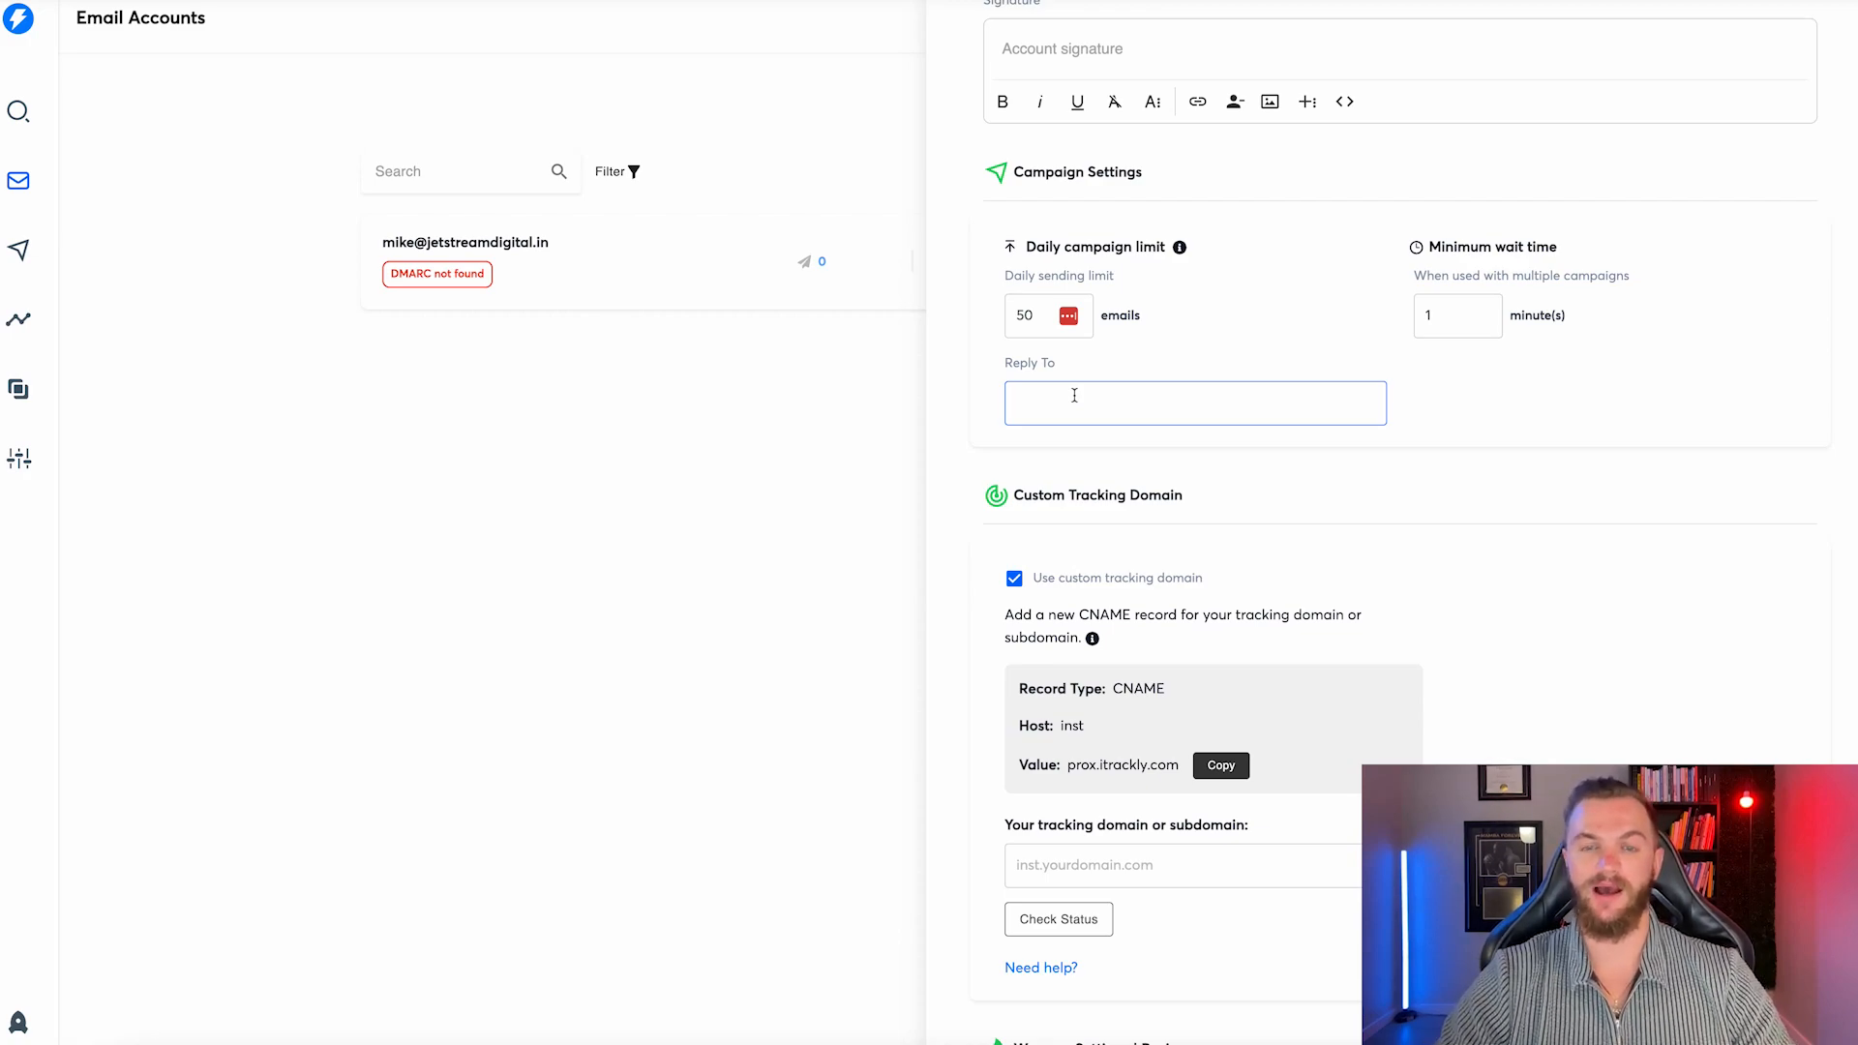
pyautogui.scroll(-1, 1094, 397)
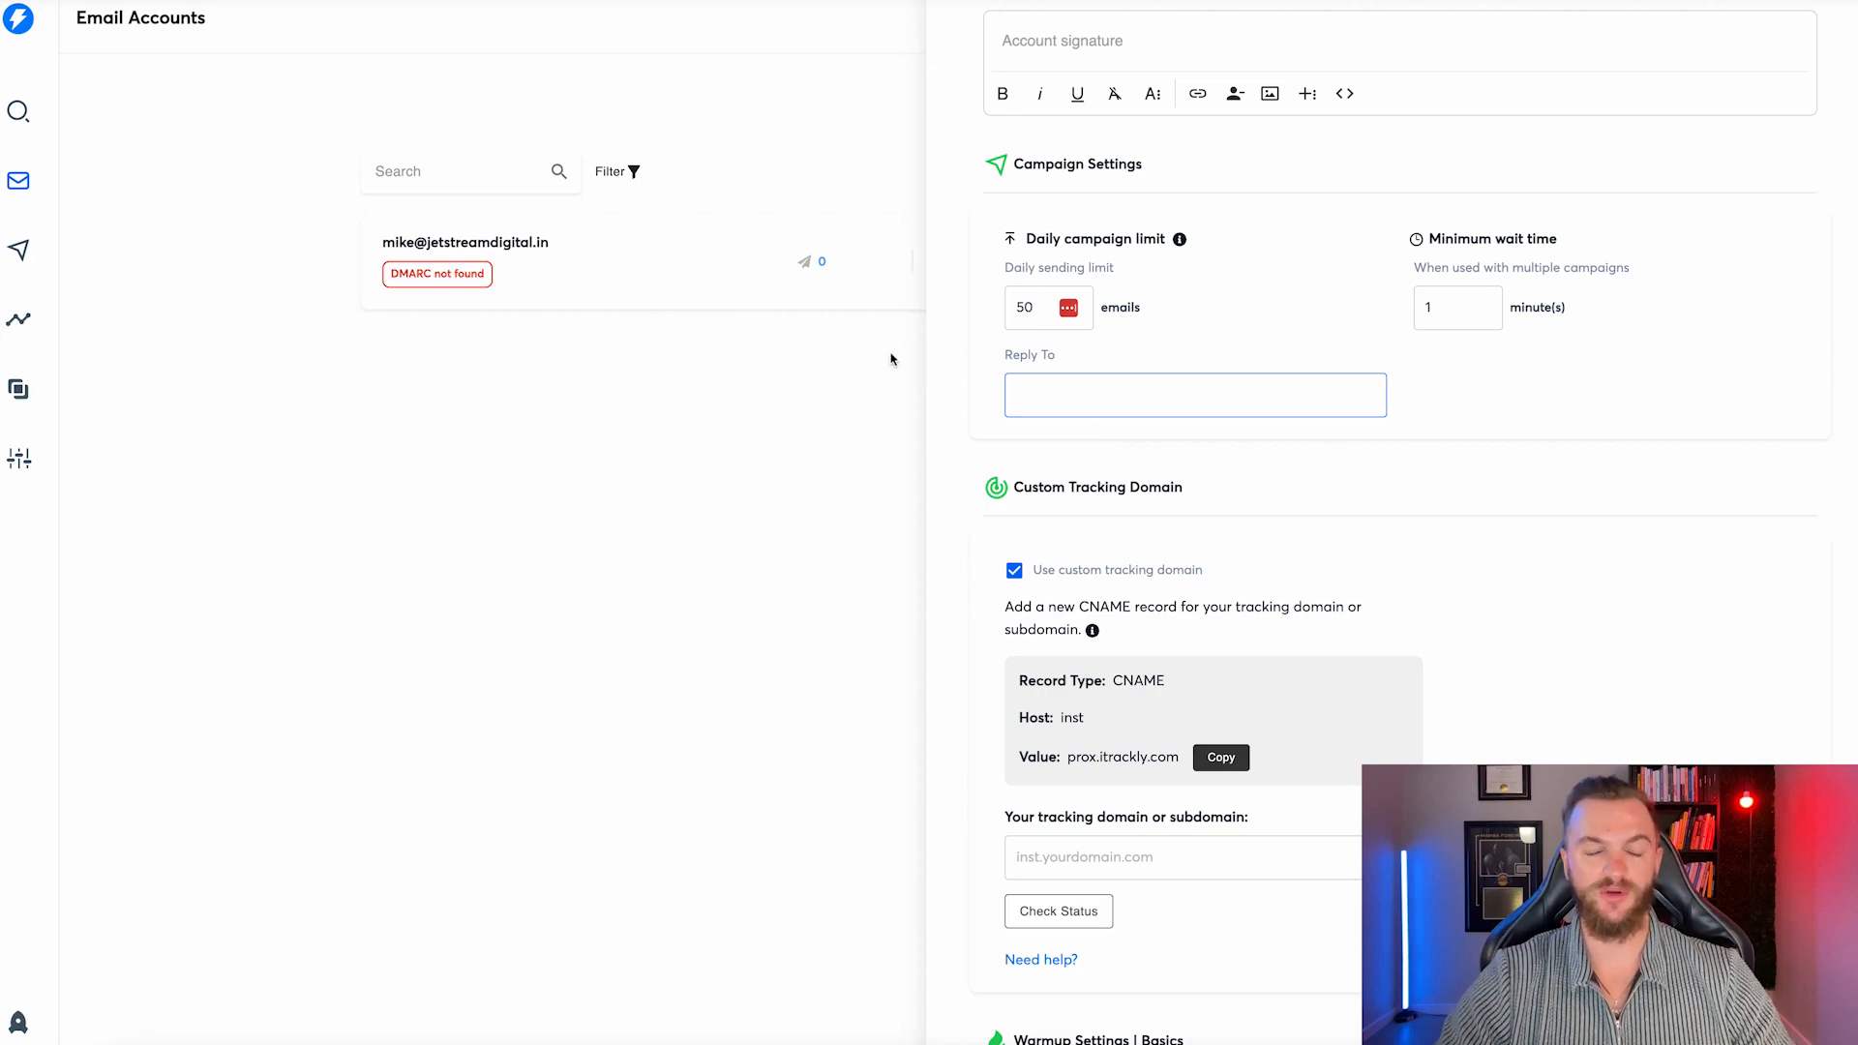
pyautogui.scroll(-2, 1036, 402)
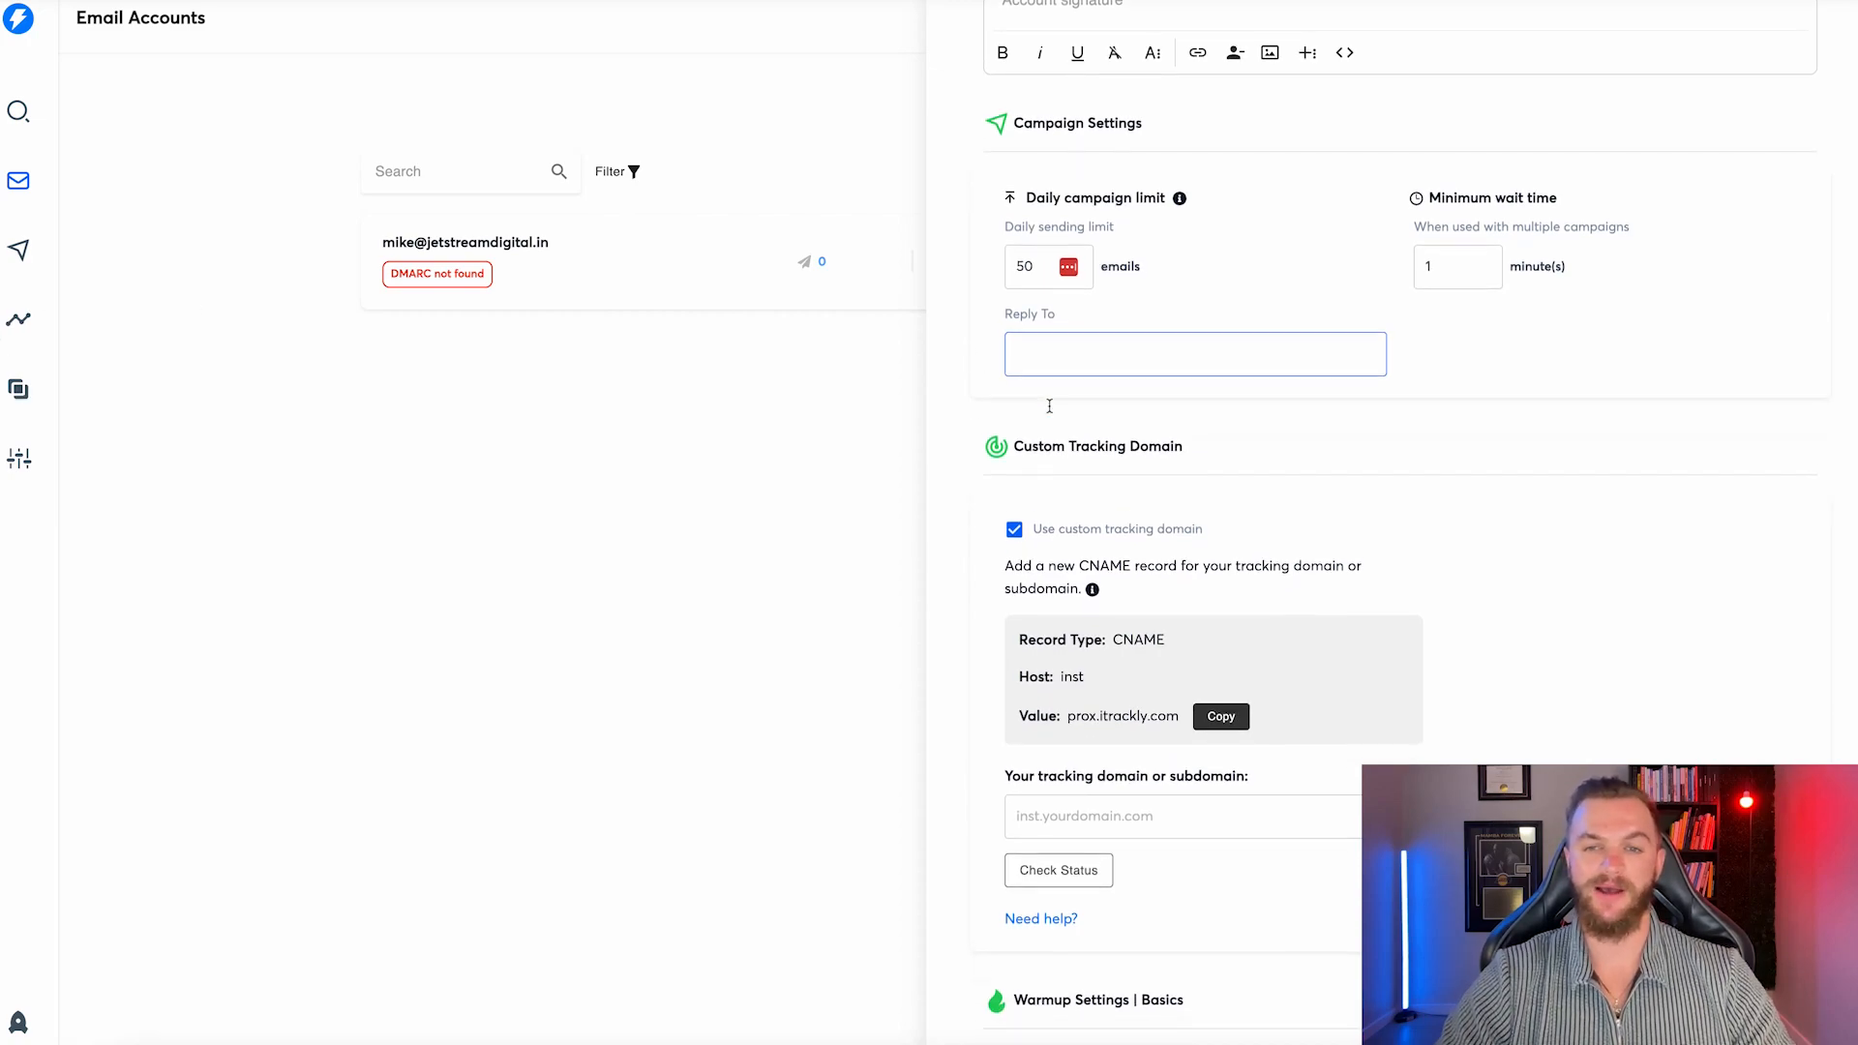
pyautogui.scroll(-1, 1062, 440)
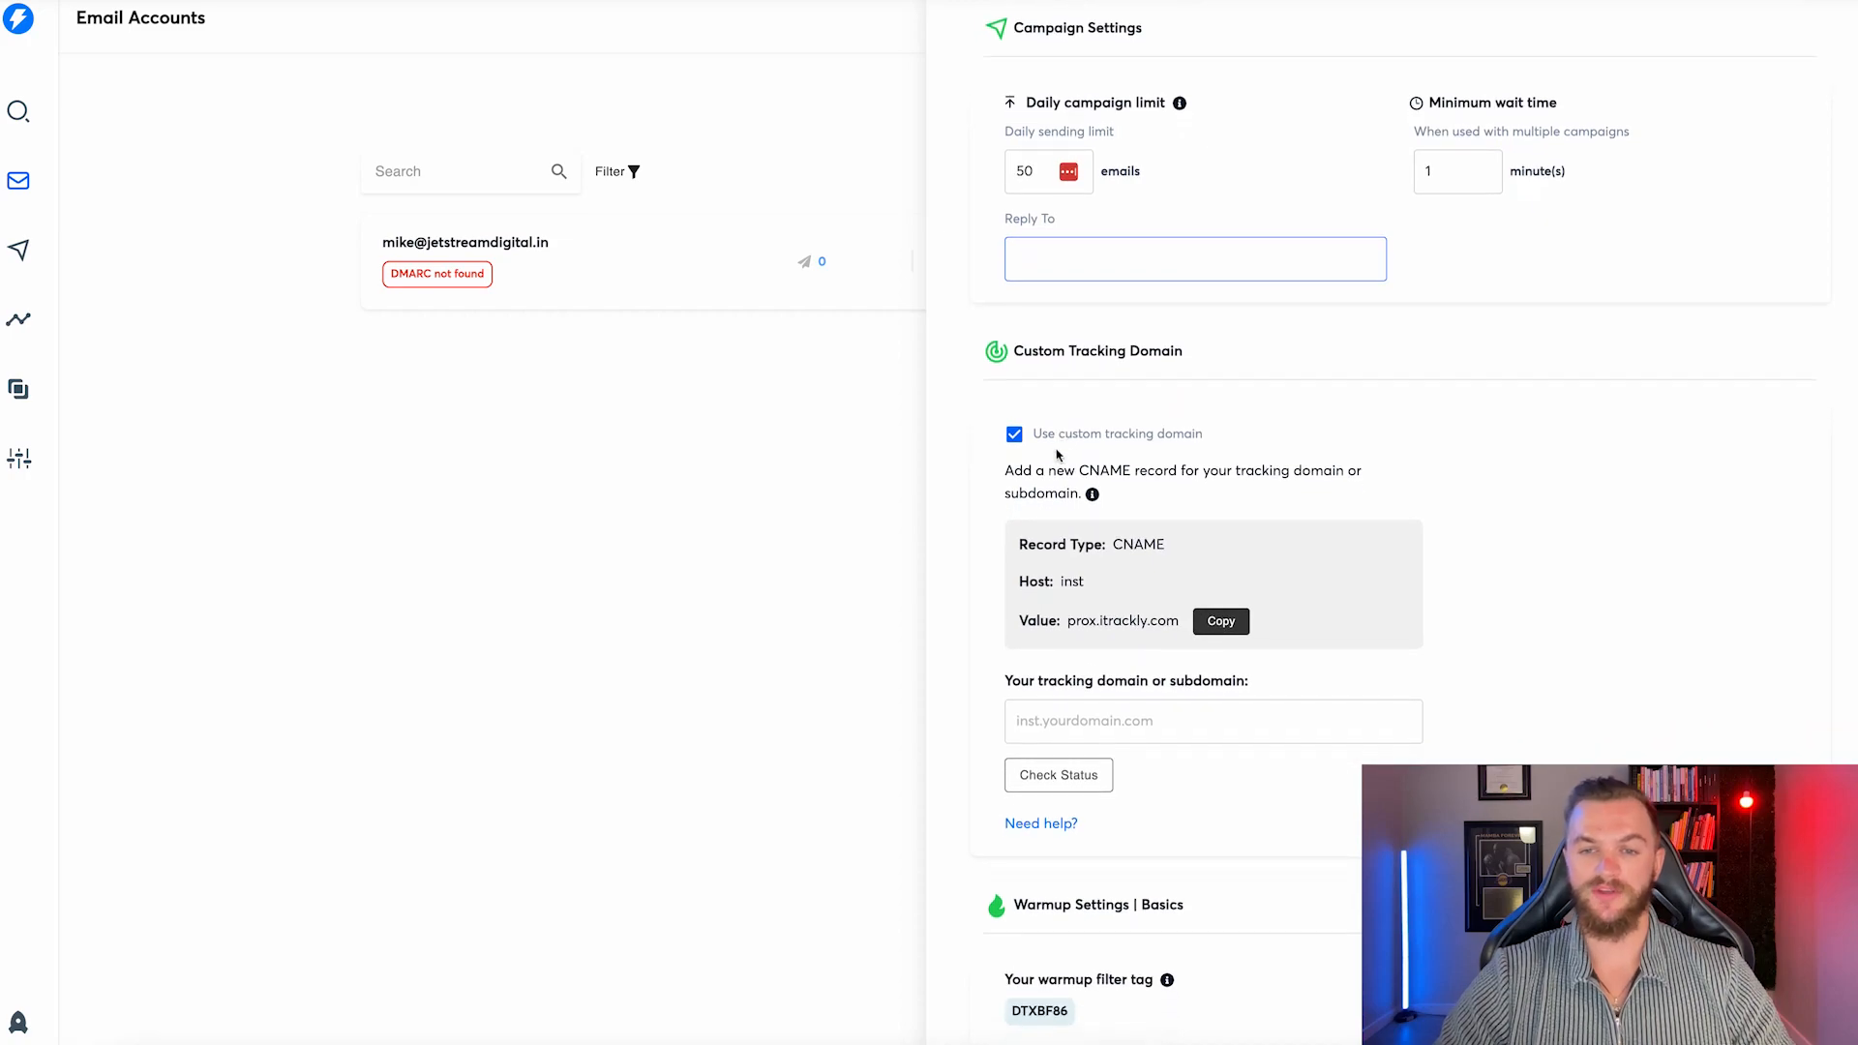
# Enter and verify tracking domain inst.jetstreamdigital.in, then copy the DTXBF86 warmup filter tag.
pyautogui.click(1059, 726)
pyautogui.write('inst.jetstreamdigital.in')
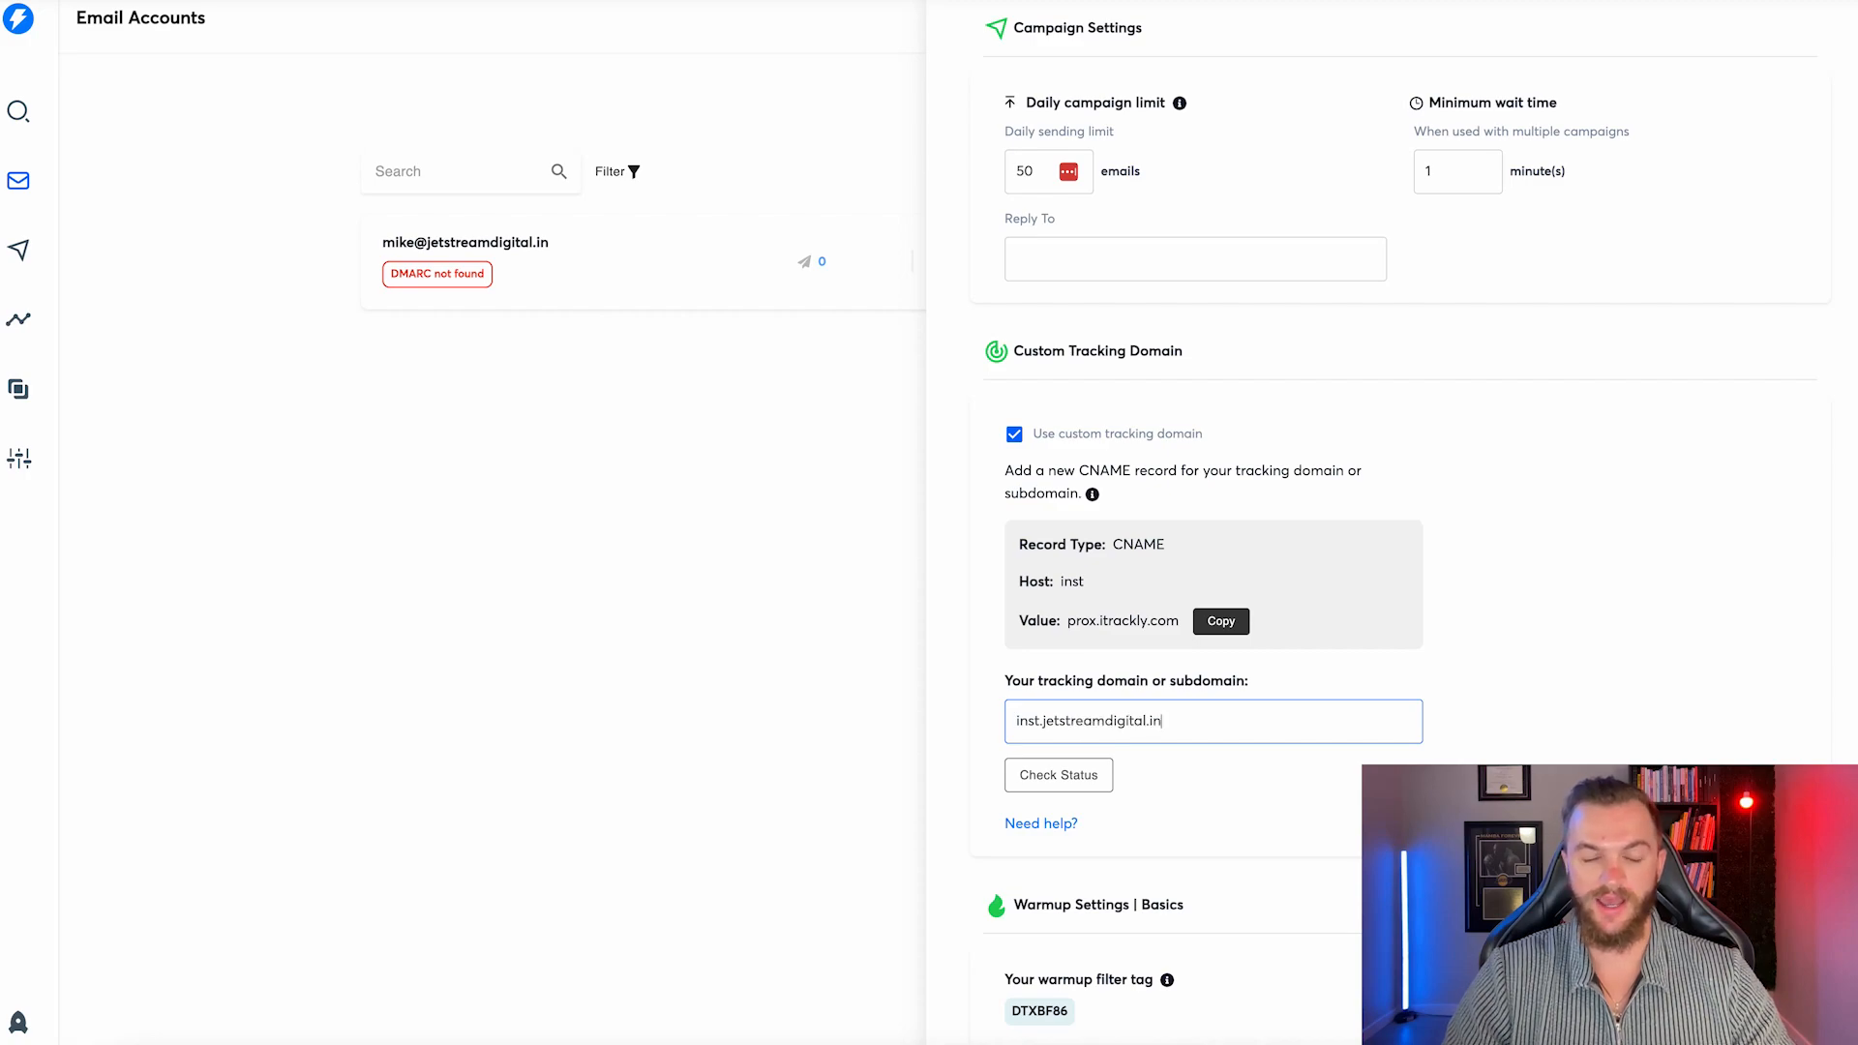
pyautogui.click(1077, 775)
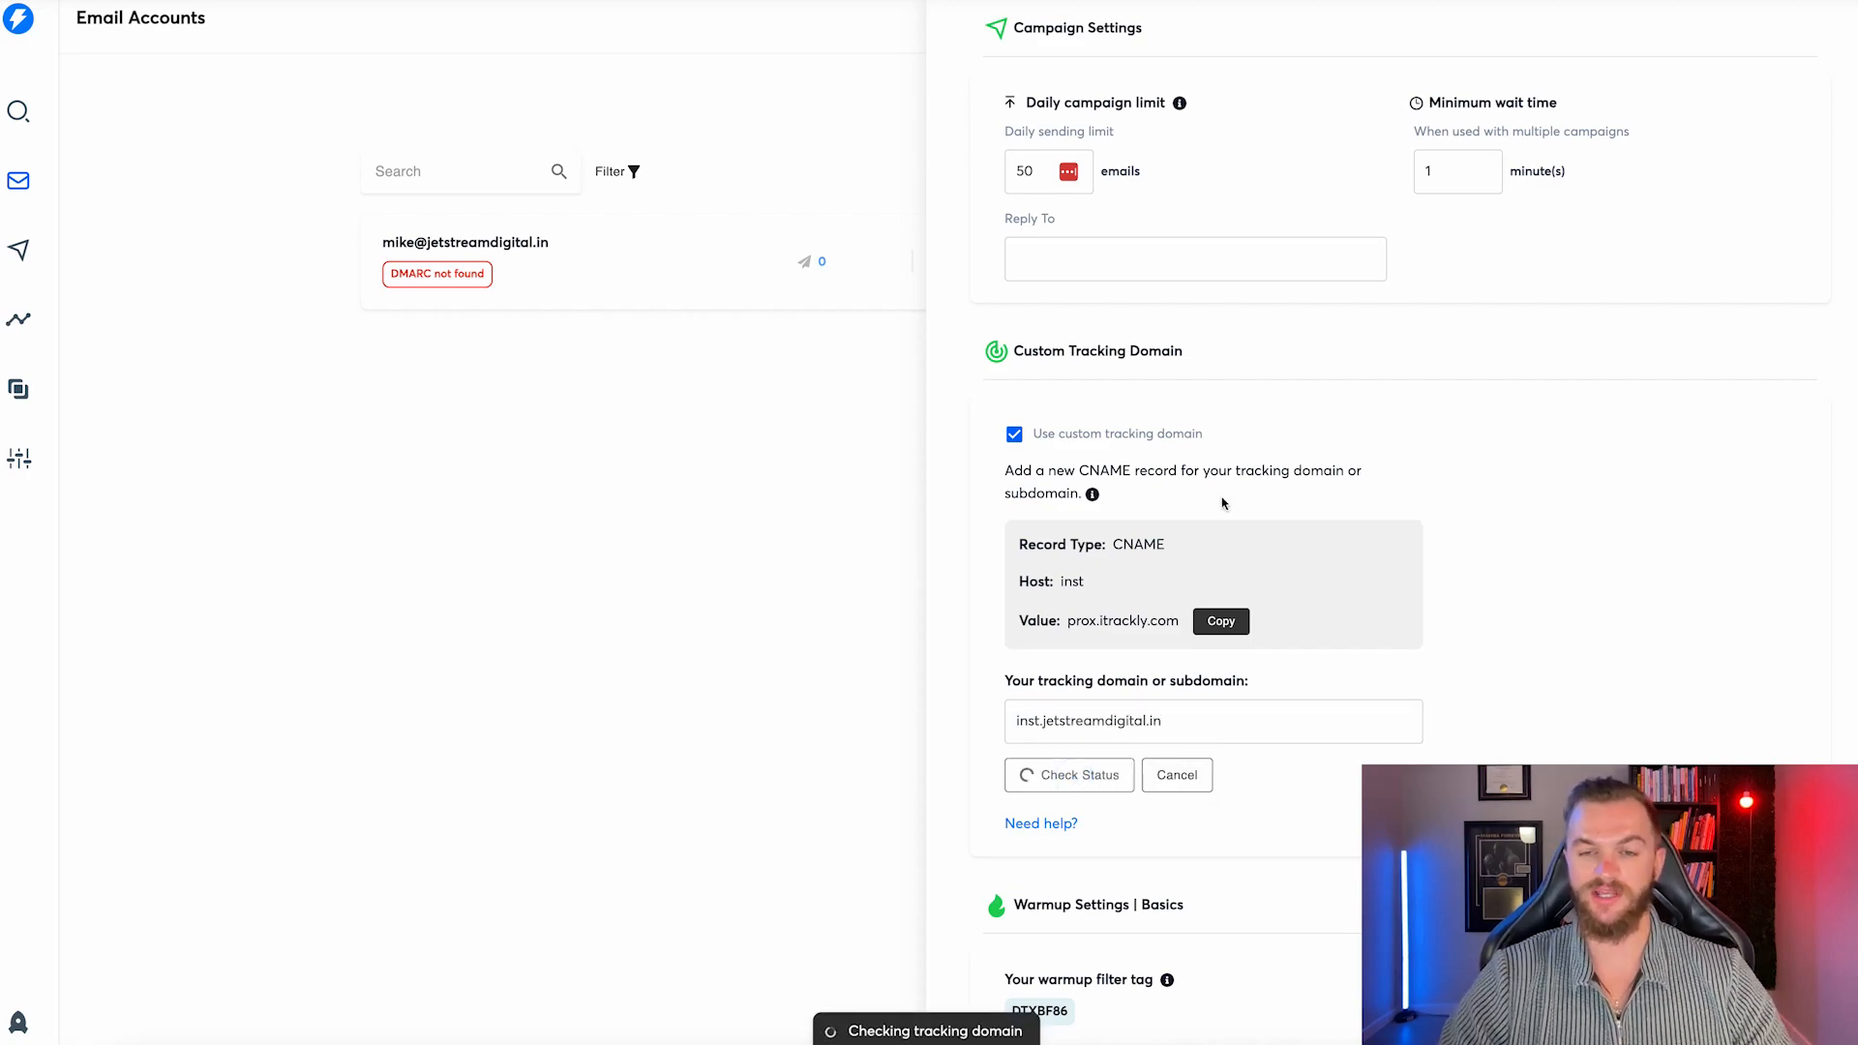
pyautogui.scroll(-3, 1222, 500)
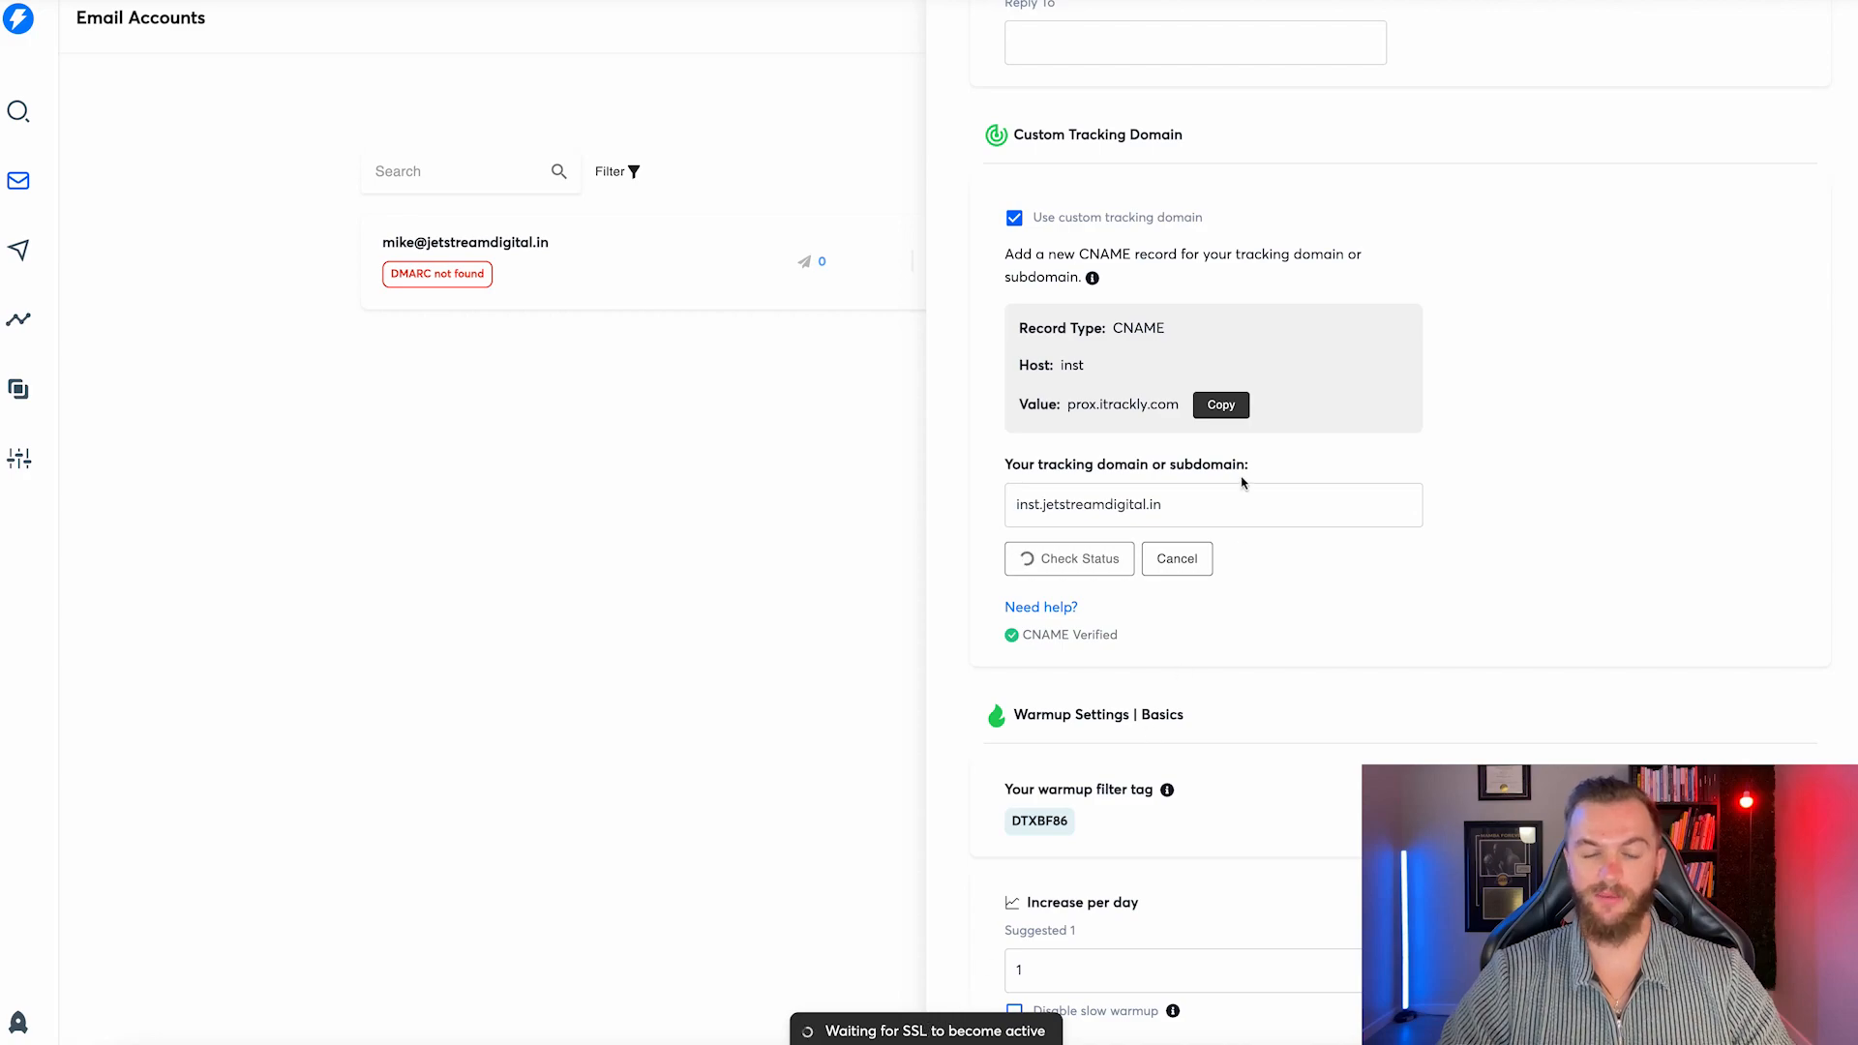
pyautogui.scroll(-5, 1133, 444)
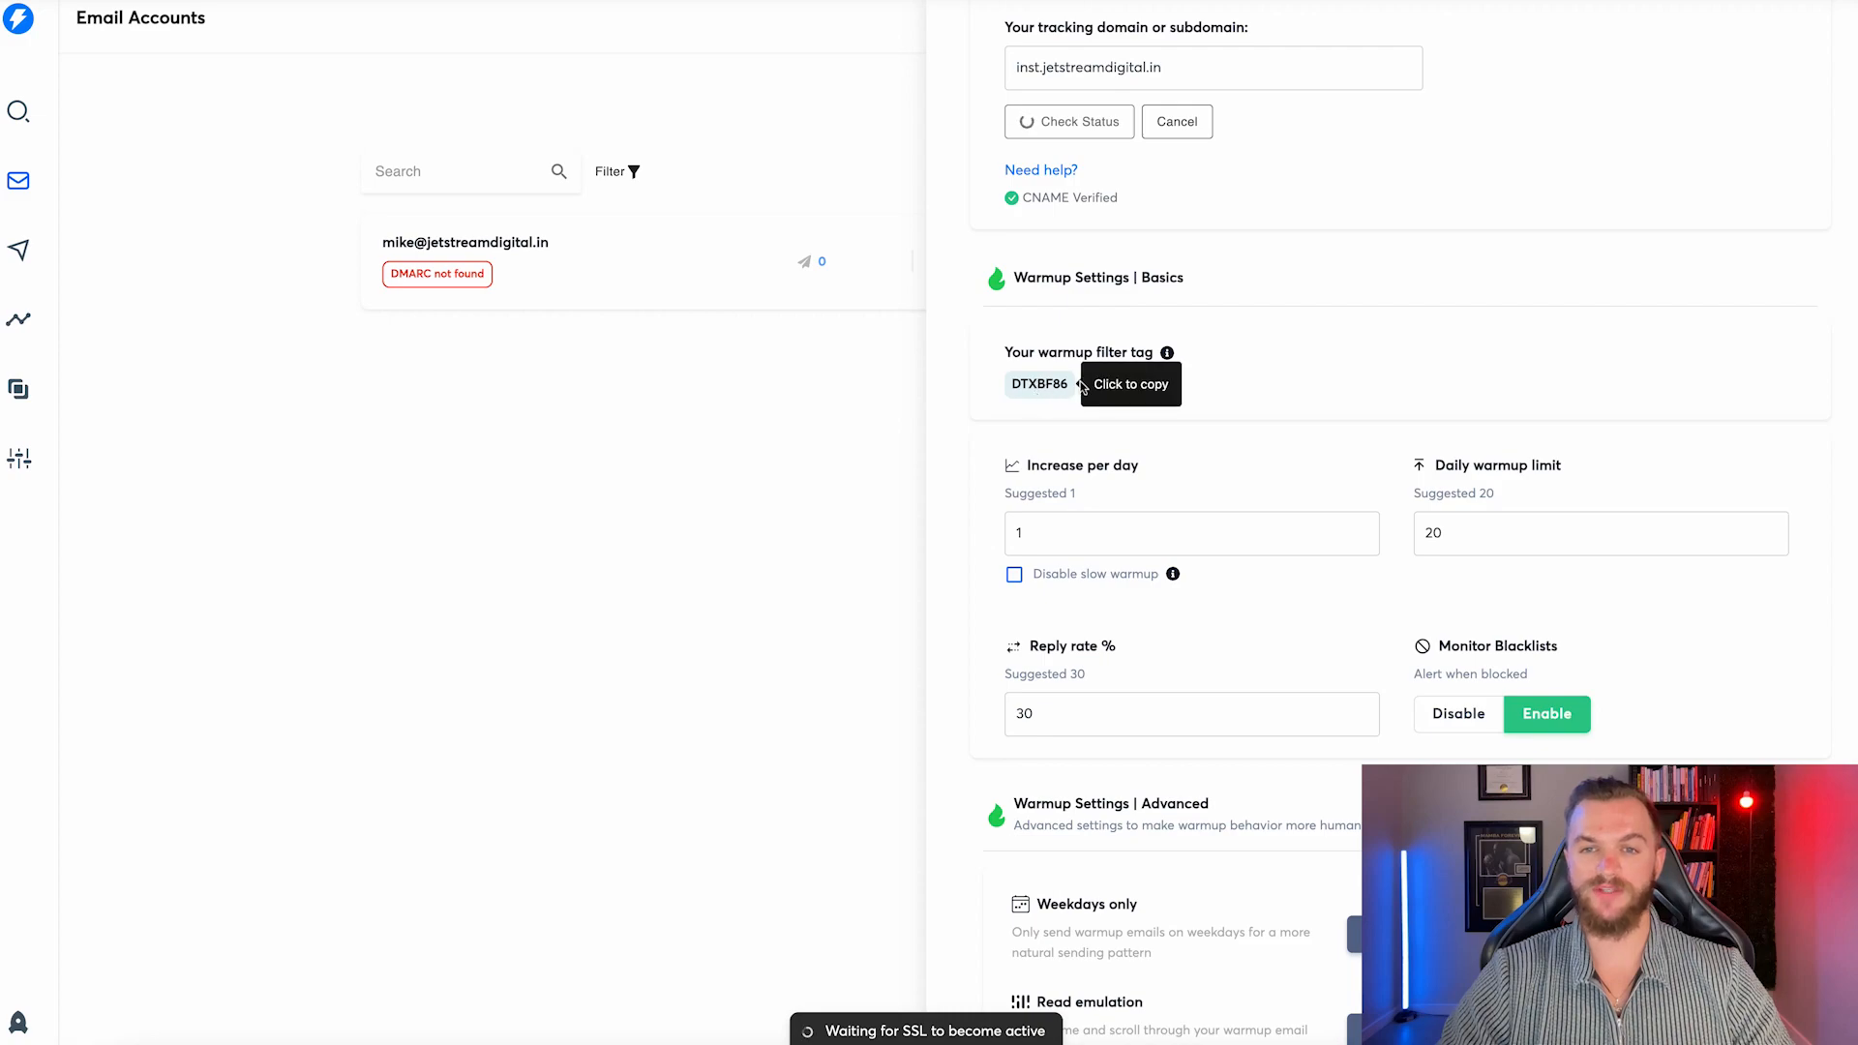
pyautogui.click(1036, 392)
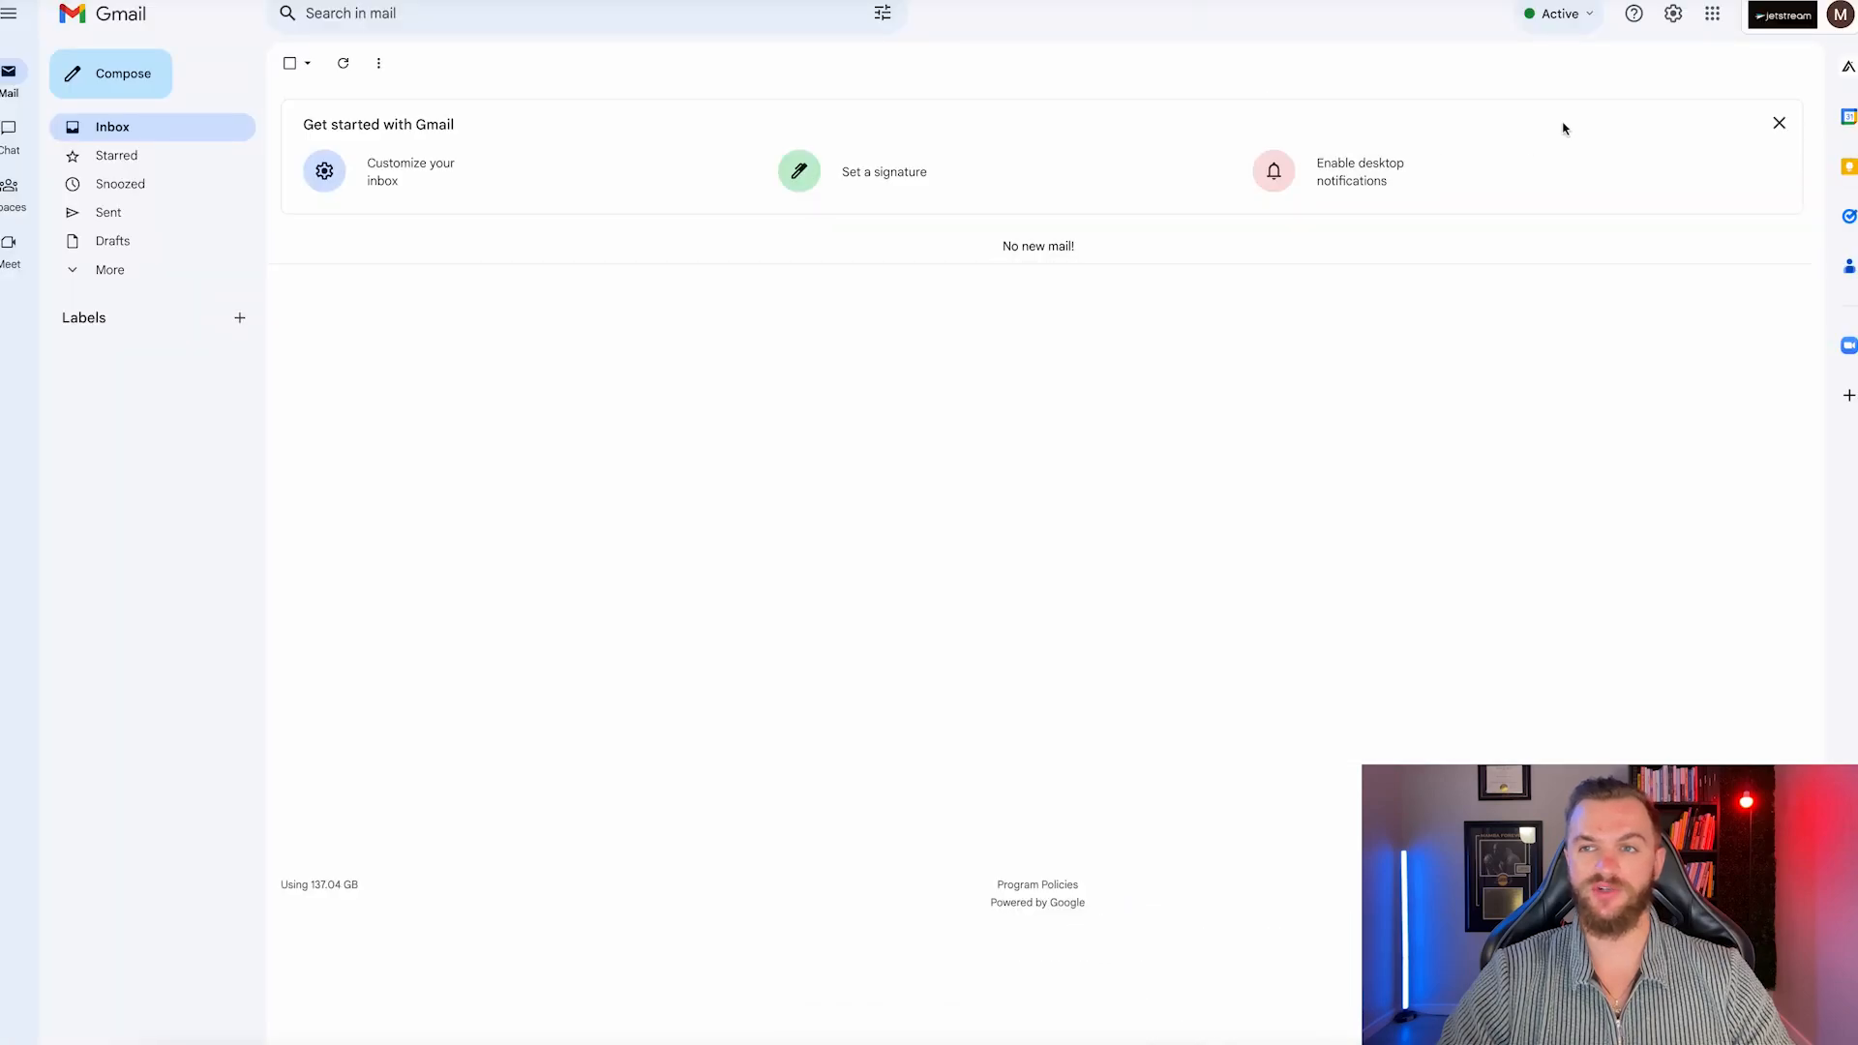
# Start a new Gmail filter matching the words DTXBF86.
pyautogui.click(1673, 14)
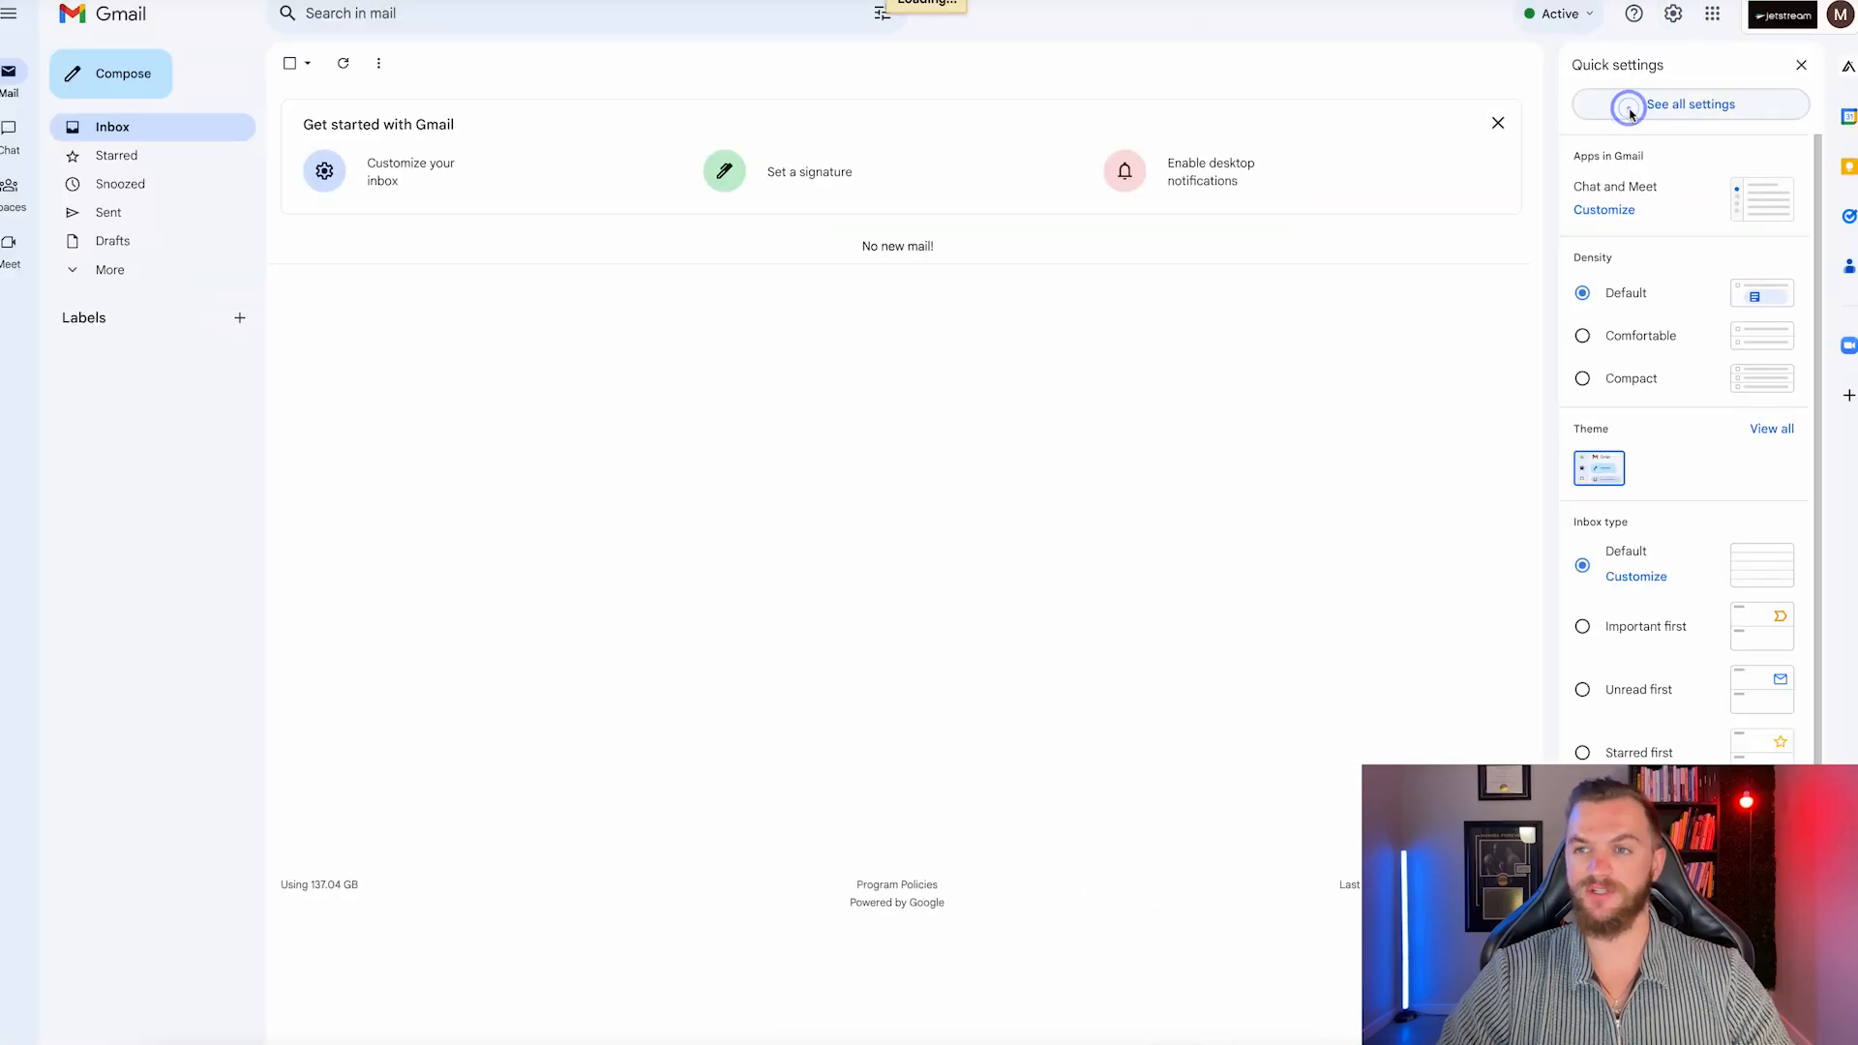
pyautogui.click(1632, 108)
pyautogui.click(535, 108)
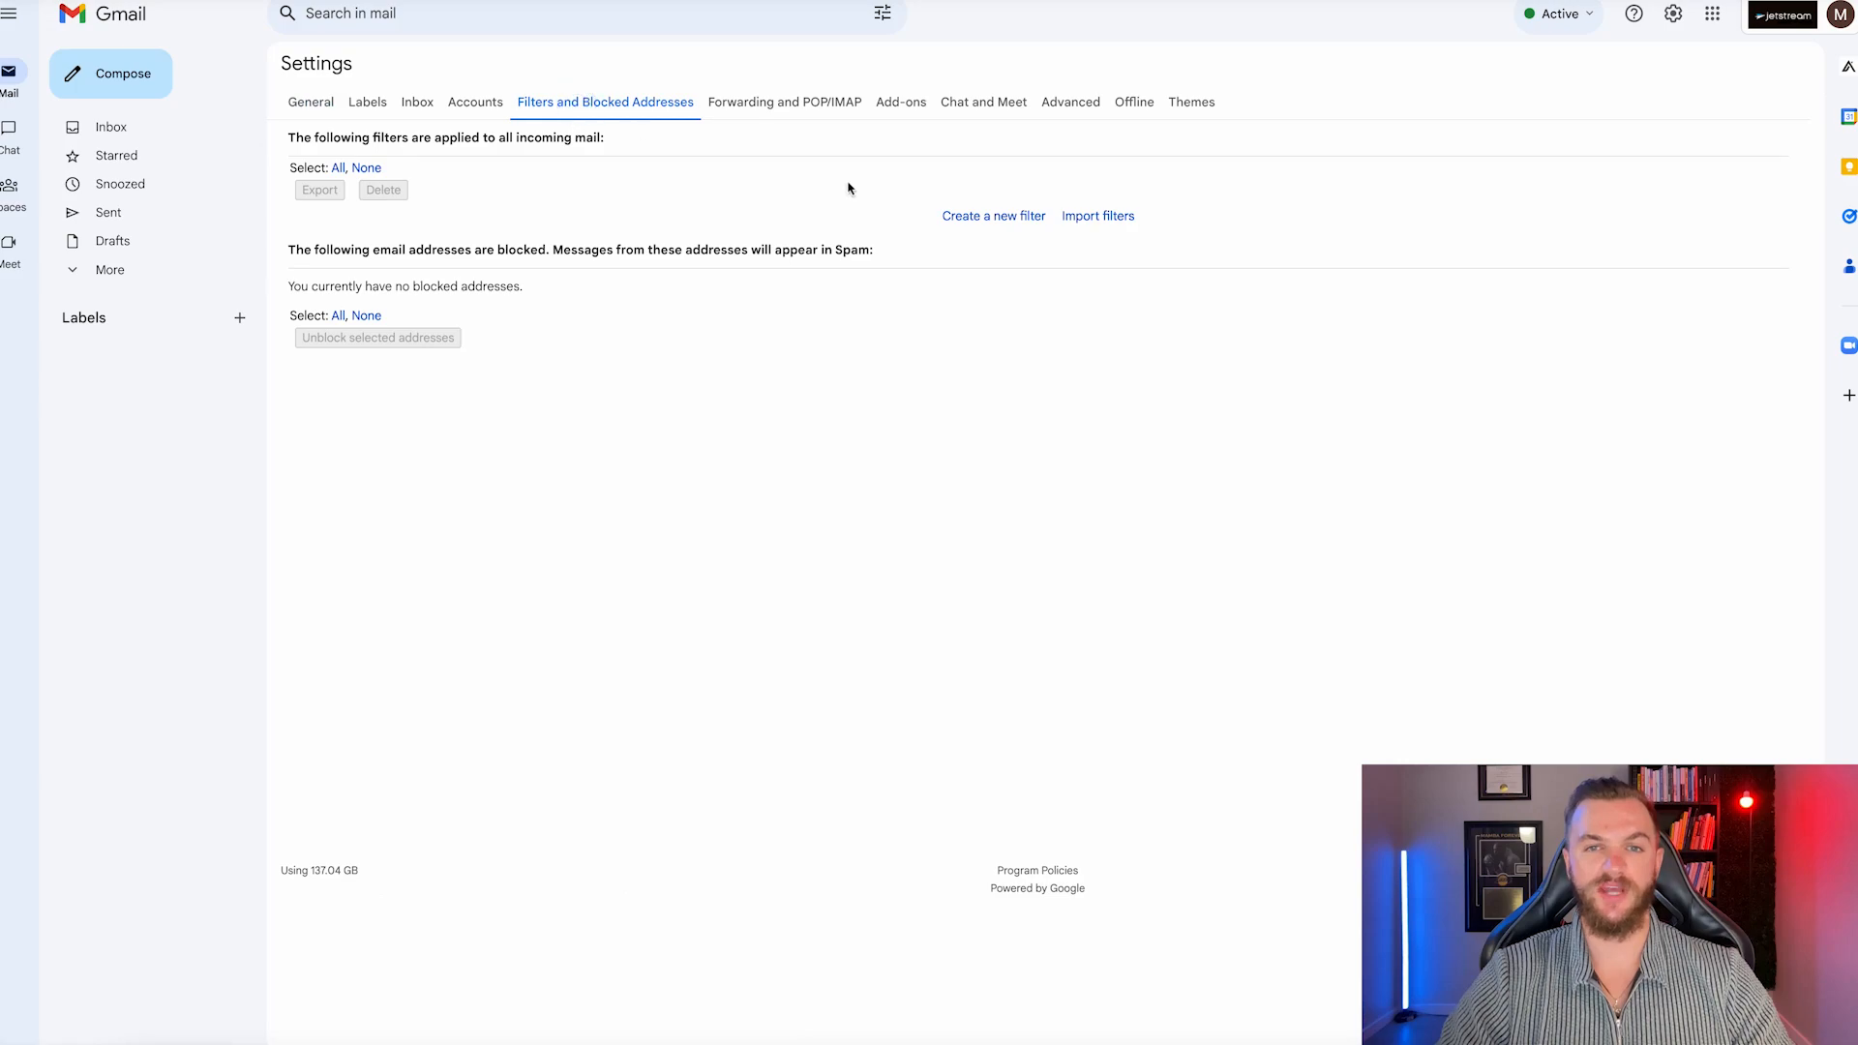
pyautogui.click(963, 217)
pyautogui.click(437, 167)
pyautogui.hotkey('ctrl', 'v')
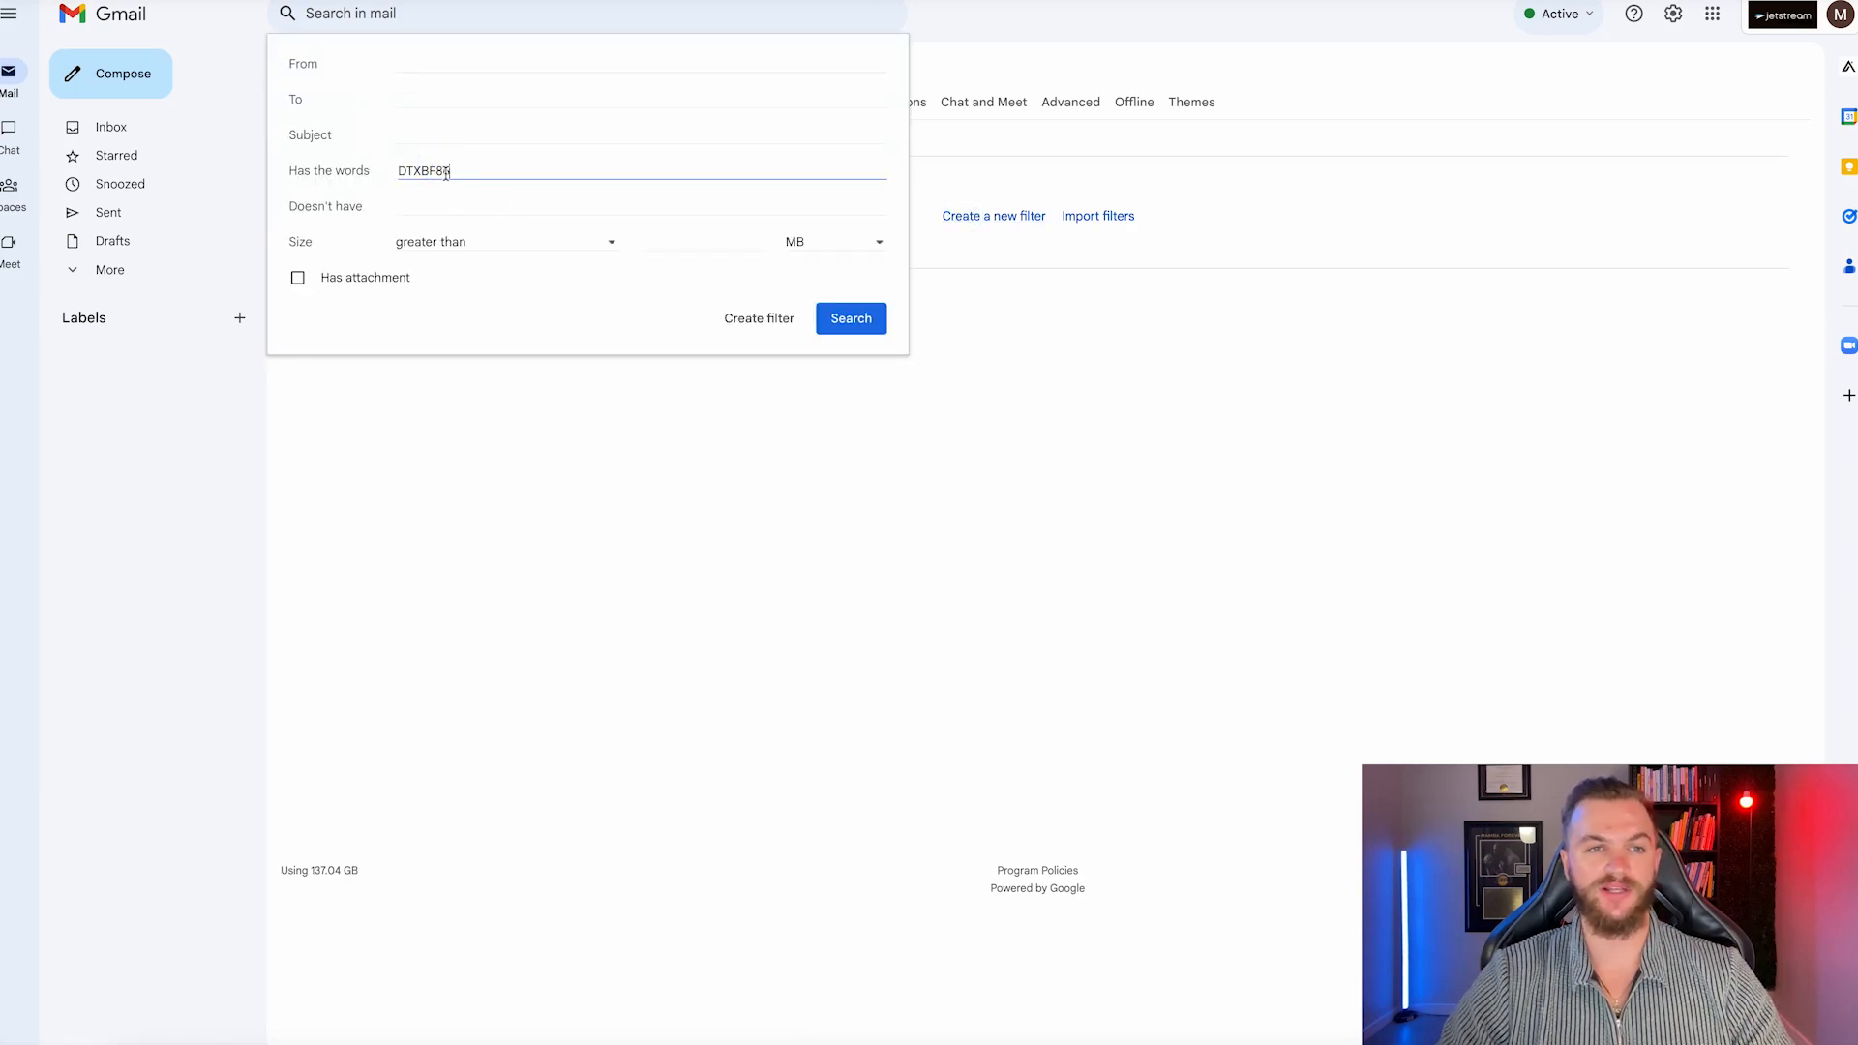
pyautogui.click(736, 327)
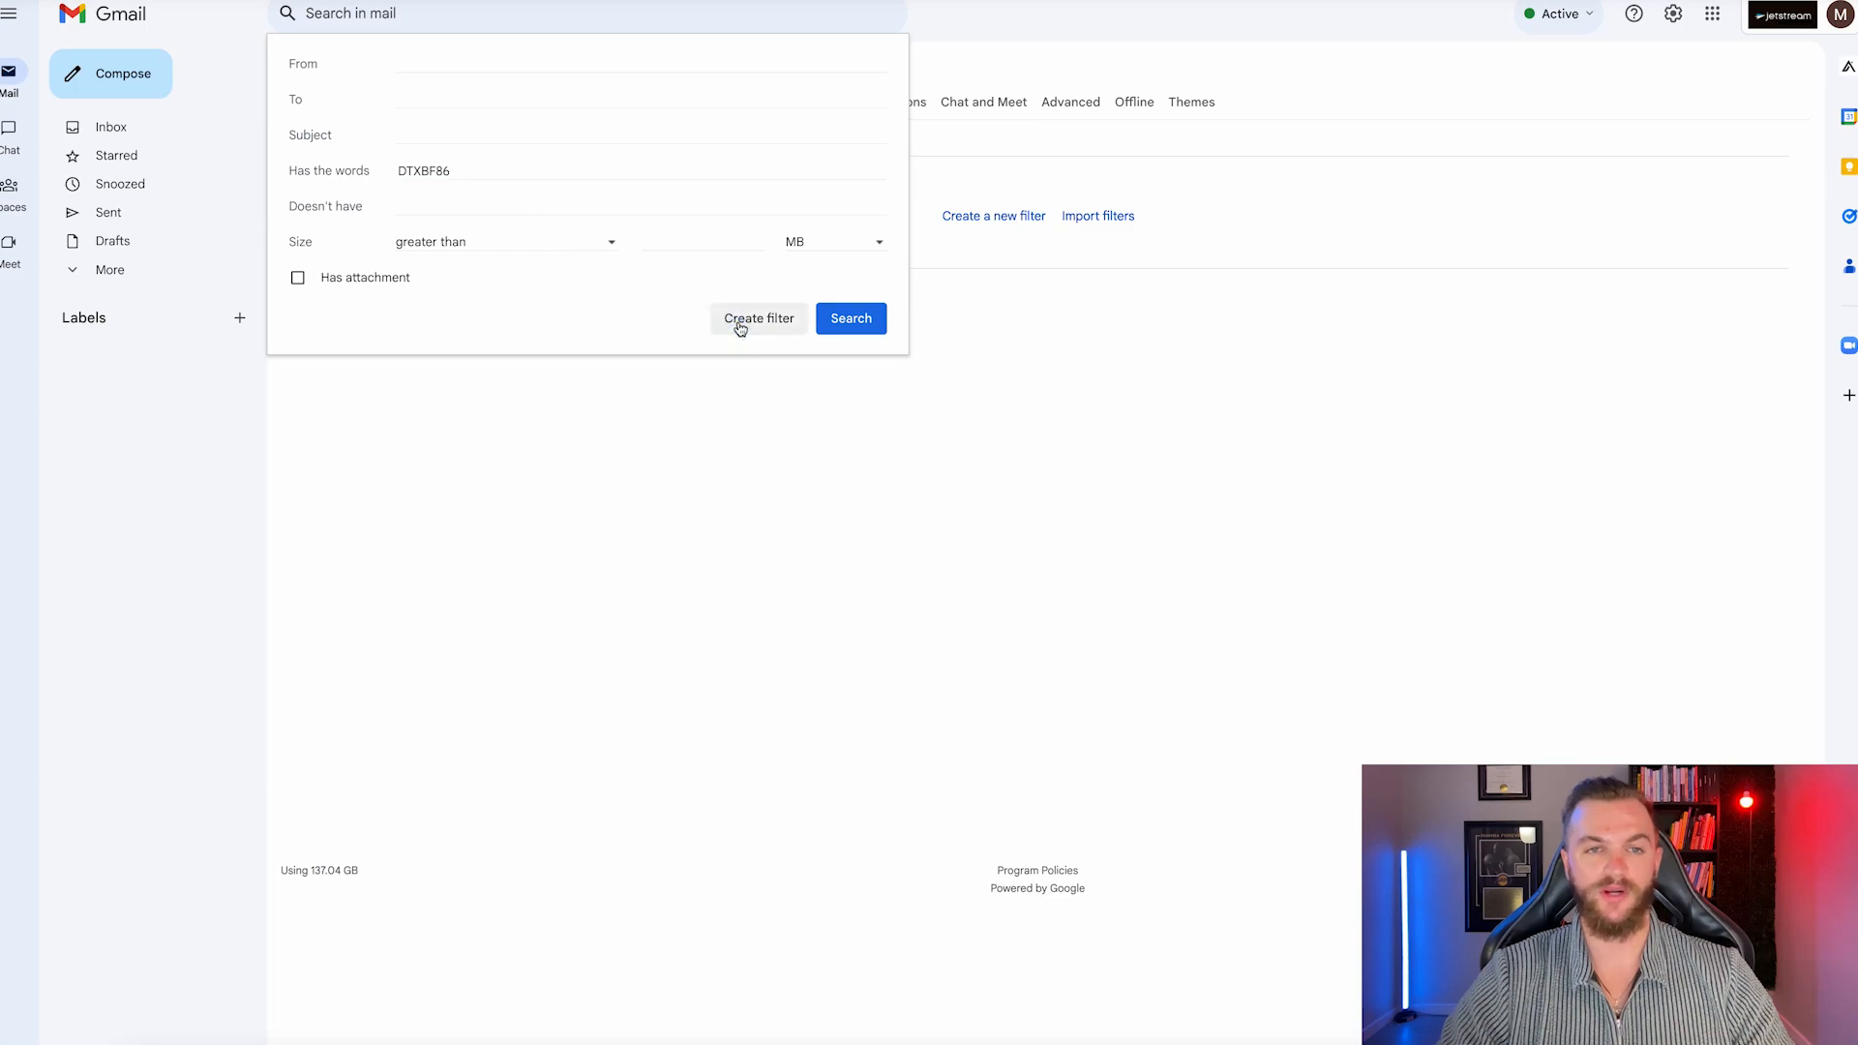
# Create the filter: skip inbox, mark read, never spam, always important, apply to existing conversations.
pyautogui.click(298, 102)
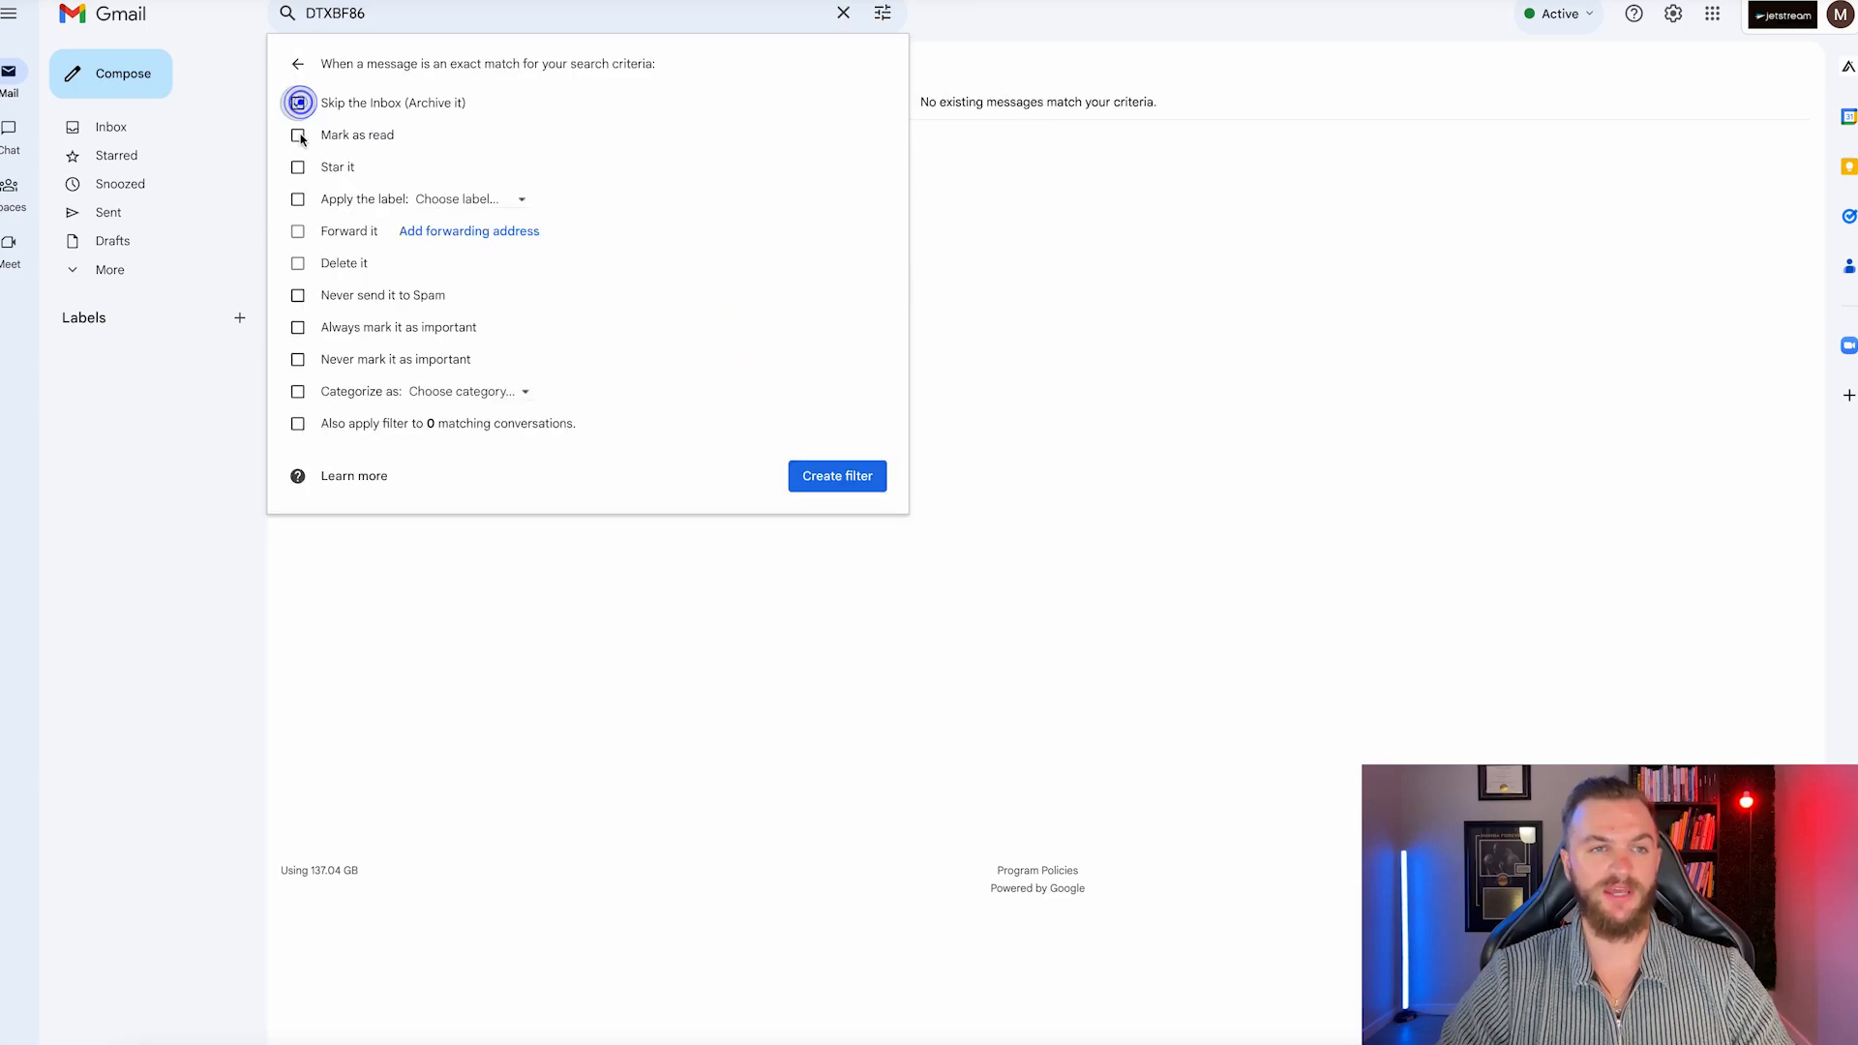
pyautogui.click(297, 134)
pyautogui.click(297, 295)
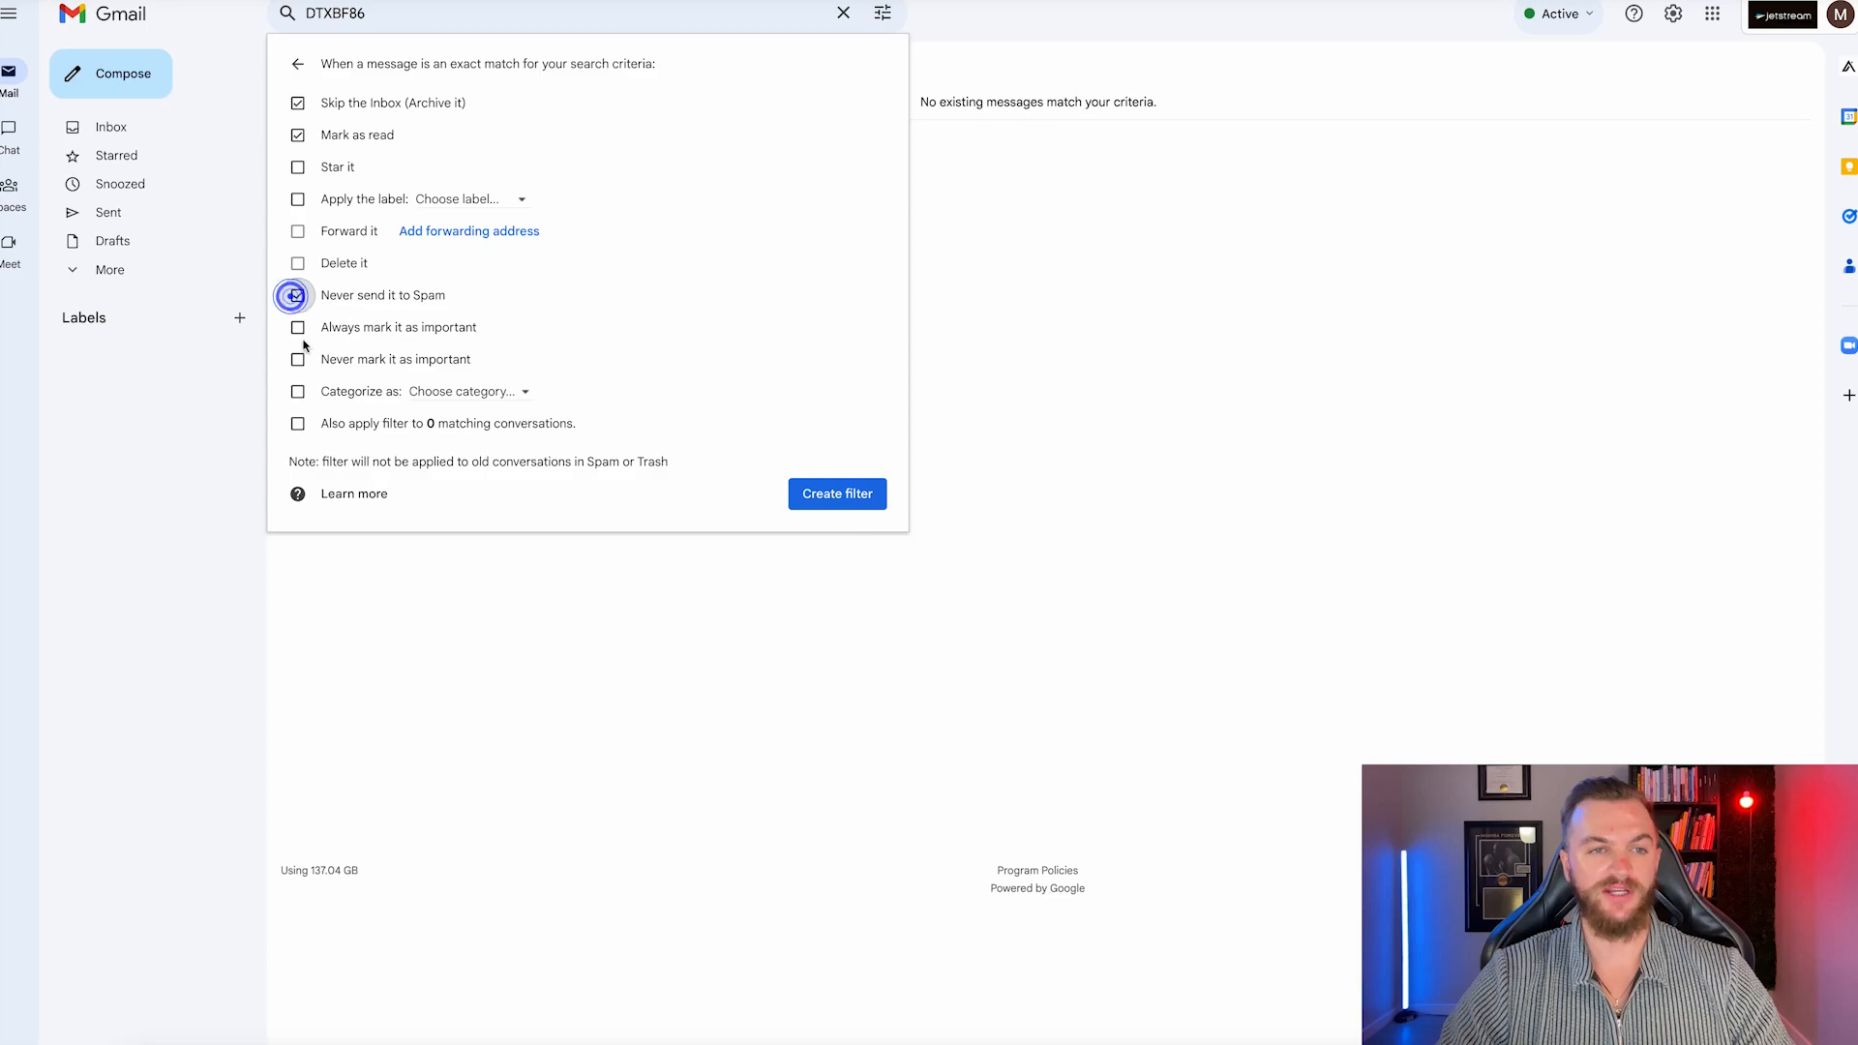
pyautogui.click(297, 327)
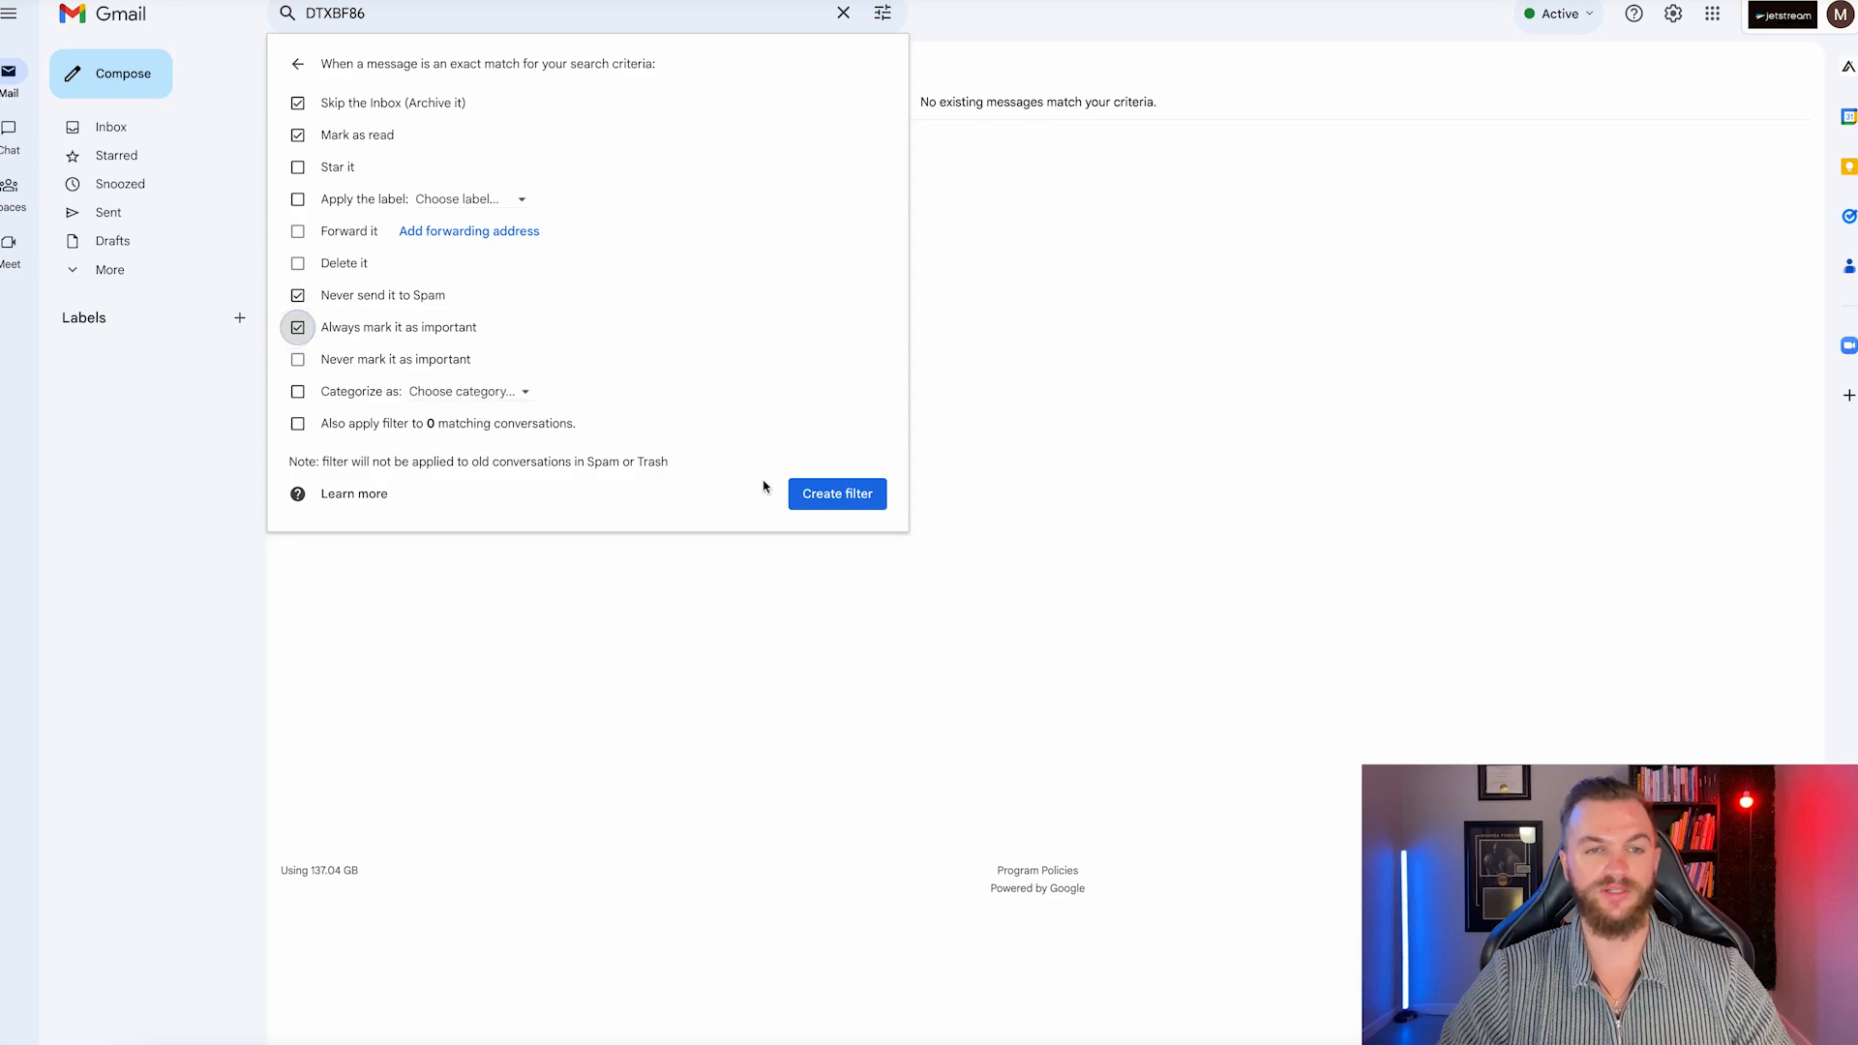
pyautogui.click(297, 423)
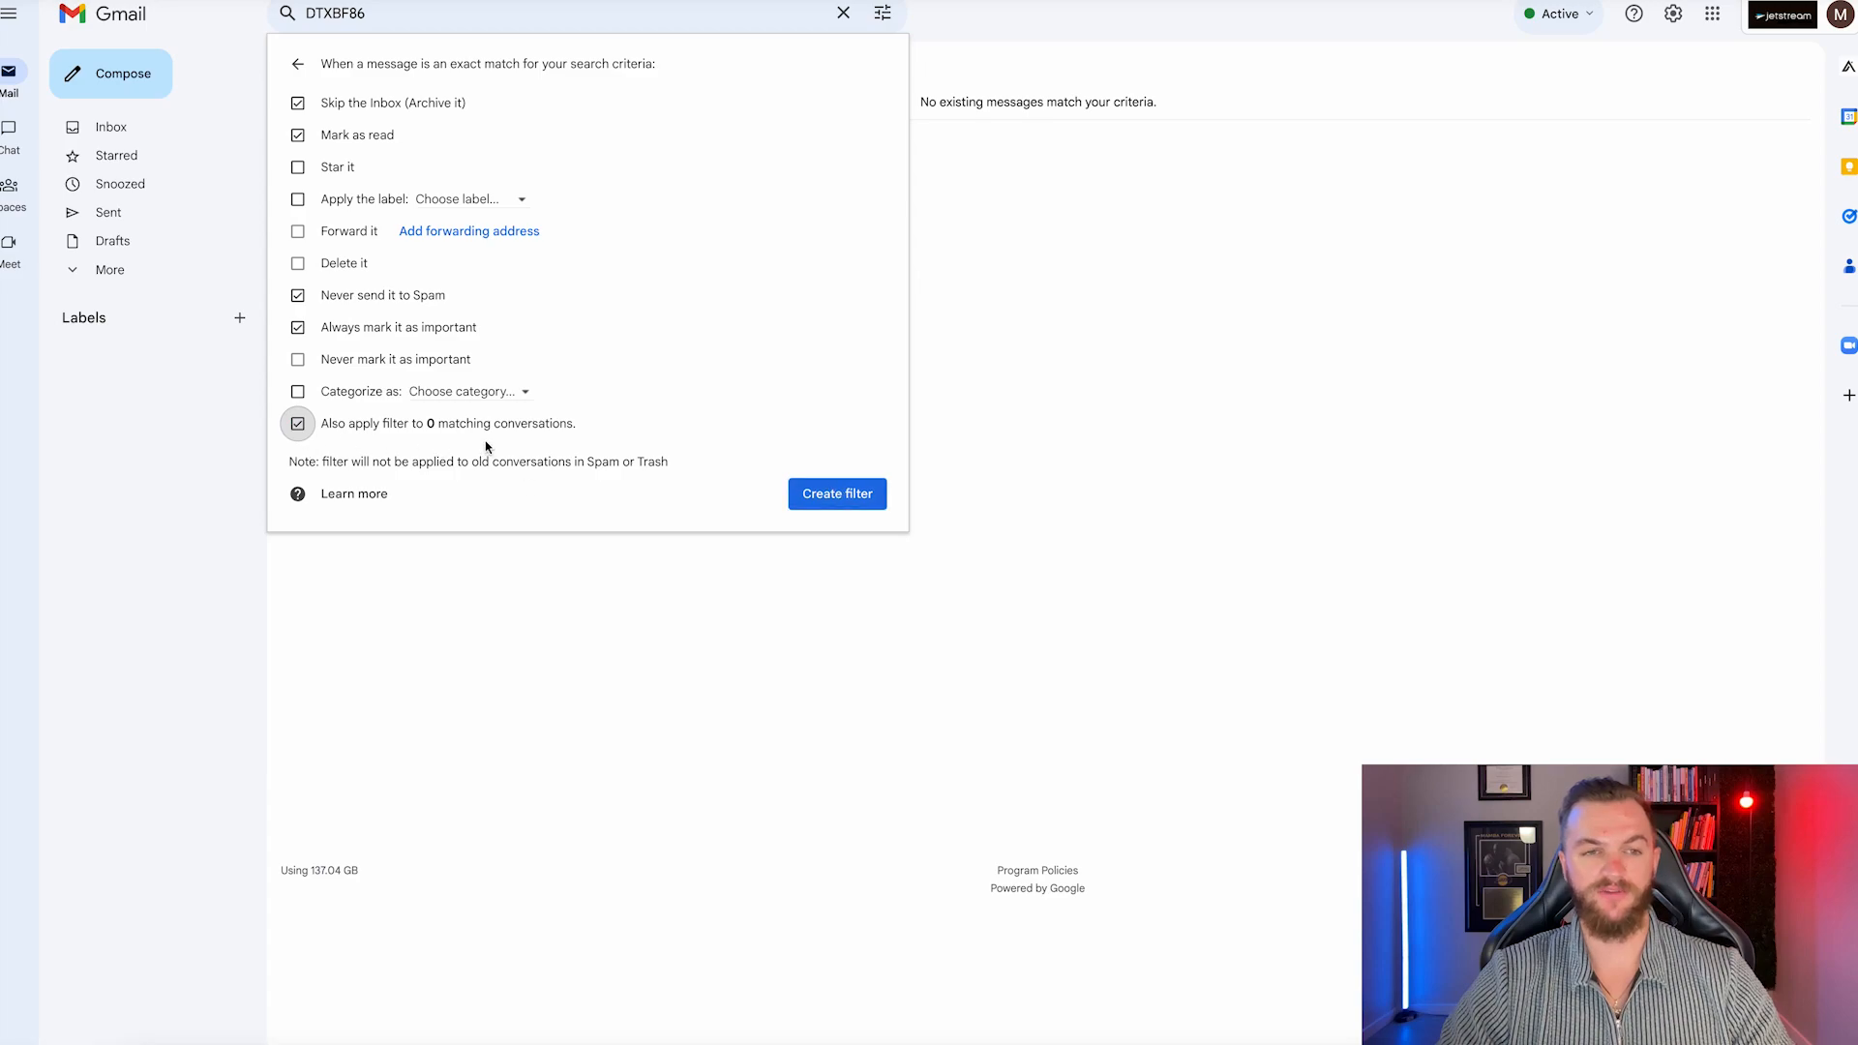
pyautogui.click(830, 500)
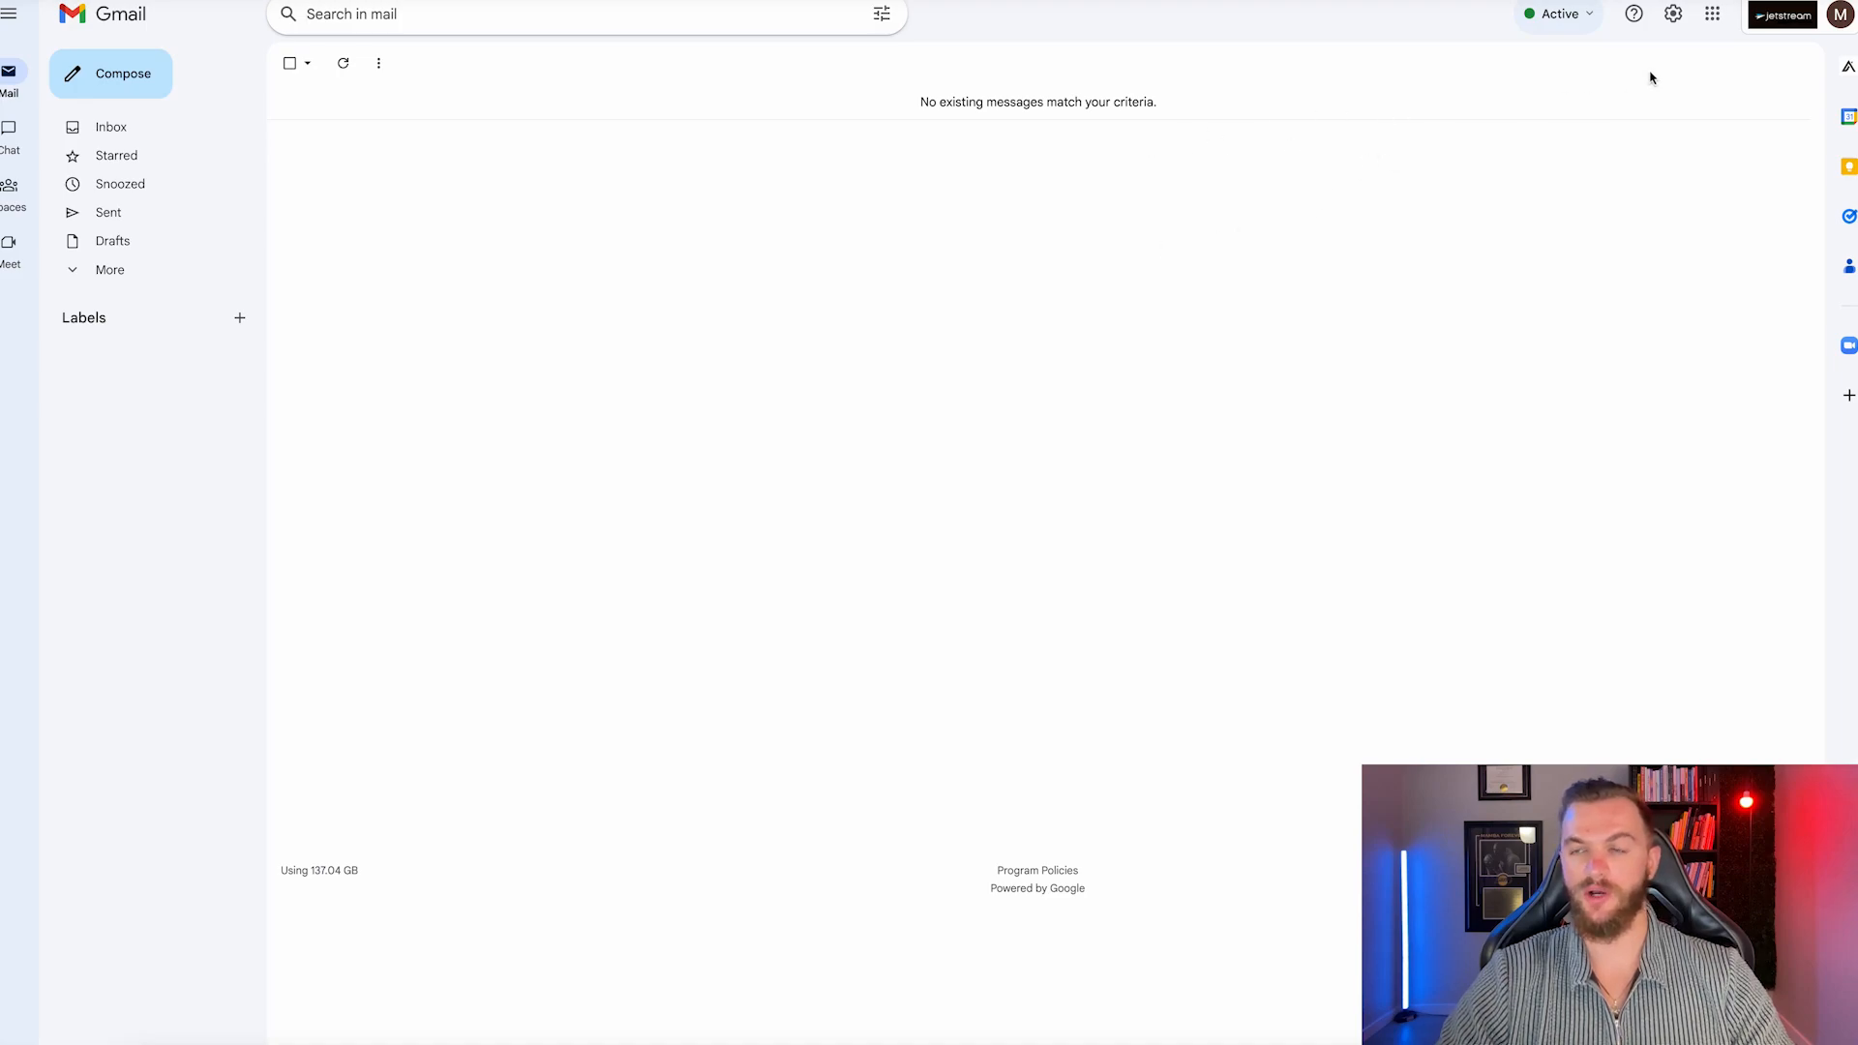
# Reopen Gmail settings to check the filter, then return to the inbox.
pyautogui.click(1674, 34)
pyautogui.click(1690, 107)
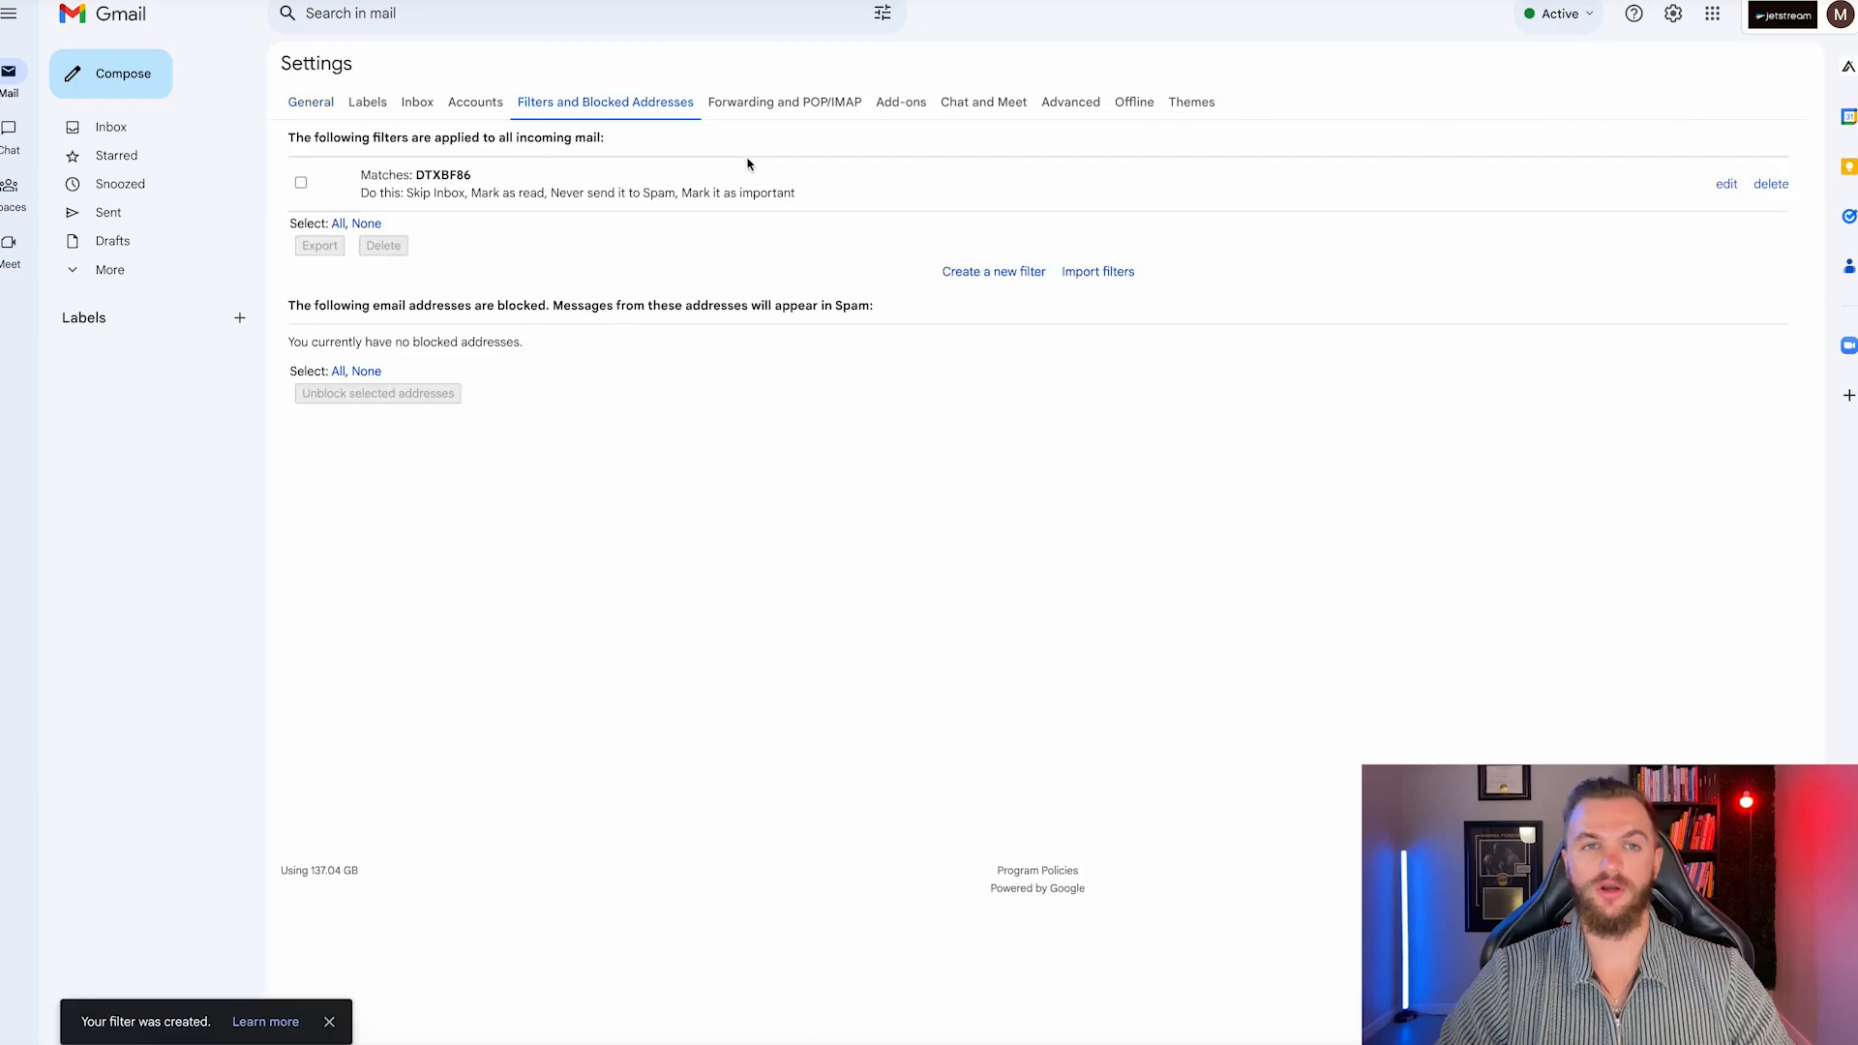
pyautogui.click(311, 105)
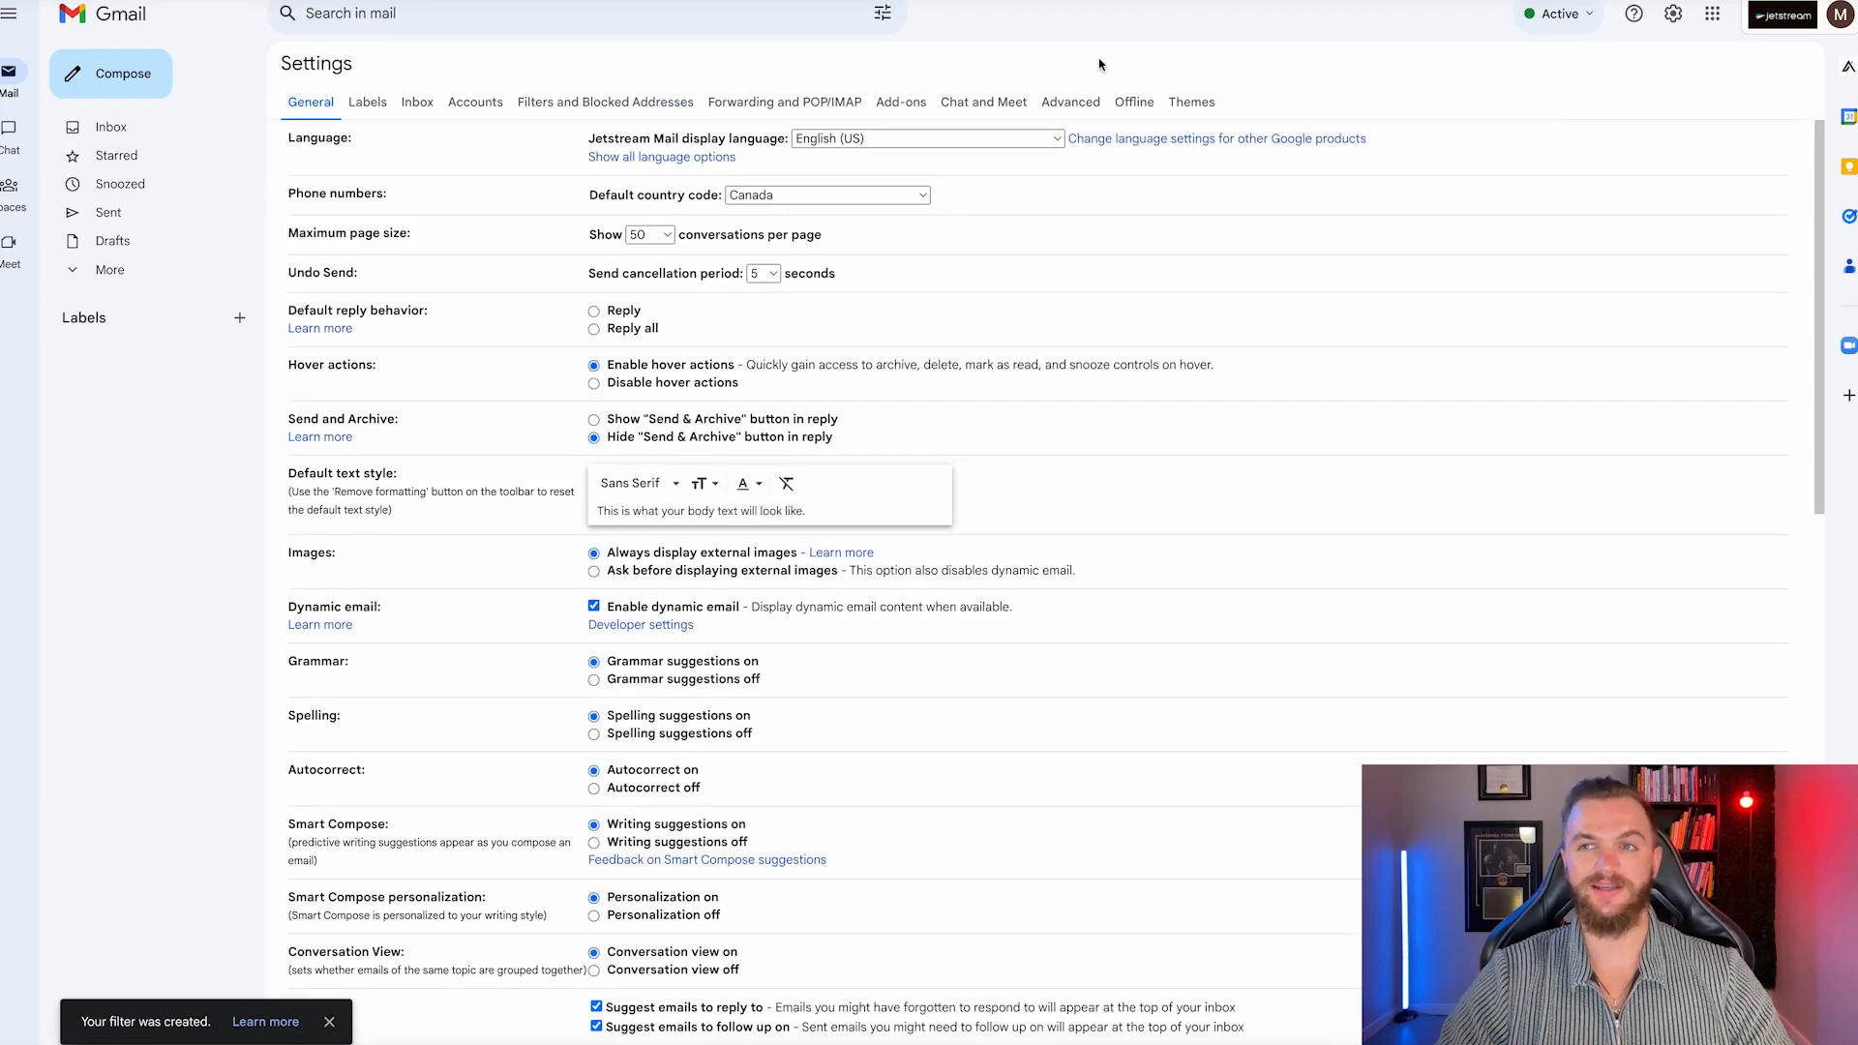
pyautogui.click(80, 132)
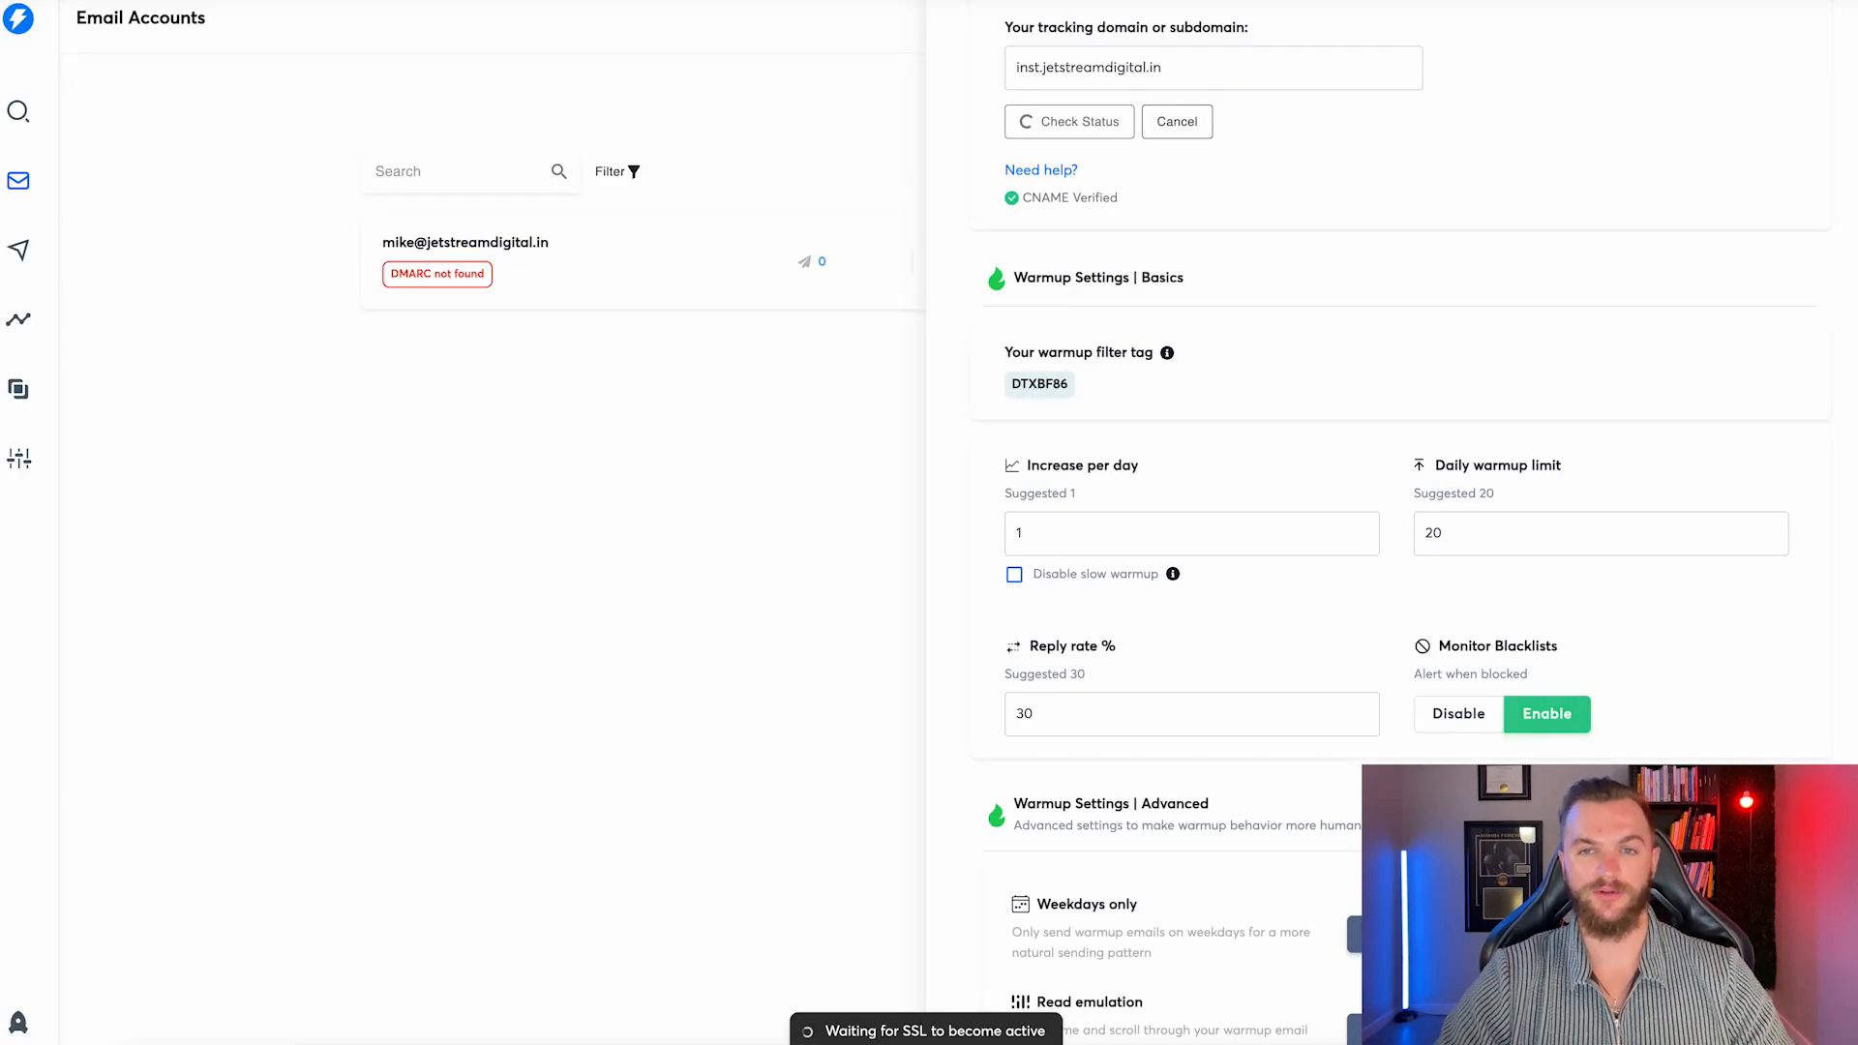
# Enable Read emulation and Warm custom tracking domain under Advanced warmup settings, then save.
pyautogui.scroll(-3, 1152, 375)
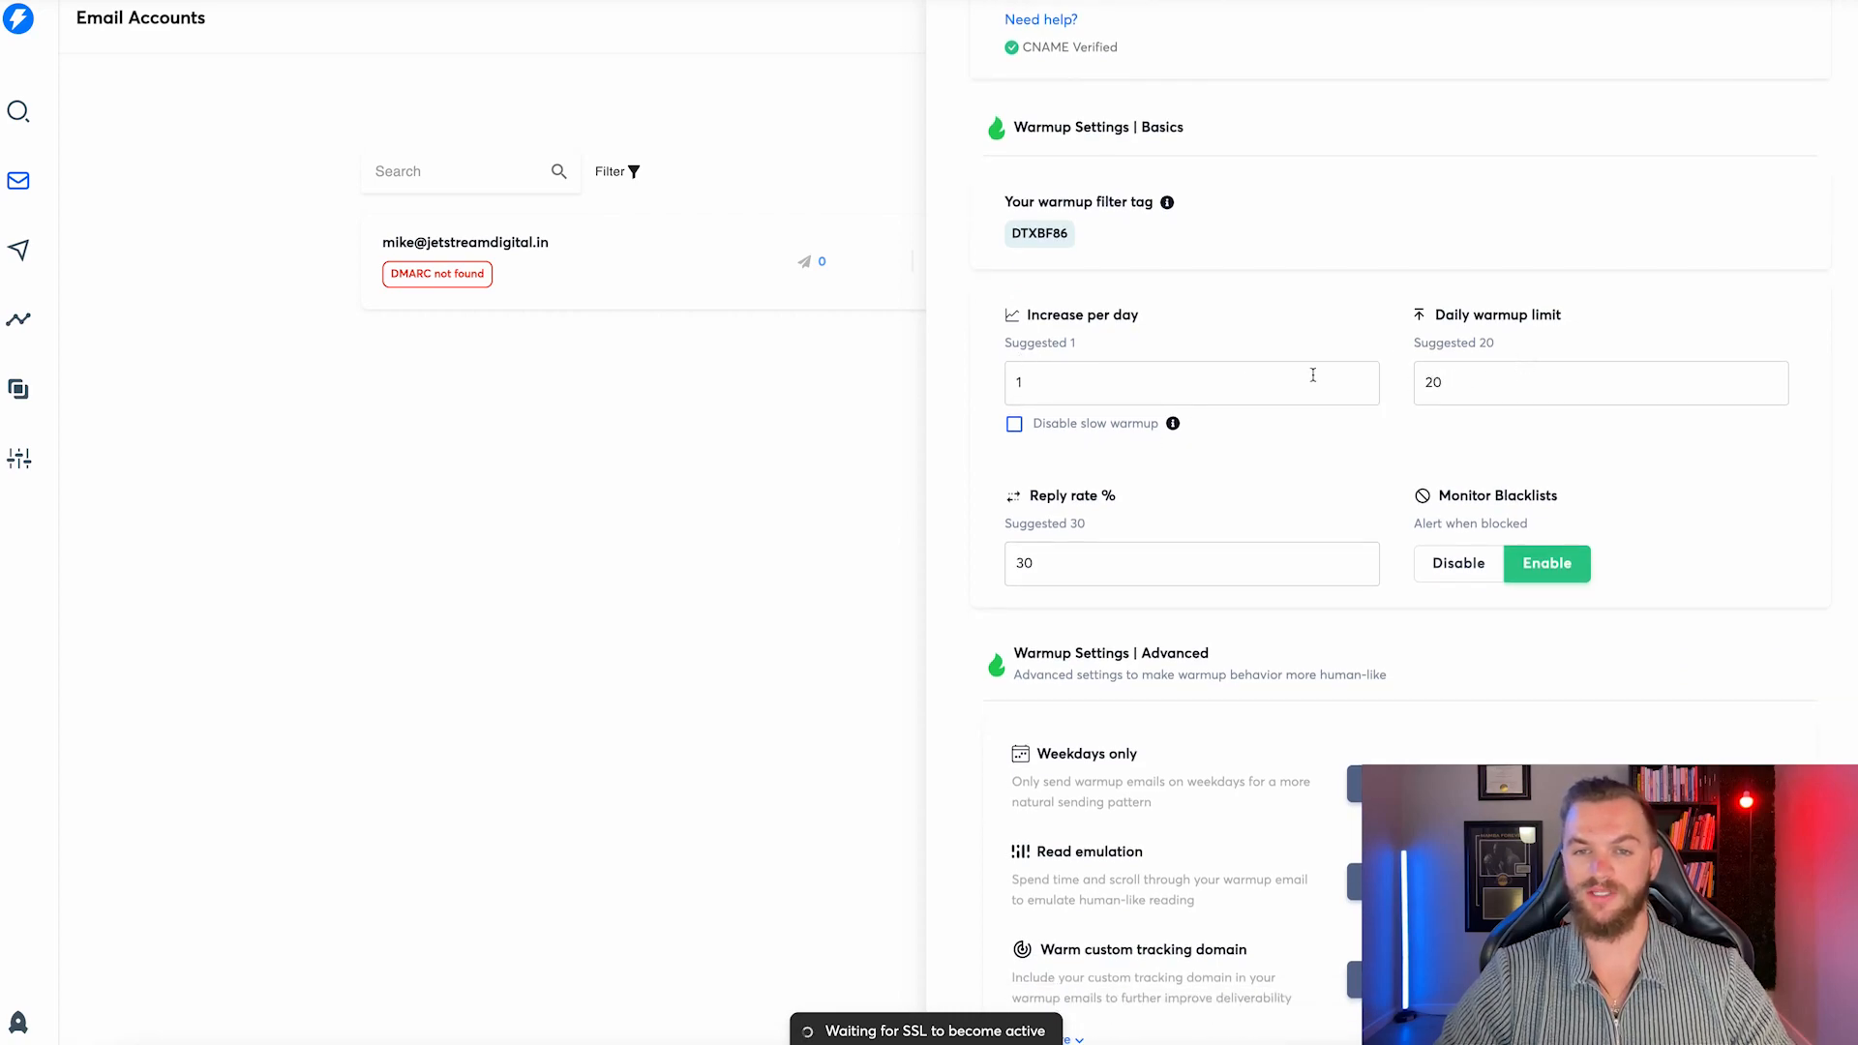
pyautogui.scroll(-2, 1314, 375)
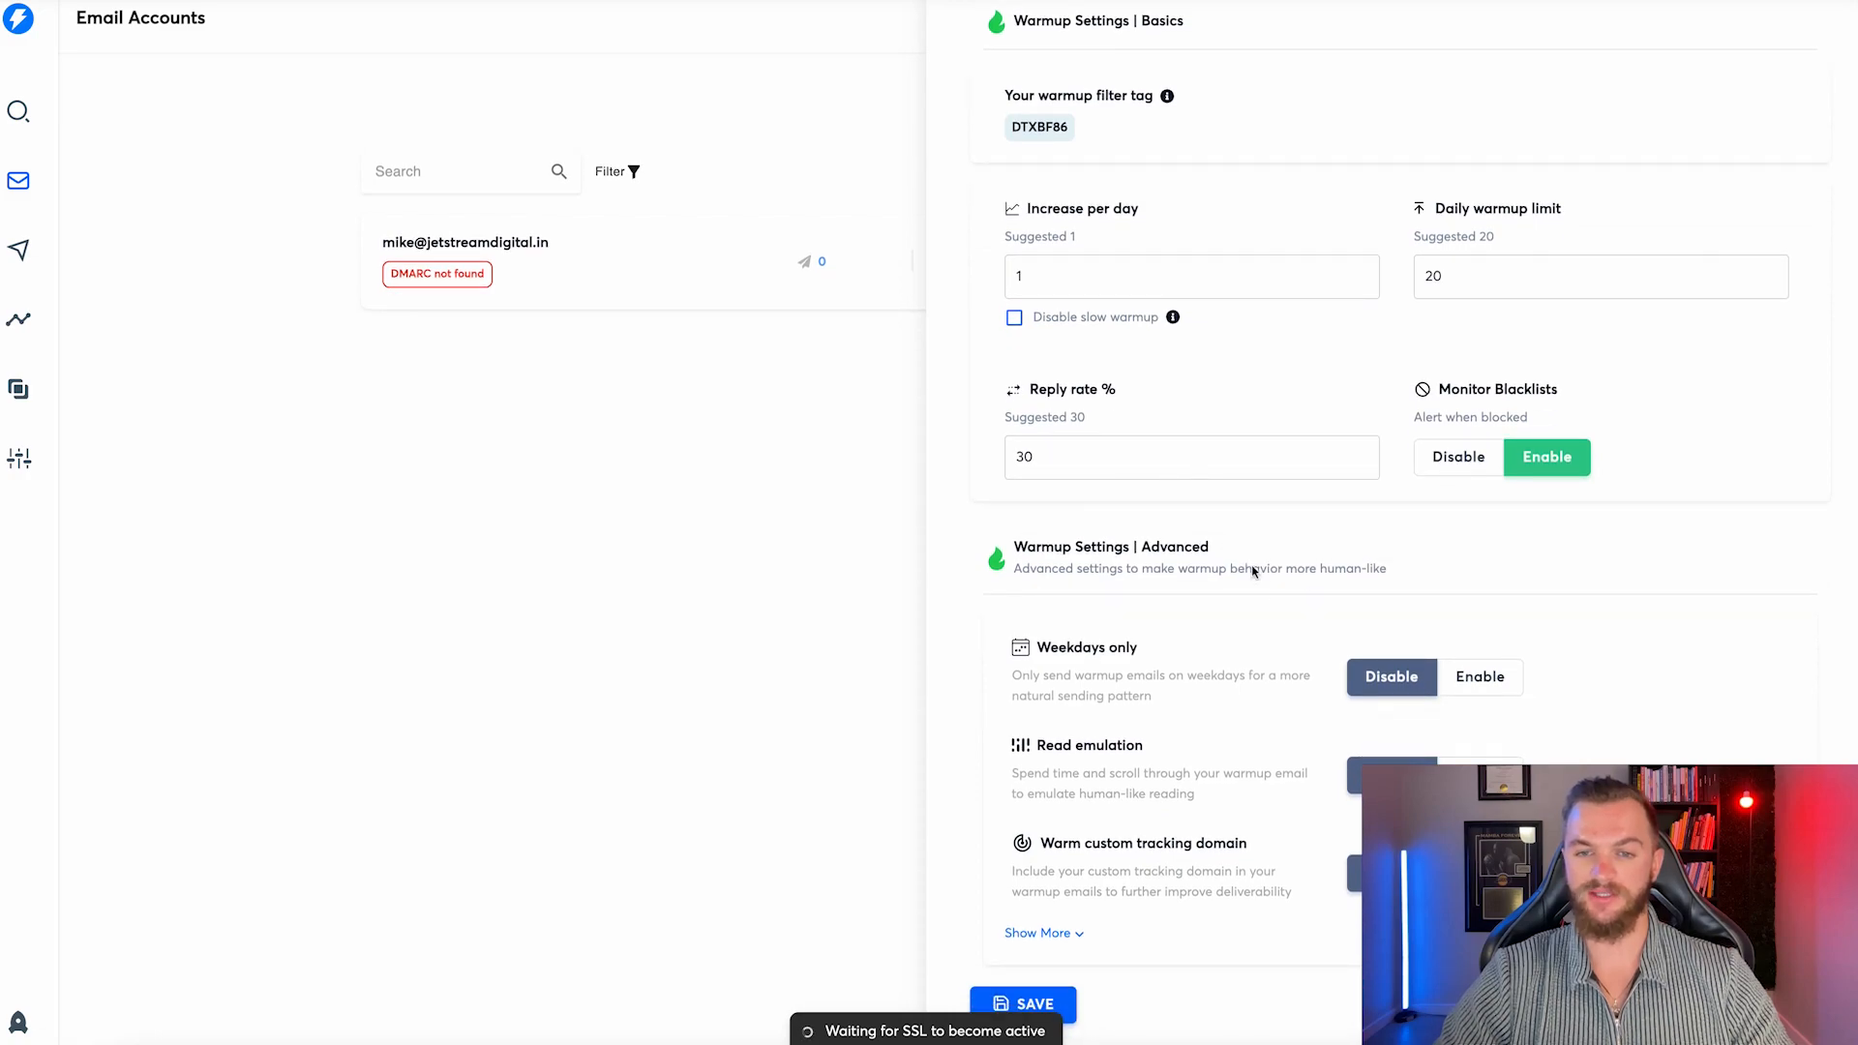
pyautogui.moveTo(1545, 774); pyautogui.dragTo(1550, 311)
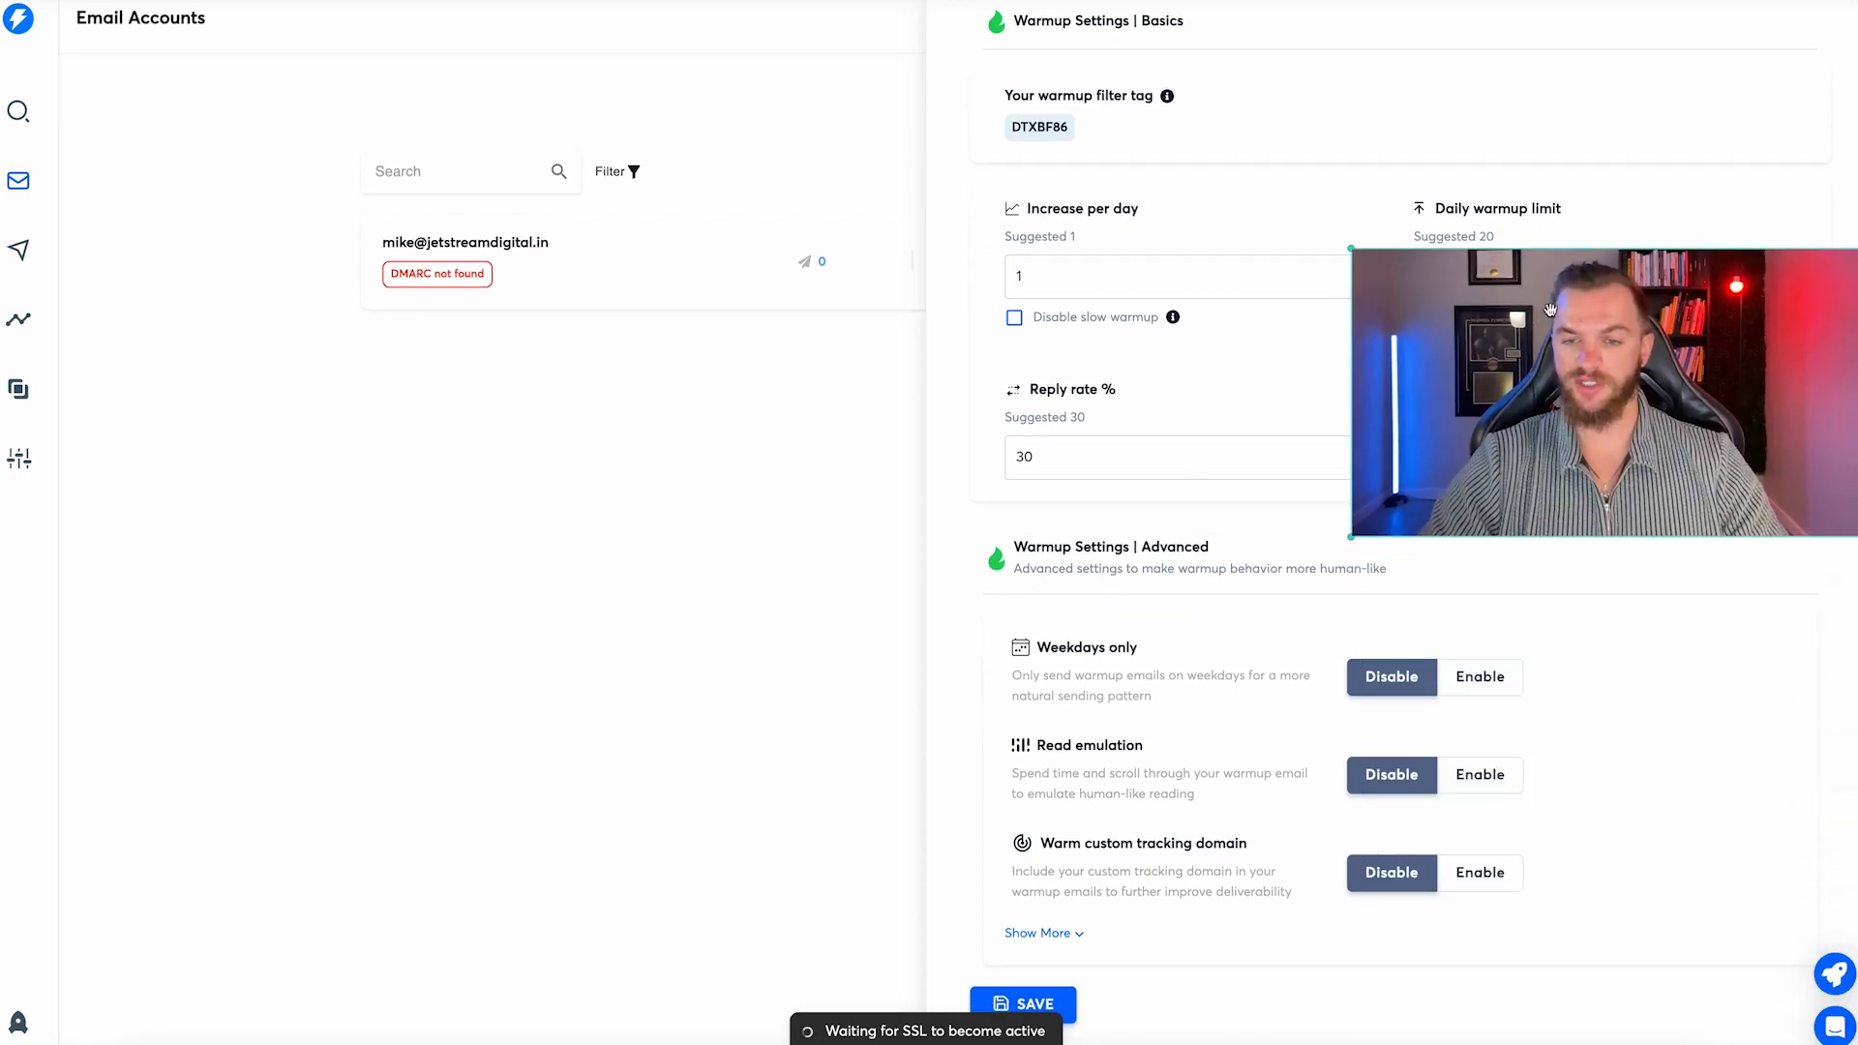
pyautogui.click(1486, 775)
pyautogui.click(1481, 872)
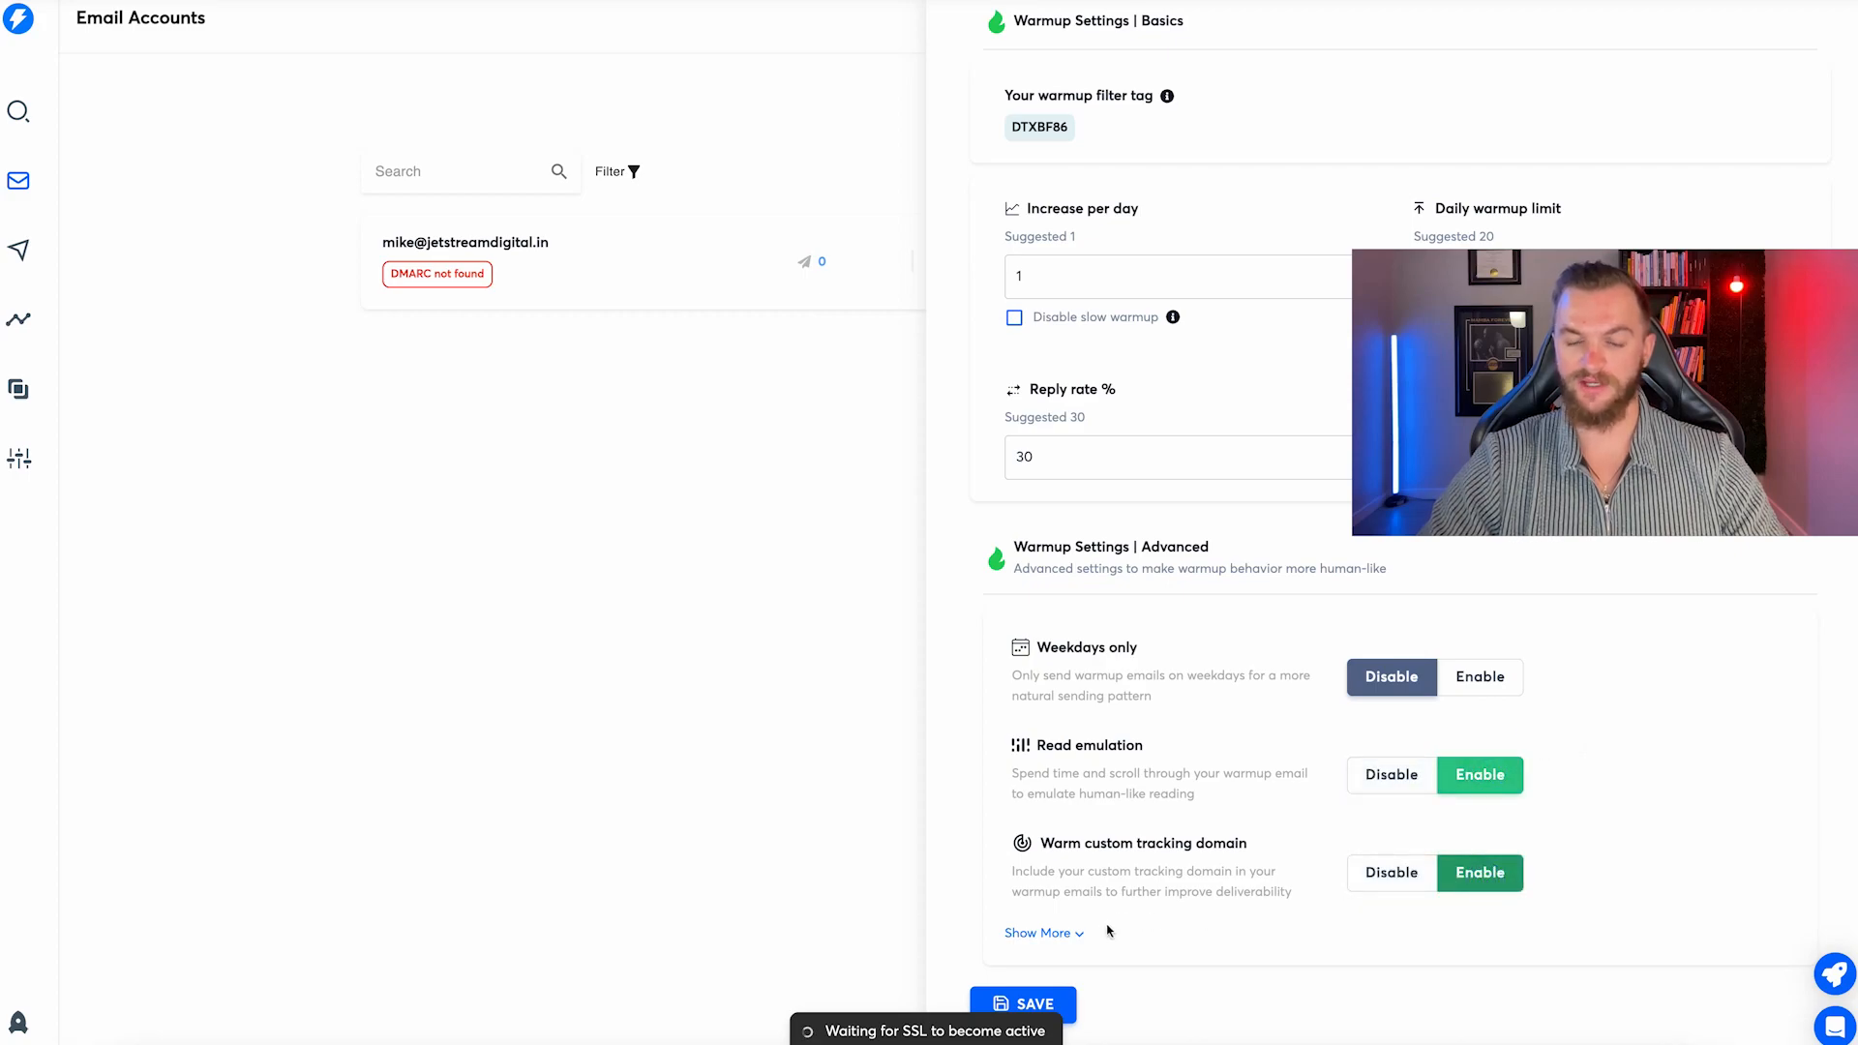
pyautogui.click(1064, 933)
pyautogui.scroll(-3, 1310, 883)
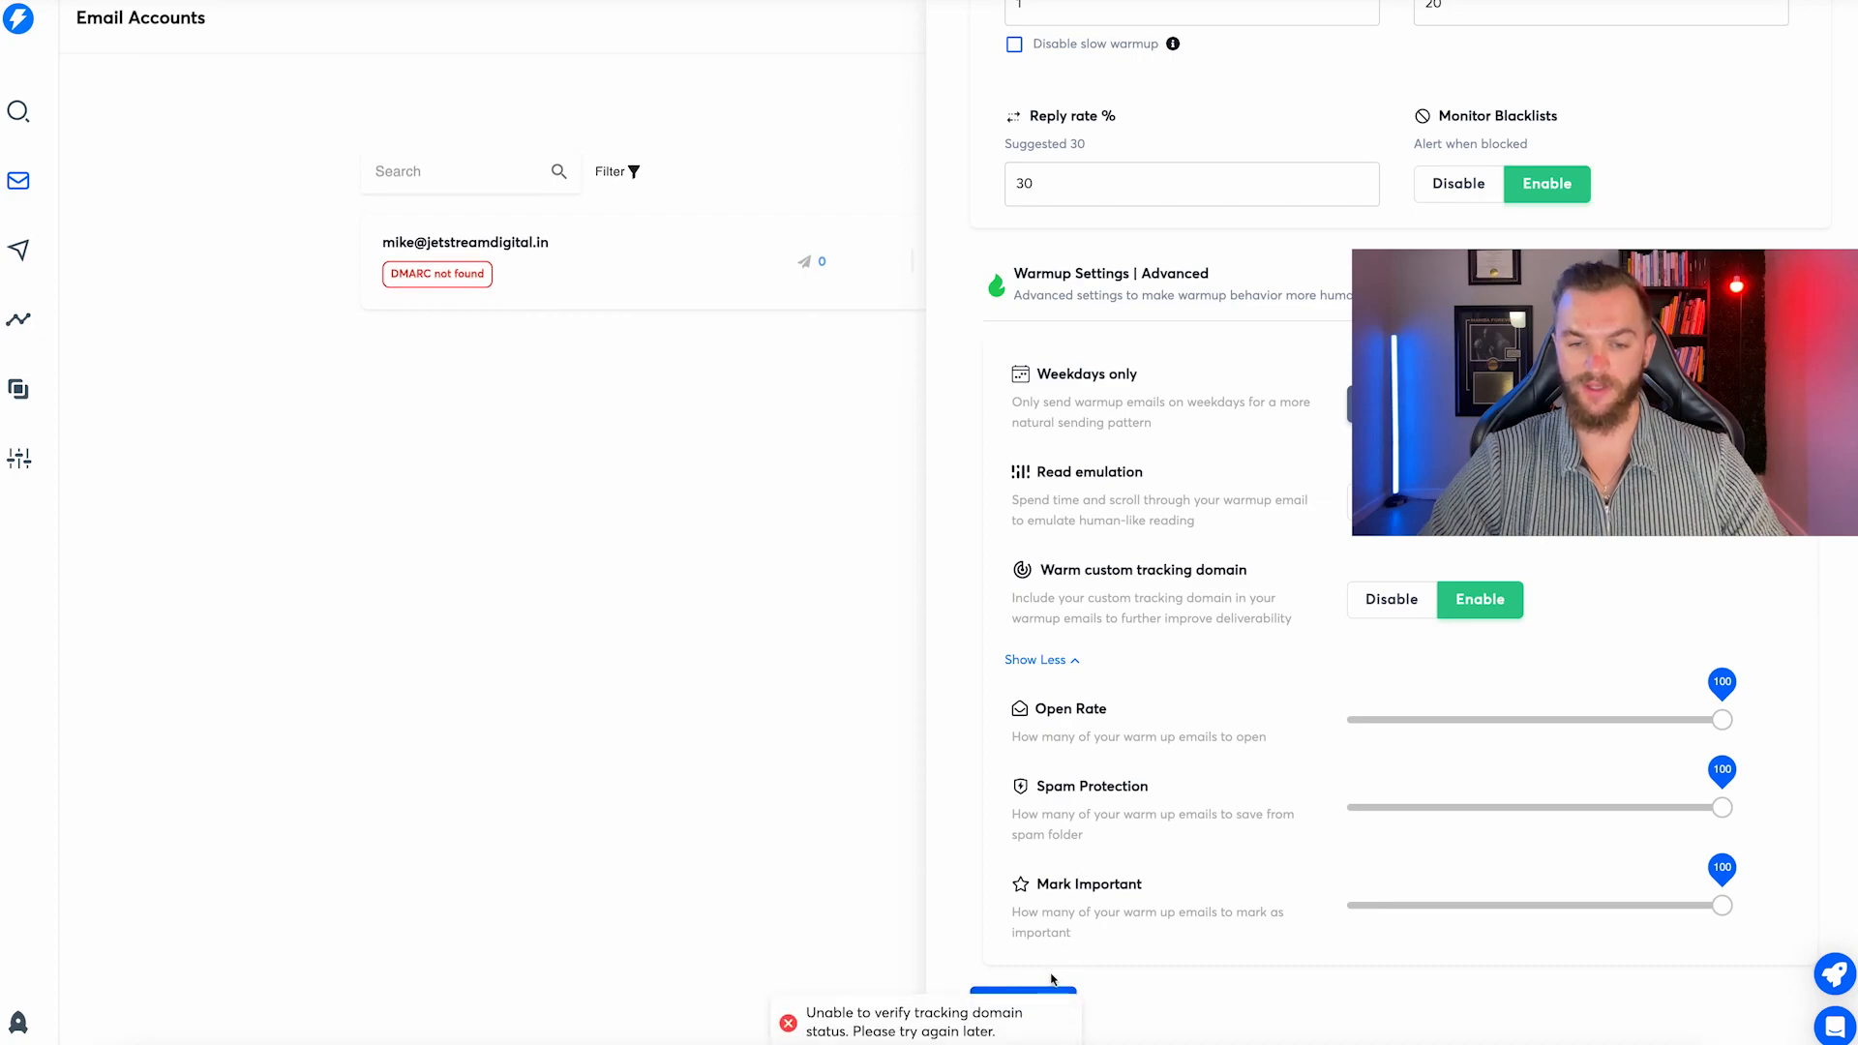
pyautogui.click(1050, 997)
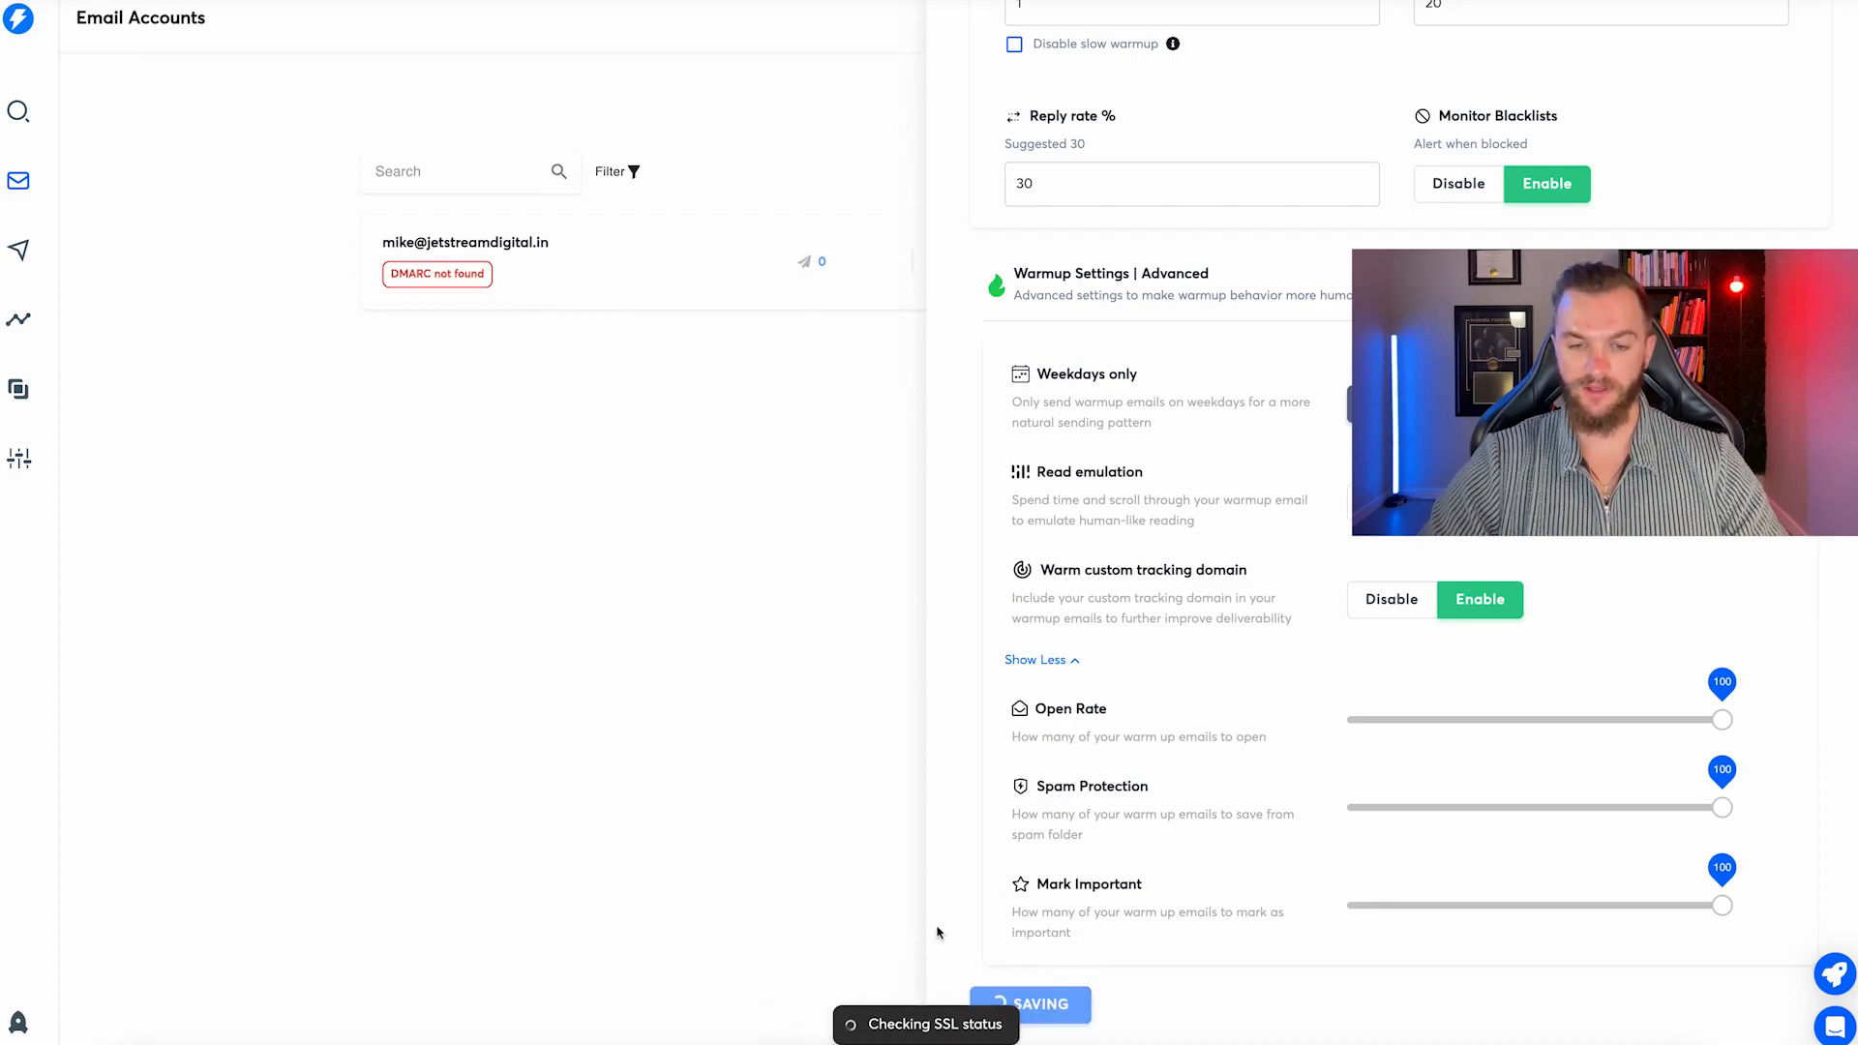
pyautogui.scroll(7, 1101, 710)
pyautogui.scroll(10, 1101, 709)
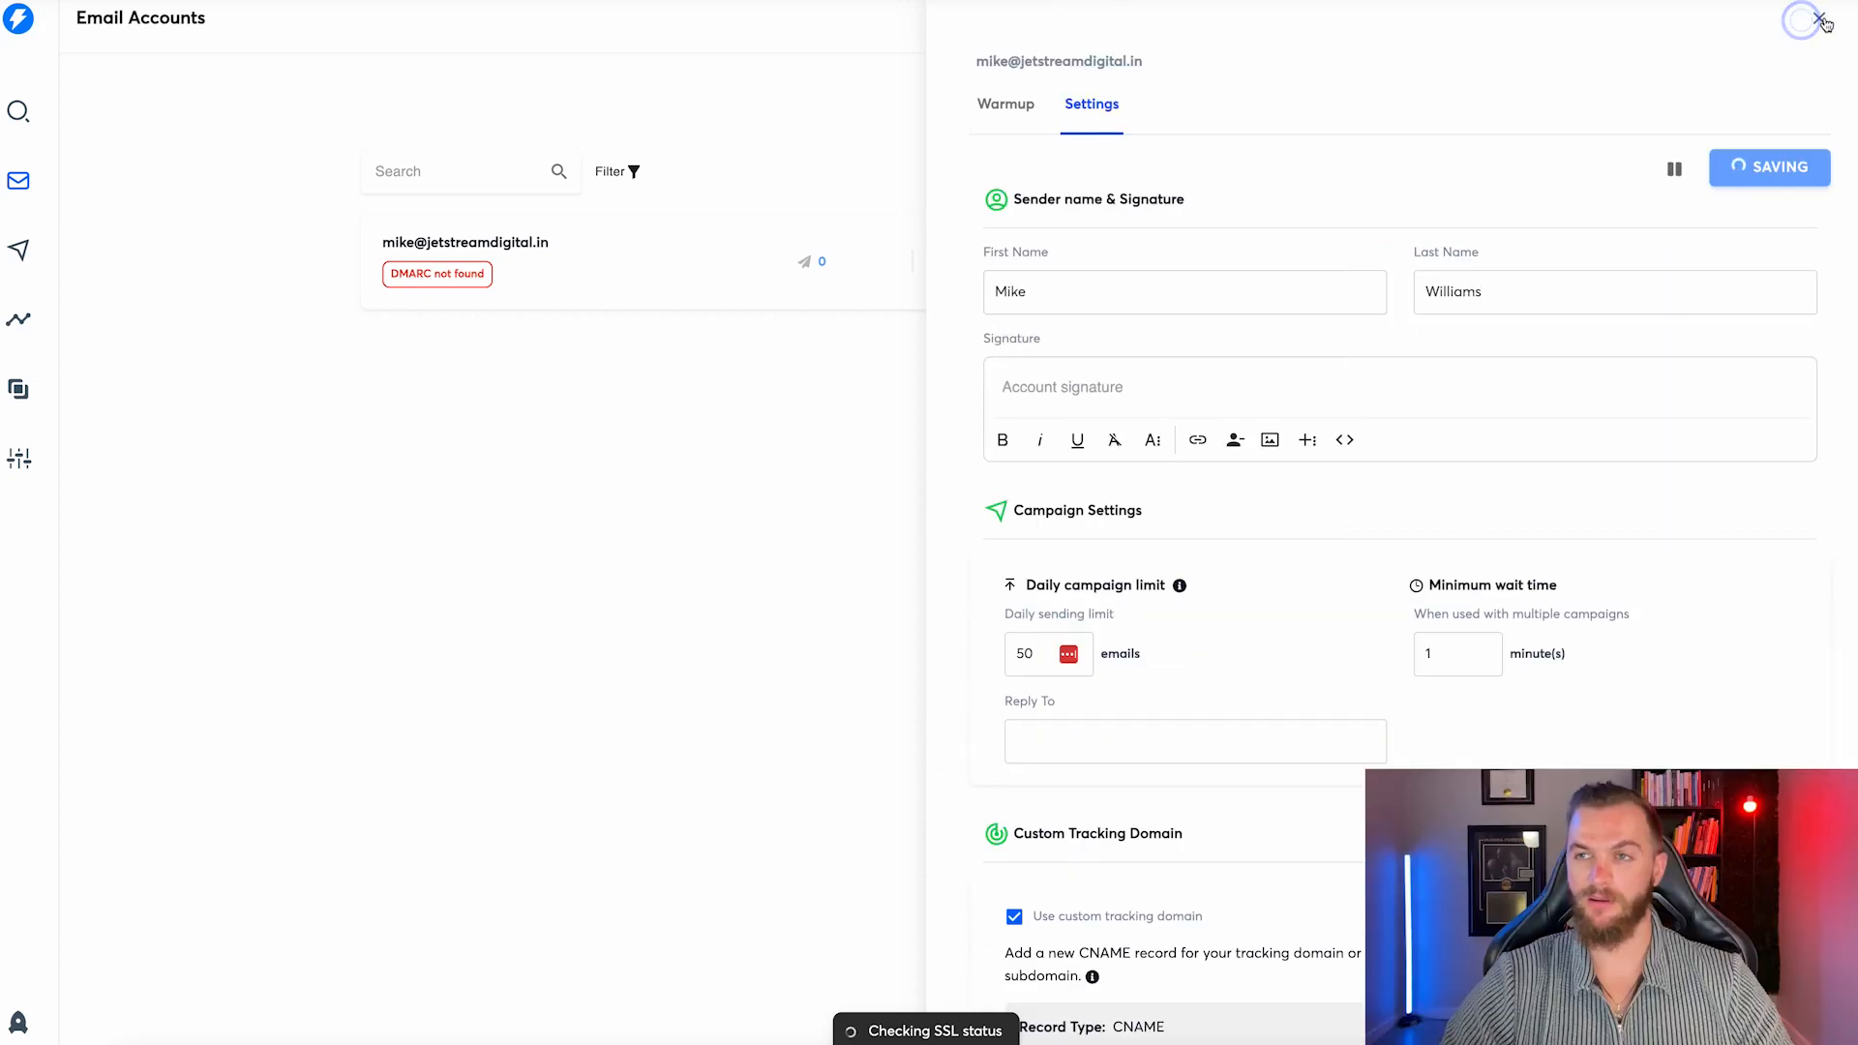
# Run Test domain setup, then enable warmup for jetstreamdigital.in after accepting the pool terms.
pyautogui.click(1823, 21)
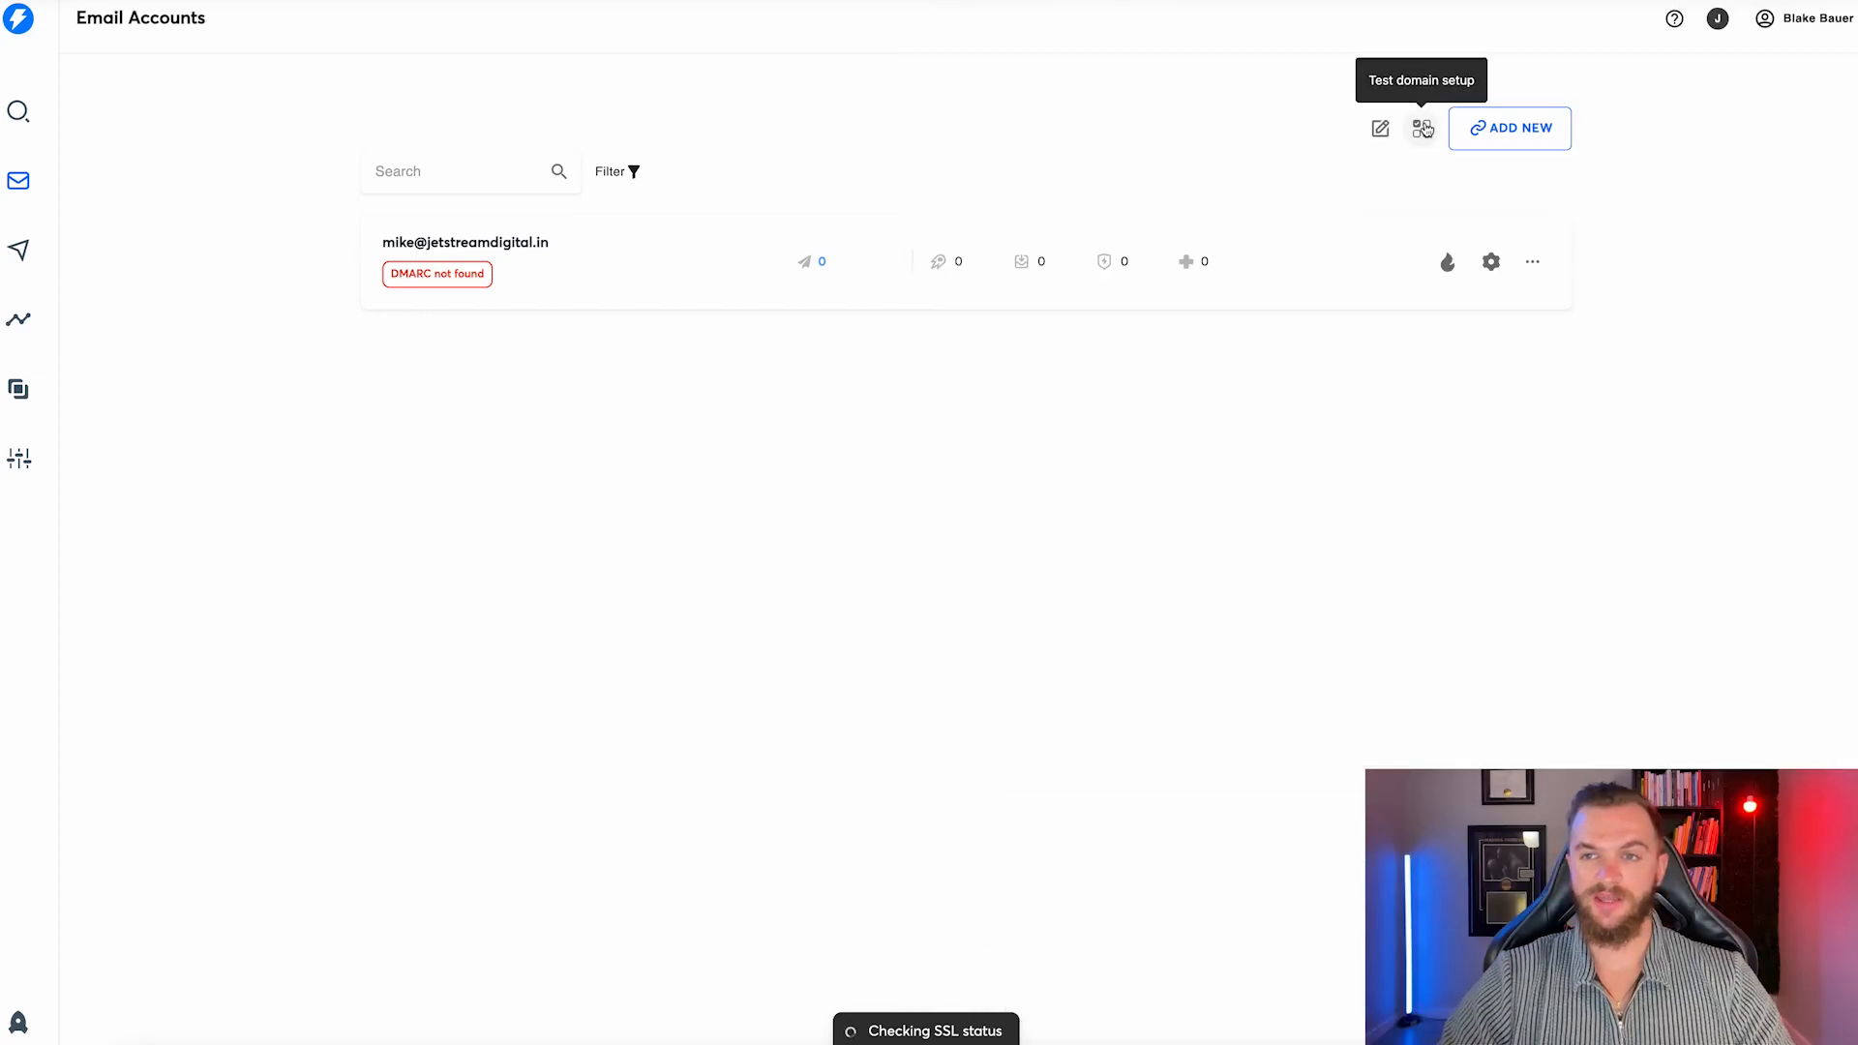
pyautogui.click(1422, 128)
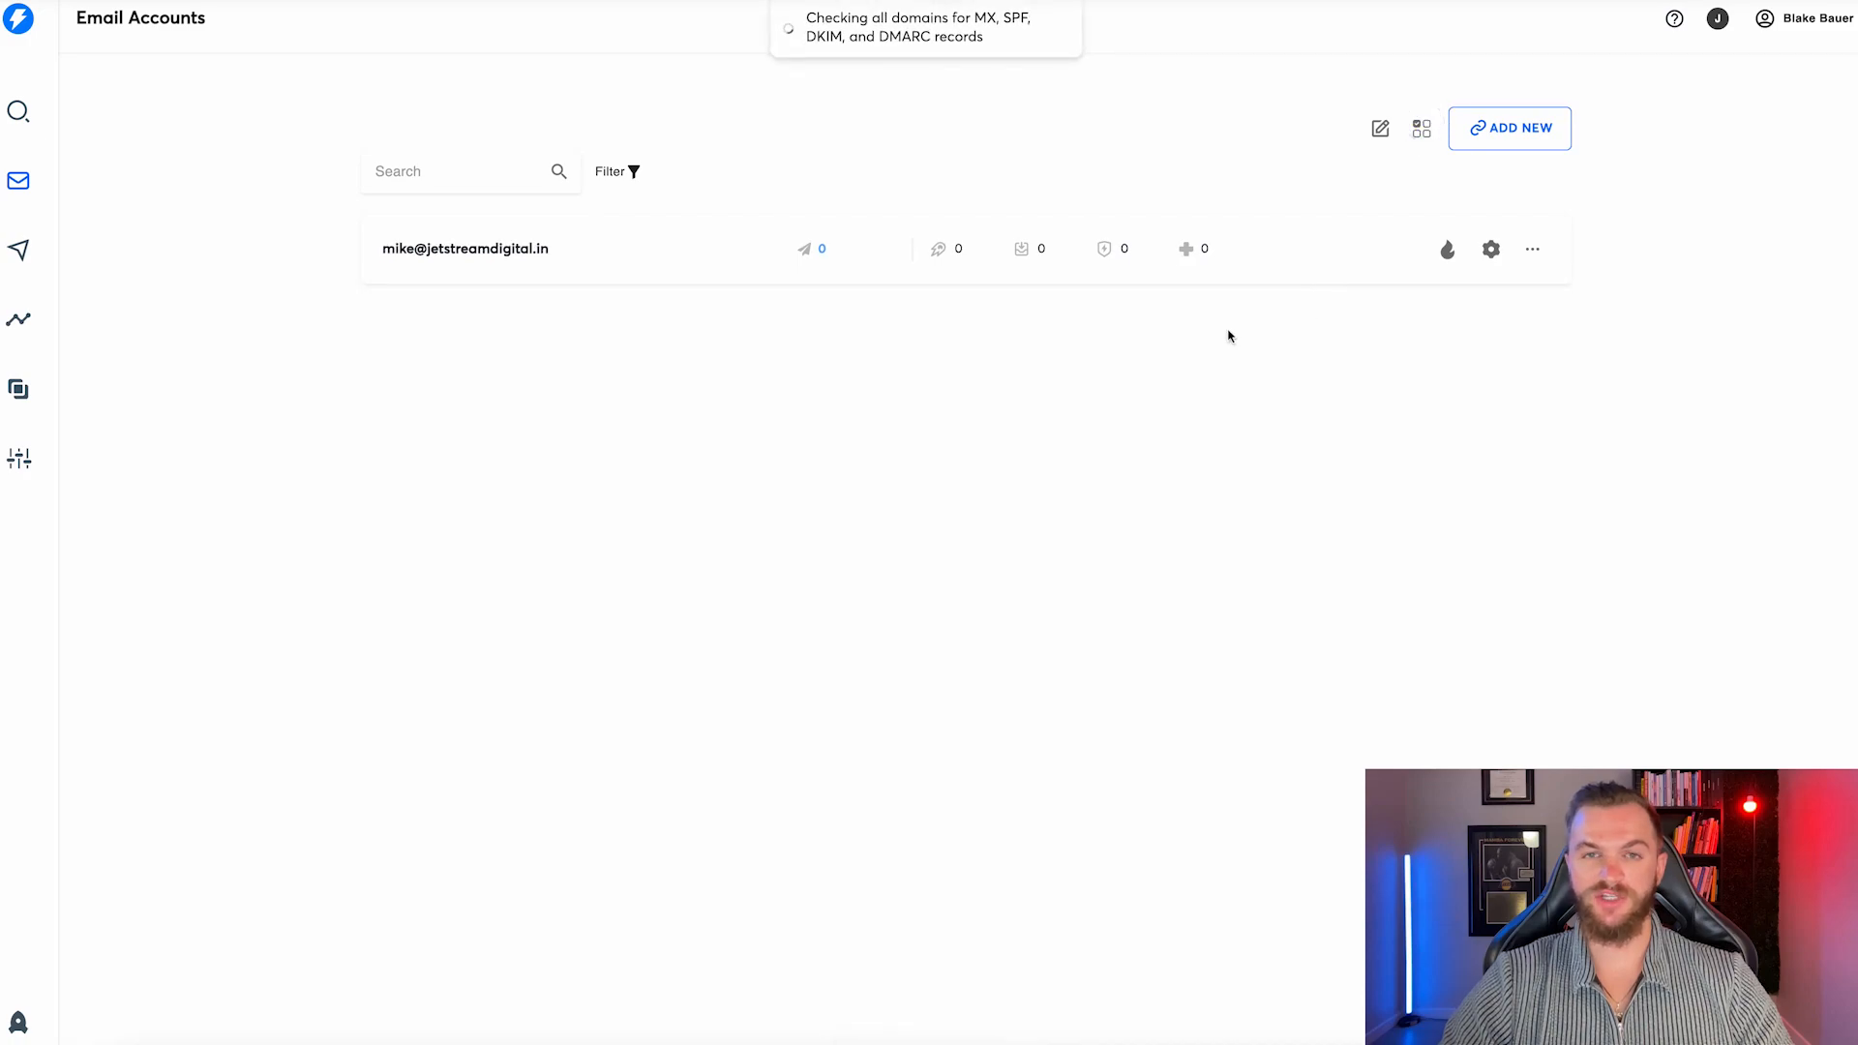
pyautogui.click(1449, 250)
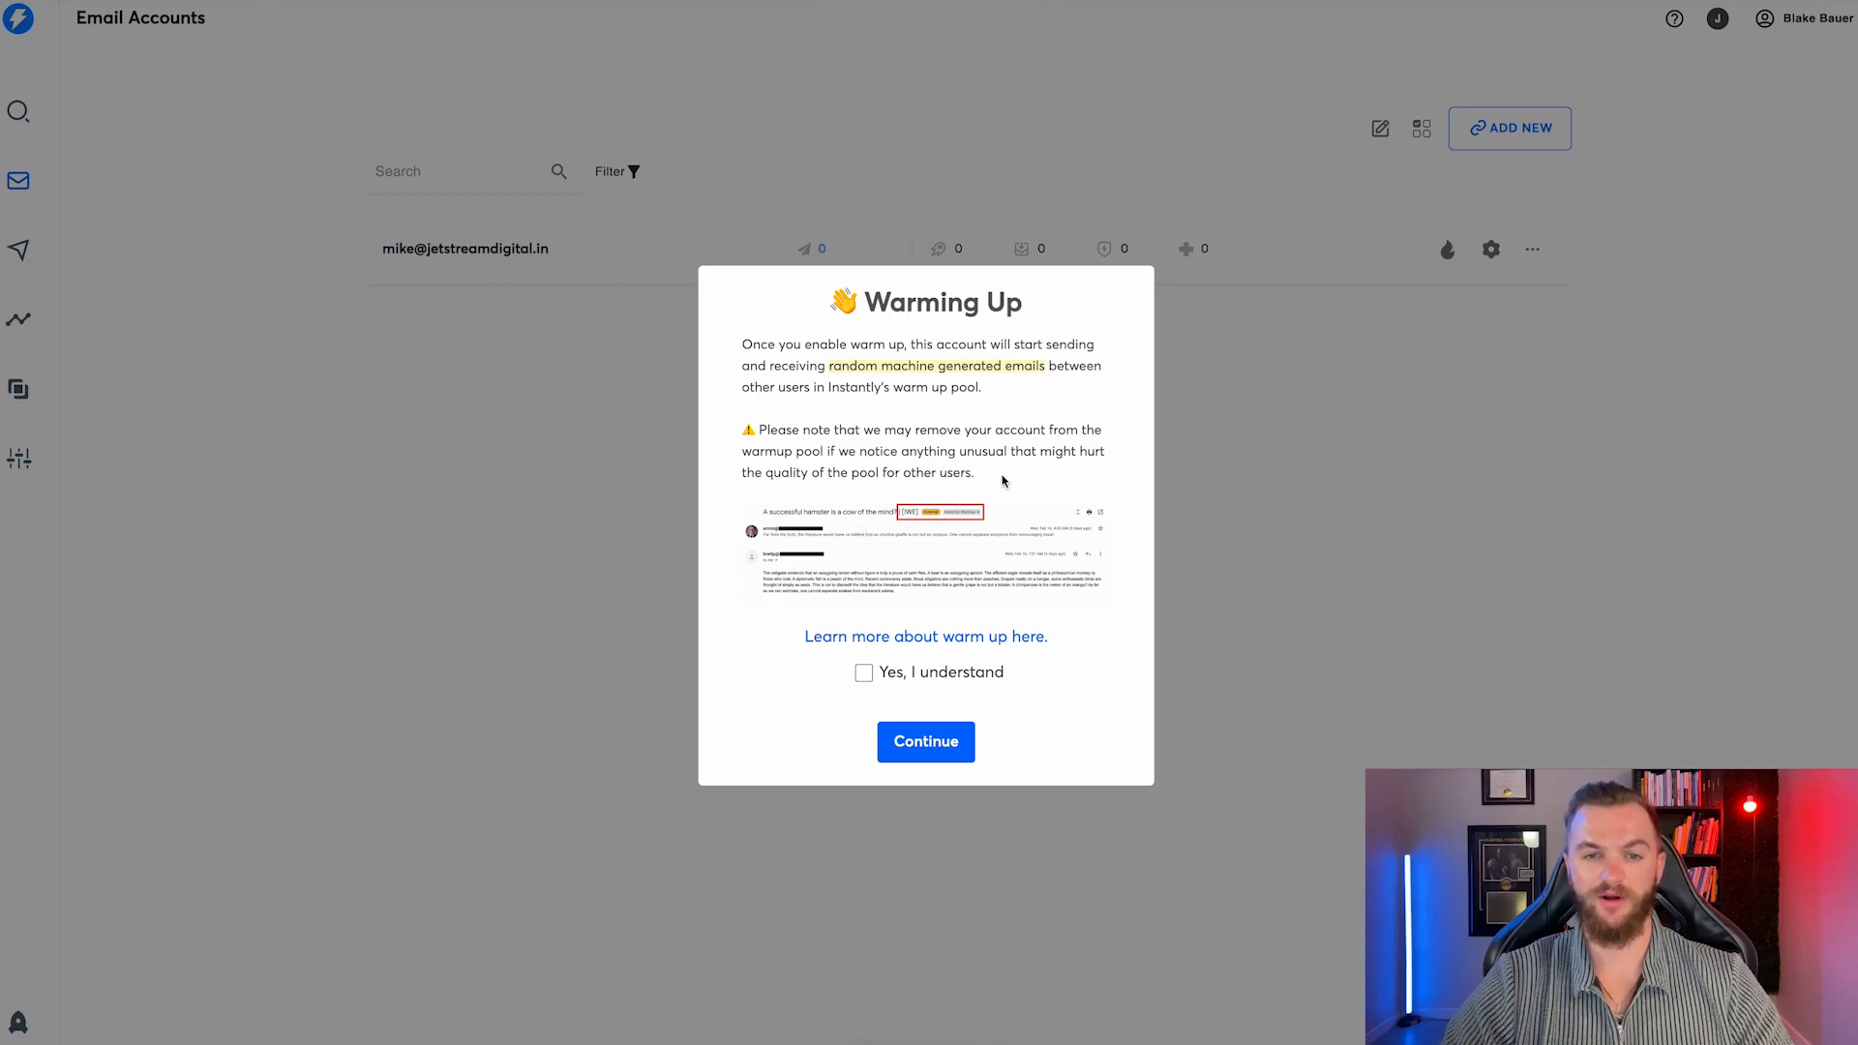
pyautogui.click(863, 672)
pyautogui.click(927, 738)
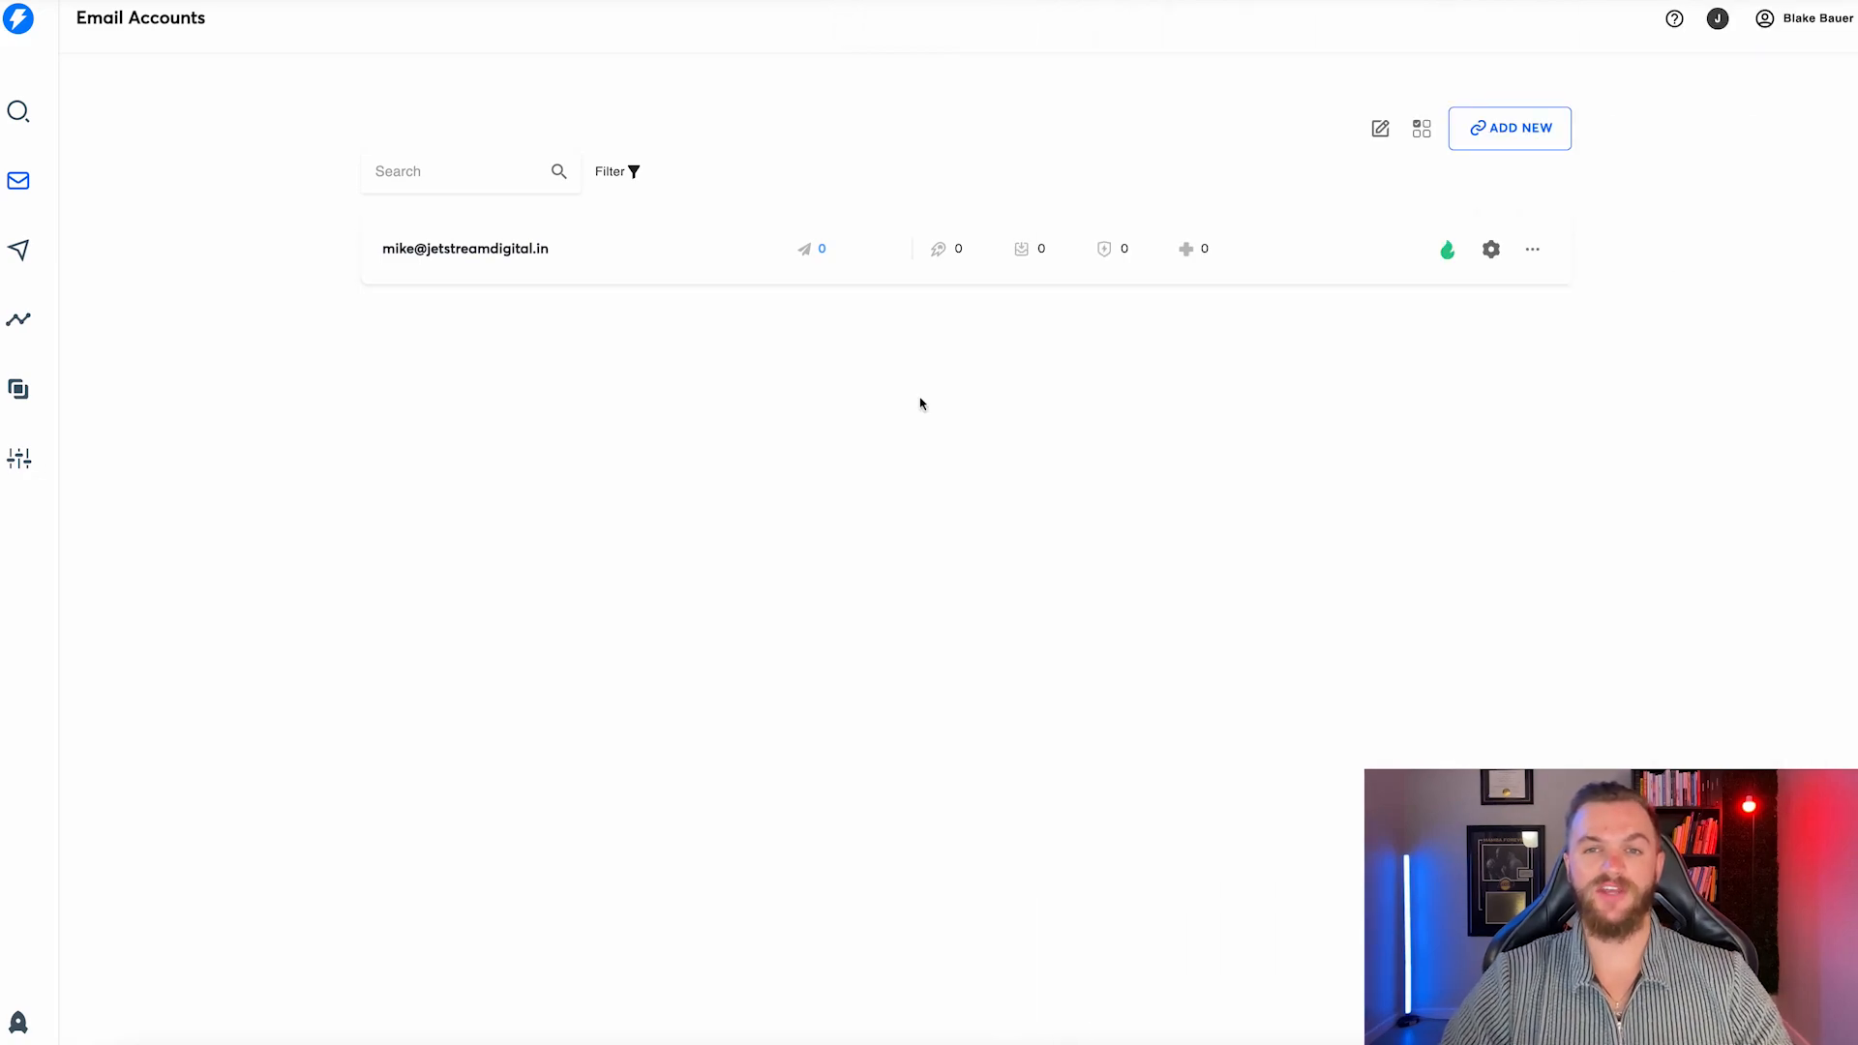
# Tick 'Use custom tracking domain' in the sender account's Settings tab.
pyautogui.click(1457, 246)
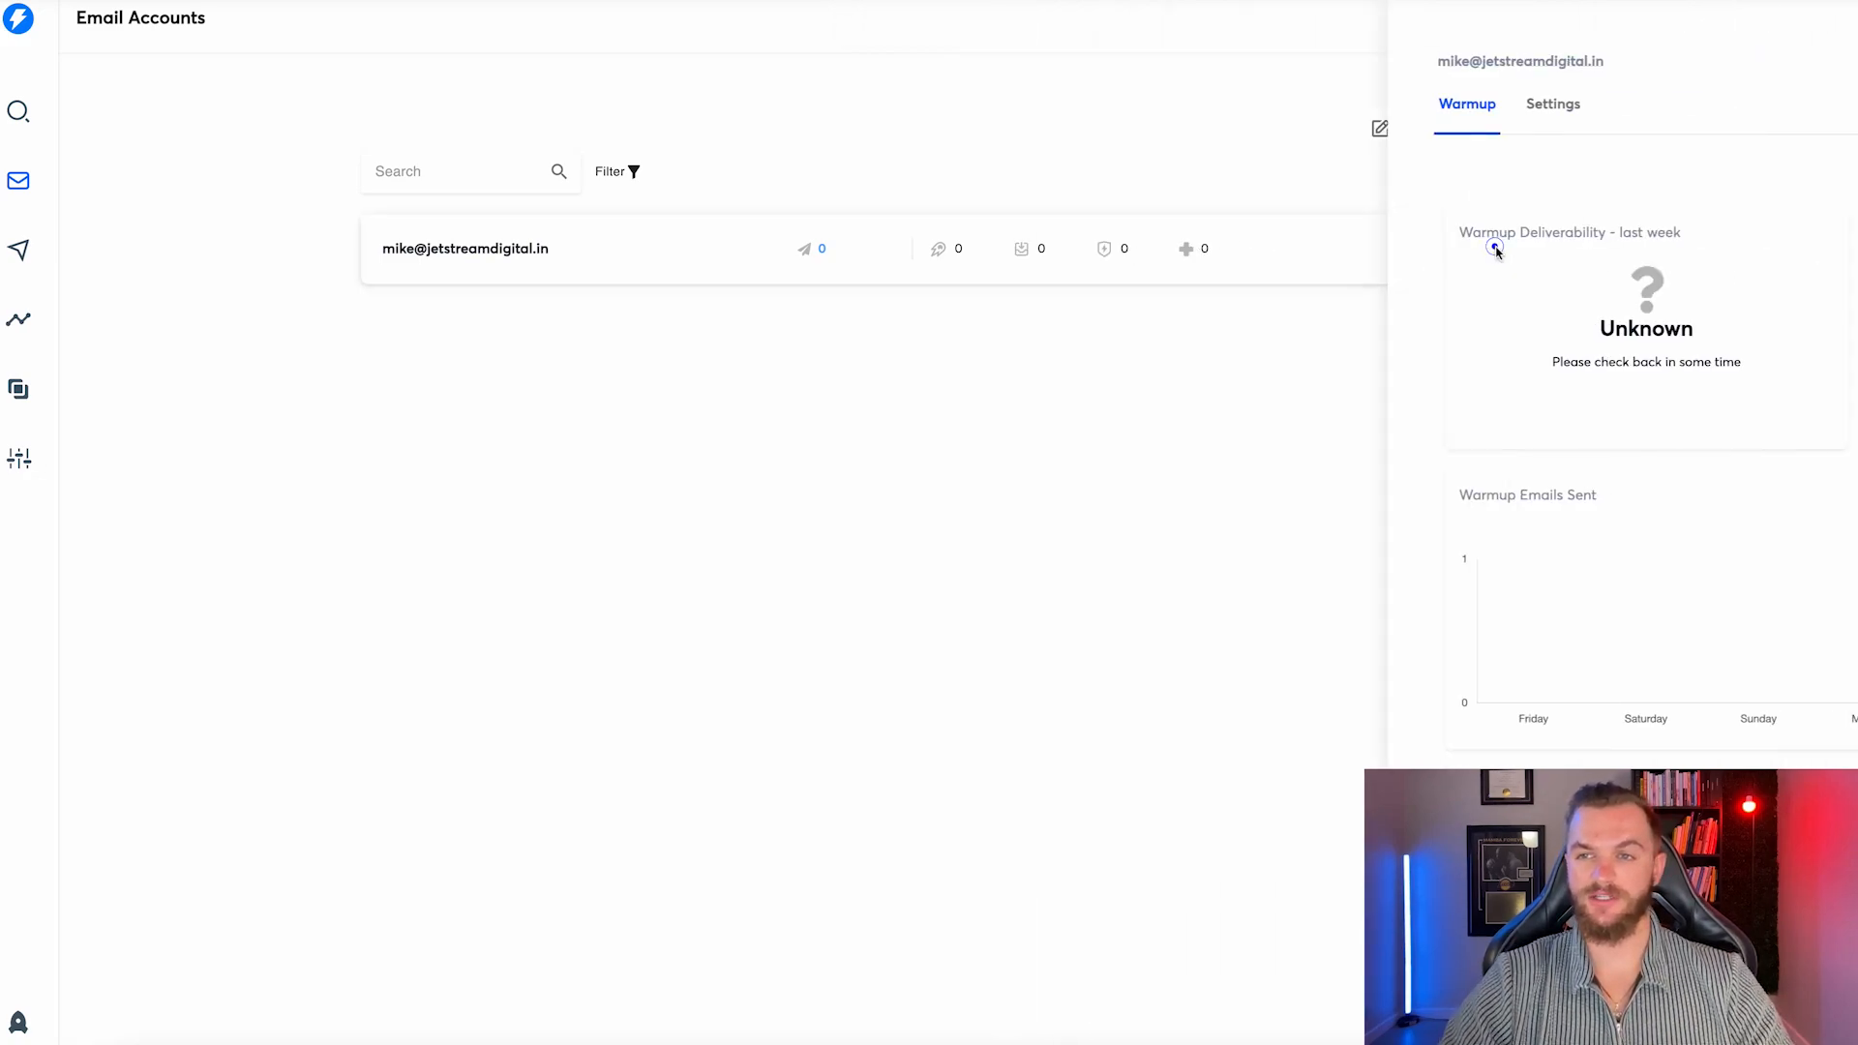
pyautogui.click(1094, 105)
pyautogui.scroll(-7, 1078, 415)
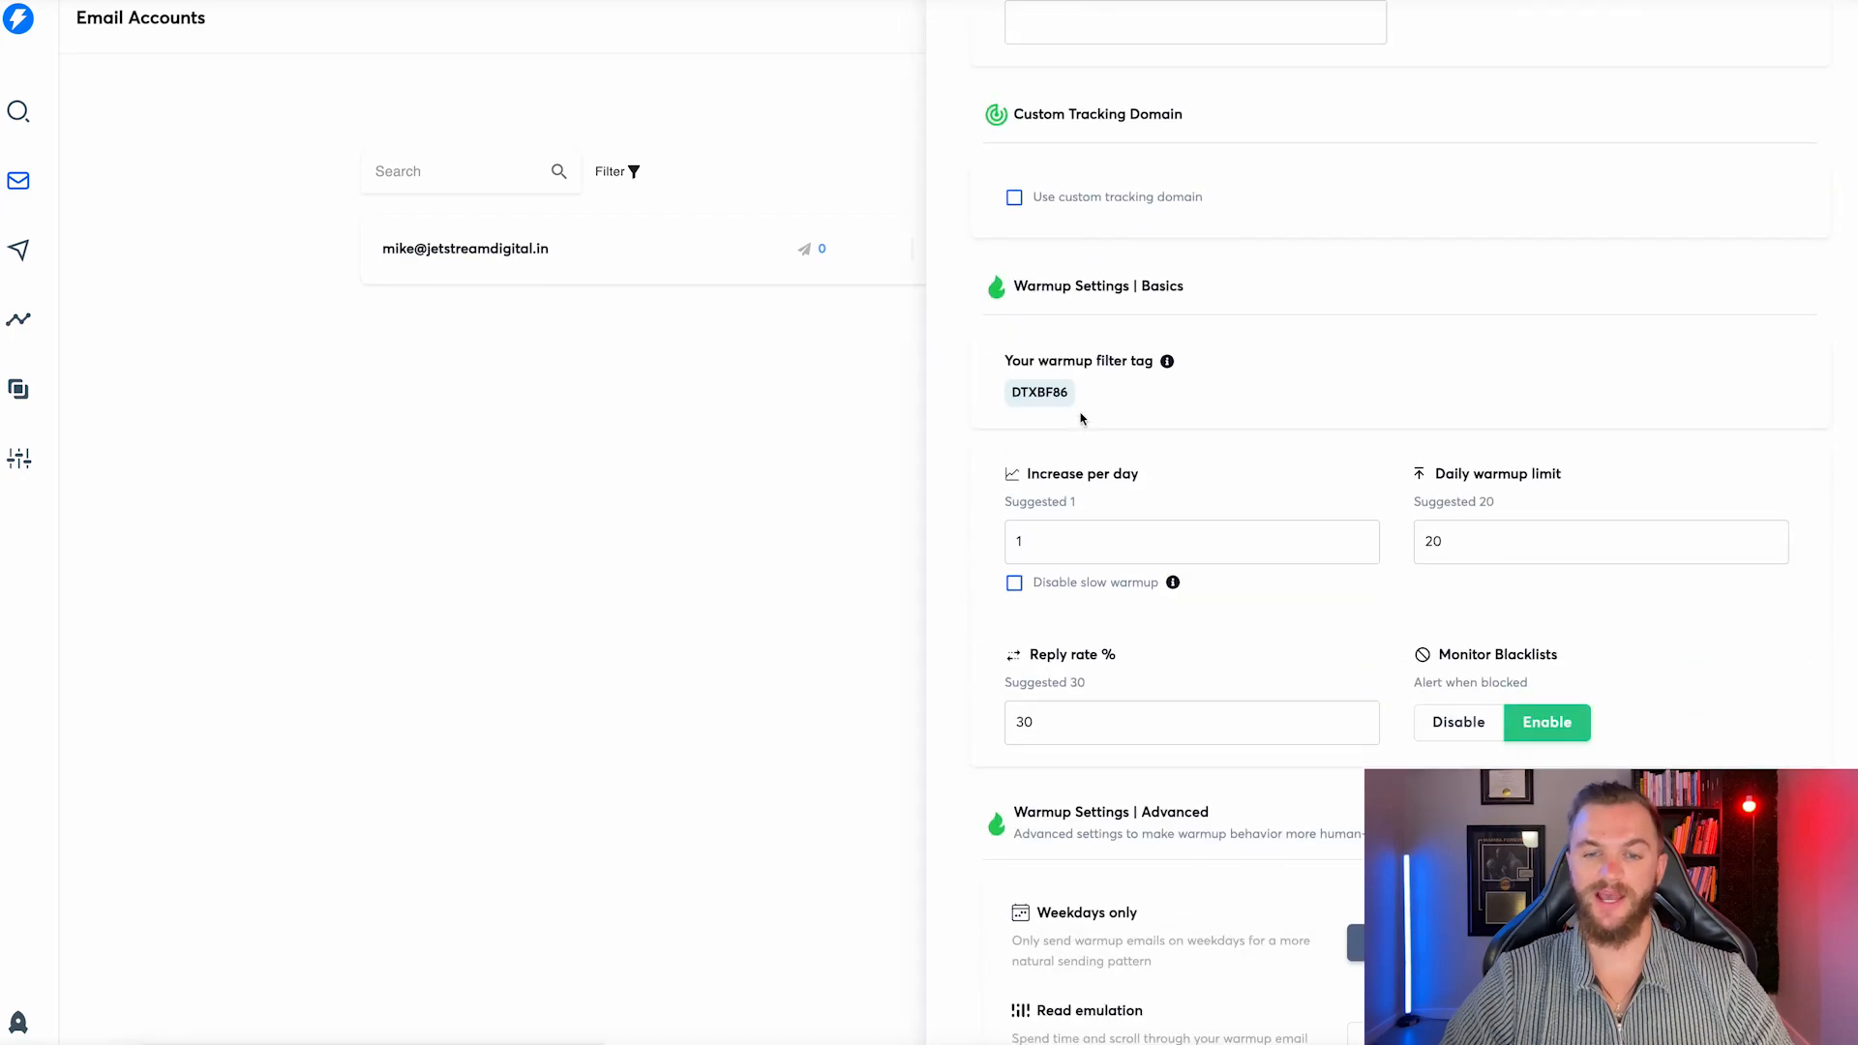
pyautogui.click(1015, 183)
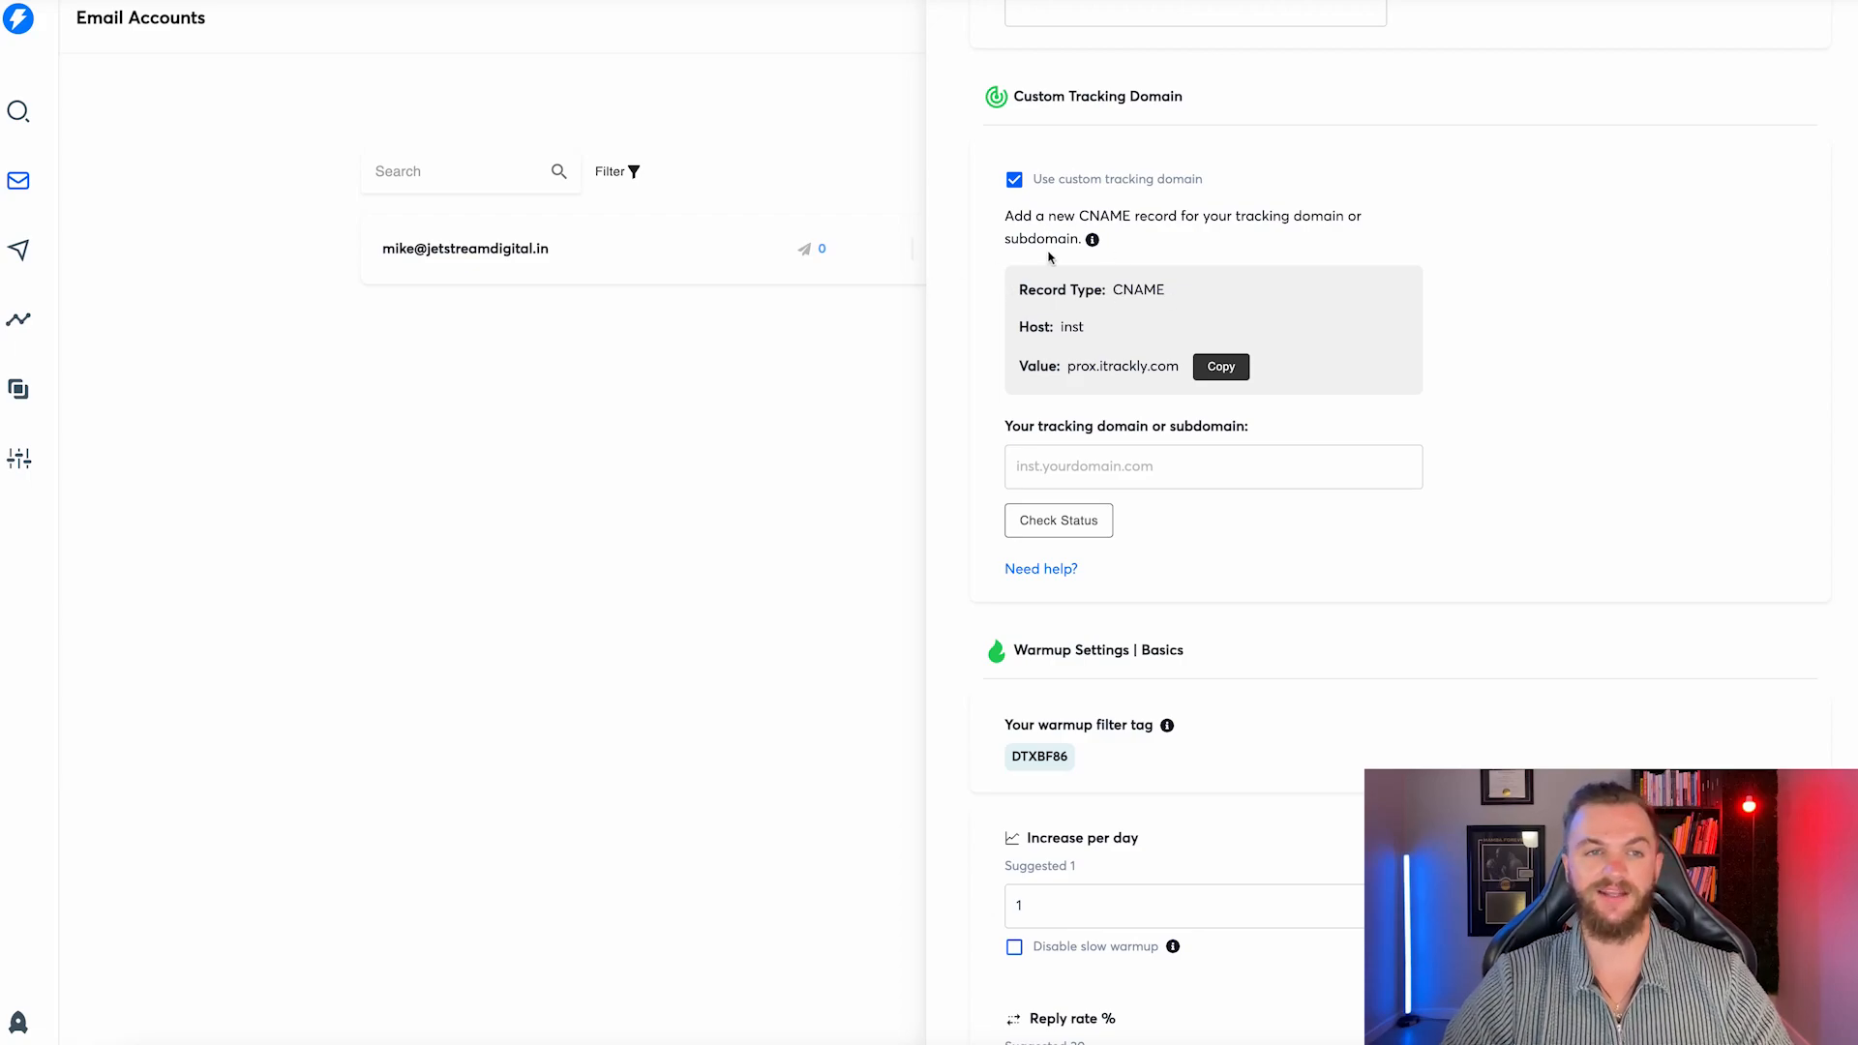
pyautogui.scroll(8, 1140, 290)
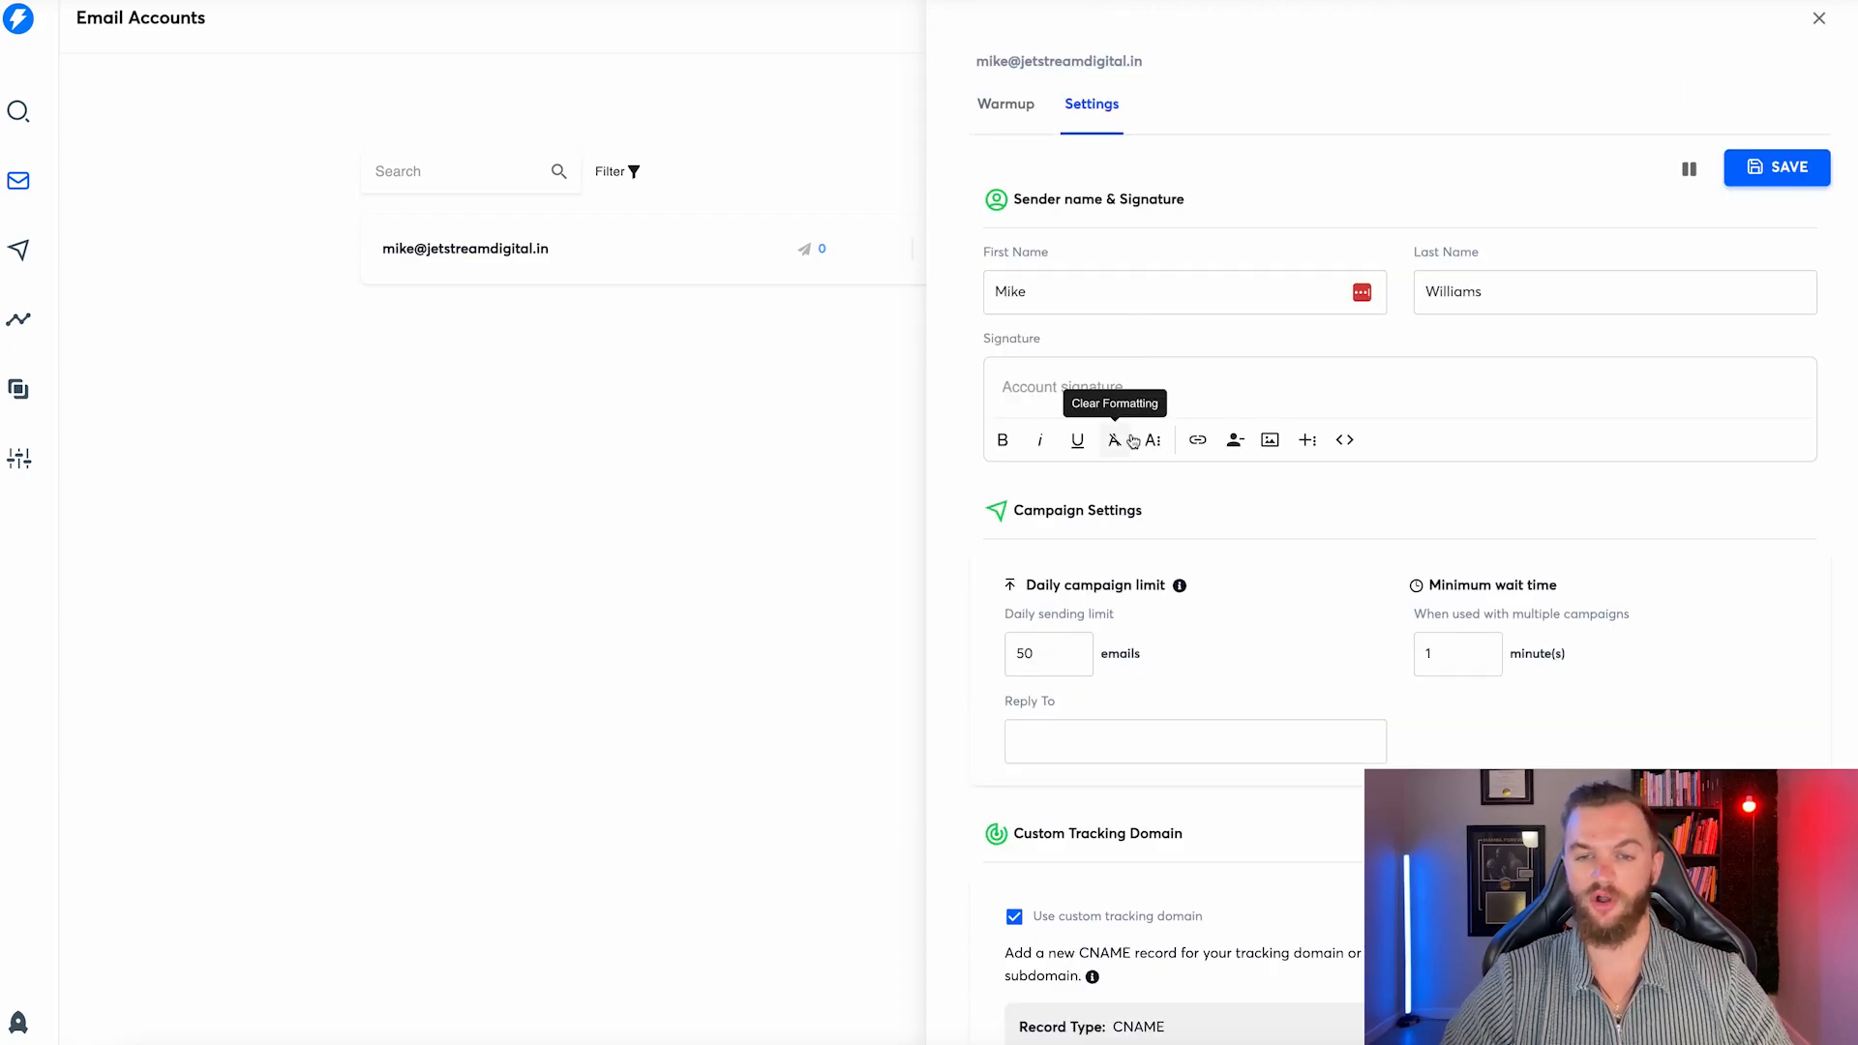
pyautogui.scroll(-10, 1132, 443)
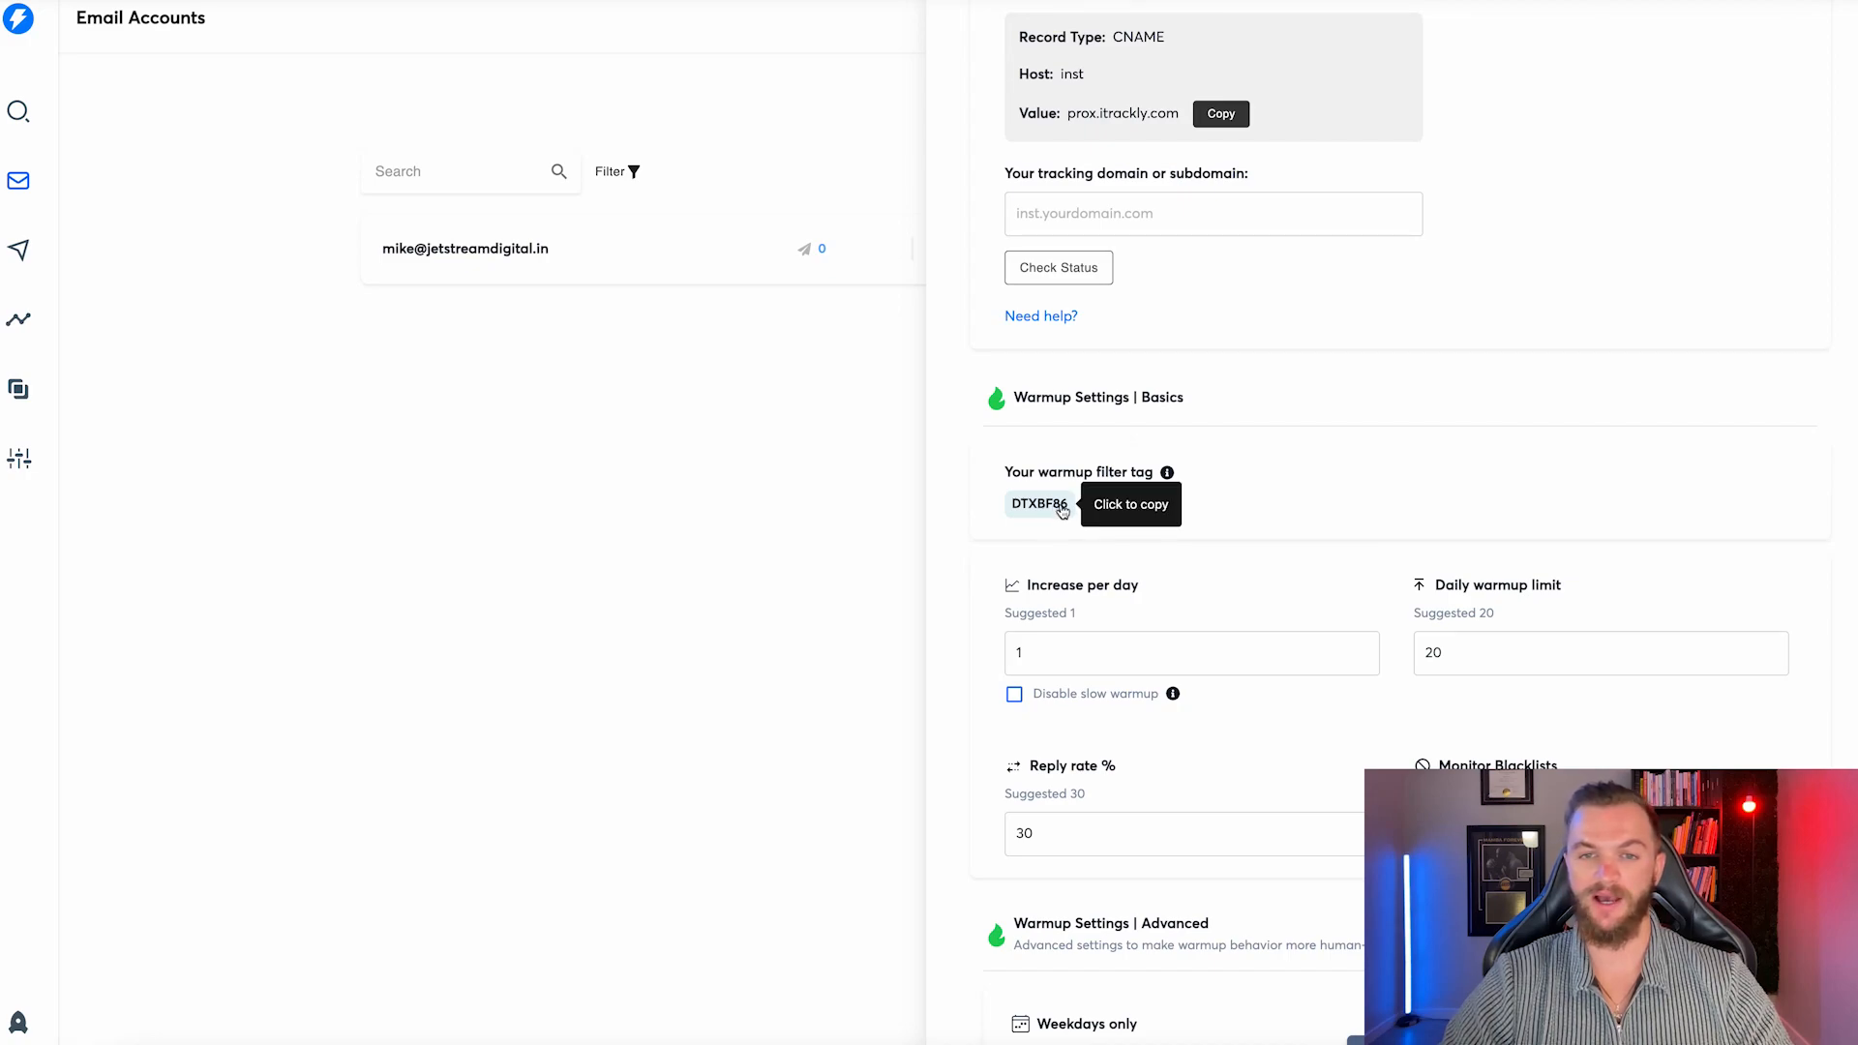
pyautogui.scroll(-4, 1003, 527)
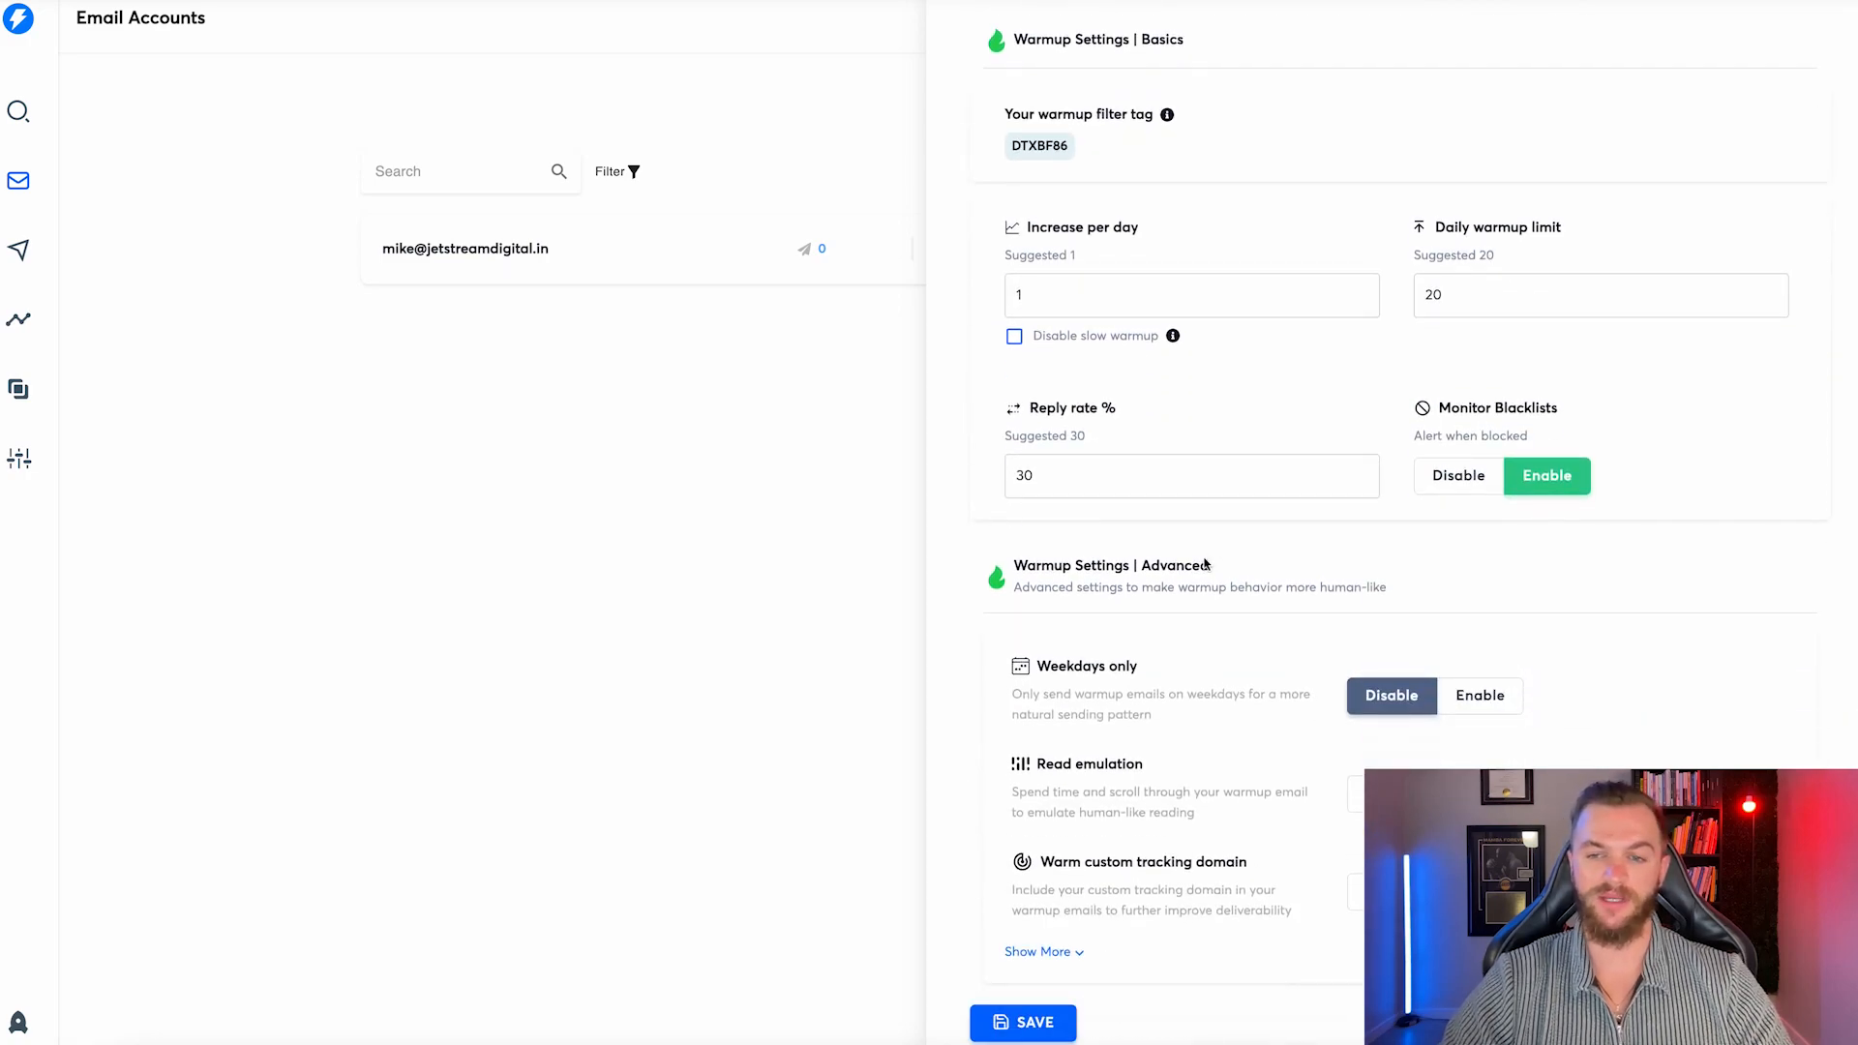
pyautogui.scroll(14, 1211, 691)
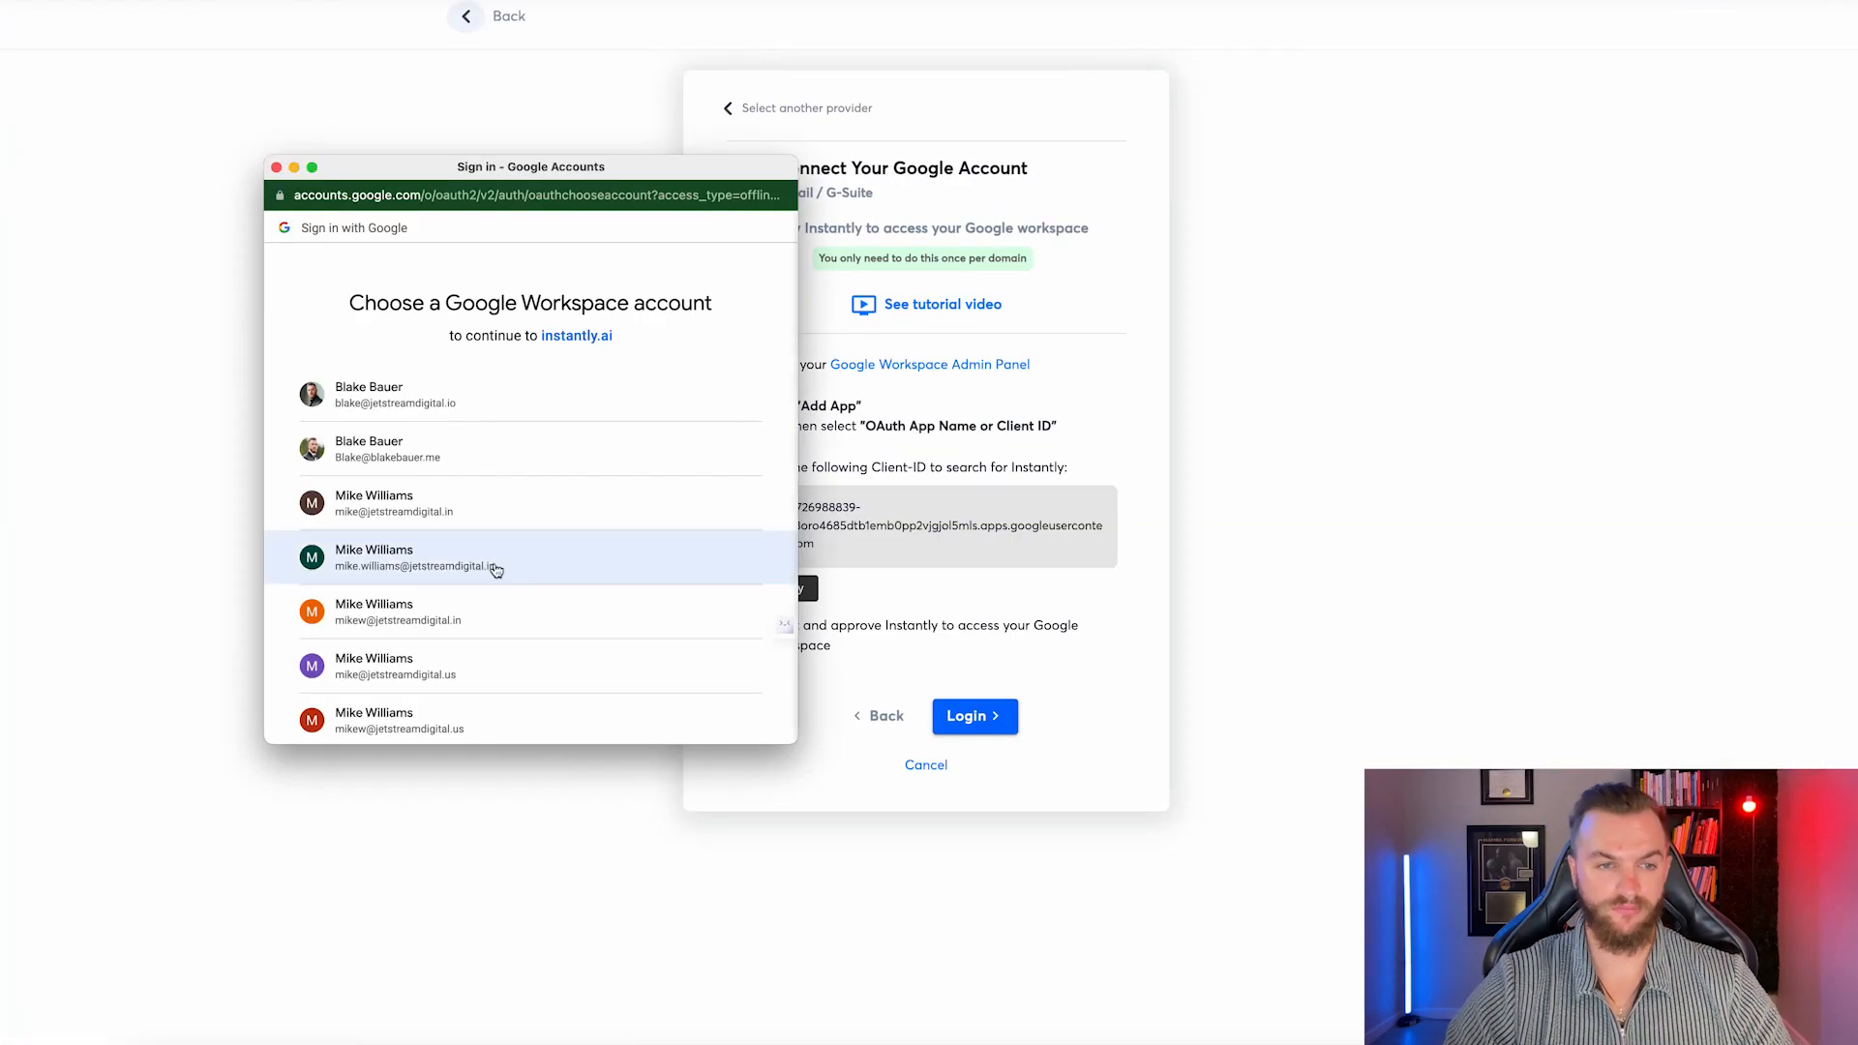
# Connect the final Google Workspace mailbox so eight jetstreamdigital sender accounts are listed.
pyautogui.click(496, 569)
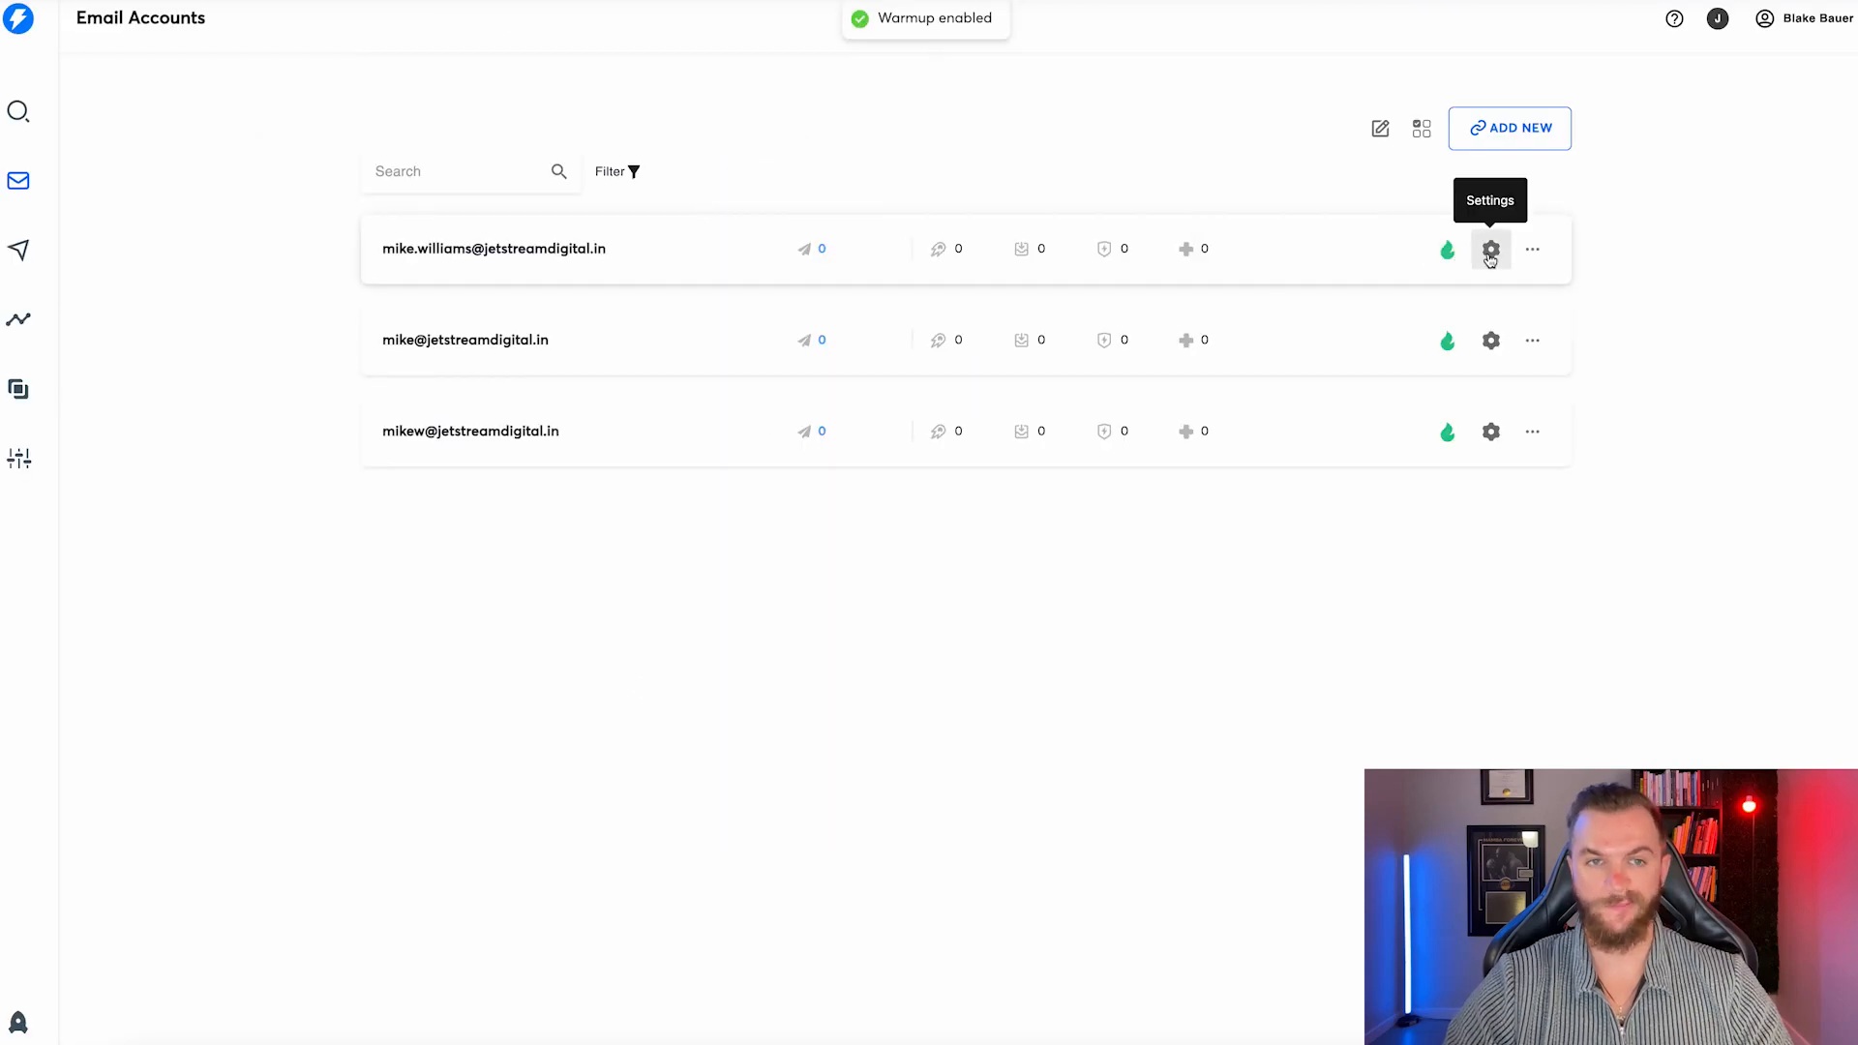
pyautogui.click(1490, 249)
pyautogui.click(763, 309)
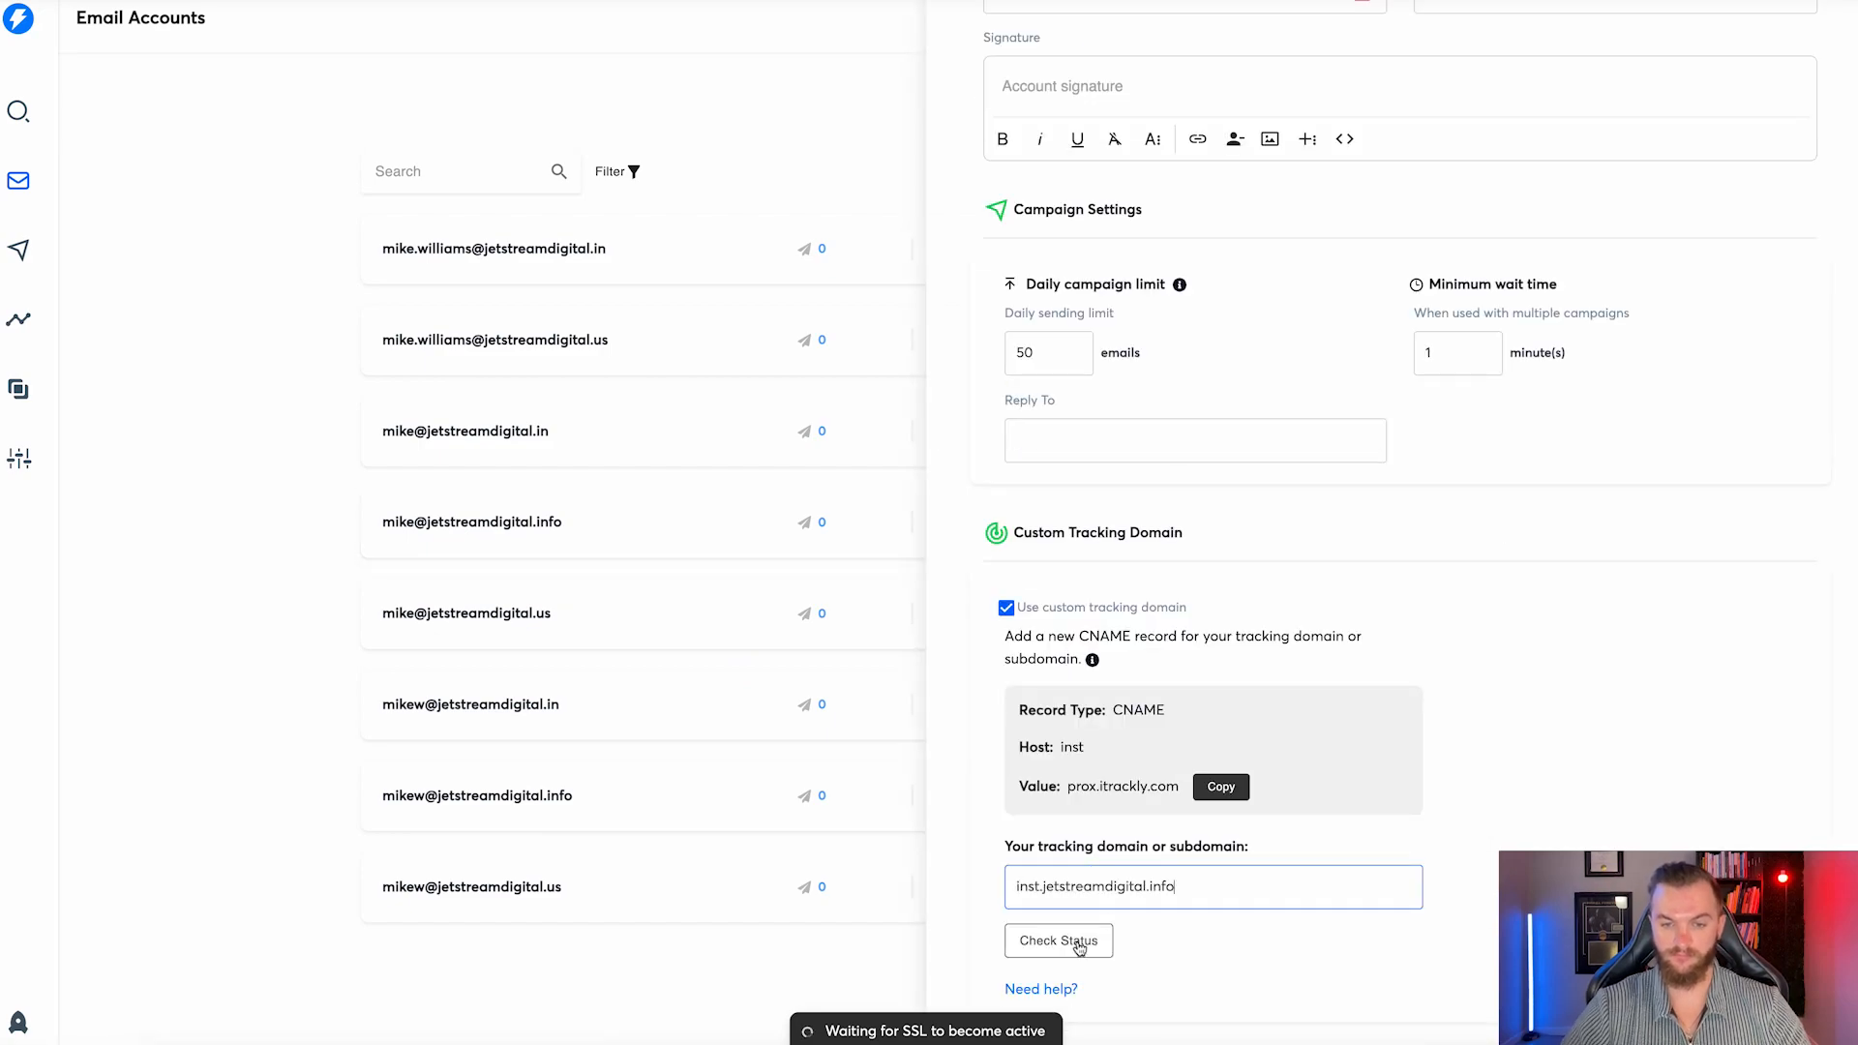
# Save another account's settings and confirm MX, SPF, DKIM and DMARC records for all eight accounts.
pyautogui.click(1078, 945)
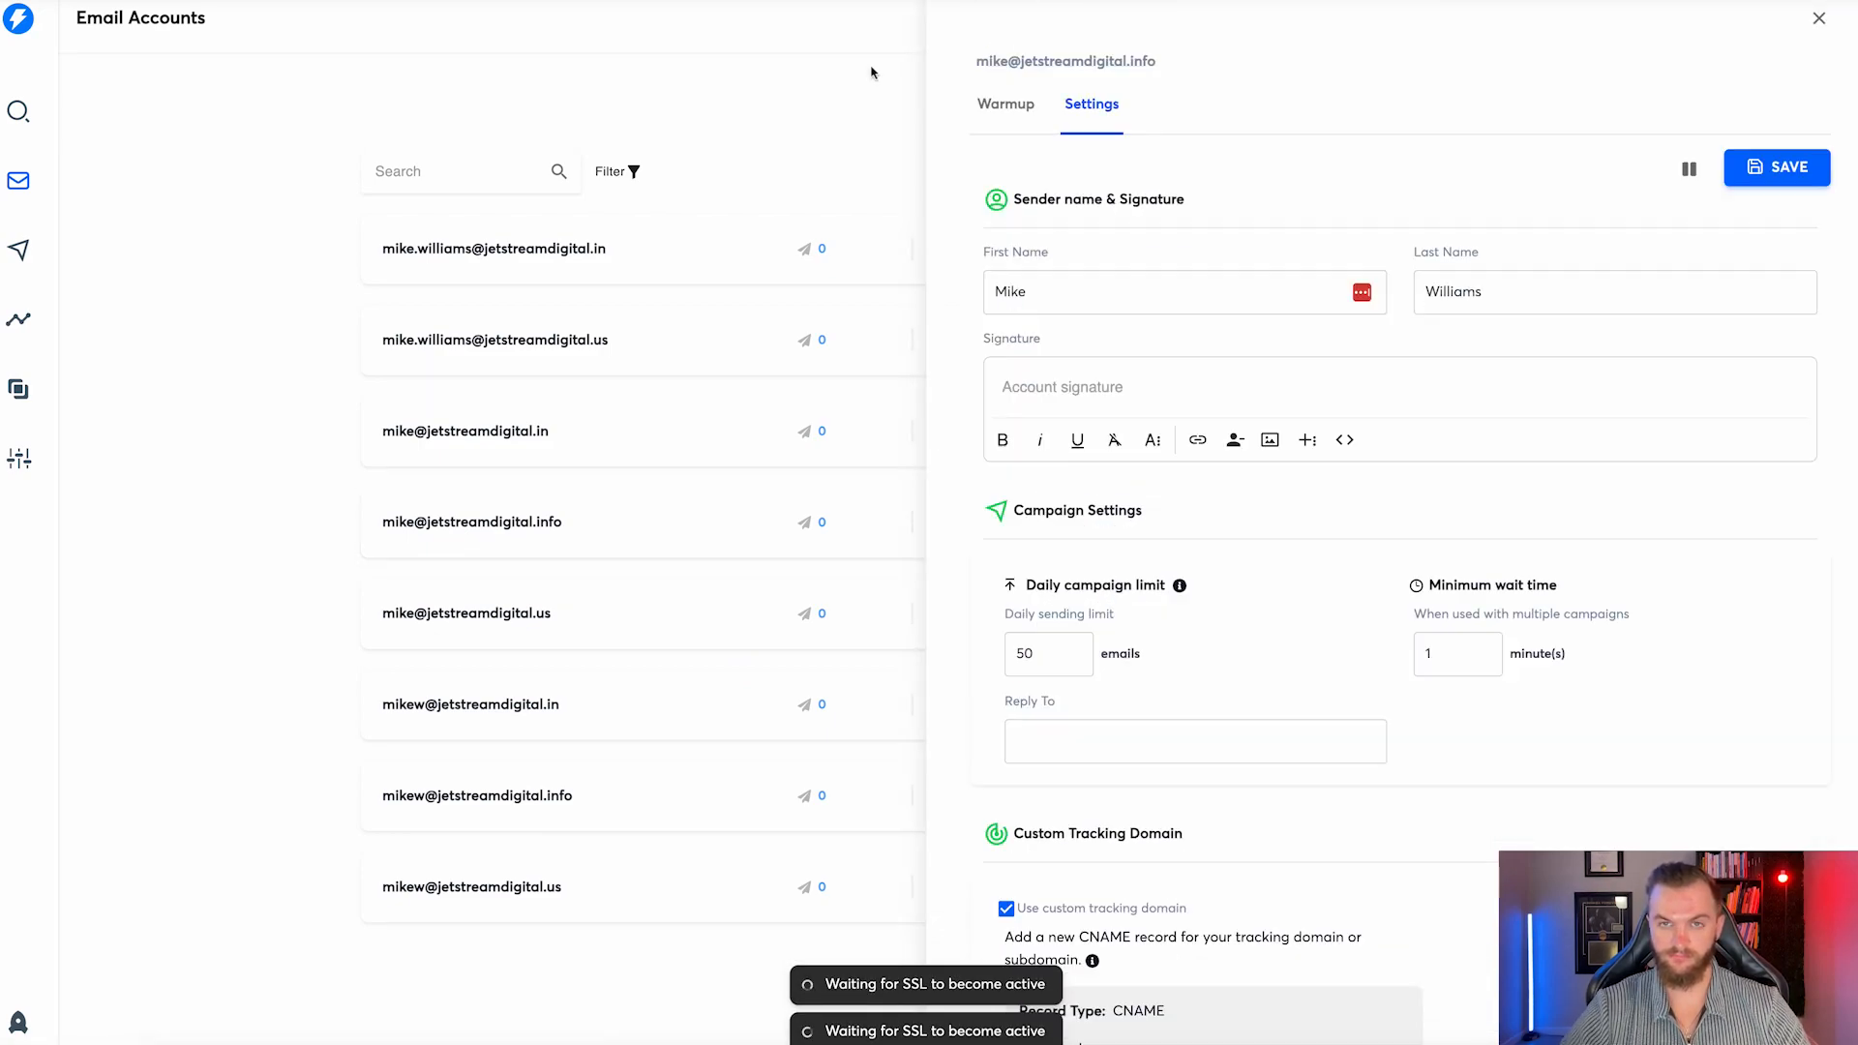
pyautogui.click(871, 71)
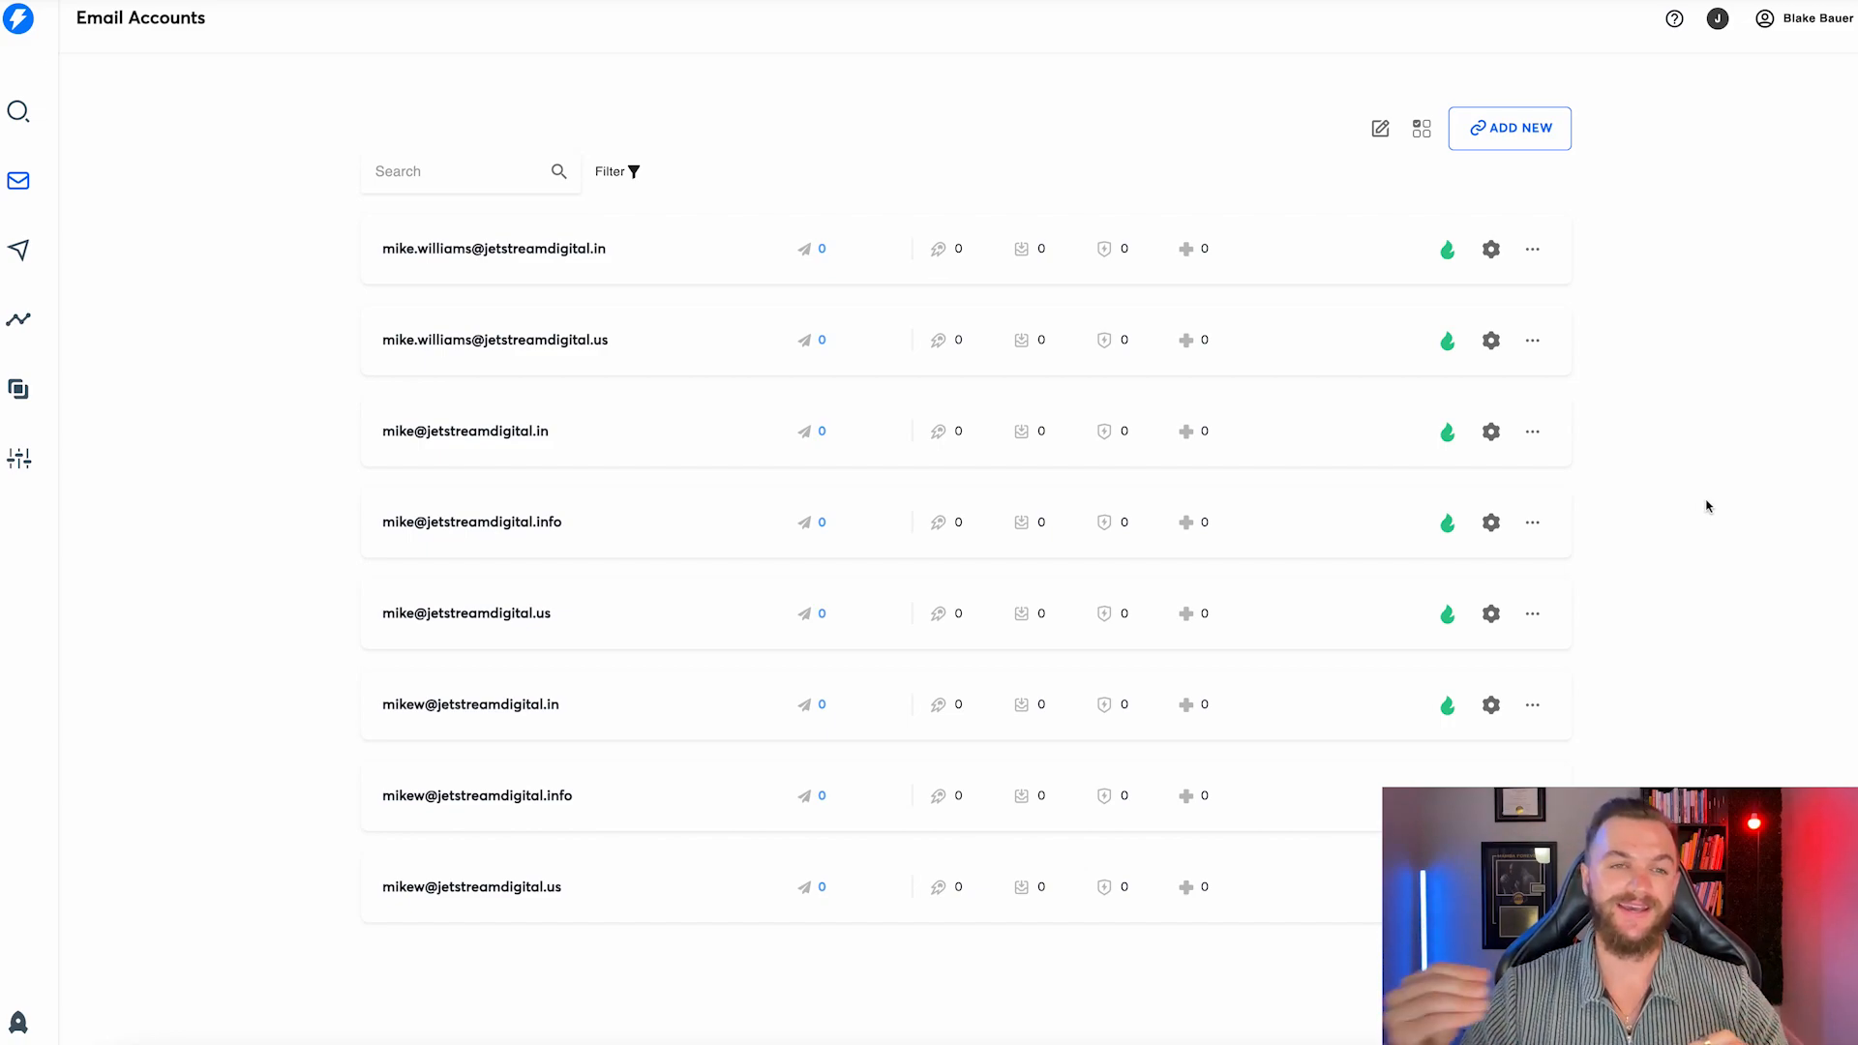
pyautogui.click(1413, 139)
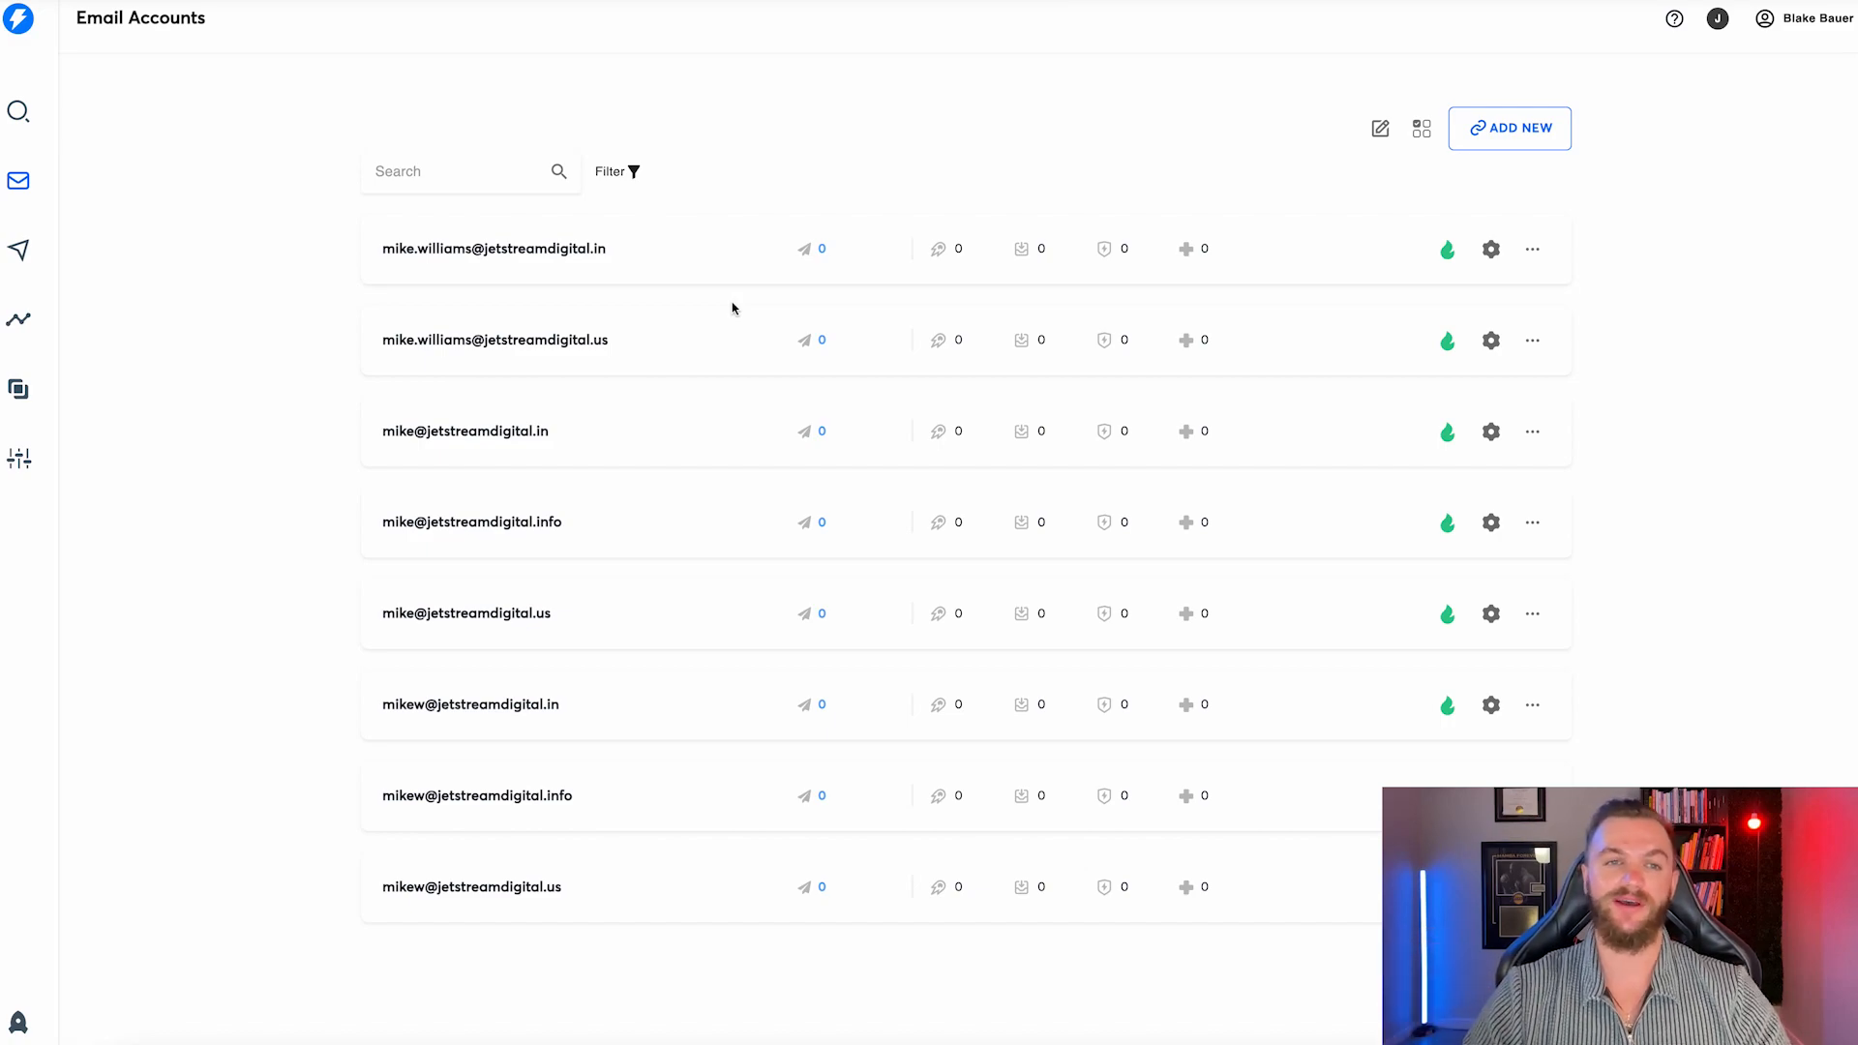
pyautogui.click(19, 254)
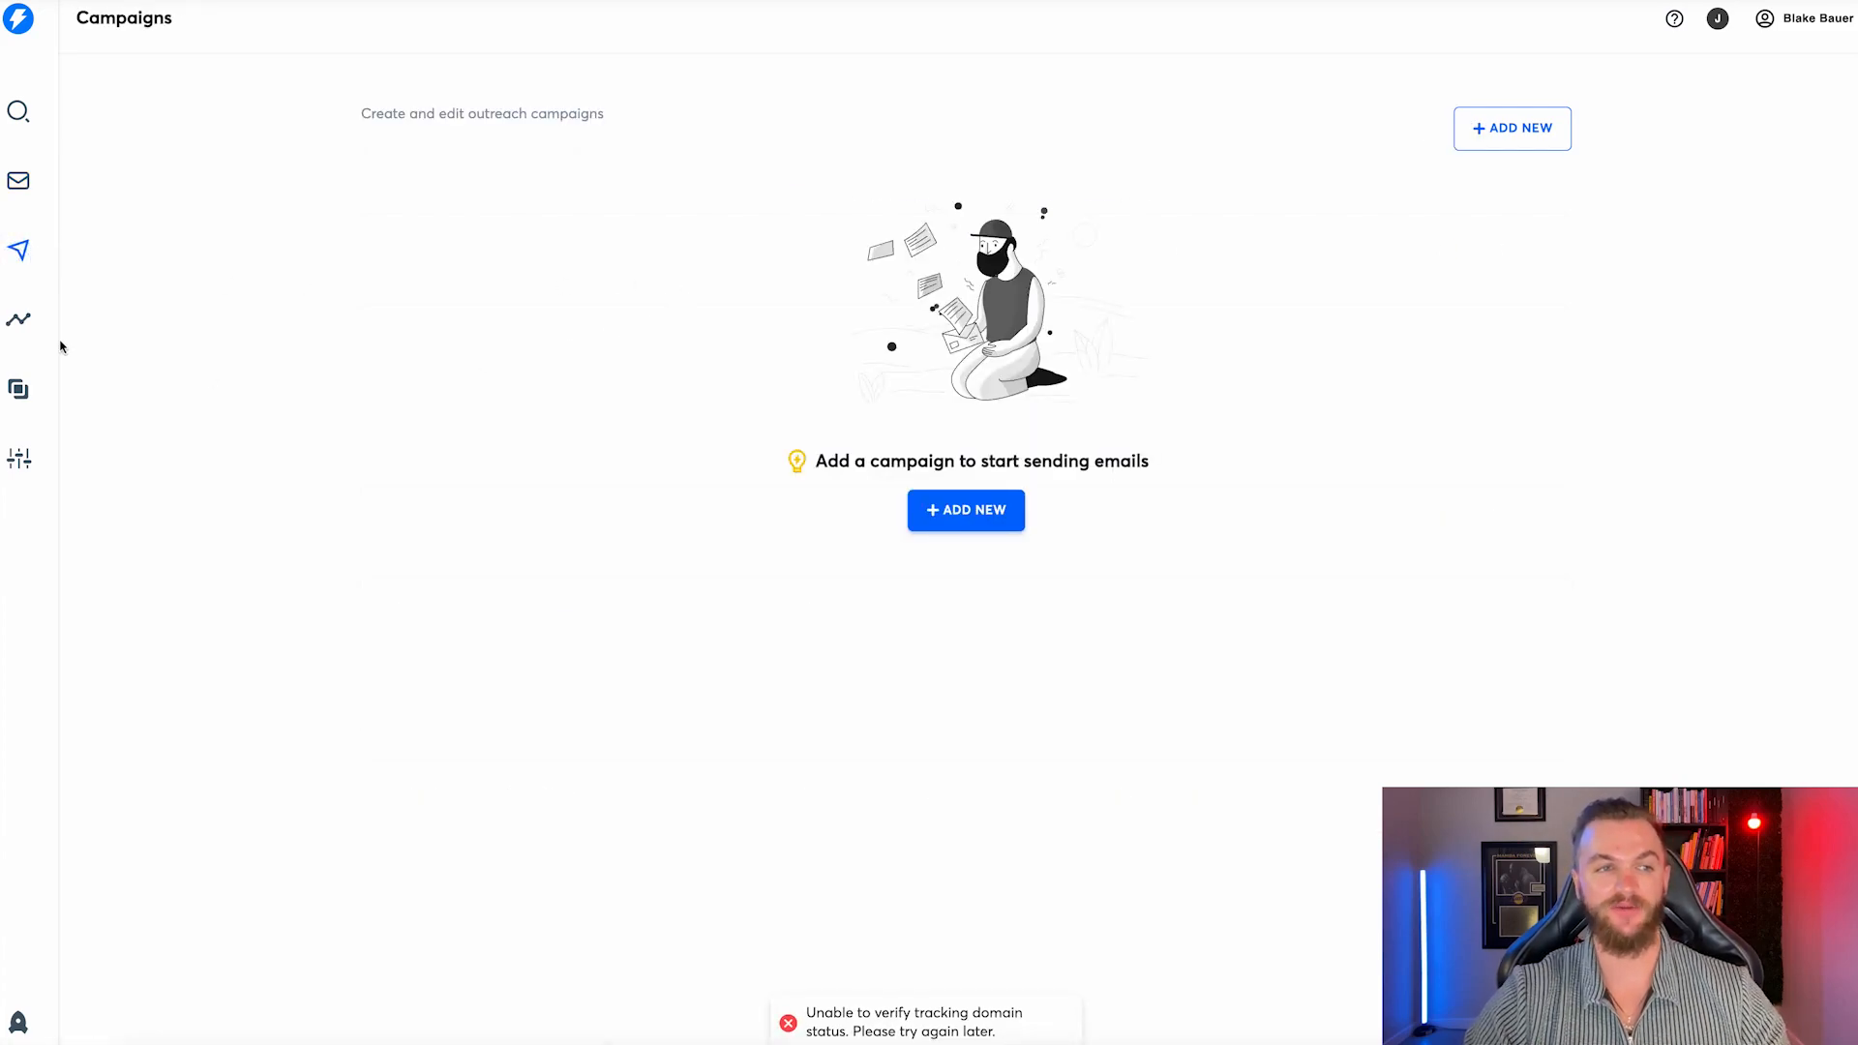
pyautogui.click(18, 319)
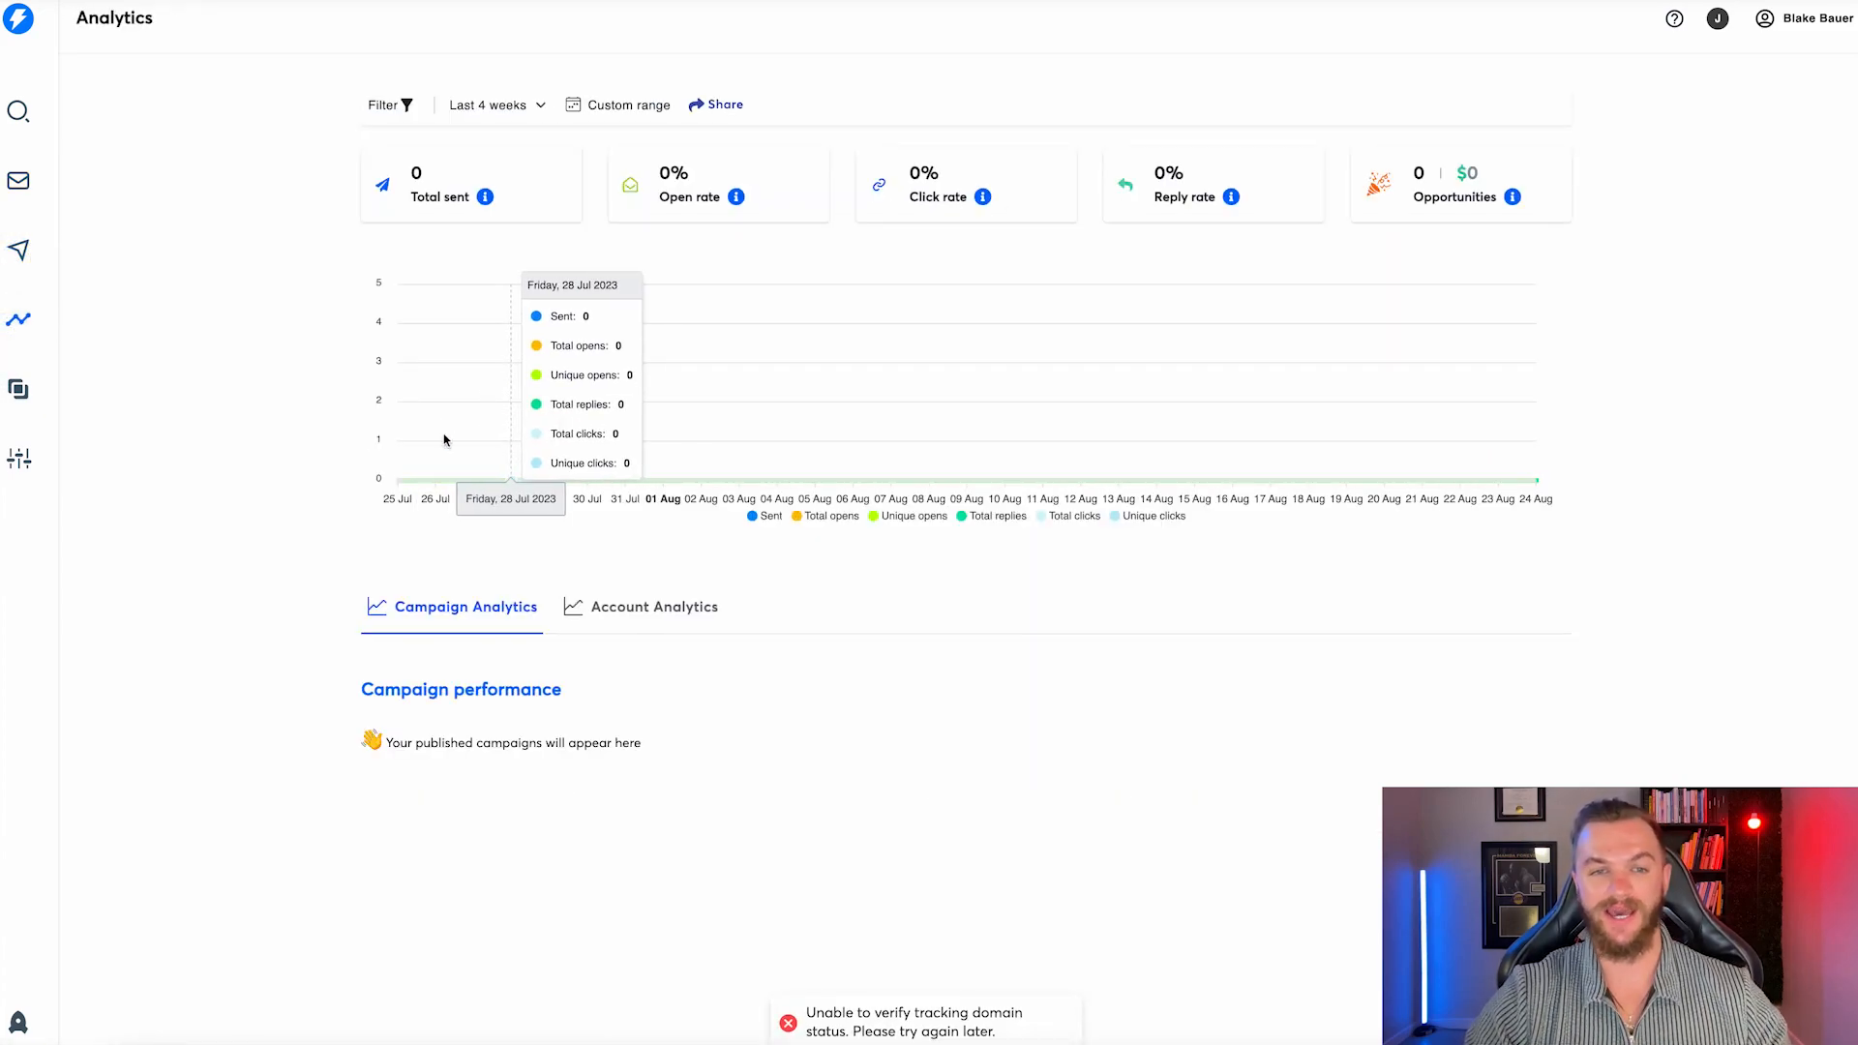
pyautogui.click(19, 387)
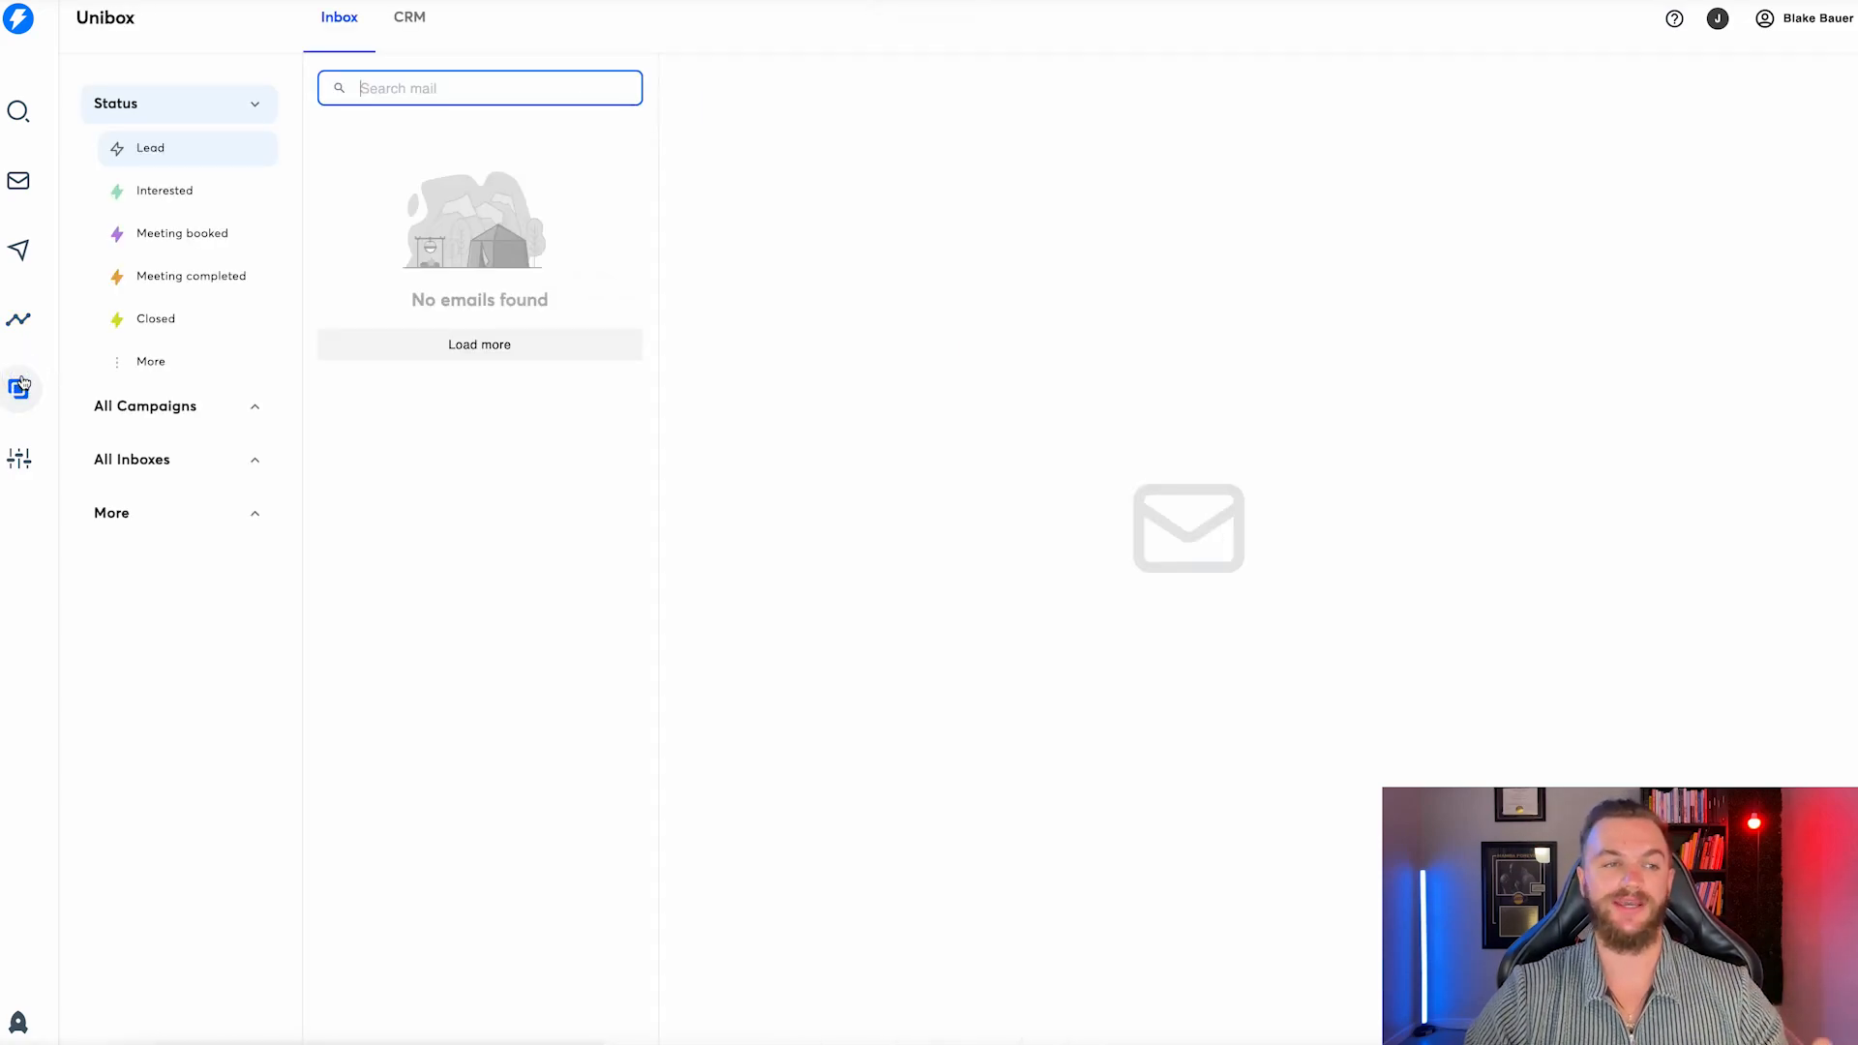
pyautogui.click(17, 194)
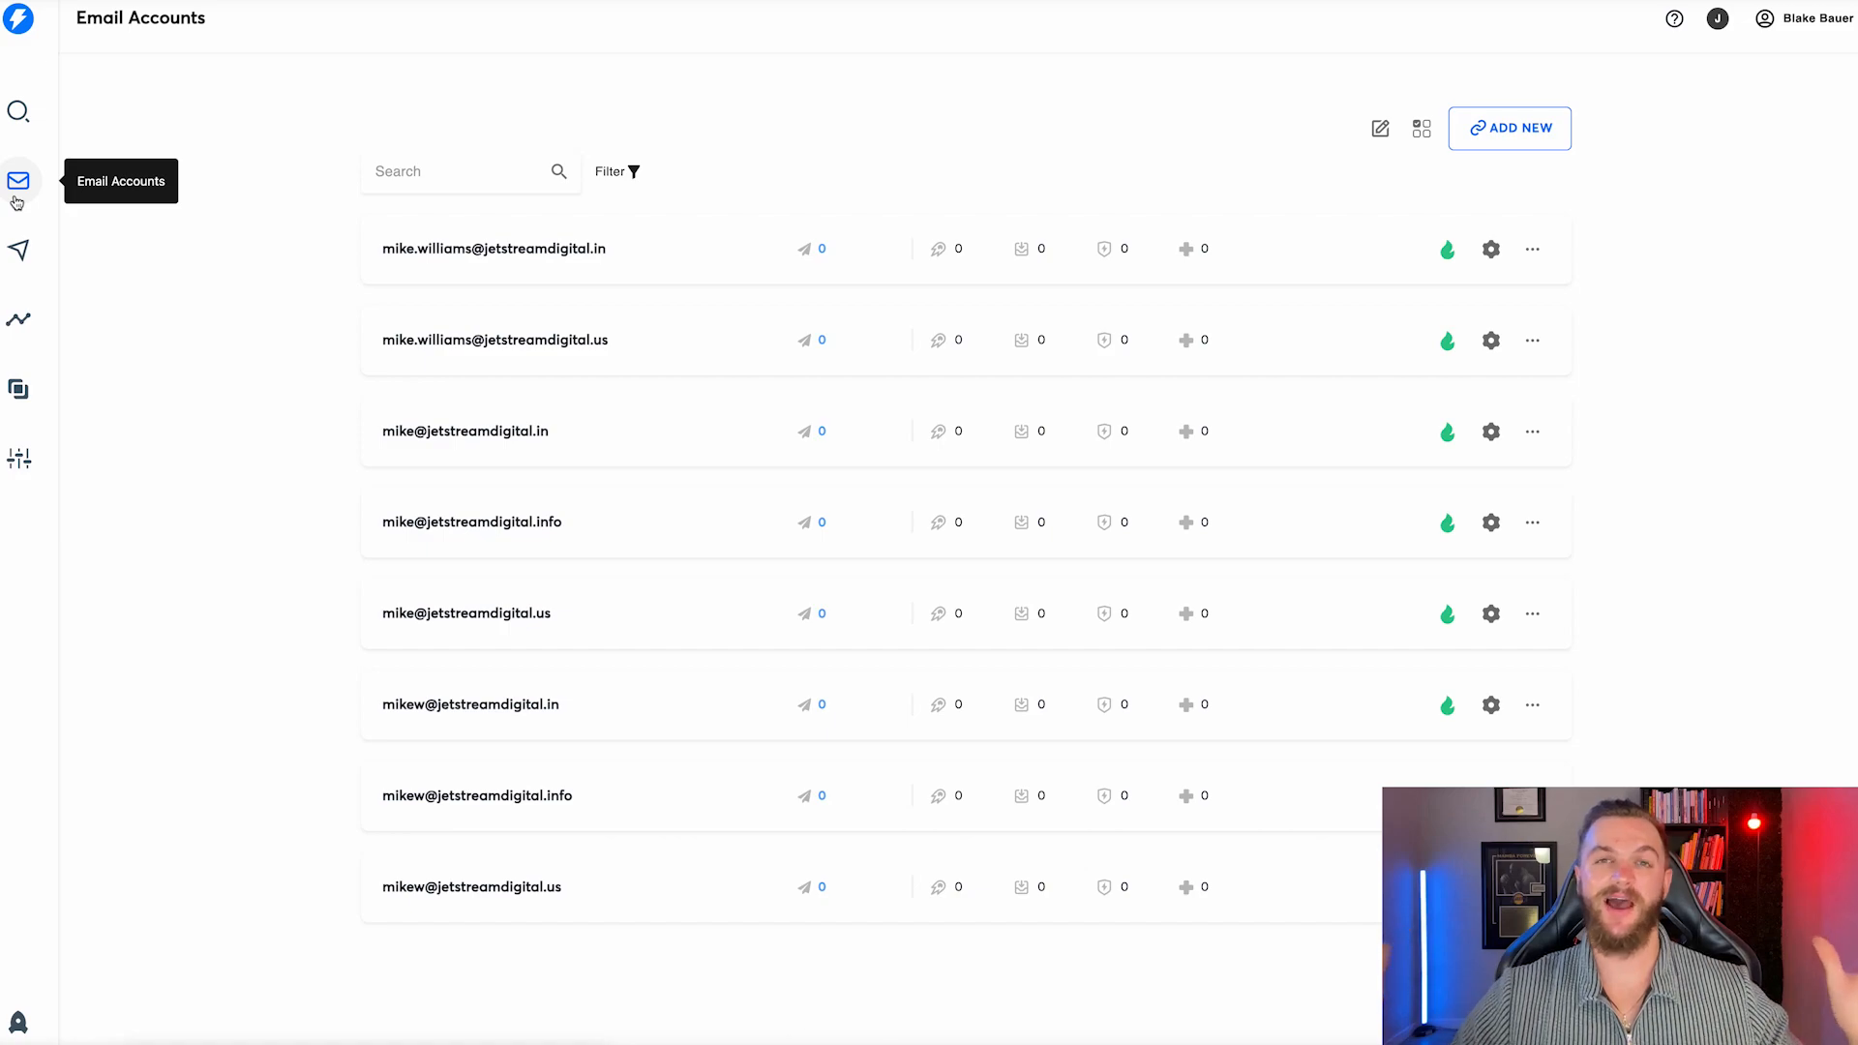